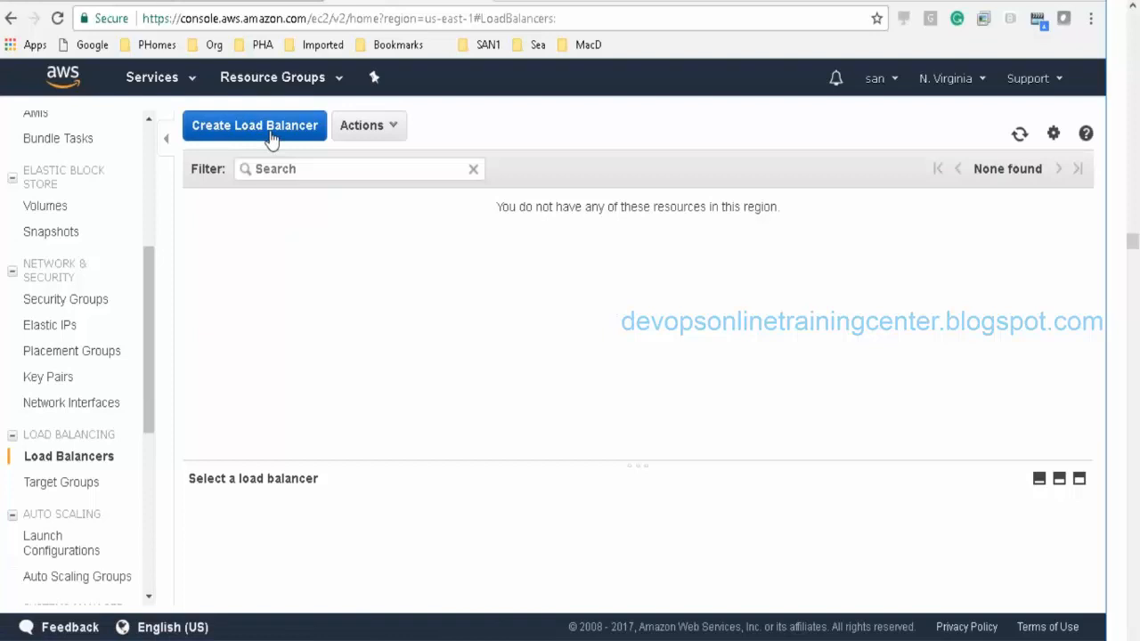
Step: Start creating a Classic Load Balancer named Loadbalancer1, keep the default HTTP port 80 listener, and proceed to security group assignment
left_click(271, 138)
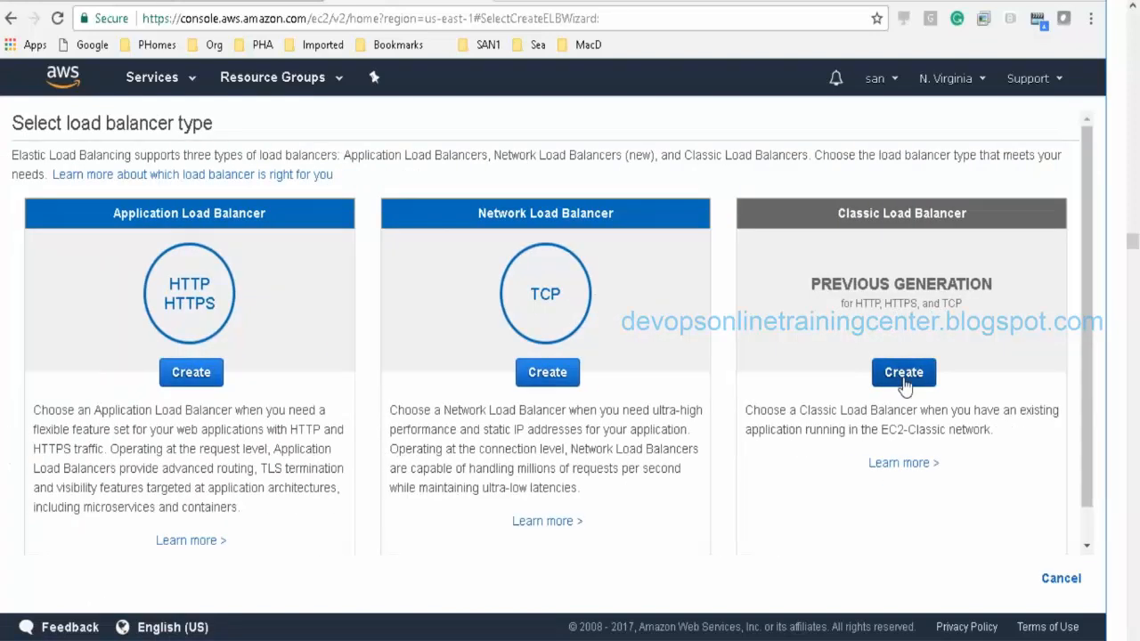
left_click(904, 378)
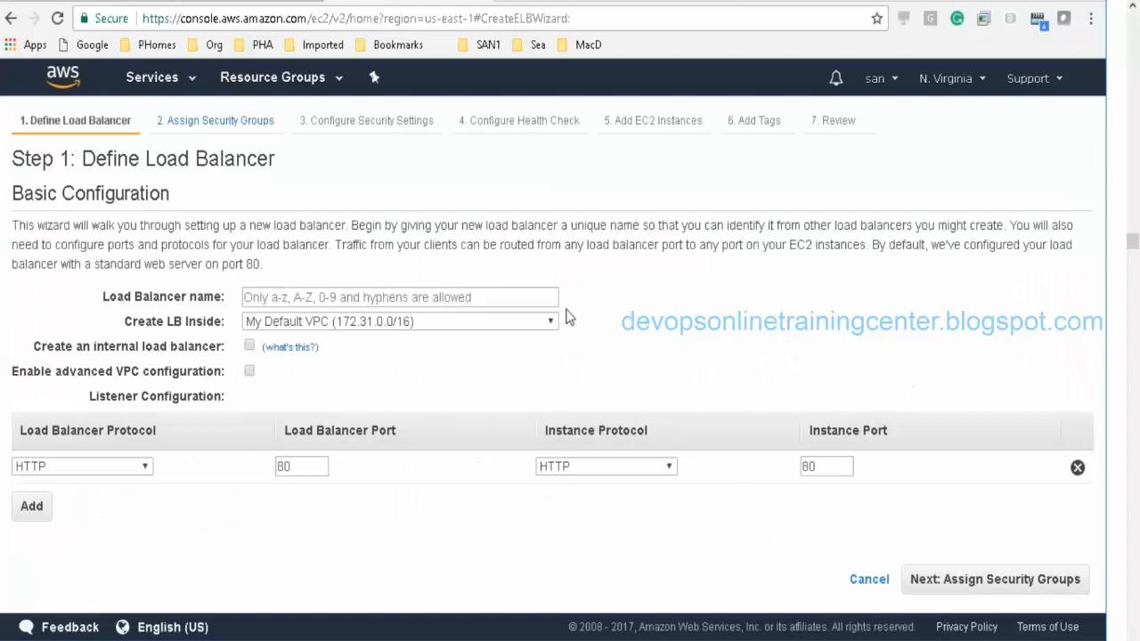
left_click(407, 297)
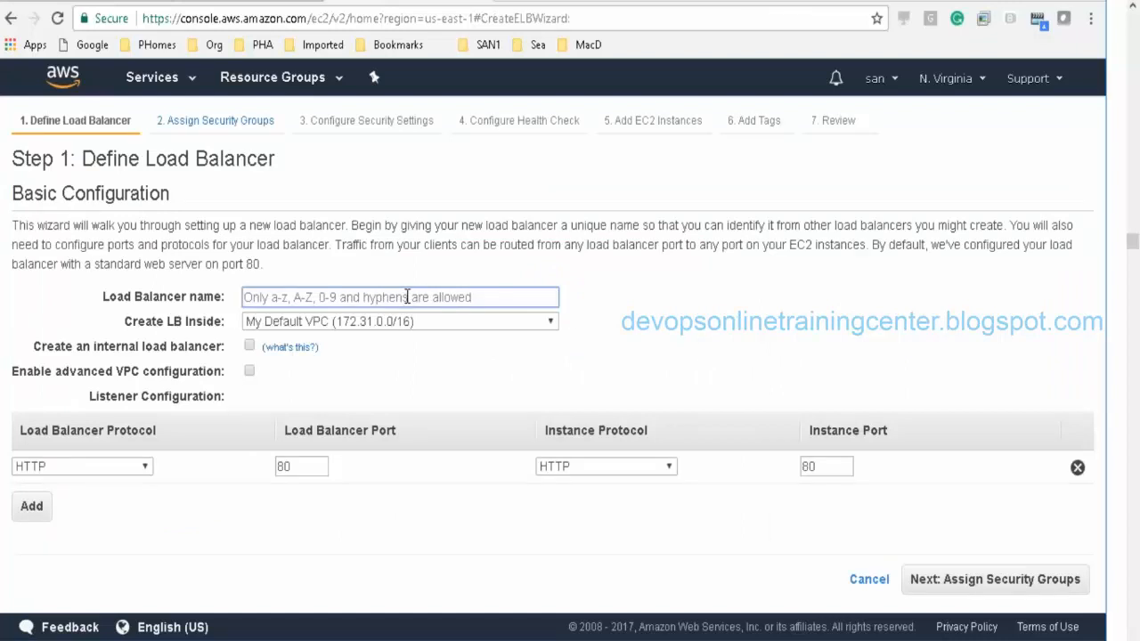
type("Loadb")
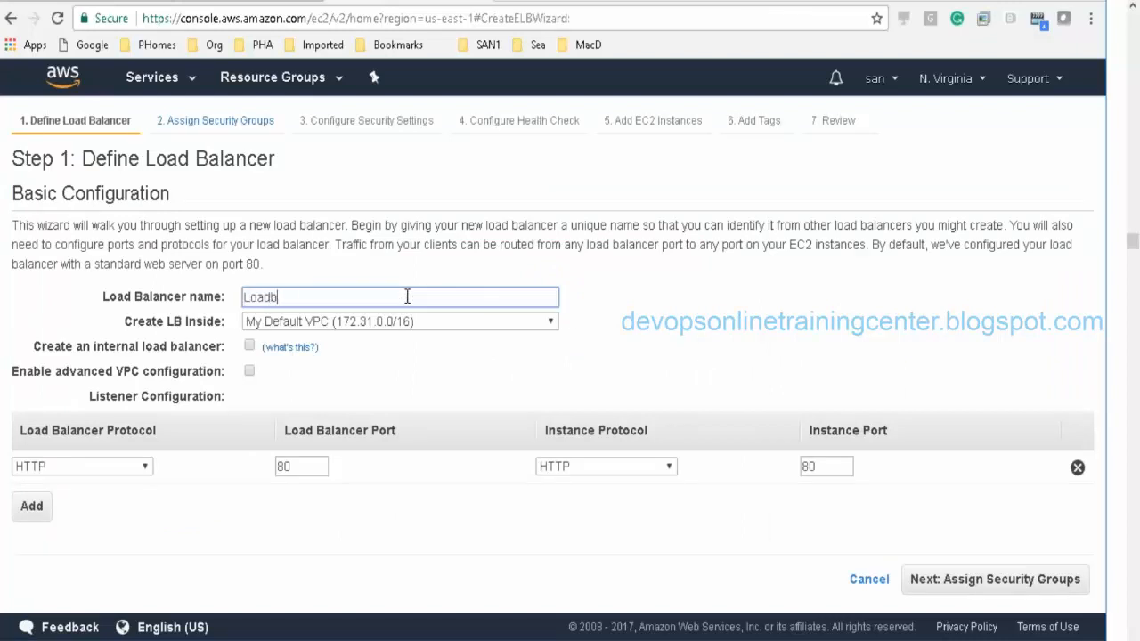
type("alancer1")
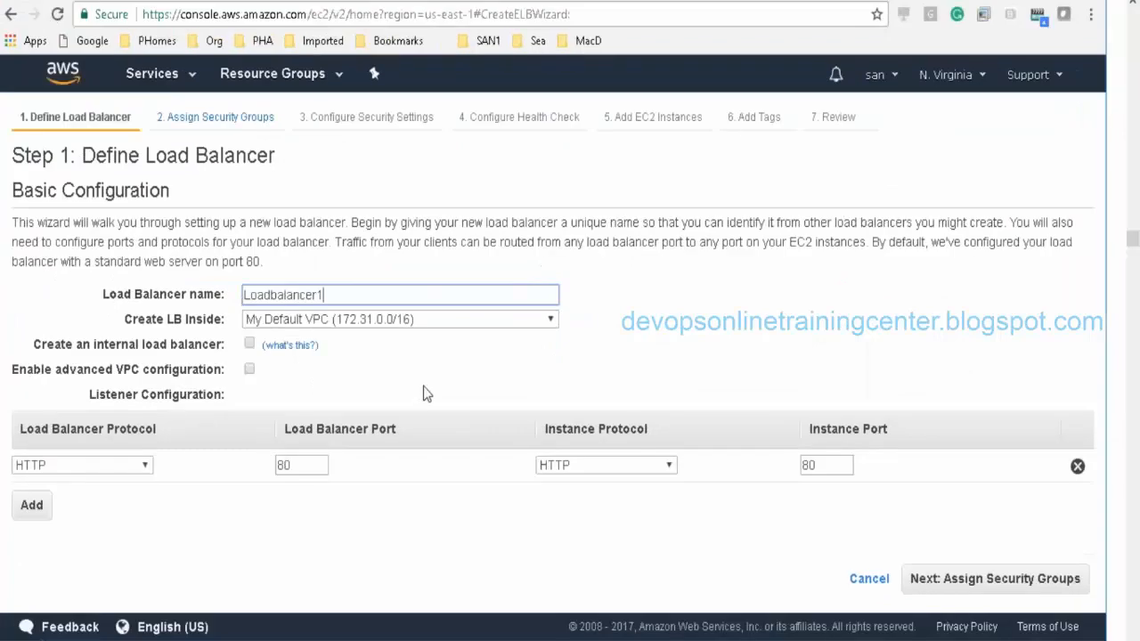
left_click(426, 393)
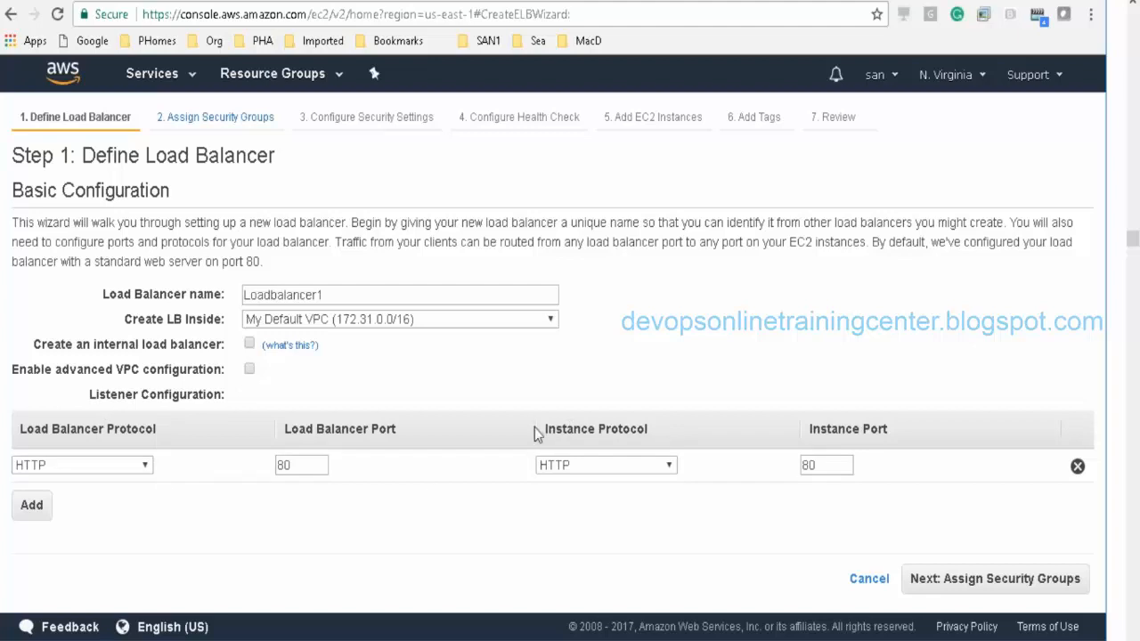
left_click_drag(534, 427, 637, 428)
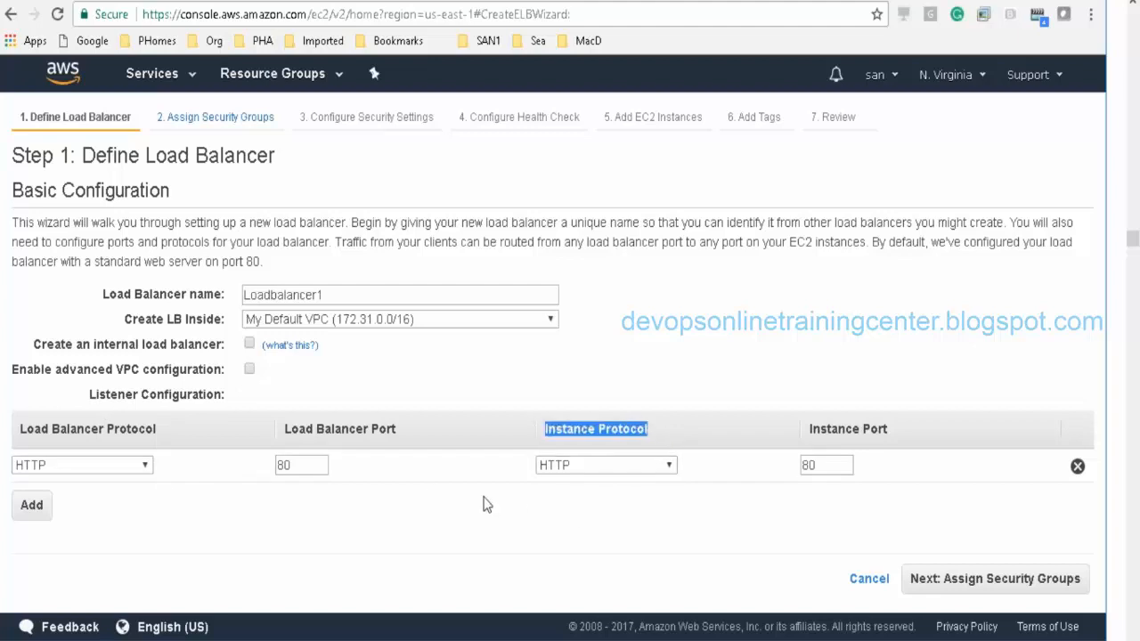
left_click(450, 516)
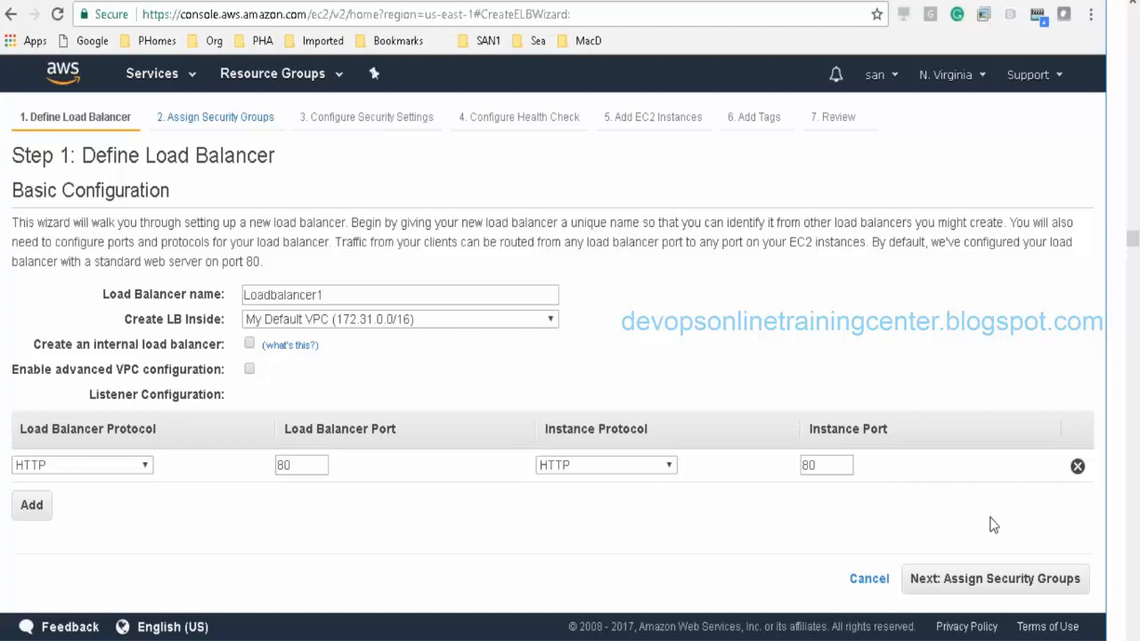
left_click(979, 581)
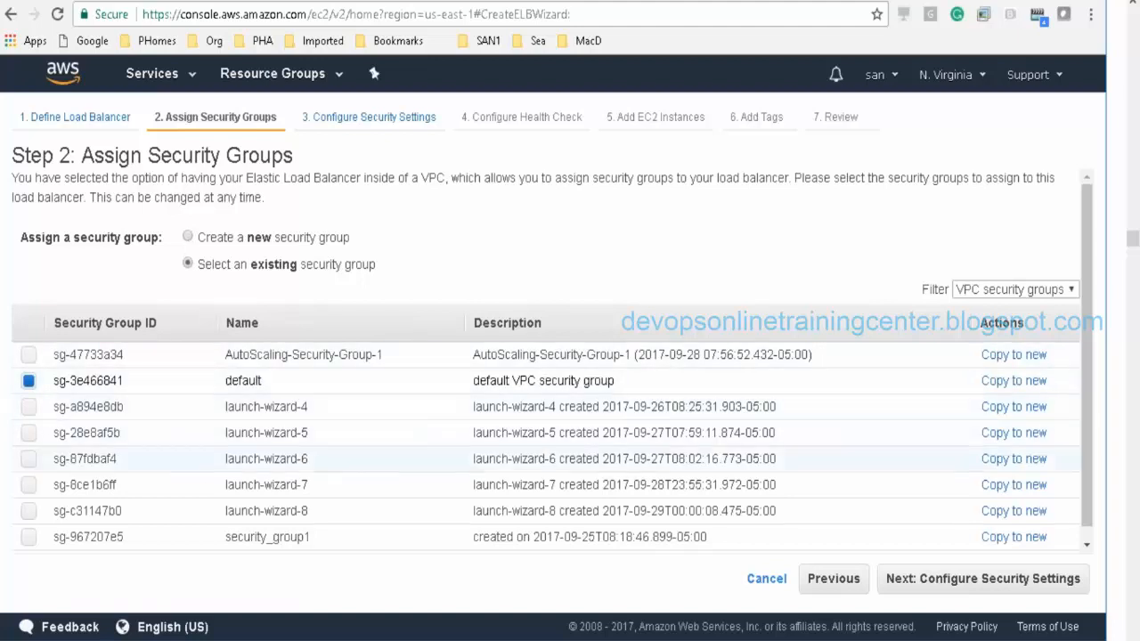
Step: Assign the launch-wizard-5 security group instead of default and continue past the security settings to the health check
left_click(28, 435)
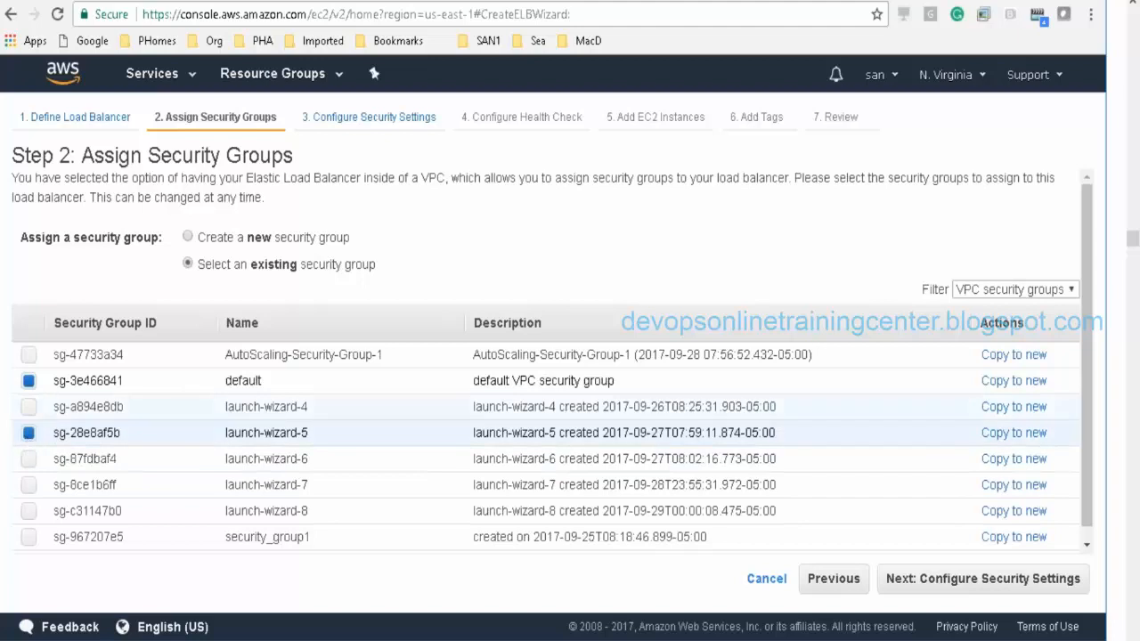
left_click(28, 382)
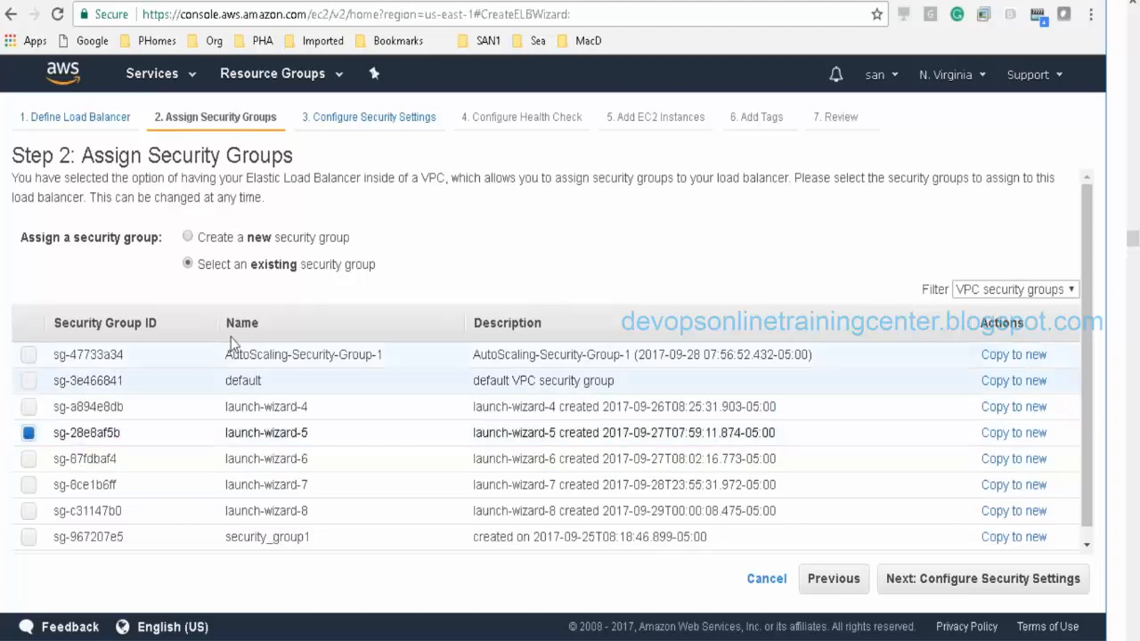
left_click(962, 583)
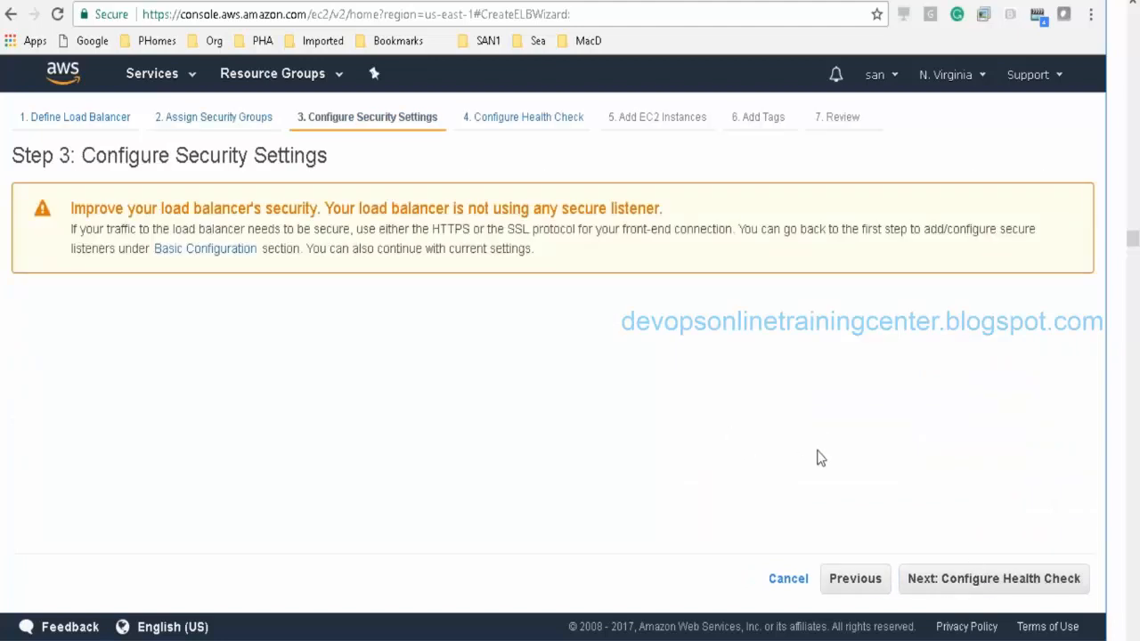
left_click(980, 583)
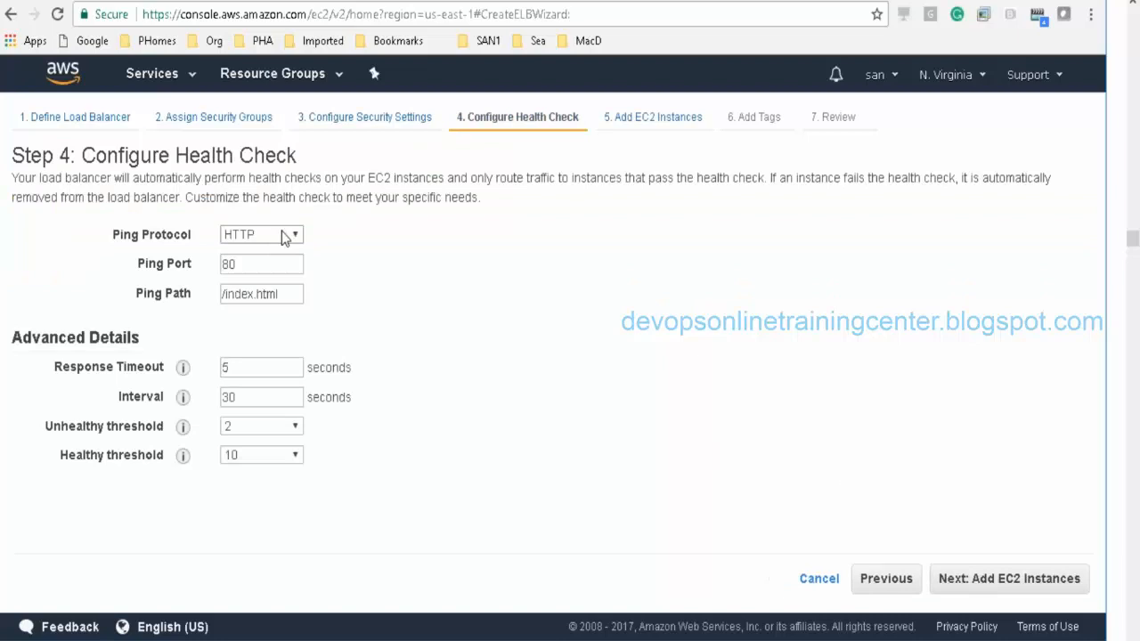
Step: Replace the health check's ping path with /, keeping the ping port at 80
left_click(269, 264)
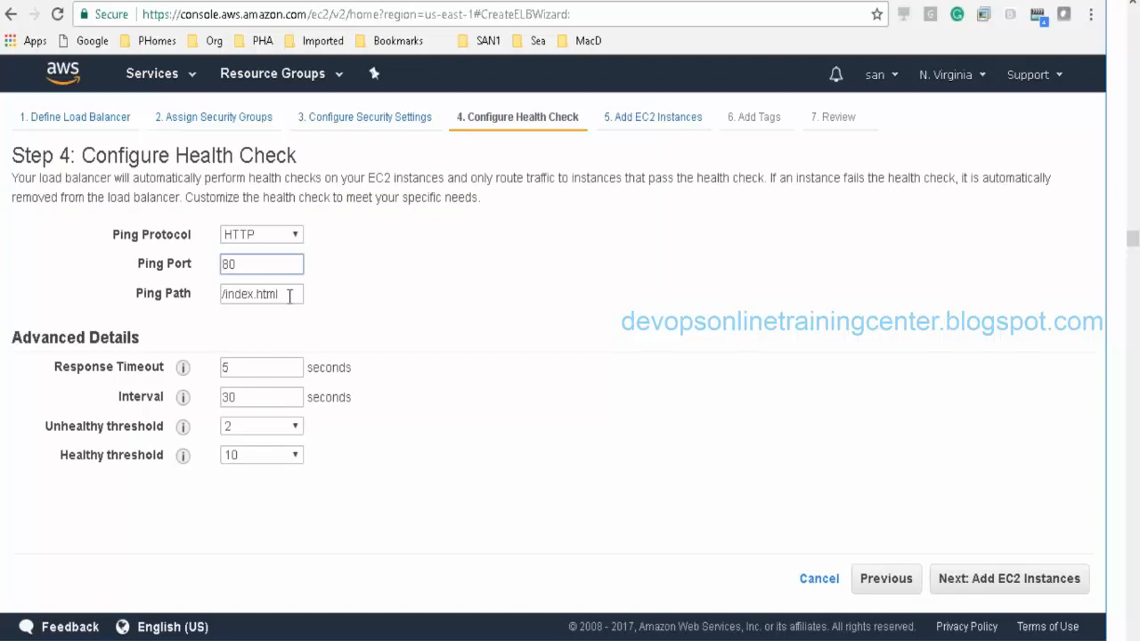
key("Tab")
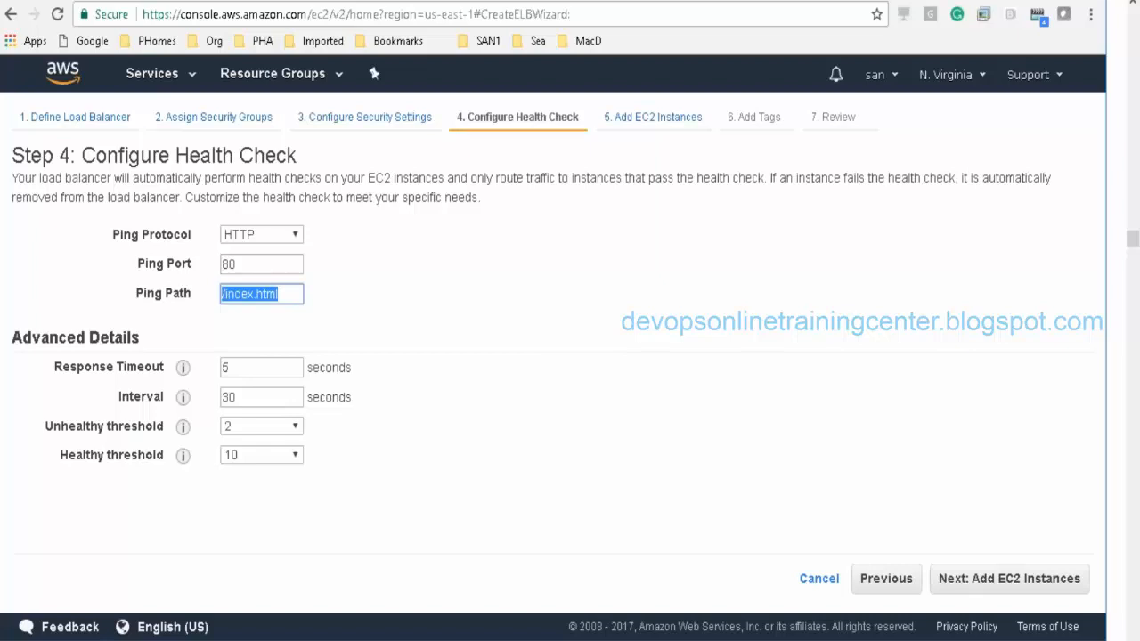
type("/")
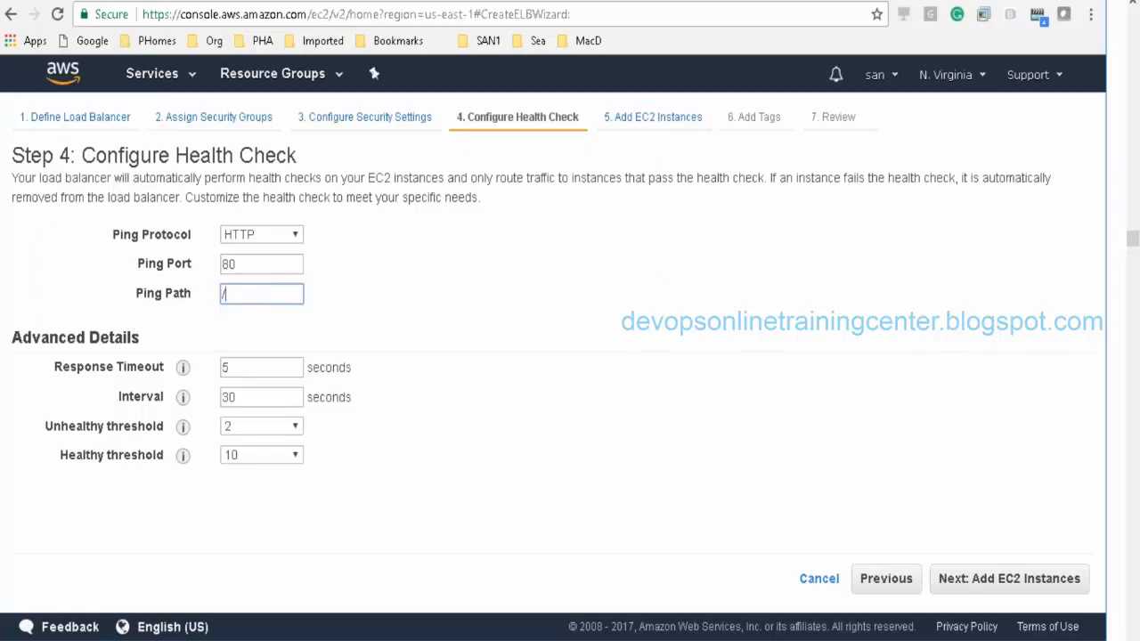
left_click(371, 308)
Step: Set the health check interval to 10 seconds and the healthy threshold to 5
mouse_move(194, 374)
double_click(265, 396)
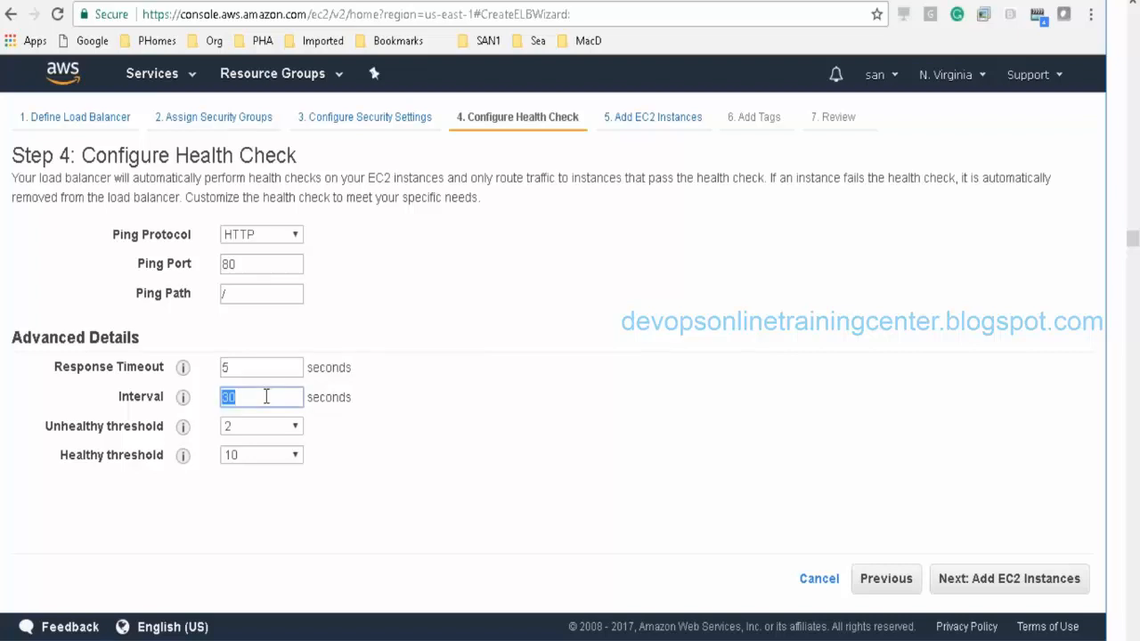
type("10")
mouse_move(184, 431)
left_click(293, 457)
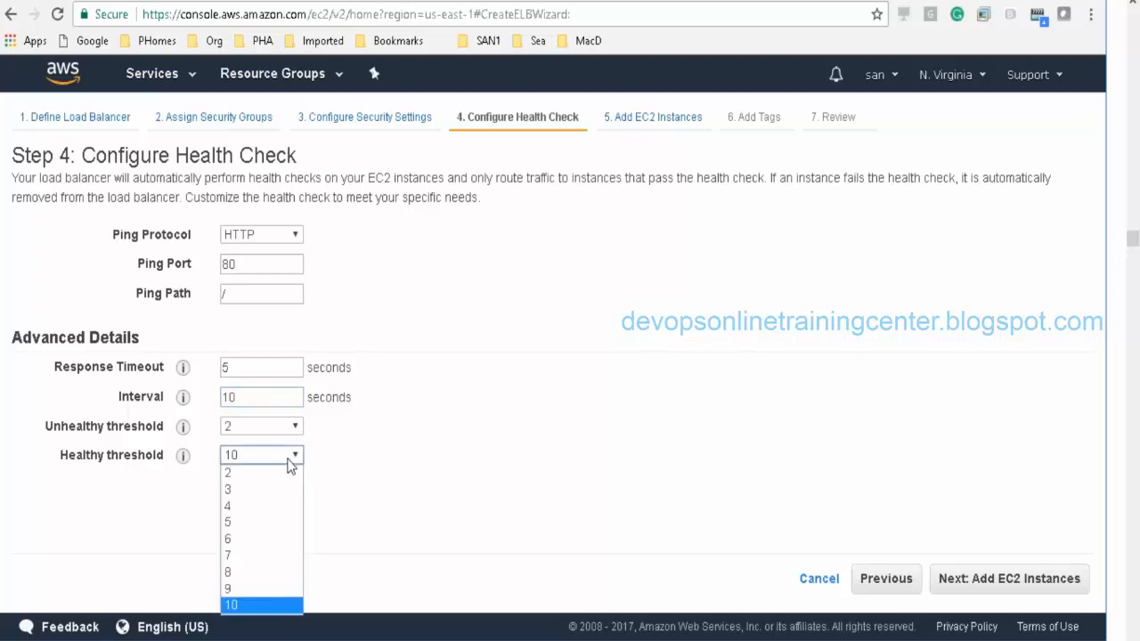
left_click(267, 522)
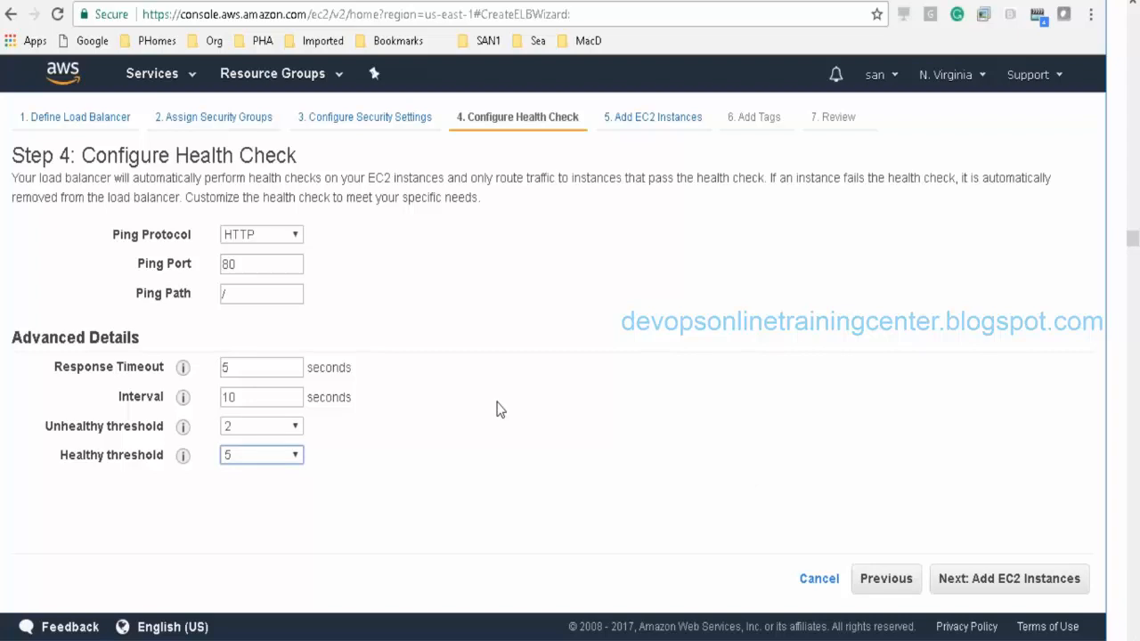
Step: Extend the health check's ping path to /var/www/html/index.html
left_click(242, 297)
left_click(411, 288)
left_click(273, 297)
type("var")
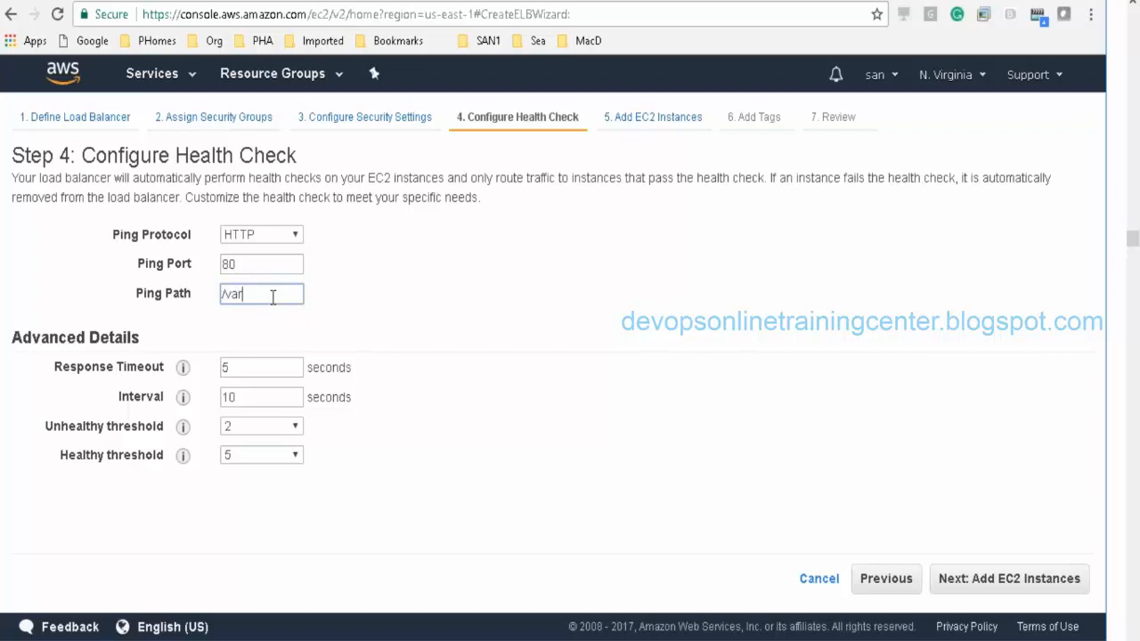
type("/www/html/ind")
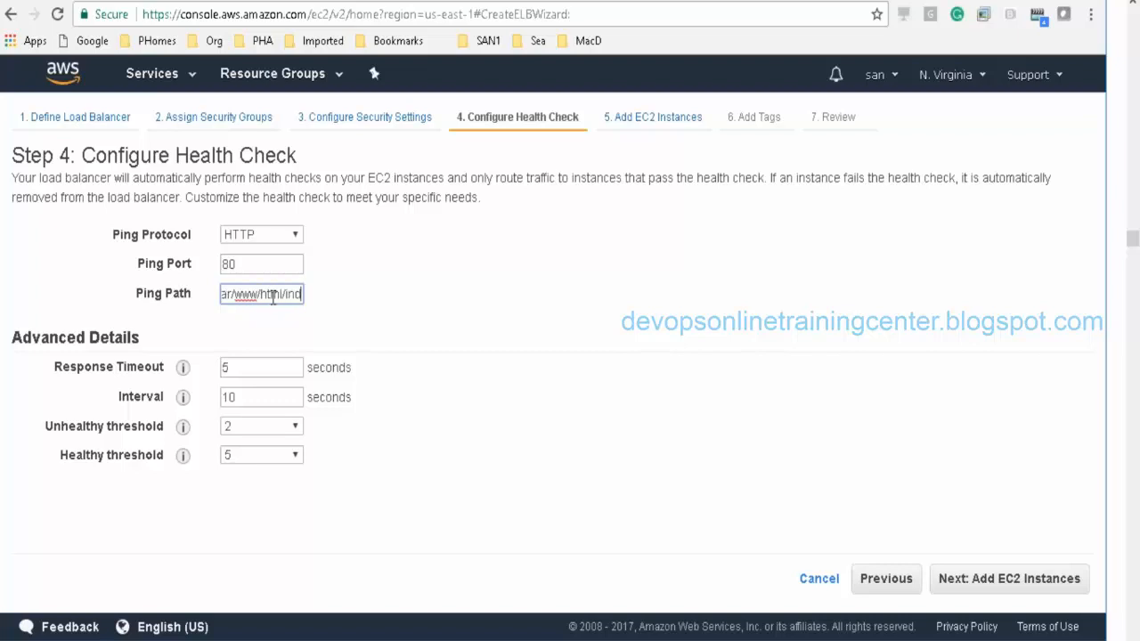
type("ex.html")
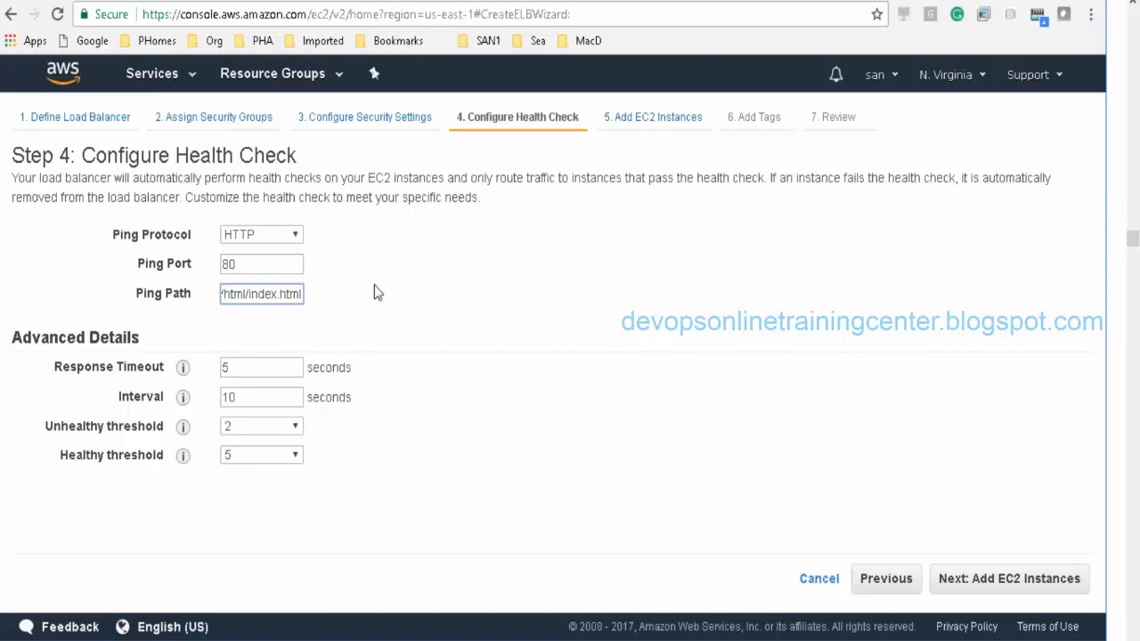
left_click(376, 292)
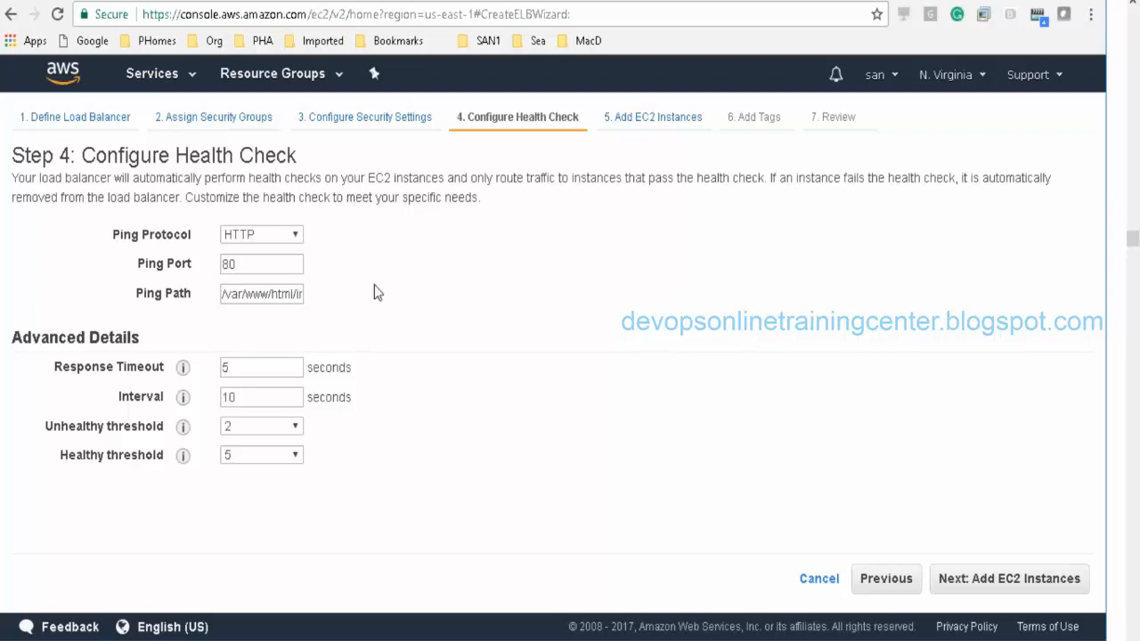
Step: Continue through the remaining wizard stages without adding EC2 instances or tags, and create the load balancer
left_click(976, 585)
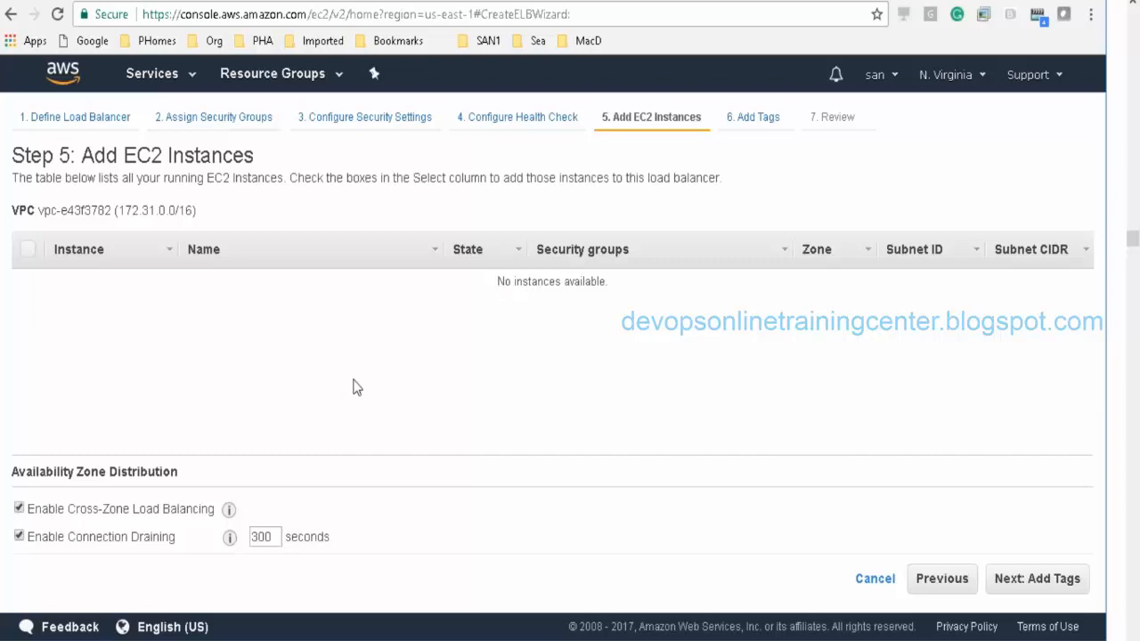
left_click(1048, 586)
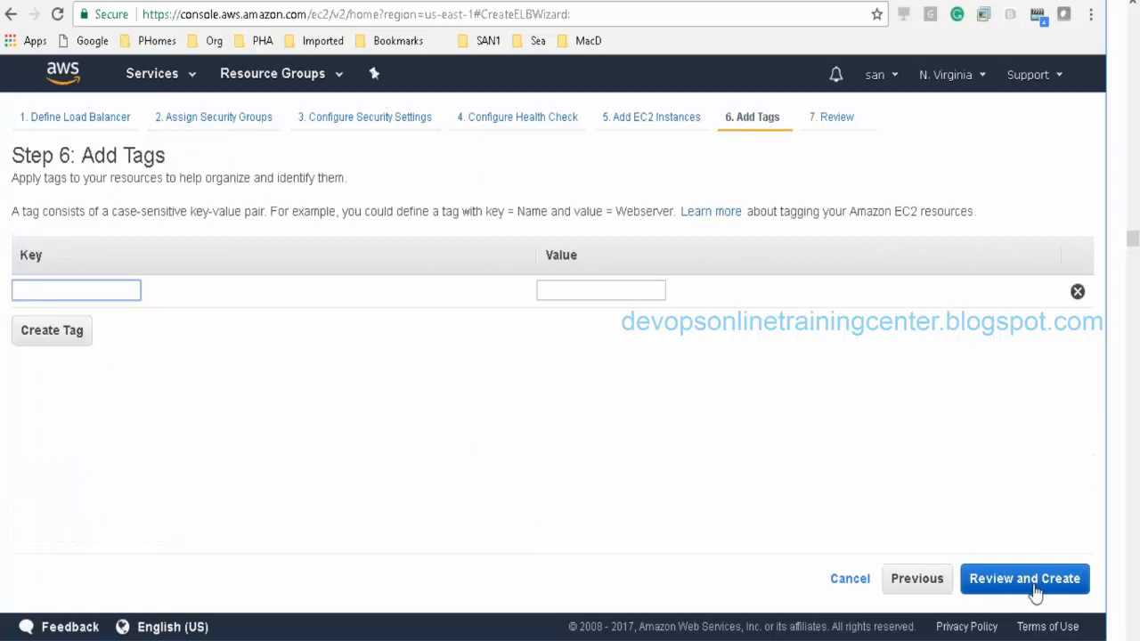
left_click(1033, 580)
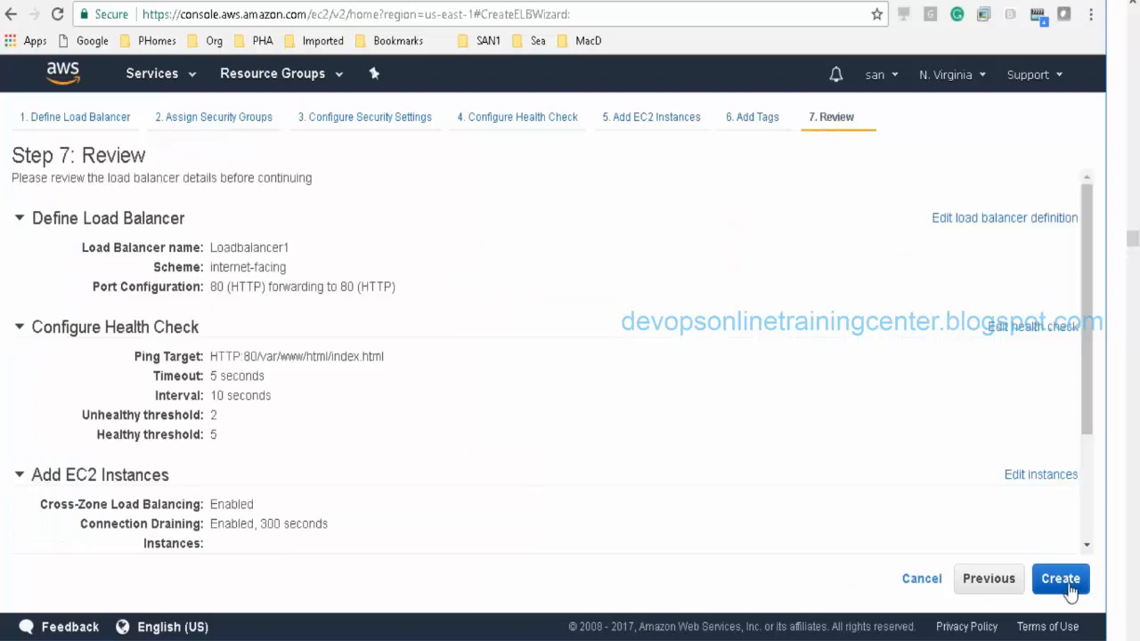
left_click(1061, 580)
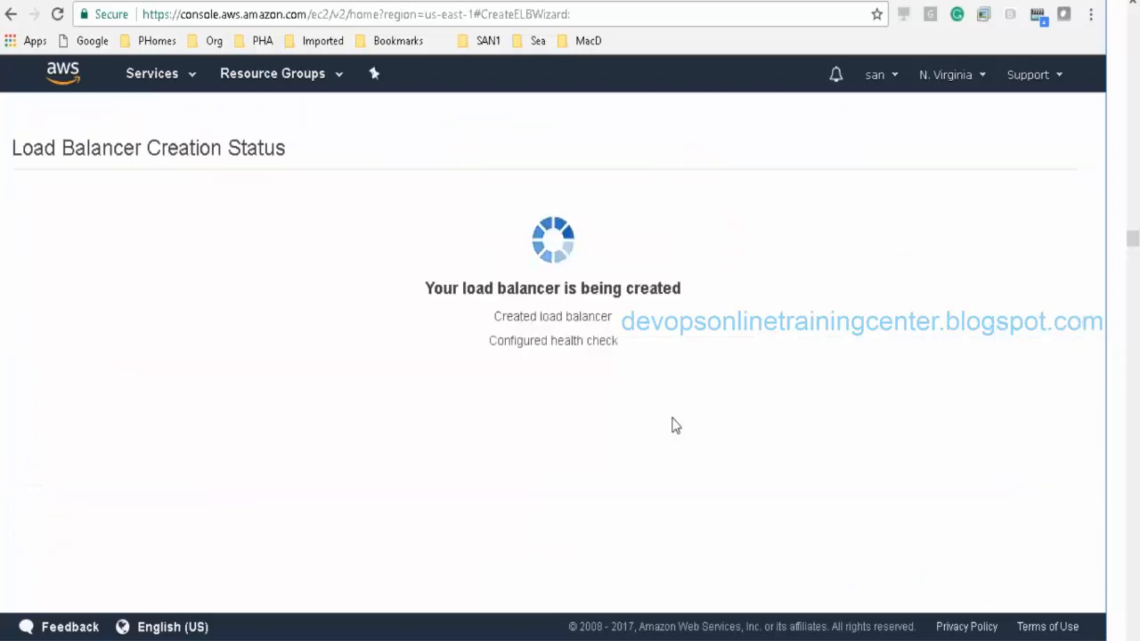
Step: Go to the EC2 dashboard and start launching an instance from a Quick Start Linux AMI
left_click(178, 79)
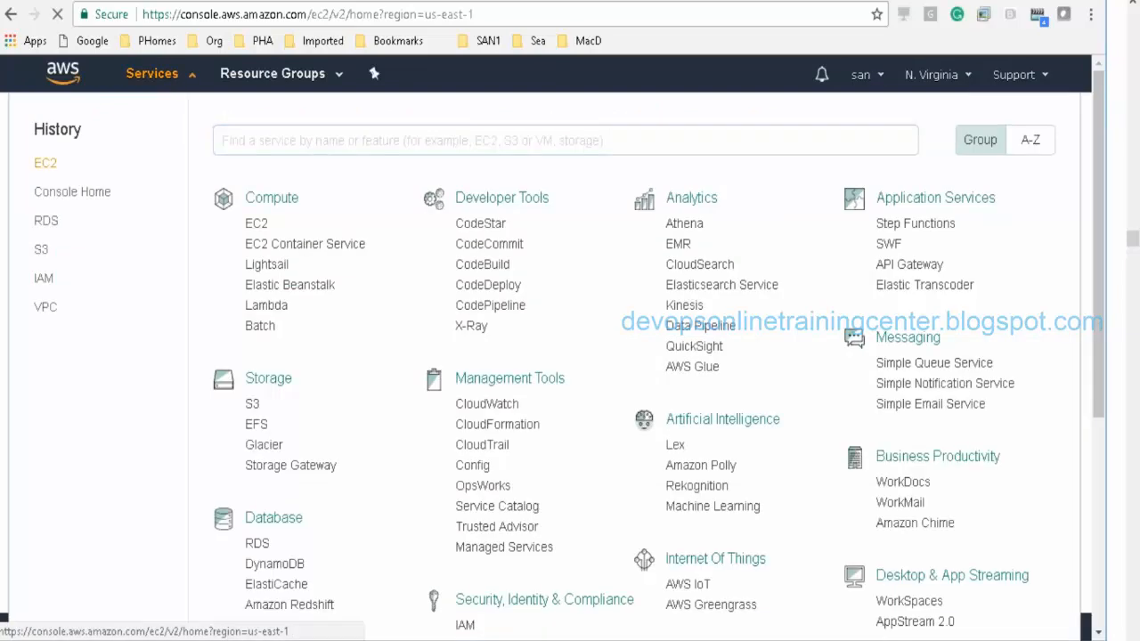
left_click(249, 224)
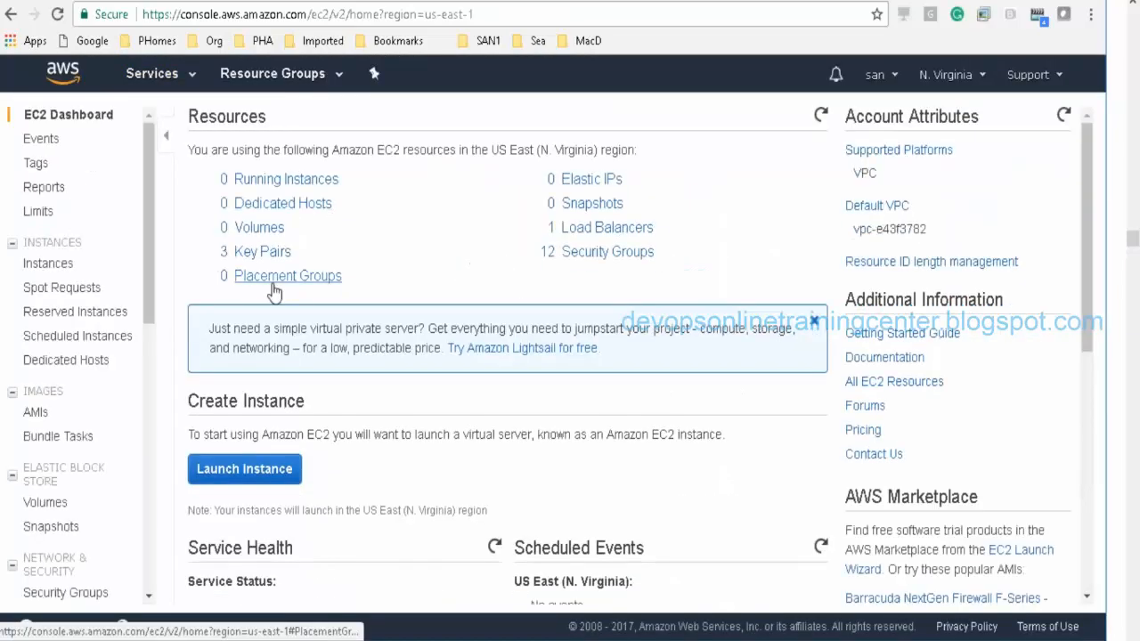
left_click(245, 469)
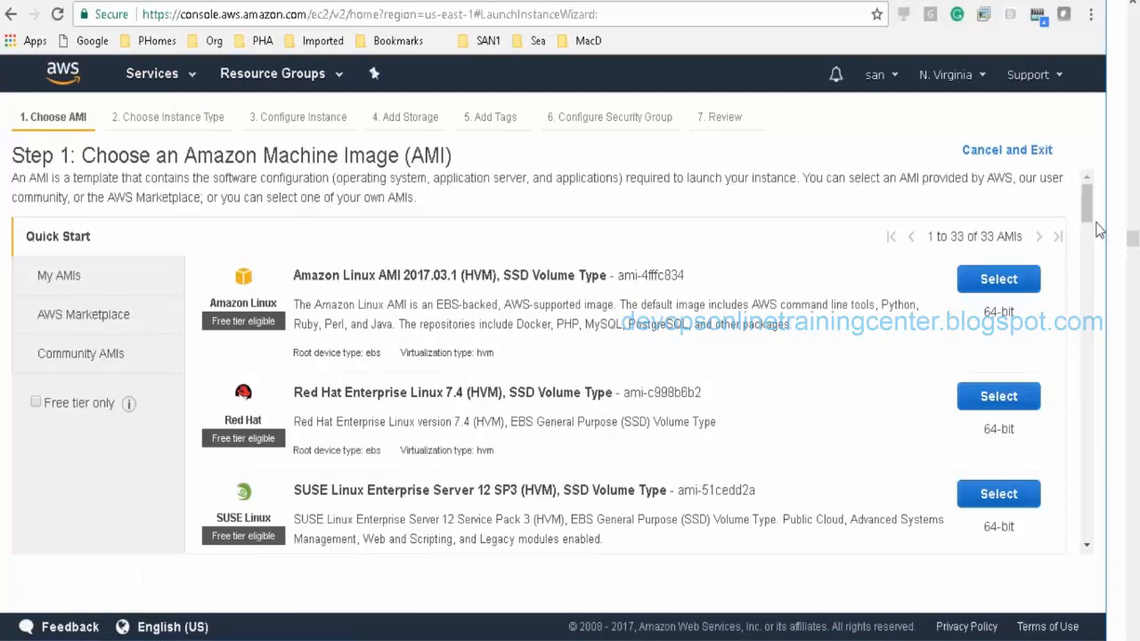
left_click_drag(1089, 198, 1089, 205)
left_click(1005, 263)
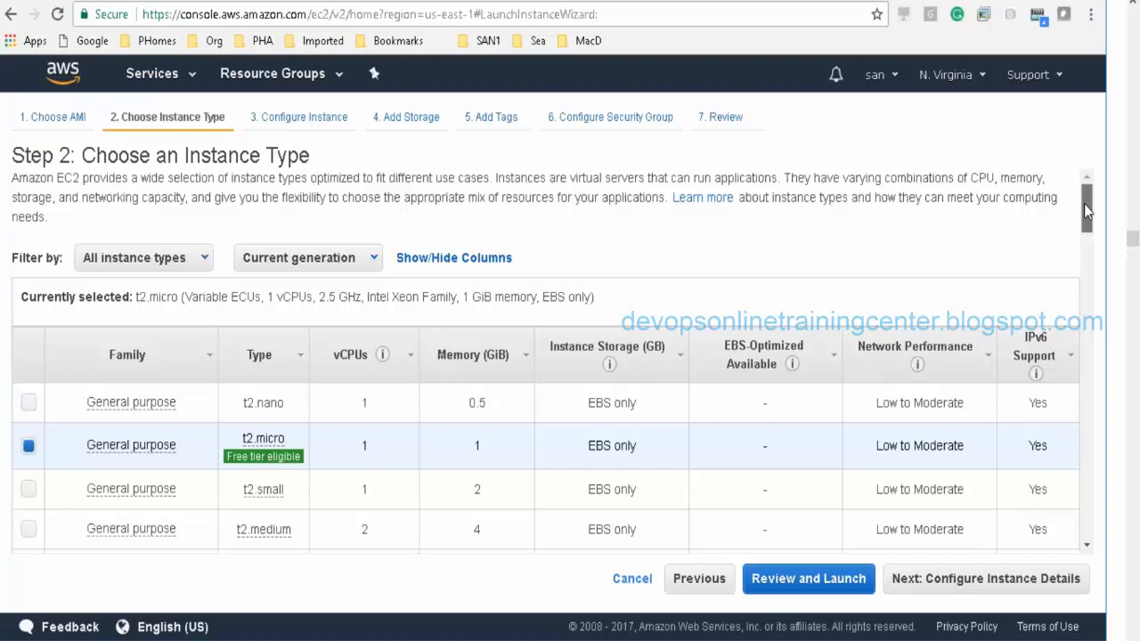
Step: Keep the t2.micro instance type and set the number of instances to 2 in the instance details
left_click_drag(1083, 203, 1088, 237)
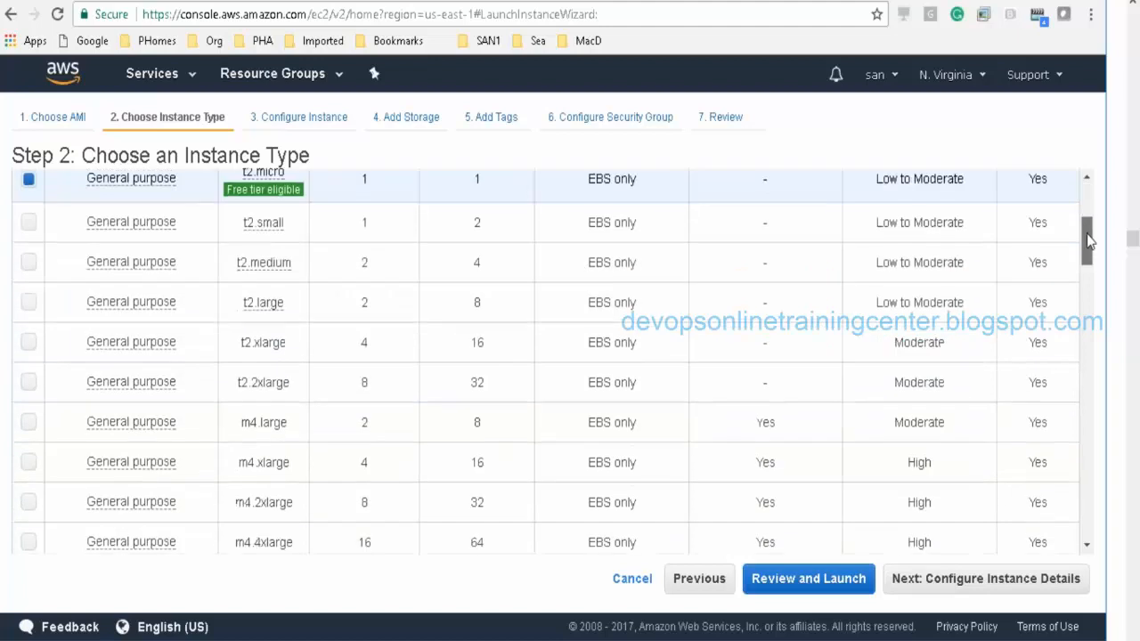
left_click(966, 584)
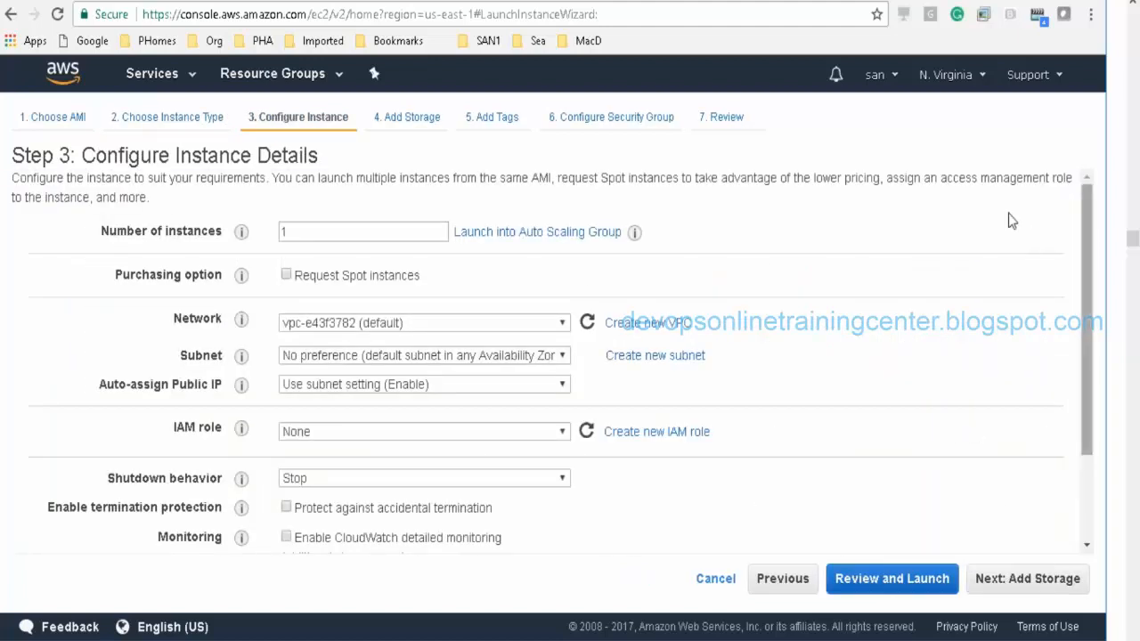
double_click(320, 231)
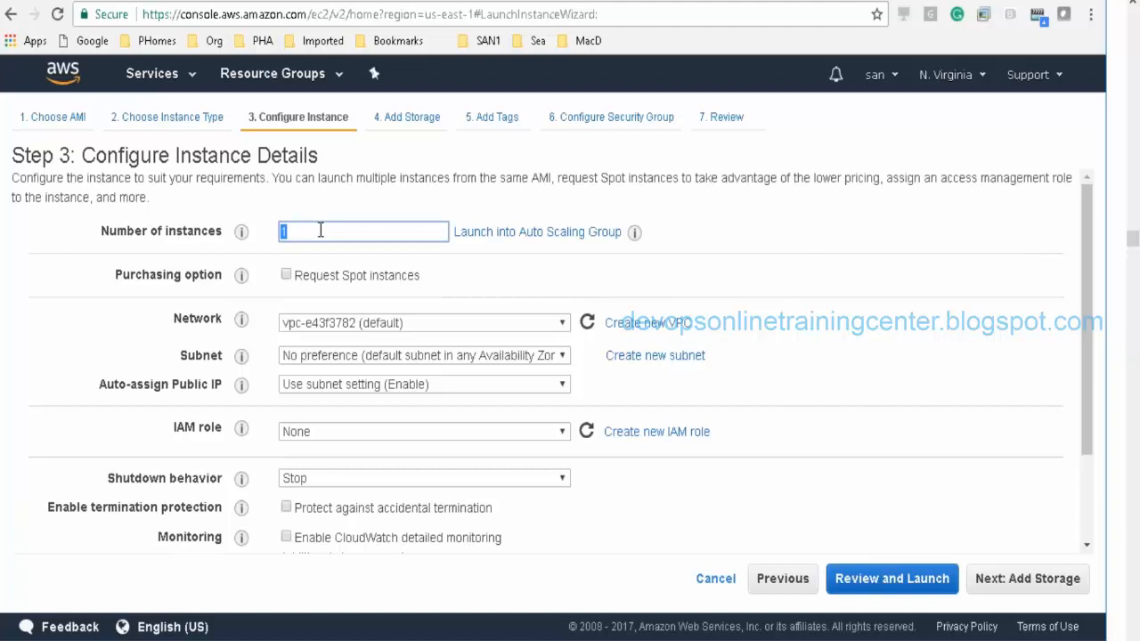
type("2")
left_click_drag(1090, 367, 1091, 526)
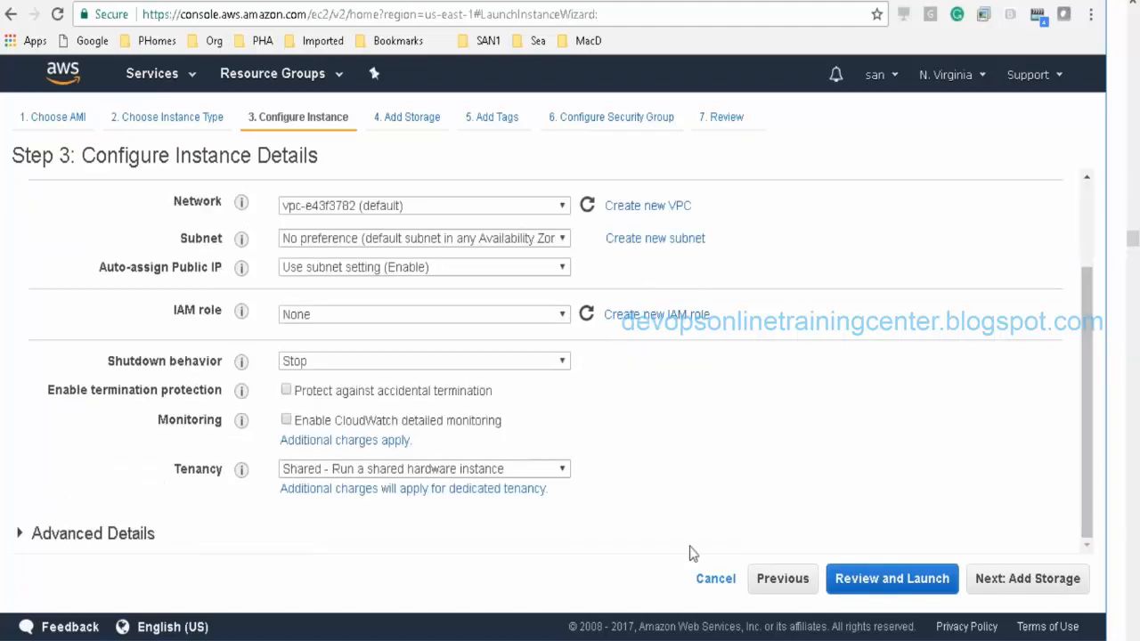
Step: Expand the advanced details and write a #!/bin/bash user data script that installs httpd with yum install -y and runs service httpd start
left_click(82, 535)
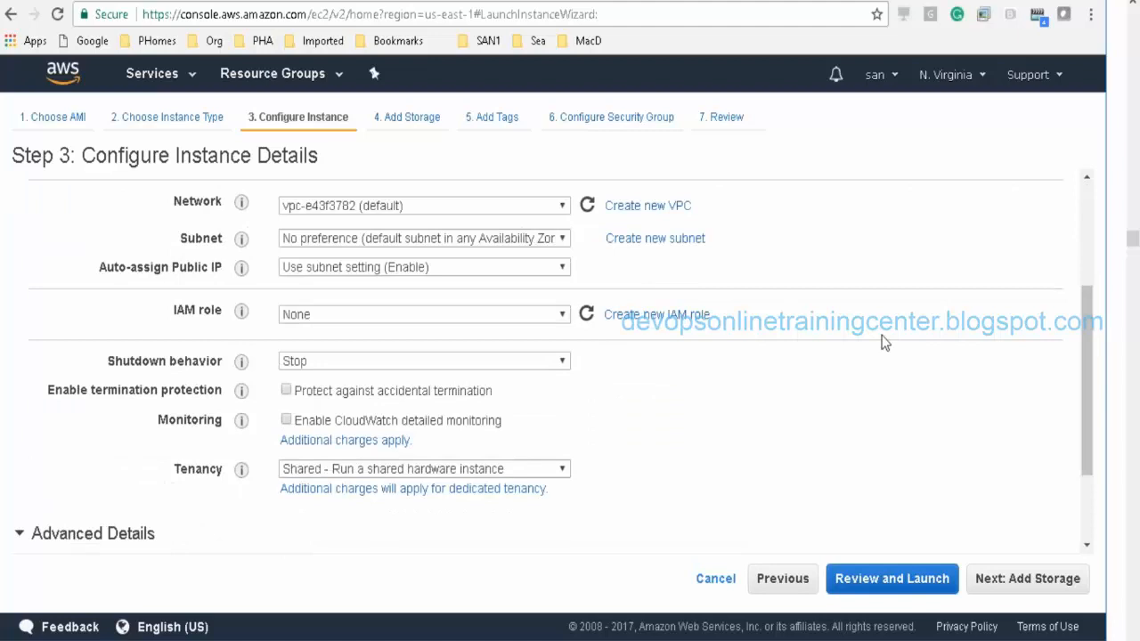
left_click_drag(1084, 329, 1100, 529)
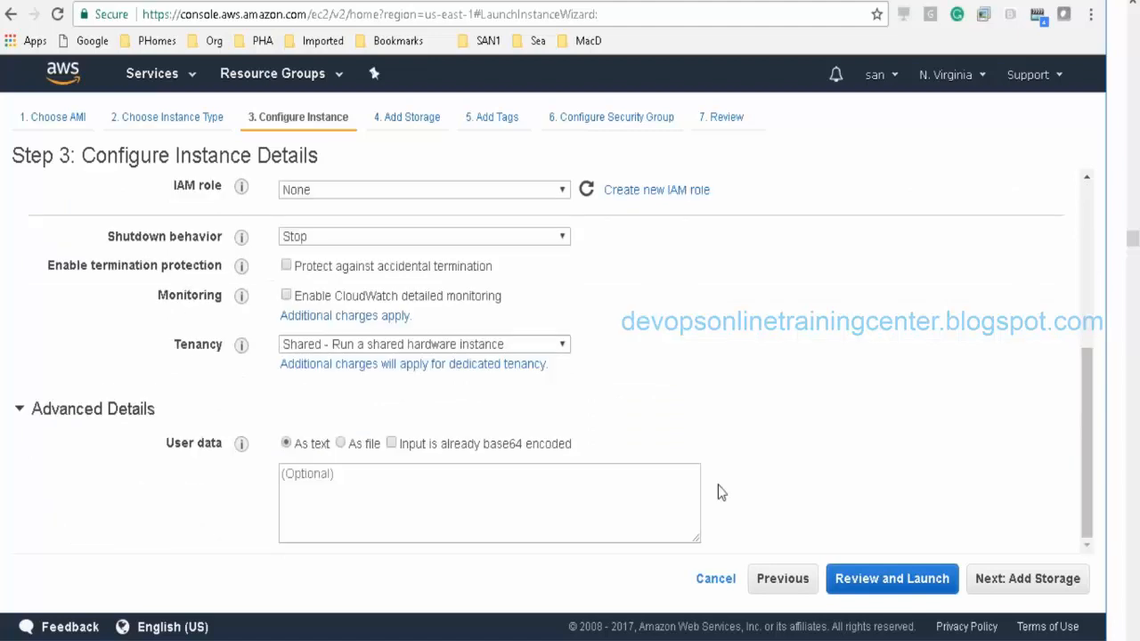
left_click(316, 470)
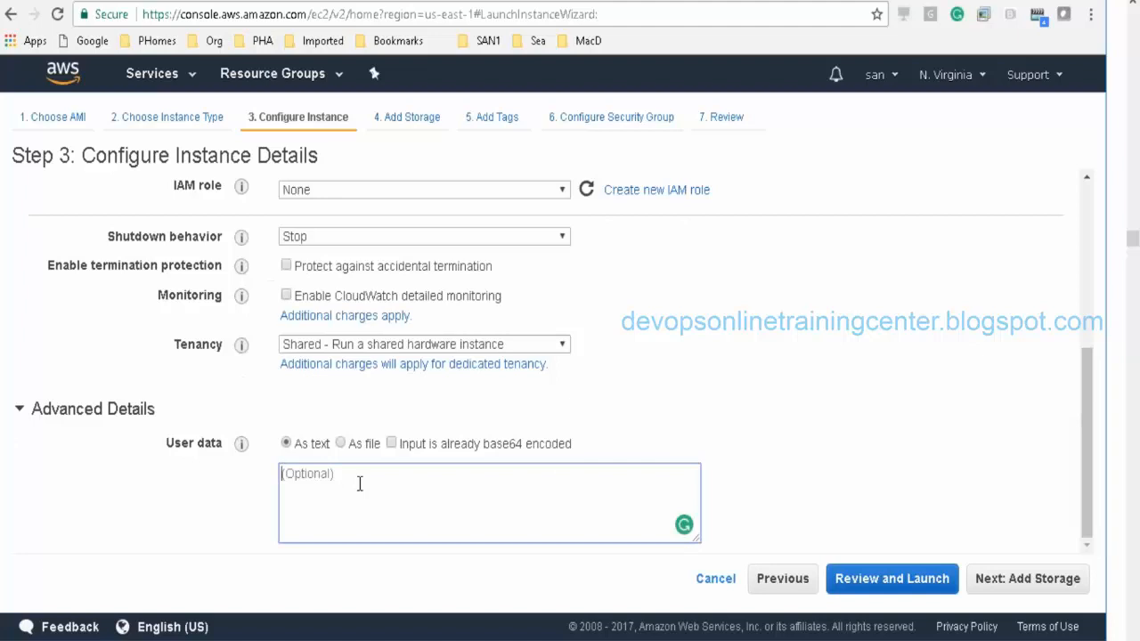
type("#@")
key("BackSpace")
type("!/bin/bash")
key("Return")
type("yum ins")
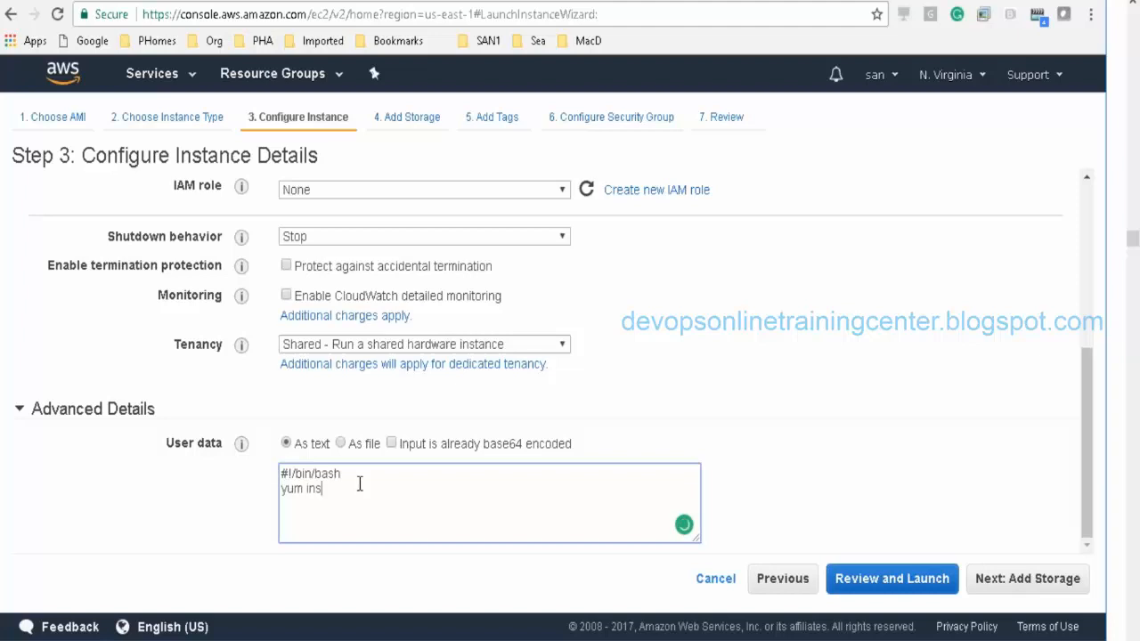
type("tall -y ht")
key("BackSpace")
type("rvice httpd start")
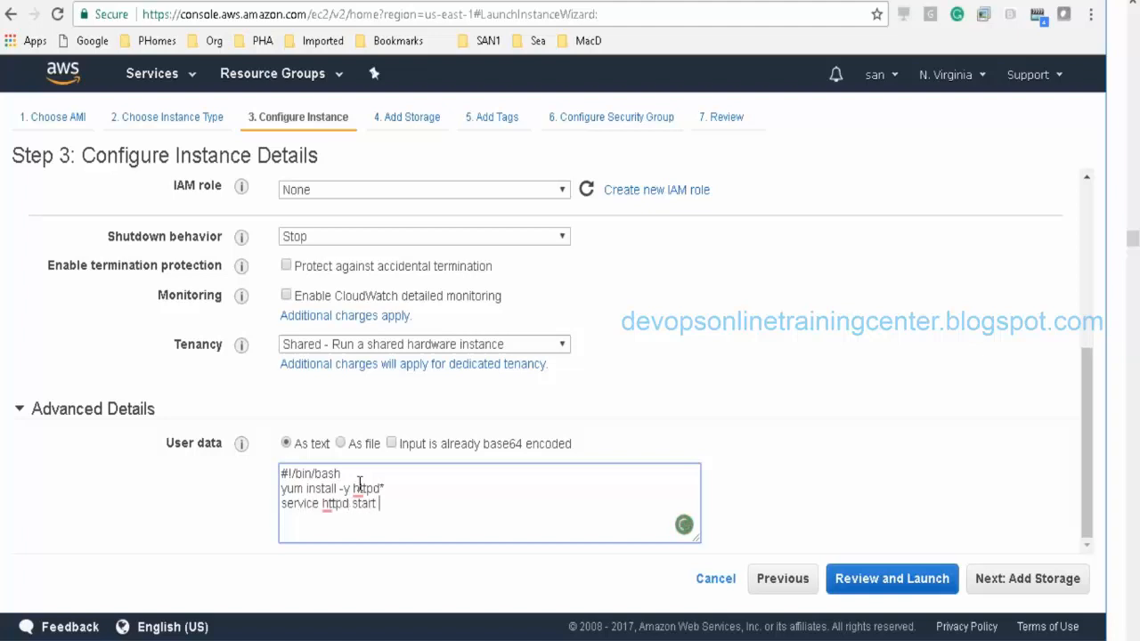
Step: Add the line echo "Hello" > /var/www/html/index.html at the end of the user data script
key("Return")
type("echo \"Hello")
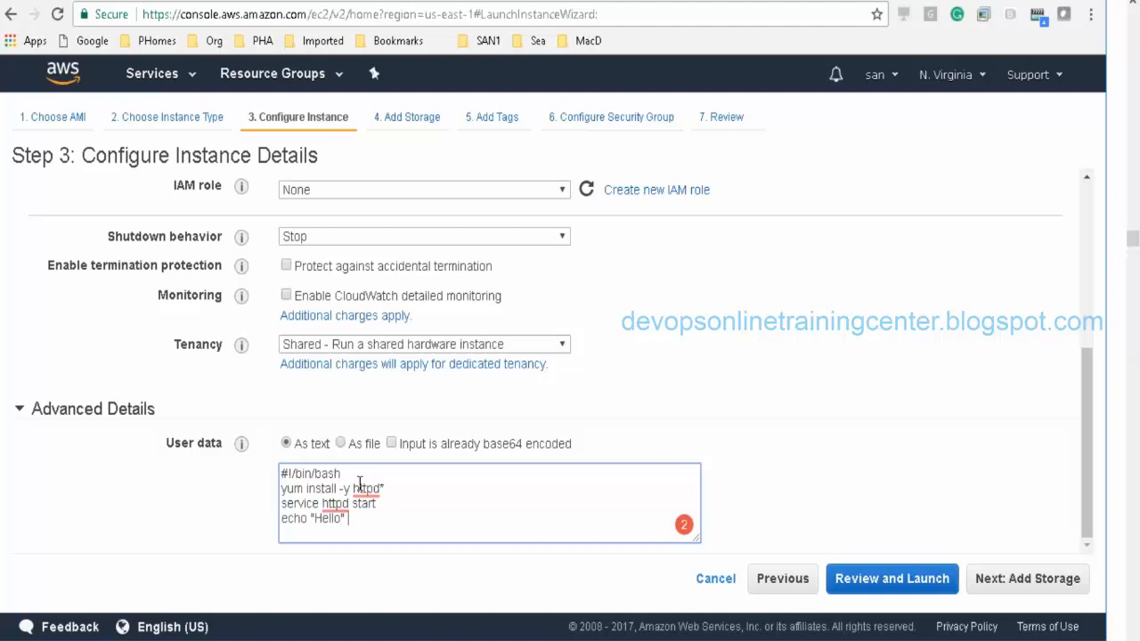
type("\" > /vare/ww")
key("BackSpace")
key("BackSpace")
type("w/html/index")
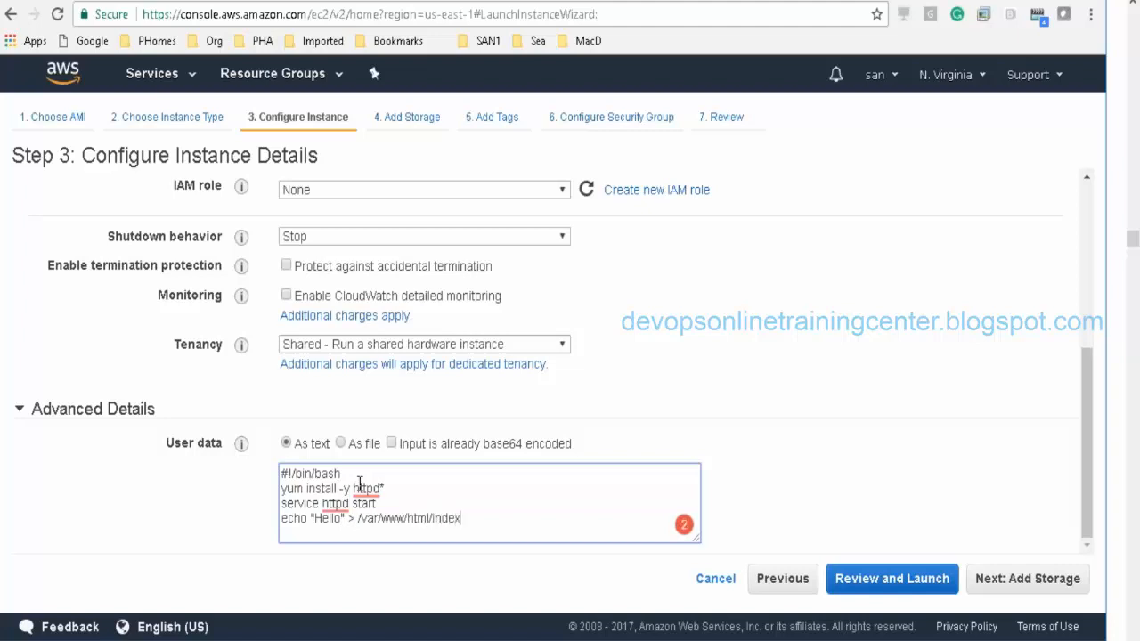
type(".html")
left_click(396, 507)
Step: Keep the default storage and tags, and add an HTTP rule with source Anywhere to the new security group
left_click(1034, 588)
left_click(1034, 586)
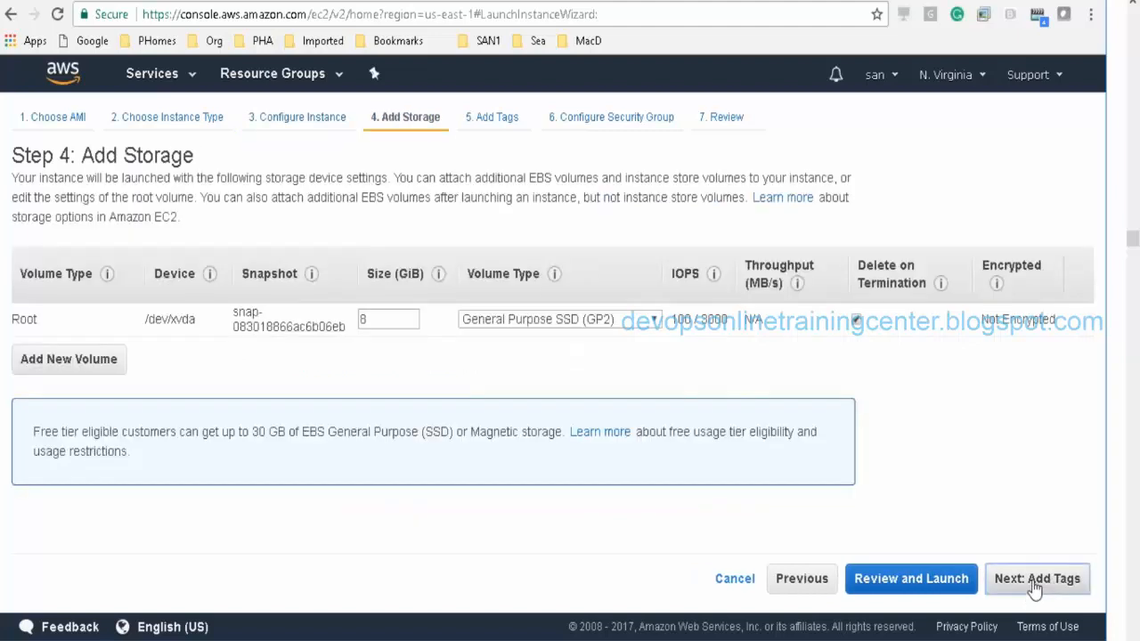
left_click(1034, 586)
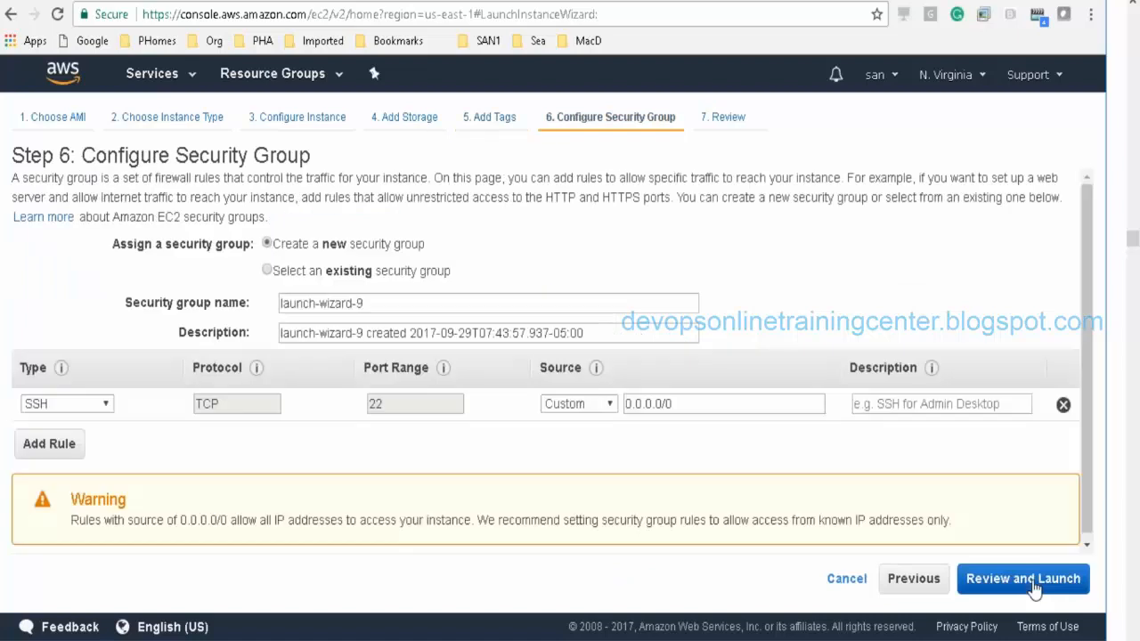
left_click(46, 445)
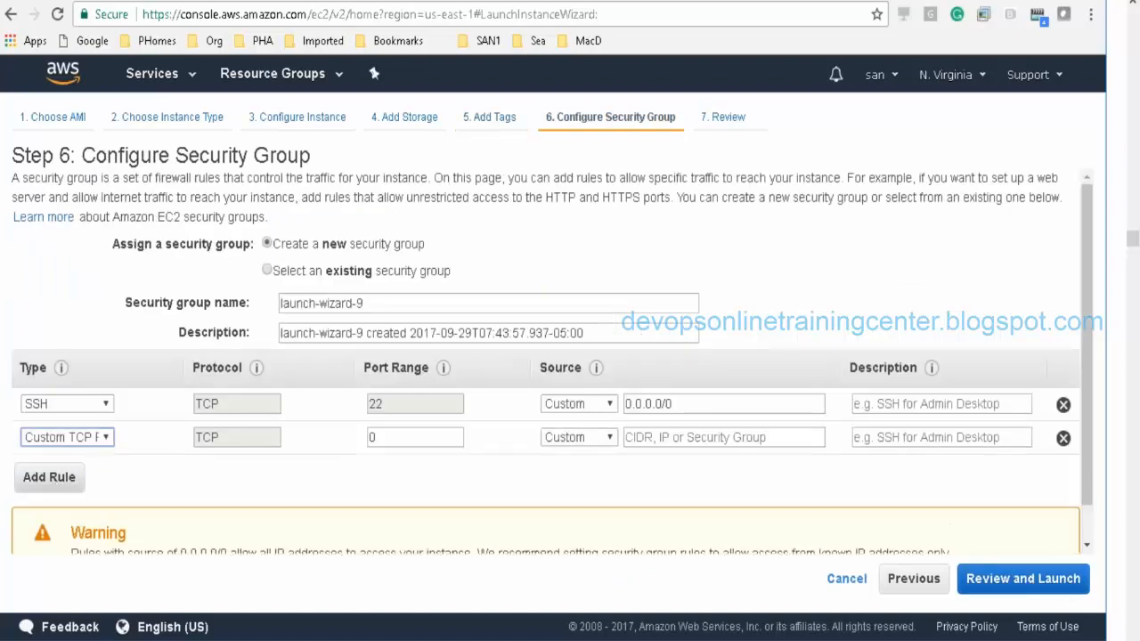
left_click(96, 437)
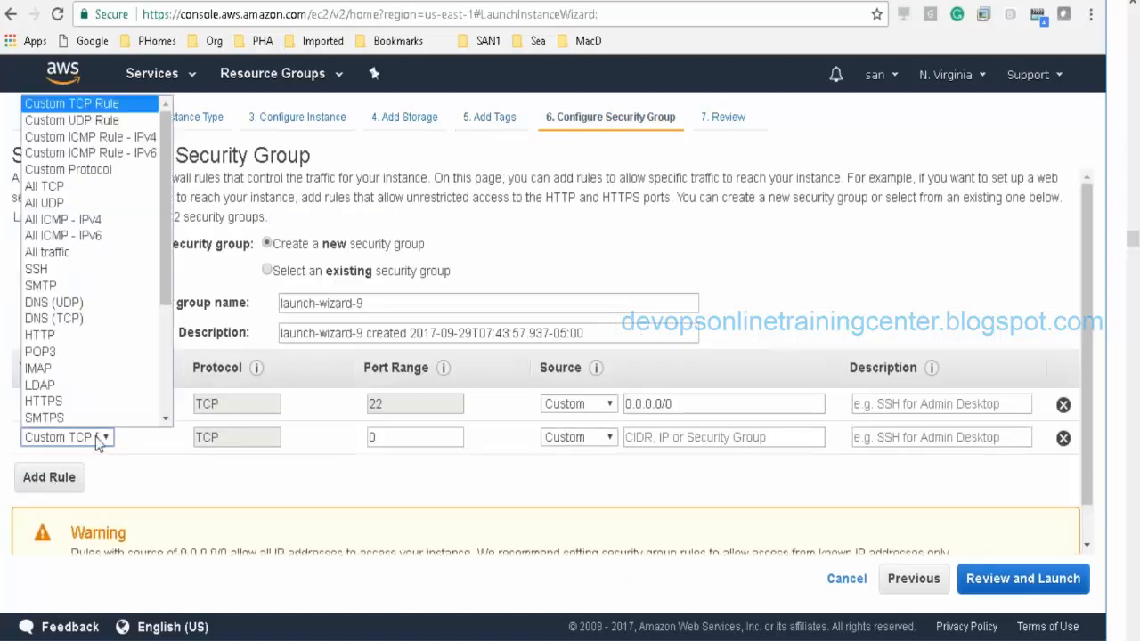
left_click(93, 336)
left_click(598, 437)
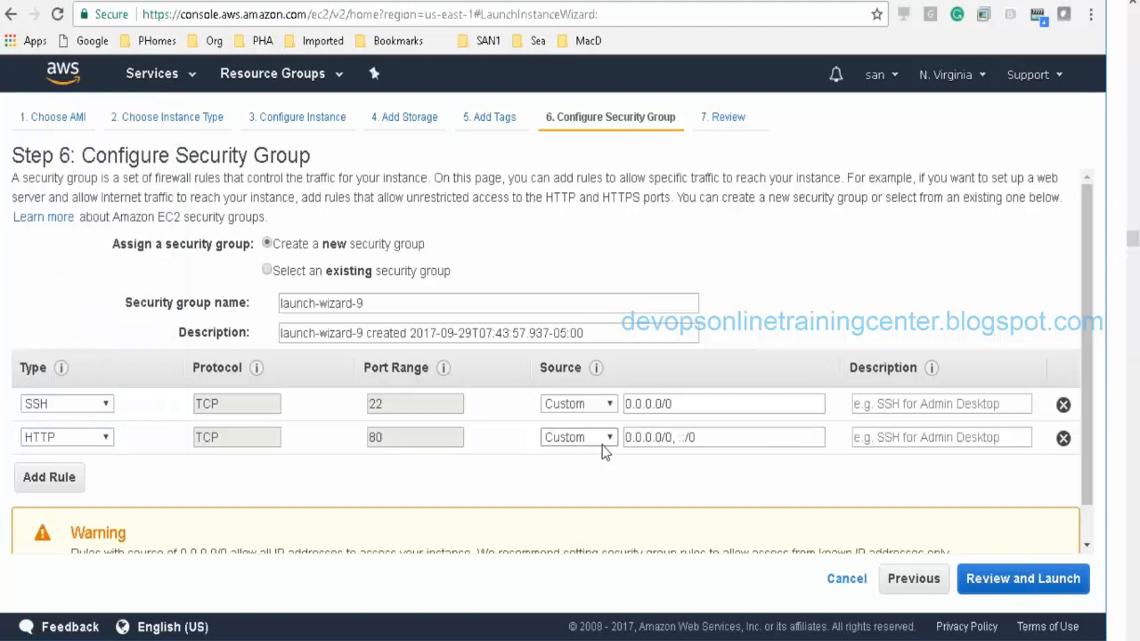
left_click(583, 472)
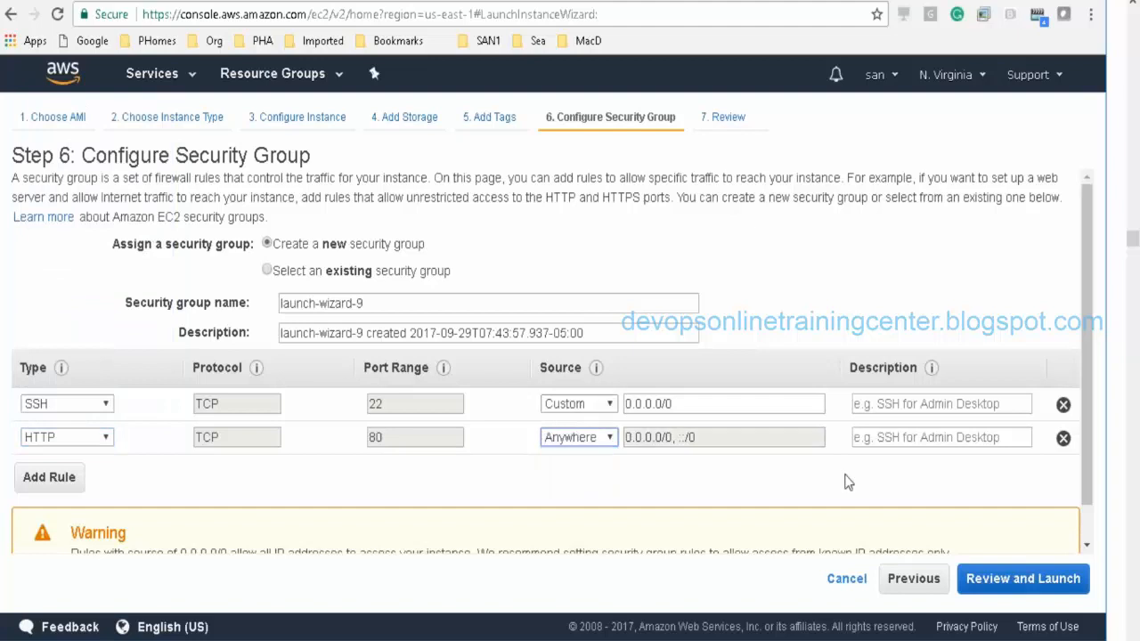
Step: Review and launch the instances with the existing key pair Keypair25092017, acknowledging access to its private key file
left_click(1060, 587)
left_click(1058, 581)
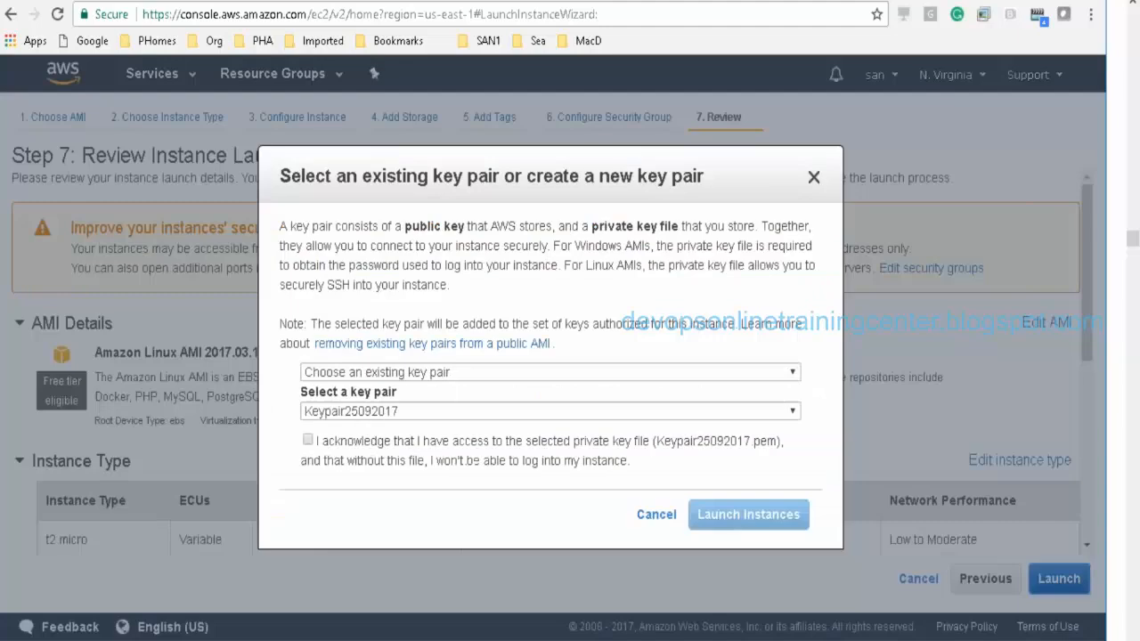
left_click(309, 441)
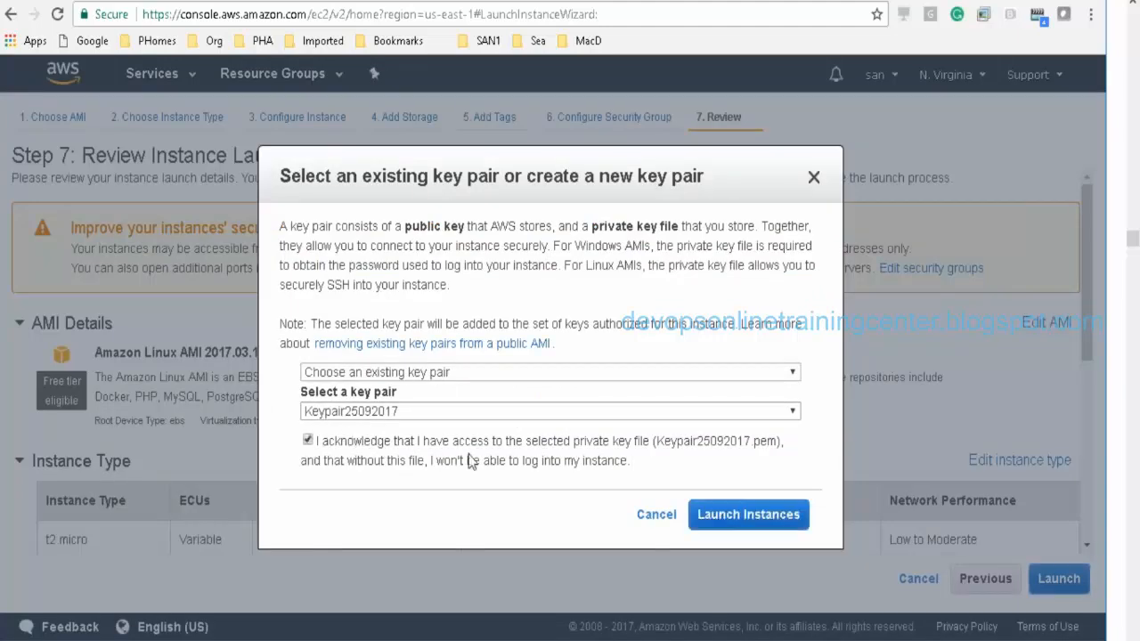
left_click(728, 517)
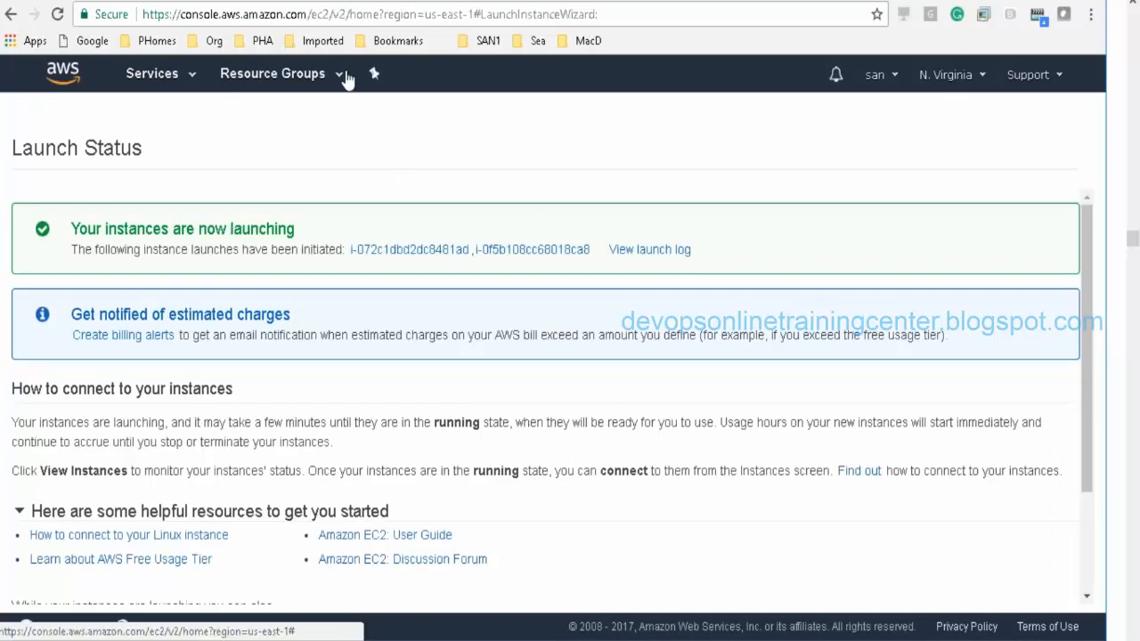
Step: Return to the EC2 dashboard and open the instances list through the running instances
left_click(148, 82)
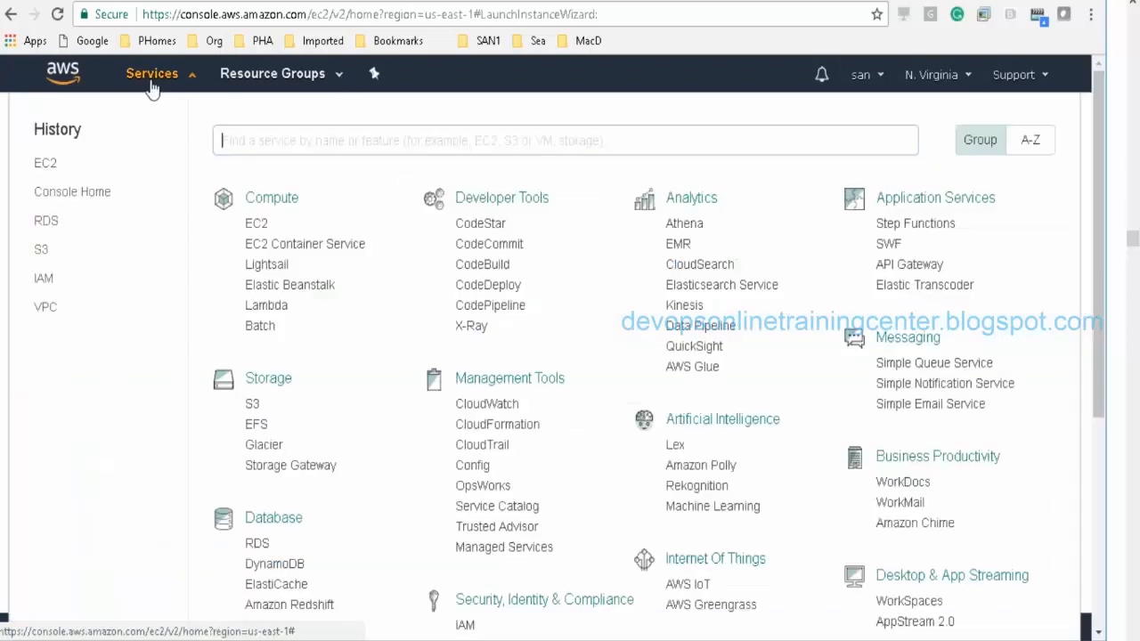
left_click(254, 226)
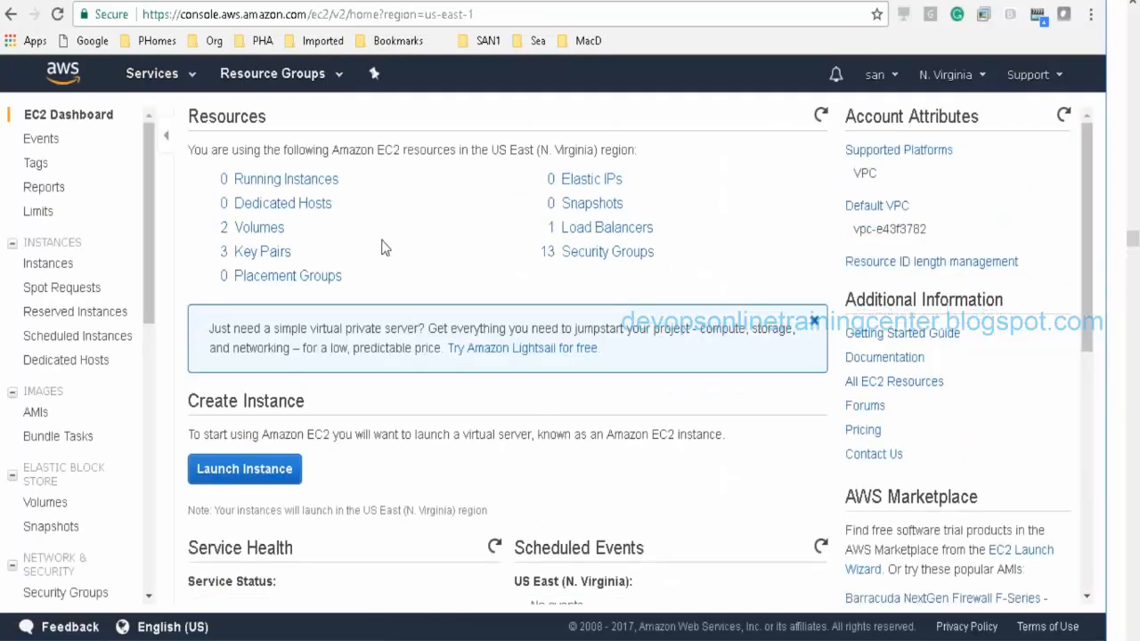
left_click(295, 181)
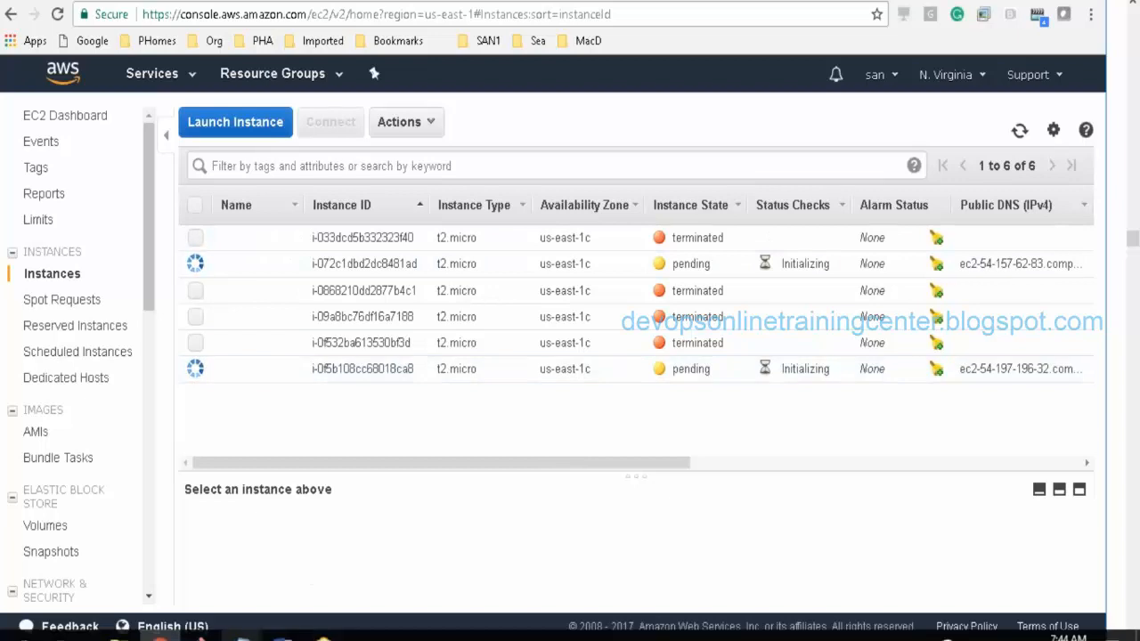
Step: Switch to the notes document and write "Load balancer" on the empty line below the auto scaling description
mouse_move(241, 634)
left_click(321, 557)
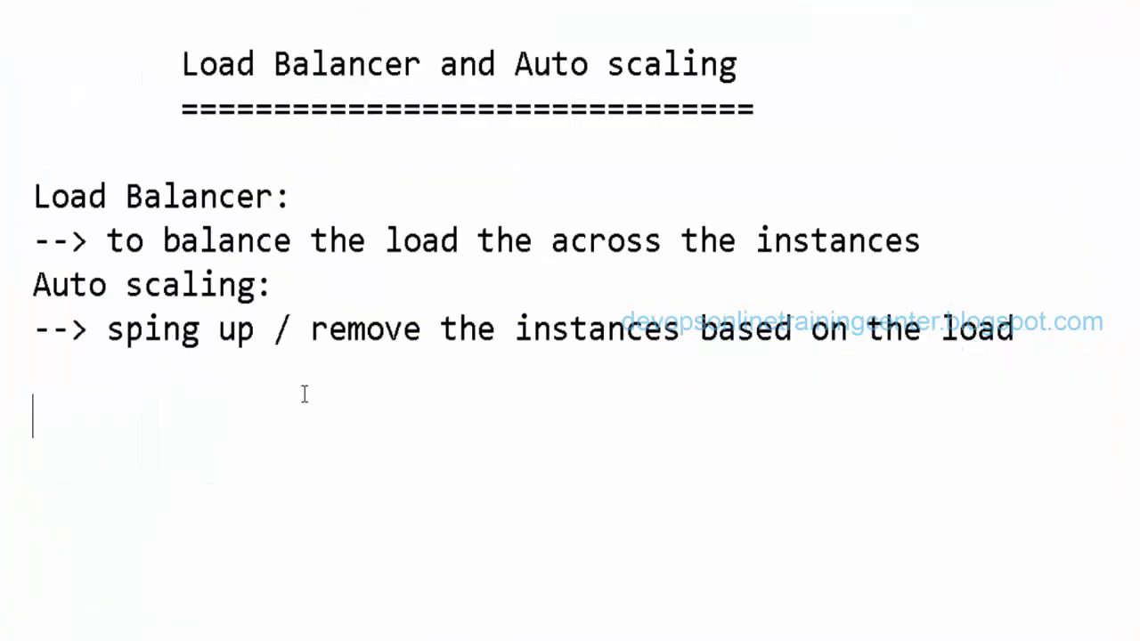
type("LOad")
key("BackSpace")
key("BackSpace")
key("BackSpace")
key("BackSpace")
type("od")
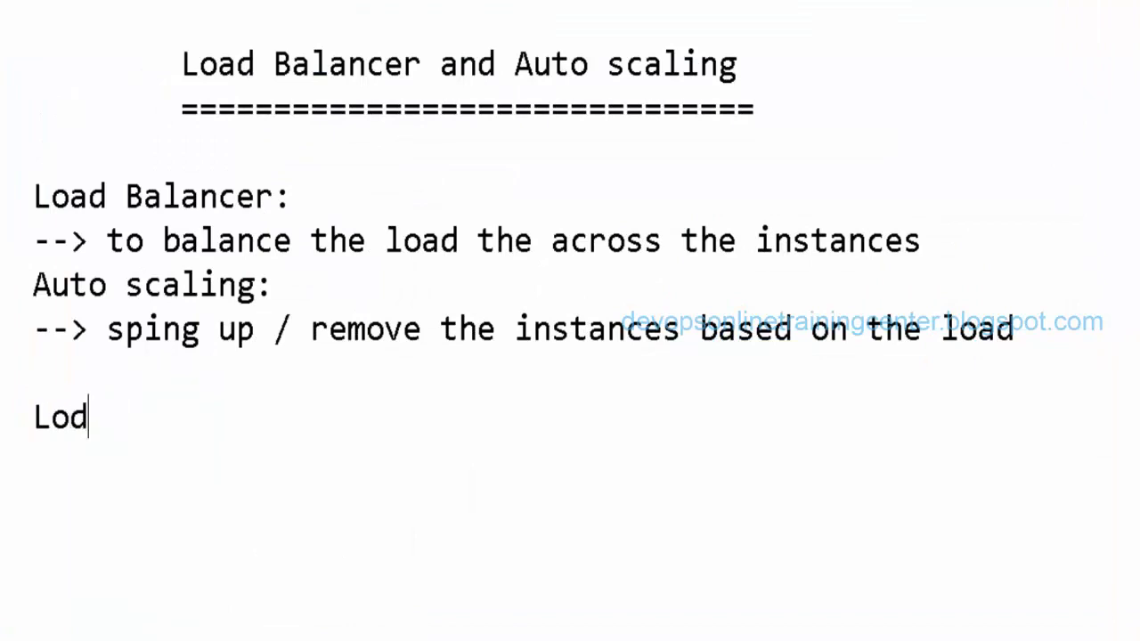
key("BackSpace")
type("ad l")
key("BackSpace")
type("blaan")
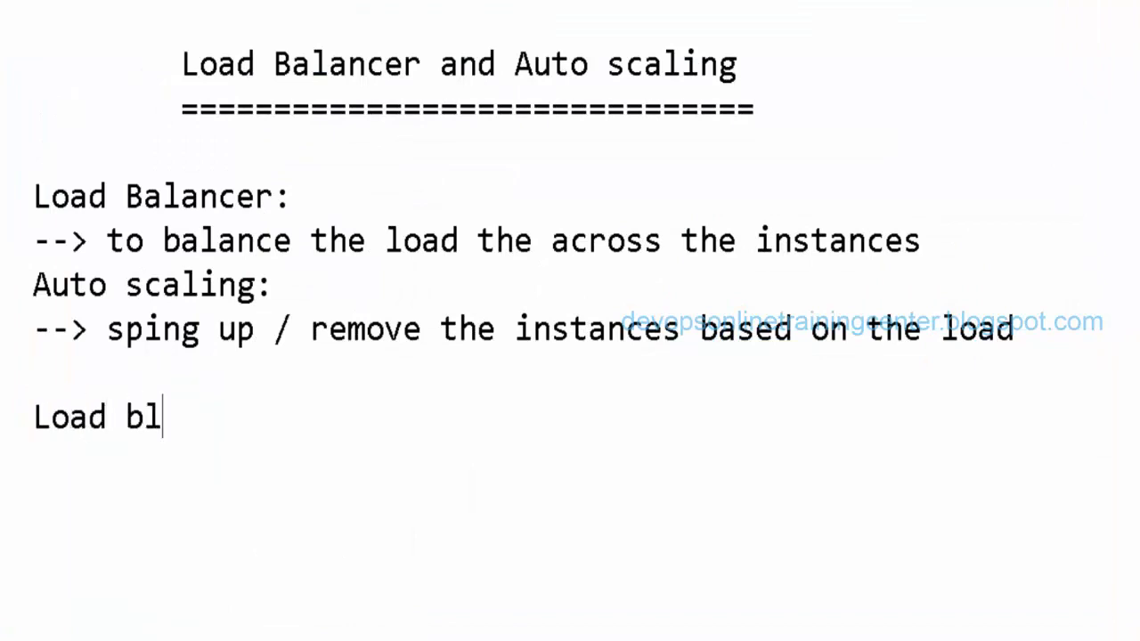
key("BackSpace")
key("BackSpace")
key("BackSpace")
type("alancer")
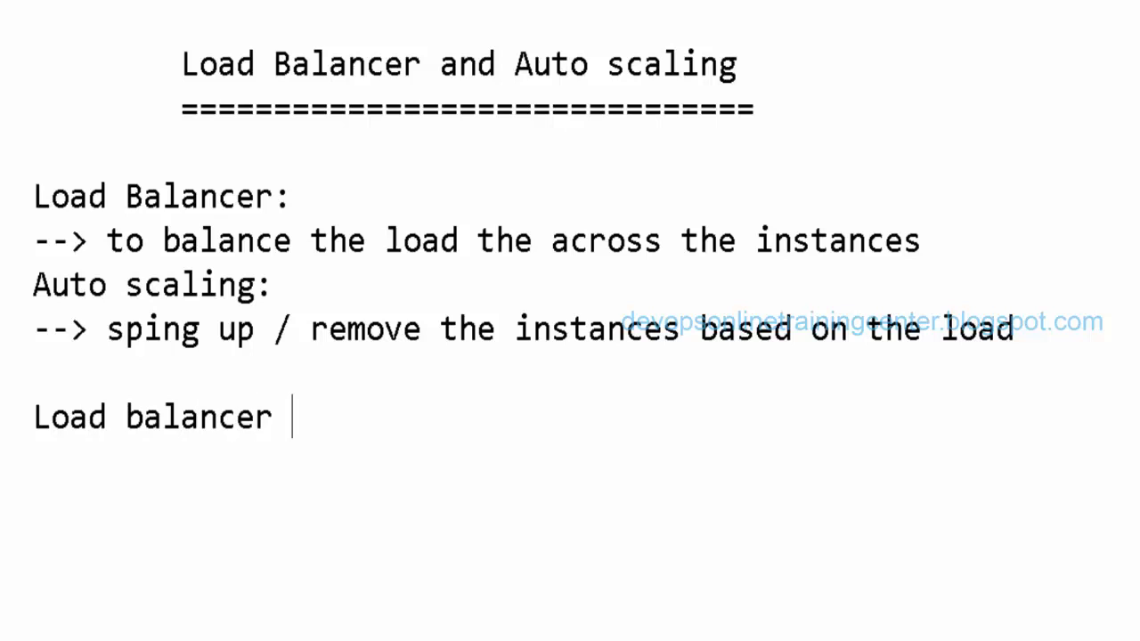
Step: Turn the new note line into the numbered item "1) Create a Load balancer"
key("Return")
key("Tab")
key("Home")
type("1) Cre")
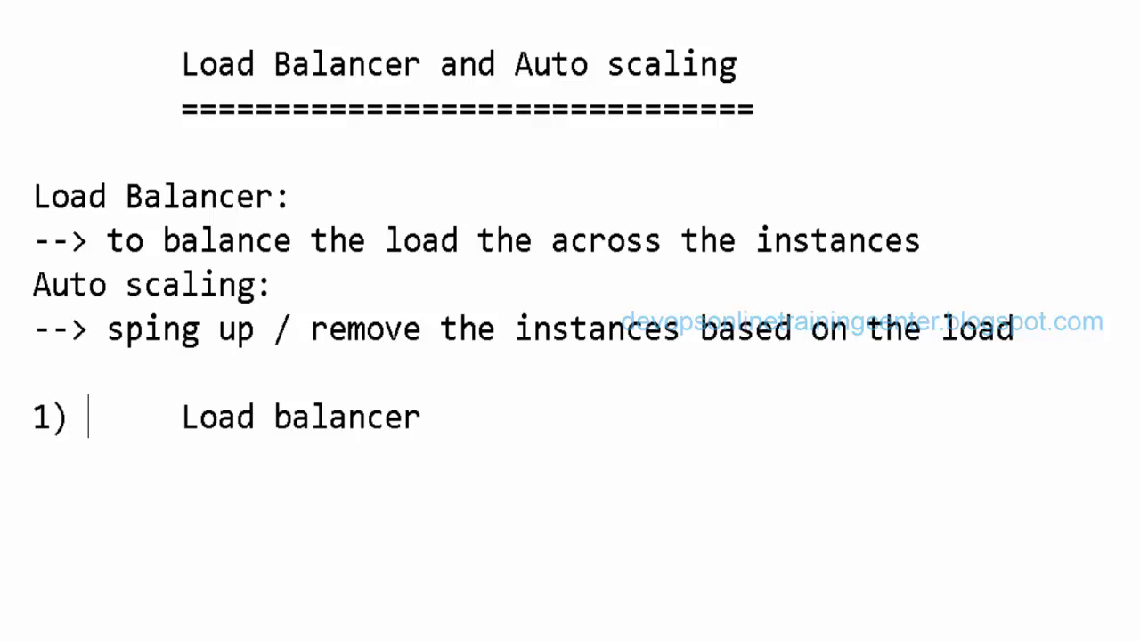
type("ate a")
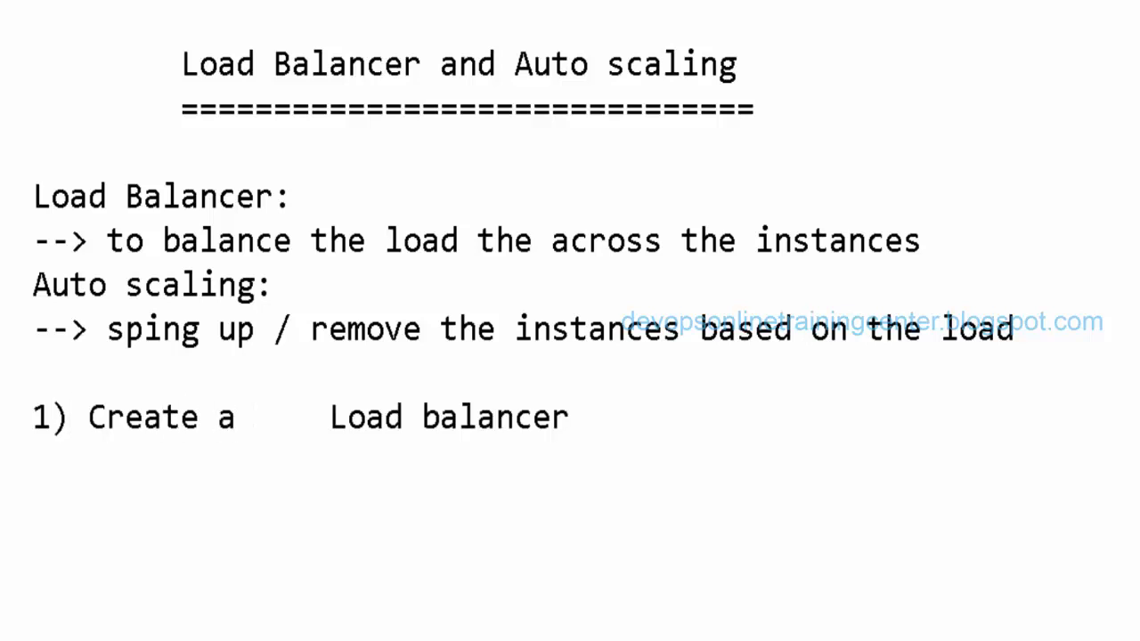
key("Delete")
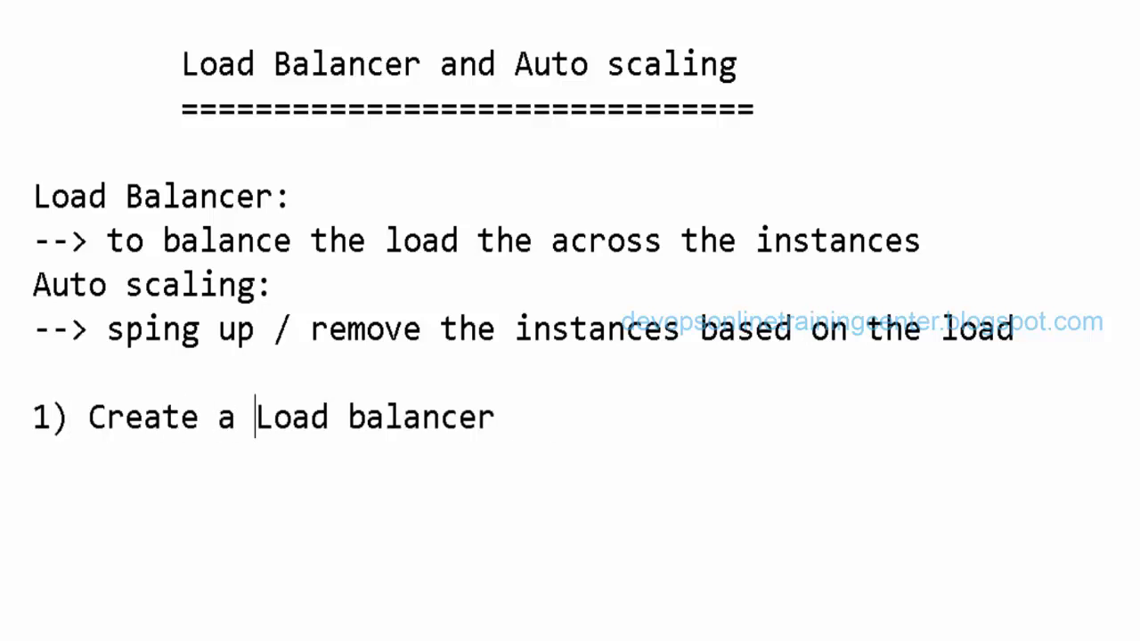
Step: Add a second numbered note line reading "2) Create 2 ec2 instances"
key("End")
key("Return")
type("2)")
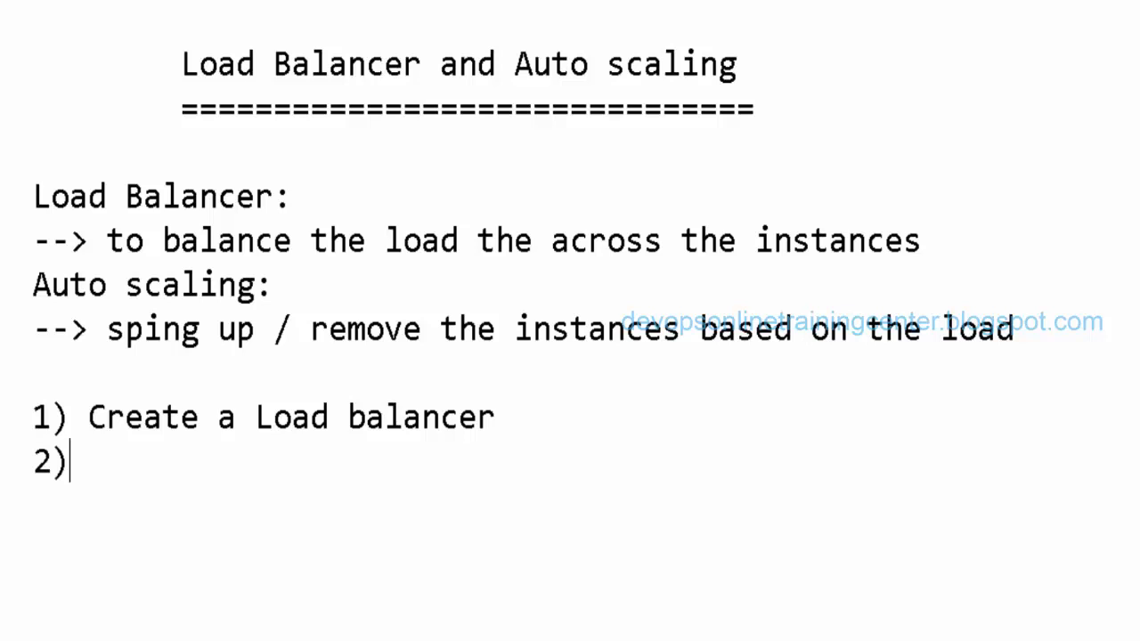
type(" Create 2 ec2 instance")
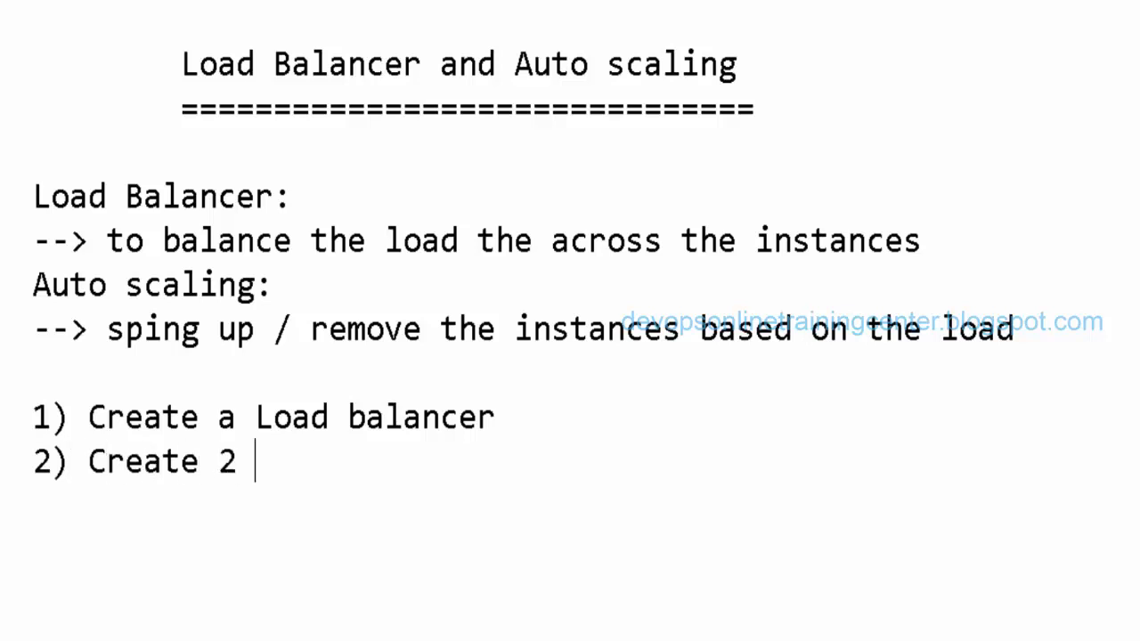
type("s")
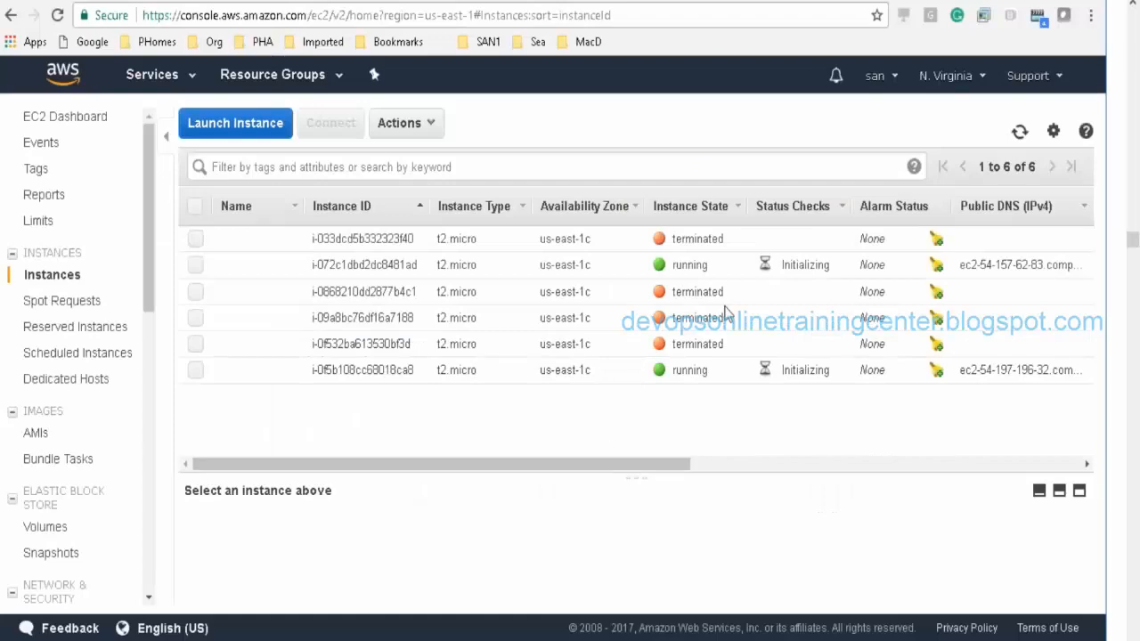
Step: Switch back to the AWS console, select the running instance i-072c1dbd2dc8481ad and copy its IPv4 public IP
left_click(198, 265)
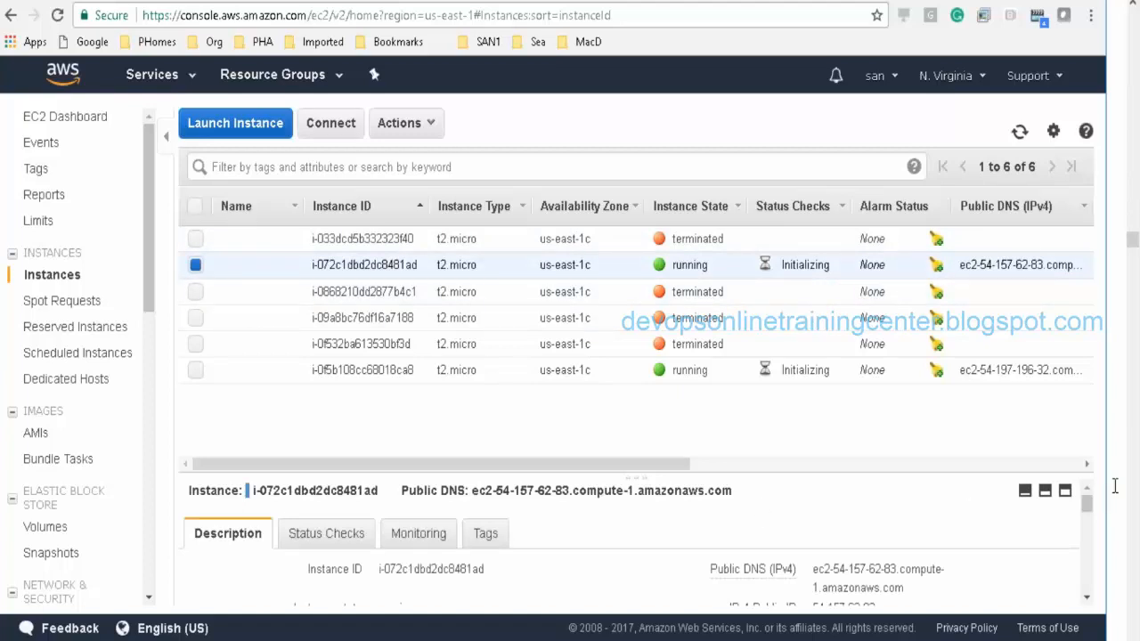
left_click(1086, 599)
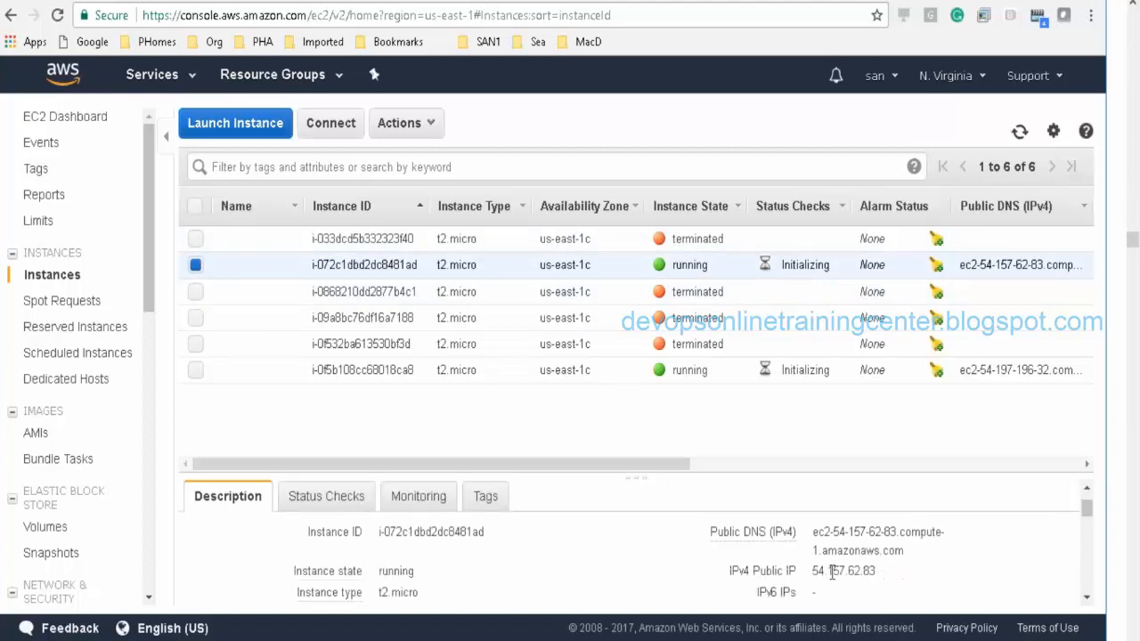
left_click_drag(811, 571, 889, 581)
key("ctrl+c")
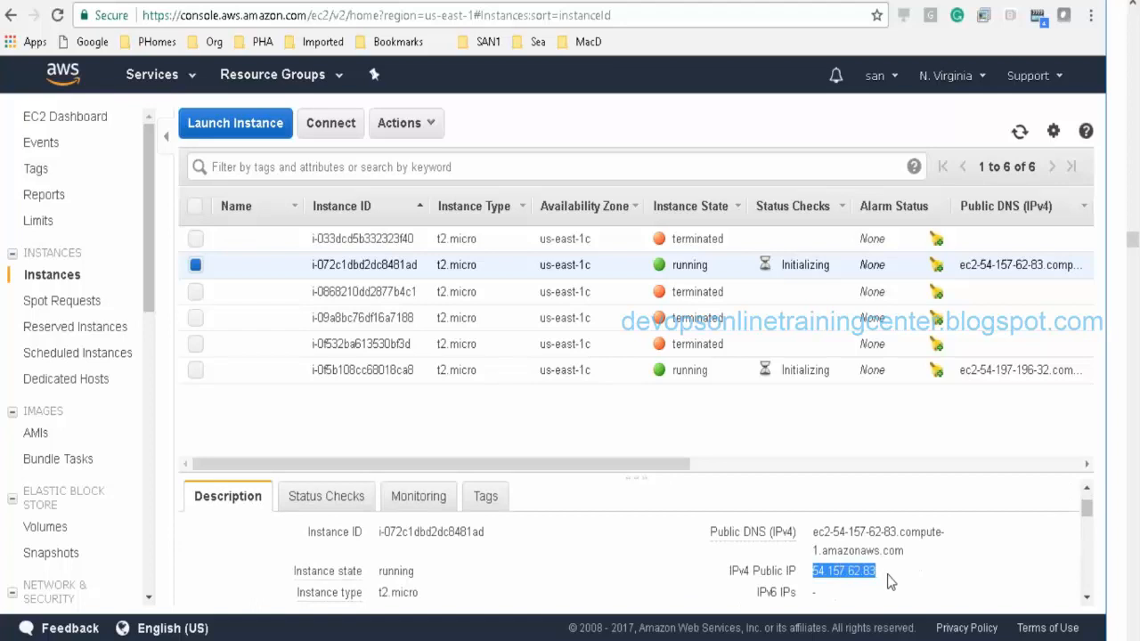
right_click(889, 581)
left_click(801, 522)
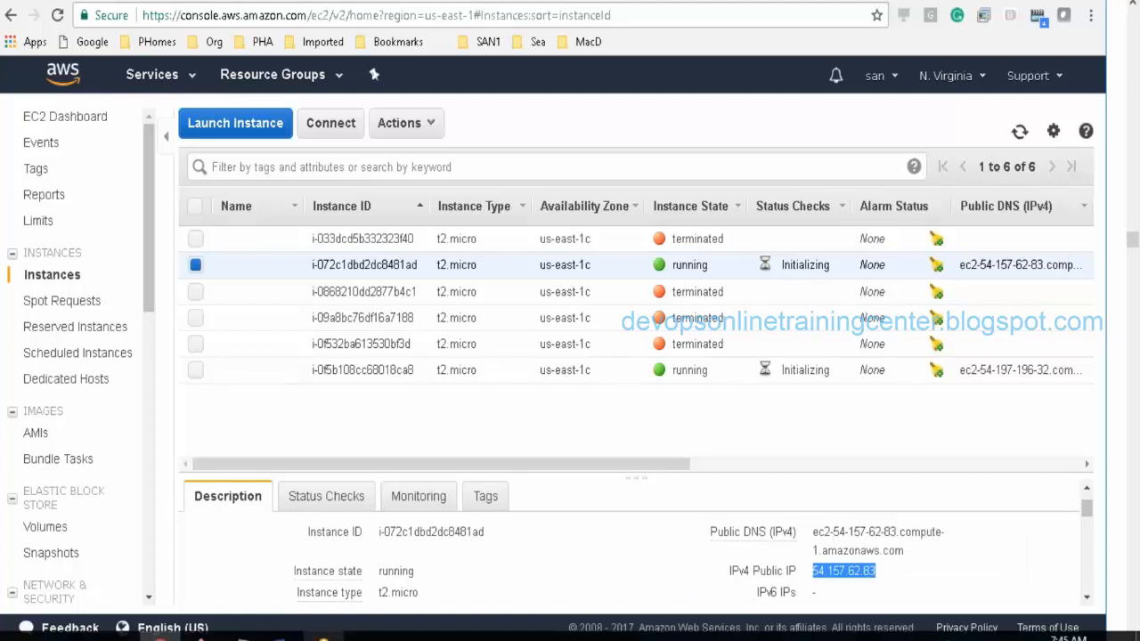
Step: Switch to the notes document and paste the copied IP 54.157.62.83 on an indented line below item 2
mouse_move(242, 634)
left_click(333, 592)
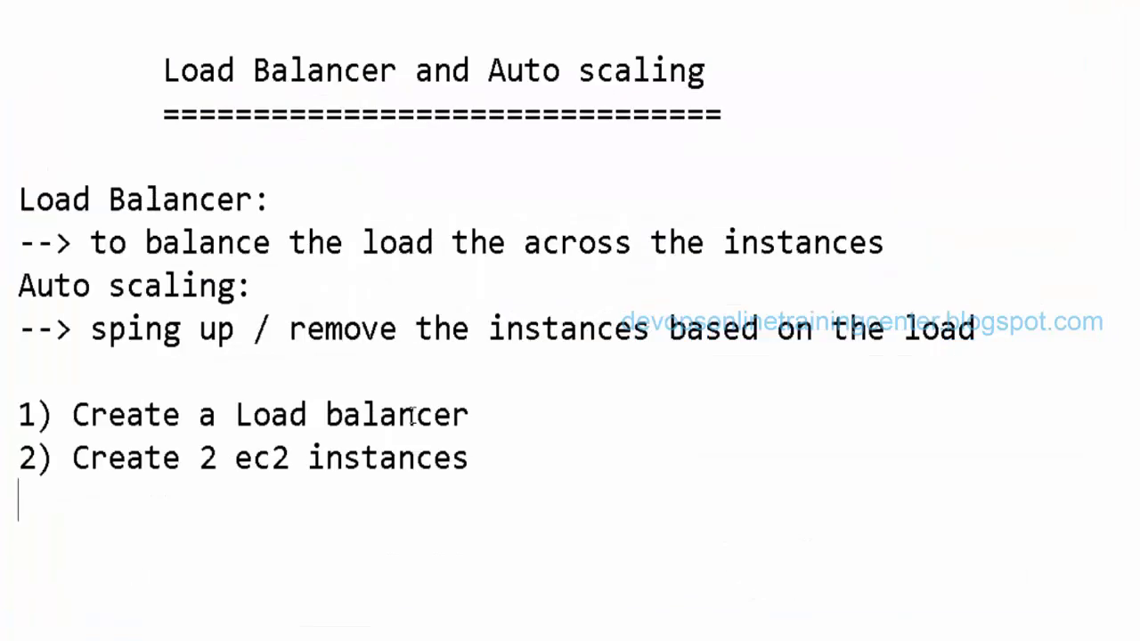
scroll(525, 325, "down", 3)
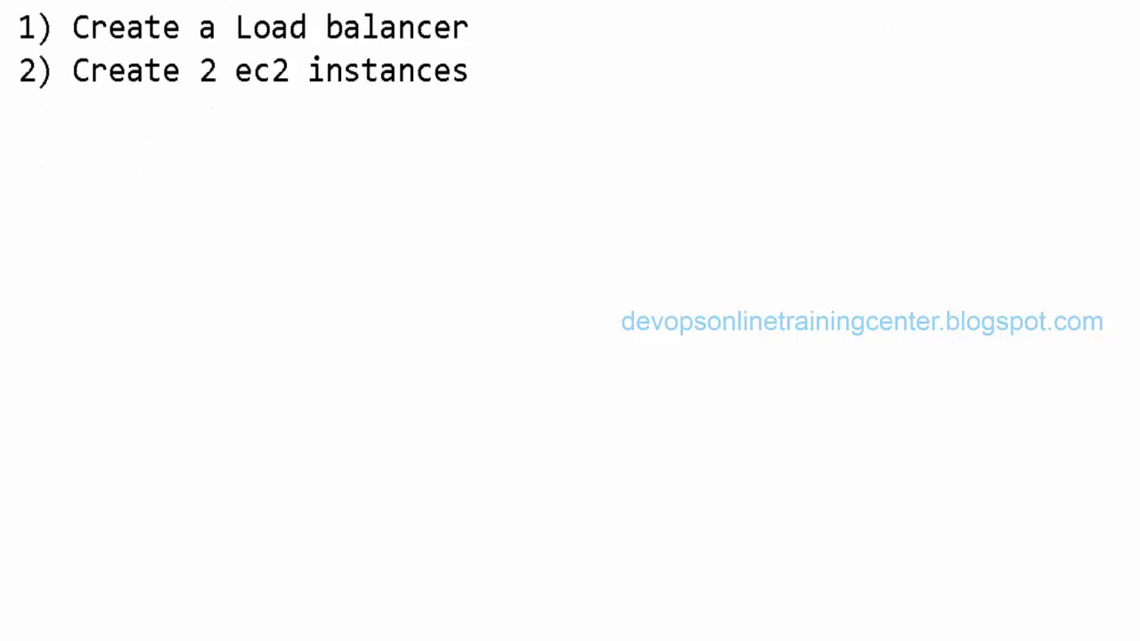
left_click(256, 200)
key("Tab")
type("v")
key("BackSpace")
key("ctrl+v")
key("Return")
Step: Copy the IPv4 public IP of running instance i-0f5b108cc68018ca8 from the AWS console into the notes below the first IP
key("alt+Tab")
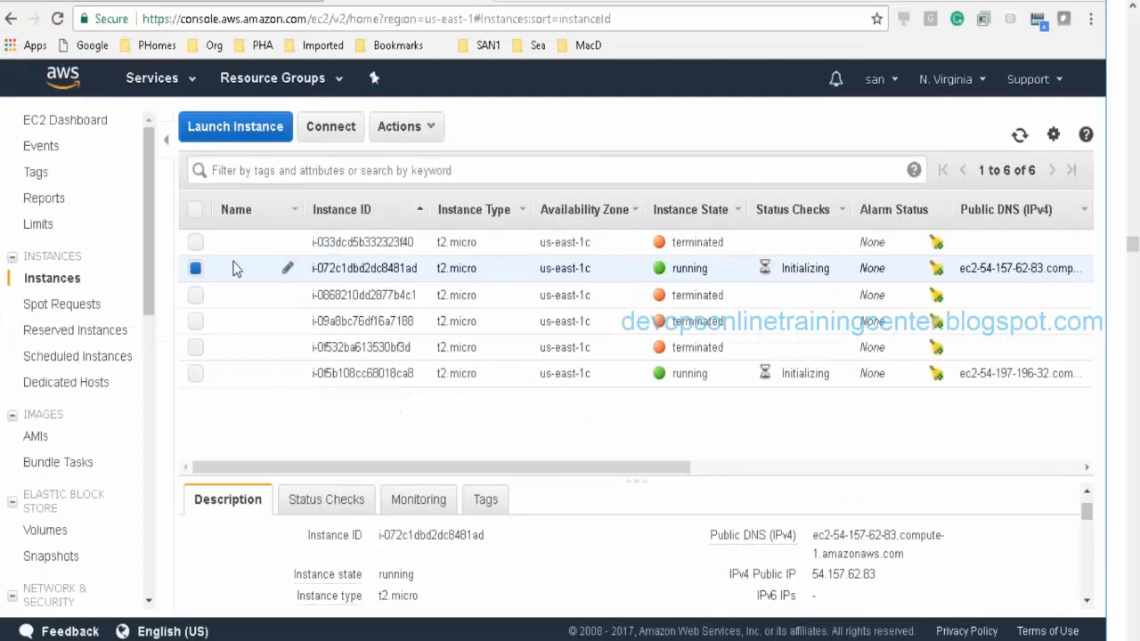
left_click(87, 267)
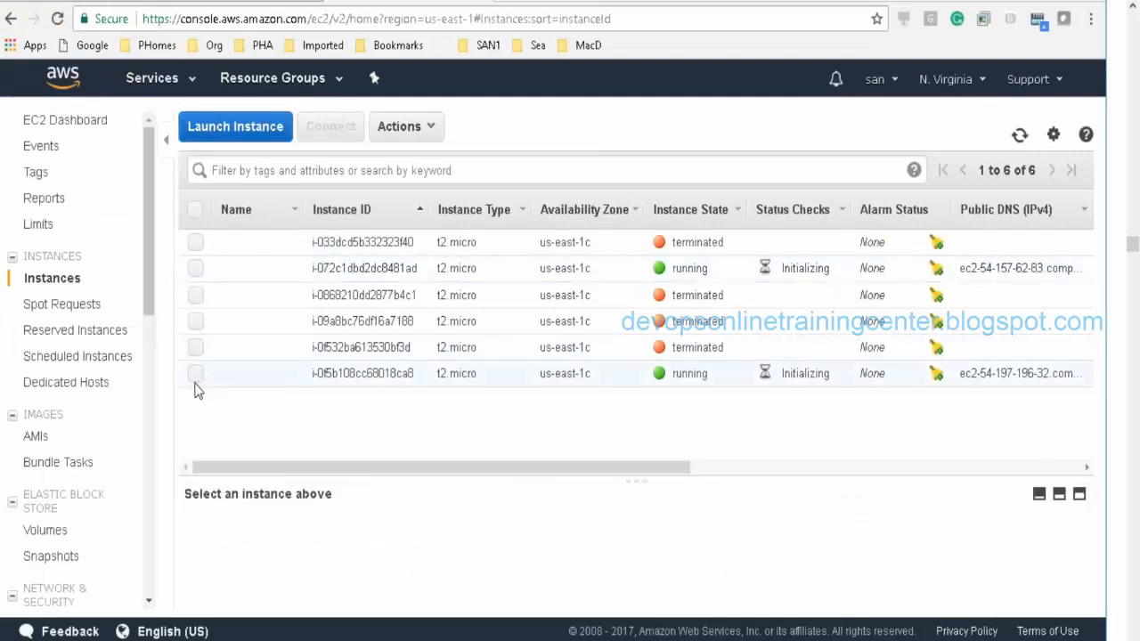
left_click(196, 381)
left_click(1085, 602)
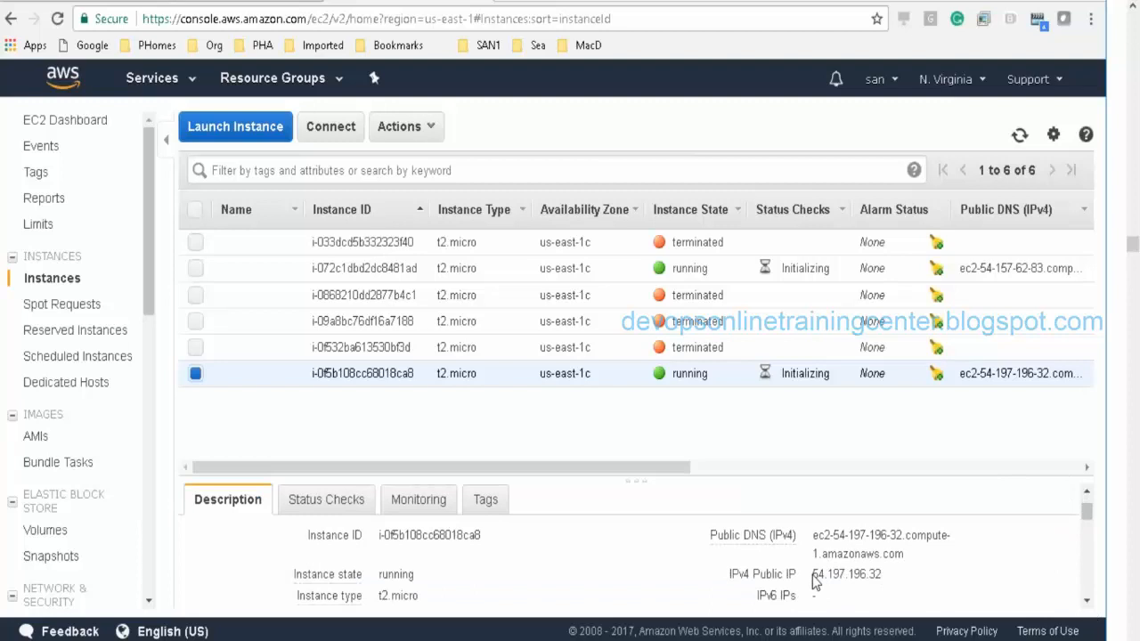
left_click_drag(812, 575, 881, 574)
key("ctrl+c")
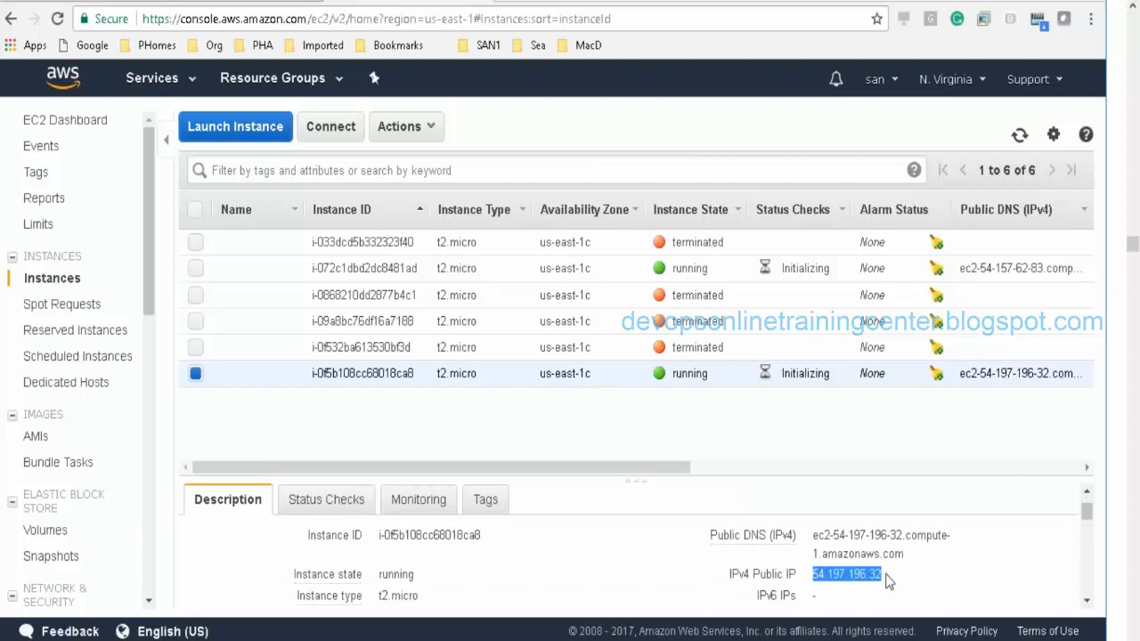
key("alt+Tab")
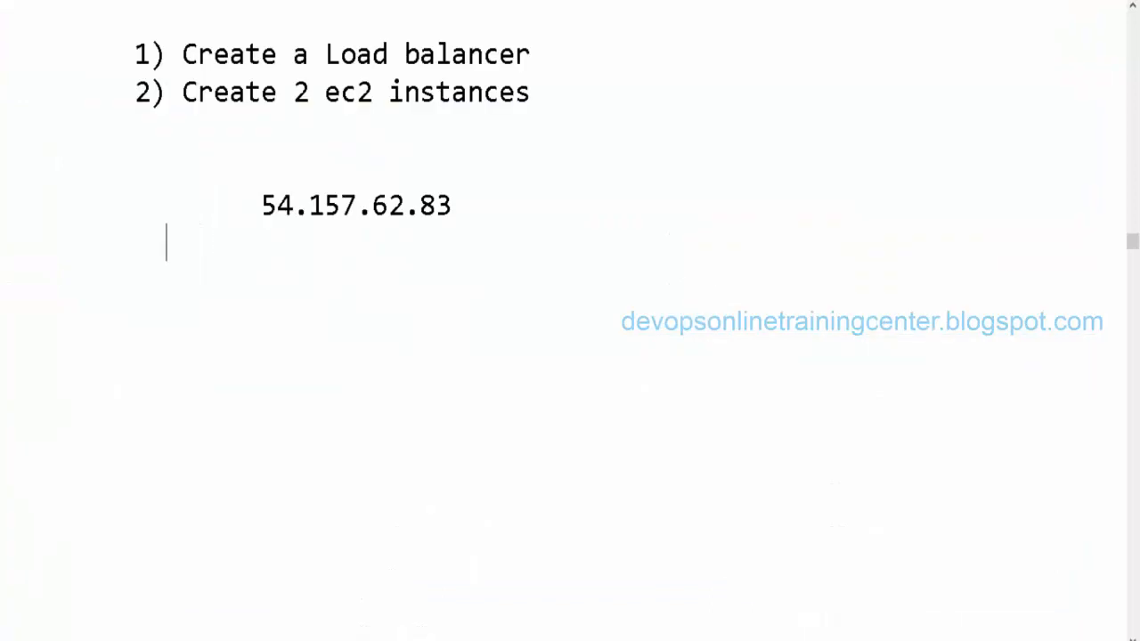
key("ctrl+v")
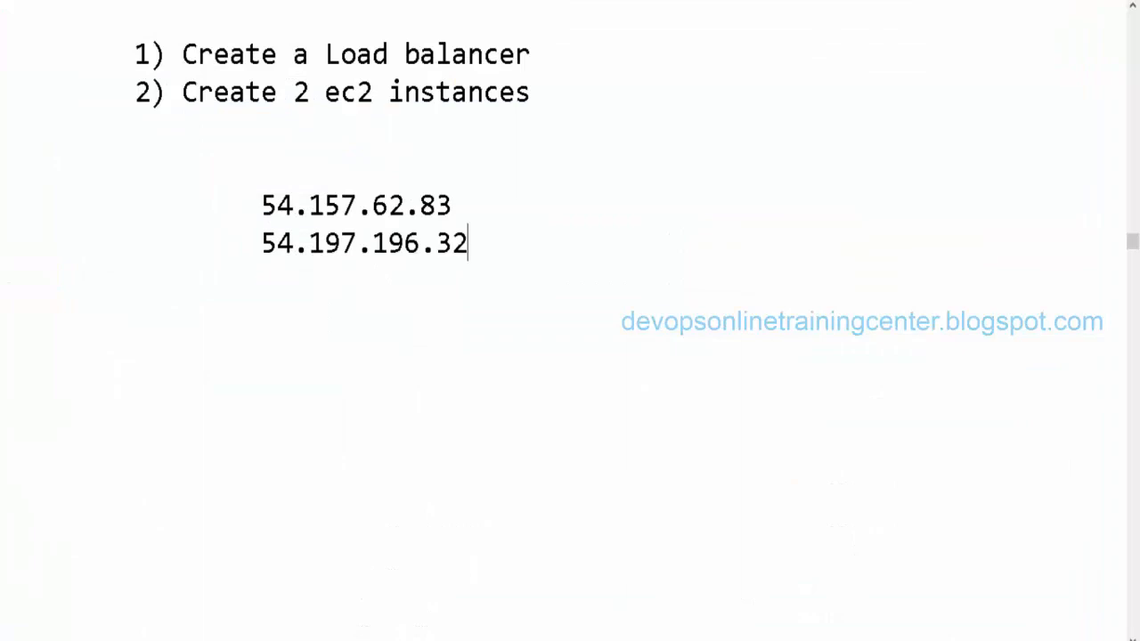
Step: Label the noted IP 54.157.62.83 as "Server1" and 54.197.196.32 as "Server2"
type("Server1")
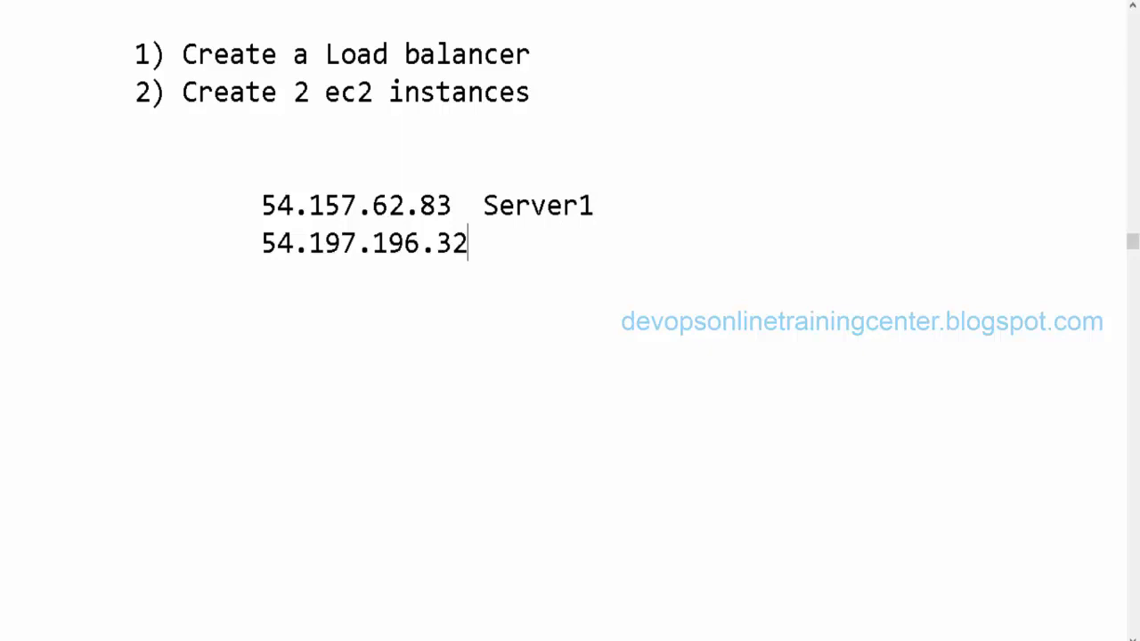
type(" Server")
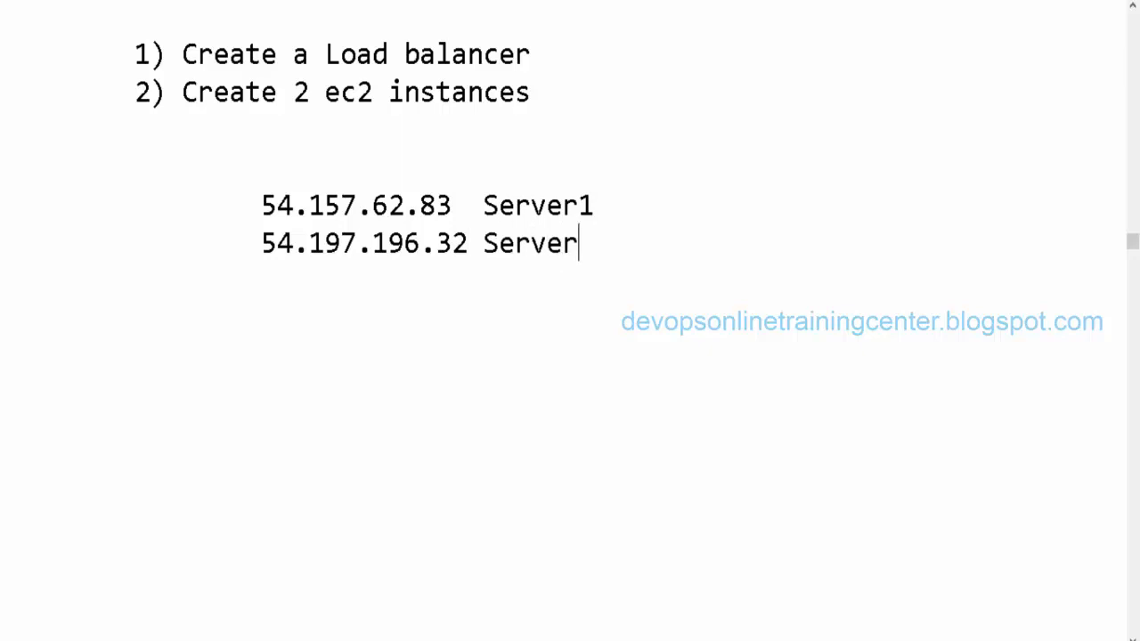
type("2")
key("alt+Tab")
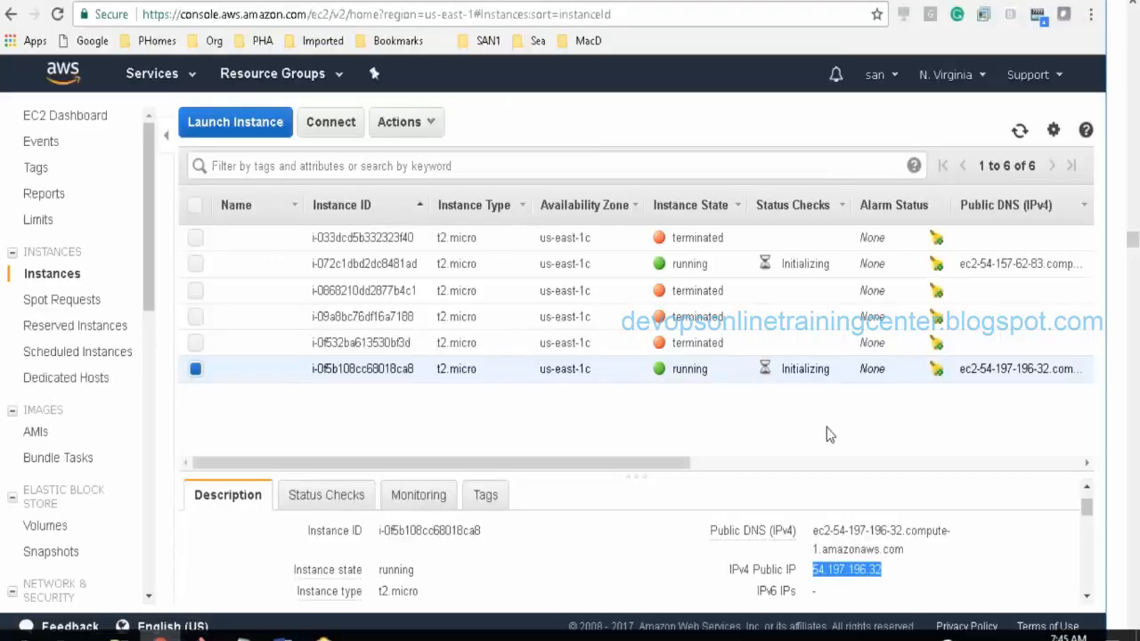
left_click(196, 369)
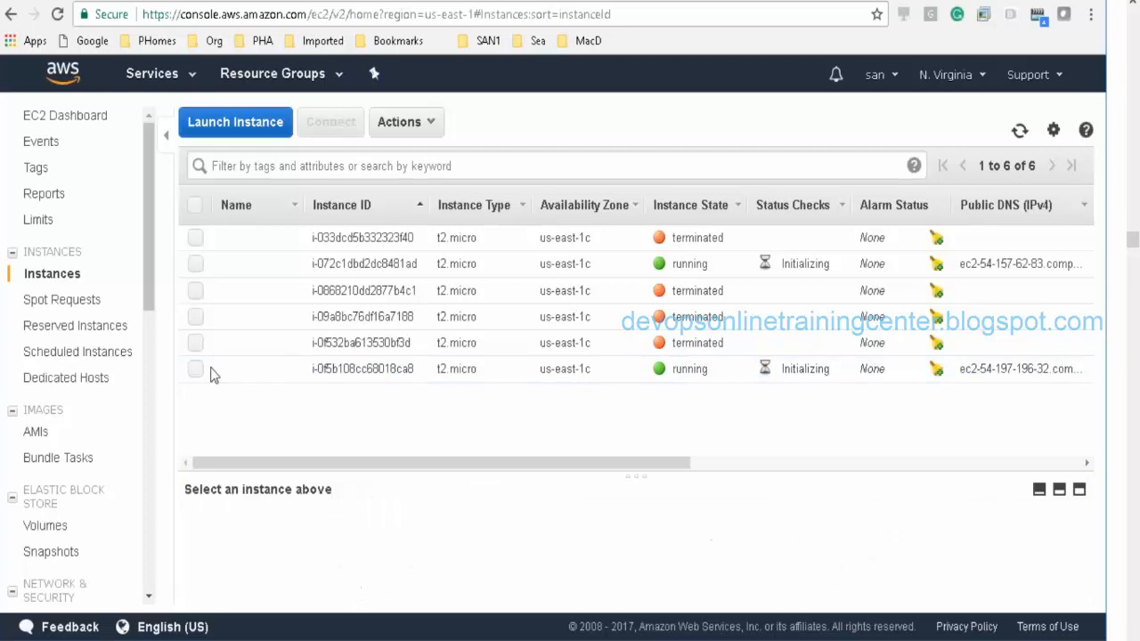
left_click(196, 263)
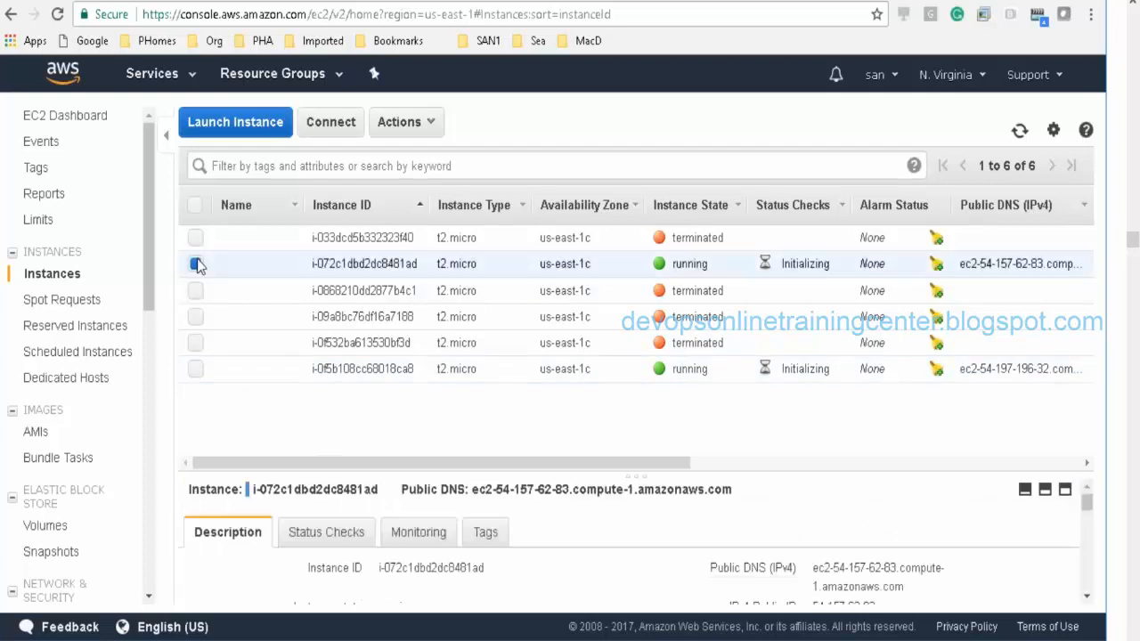
left_click(1133, 242)
scroll(1131, 240, "down", 1)
key("alt+Tab")
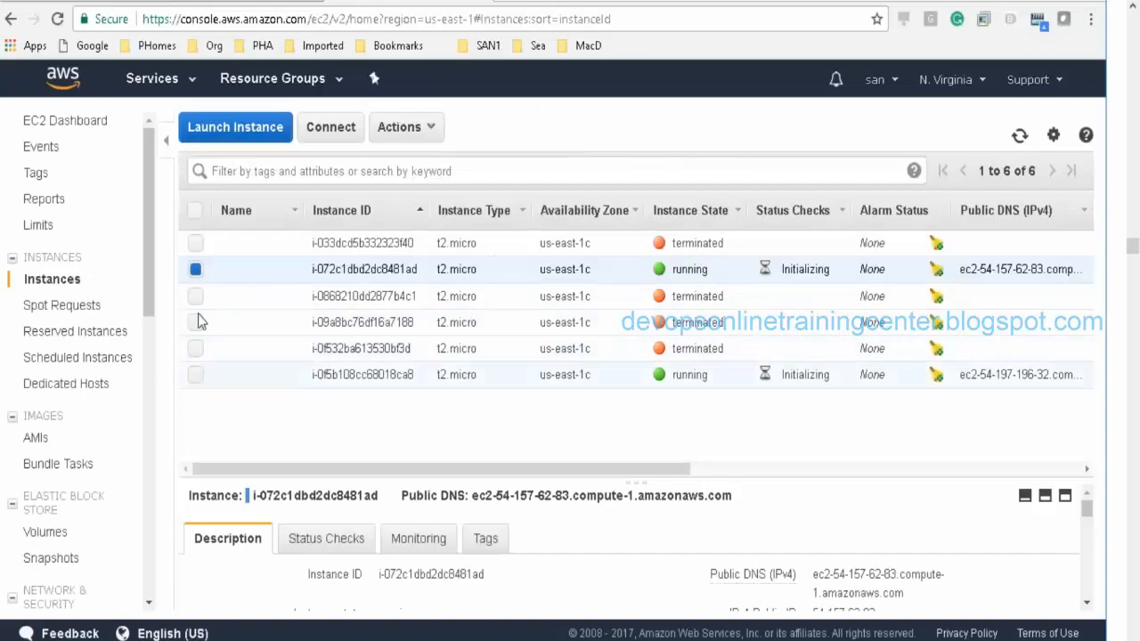
left_click(196, 270)
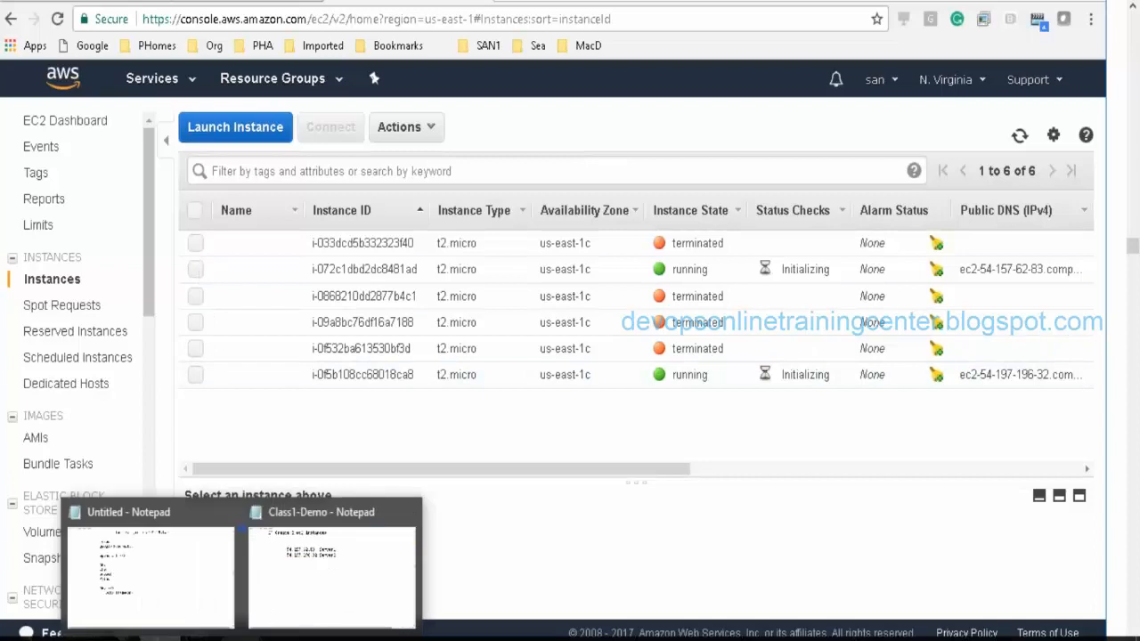
Step: Switch to the MINGW64 terminal and write the command "ssh -i Keypair25092017.pem -l ec2-user" without running it
left_click(265, 541)
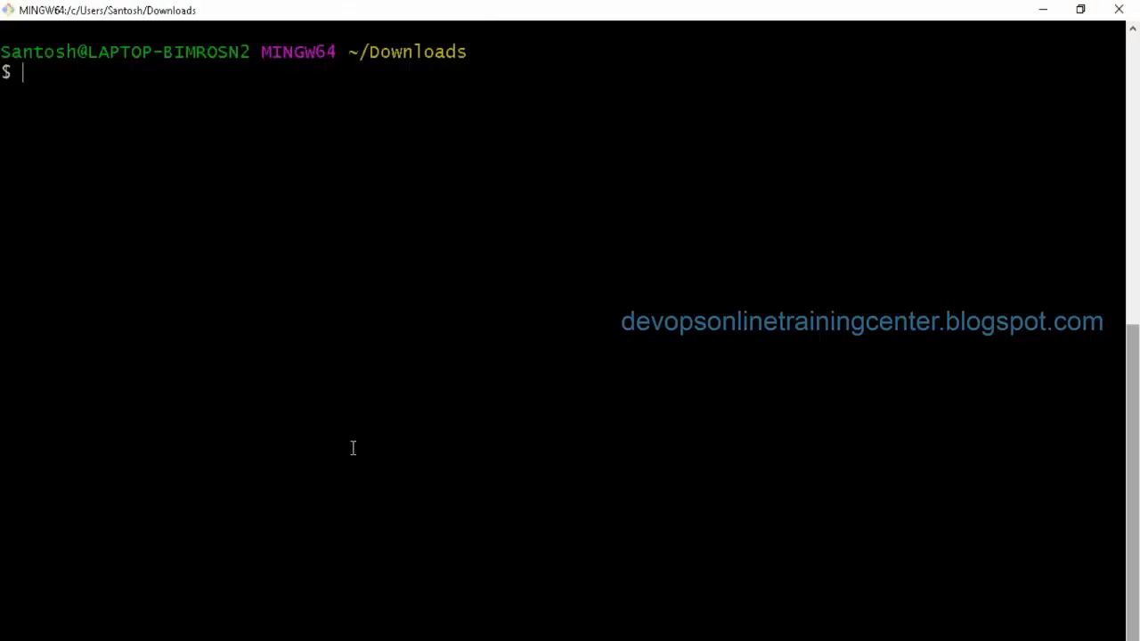
type("ssh -i Key")
key("Tab")
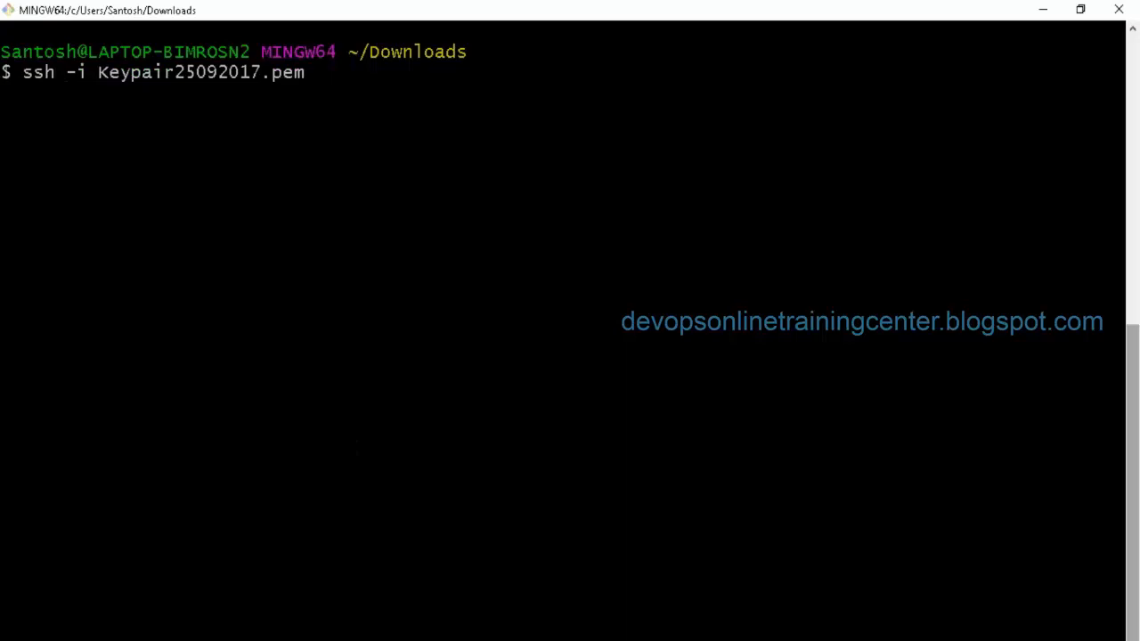
type("-l ec2-user")
Step: Copy Server1's IP 54.157.62.83 from the notes and append it to the ssh command in the terminal
key("alt+Tab")
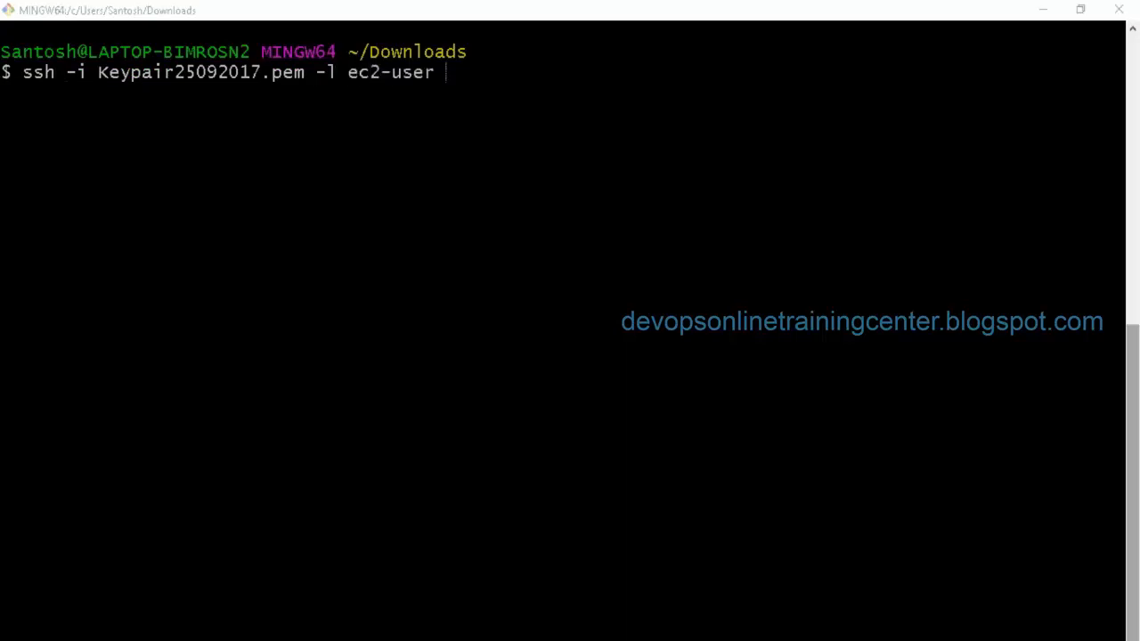
key("alt+Tab")
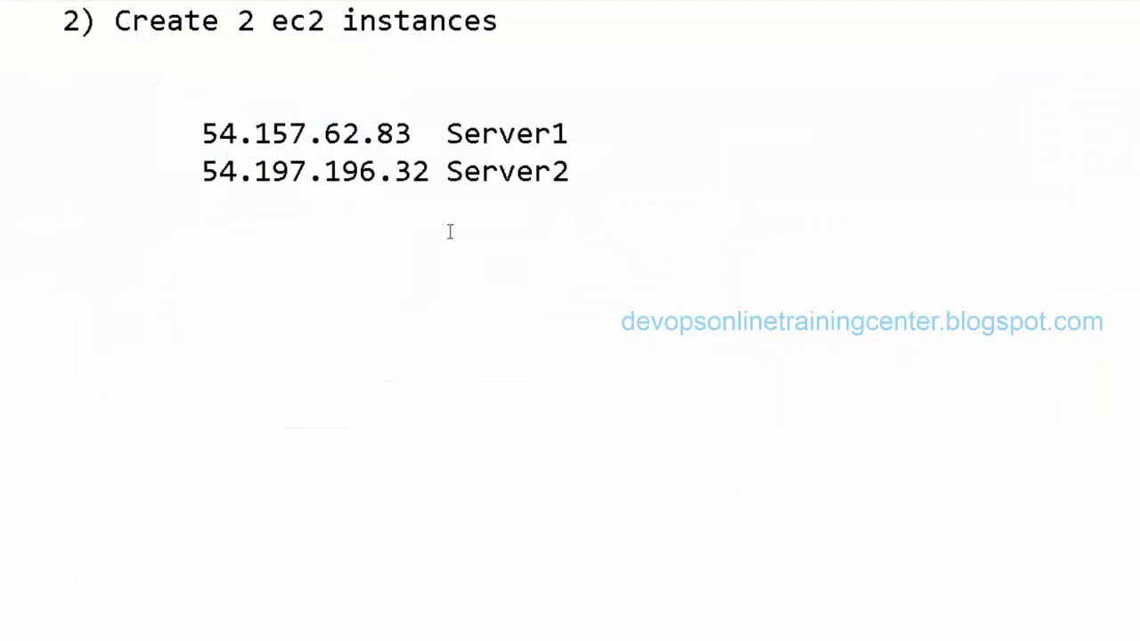
double_click(343, 133)
key("ctrl+c")
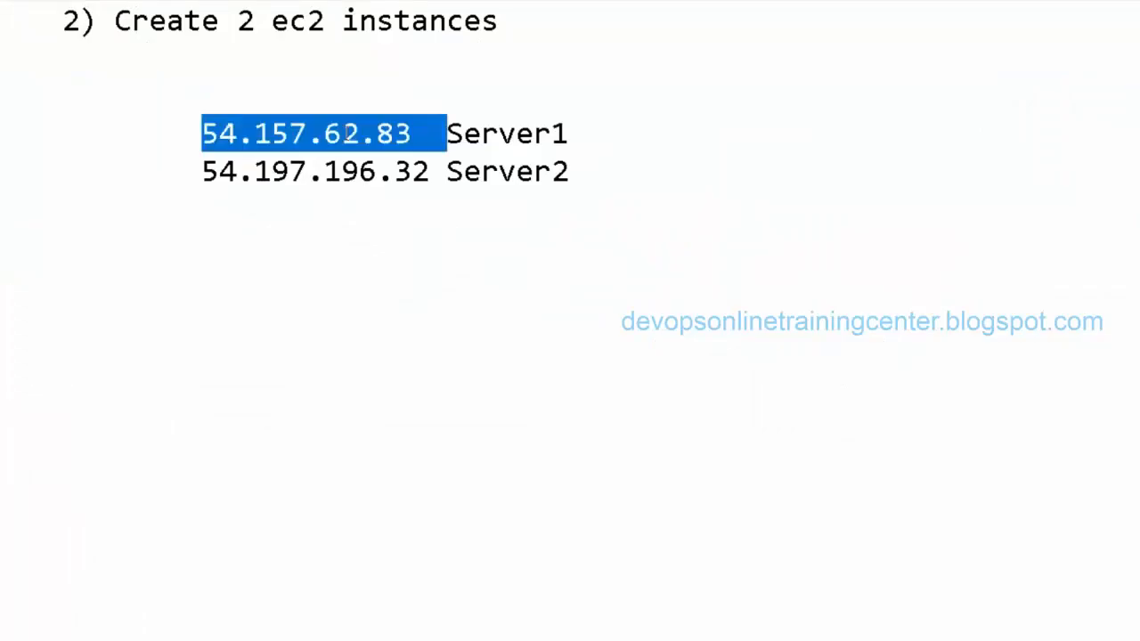
key("alt+Tab")
key("alt+Tab")
key("Tab")
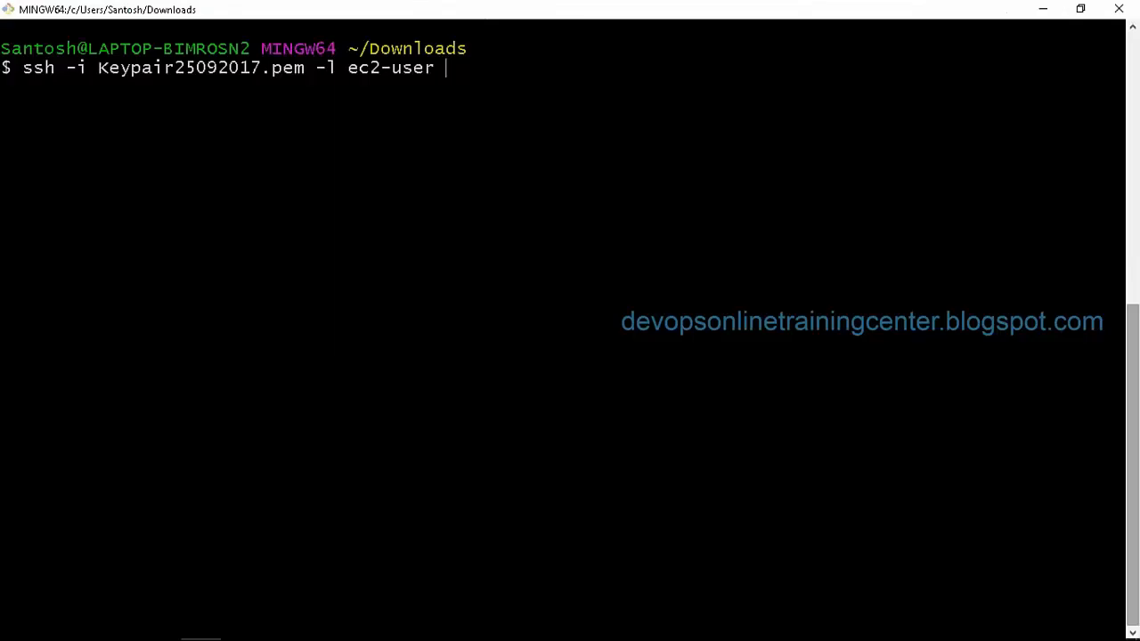
key("shift+Insert")
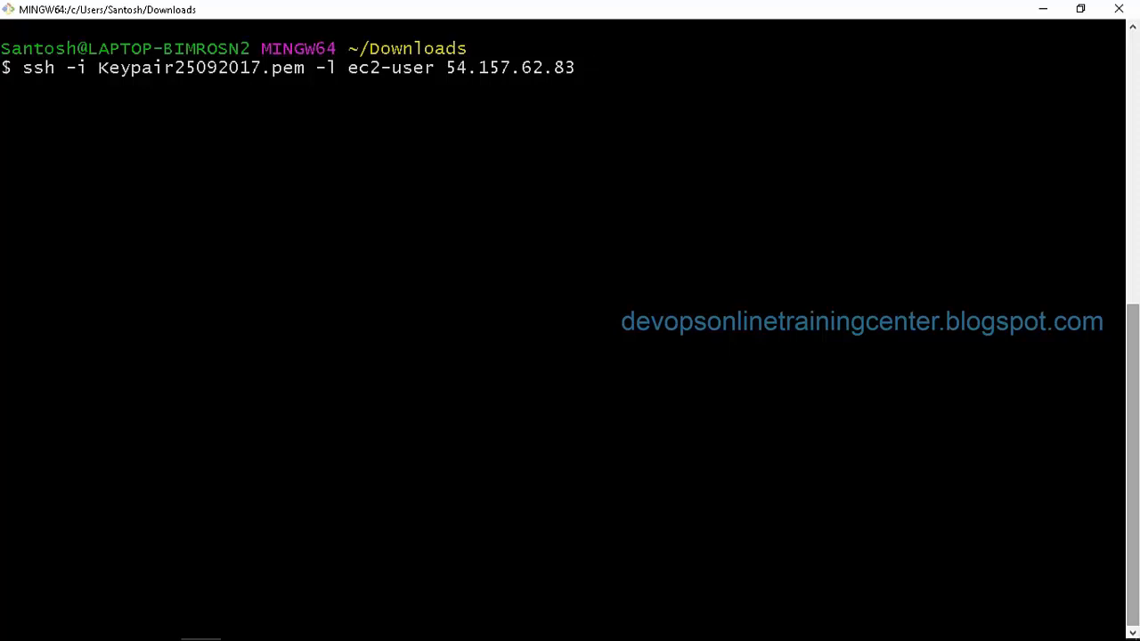
Step: Switch to the AWS console and refresh the instance list to examine the running instances' status checks and public IPs
key("alt+Tab")
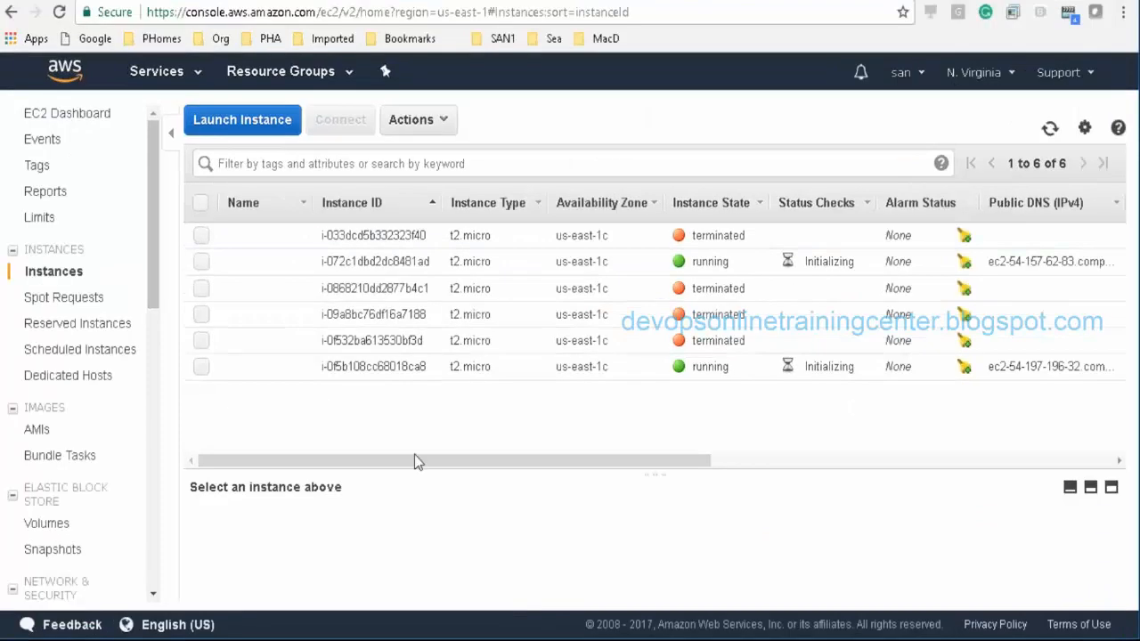
left_click_drag(414, 460, 465, 472)
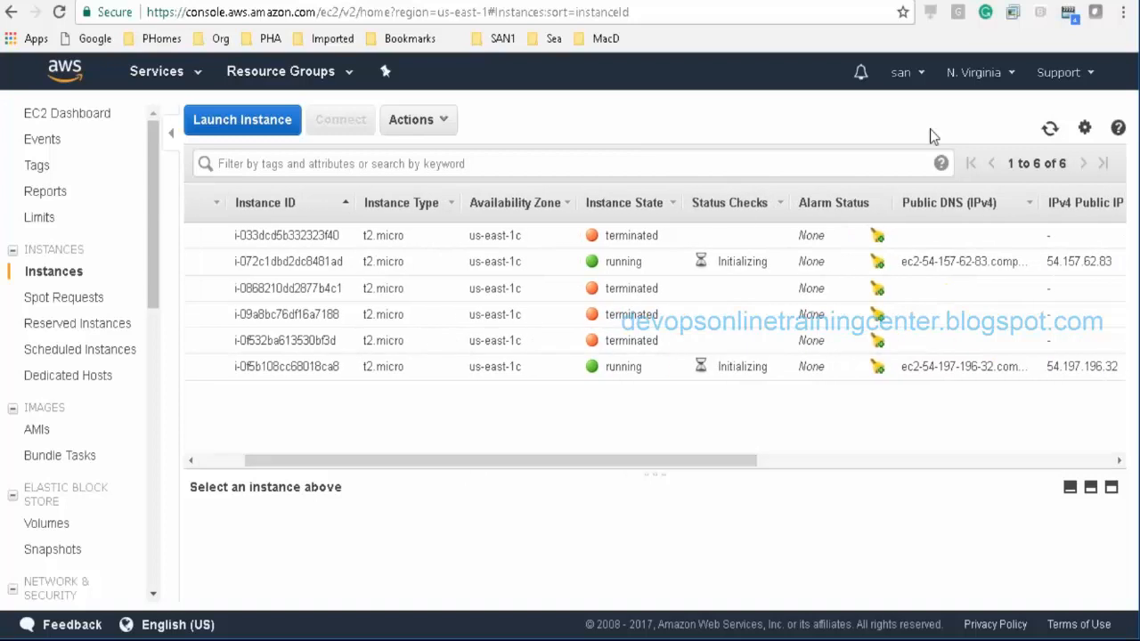
left_click(1051, 130)
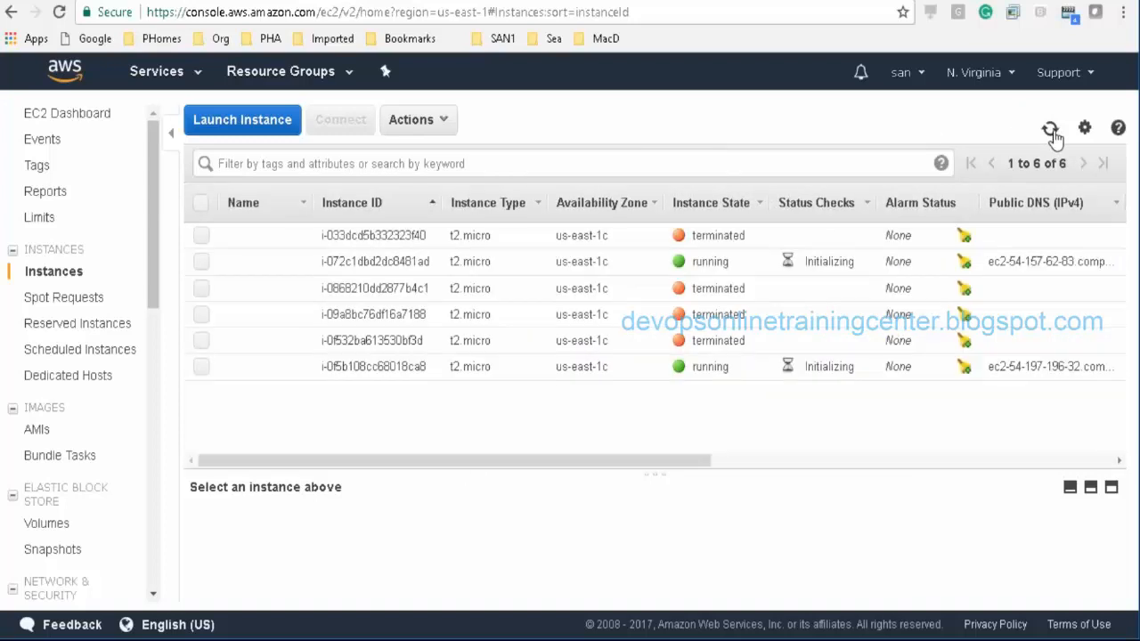
left_click(1051, 130)
left_click(1050, 130)
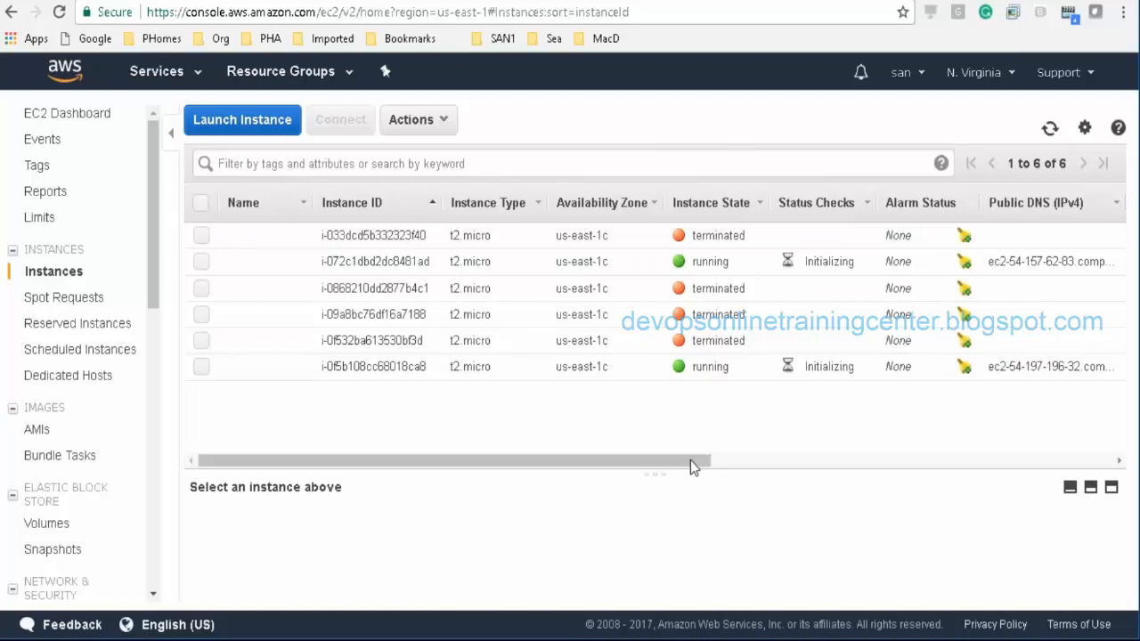
left_click_drag(592, 467, 671, 468)
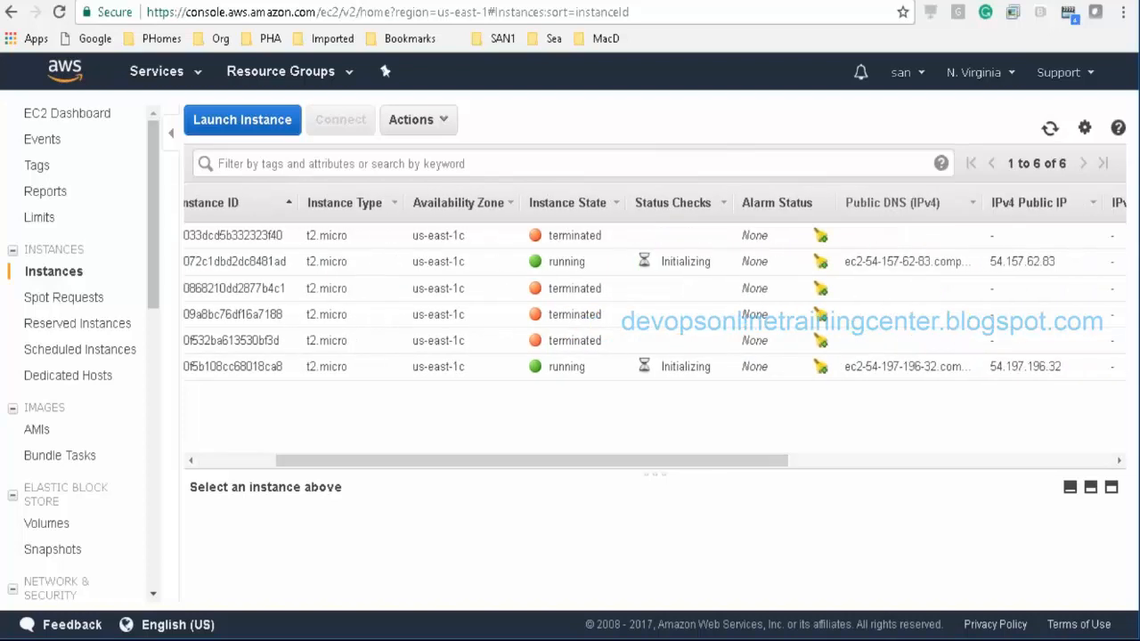
left_click(1051, 130)
left_click(1050, 130)
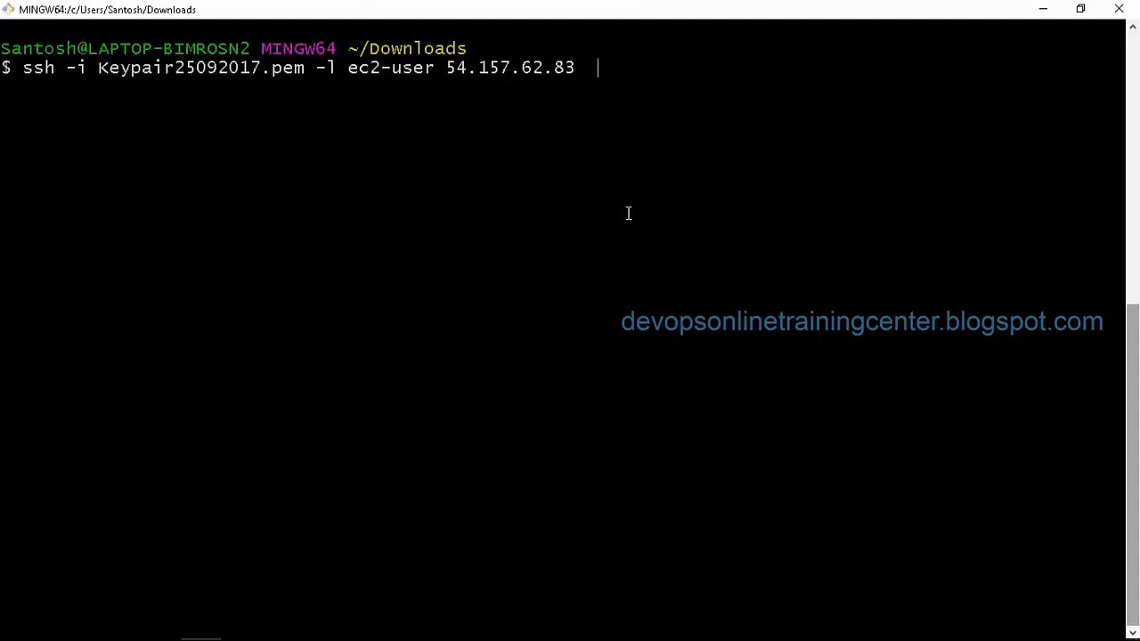
Step: Run the ssh command for Server1 in the terminal and refresh the AWS instance list to recheck the status checks
key("Return")
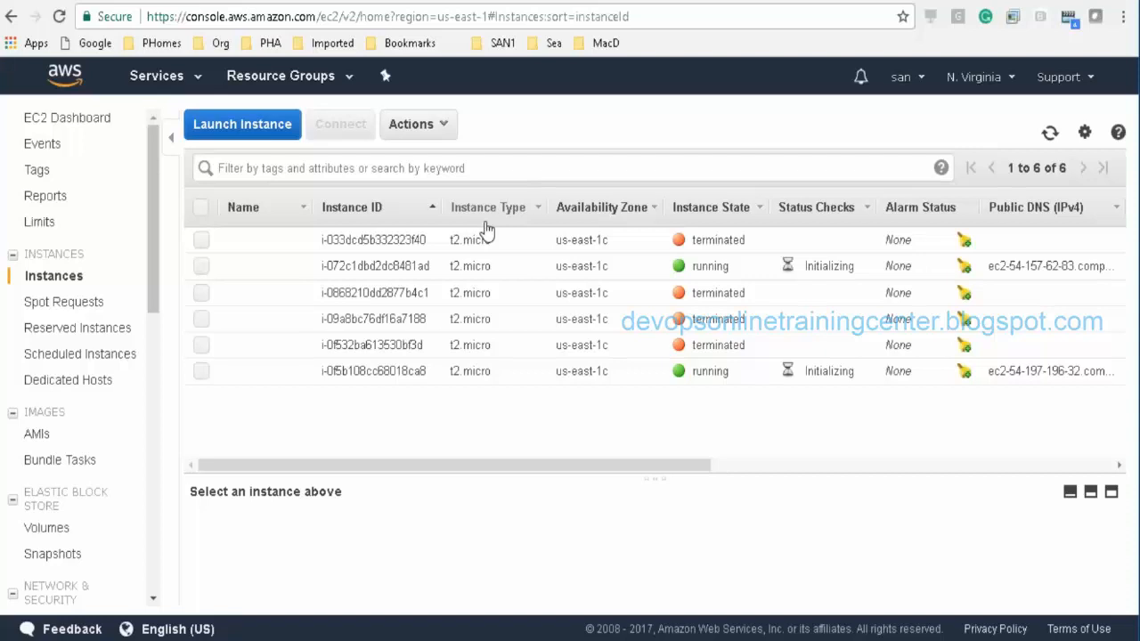
left_click(1051, 136)
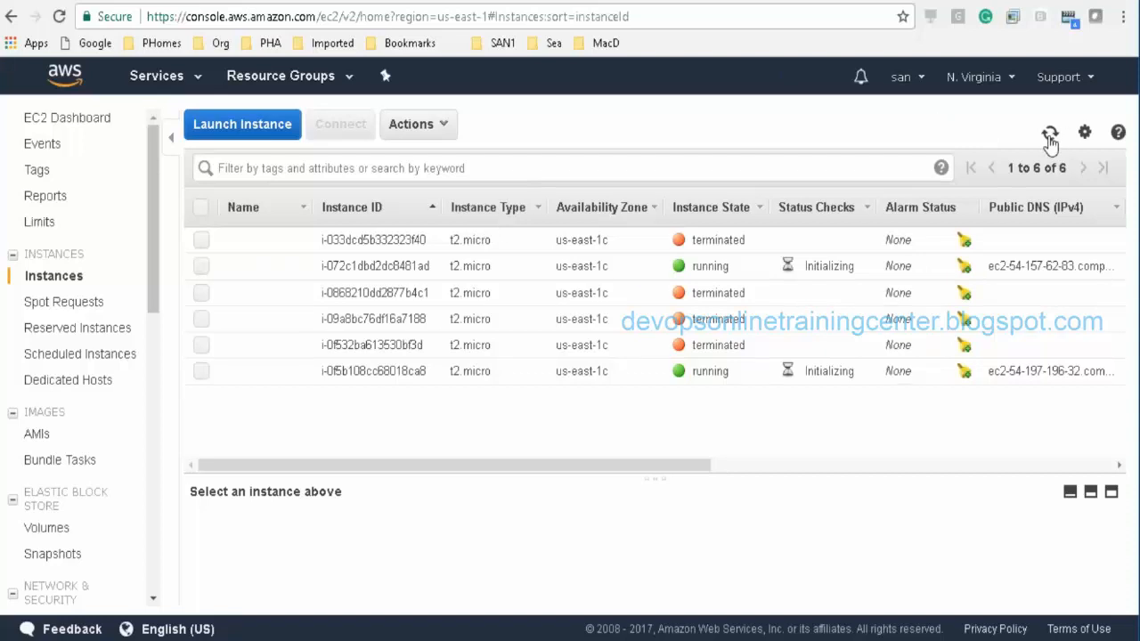
left_click(1050, 135)
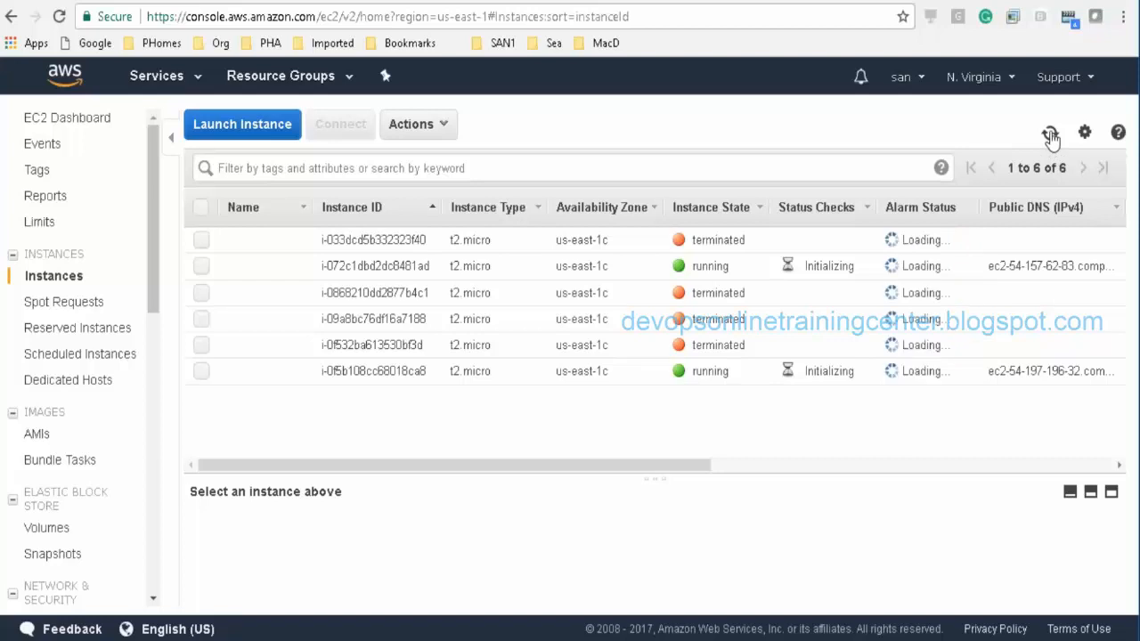
left_click(1050, 135)
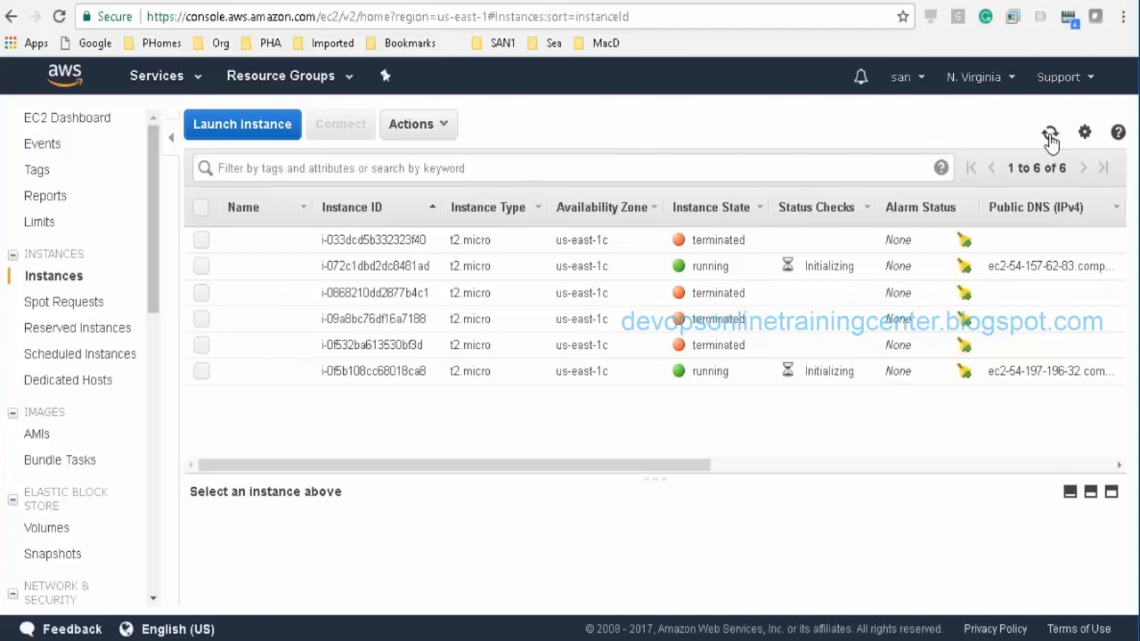
left_click(1050, 135)
left_click(1049, 135)
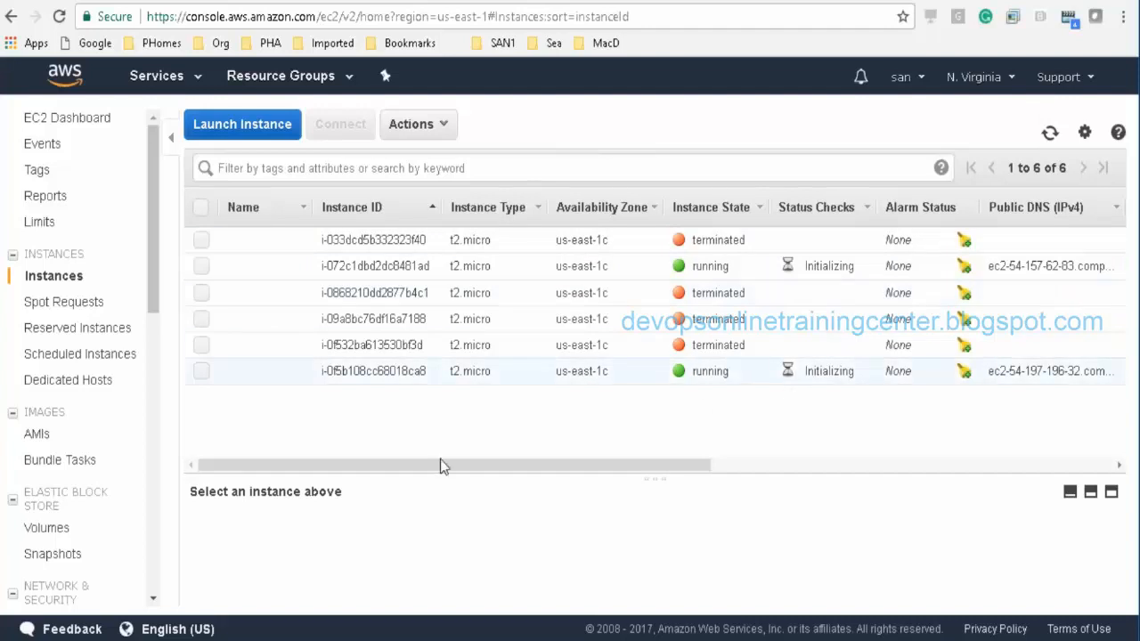
Step: Switch back to the terminal and accept the host authenticity of 54.157.62.83 with "yes"
key("alt+Tab")
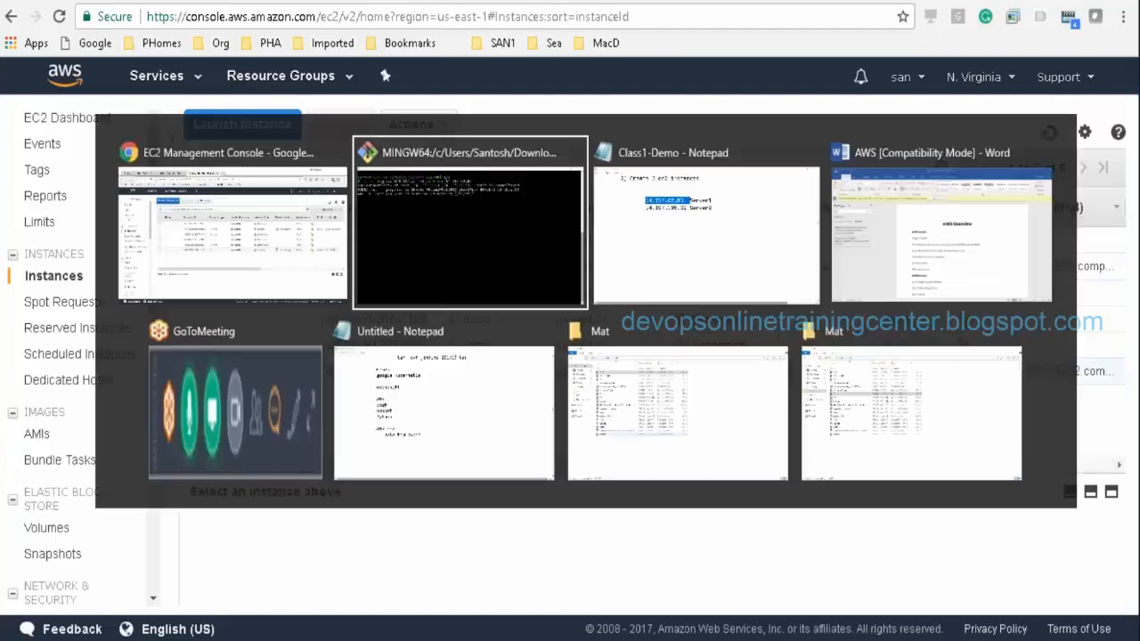
type("yes")
key("Return")
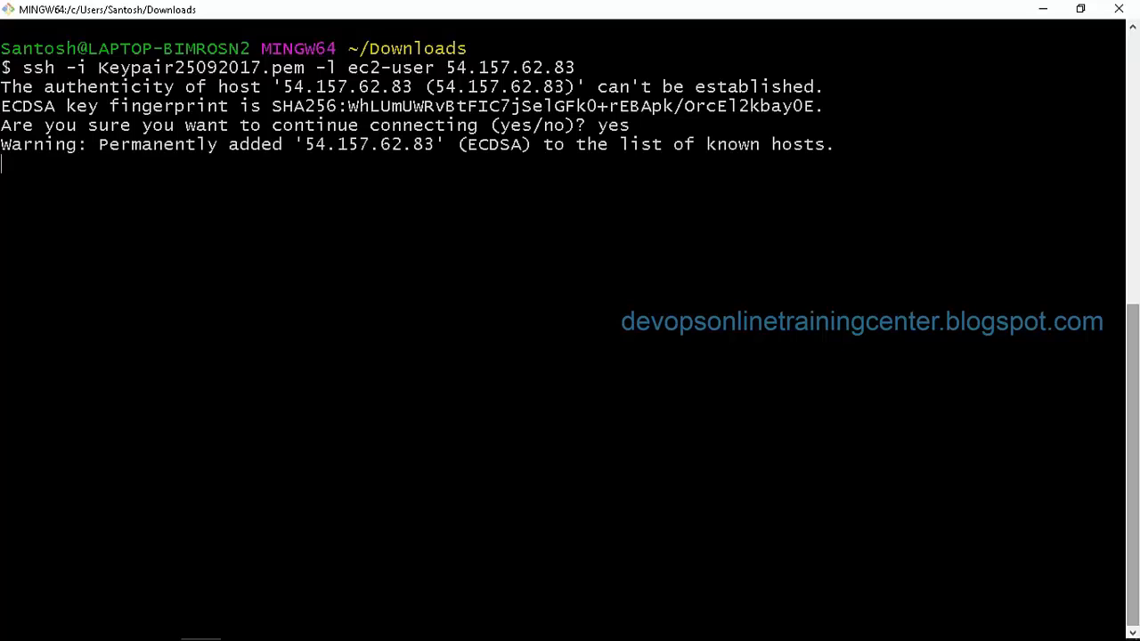
Step: Switch to the root user on Server1 with "sudo su -"
type("sudp")
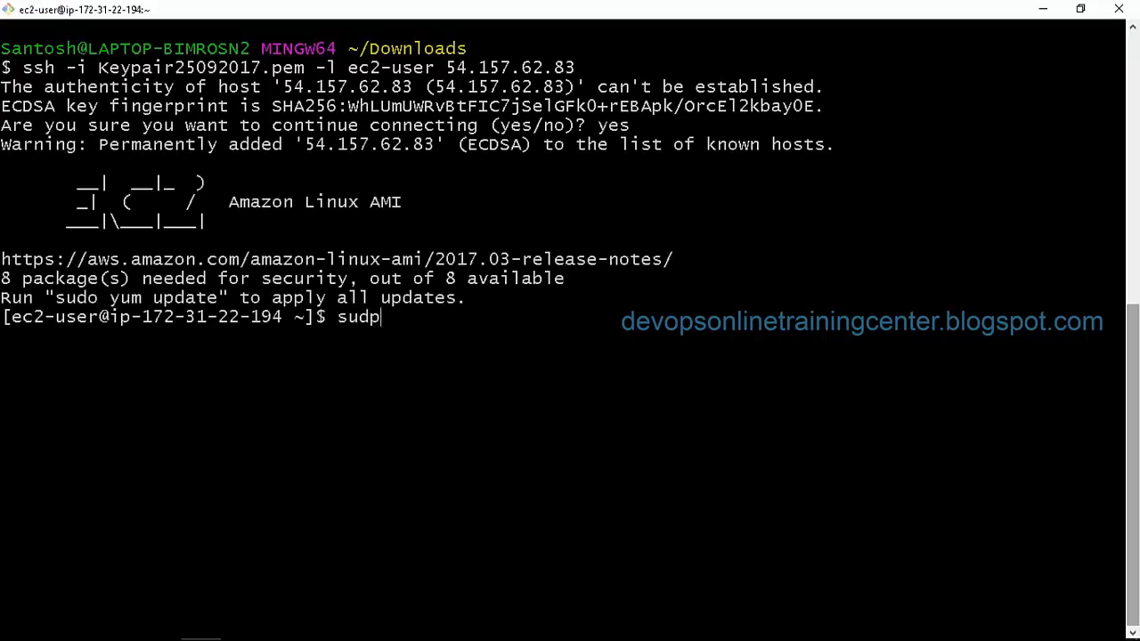
key("BackSpace")
type("o su -")
key("Return")
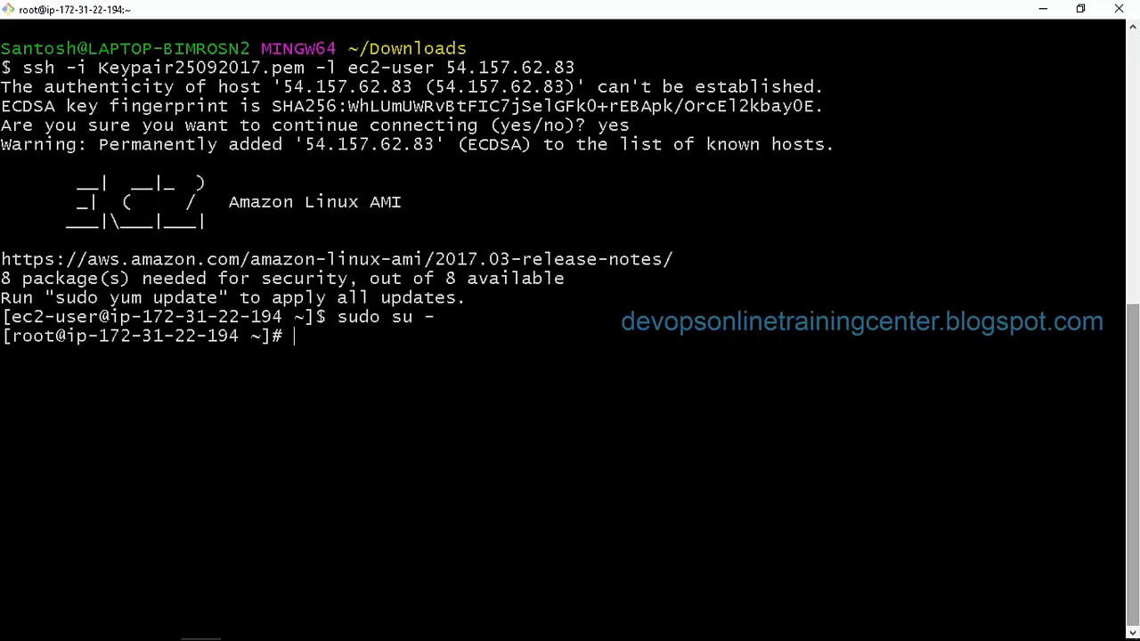
Step: Check the web service status on Server1 with "service httpd status" and "service http status"
type("service httpd status")
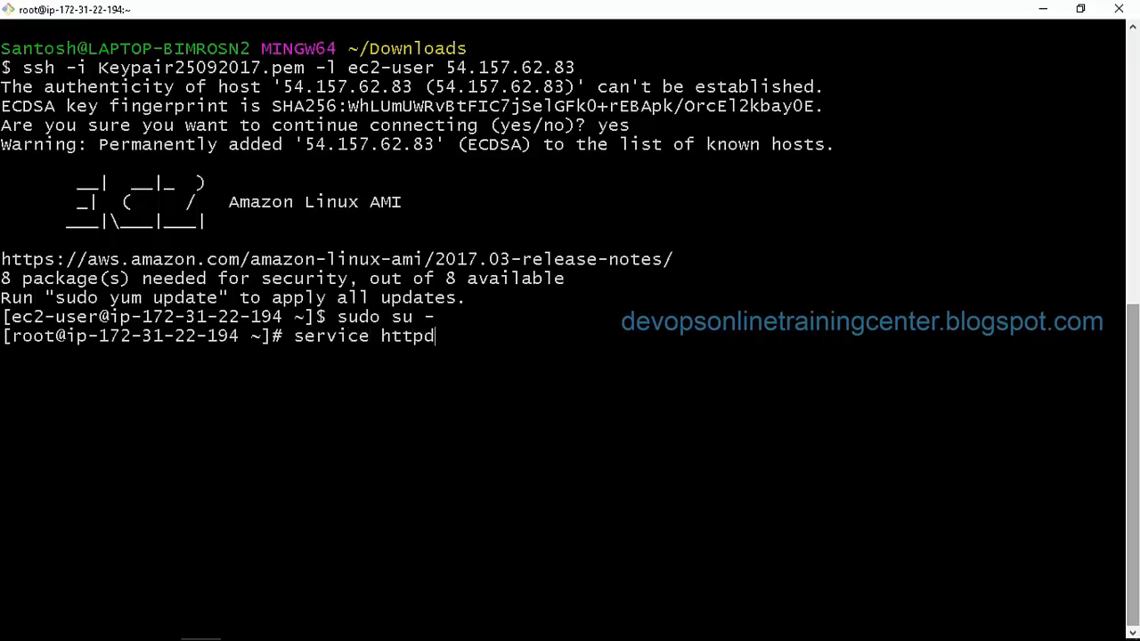
key("Return")
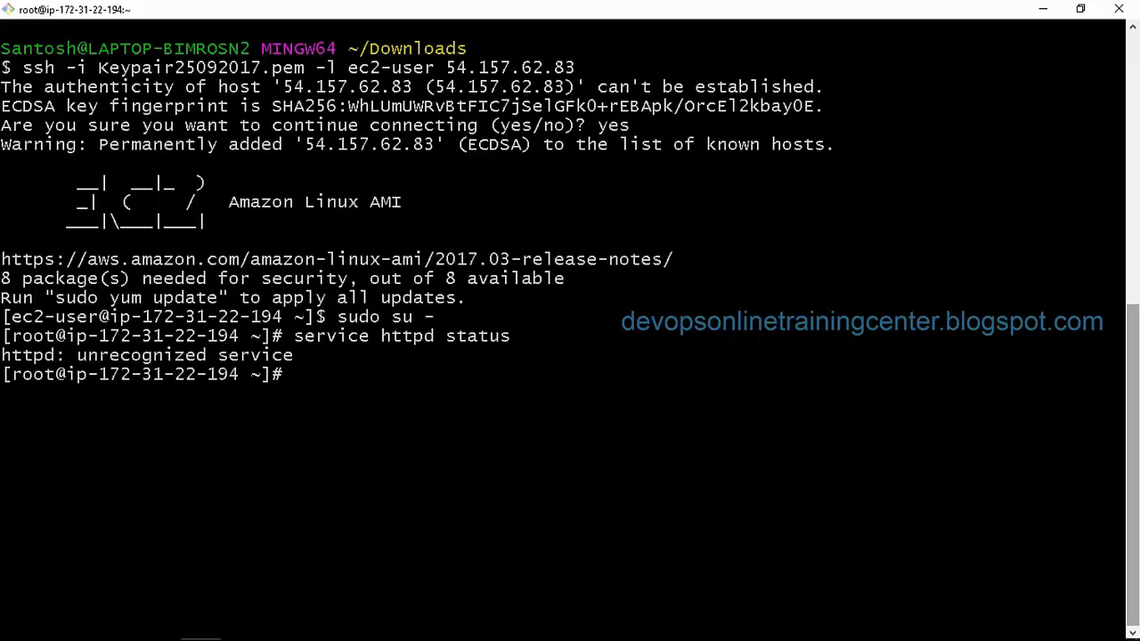
key("Up")
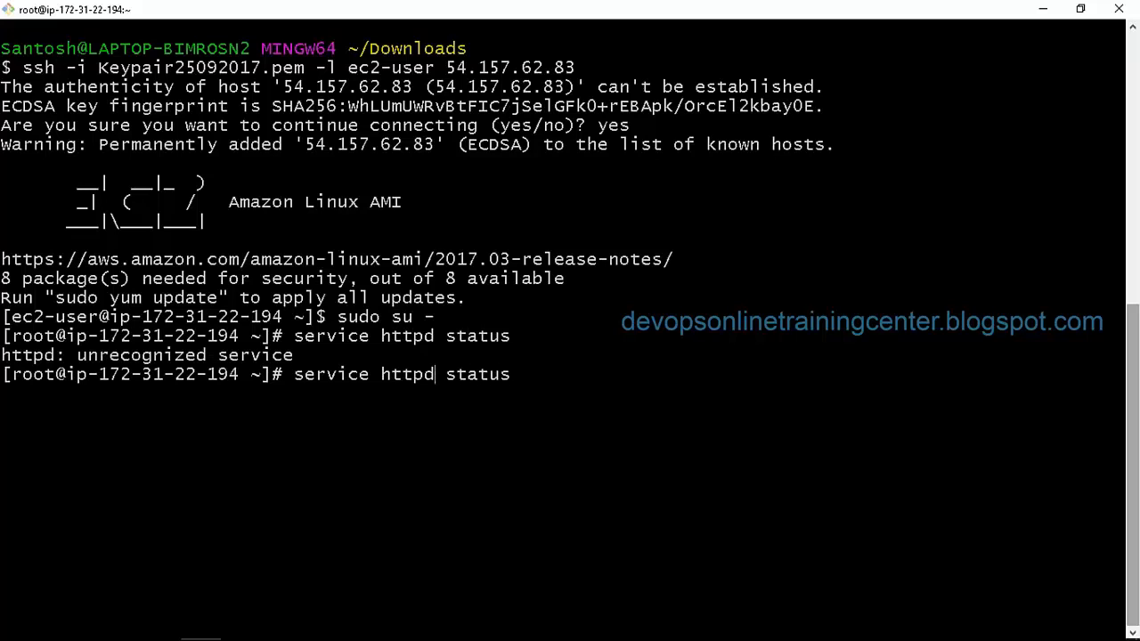
key("BackSpace")
key("Return")
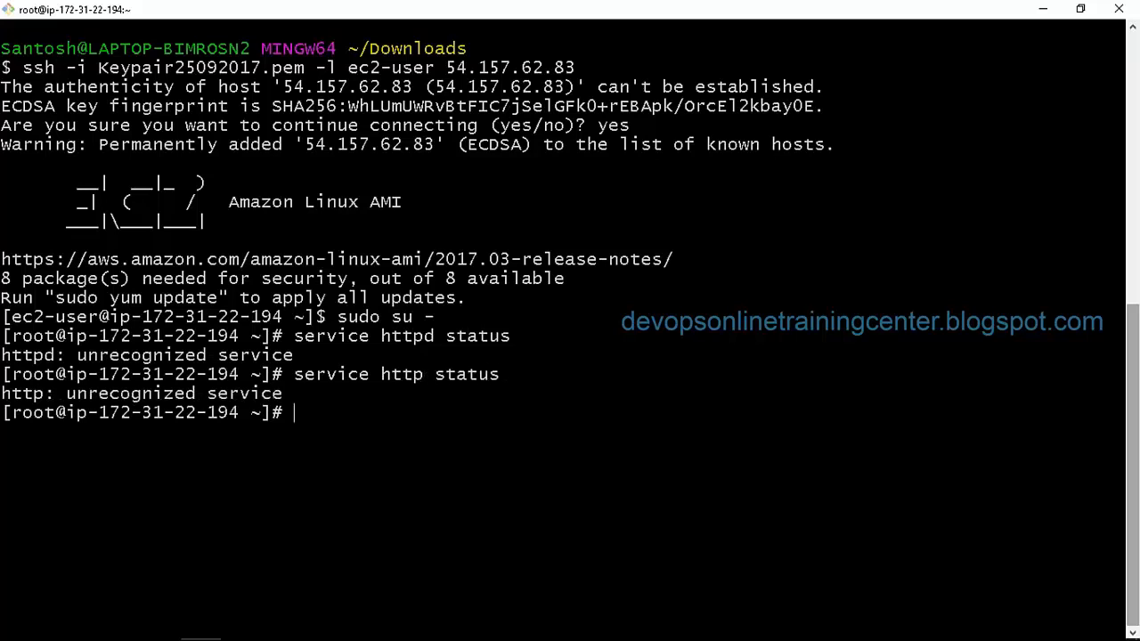
Step: Search Server1's installed packages with "rpm -qa | grep -i httpd" and again with "rpm -qa | grep -i http"
key("alt+Tab")
key("alt+Tab")
type("y")
key("BackSpace")
type("rpm q-")
key("BackSpace")
key("BackSpace")
type("-qa | gre")
key("BackSpace")
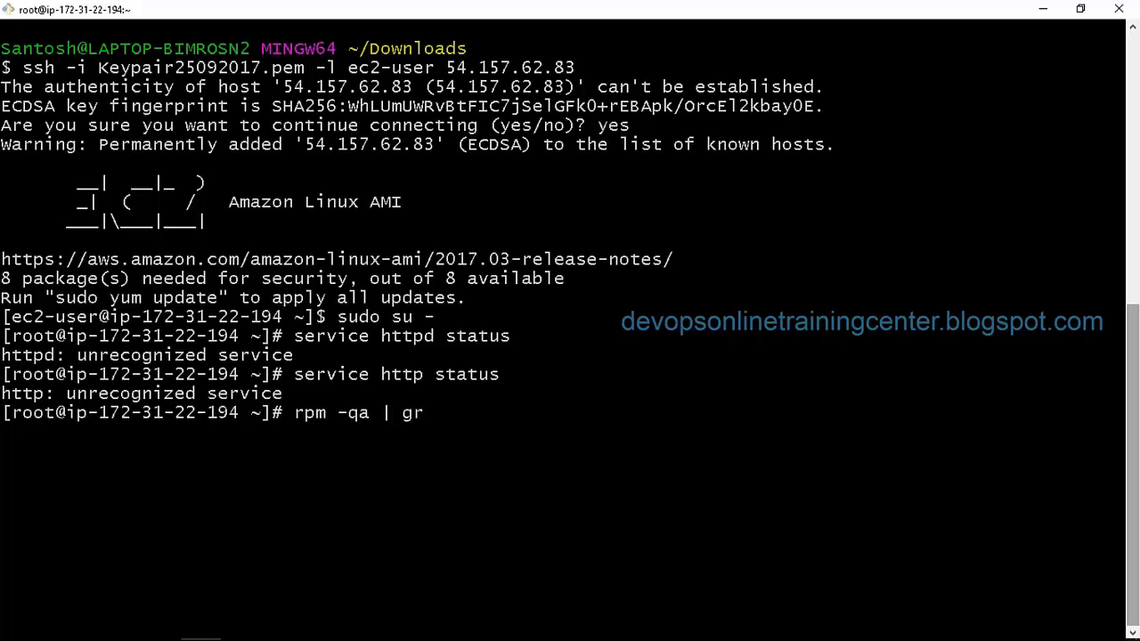
type("ep -i httpd")
key("Return")
key("Up")
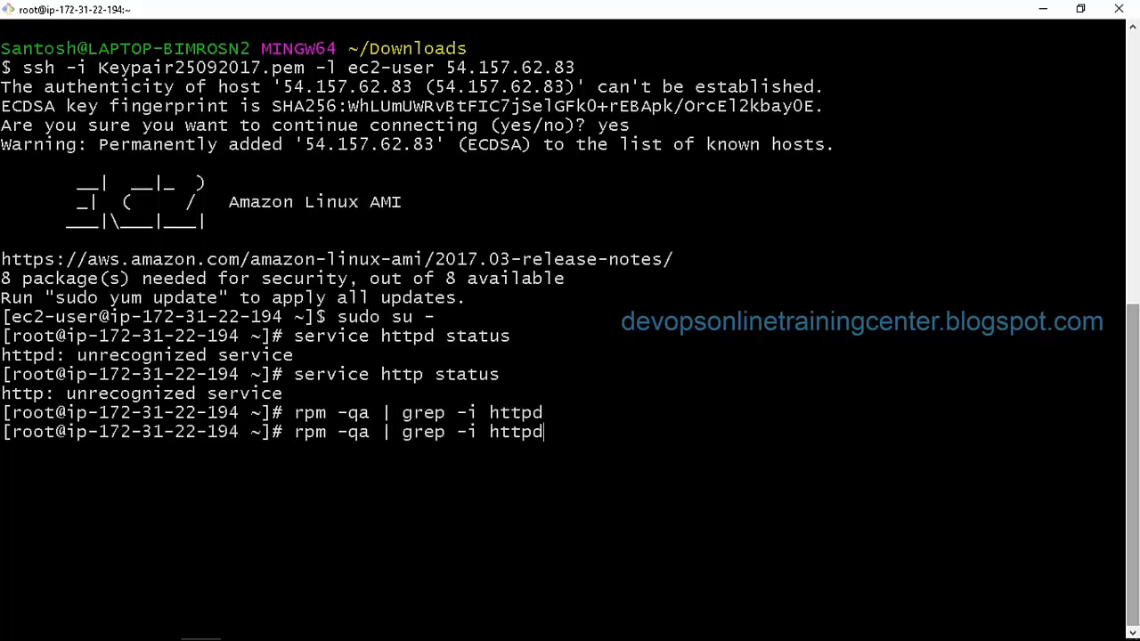
key("BackSpace")
key("Return")
Step: Open a second Git Bash terminal window from the existing Server1 session
key("alt+Tab")
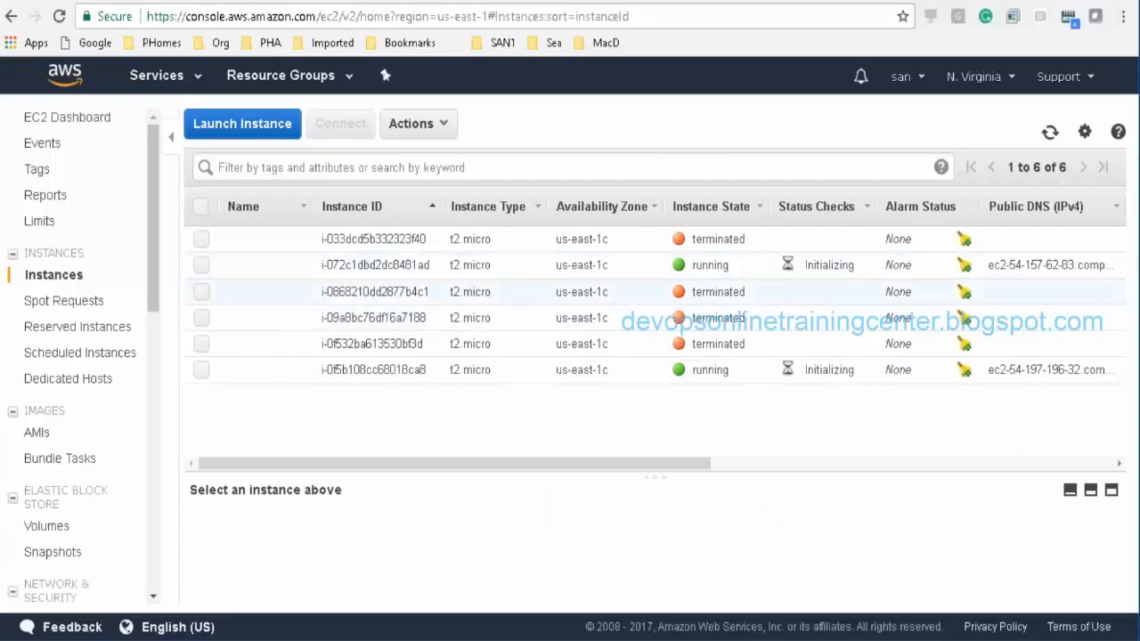
key("alt+Tab")
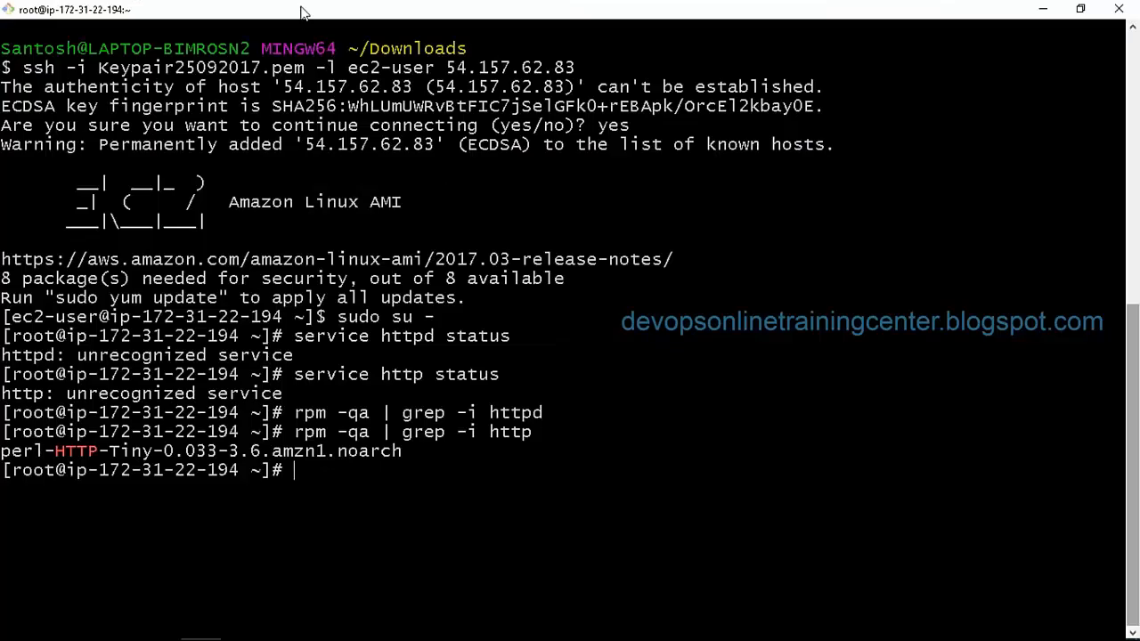
right_click(303, 12)
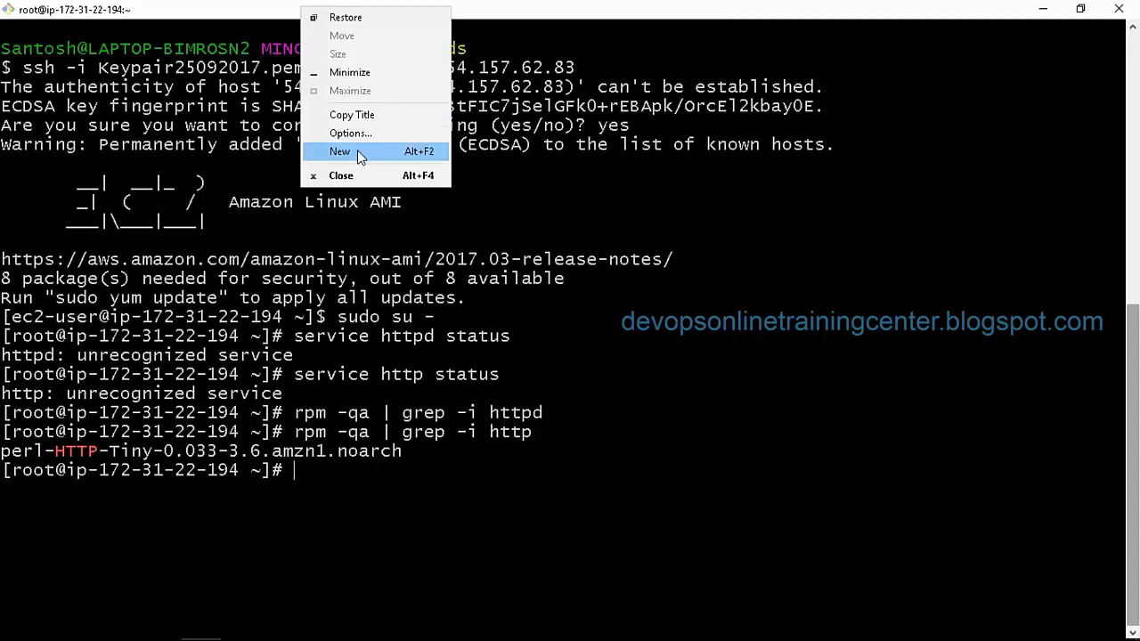
left_click(358, 151)
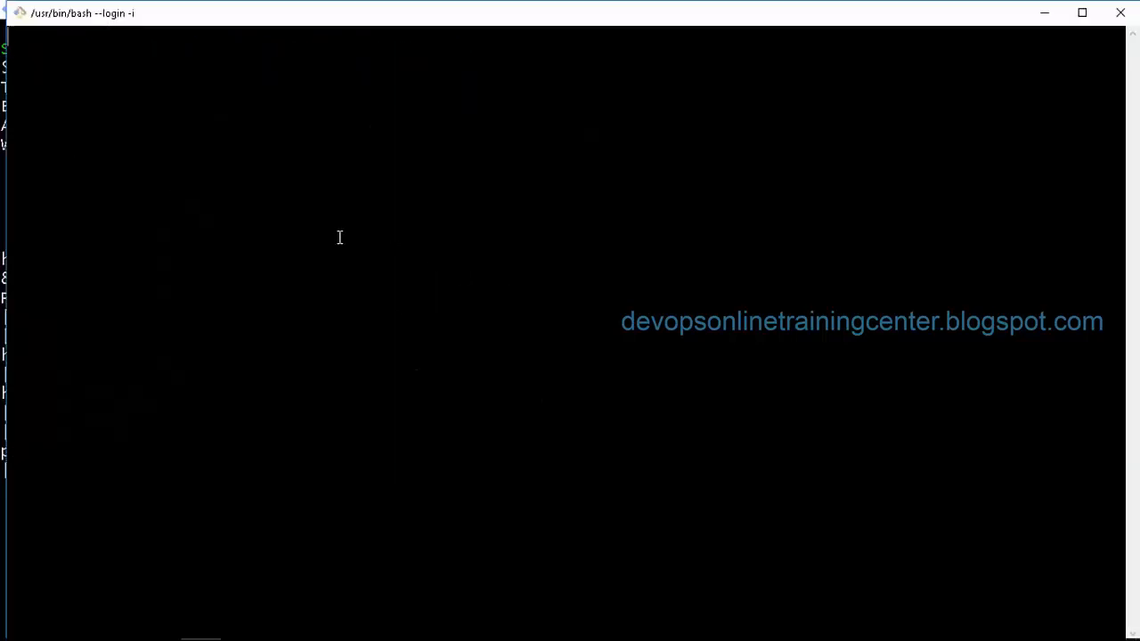
Step: Copy Server2's IP 54.197.196.32 from the notes and switch to the new terminal window
key("alt+Tab")
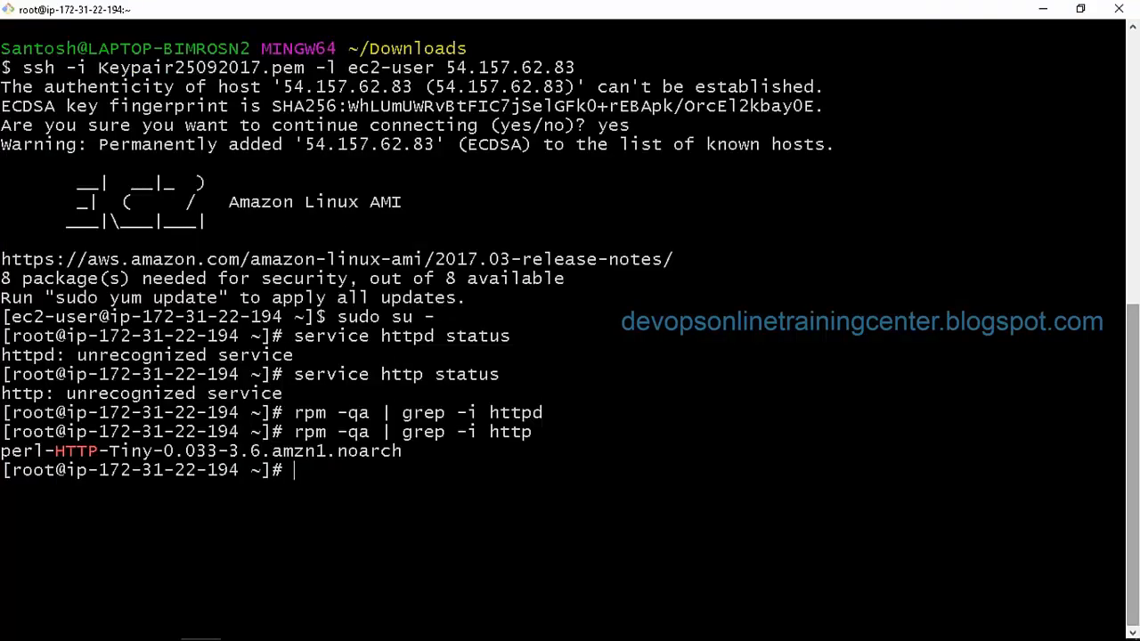
key("alt+Tab")
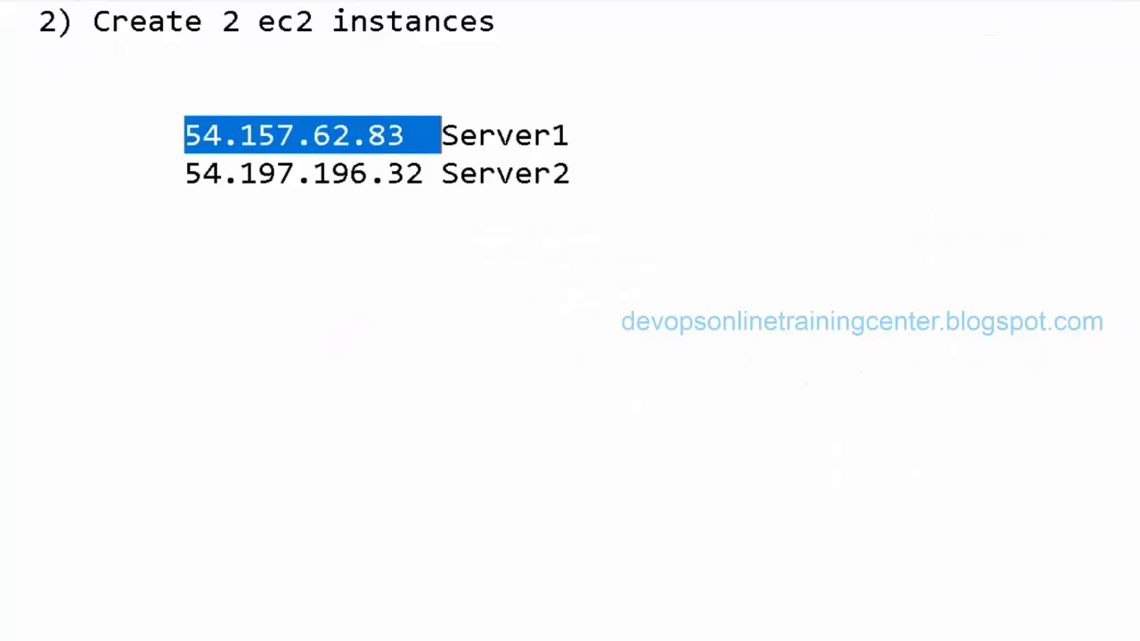
double_click(322, 175)
key("ctrl+c")
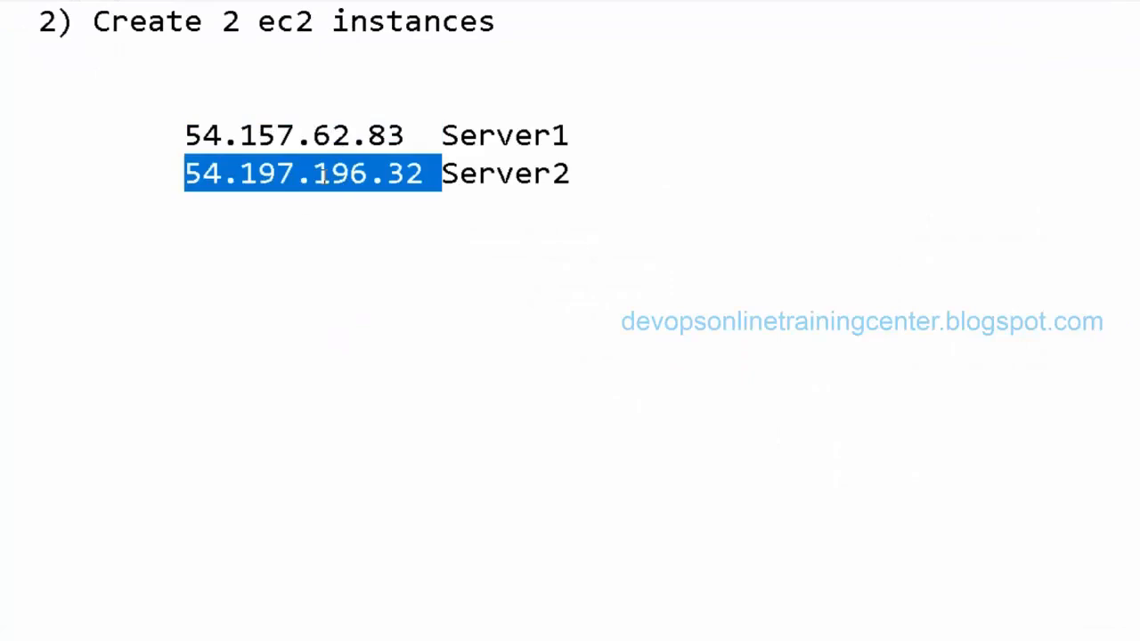
key("alt+Tab")
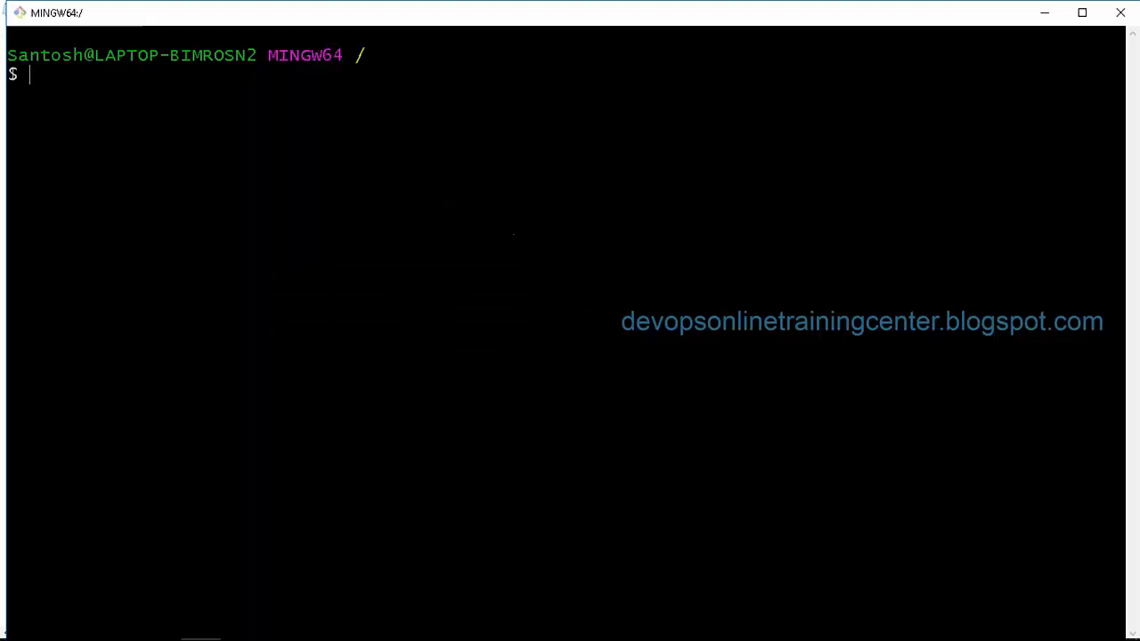
Step: Go to the home directory in the new terminal and change into the Downloads folder
type("cd")
key("Return")
type("cd Do")
key("Tab")
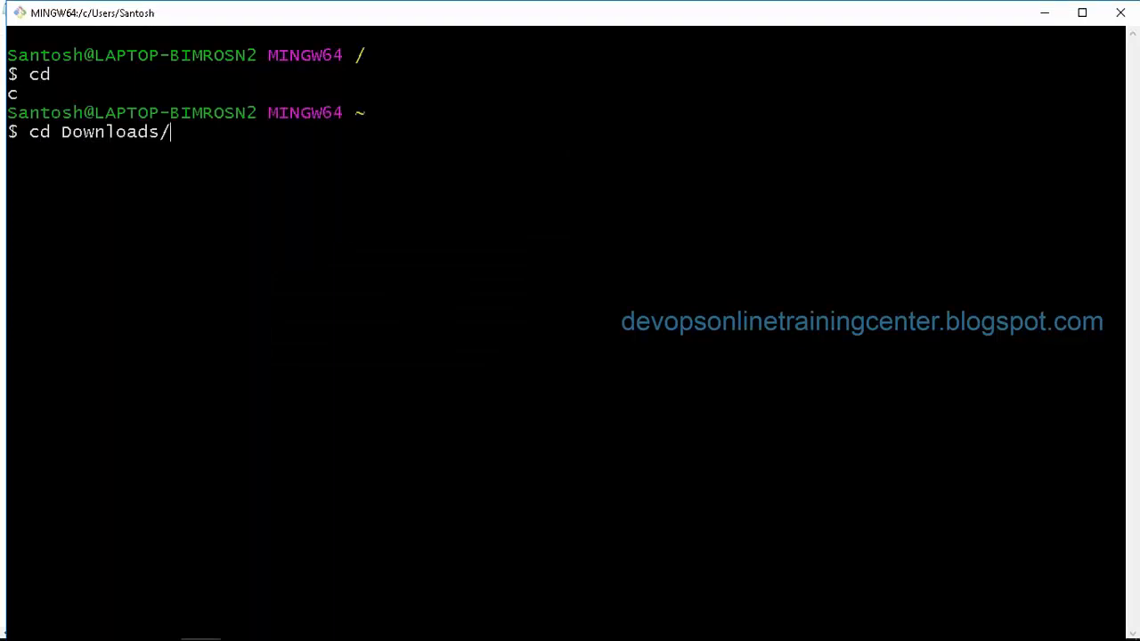
key("Return")
Step: Connect to Server2 with "ssh -i Keypair25092017.pem -l ec2-user 54.197.196.32" and accept the host authenticity with "yes"
type("ssh ")
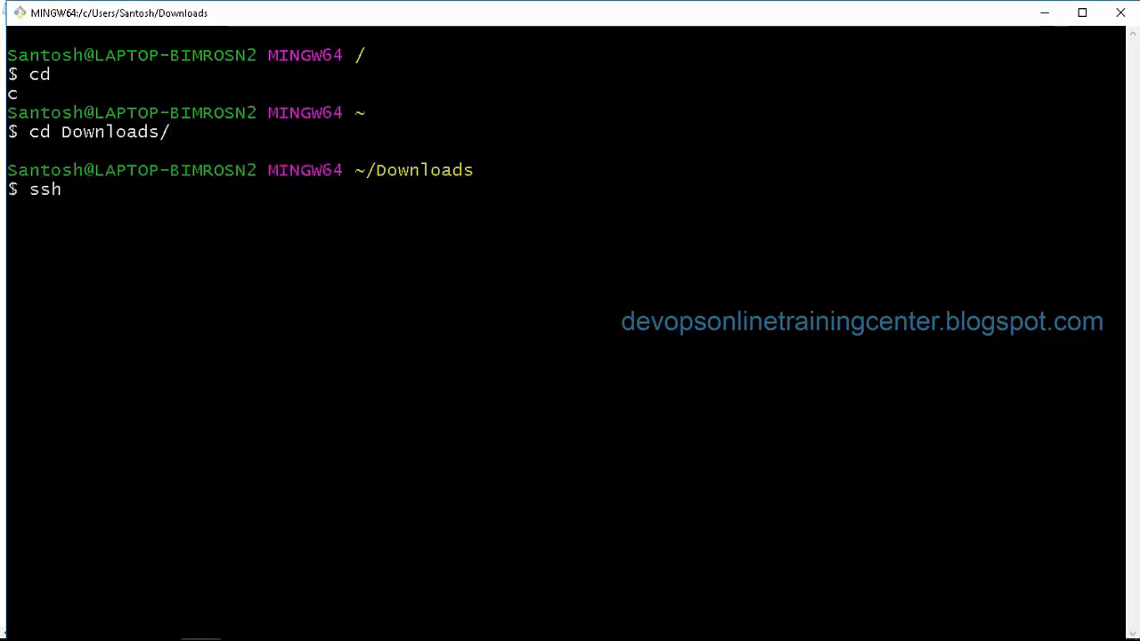
type("-i K")
key("Tab")
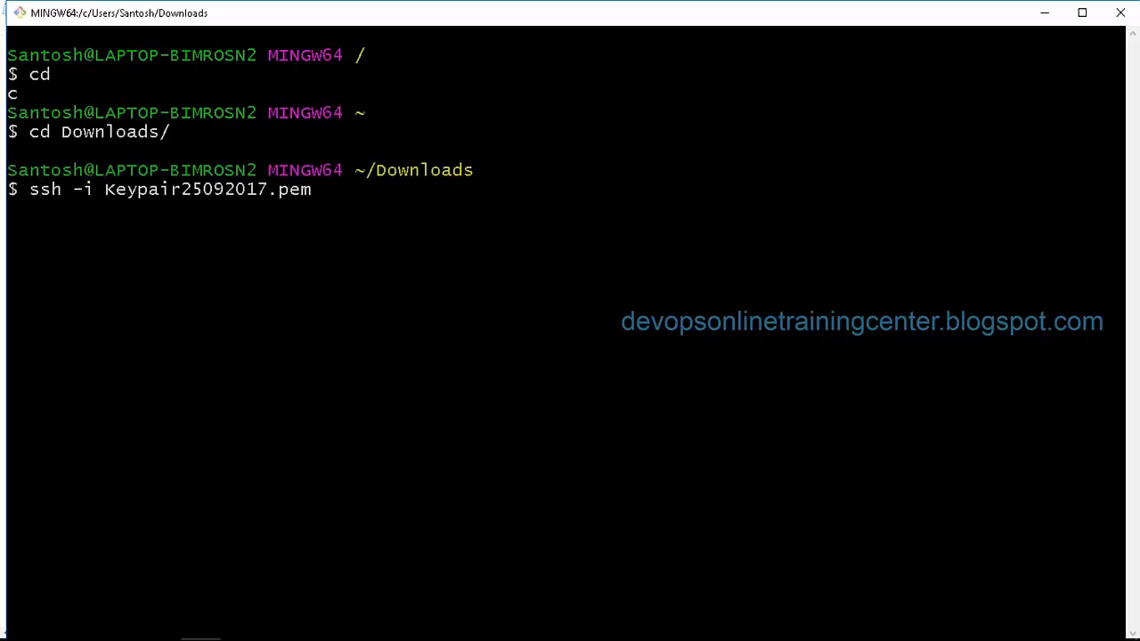
type("-l ec2-user")
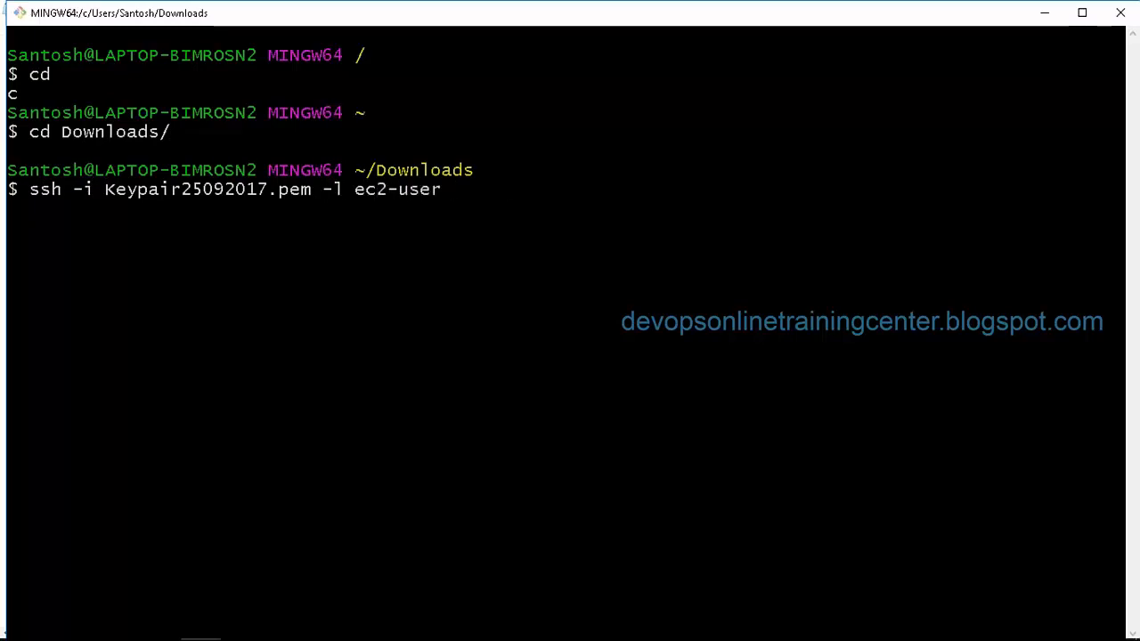
key("shift+Insert")
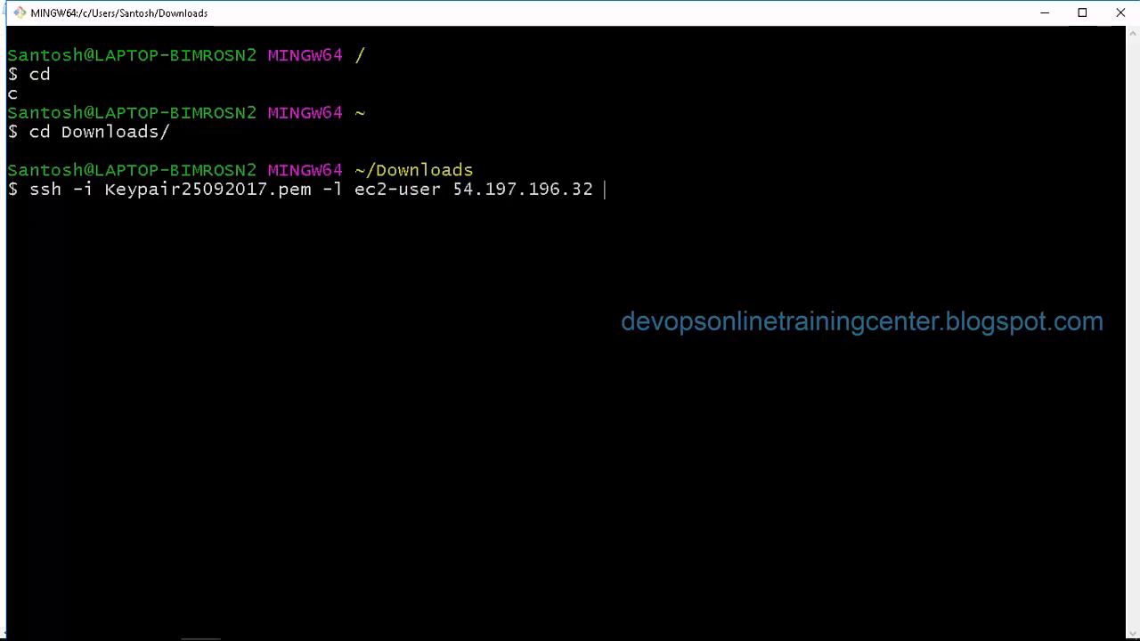
type("yes")
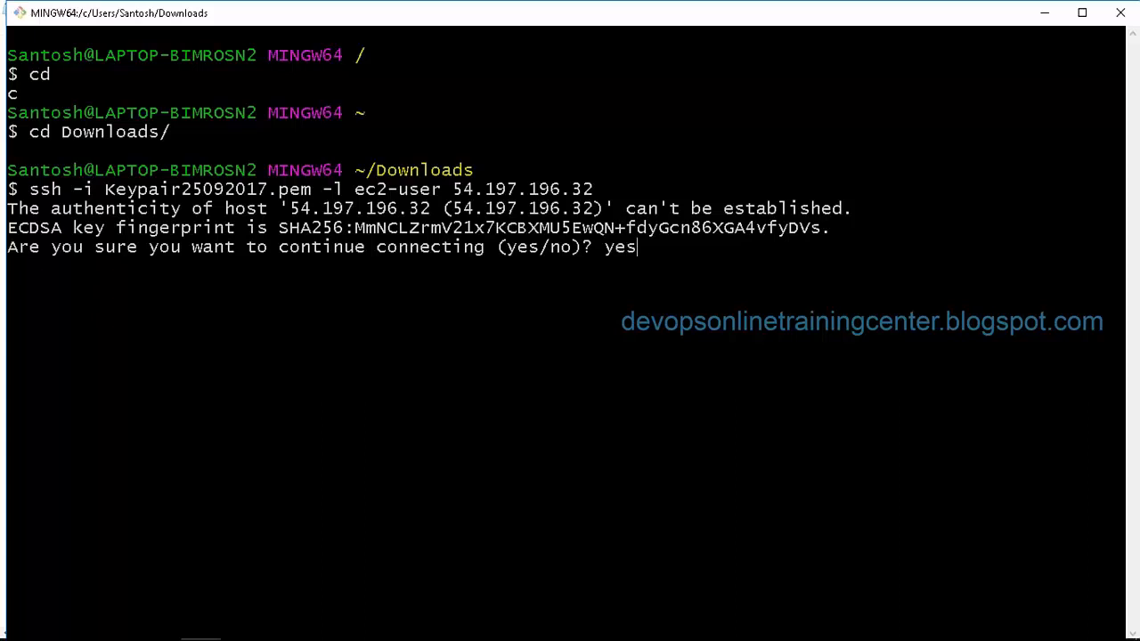
key("Return")
Step: Switch to the root user on Server2 with "sudo su -"
type("su")
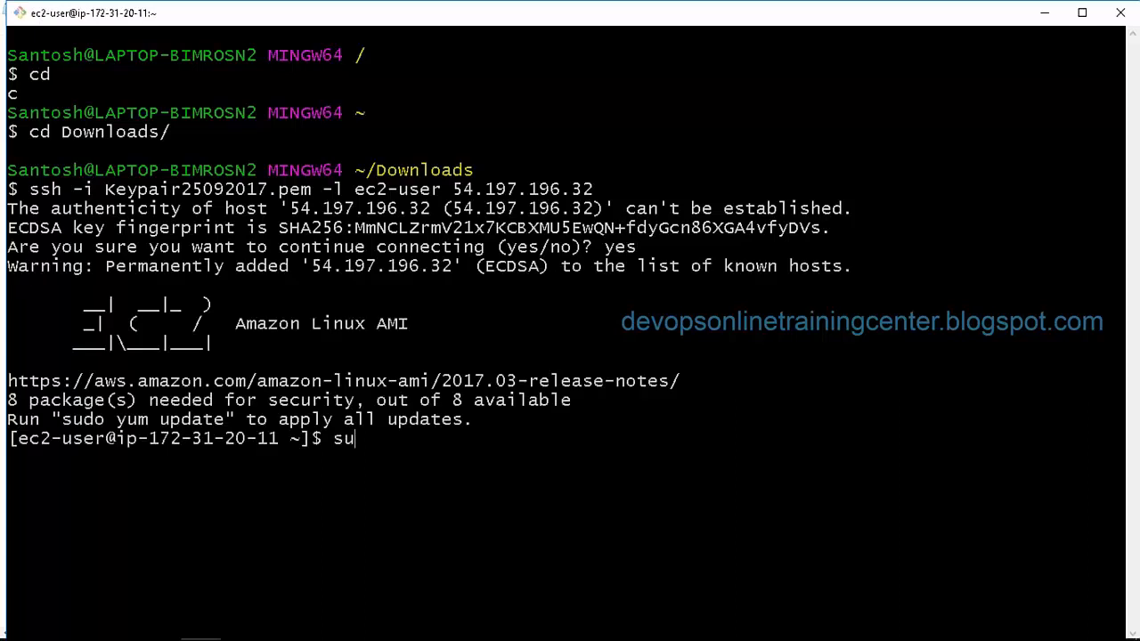
type("do su -")
key("Return")
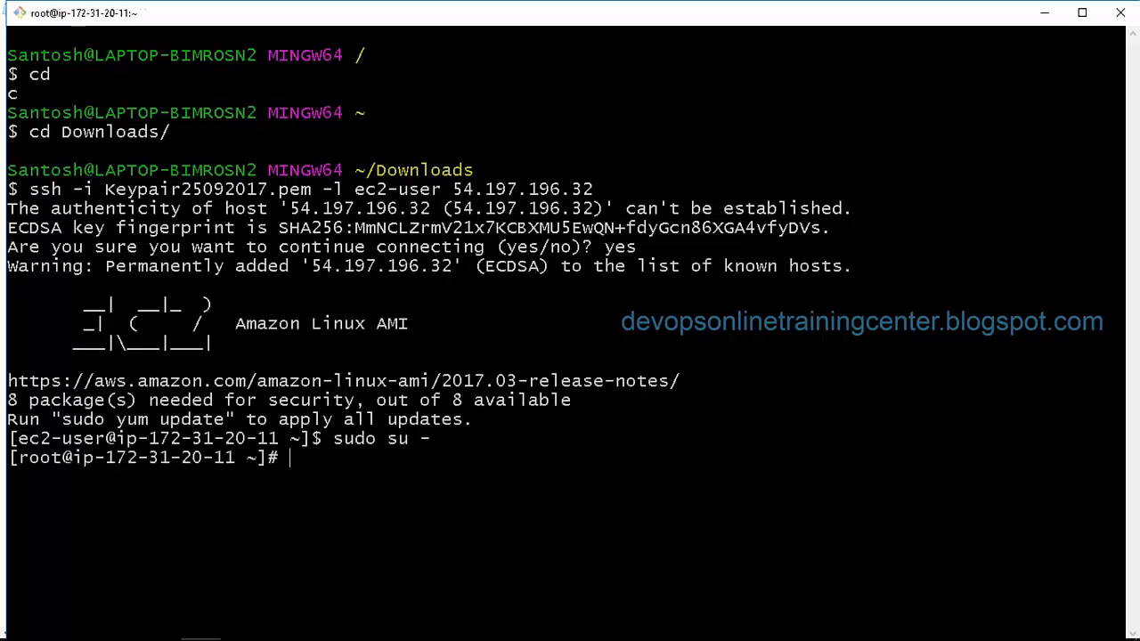
Step: Search Server2's installed packages with "rpm -qa | grep -i http"
type("rpm -qa | gre")
key("BackSpace")
type("p -i ht")
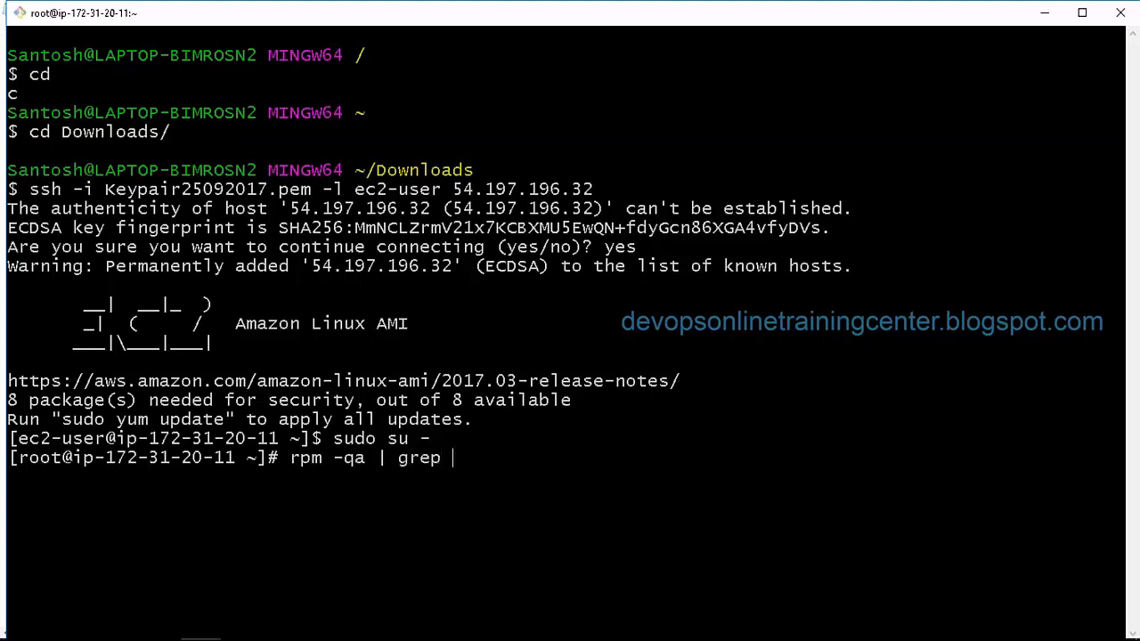
type("tp")
key("Return")
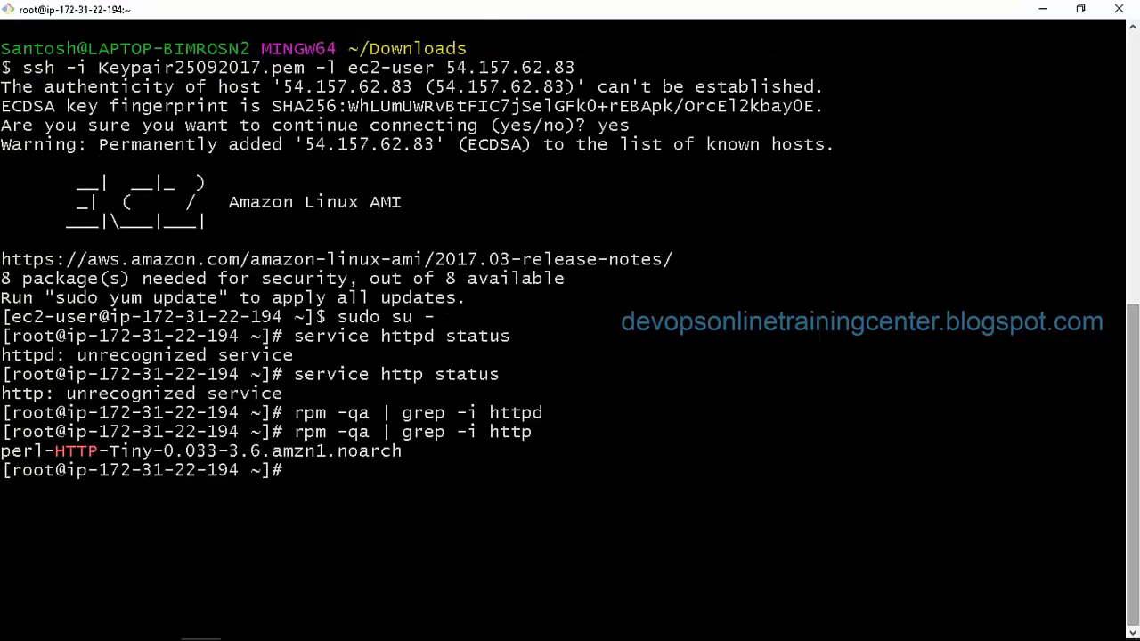
Step: Switch to the AWS console, refresh the instance list to recheck the status checks, and return to Server1's terminal
key("alt+Tab")
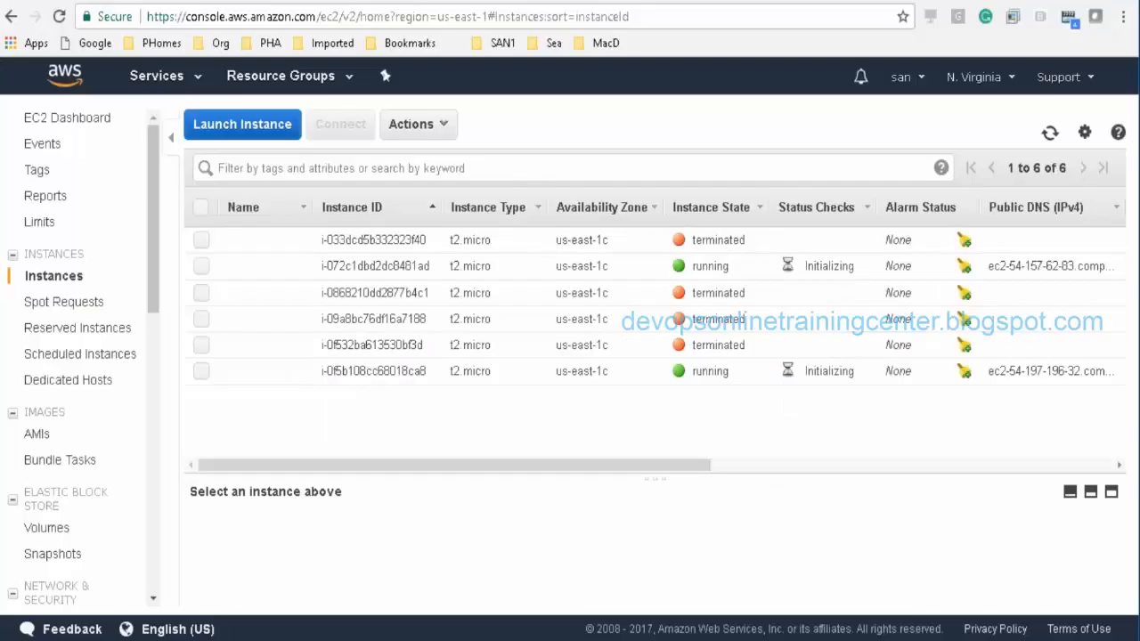
left_click(1049, 132)
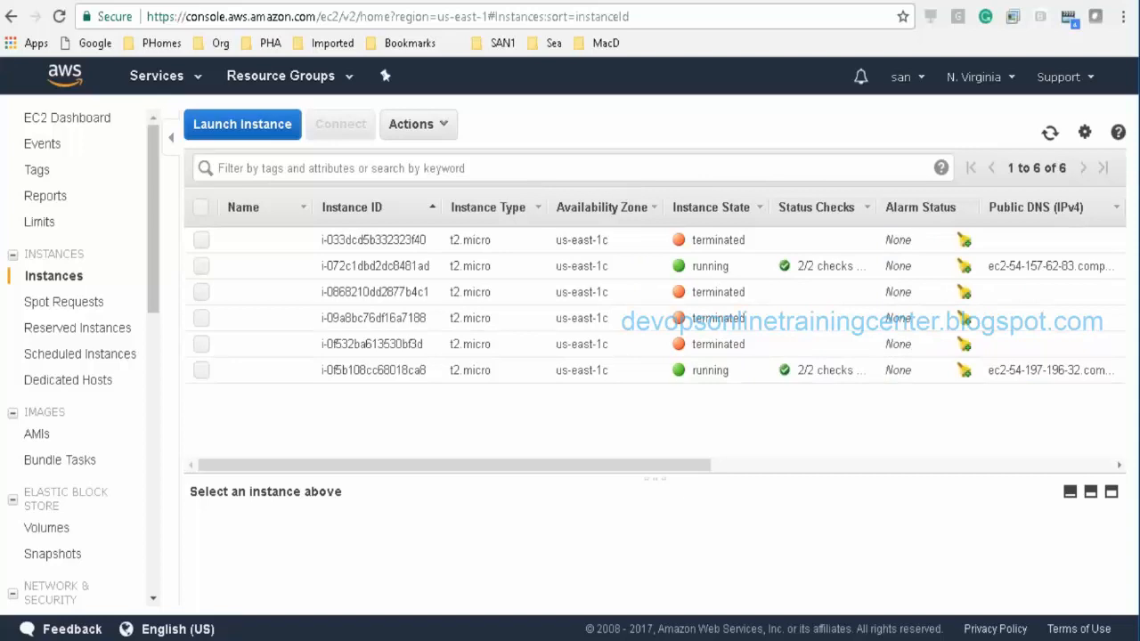
key("alt+Tab")
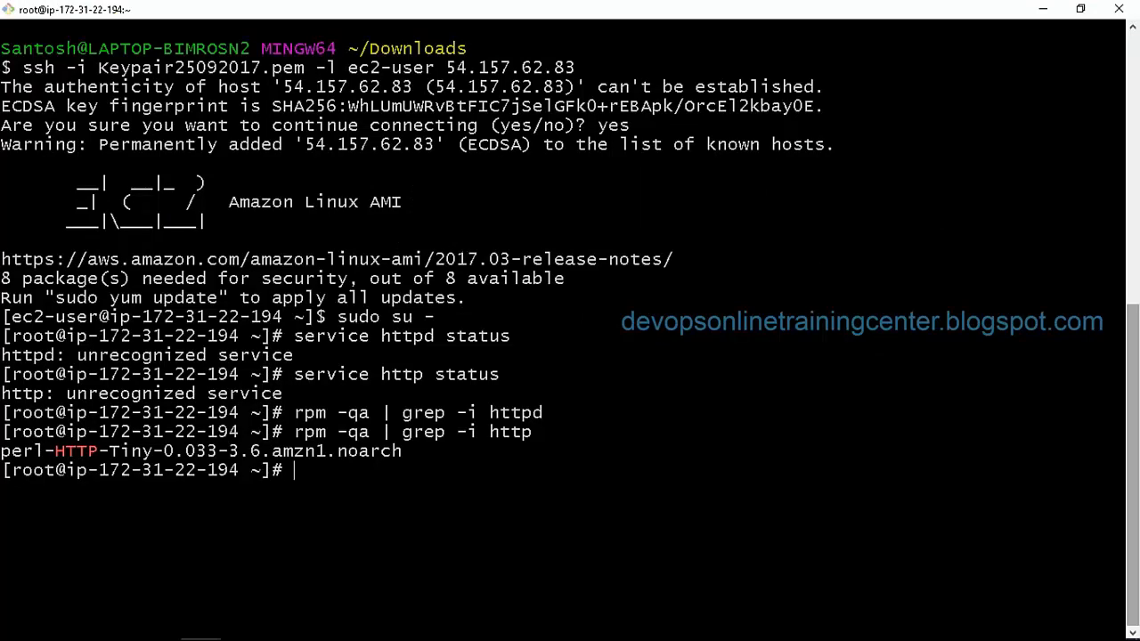
Step: Rerun "rpm -qa | grep -i http" on Server1 and clear the terminal screen
key("Up")
key("Return")
type("clear")
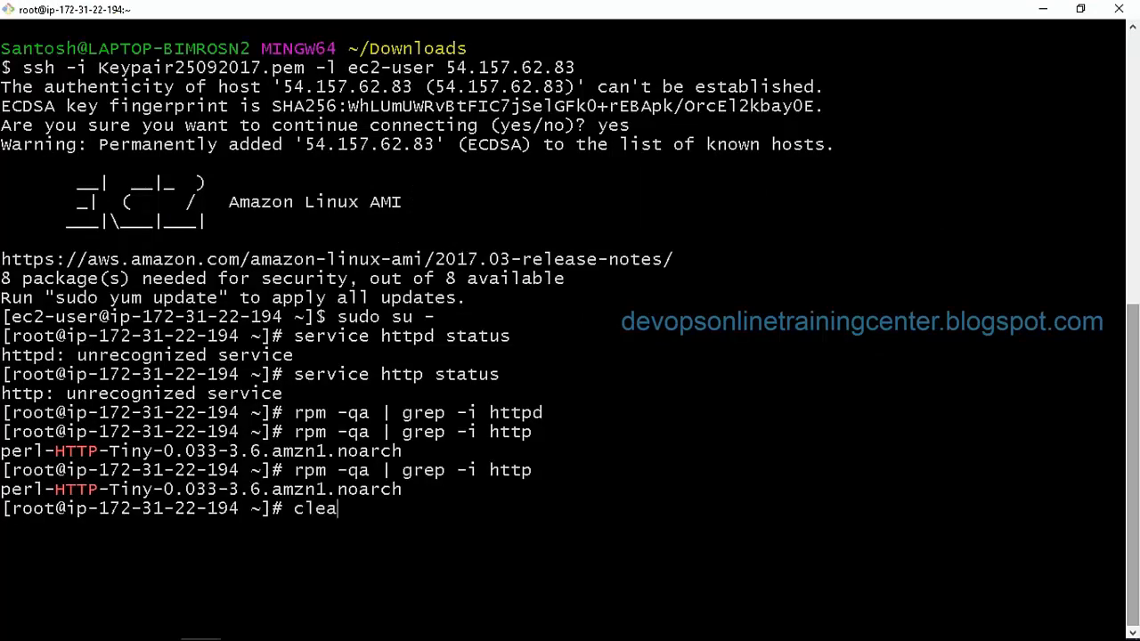
key("Return")
key("Return")
key("Return")
key("Return")
Step: Try to install the web server package on Server1 with "yum install -y http"
type("yum ")
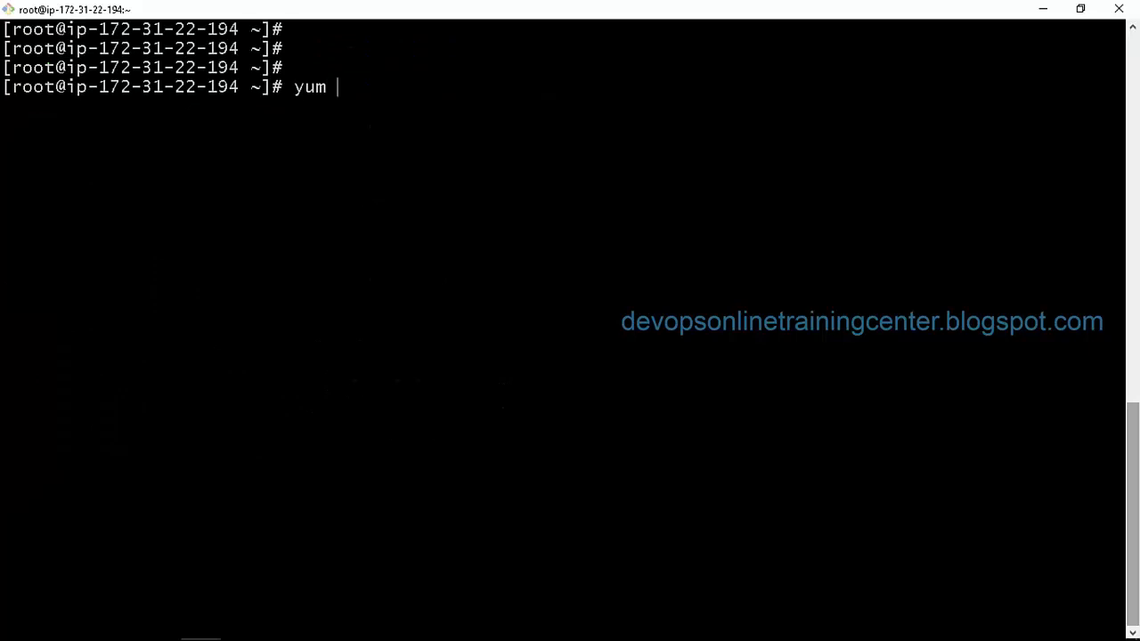
type("install -y http")
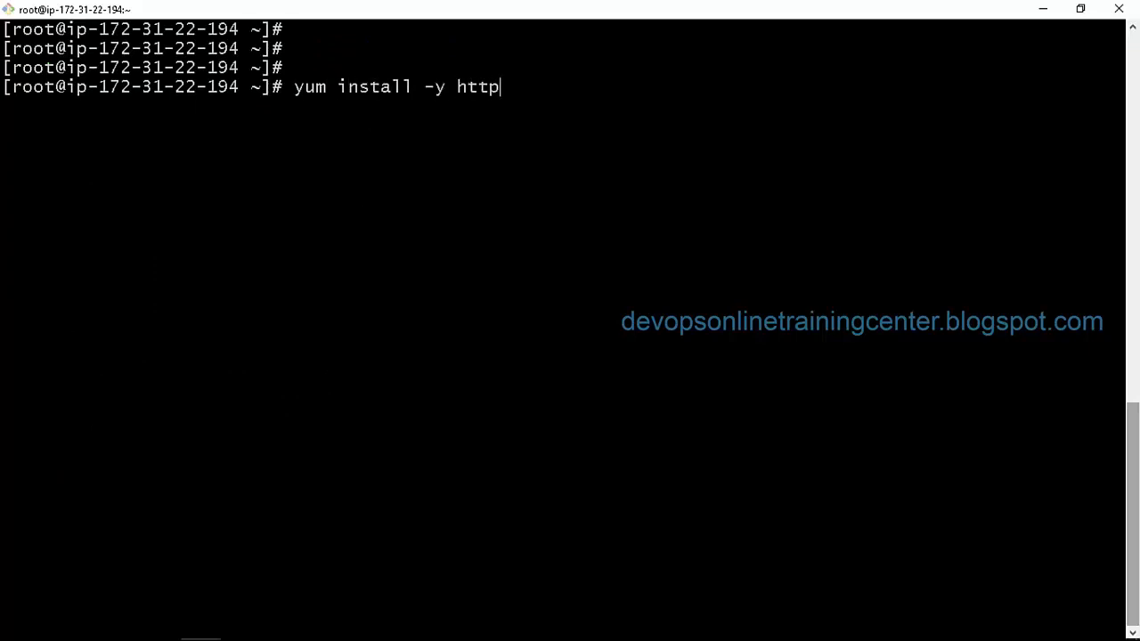
key("Return")
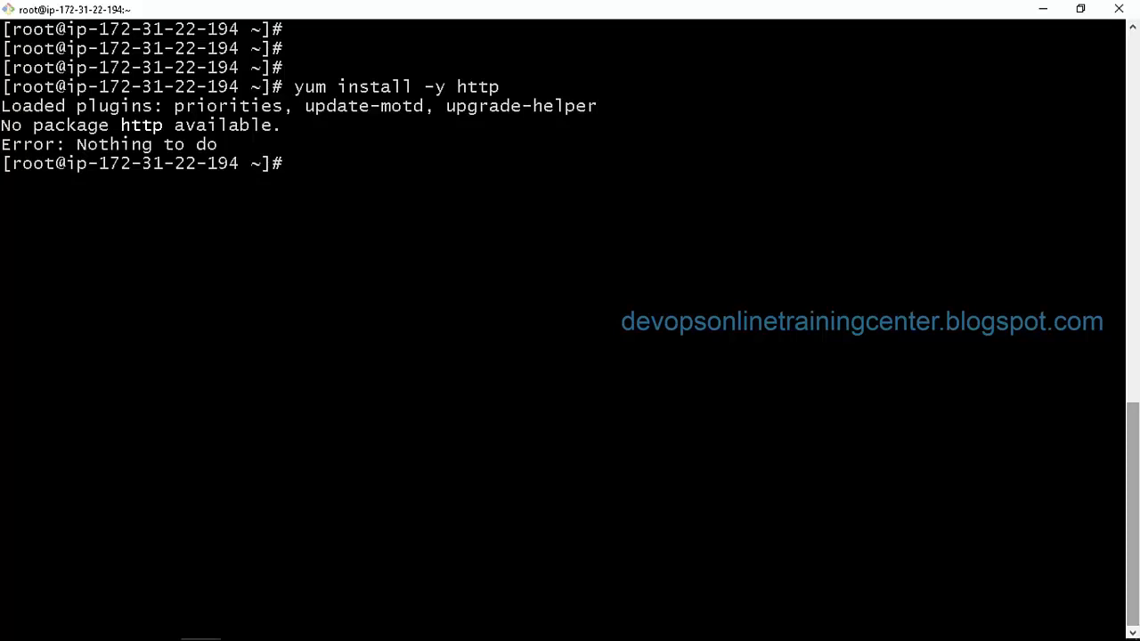
Step: Install the Apache web server on Server1 with "yum install -y httpd"
key("Up")
type("d")
key("Return")
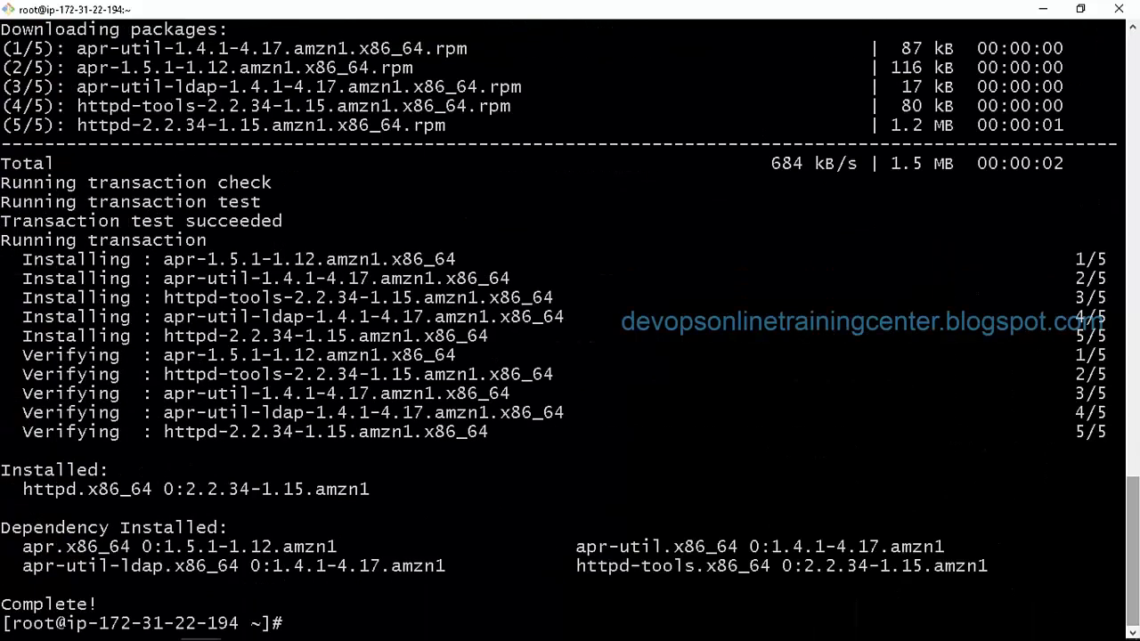
Step: Clear Server1's terminal and list the installed web server packages with "rpm -qa | grep -i httpd"
type("clear")
key("Return")
key("Return")
key("Return")
type("rpm -q")
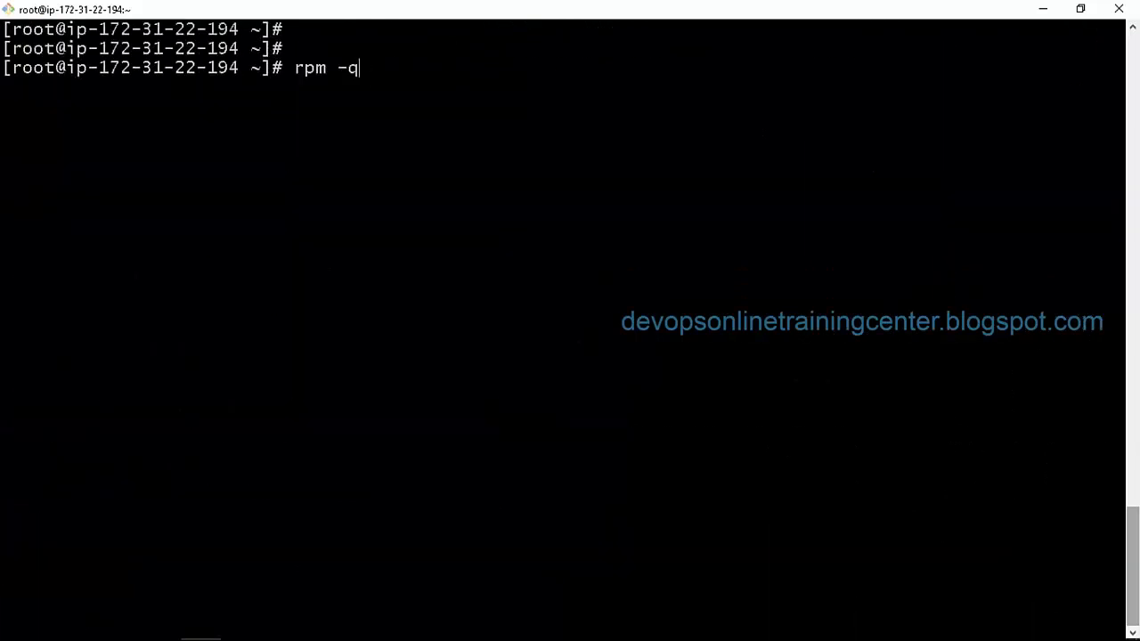
type("a | grep -i httpd")
key("Return")
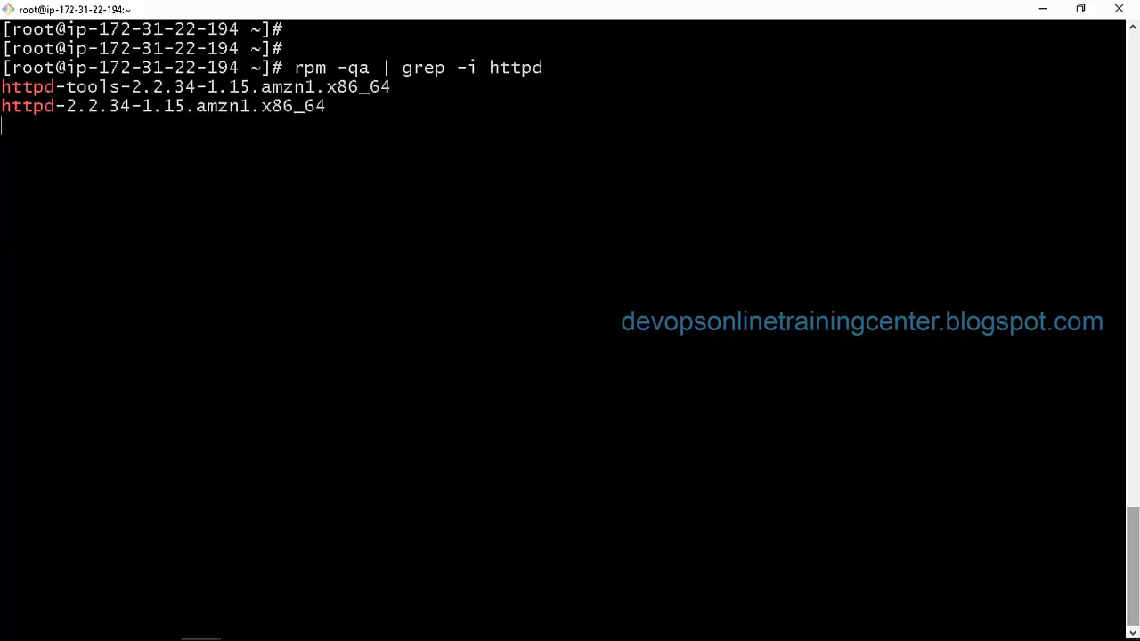
Step: Start the Apache web server on Server1 with "service httpd start"
key("Return")
key("Return")
type("sta")
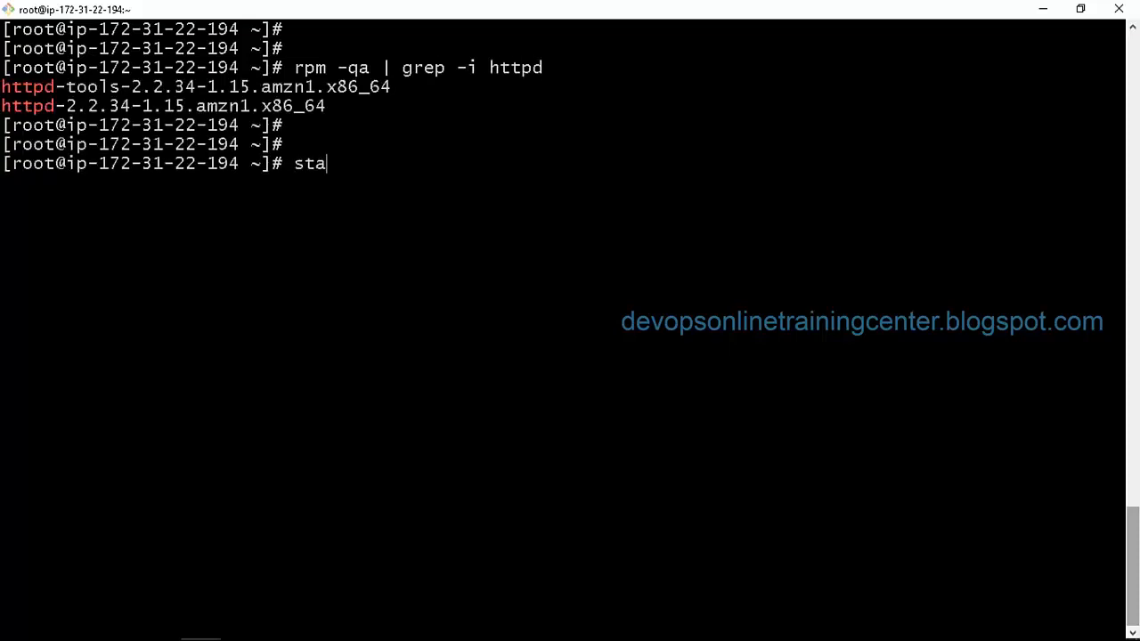
key("BackSpace")
key("BackSpace")
key("BackSpace")
type("service ht")
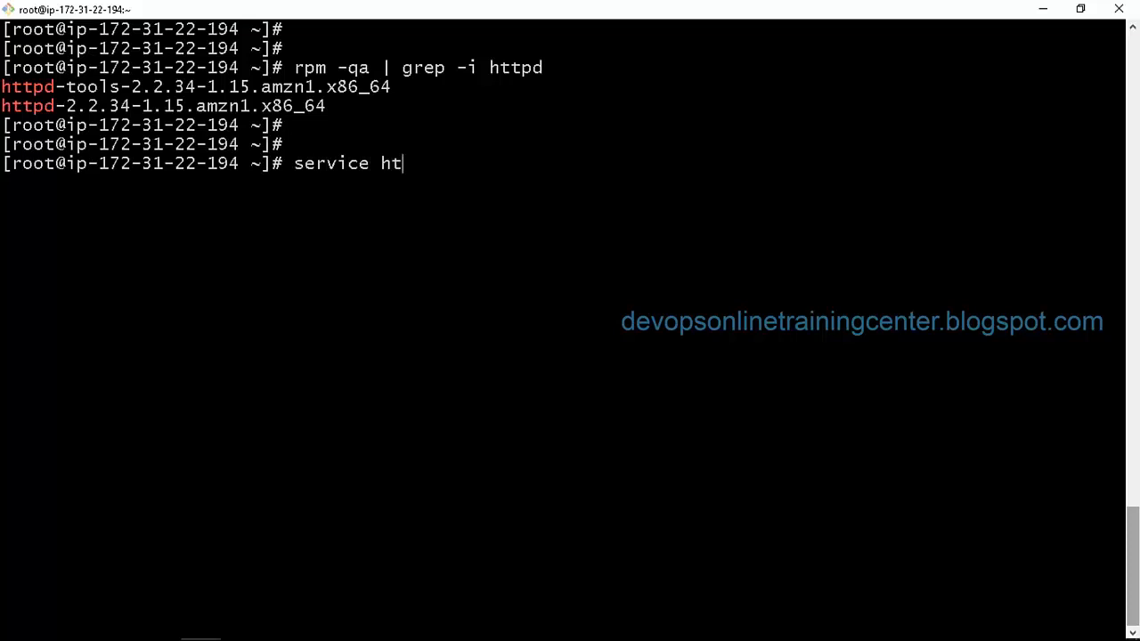
type("tpd start")
key("Return")
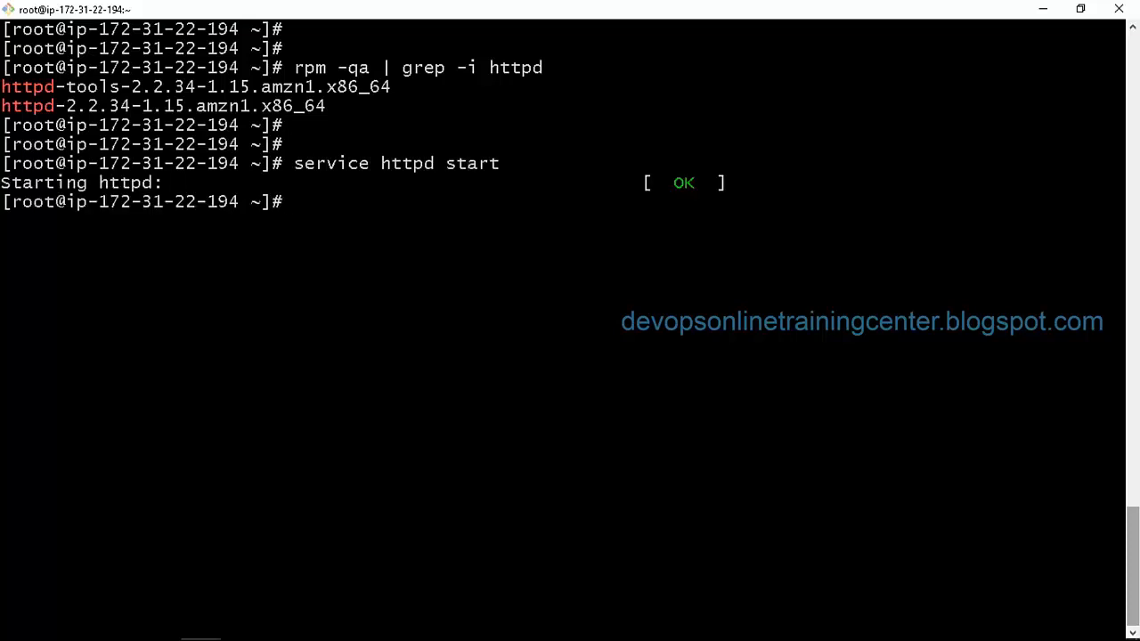
Step: Switch to Server2's terminal (ip-172-31-20-11) and clear its screen
key("alt+Tab")
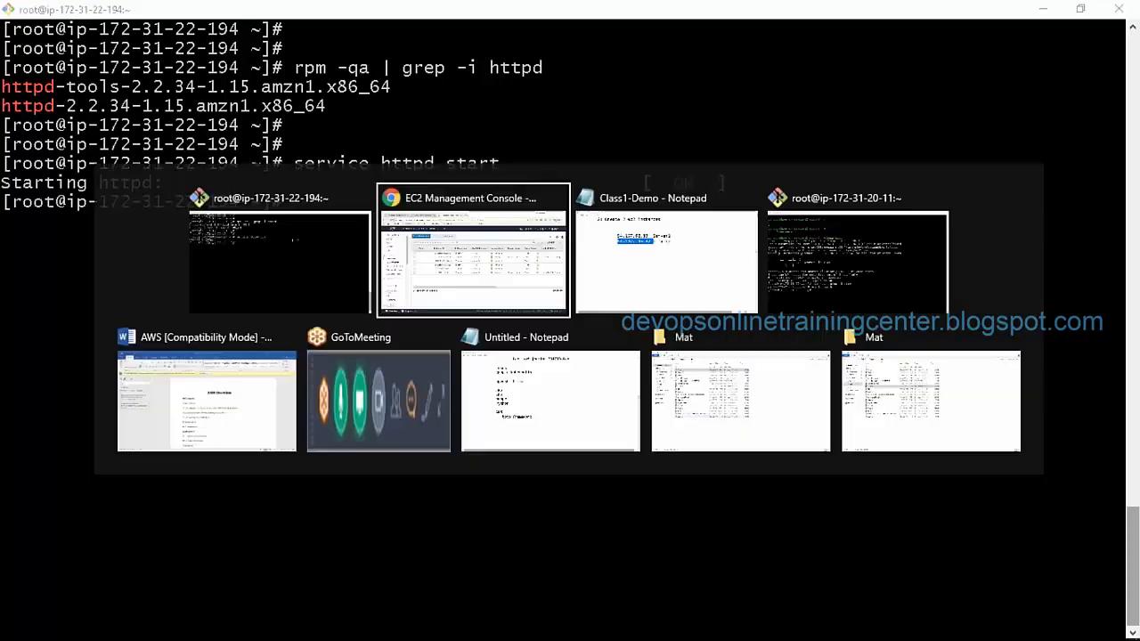
key("alt+Tab")
key("alt+Tab")
type("clear")
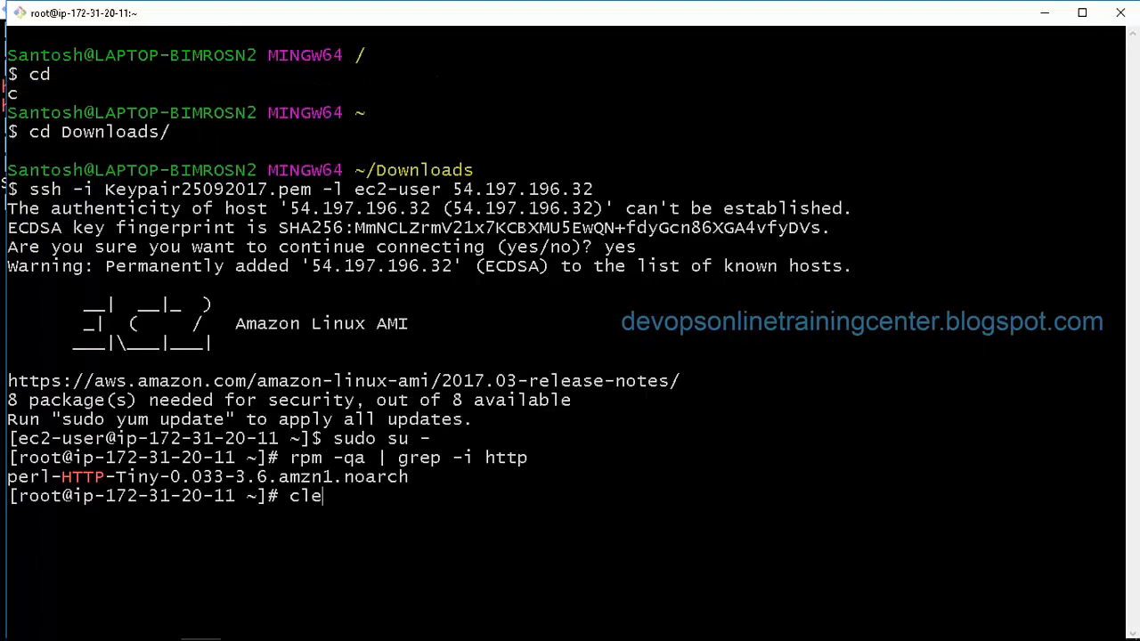
key("Return")
key("Return")
key("Return")
key("Return")
Step: Try to install all matching web server packages on Server2 with "yum install -y httpd*"
type("yum ins")
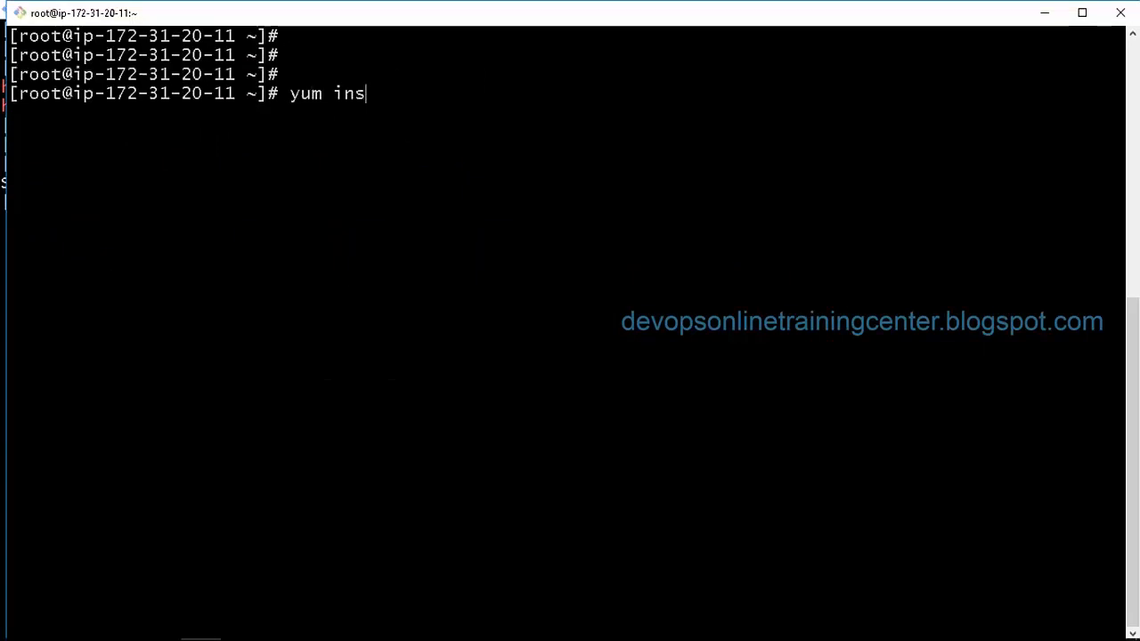
type("tall -y httpd")
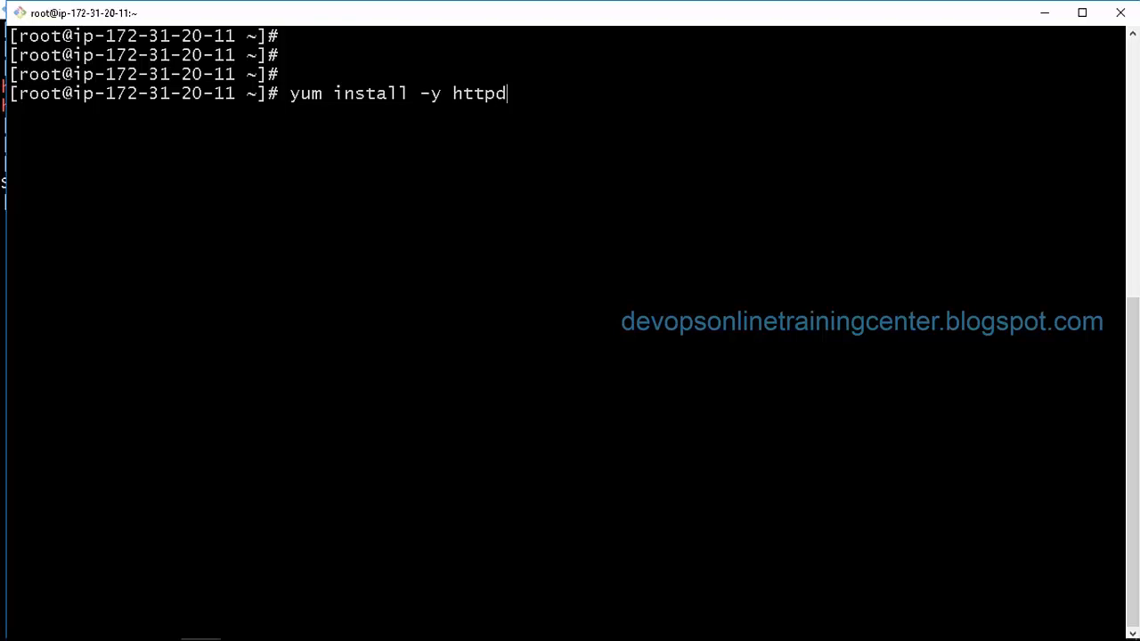
type("*")
key("Return")
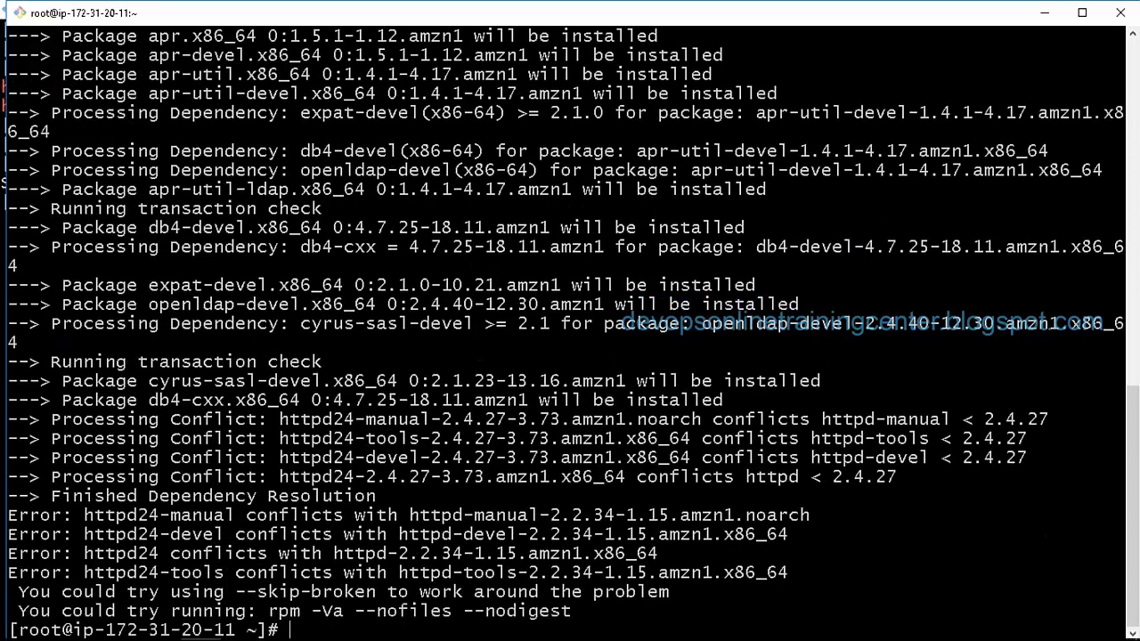
Step: Clear Server2's terminal and install the Apache web server with "yum install -y httpd"
type("clear")
key("Return")
key("Up")
key("Up")
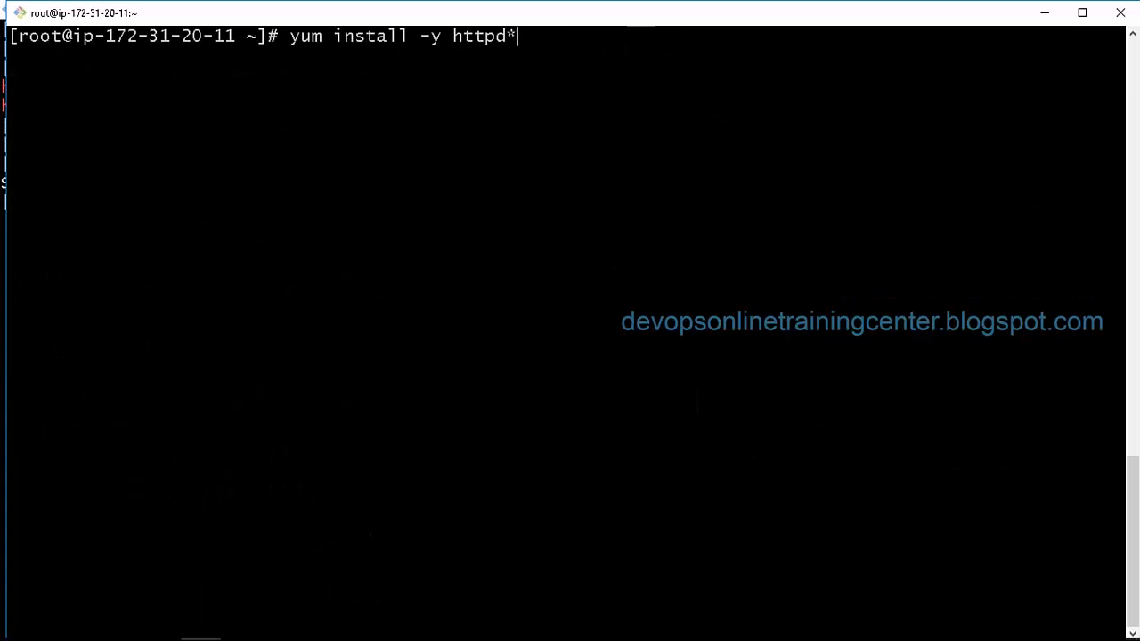
key("ctrl+c")
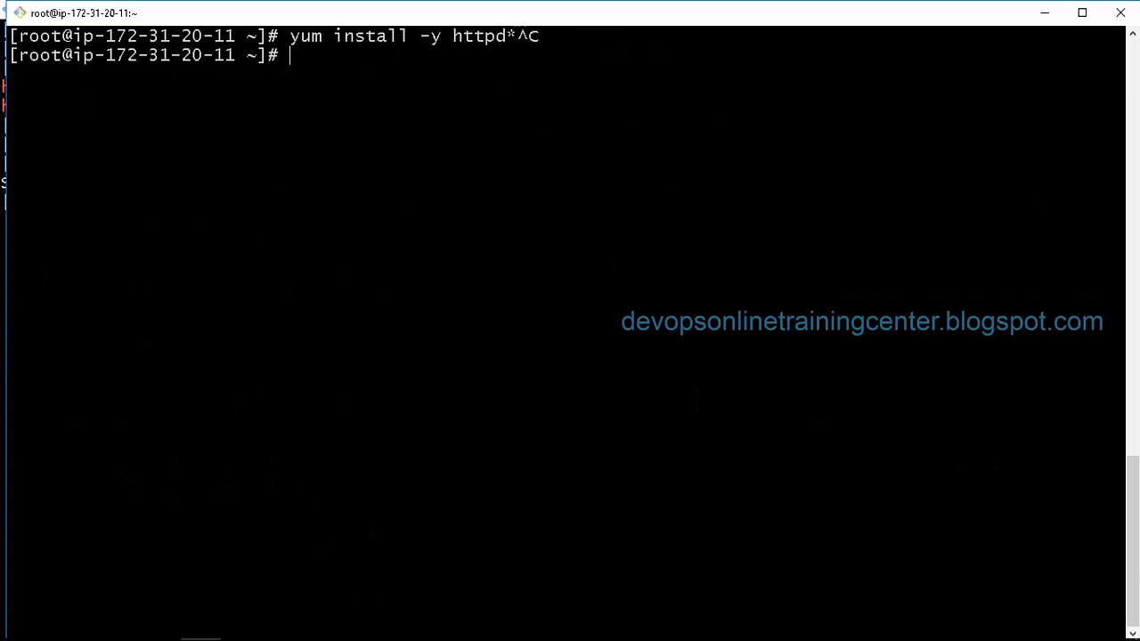
key("Up")
key("Up")
key("BackSpace")
key("Return")
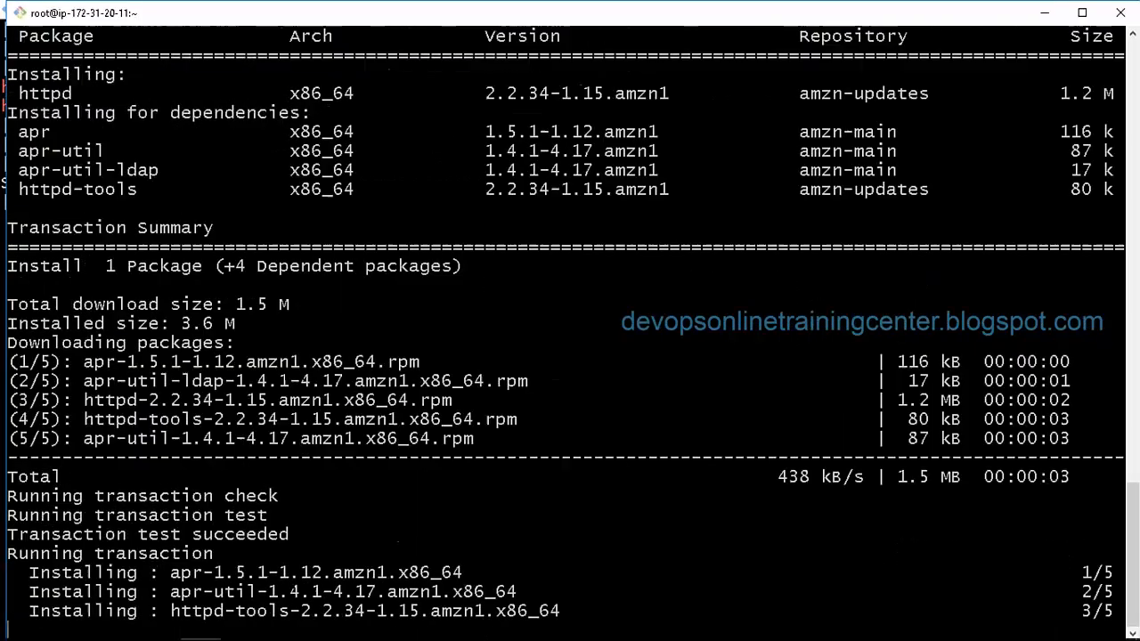
Step: Clear Server2's terminal and start the Apache web server with "service httpd start"
type("clear")
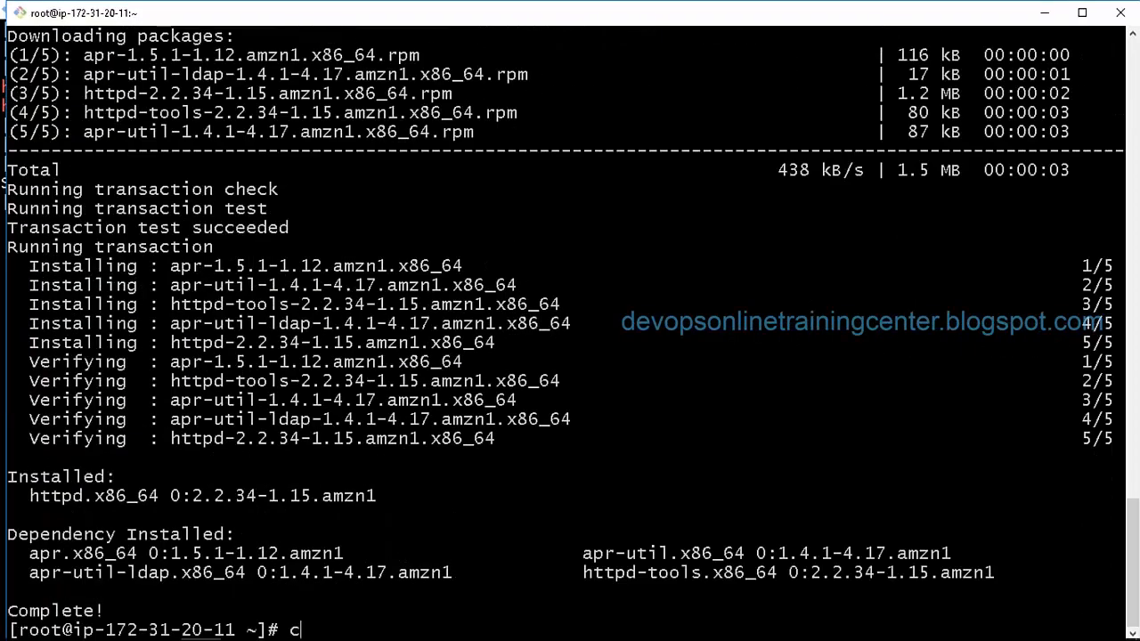
key("Return")
key("Return")
key("Return")
key("Return")
key("Up")
key("Up")
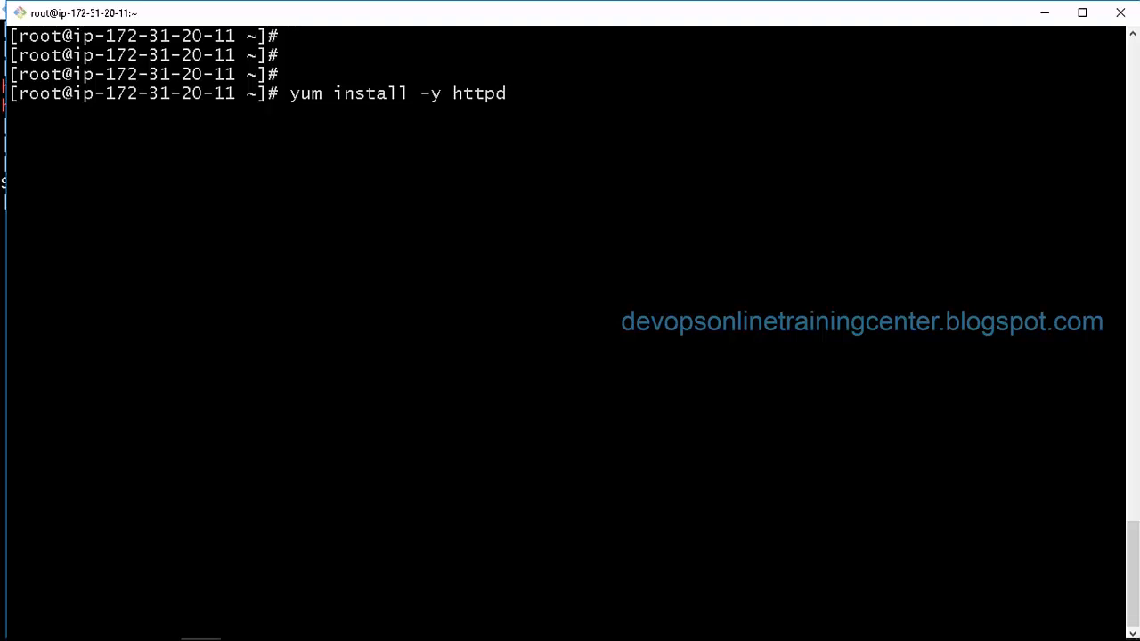
key("ctrl+c")
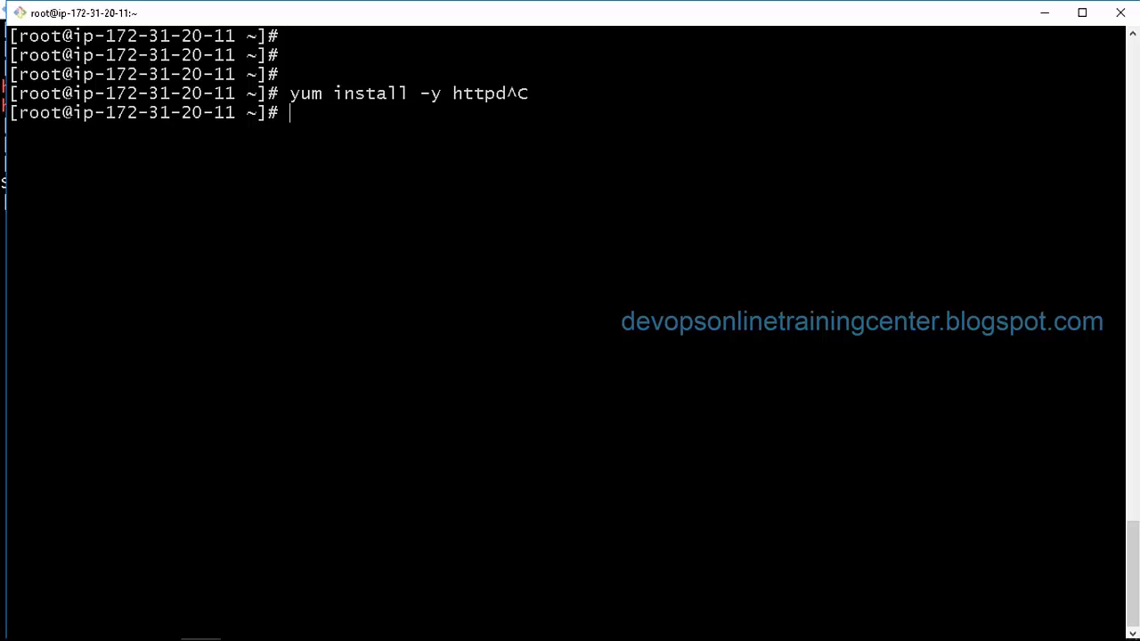
type("service httpd sta")
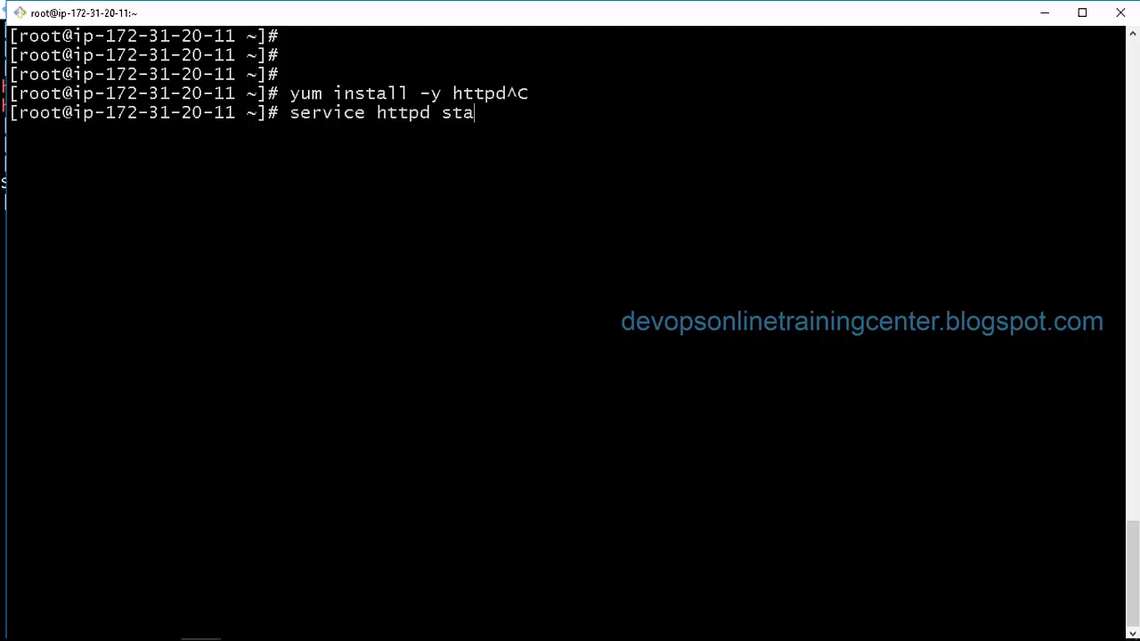
type("rt")
key("Return")
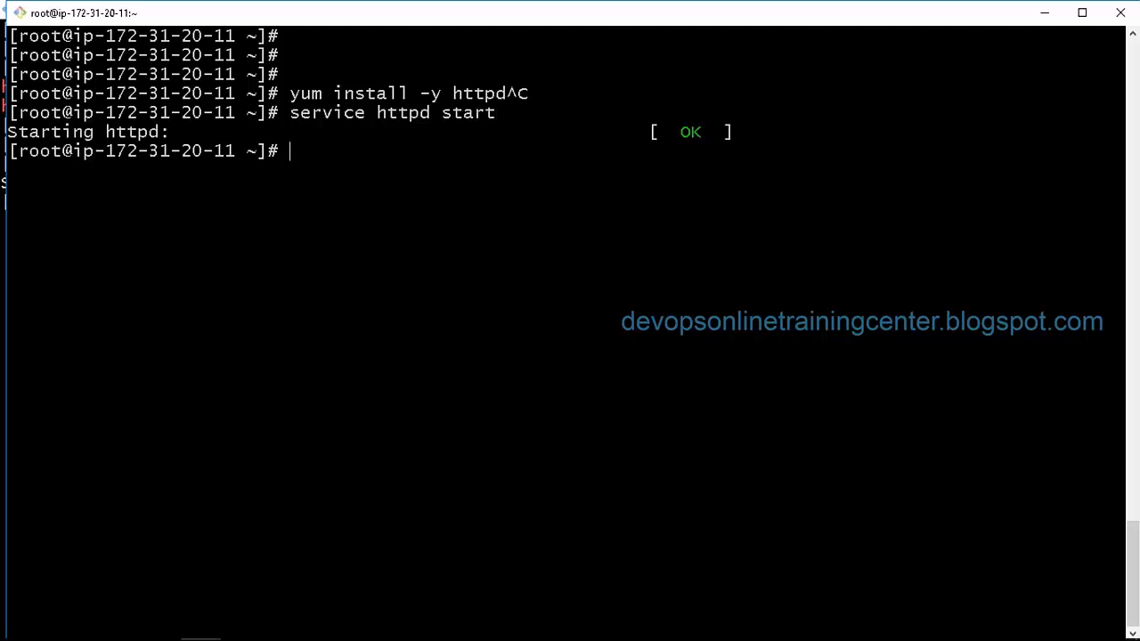
Step: Check the state of the web server on Server2 with "service httpd status"
key("Up")
key("Up")
key("Up")
key("Down")
key("Down")
key("BackSpace")
key("BackSpace")
type("atus")
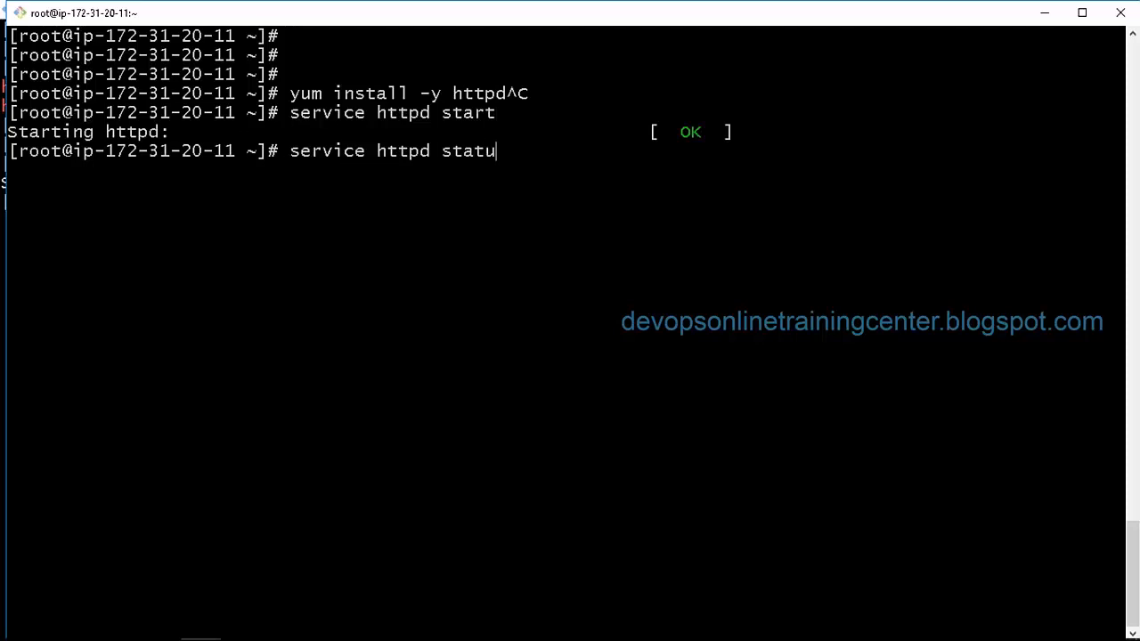
key("Return")
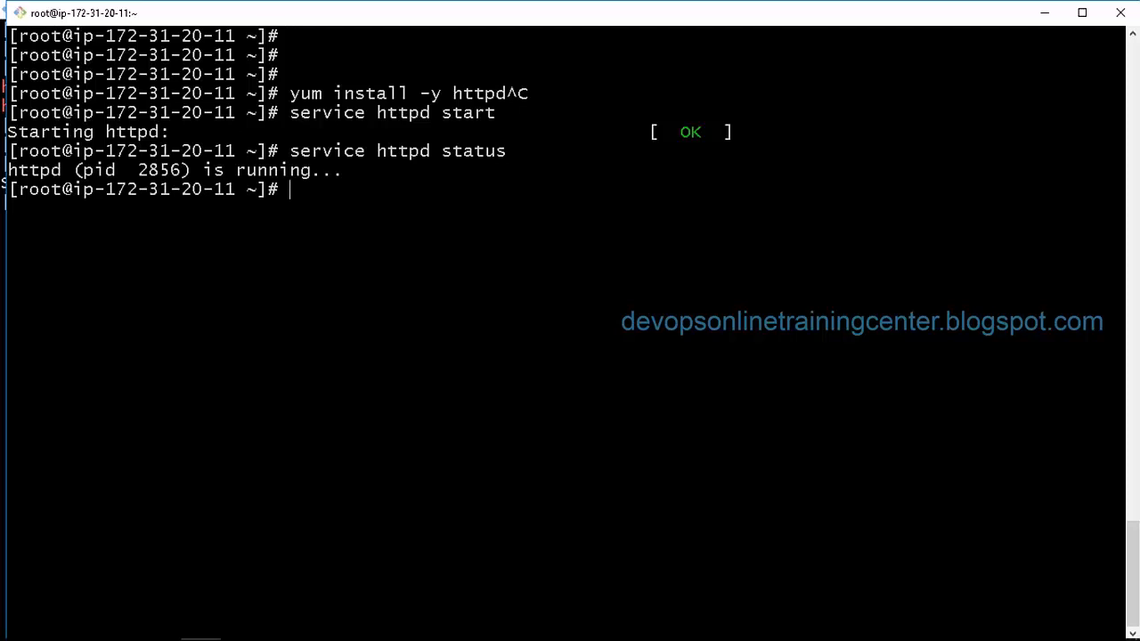
Step: Create /var/www/html/index.html with vi in the ip-172-31-20-11 session, containing the text "SERVER1", and save it
type("vi /a")
key("BackSpace")
type("var/www/html/i")
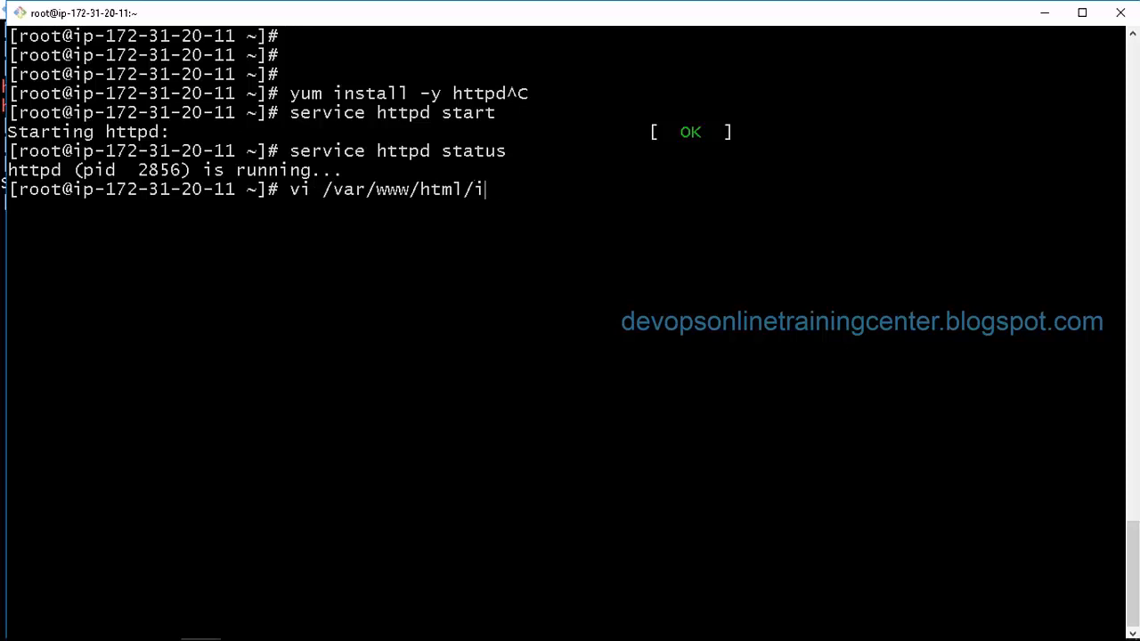
type("nde")
type("x.t")
type("tml")
key("Return")
type("i")
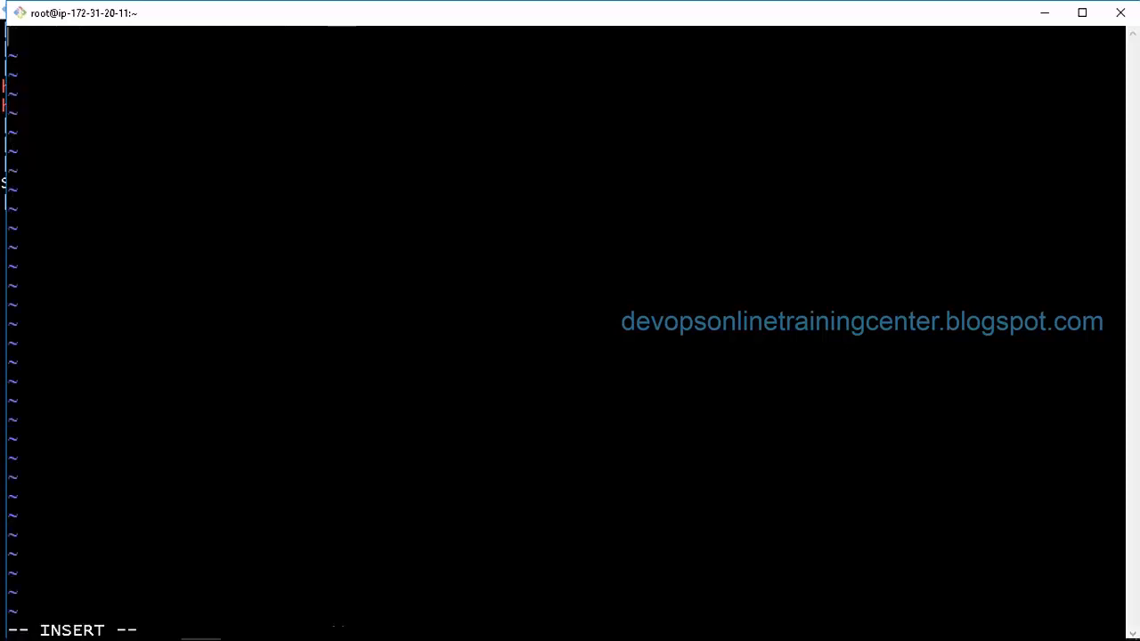
type("SERVER1")
key("Escape")
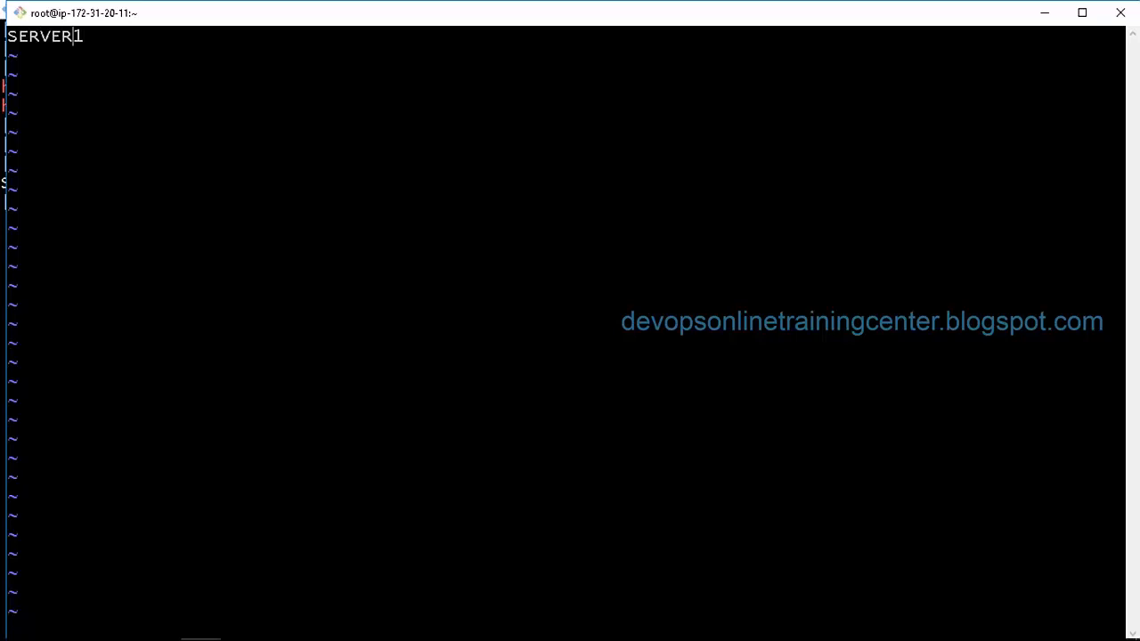
type(":wq")
key("Return")
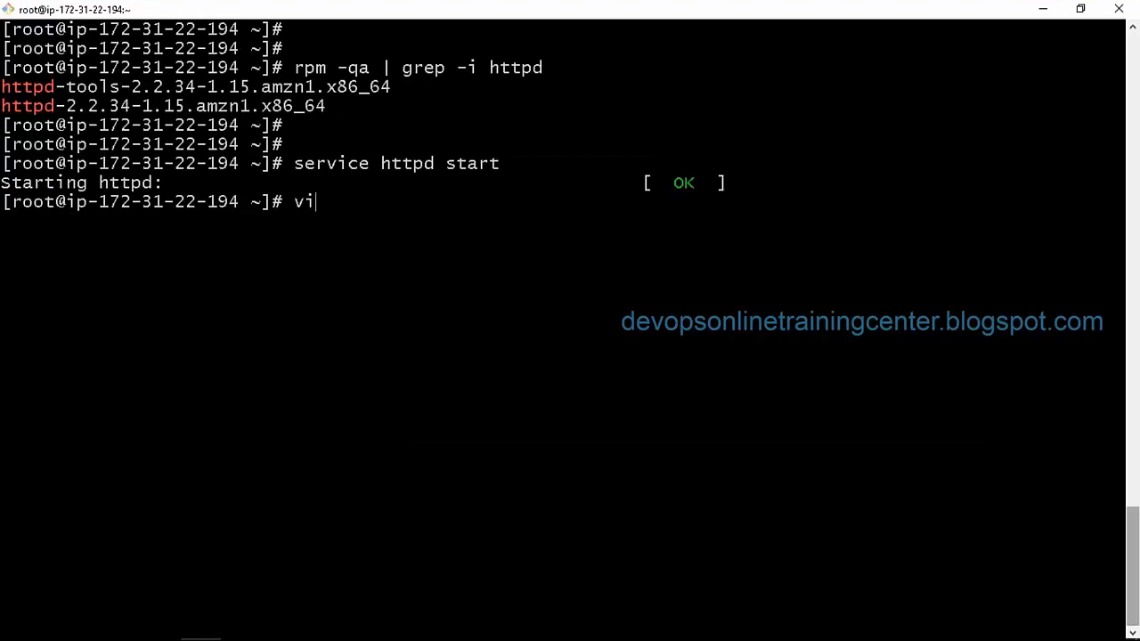
type("/var/www/ht")
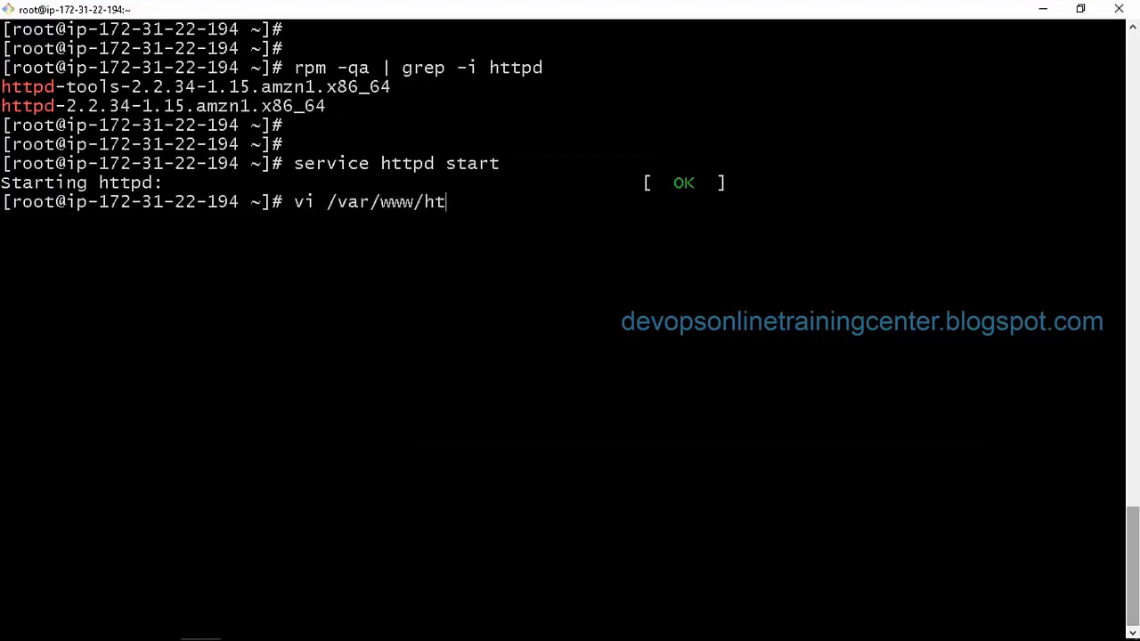
key("Tab")
type("index.html")
key("Return")
type("i")
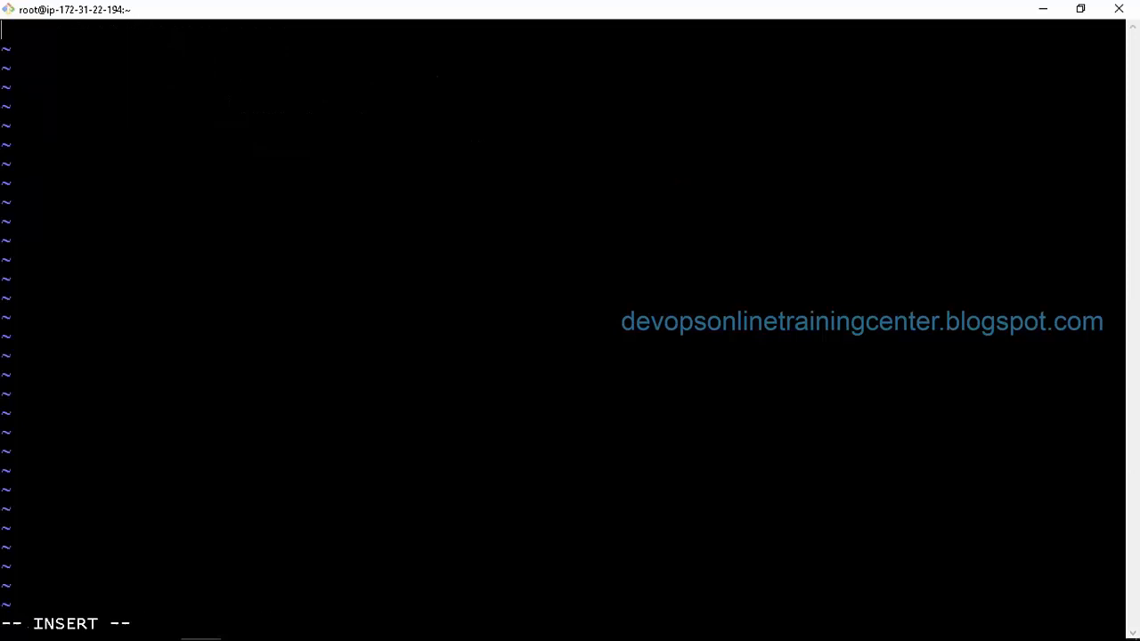
type("SERVER2")
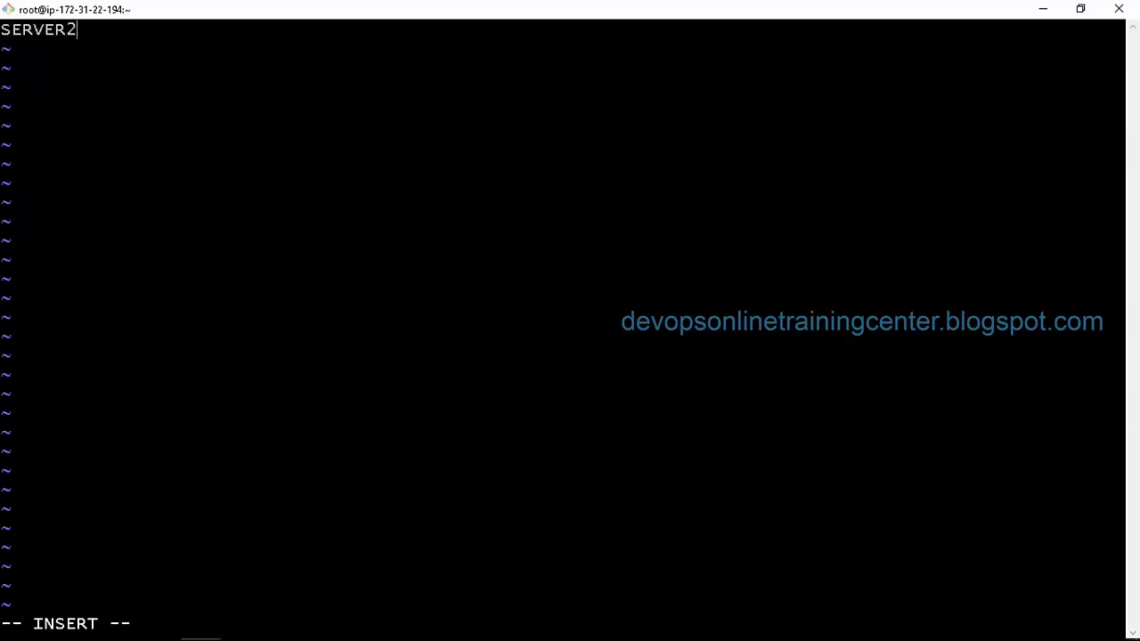
key("Escape")
type(":wq")
key("Return")
Step: Switch between the two server terminals and enter "ifconfig" in the ip-172-31-20-11 session
key("alt+Tab")
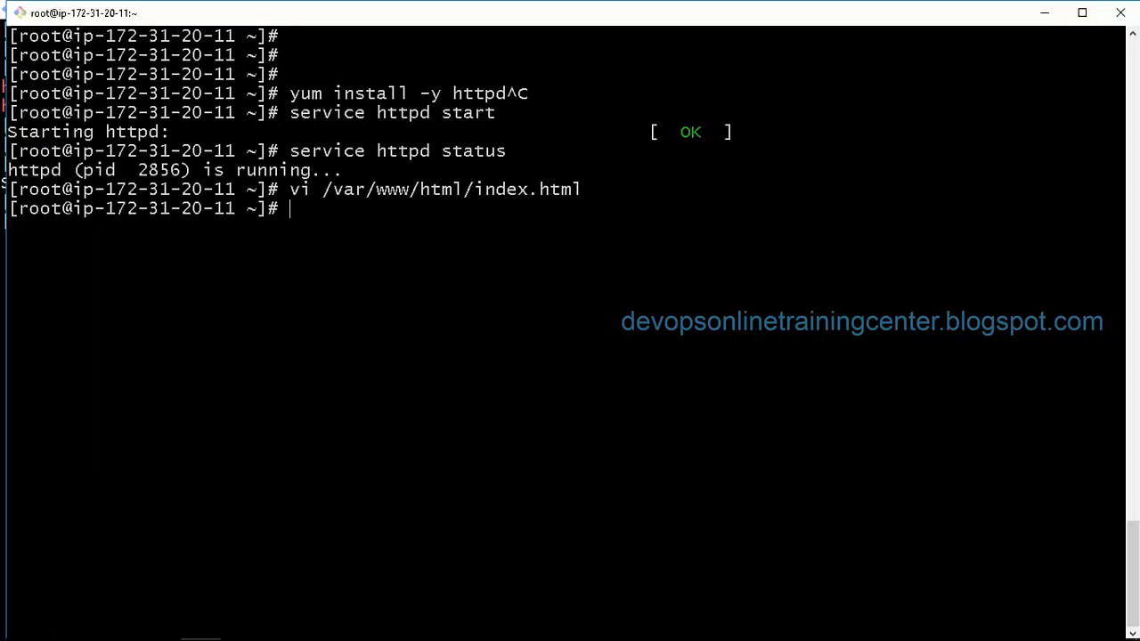
key("alt+Tab")
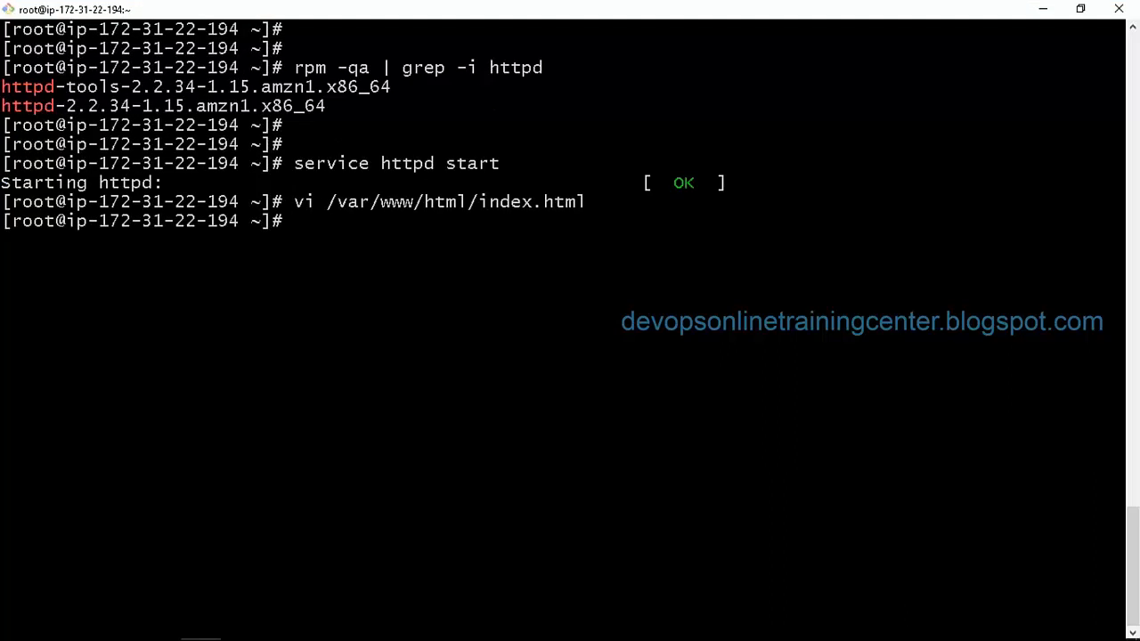
key("alt+Tab")
type("ifcon")
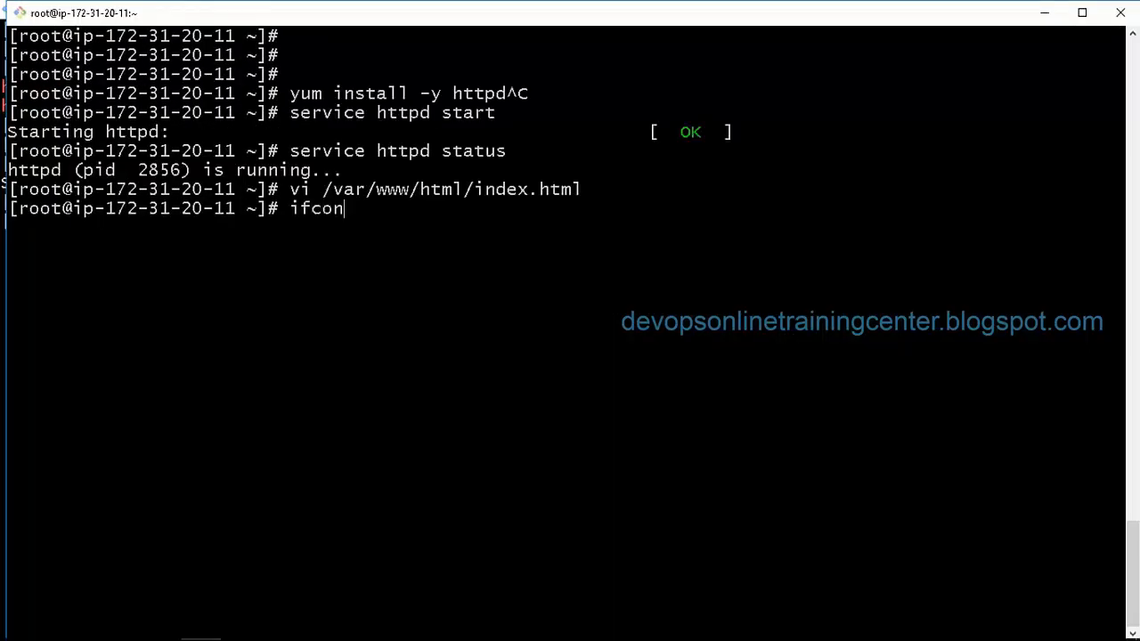
type("fig")
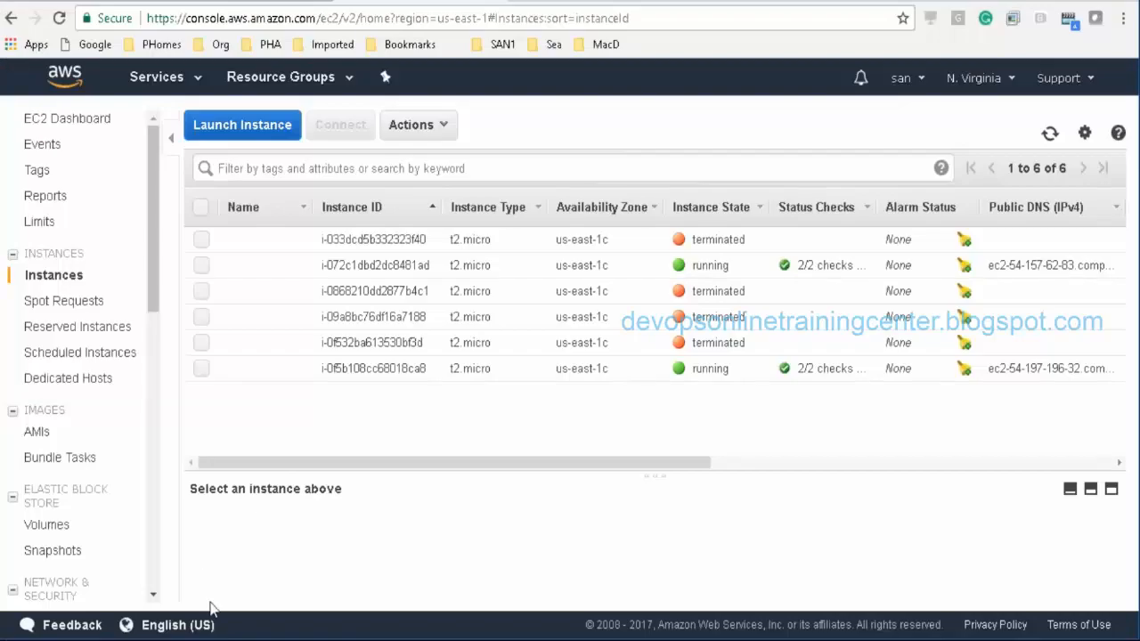
Step: Copy the Server1 address 54.157.62.83 from the Class1-Demo notes, load it in a new browser window and highlight the page text
mouse_move(250, 636)
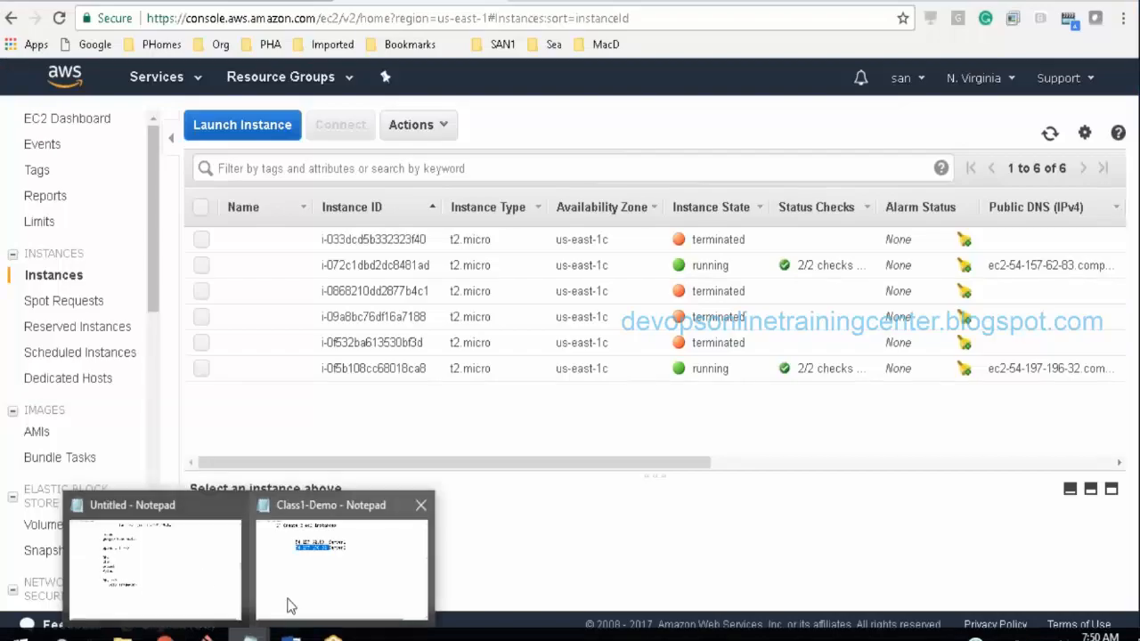
left_click(293, 603)
double_click(278, 143)
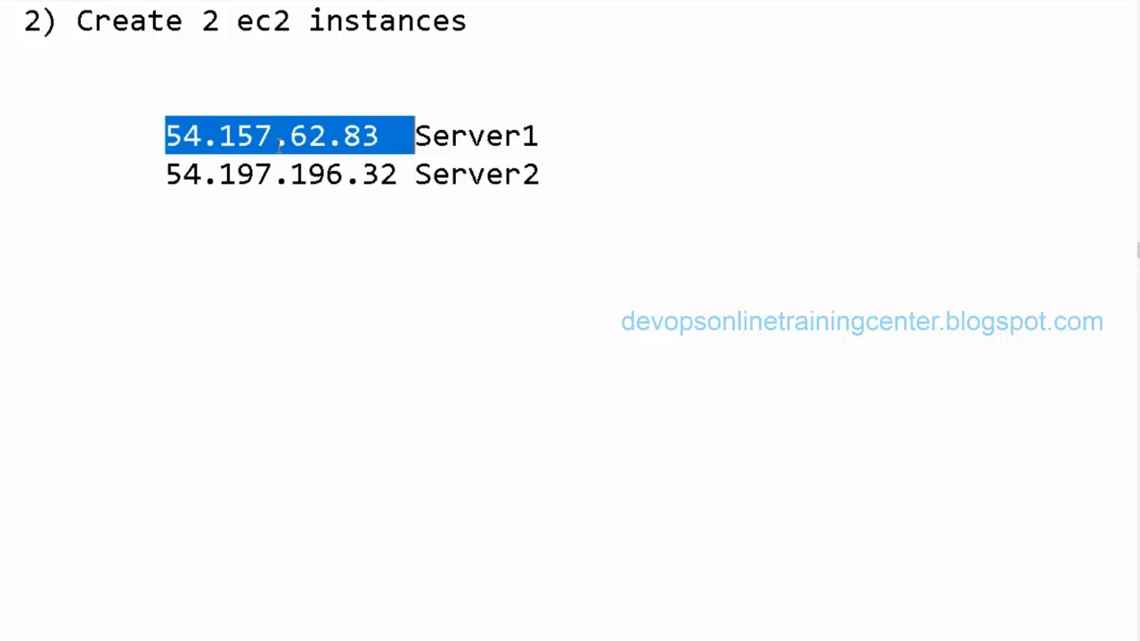
key("alt+Tab")
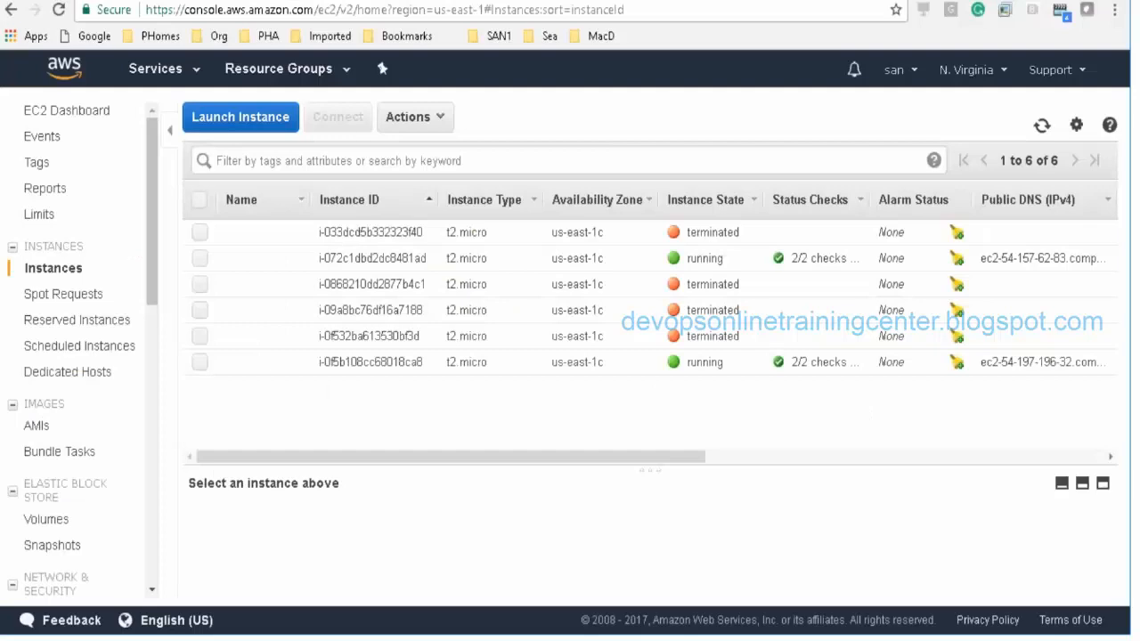
key("ctrl+n")
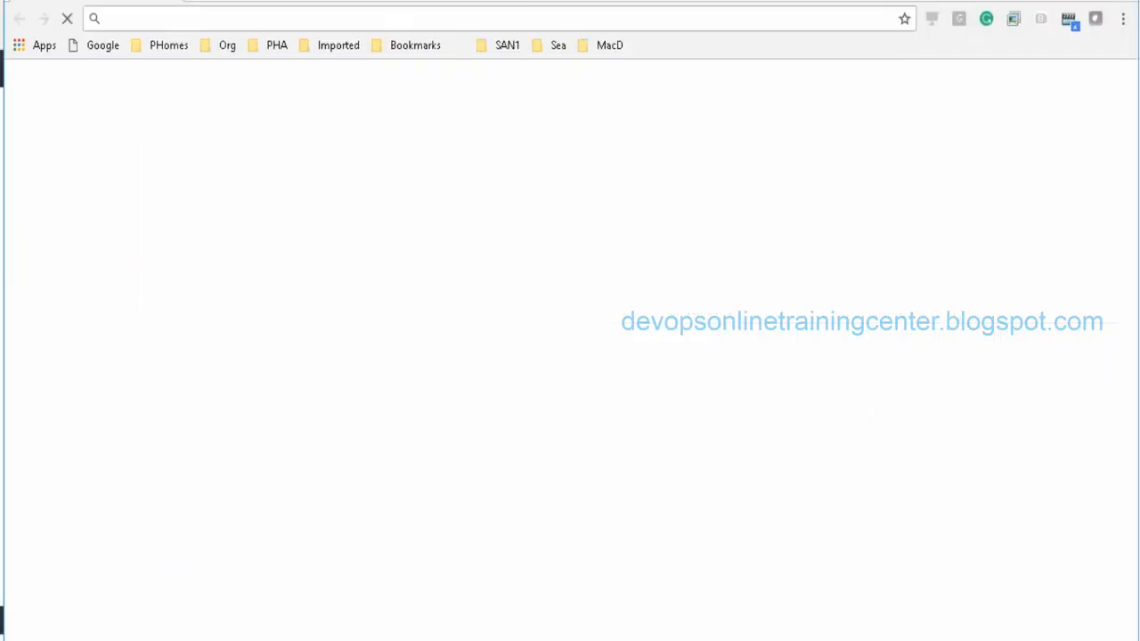
key("ctrl+v")
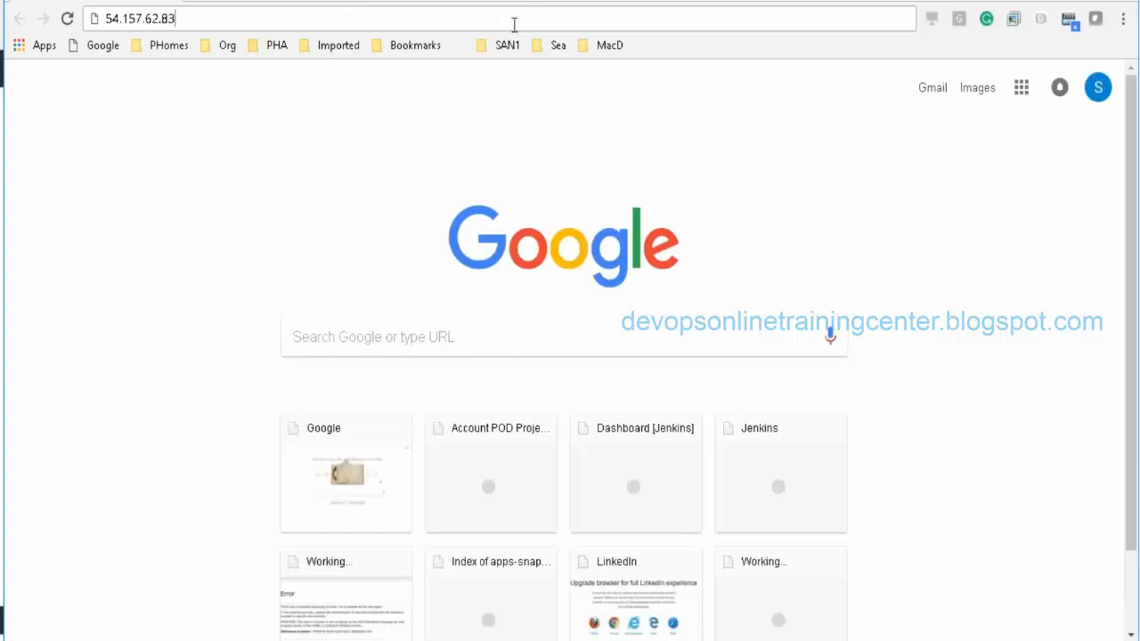
key("Return")
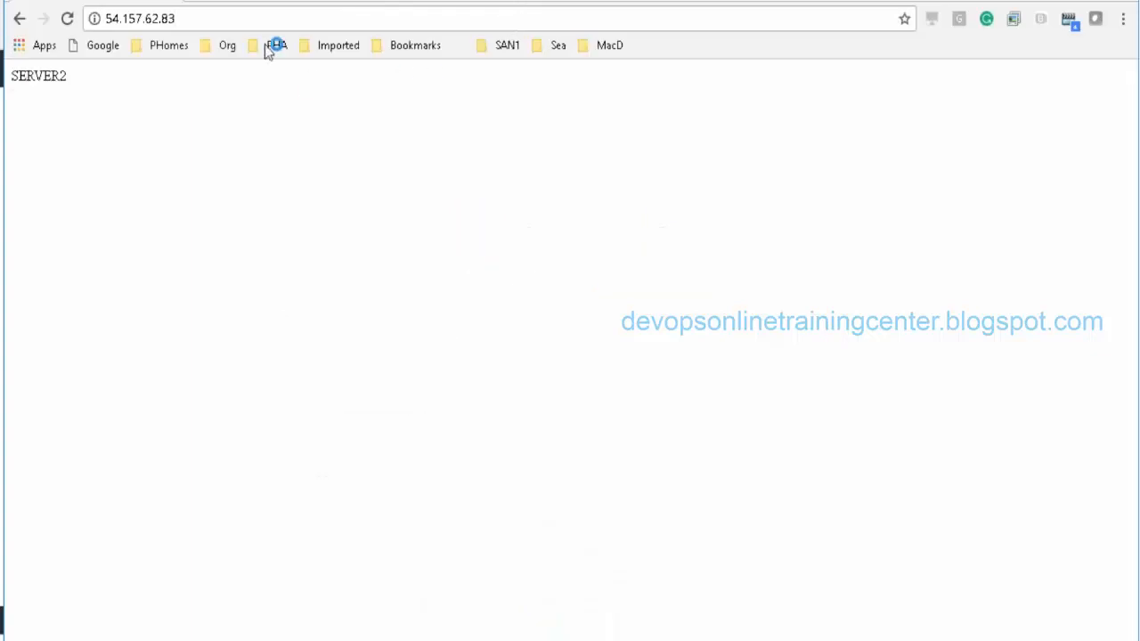
key("alt+Tab")
key("alt+Tab")
double_click(58, 84)
Step: Copy the Server2 address 54.197.196.32 from the Class1-Demo notes and undo the accidental overwriting of it
key("alt+Tab")
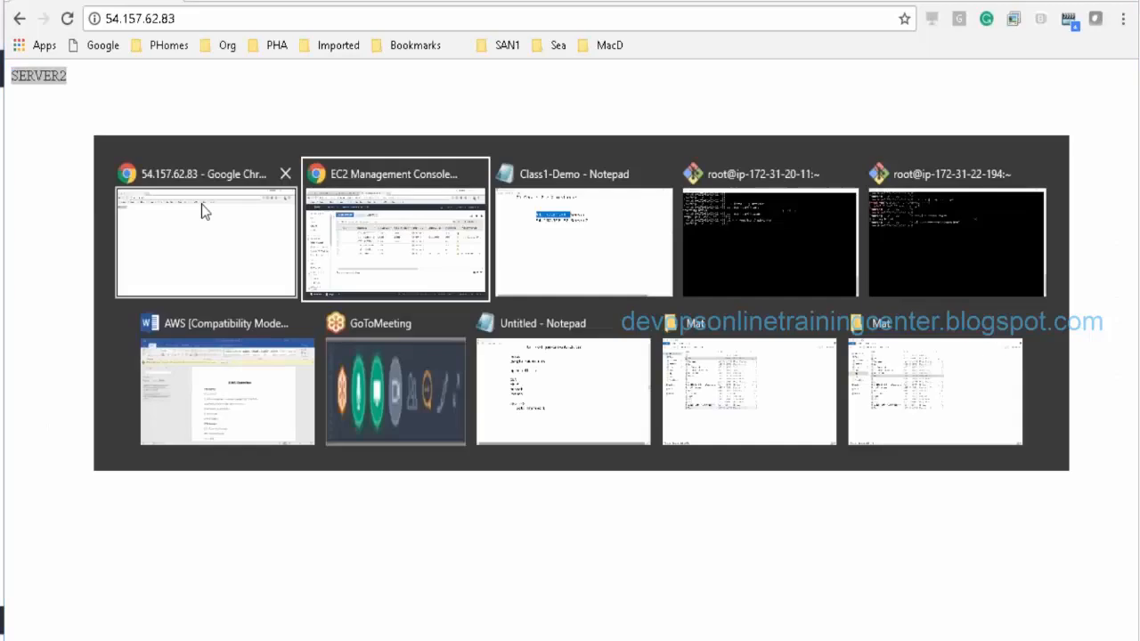
double_click(266, 174)
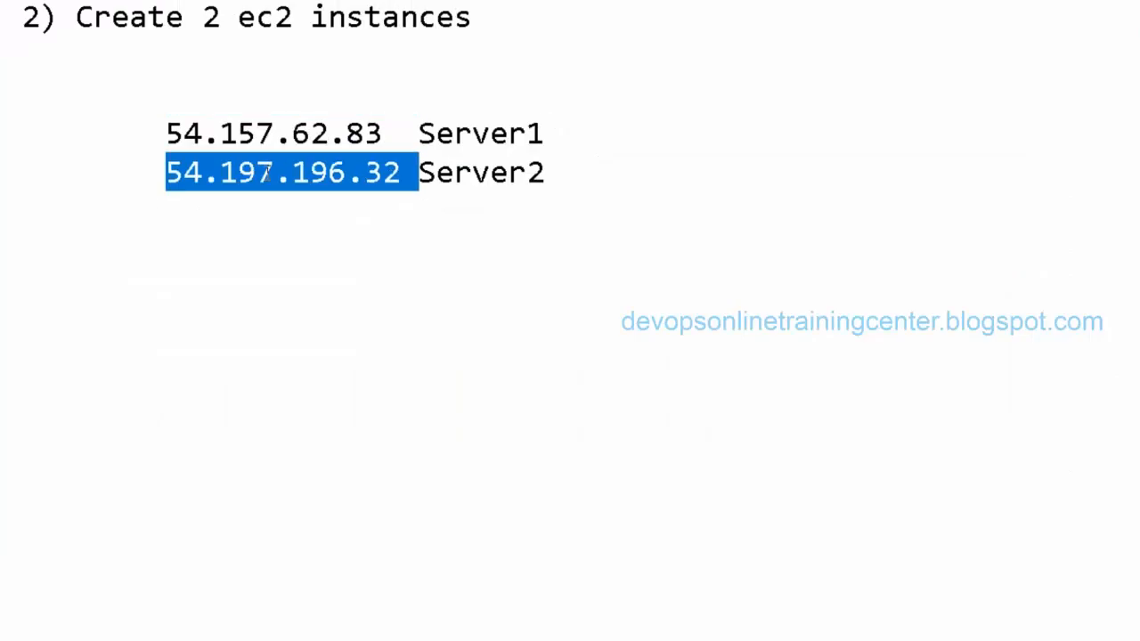
key("Tab")
key("alt+Tab")
key("alt+Tab")
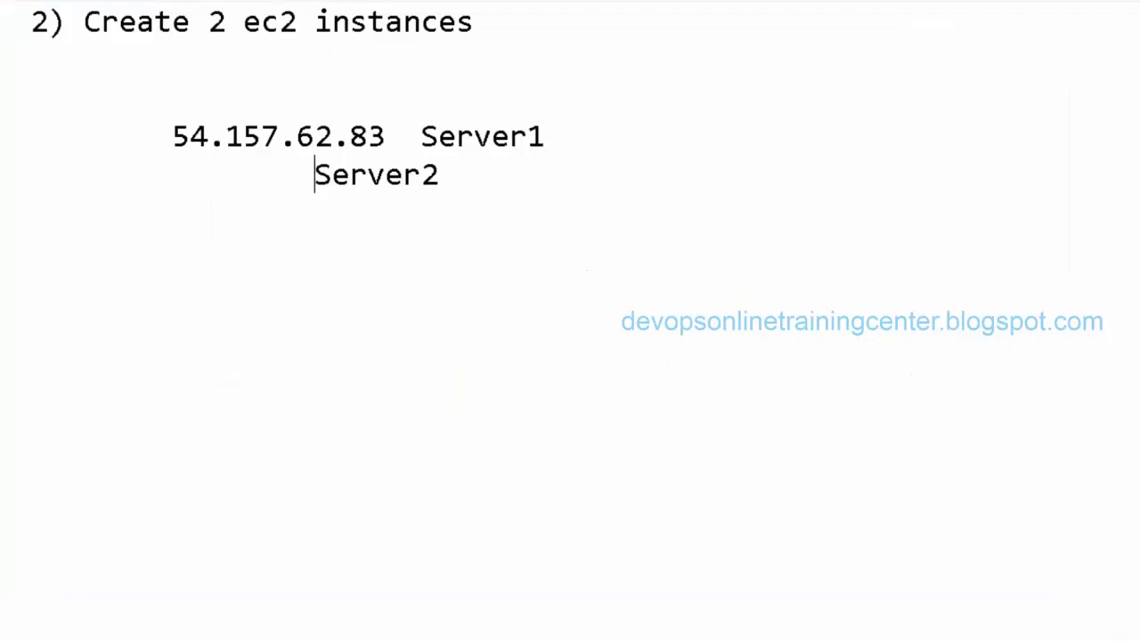
key("ctrl+z")
key("ctrl+z")
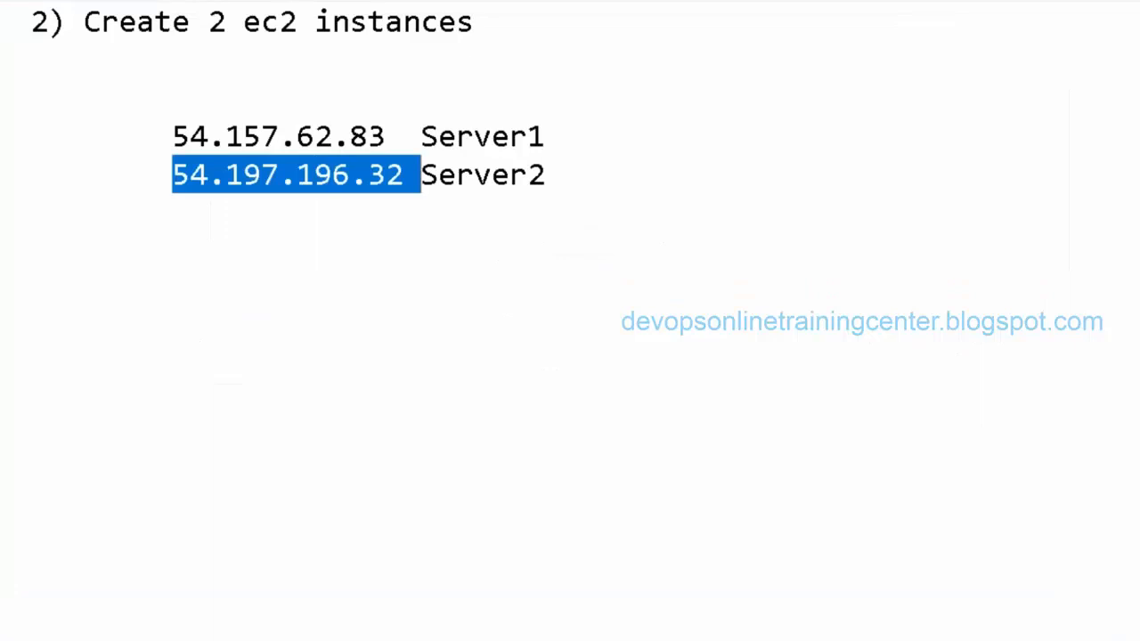
Step: Load 54.197.196.32 in a new tab of the test browser window and compare it with the 54.157.62.83 page
key("alt+Tab")
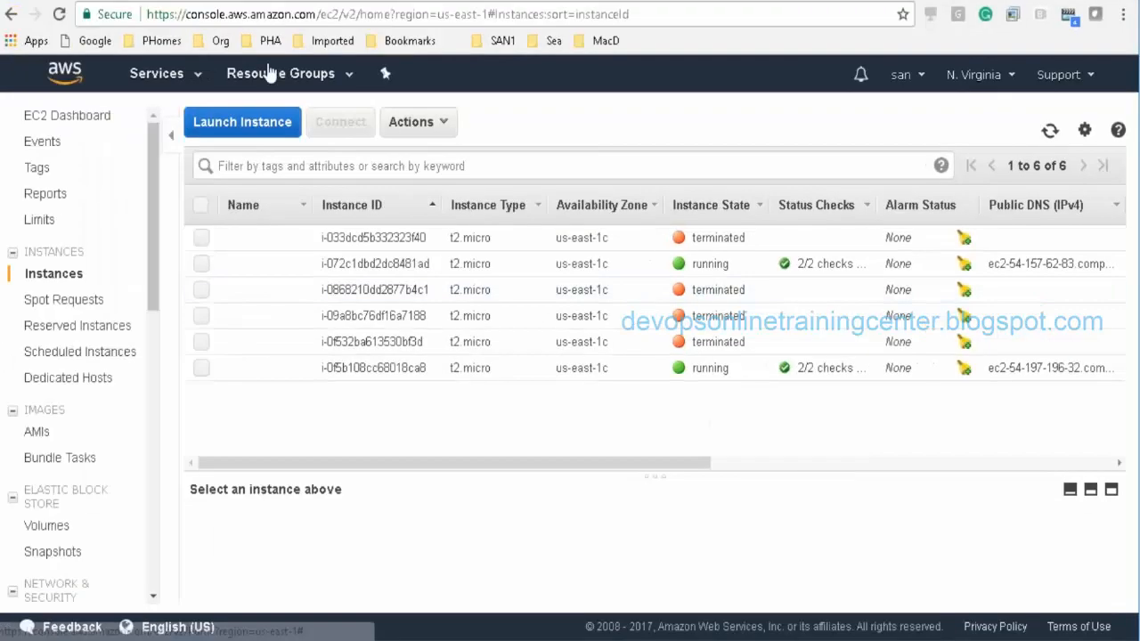
key("alt+Tab")
key("Tab")
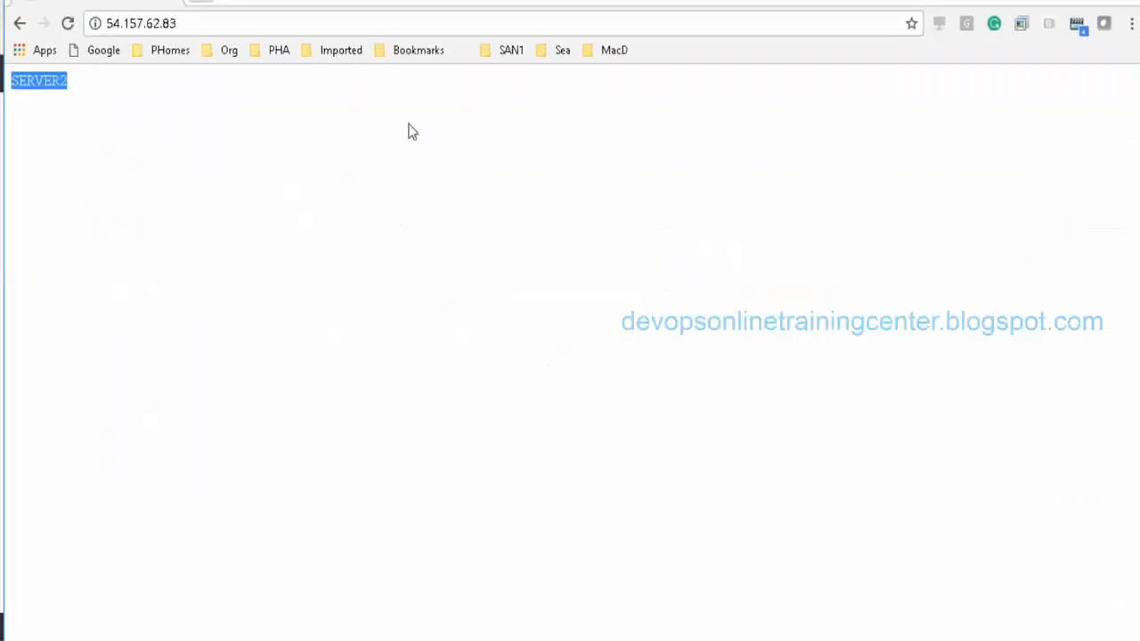
key("ctrl+t")
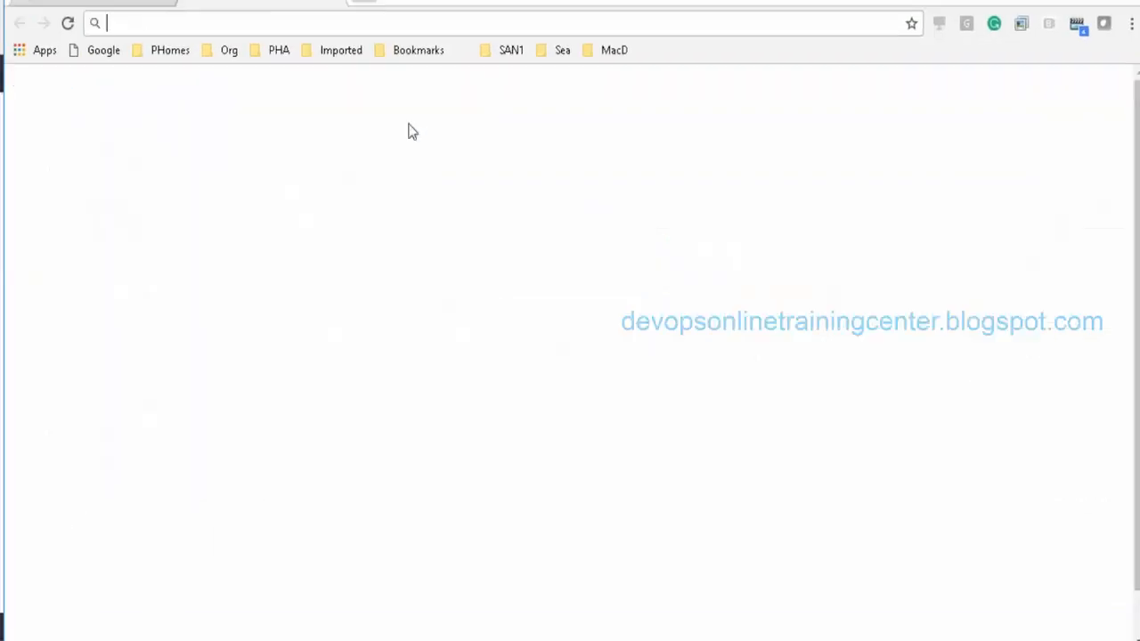
type("54.197.196.32")
key("Return")
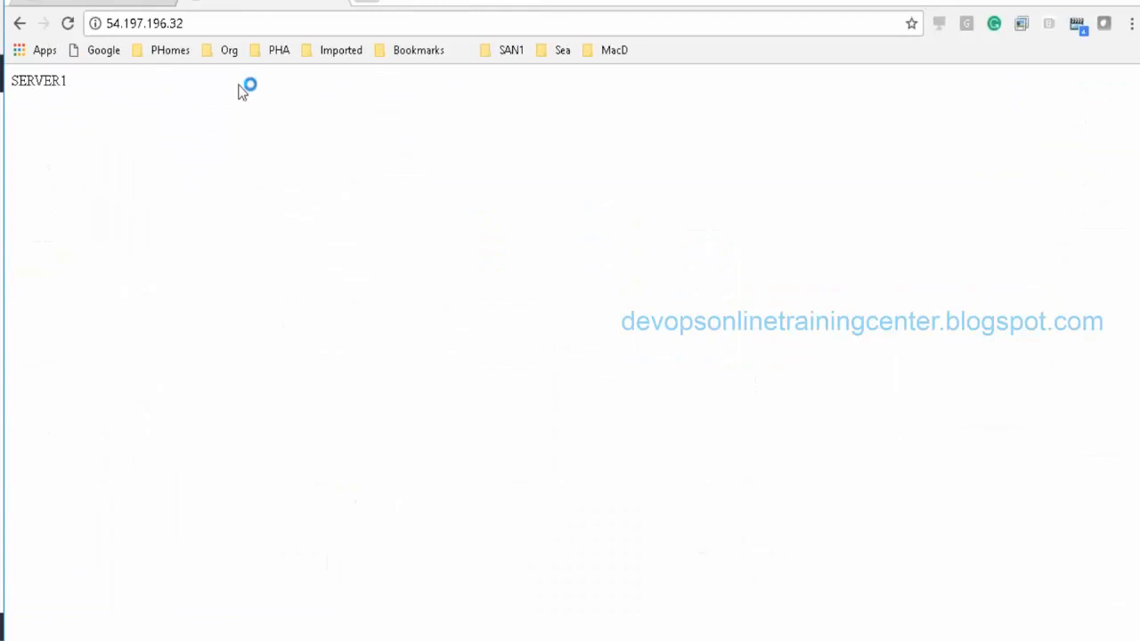
key("ctrl+Tab")
key("ctrl+Tab")
Step: Switch back to the EC2 Management Console window and open the Load Balancers list
mouse_move(249, 636)
mouse_move(164, 638)
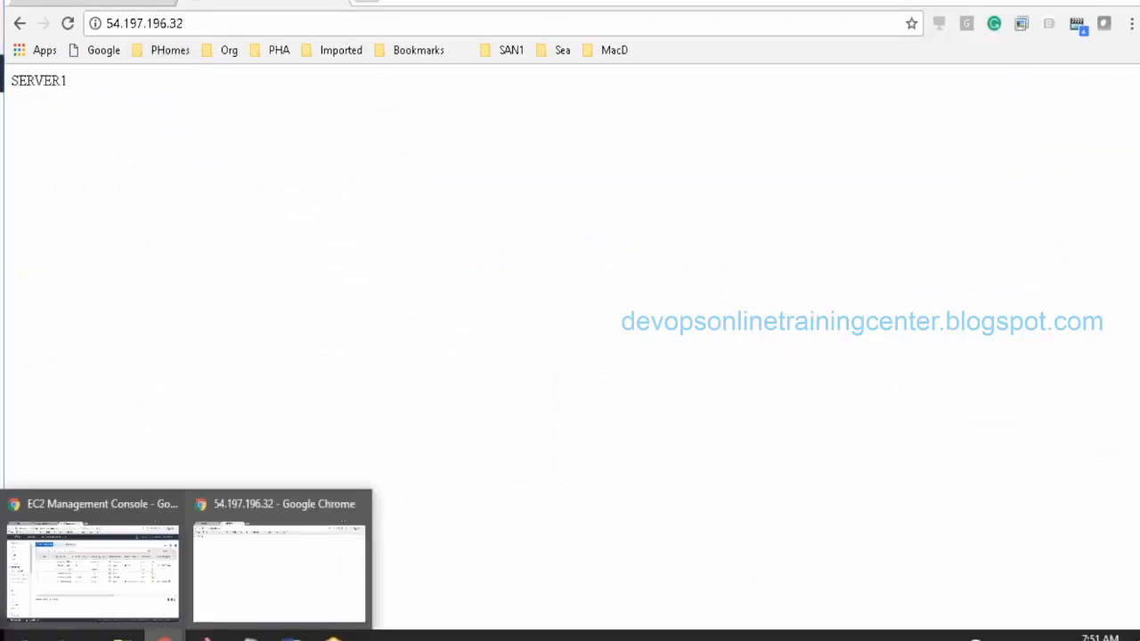
left_click(129, 586)
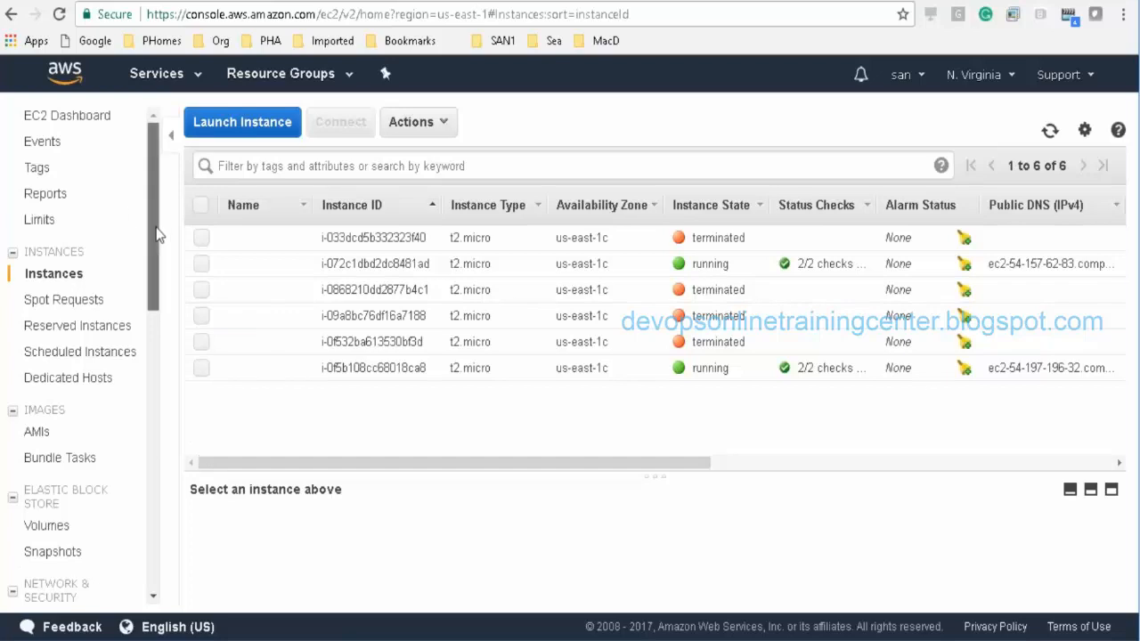
left_click_drag(157, 236, 149, 366)
left_click(66, 380)
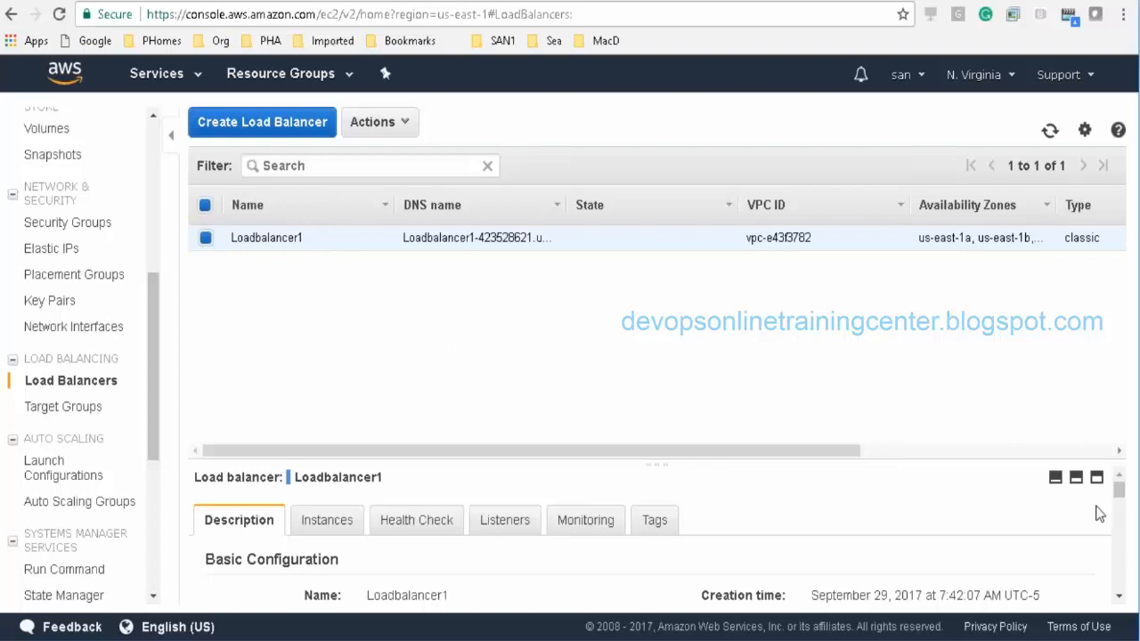
Step: Review Loadbalancer1's instances and availability zones, its health check settings, and the security section of its description
left_click(328, 524)
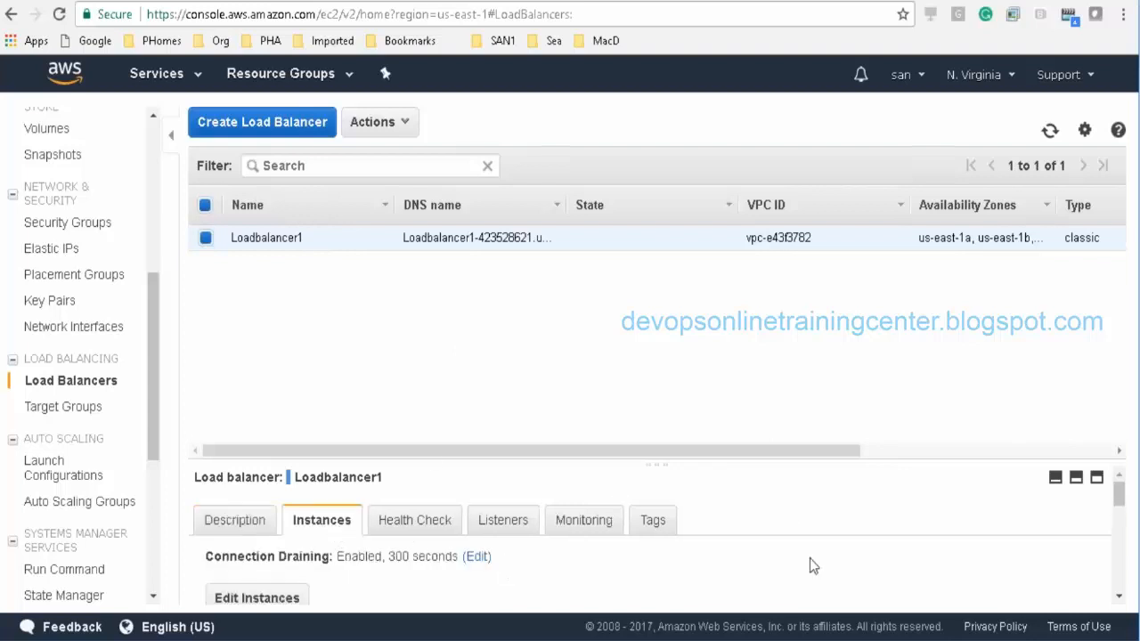
left_click_drag(1119, 492, 1124, 541)
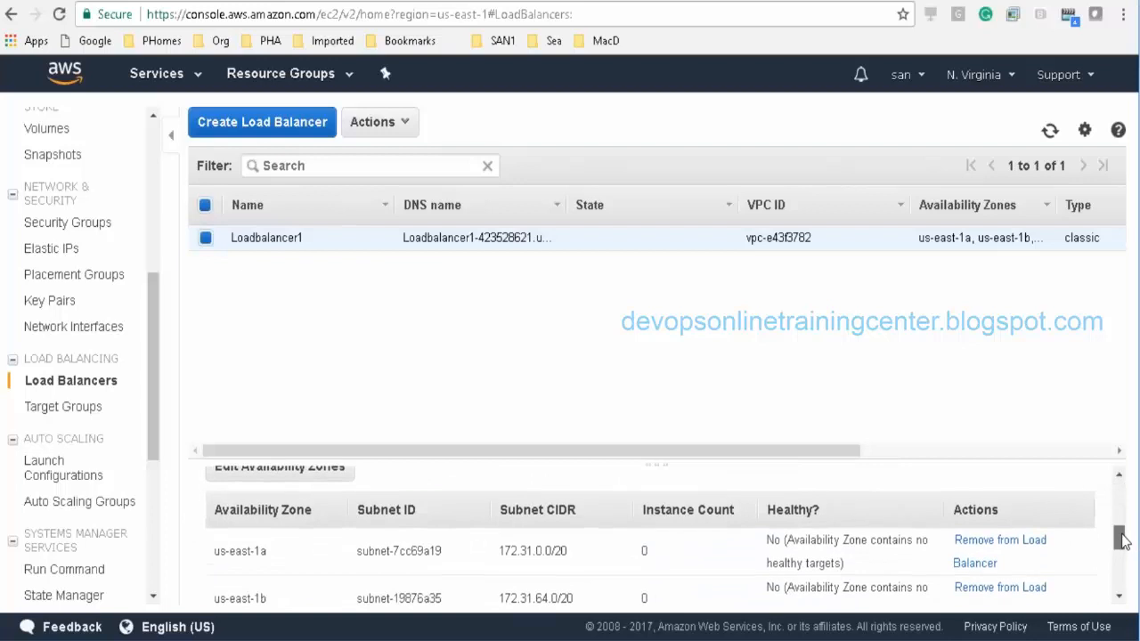
scroll(828, 516, "up", 5)
left_click(435, 537)
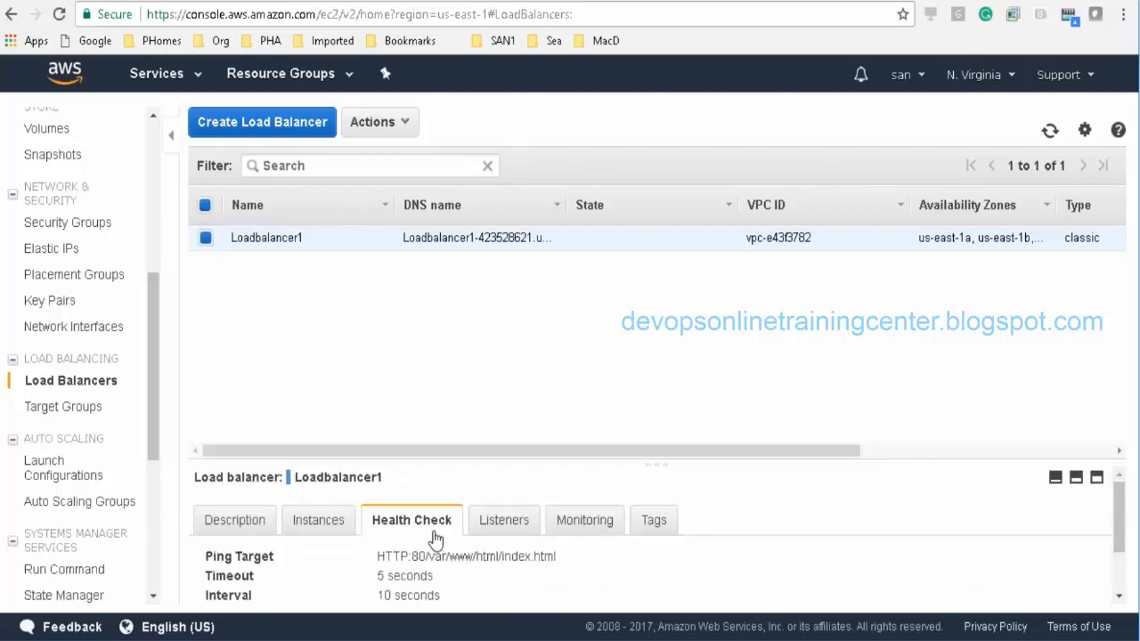
mouse_move(1120, 519)
left_mouse_down()
mouse_move(1122, 596)
mouse_move(1120, 484)
left_mouse_up()
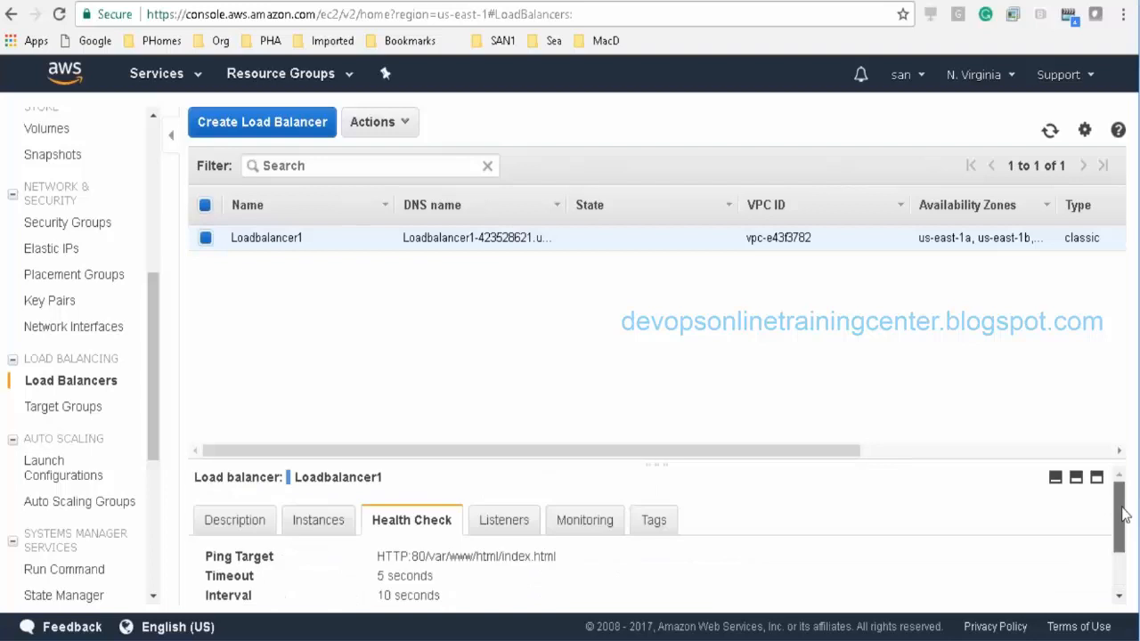
left_click(242, 523)
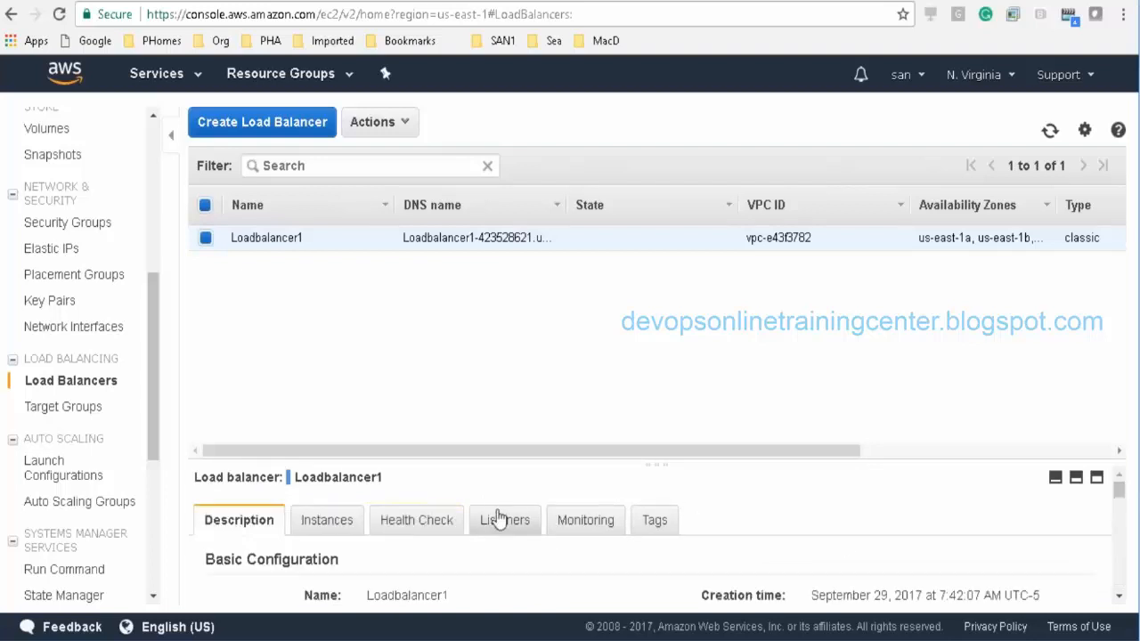
left_click_drag(1115, 488, 1124, 554)
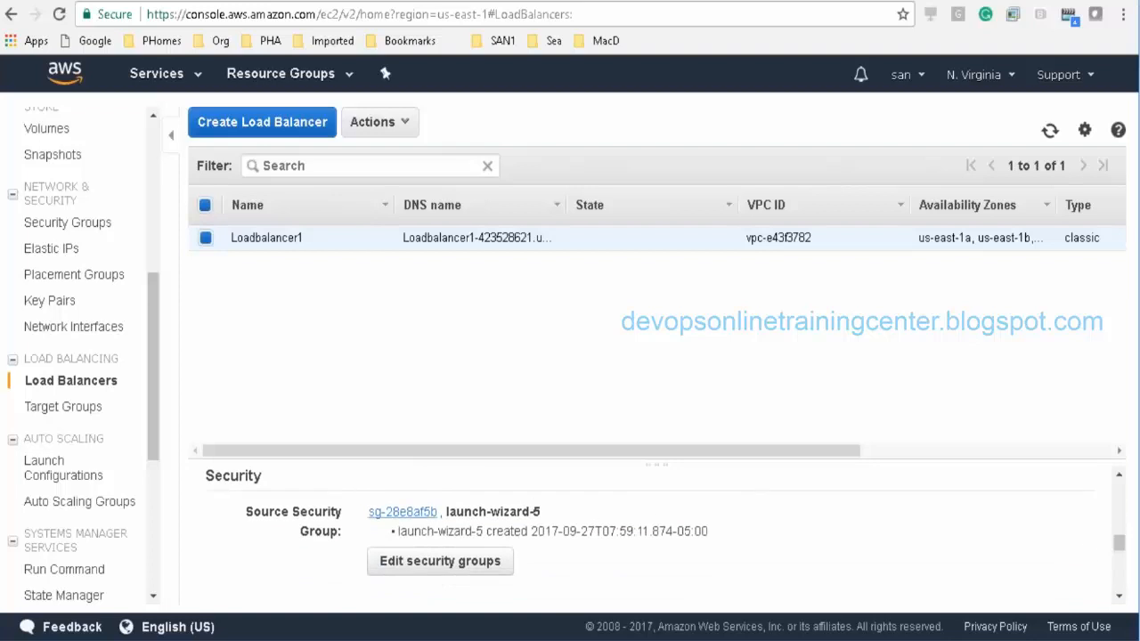
Step: Open the load balancer's source security group sg-28e8af5b and examine its inbound and outbound rules
left_click(403, 511)
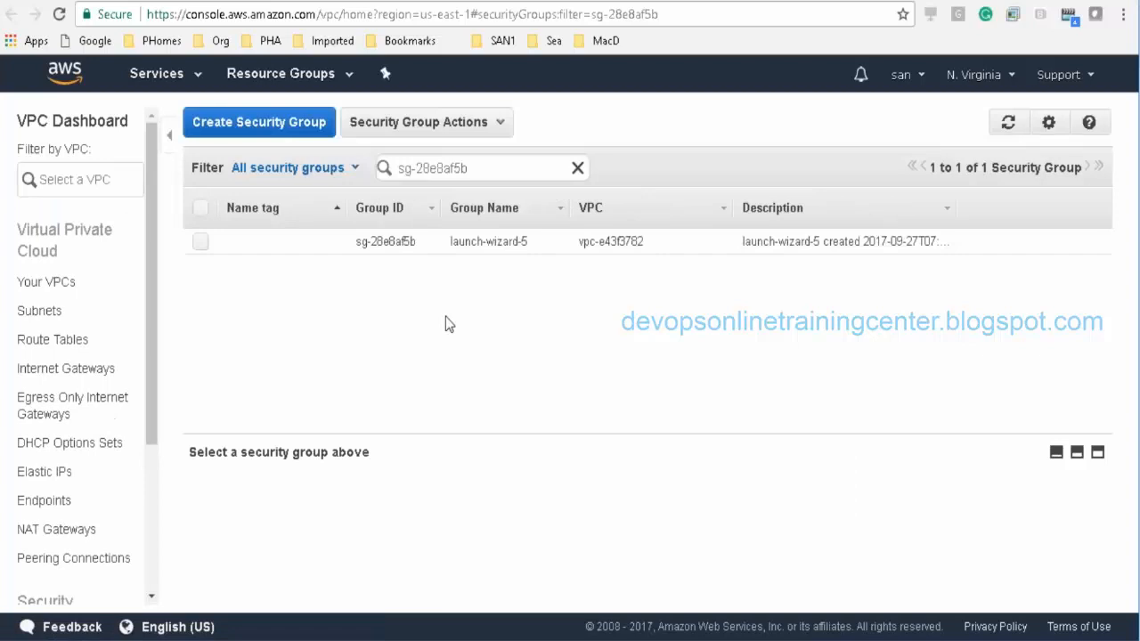
left_click(199, 244)
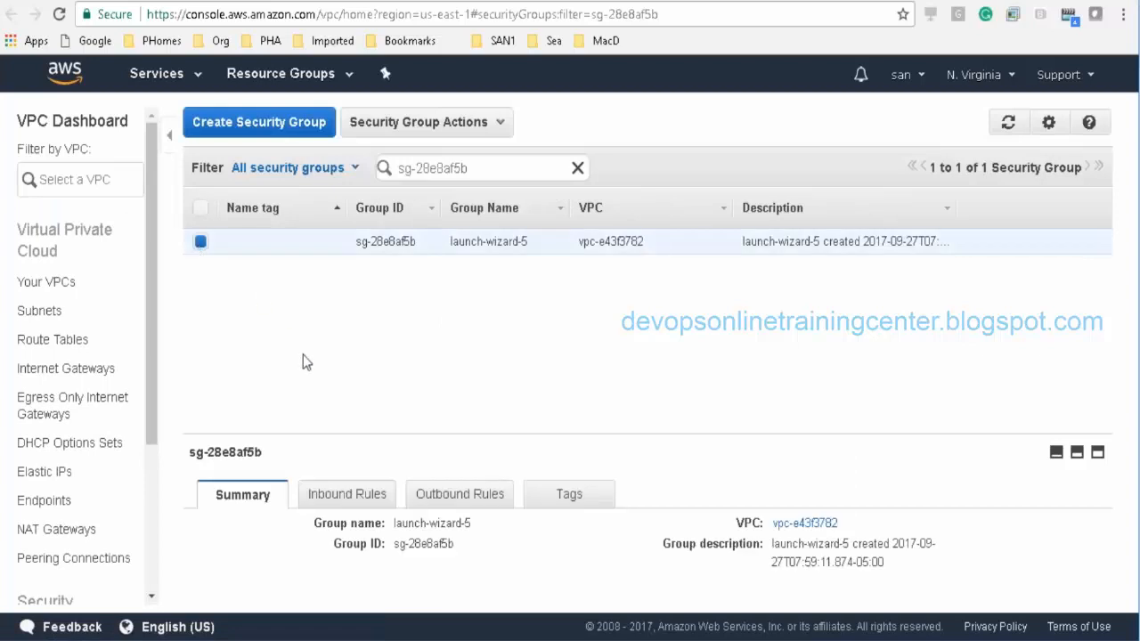
left_click(370, 493)
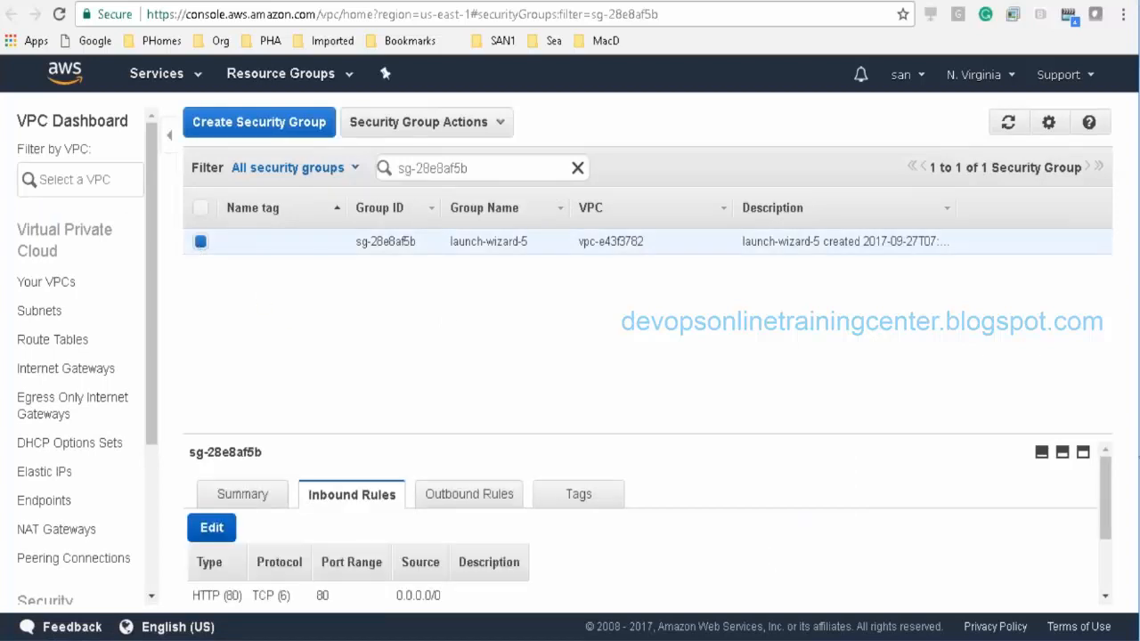
mouse_move(1111, 495)
left_mouse_down()
mouse_move(1110, 560)
mouse_move(1111, 471)
mouse_move(1120, 474)
left_mouse_up()
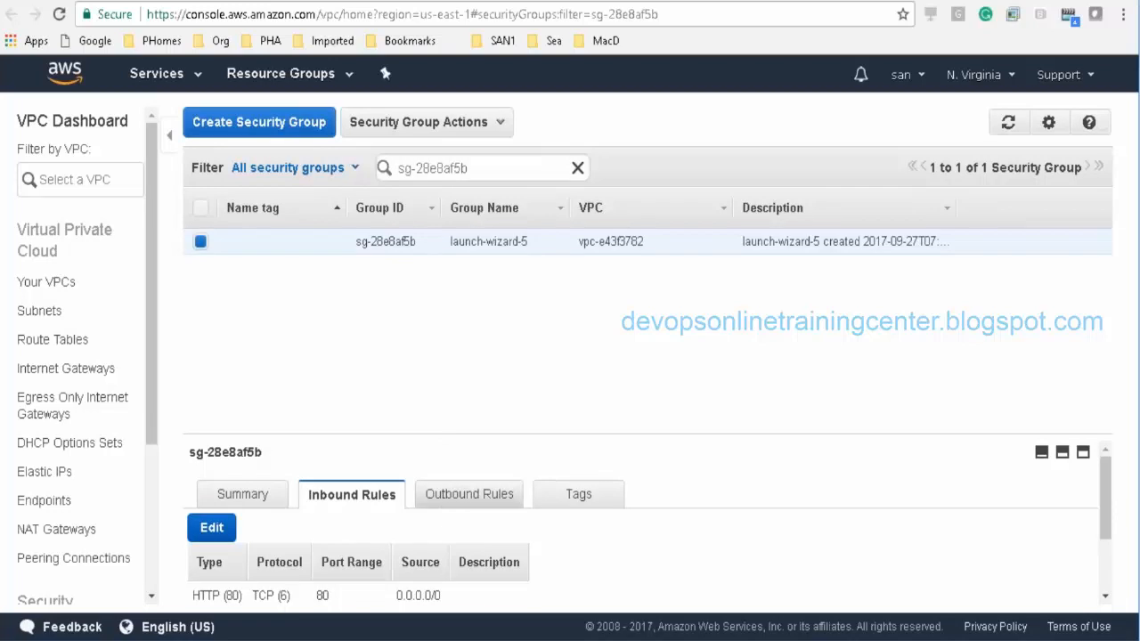
left_click(450, 500)
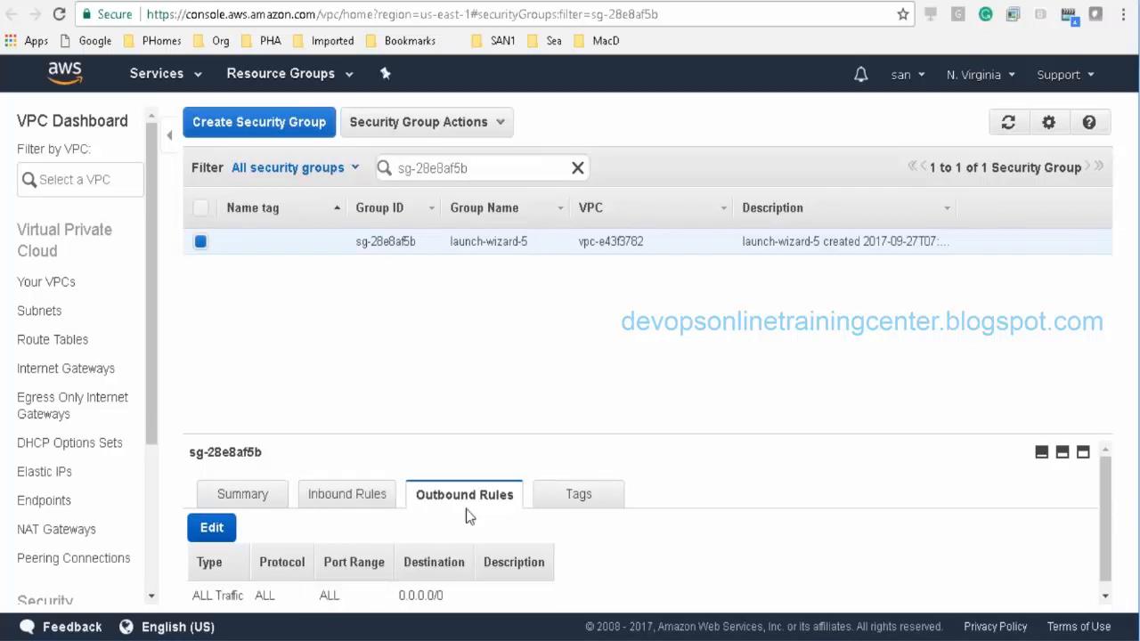
scroll(1107, 517, "down", 1)
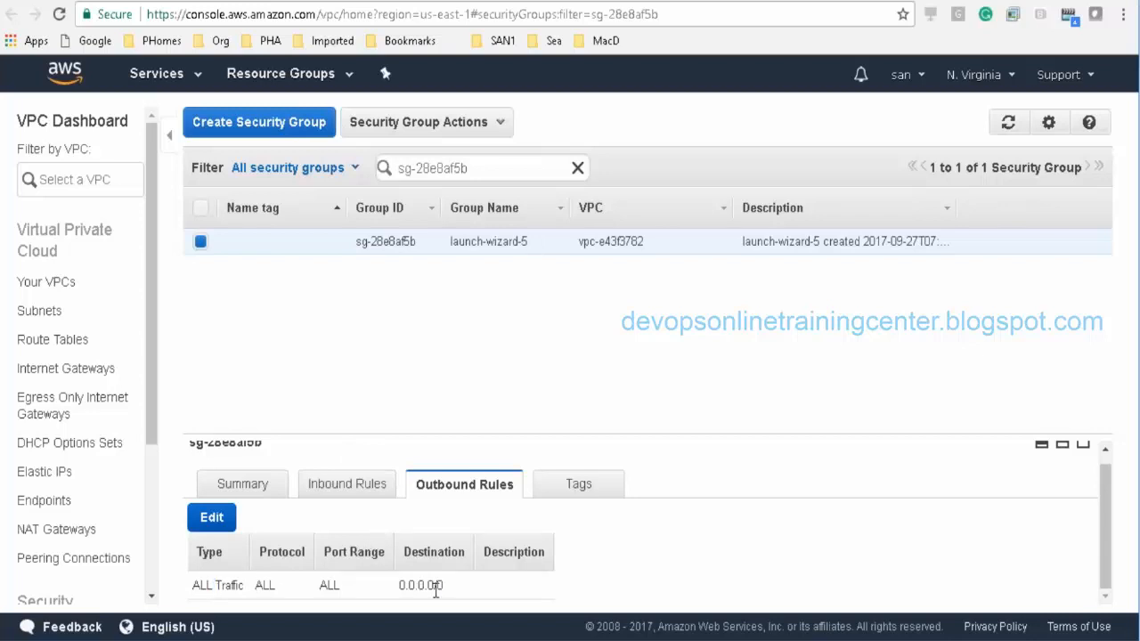
left_click(360, 490)
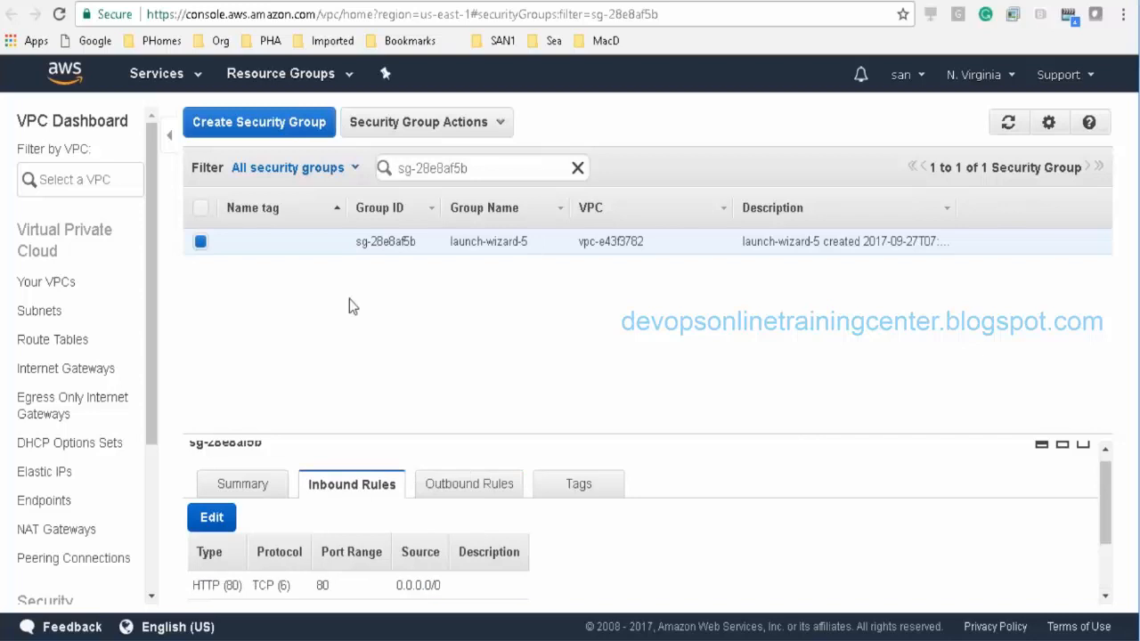
Step: Deselect the security group and return from the VPC console to the EC2 Dashboard
left_click(199, 242)
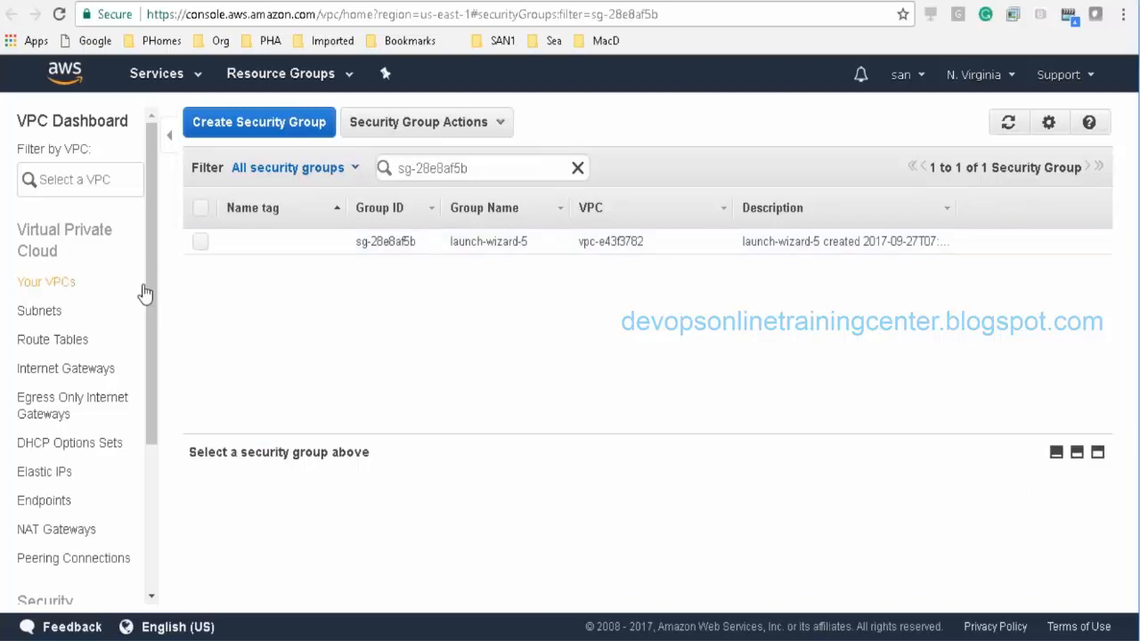
scroll(161, 348, "down", 2)
left_click_drag(163, 359, 158, 474)
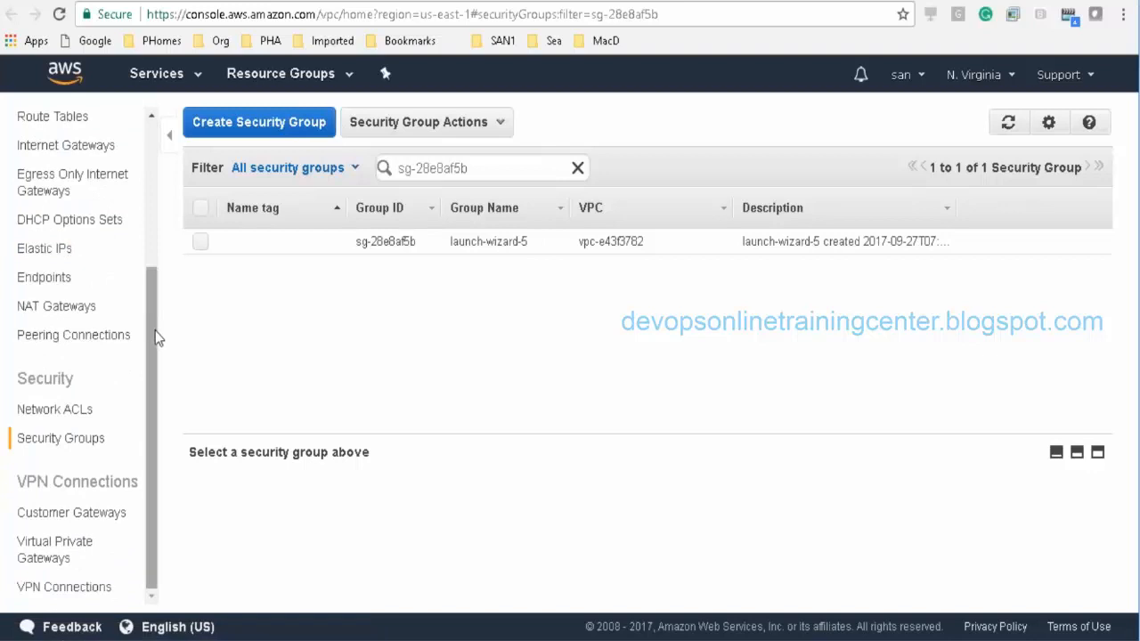
left_click_drag(155, 330, 151, 182)
scroll(150, 181, "up", 1)
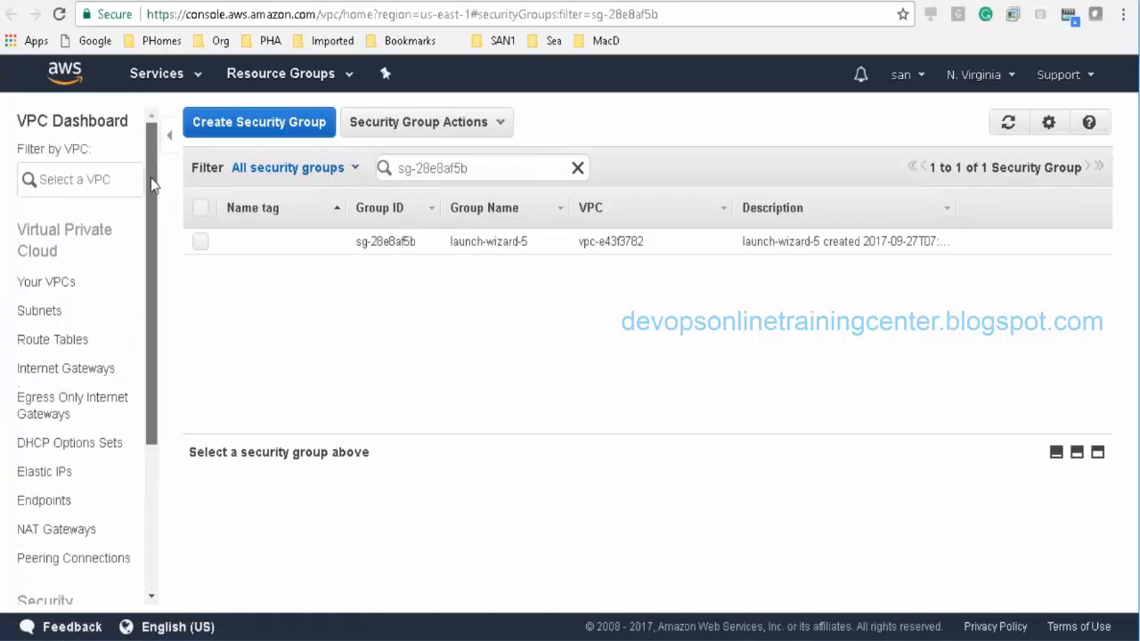
left_click(172, 80)
left_click(262, 223)
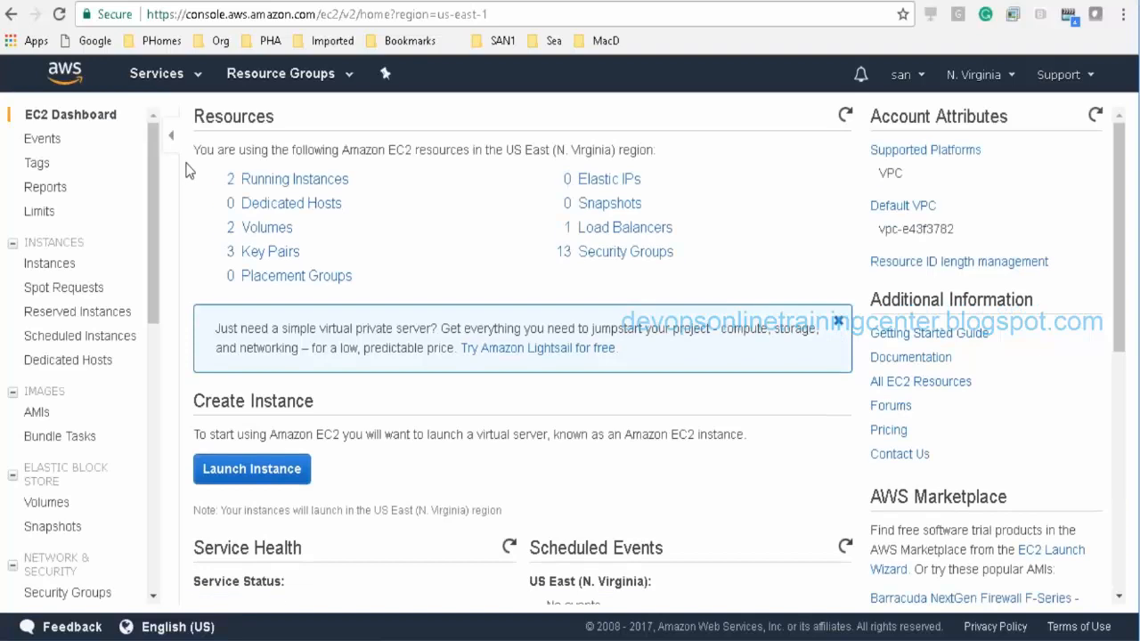
scroll(146, 212, "down", 4)
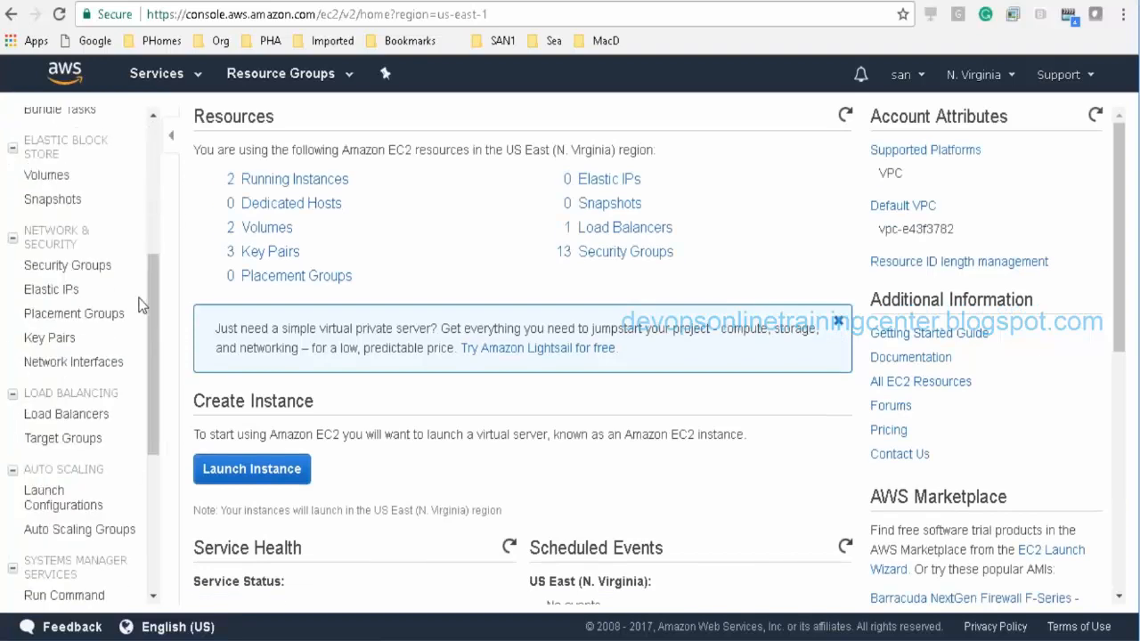
Step: Open the Load Balancers list, start editing Loadbalancer1's instances, and select both running instances
left_click(94, 417)
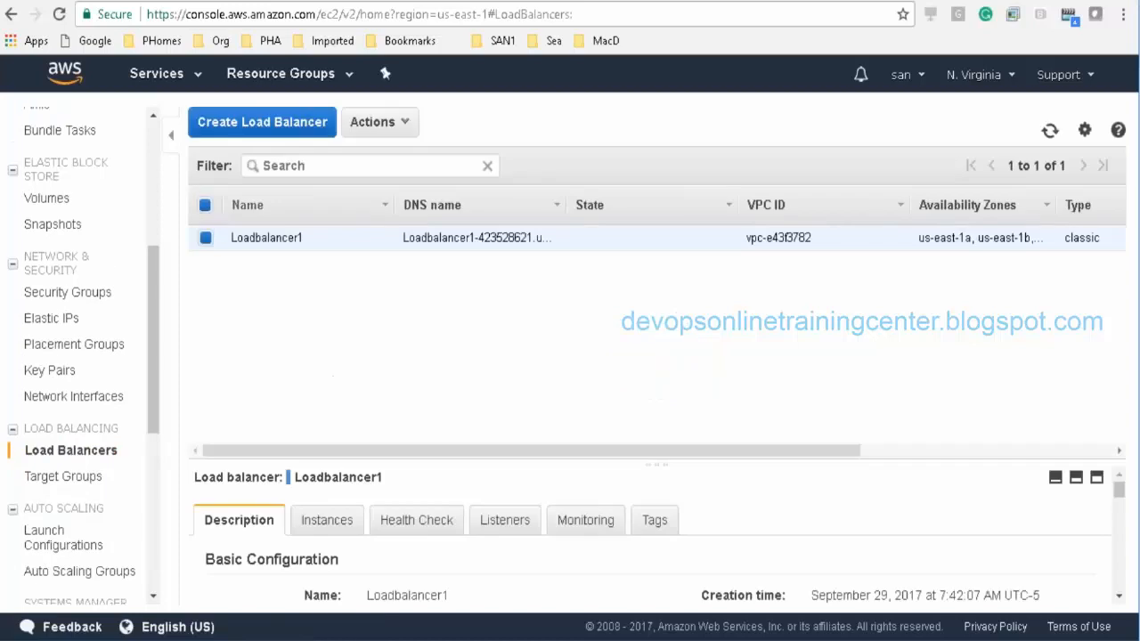
left_click(326, 520)
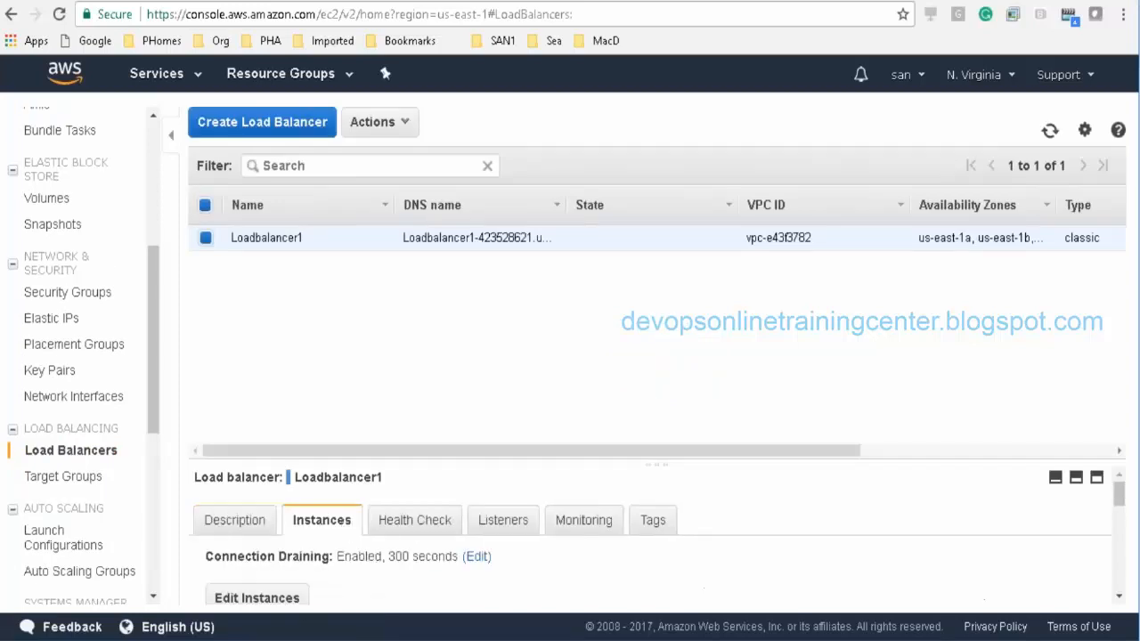
scroll(1120, 503, "down", 1)
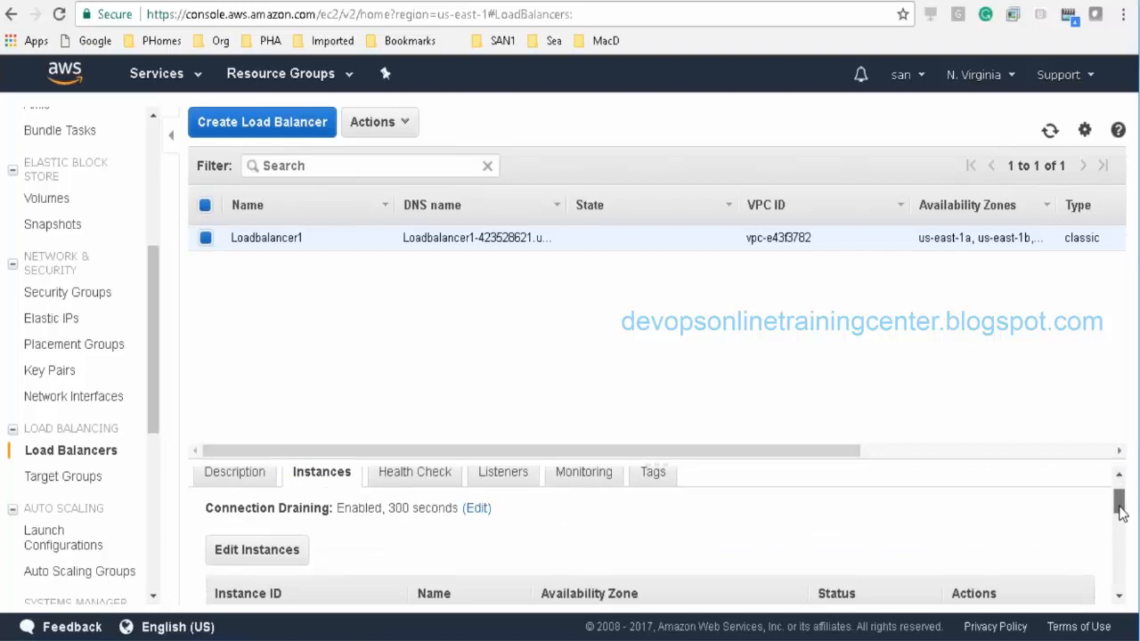
left_click(283, 533)
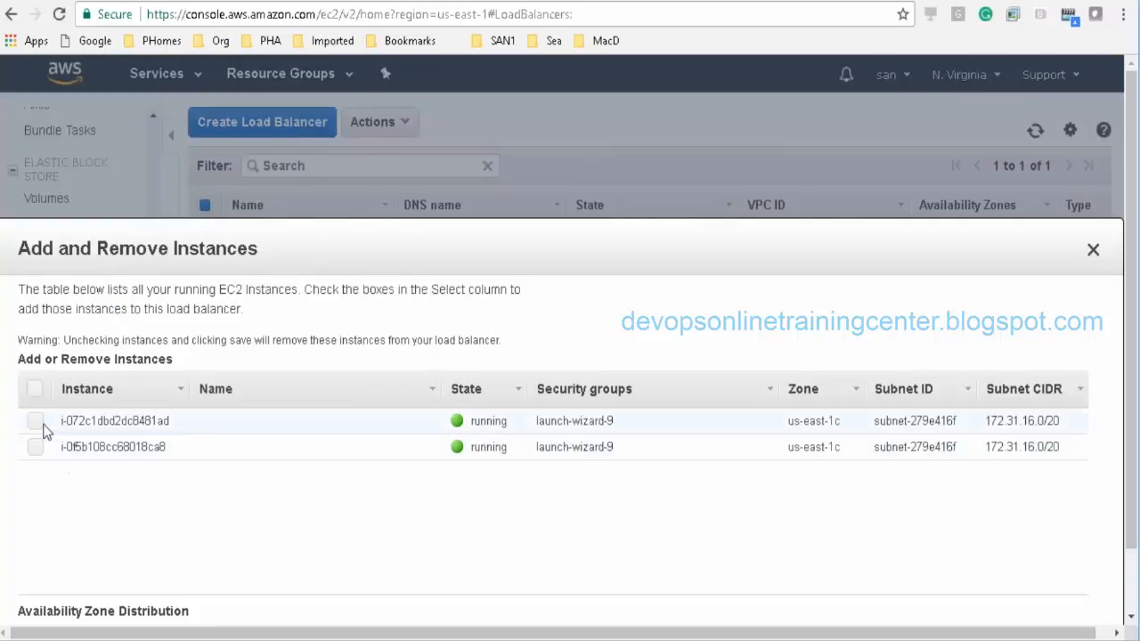
left_click(36, 388)
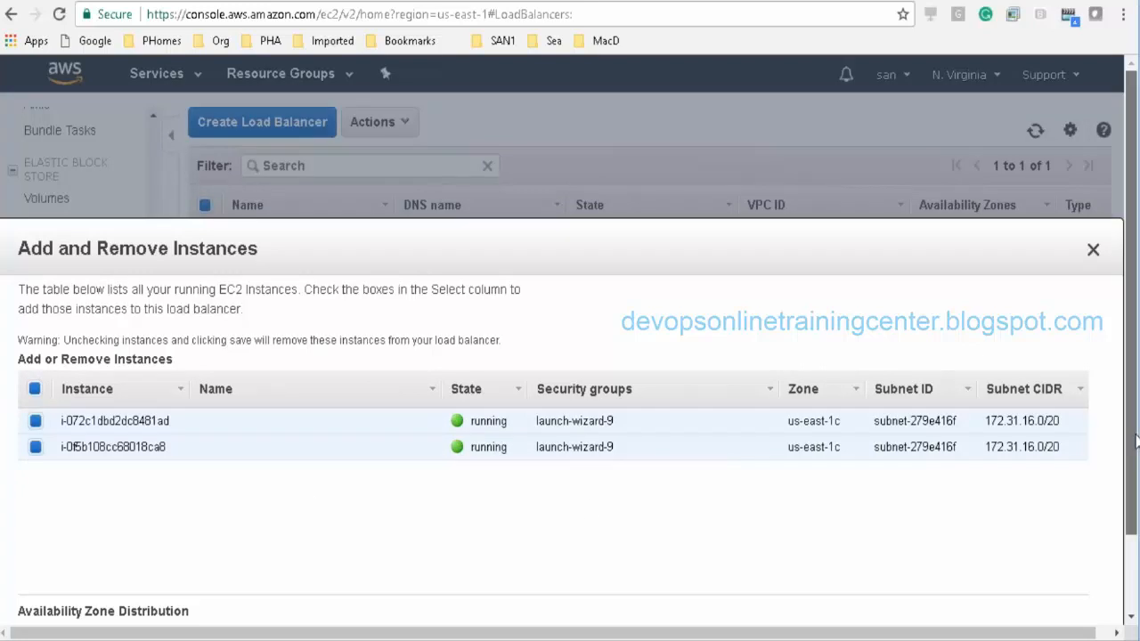
scroll(1134, 412, "down", 2)
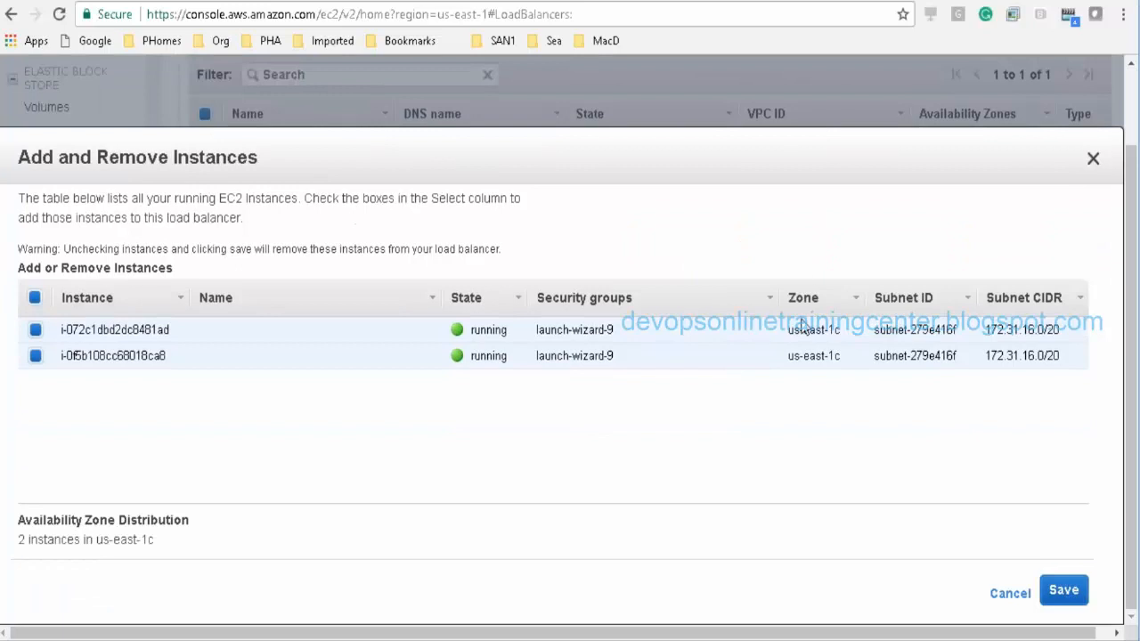
Step: Check the availability zone of each selected instance and save the load balancer's instance selection
left_click_drag(787, 328, 843, 356)
left_click_drag(786, 331, 844, 336)
left_click(843, 334)
left_click_drag(784, 359, 844, 368)
left_click_drag(782, 334, 845, 334)
left_click_drag(786, 360, 861, 360)
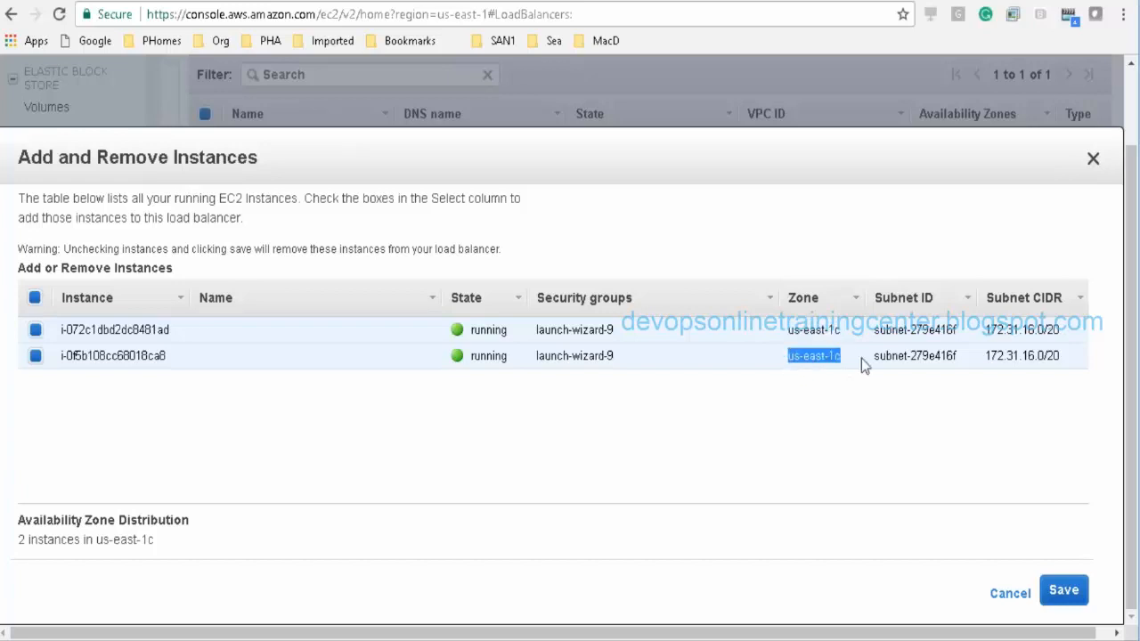
left_click(831, 443)
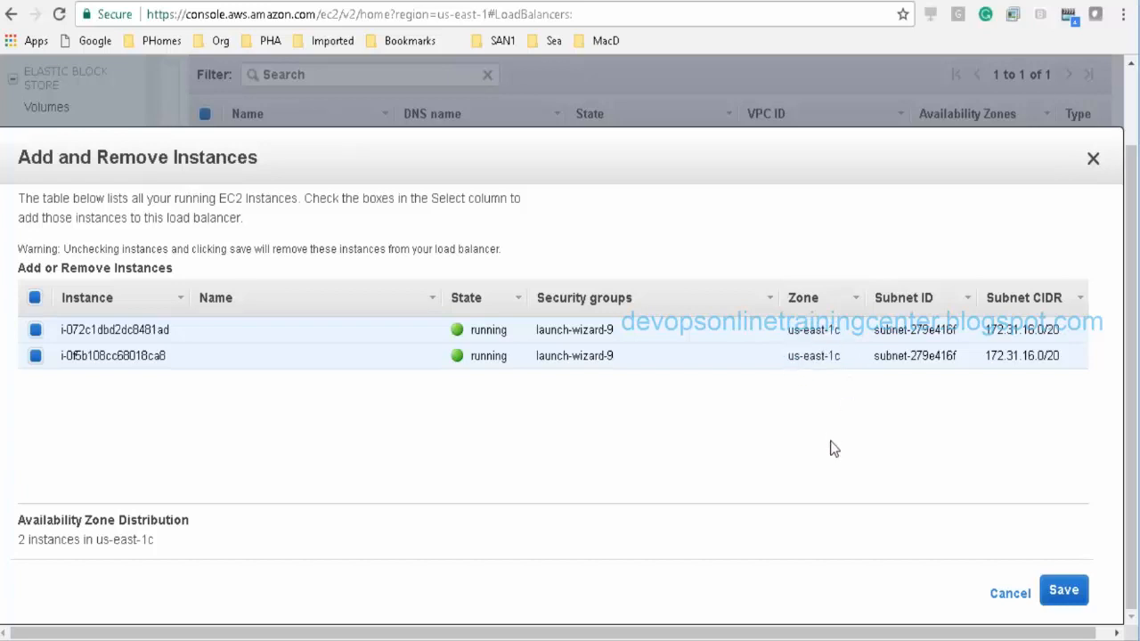
left_click(1064, 591)
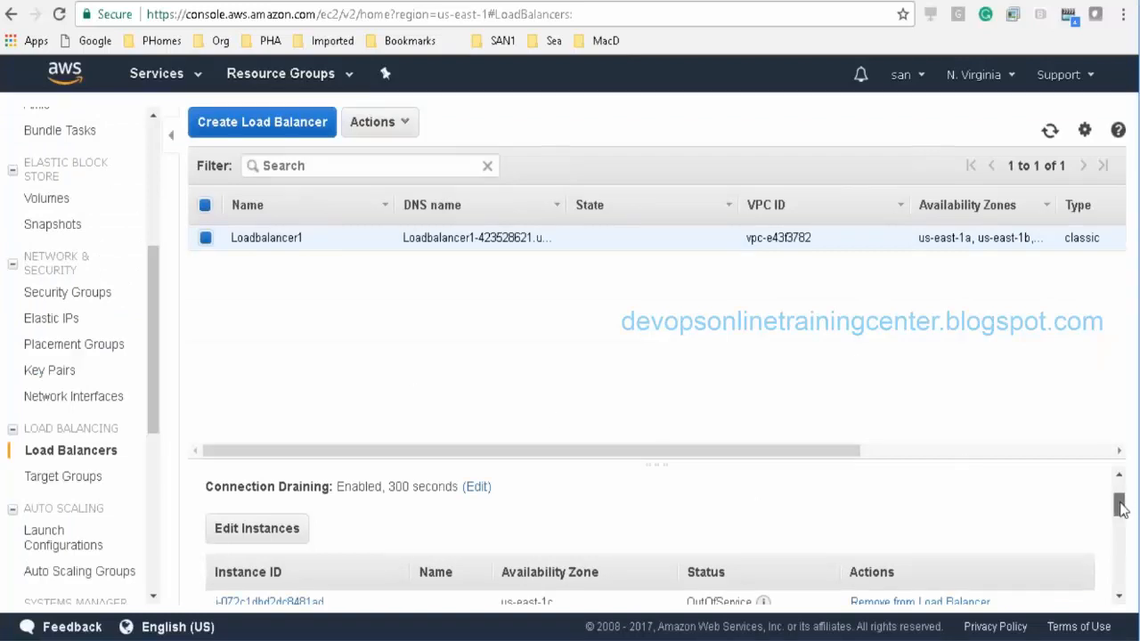
Step: Copy Loadbalancer1's DNS name from its description and load that address in a new browser tab
scroll(1105, 497, "up", 2)
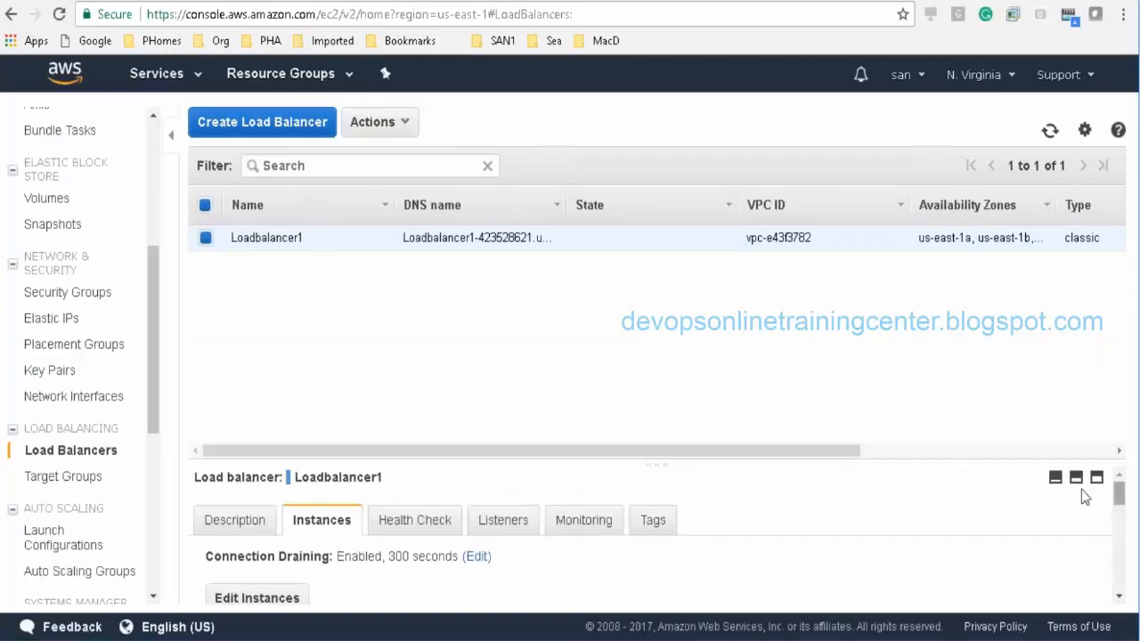
left_click(235, 520)
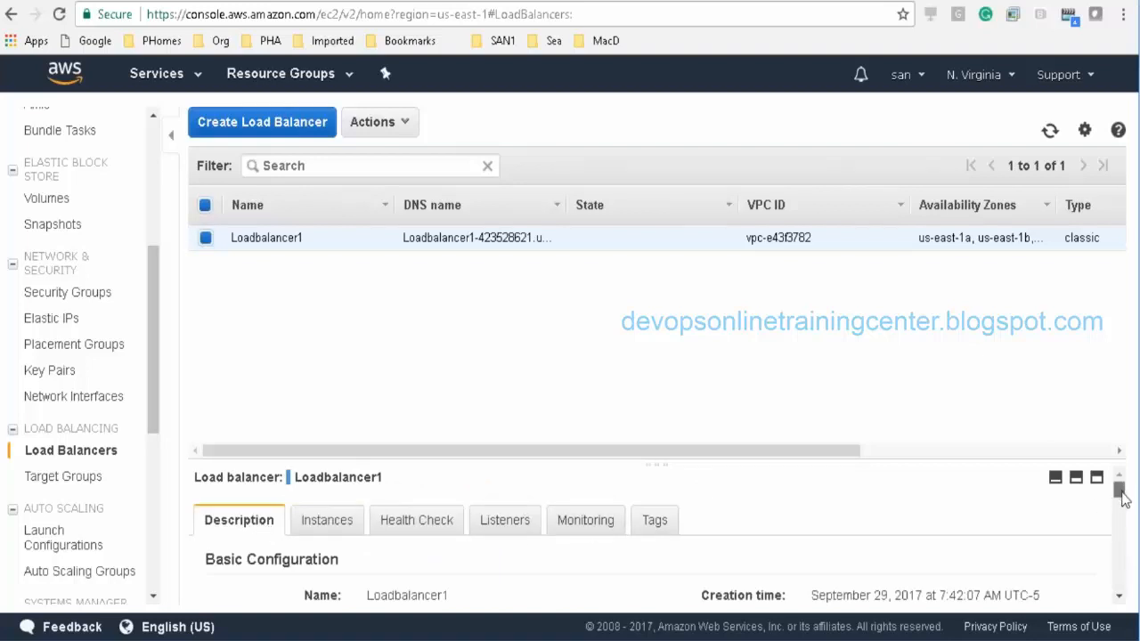
left_click_drag(1118, 491, 1124, 508)
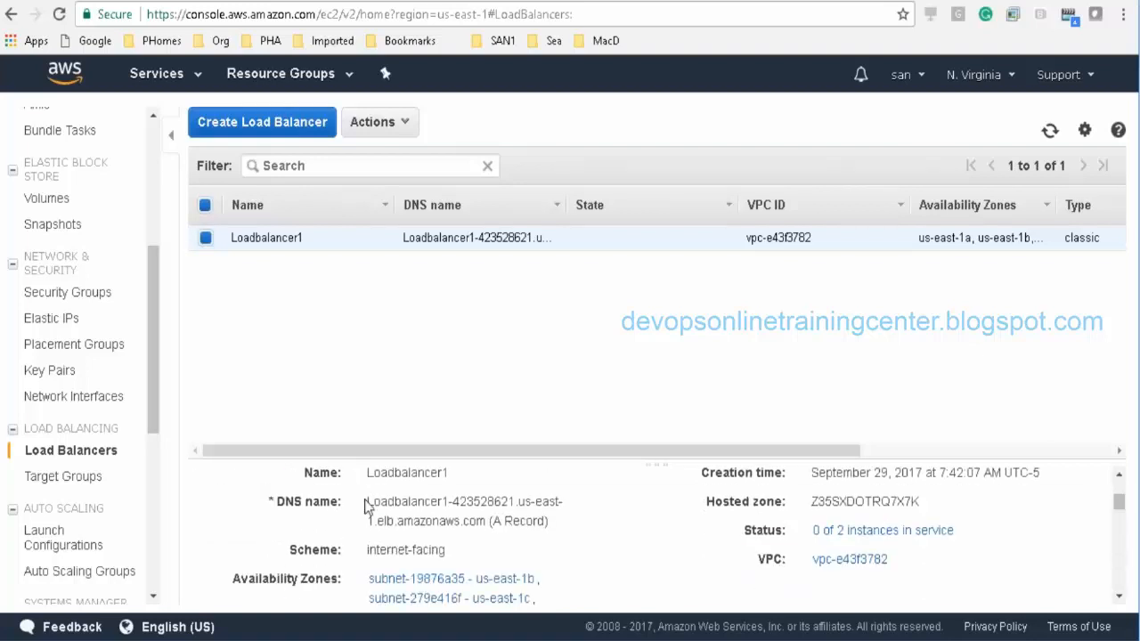
left_click_drag(367, 503, 486, 516)
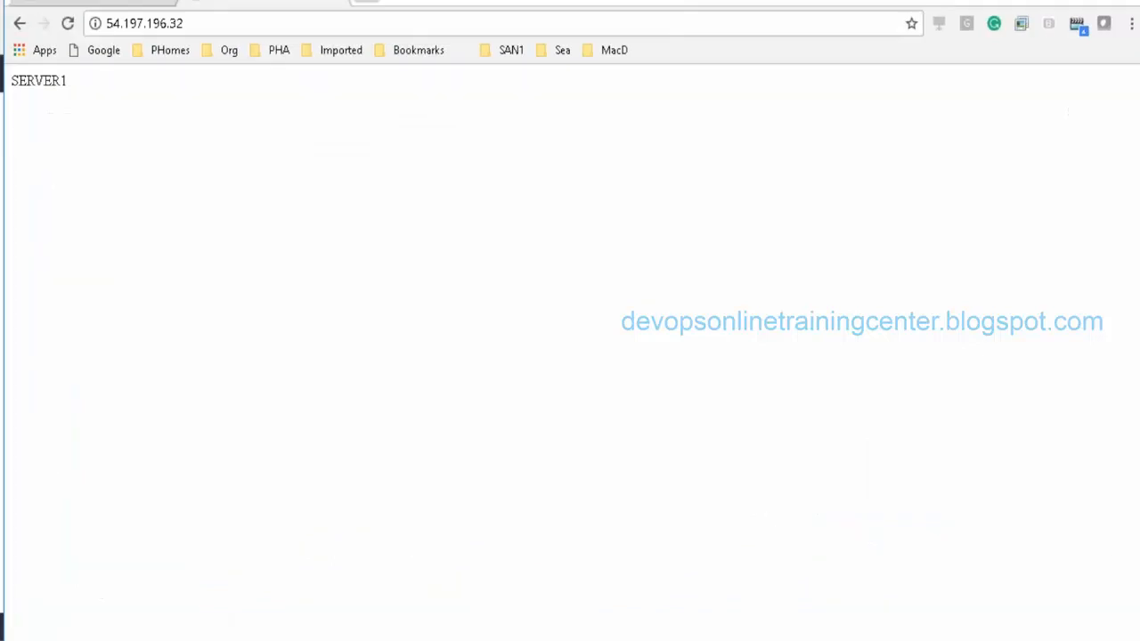
key("ctrl+t")
type("loadbalancer1-423528621.us-east-1.elb.amazonaws.com")
key("Return")
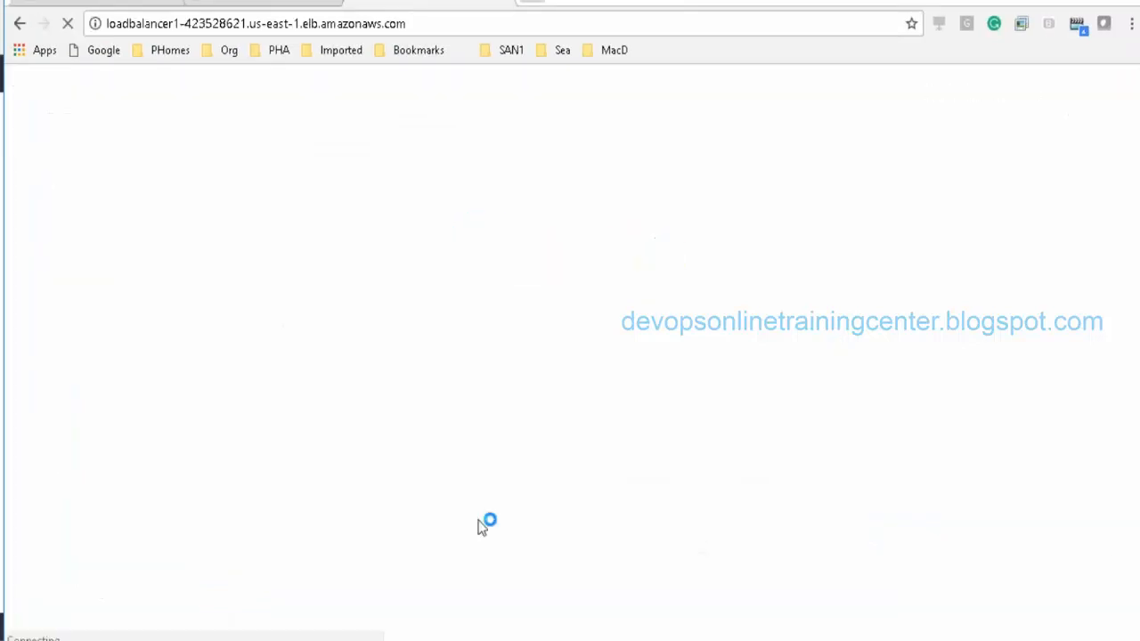
left_click(428, 23)
key("Return")
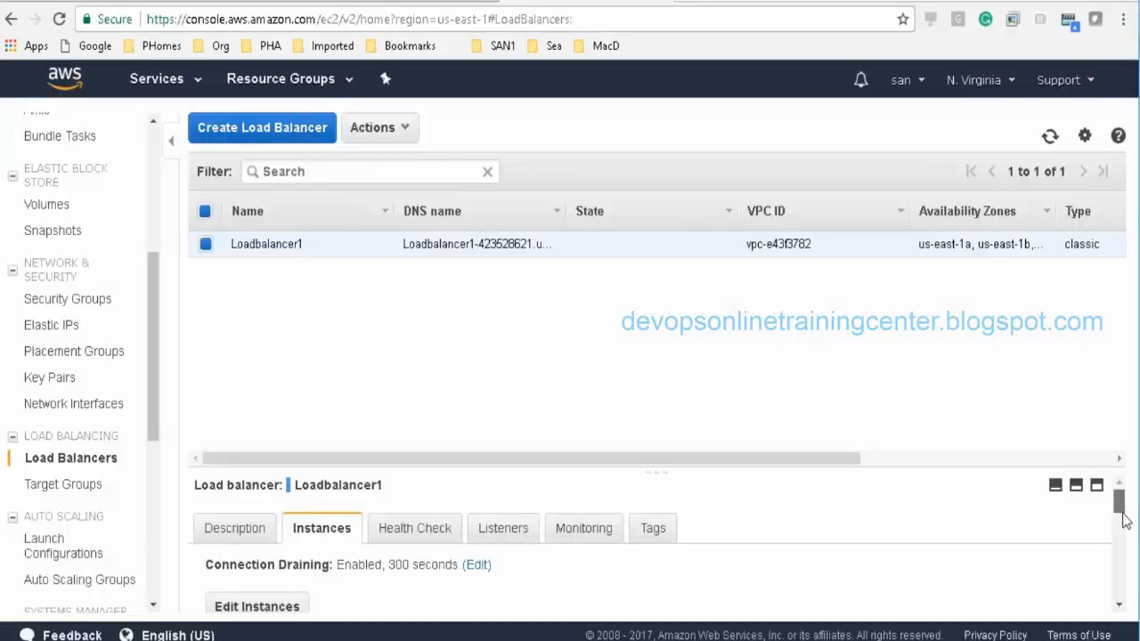
Step: Inspect the status of Loadbalancer1's registered instances and widen the DNS name column to show the full address
left_click_drag(1122, 511, 1123, 532)
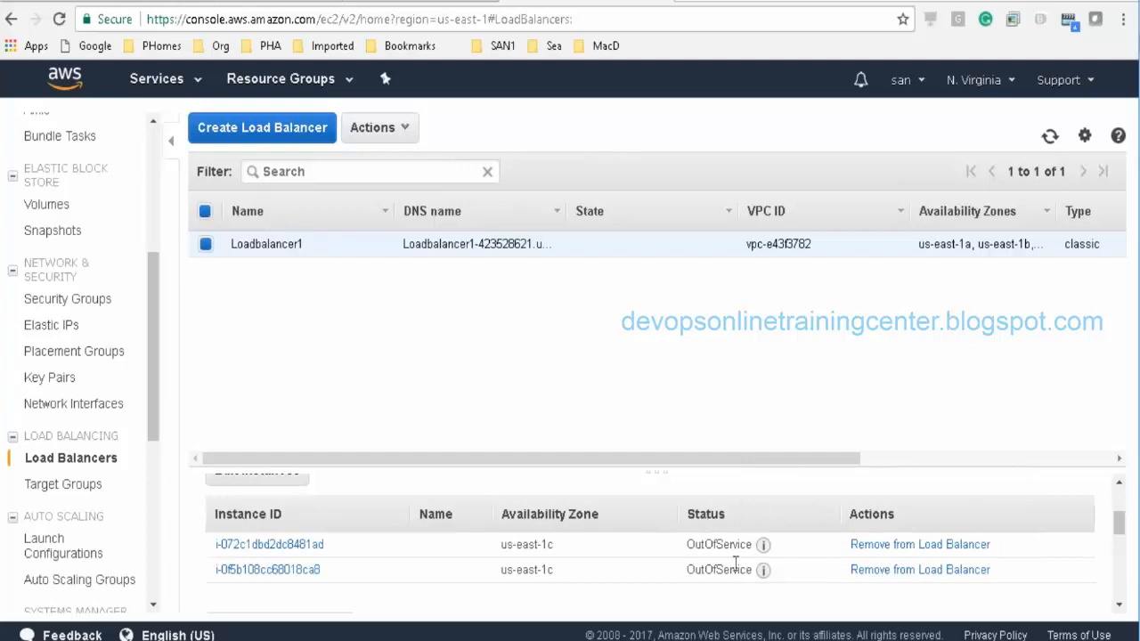
mouse_move(762, 550)
left_click_drag(562, 210, 732, 214)
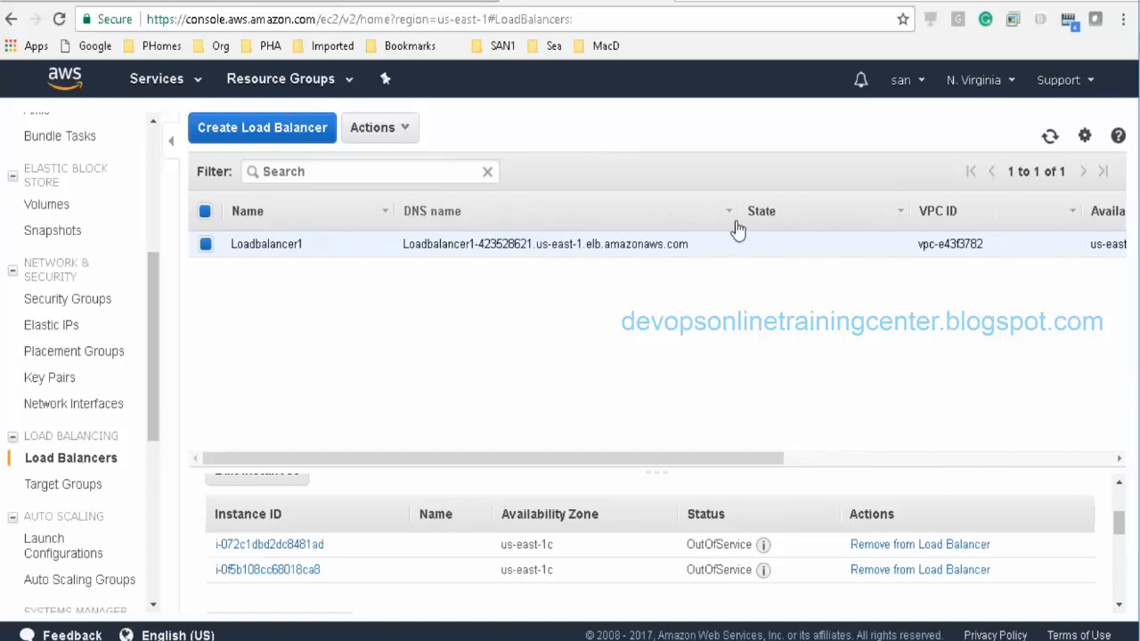
Step: Refresh the load balancer list repeatedly to monitor the service status of both registered instances
left_click(1050, 135)
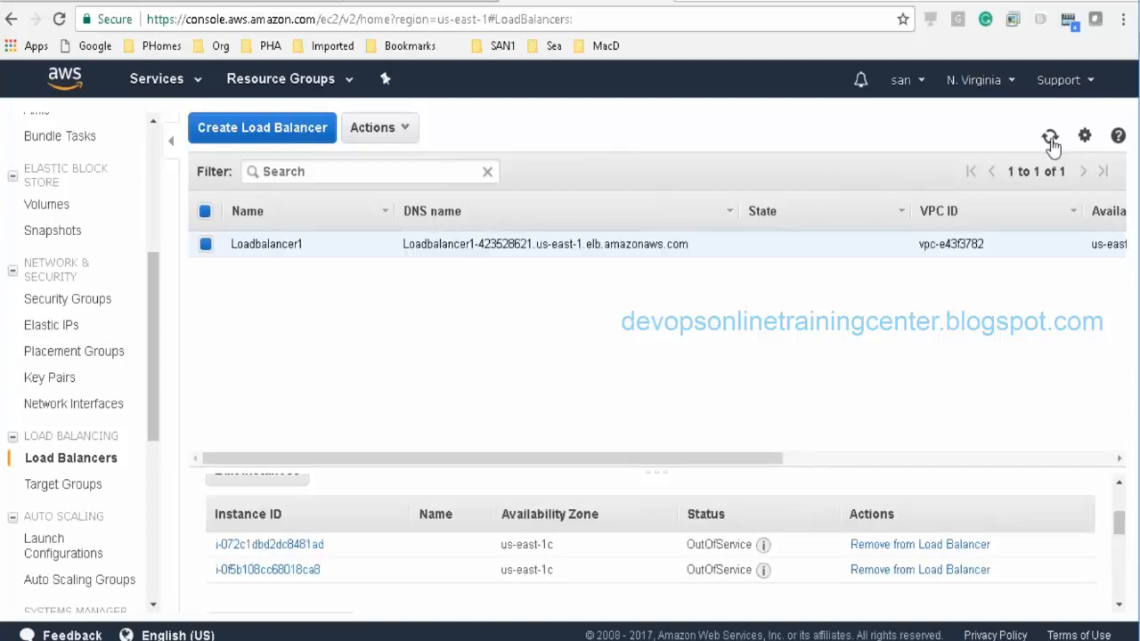
left_click_drag(1123, 523, 1118, 535)
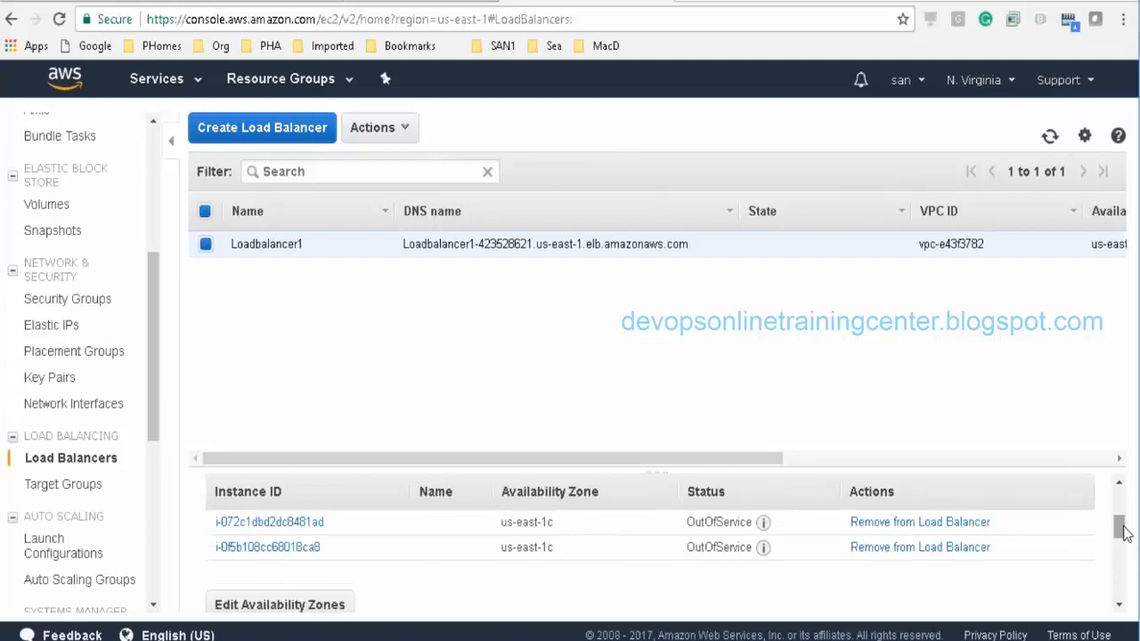
left_click(1051, 138)
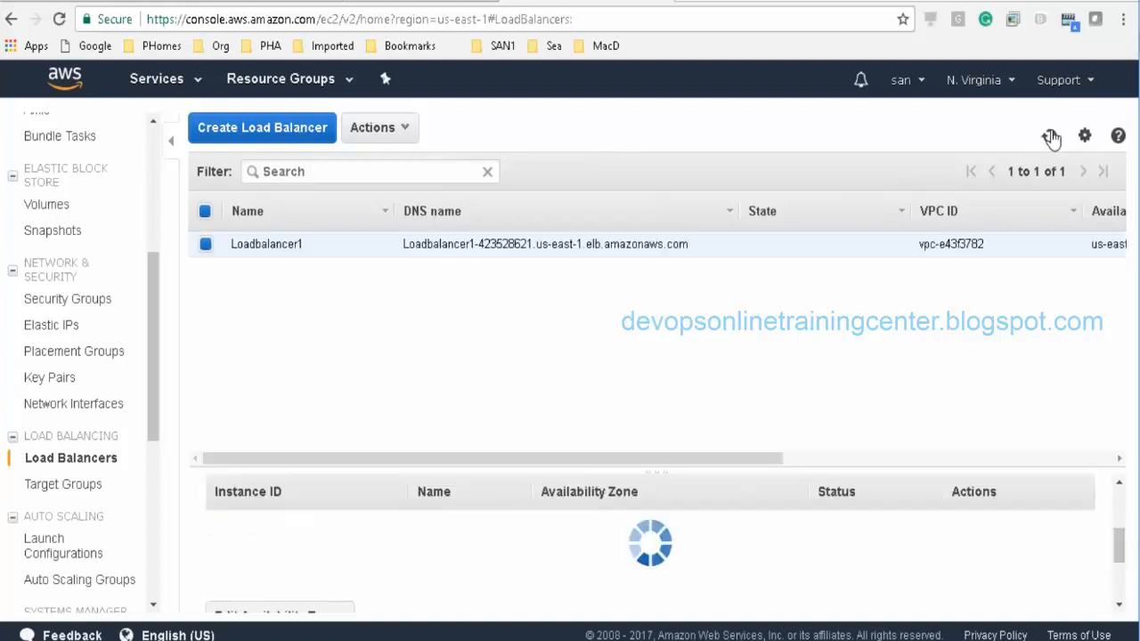
left_click(1052, 142)
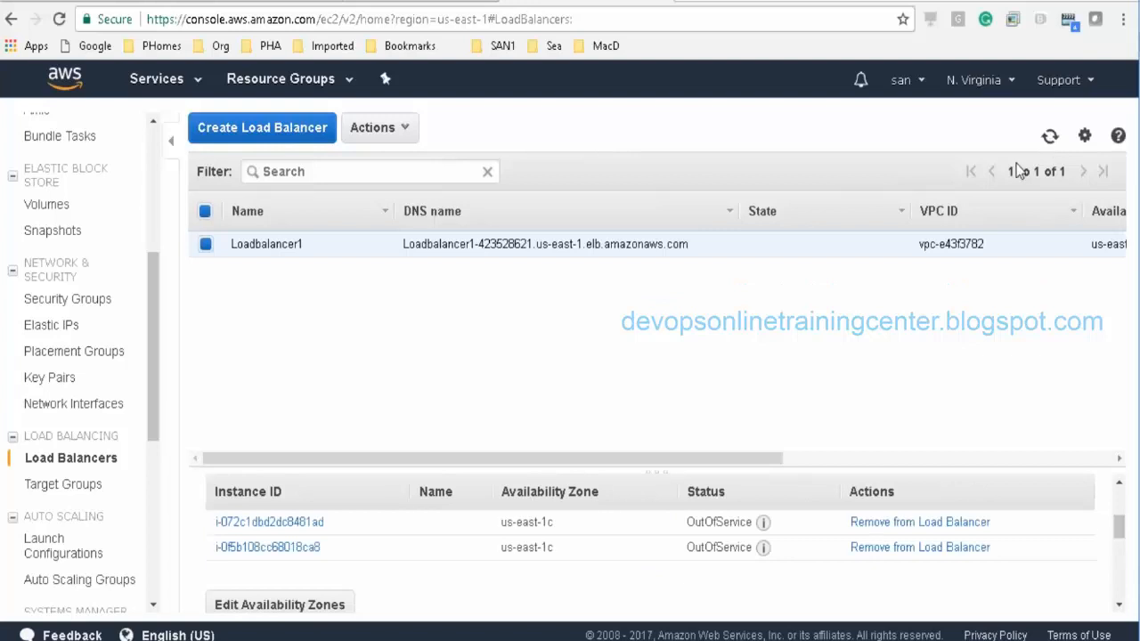
left_click(1050, 140)
left_click(1052, 138)
left_click(1051, 138)
left_click(1051, 138)
left_click(1051, 138)
left_click(1052, 138)
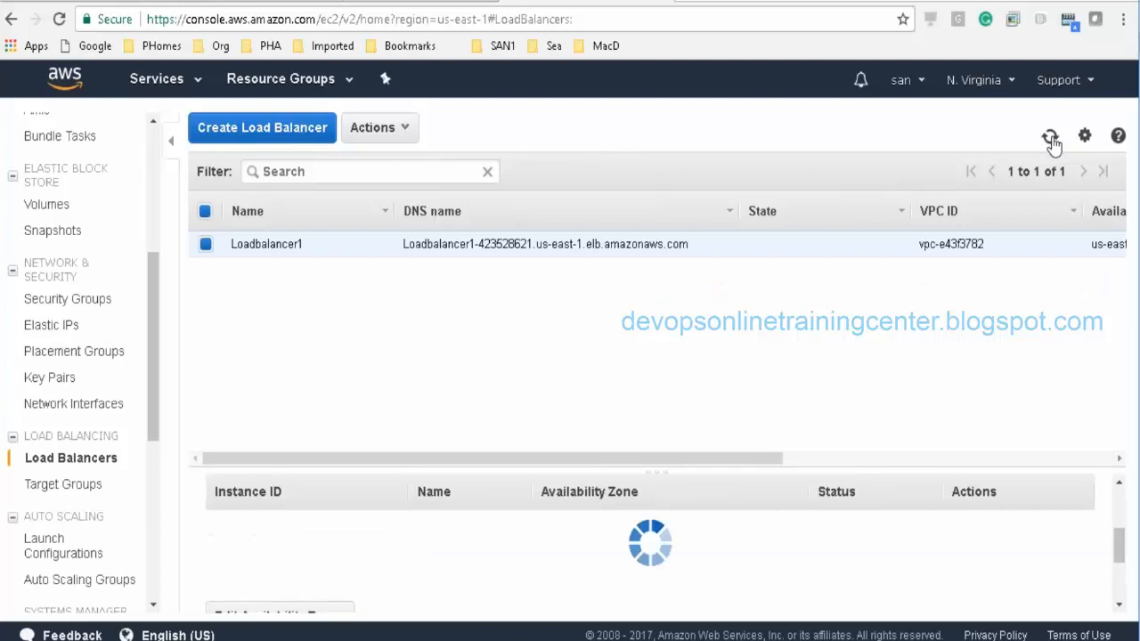
left_click(1052, 138)
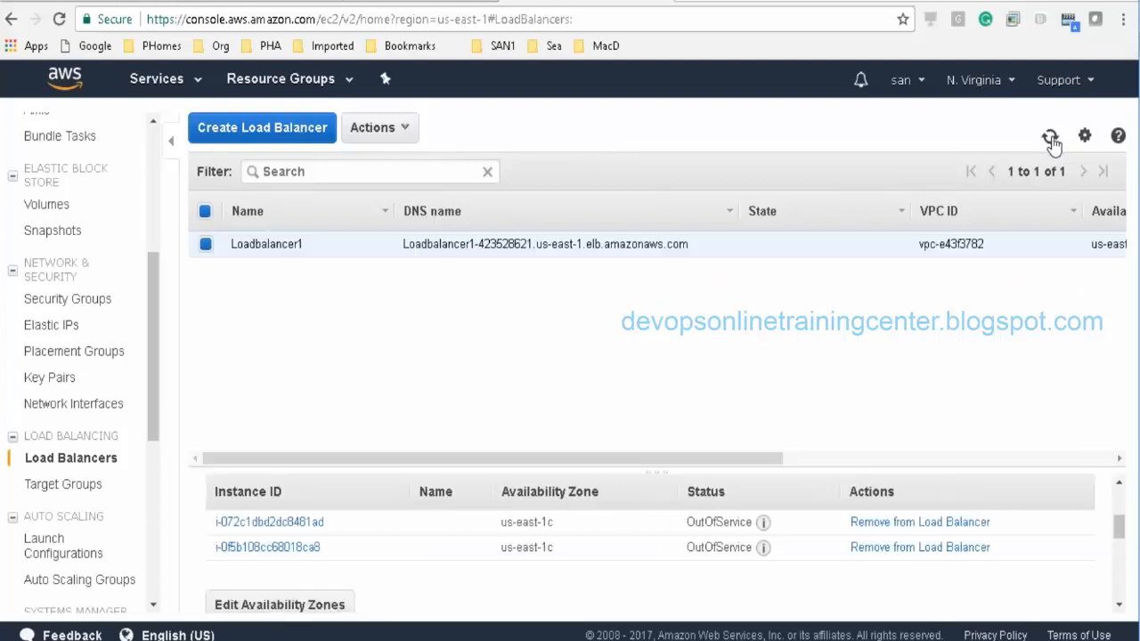
left_click(1052, 138)
left_click(1052, 138)
left_click(1051, 138)
left_click(1052, 138)
left_click(1054, 144)
left_click(1053, 144)
left_click(1053, 144)
left_click(1054, 144)
left_click(1053, 144)
left_click(1053, 144)
left_click(1053, 144)
left_click(1053, 144)
Step: Inspect the status details of instance i-072c1dbd2dc8481ad and refresh the list to recheck both instances
mouse_move(1123, 528)
left_mouse_down()
mouse_move(1122, 556)
mouse_move(1122, 517)
left_mouse_up()
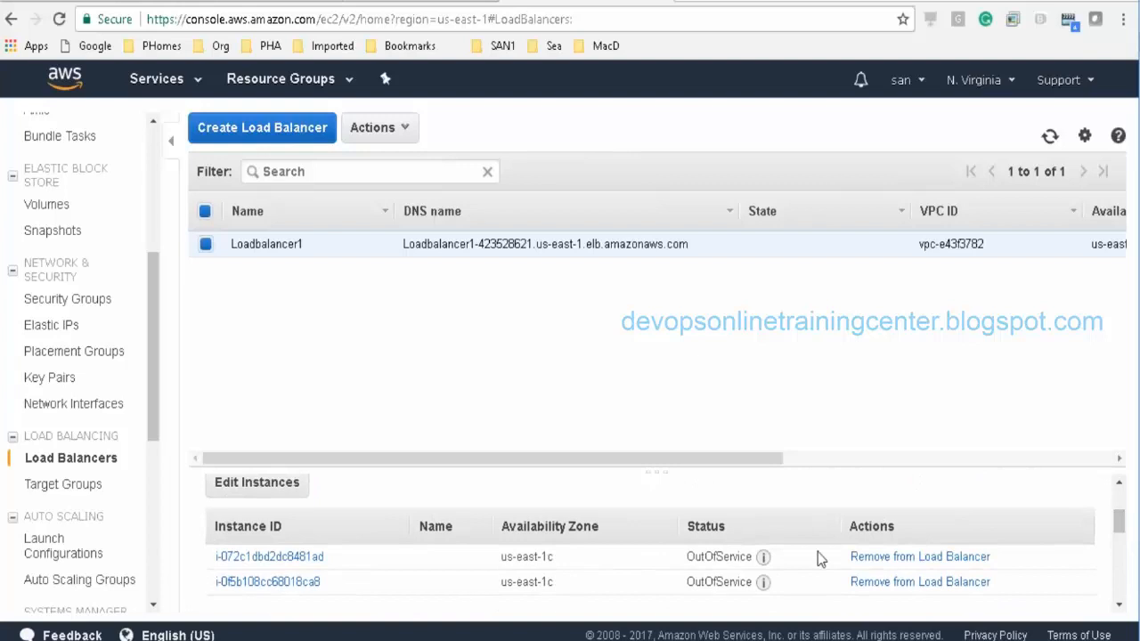
mouse_move(763, 564)
left_click(1051, 139)
left_click_drag(1117, 523, 1119, 531)
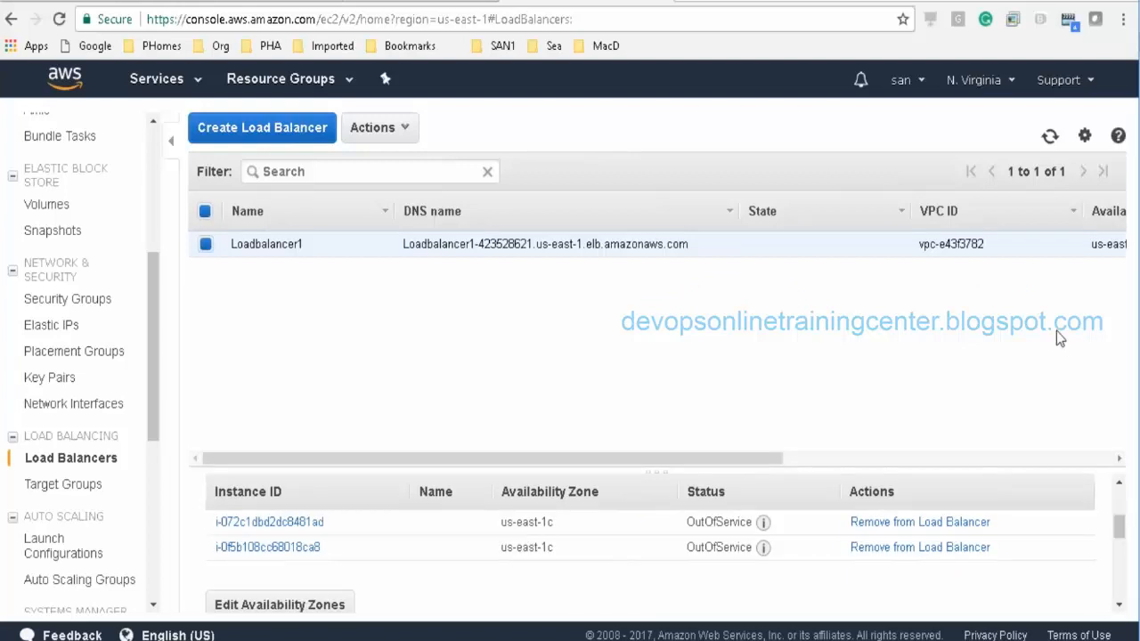
left_click(1051, 138)
Step: Review Loadbalancer1's health check settings and look over its registered instances again
left_click_drag(1119, 532, 1119, 512)
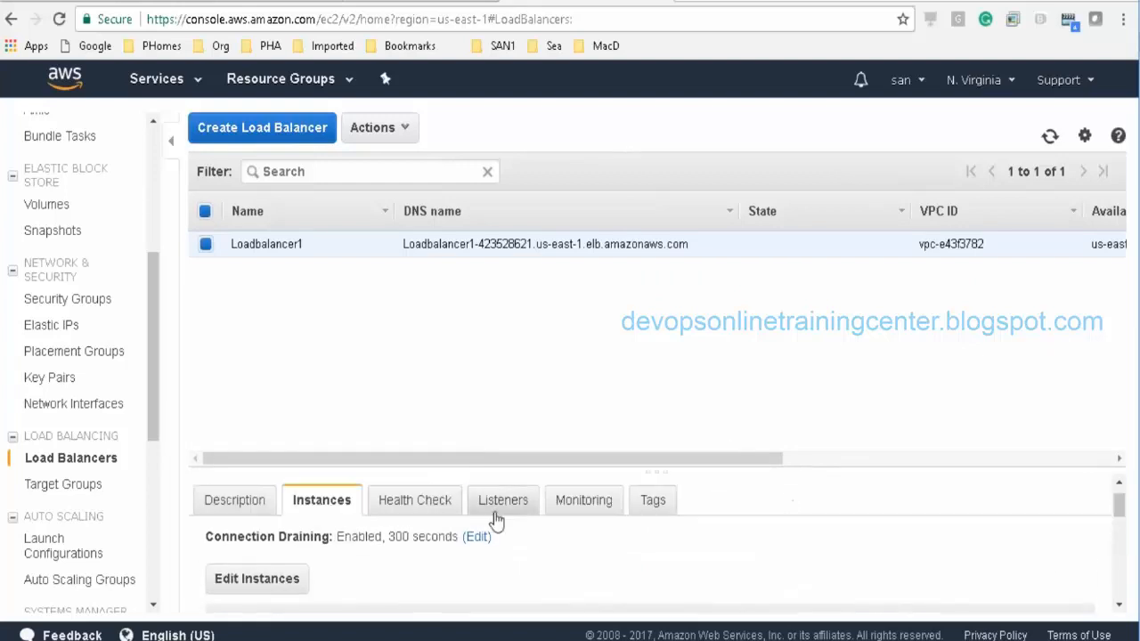
left_click(417, 504)
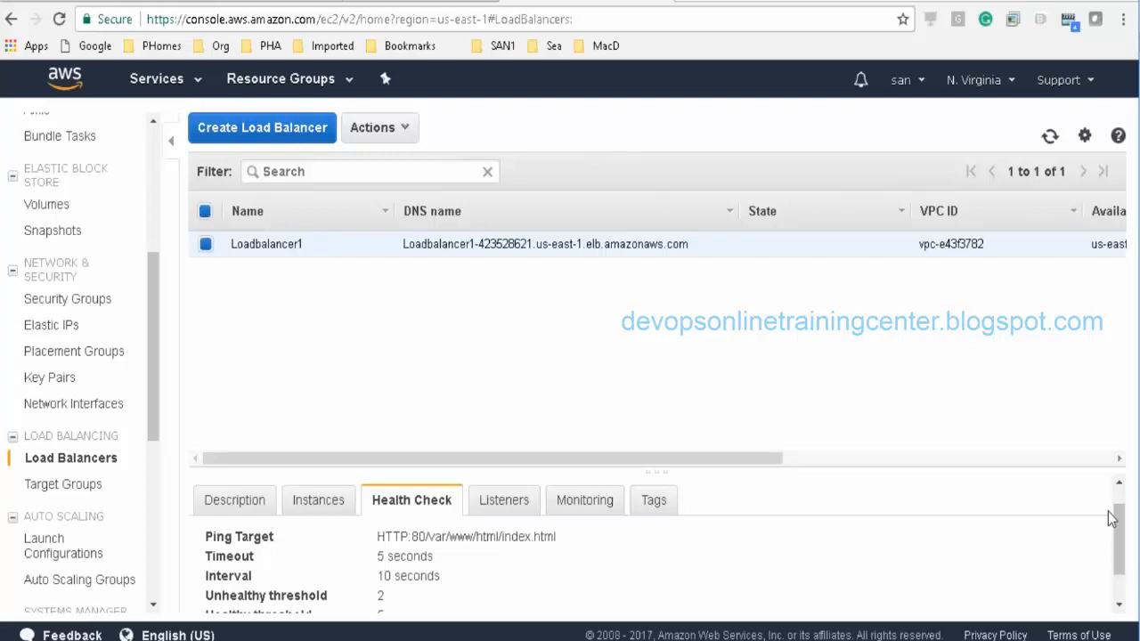
mouse_move(1121, 540)
left_mouse_down()
mouse_move(1125, 556)
mouse_move(1127, 514)
left_mouse_up()
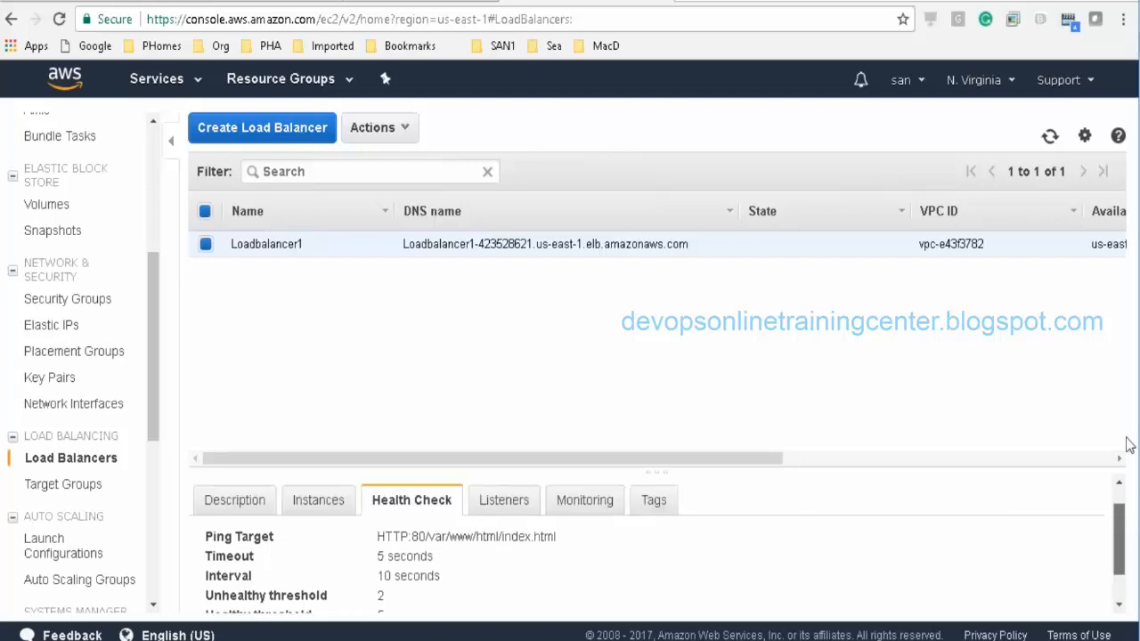
left_click(308, 504)
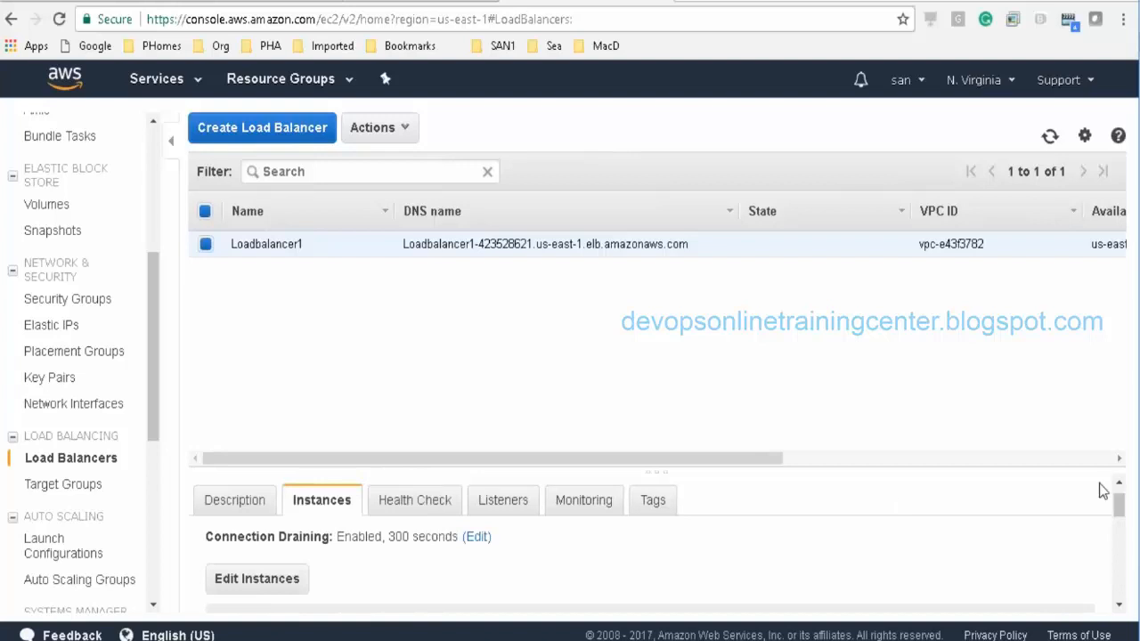
mouse_move(1116, 501)
left_mouse_down()
mouse_move(1119, 527)
mouse_move(1122, 508)
left_mouse_up()
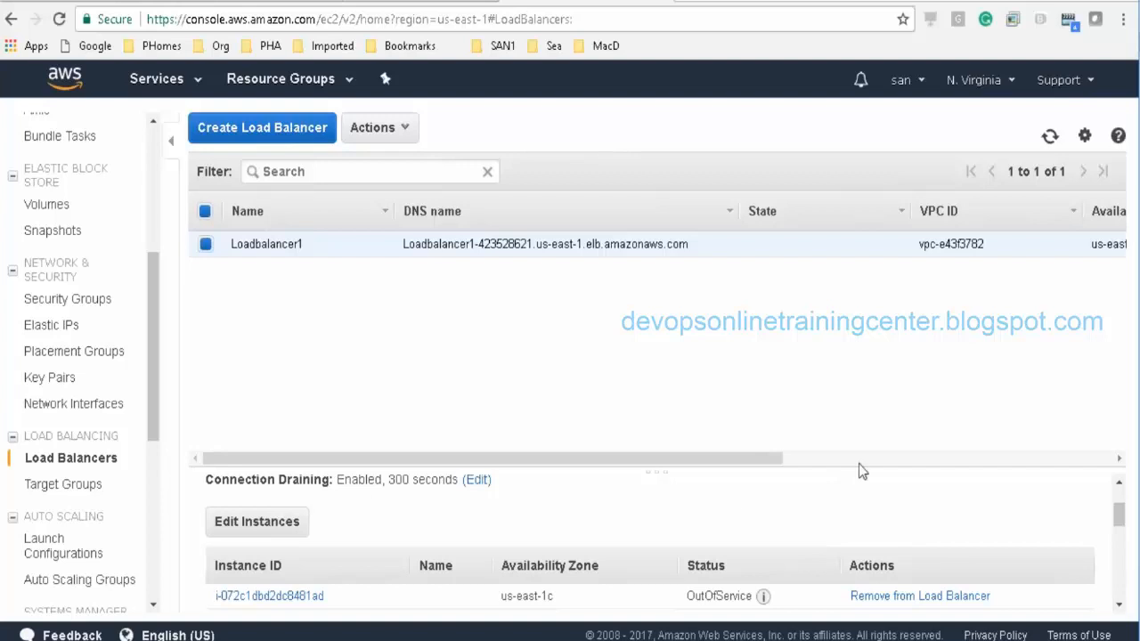
left_click_drag(1122, 517, 1122, 507)
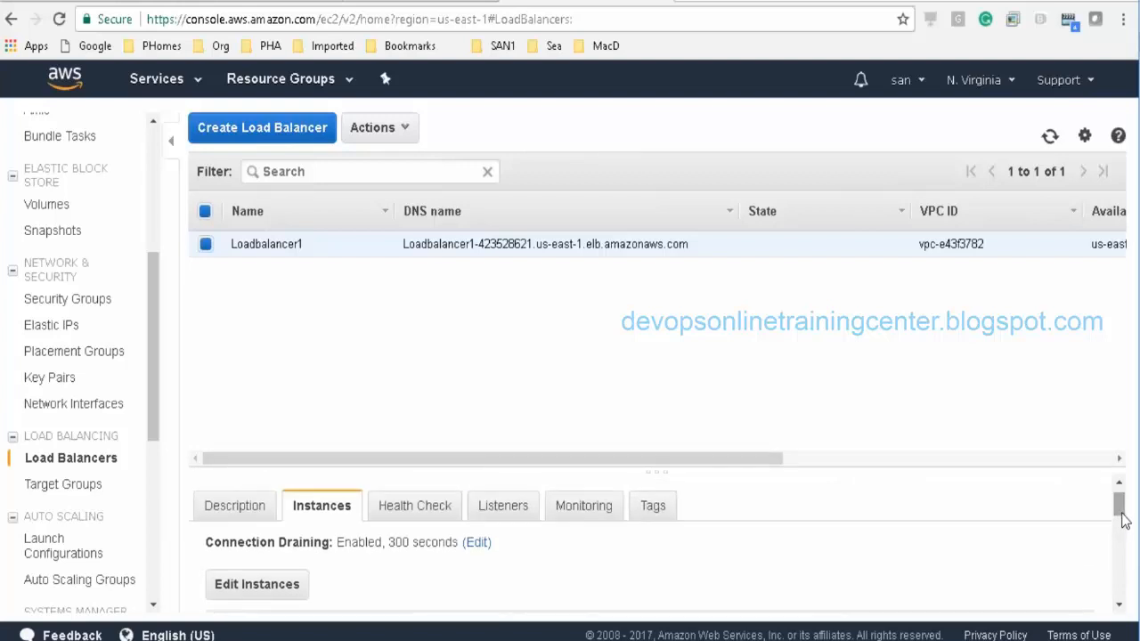
Step: Examine Loadbalancer1's configured listeners and its CloudWatch monitoring section
left_click(507, 512)
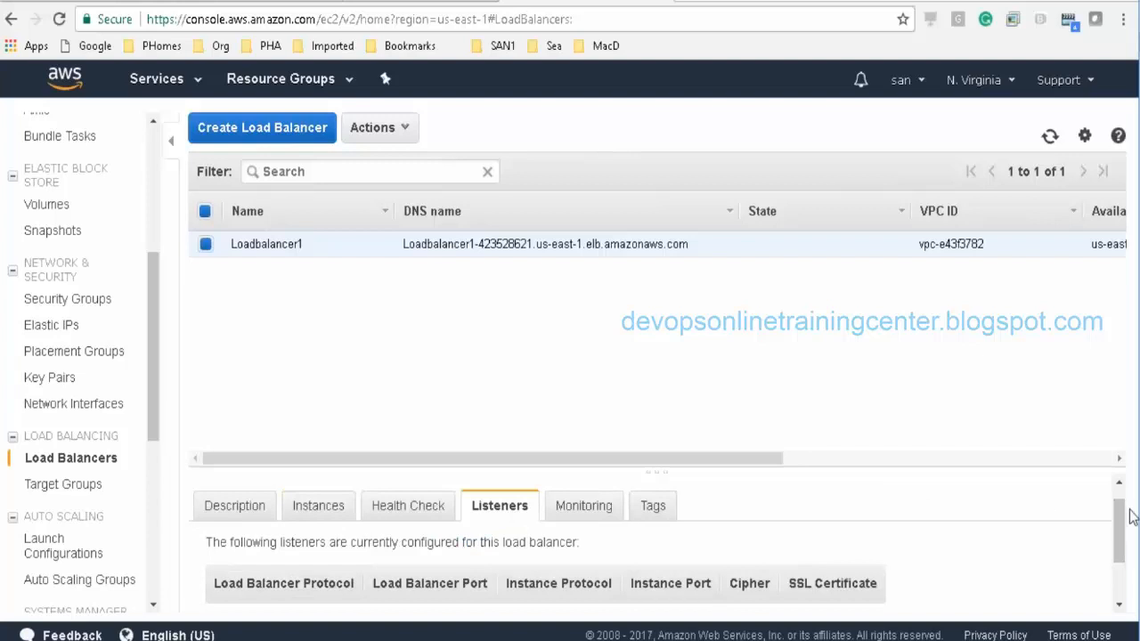
mouse_move(1129, 512)
left_mouse_down()
mouse_move(1123, 564)
mouse_move(1122, 512)
left_mouse_up()
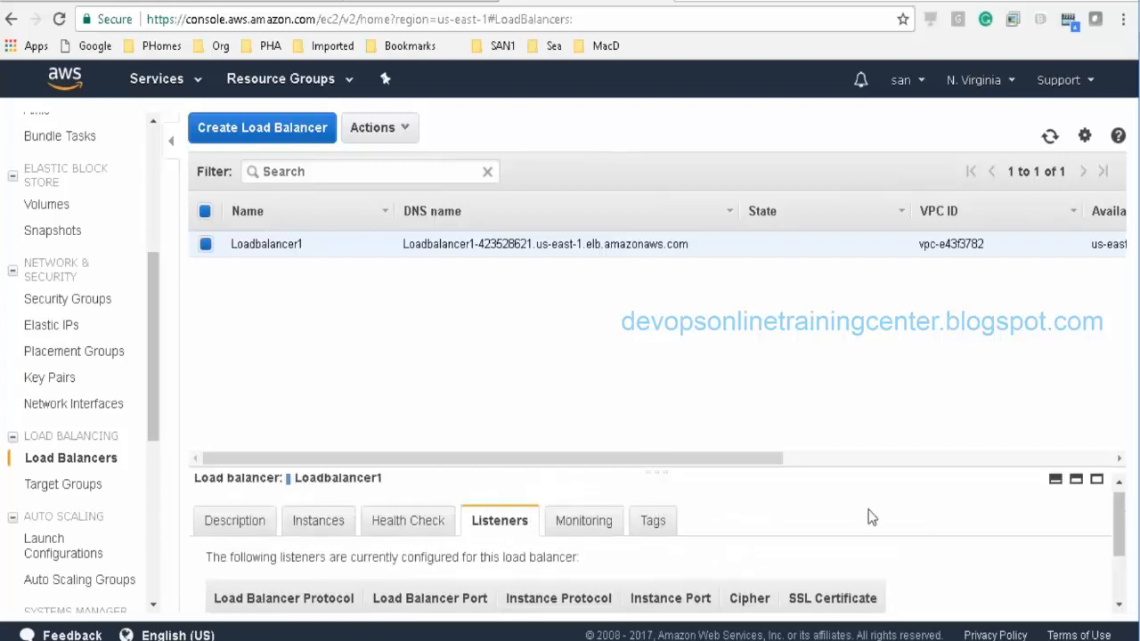
left_click(584, 520)
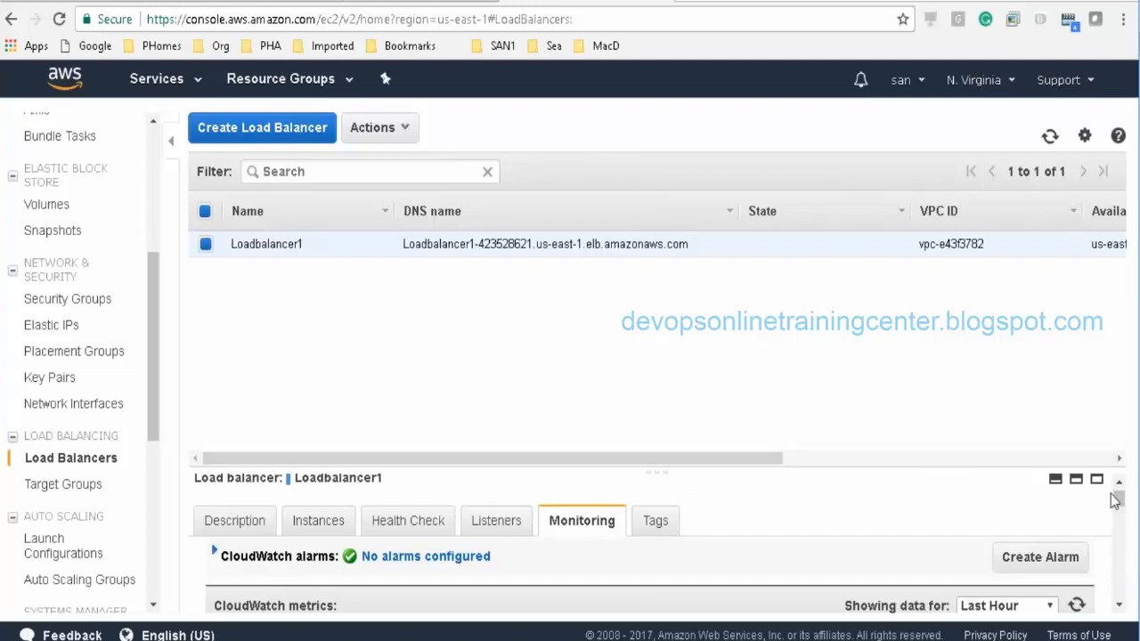
left_click_drag(1121, 513, 1120, 474)
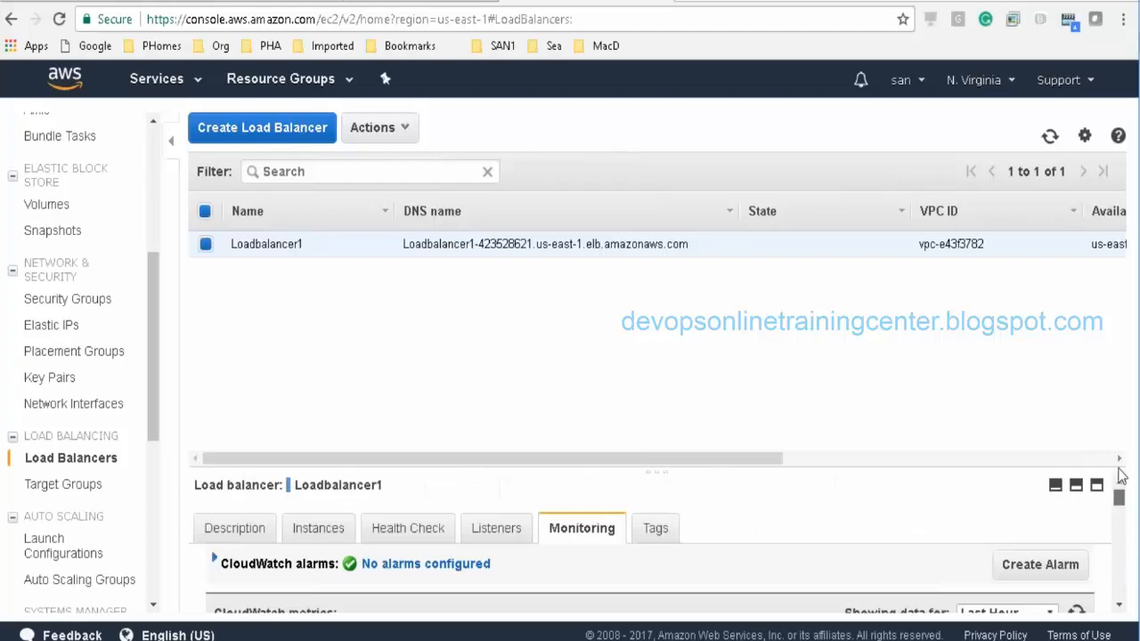
Step: Review Loadbalancer1's registered instances and look at the list for adding or removing instances without saving any change
left_click(352, 533)
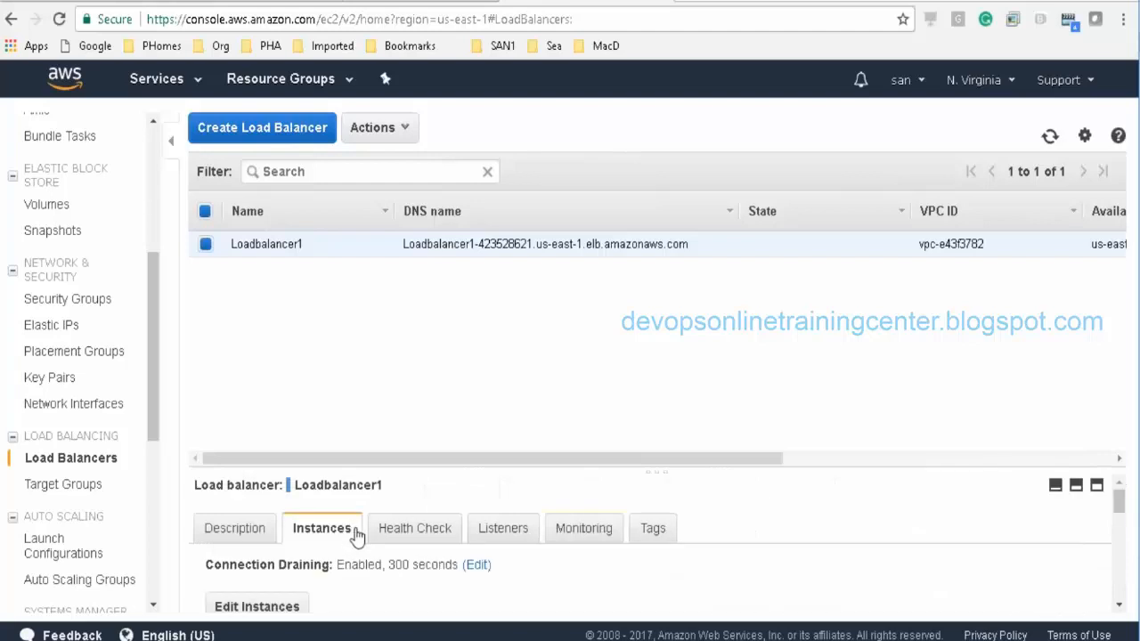
mouse_move(1119, 501)
left_mouse_down()
mouse_move(1119, 540)
mouse_move(1119, 515)
left_mouse_up()
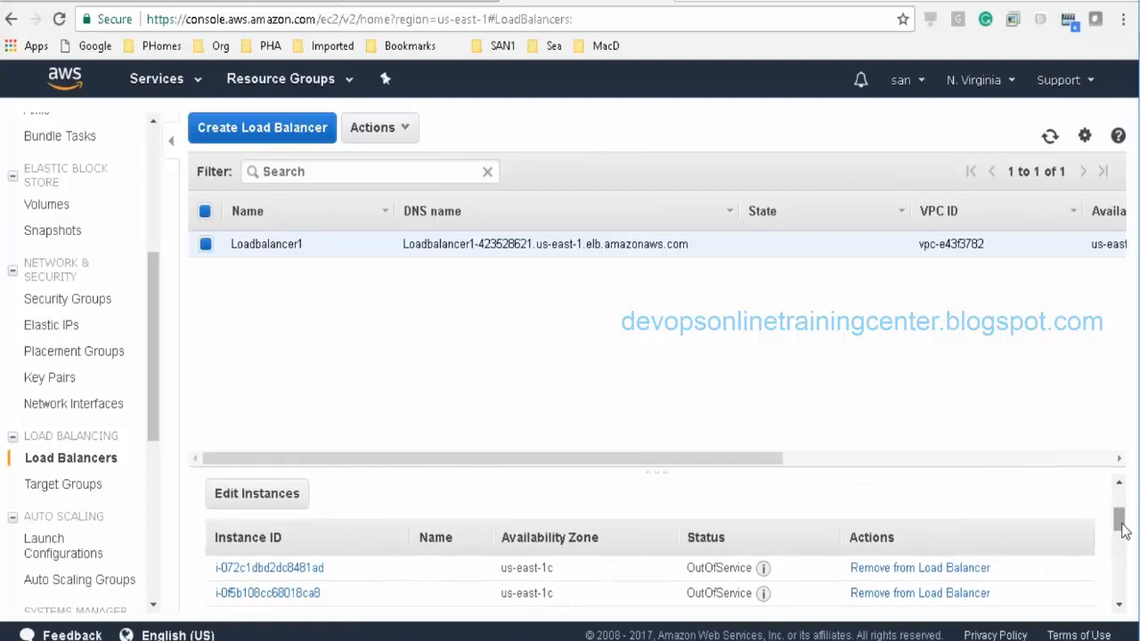
left_click(246, 506)
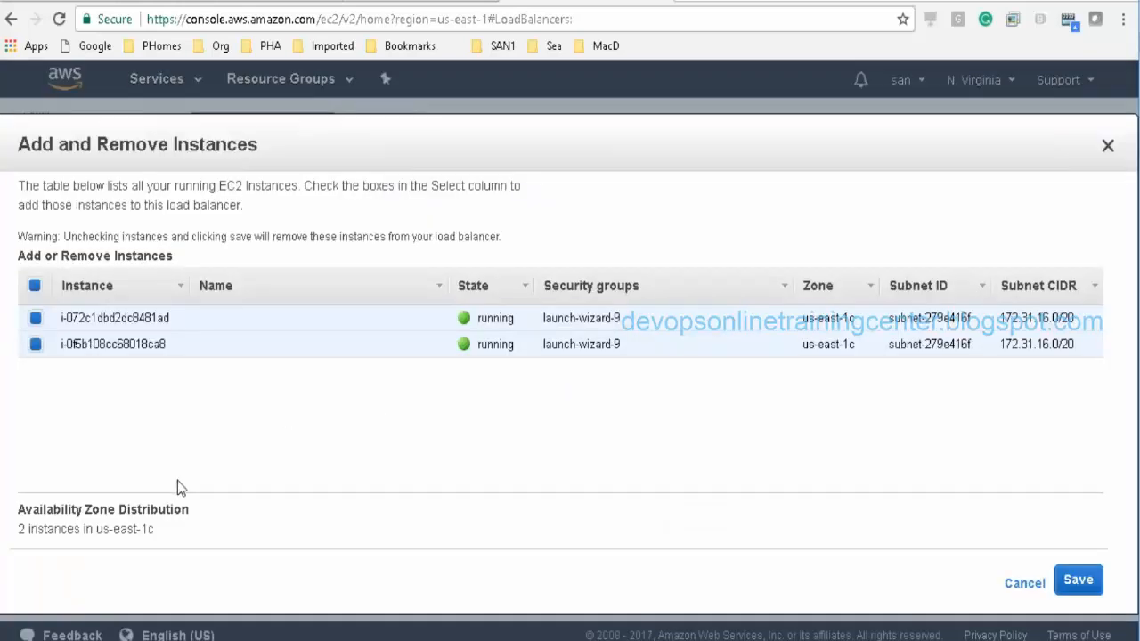
key("Escape")
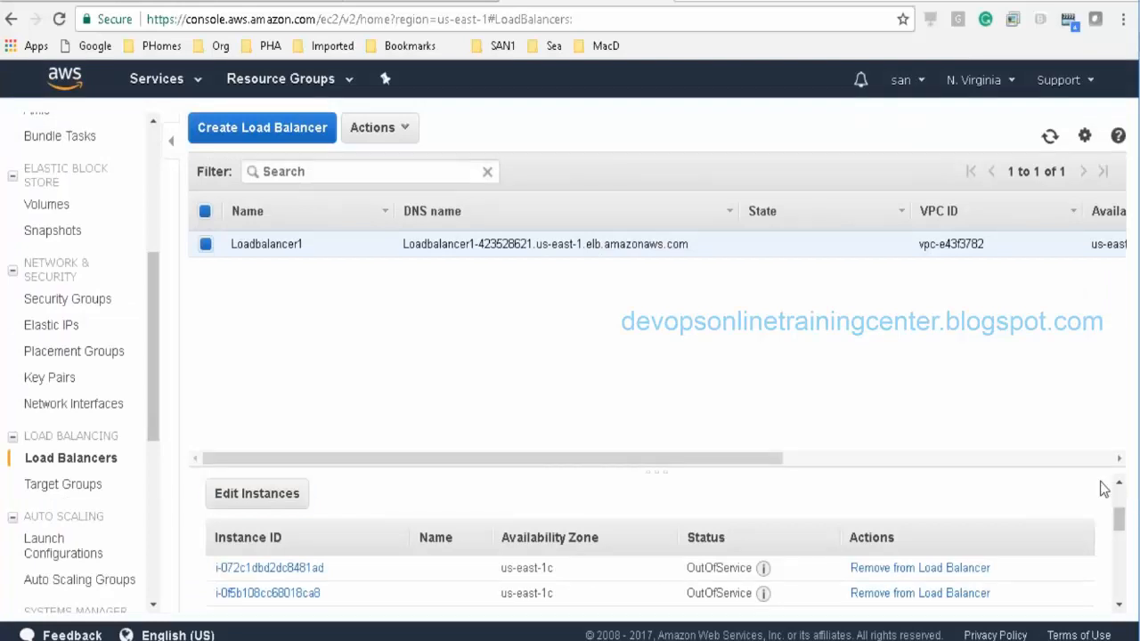
scroll(1116, 494, "up", 3)
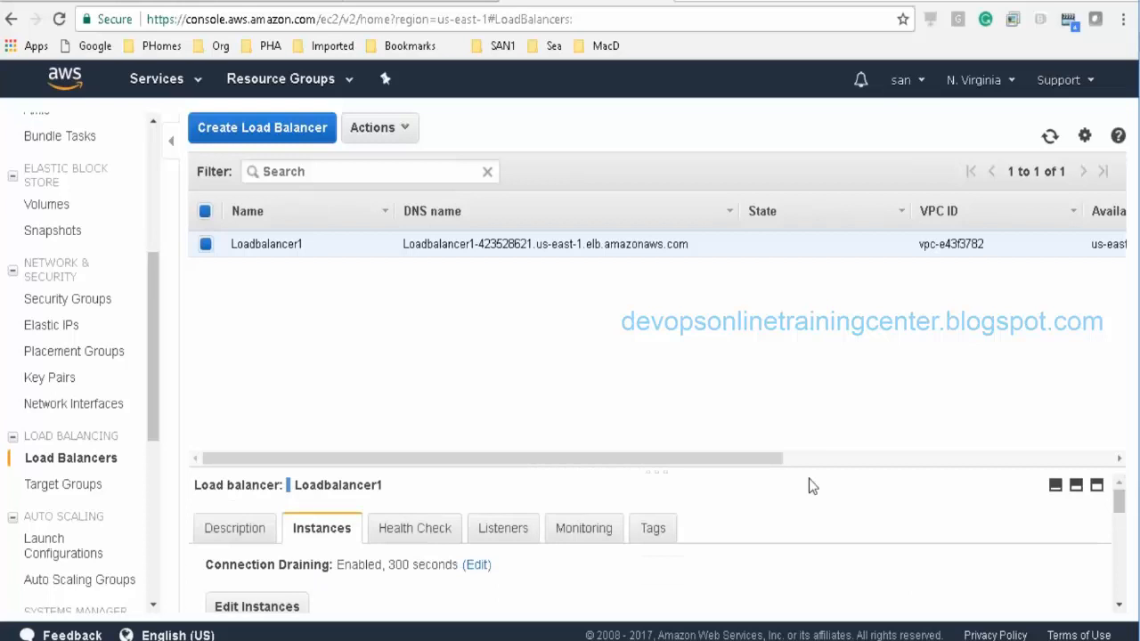
Step: Edit Loadbalancer1's health check to use /index.html as the ping path and save it
left_click(409, 527)
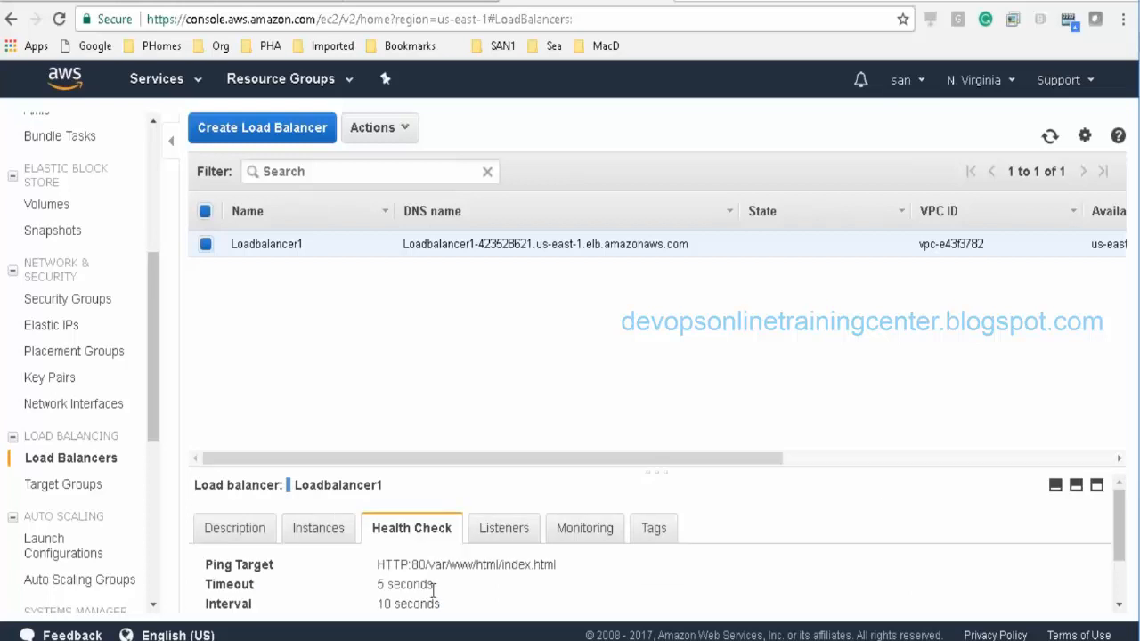
scroll(1120, 525, "down", 2)
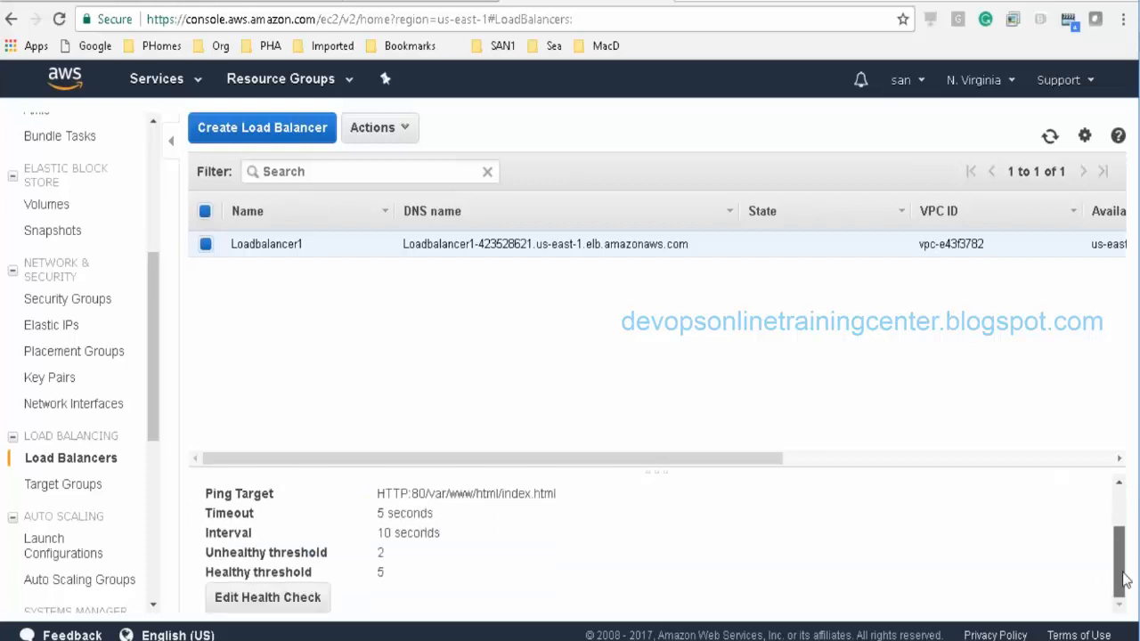
left_click(293, 602)
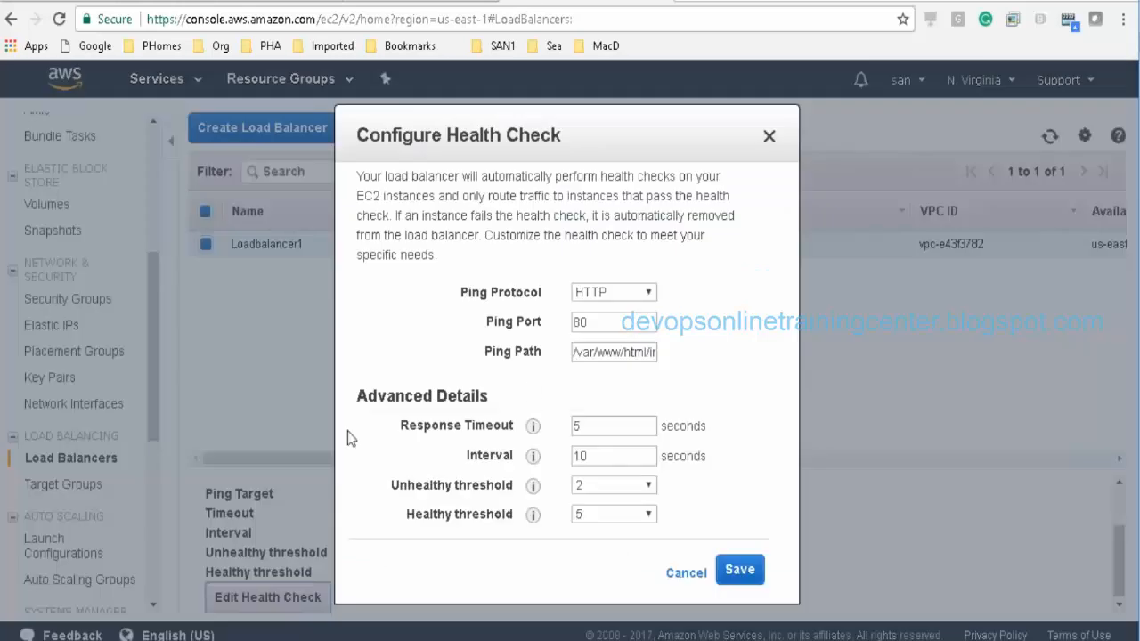
left_click(634, 358)
key("ctrl+a")
type("index")
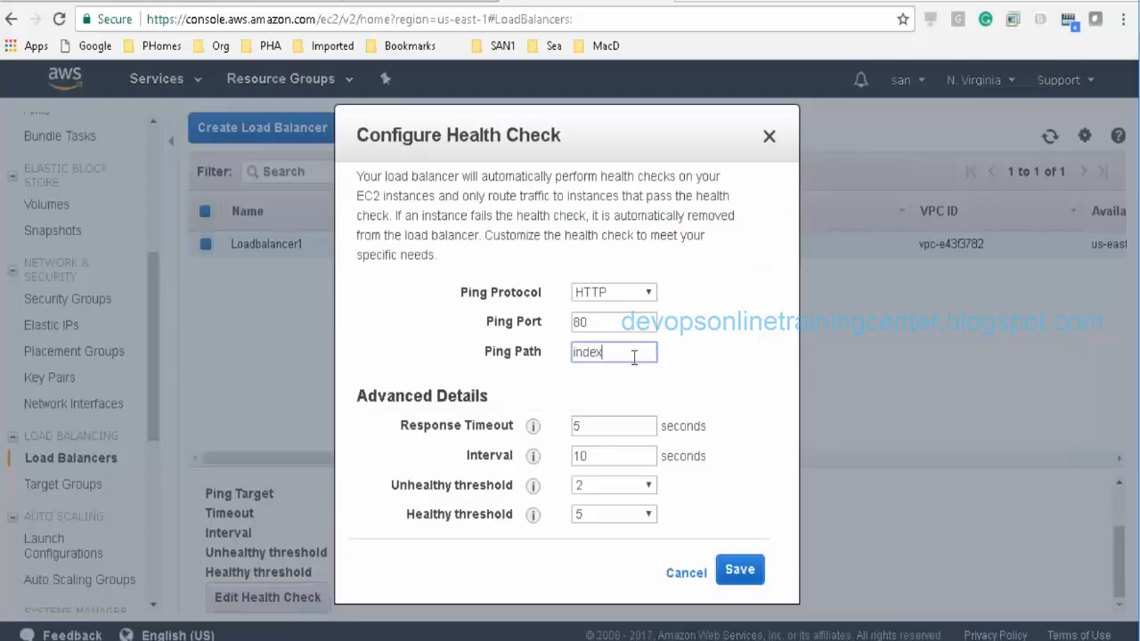
type(".htm")
type("/")
left_click(739, 570)
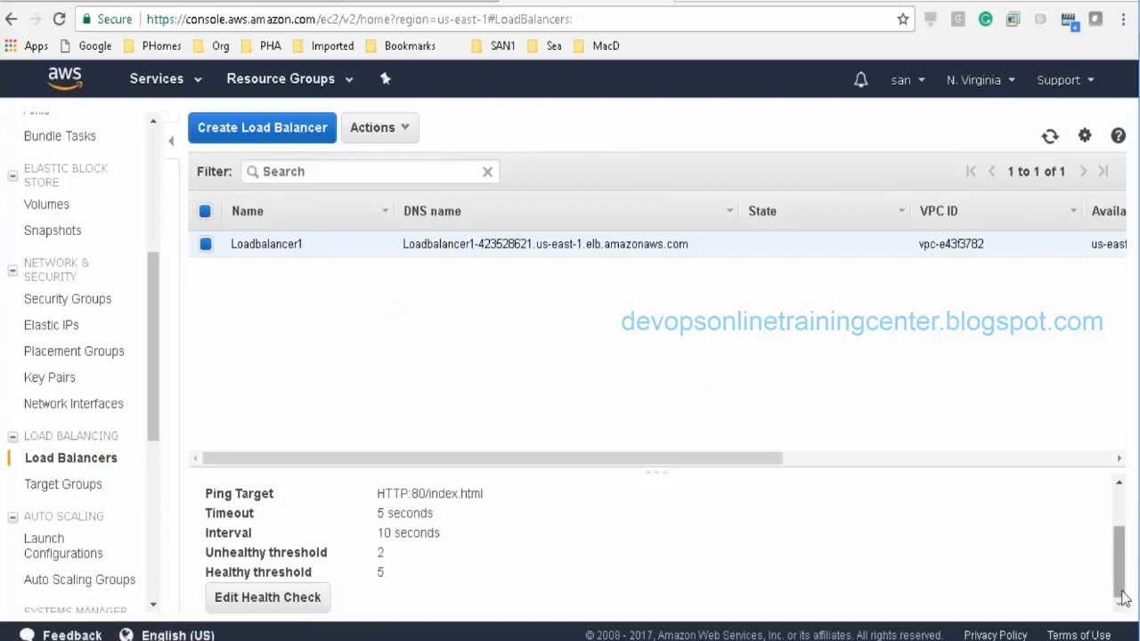
Step: Check the service status of Loadbalancer1's two registered instances
left_click_drag(1121, 588, 1121, 509)
left_click(318, 529)
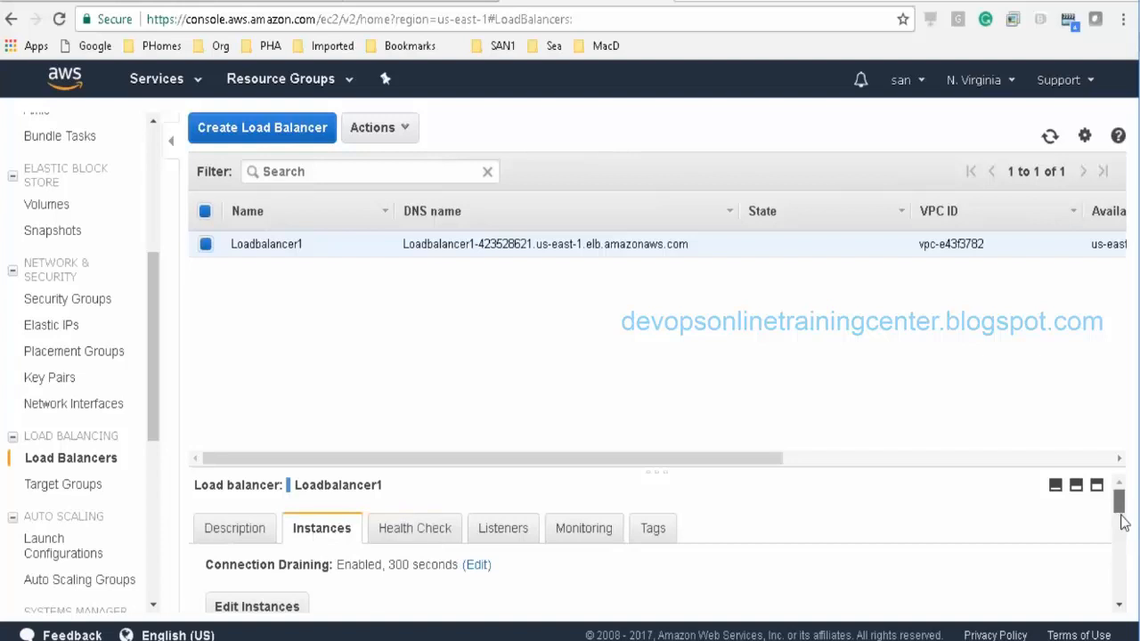
left_click_drag(1120, 503, 1122, 527)
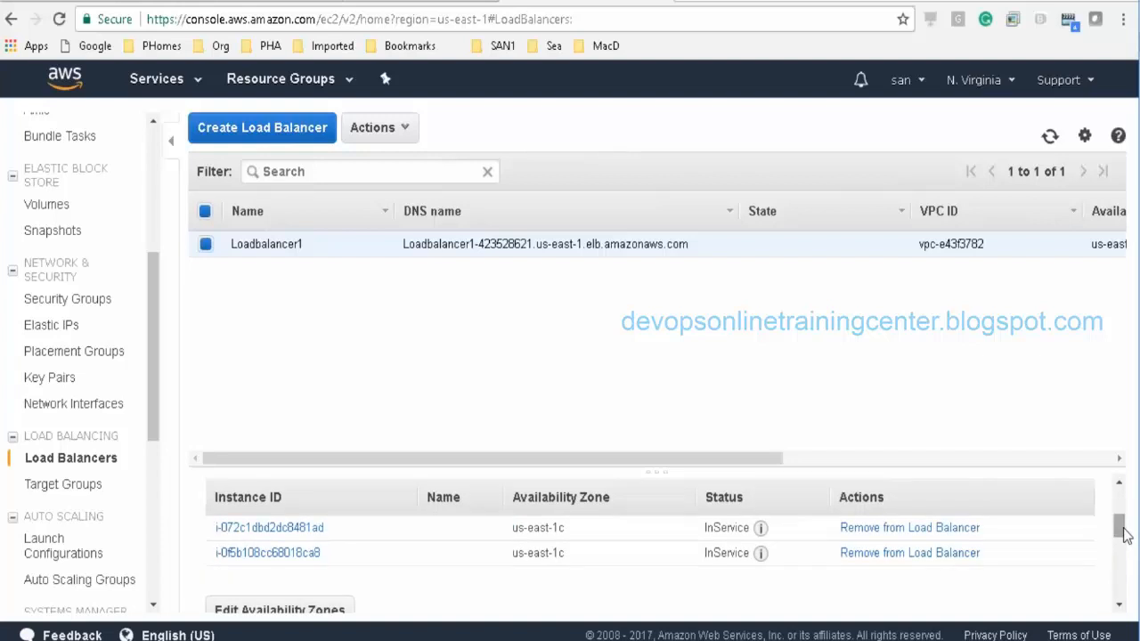
mouse_move(1122, 528)
left_mouse_down()
mouse_move(1121, 517)
mouse_move(1120, 529)
left_mouse_up()
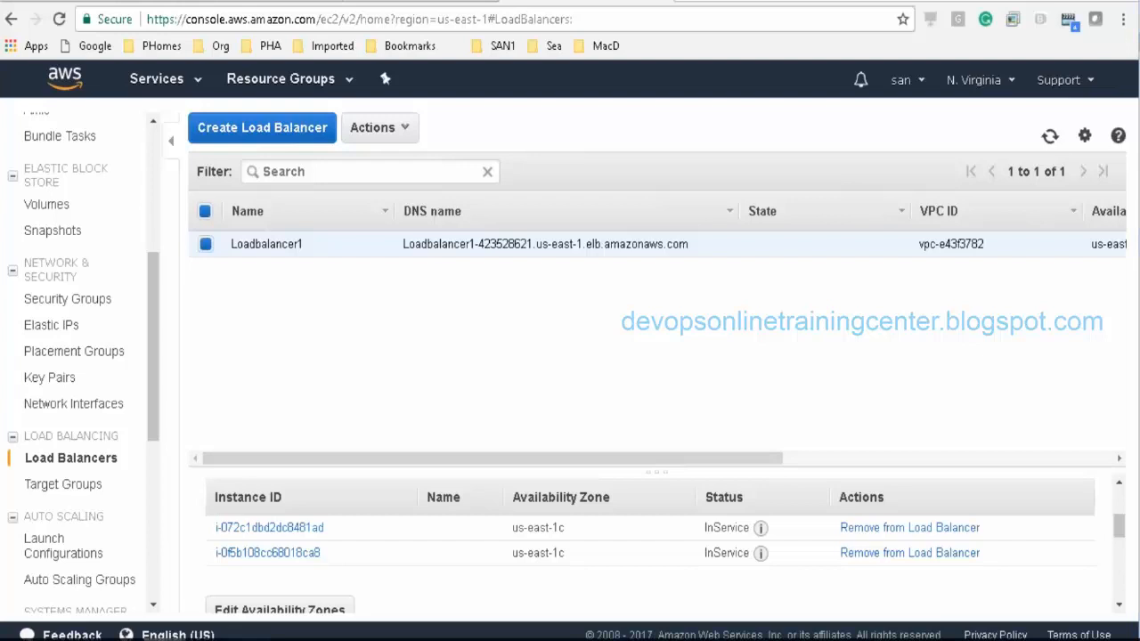
Step: Switch to the text notes and add the lines /var/www/html and index.html below the server addresses
left_click(346, 583)
left_click(411, 280)
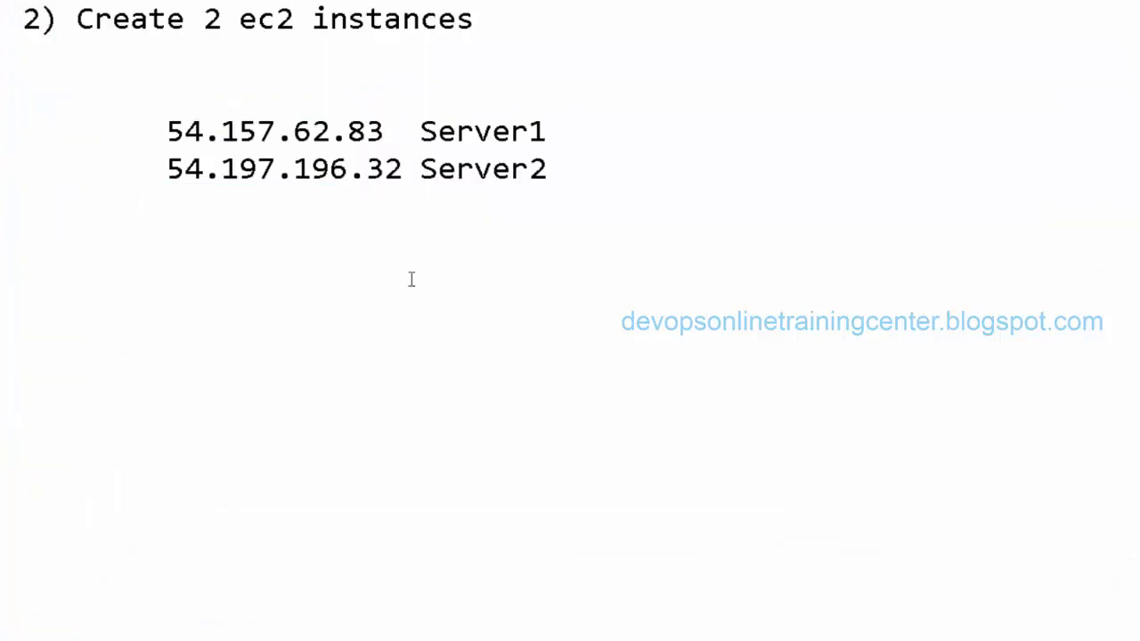
type("/var/www/htm")
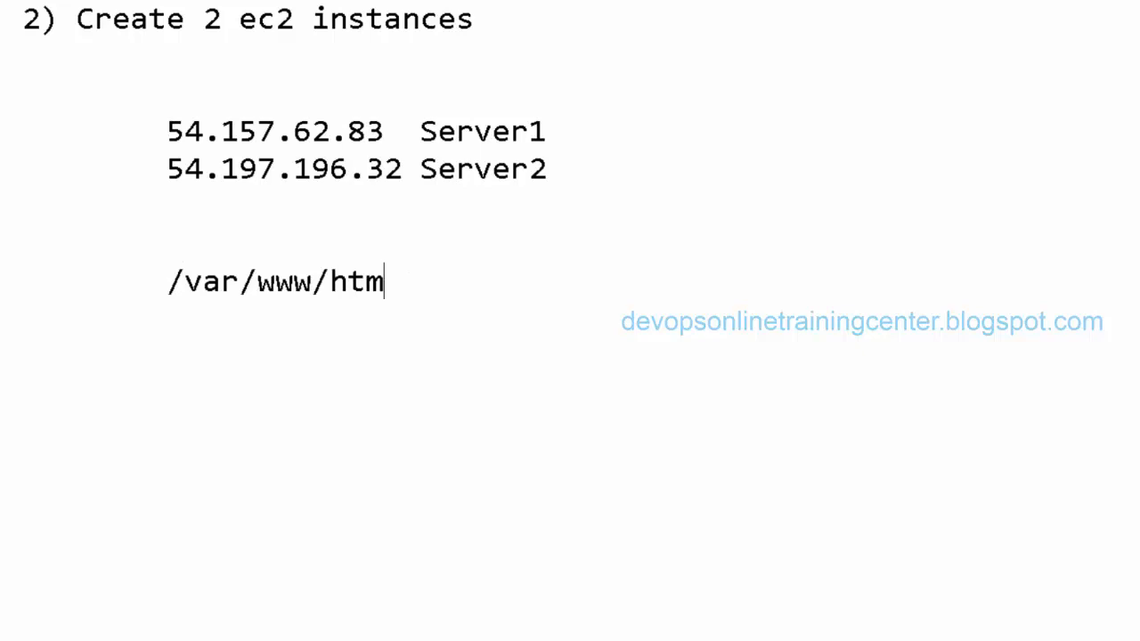
type("l")
key("Return")
key("Tab")
type("index.t")
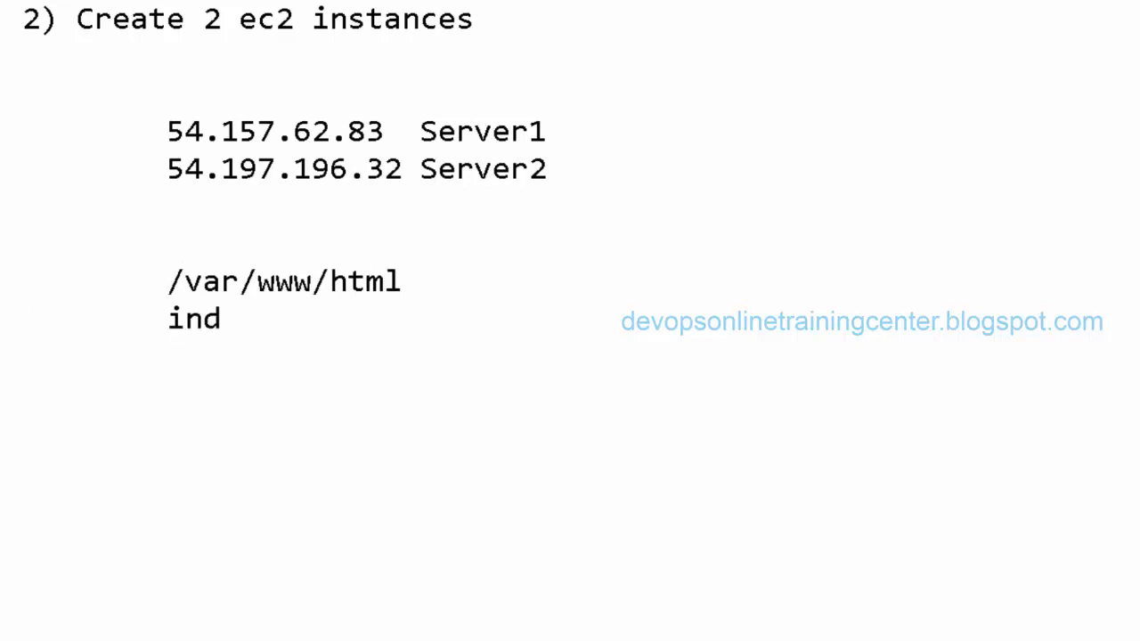
key("BackSpace")
type("html")
Step: Note the health check port and protocol below a blank line as "==> 80" and "http"
key("Return")
key("Return")
key("Tab")
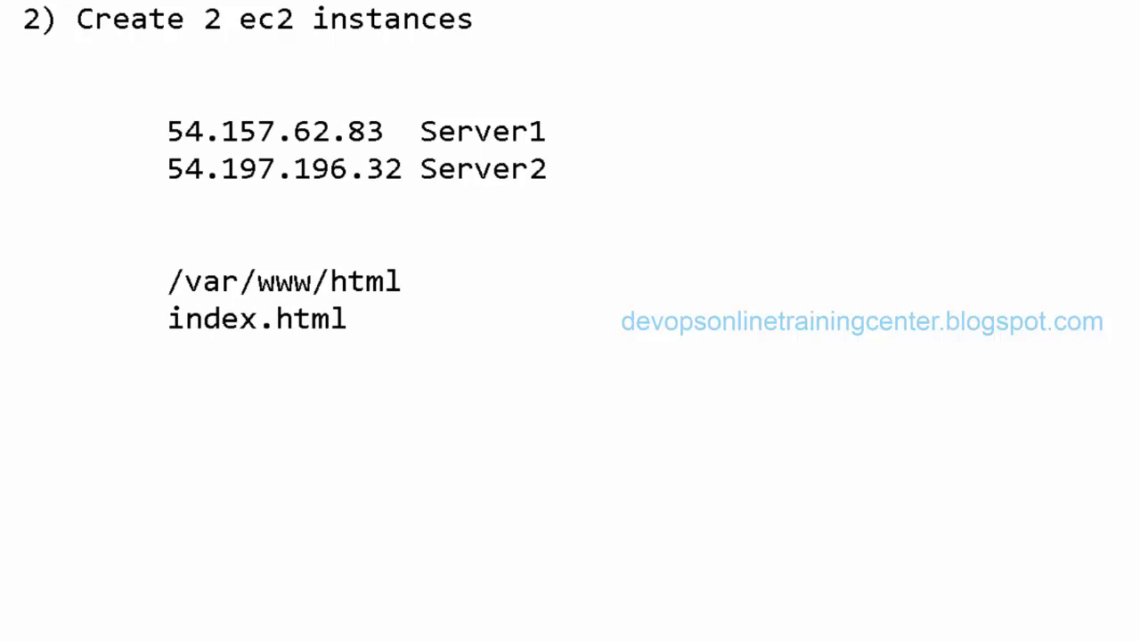
type("==> 80")
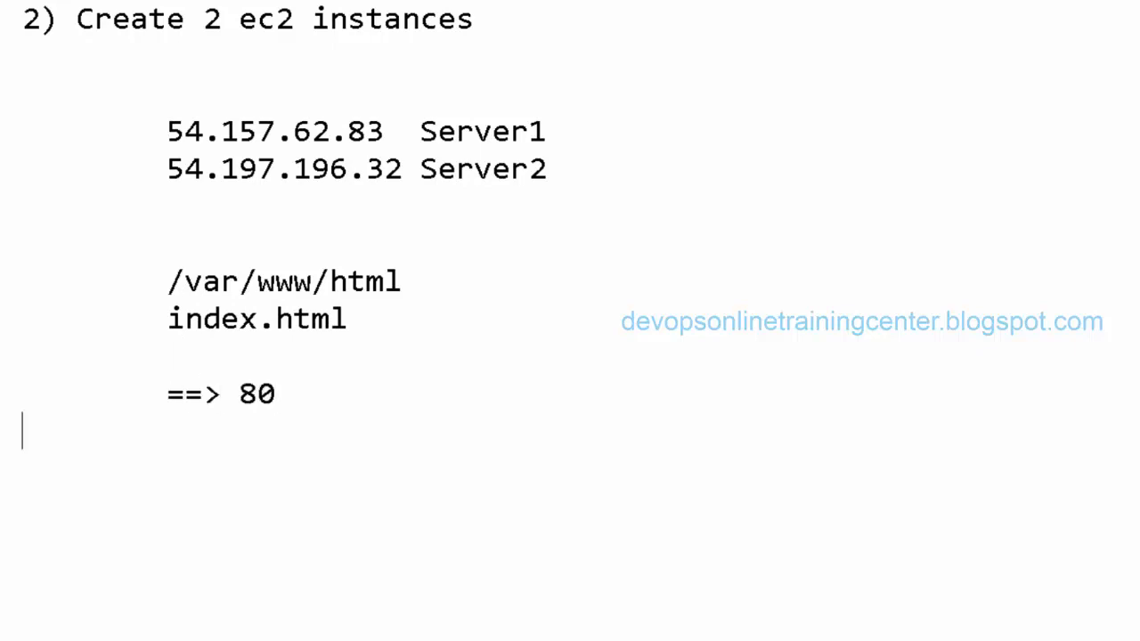
key("Tab")
key("Tab")
key("BackSpace")
type("http")
key("Tab")
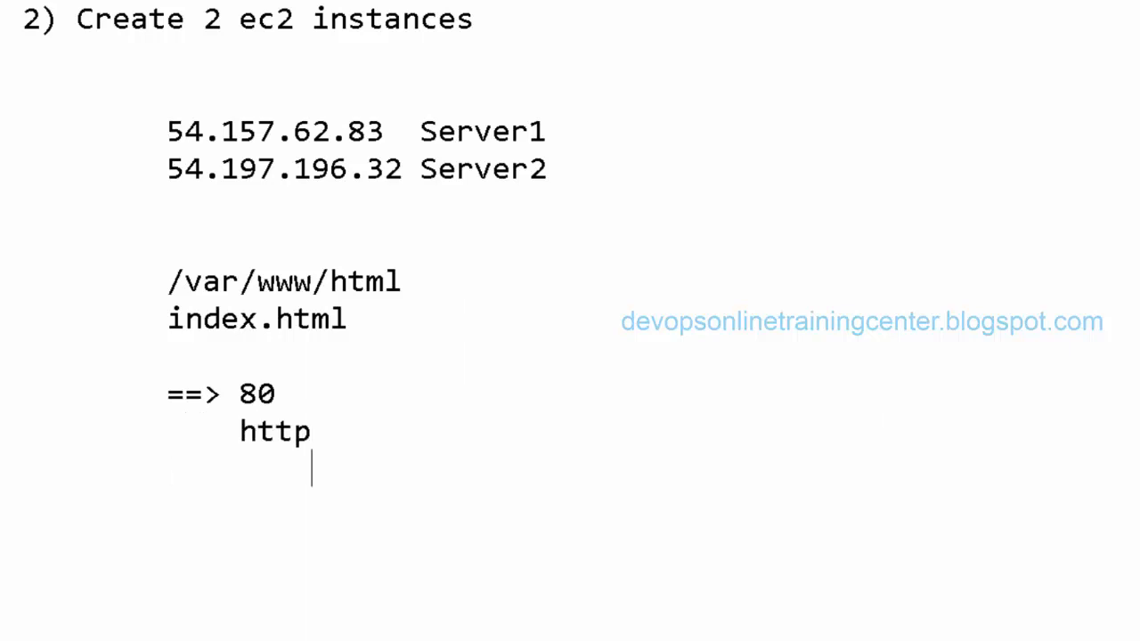
Step: Add the line "/index.html ==> /var/www/html/index.html" to the notes, aligned under http
key("BackSpace")
type("/index.h")
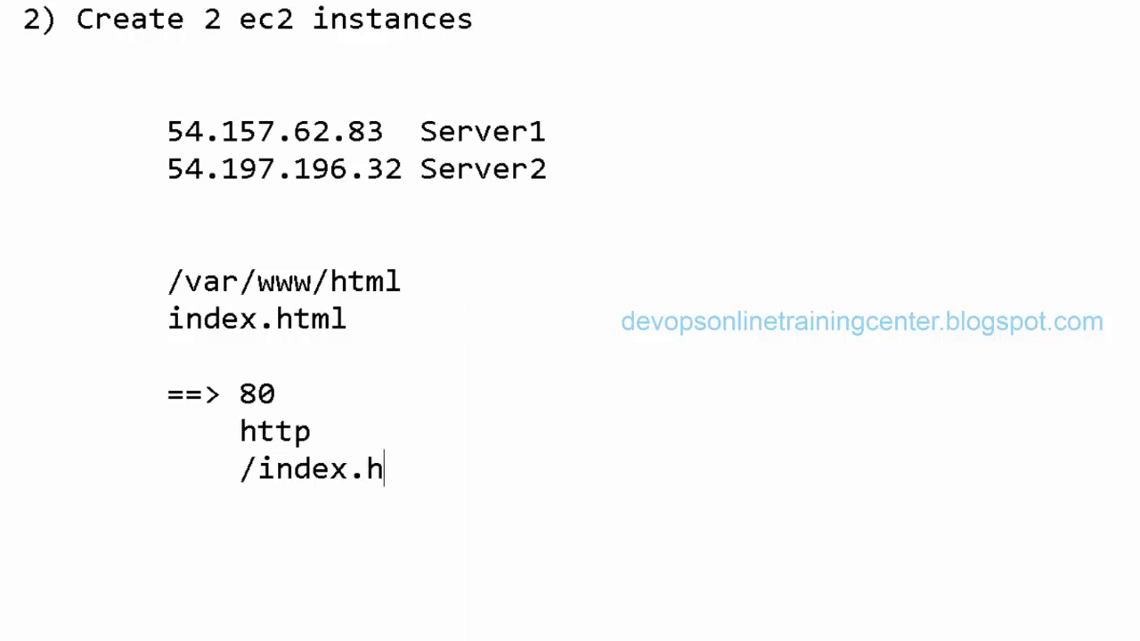
type("tml ==>")
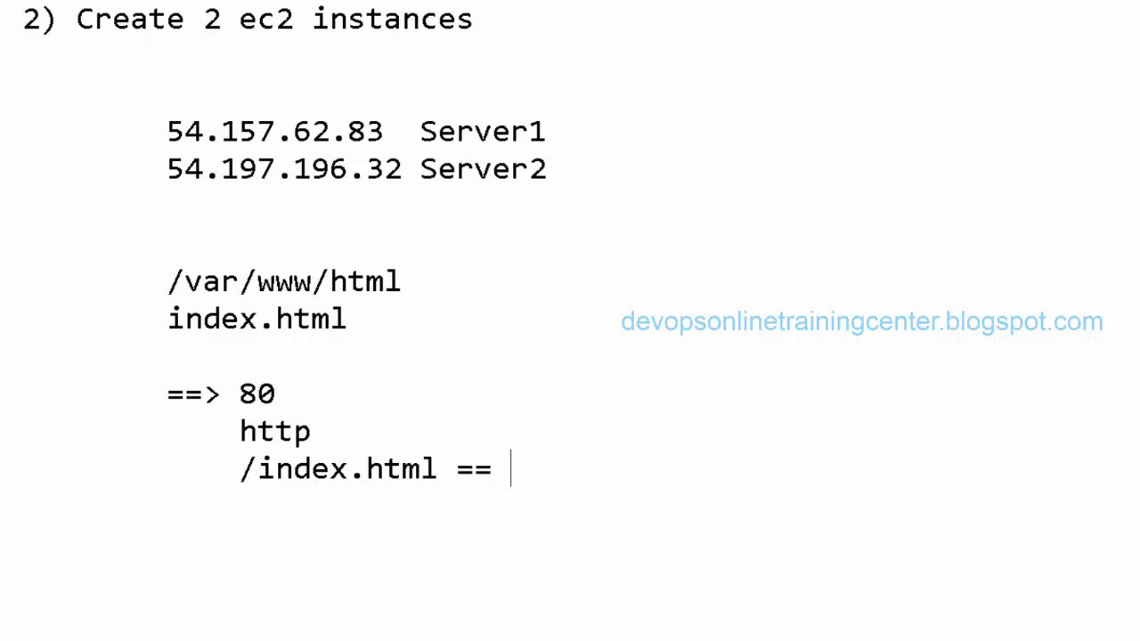
key("BackSpace")
type("> /var/w")
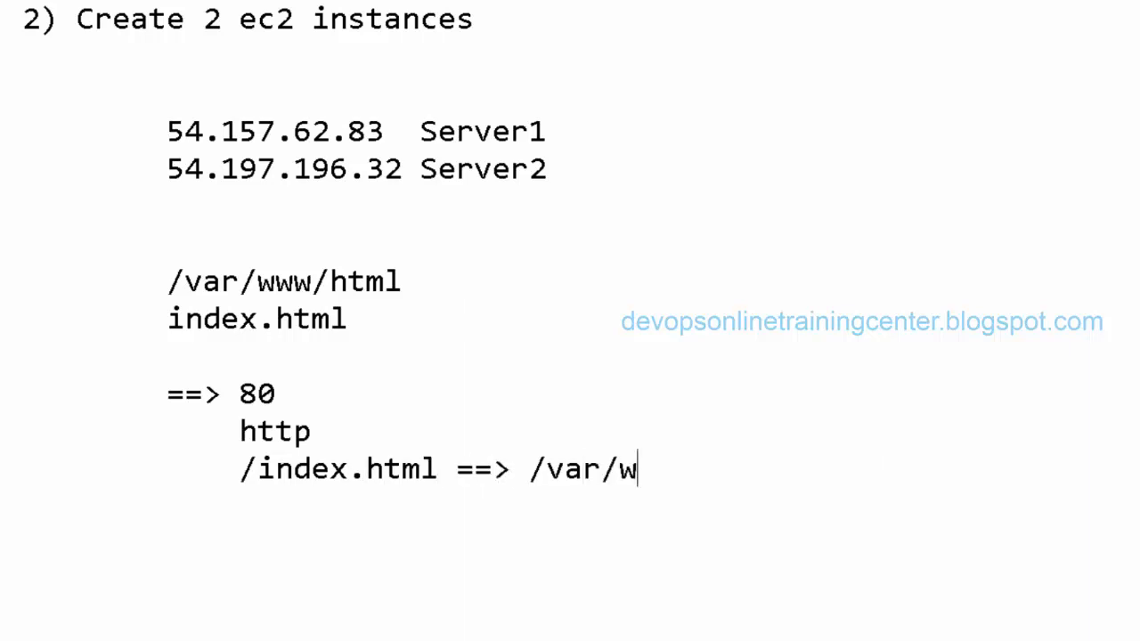
type("ww/html/index/ht")
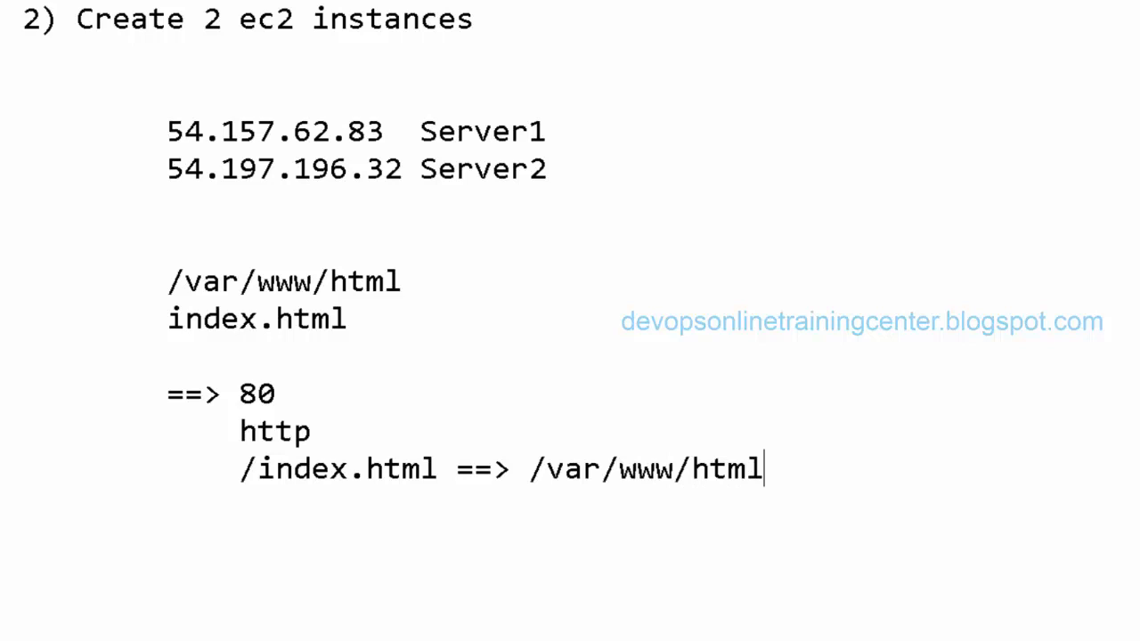
key("BackSpace")
key("BackSpace")
key("BackSpace")
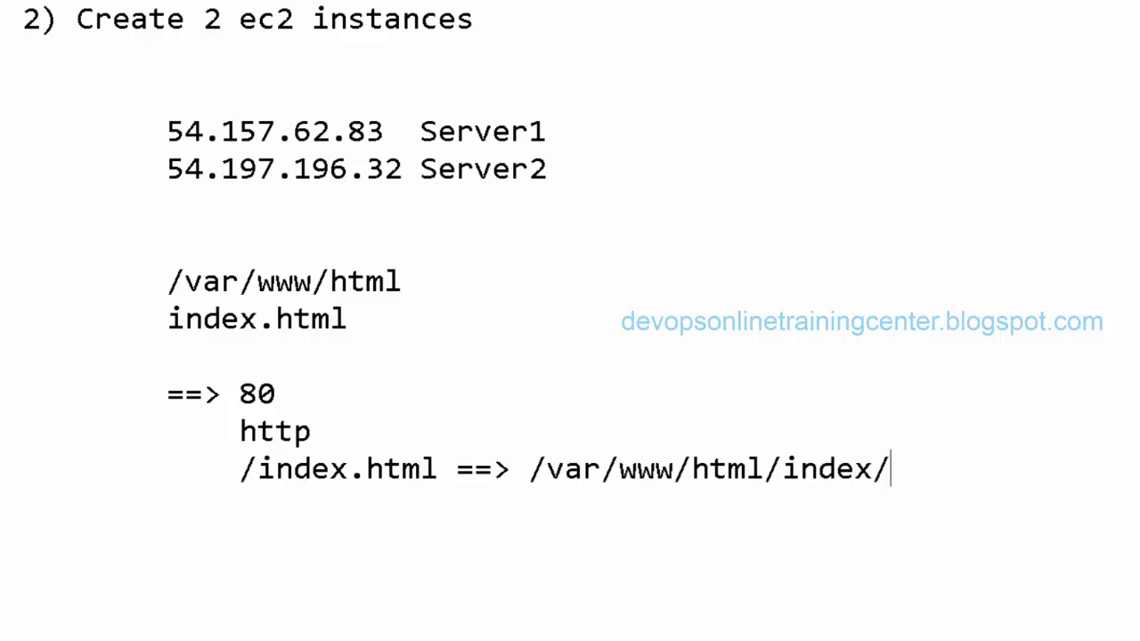
type(".html")
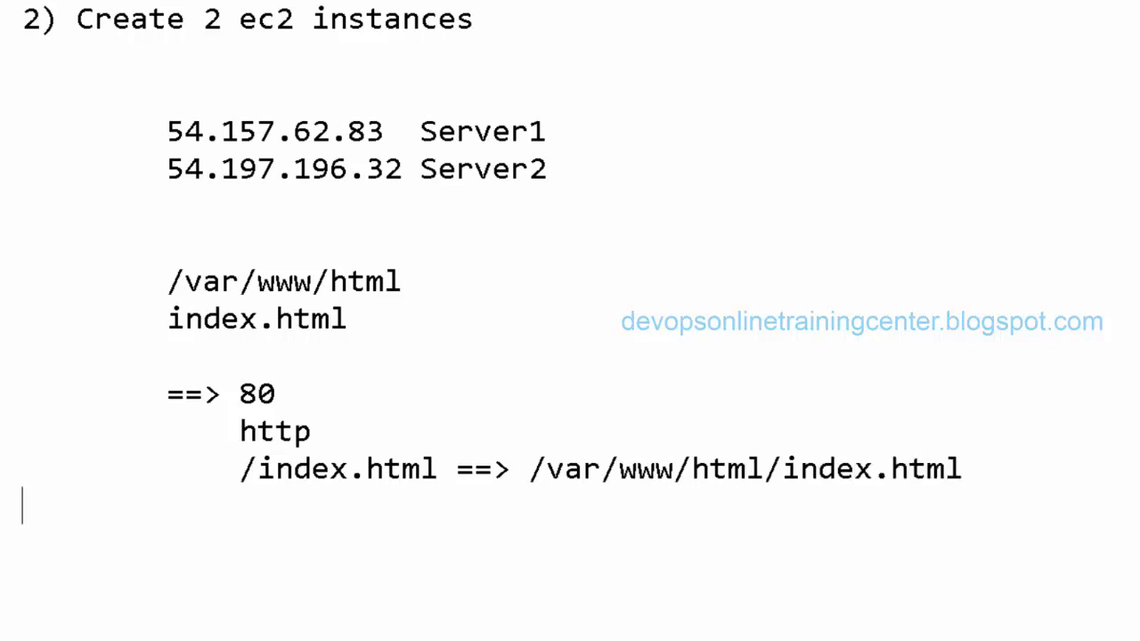
Step: Write the doubled path /var/www/html/var/www/ on a new line of the notes and erase it again
key("Tab")
key("Tab")
type("/var/www/h")
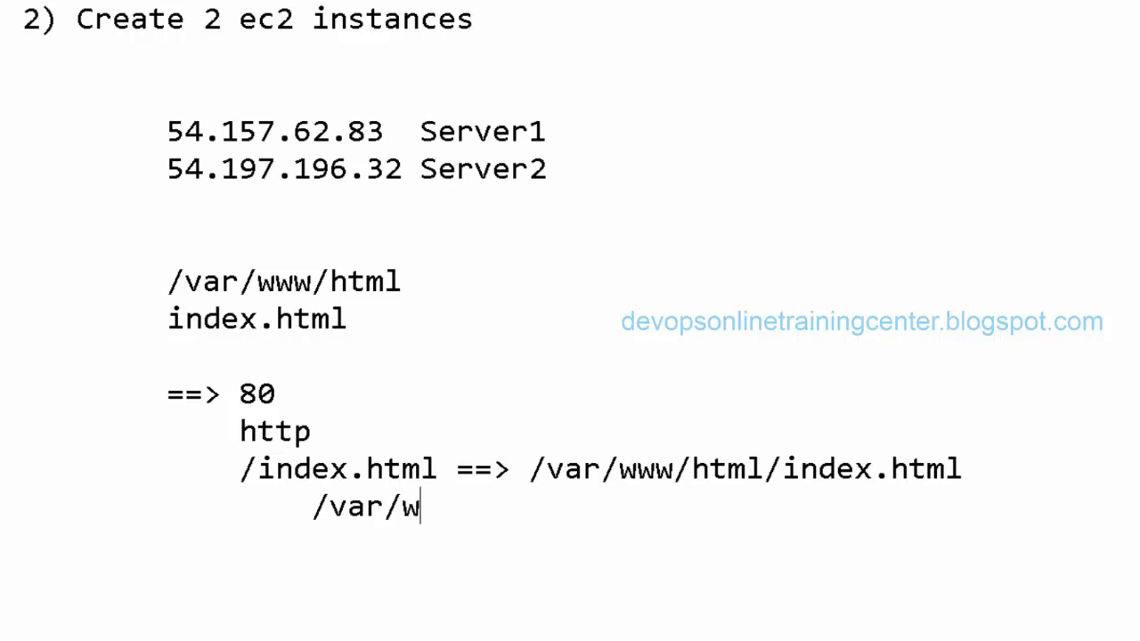
key("BackSpace")
type("/htmlv")
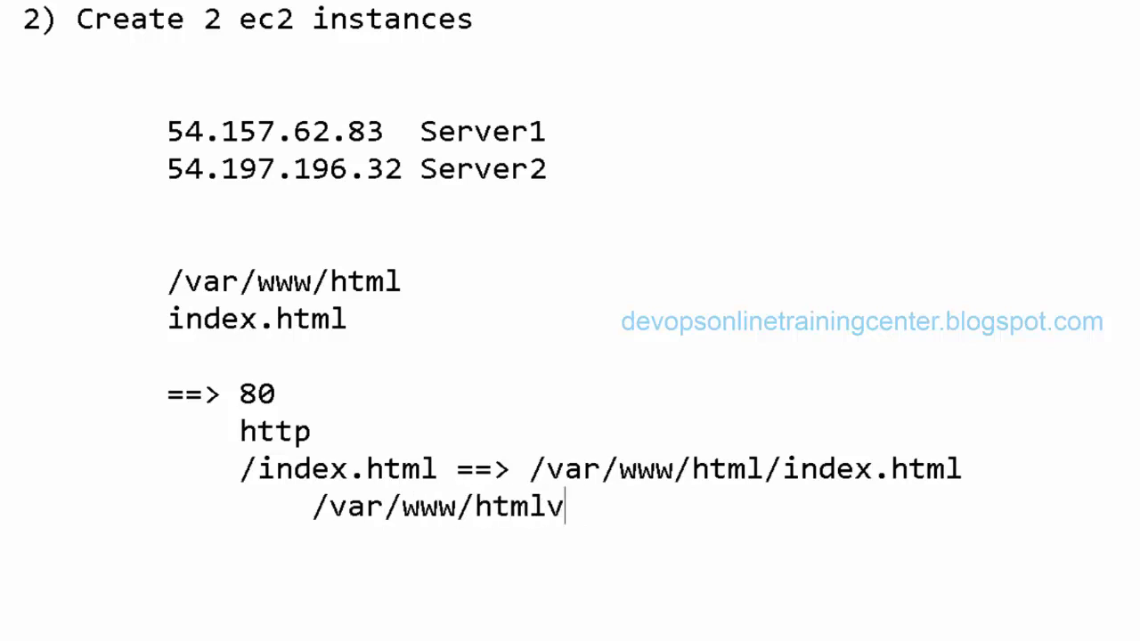
key("BackSpace")
type("/var/www/")
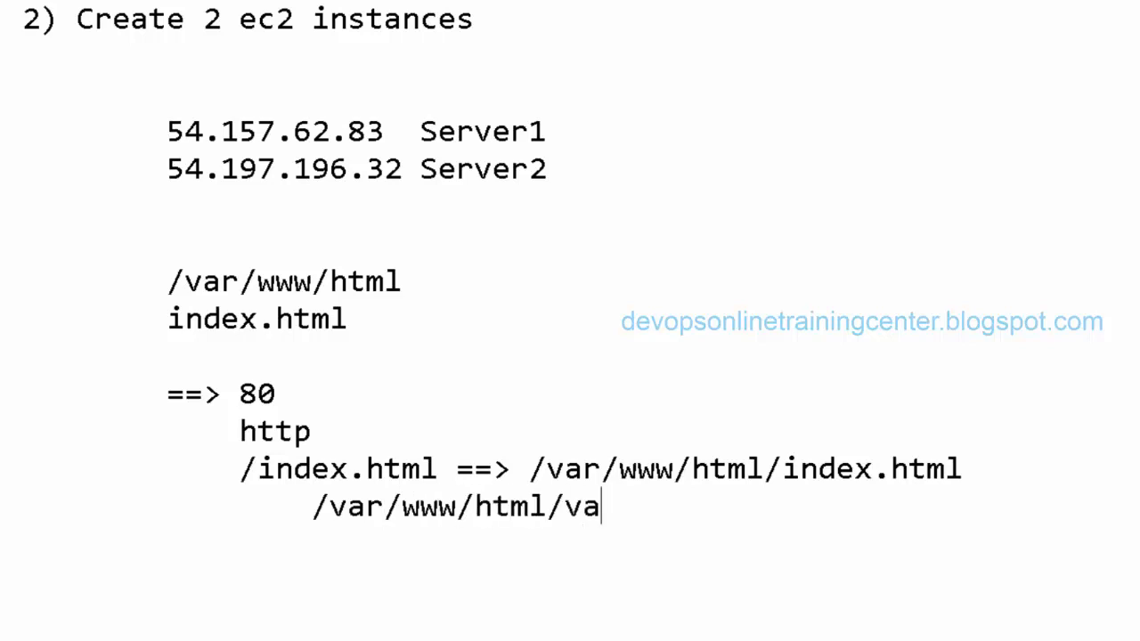
key("BackSpace")
key("BackSpace")
key("BackSpace")
key("BackSpace")
key("BackSpace")
key("BackSpace")
key("BackSpace")
key("BackSpace")
key("BackSpace")
key("BackSpace")
key("BackSpace")
key("BackSpace")
key("BackSpace")
key("BackSpace")
key("BackSpace")
key("BackSpace")
key("BackSpace")
key("BackSpace")
key("BackSpace")
key("BackSpace")
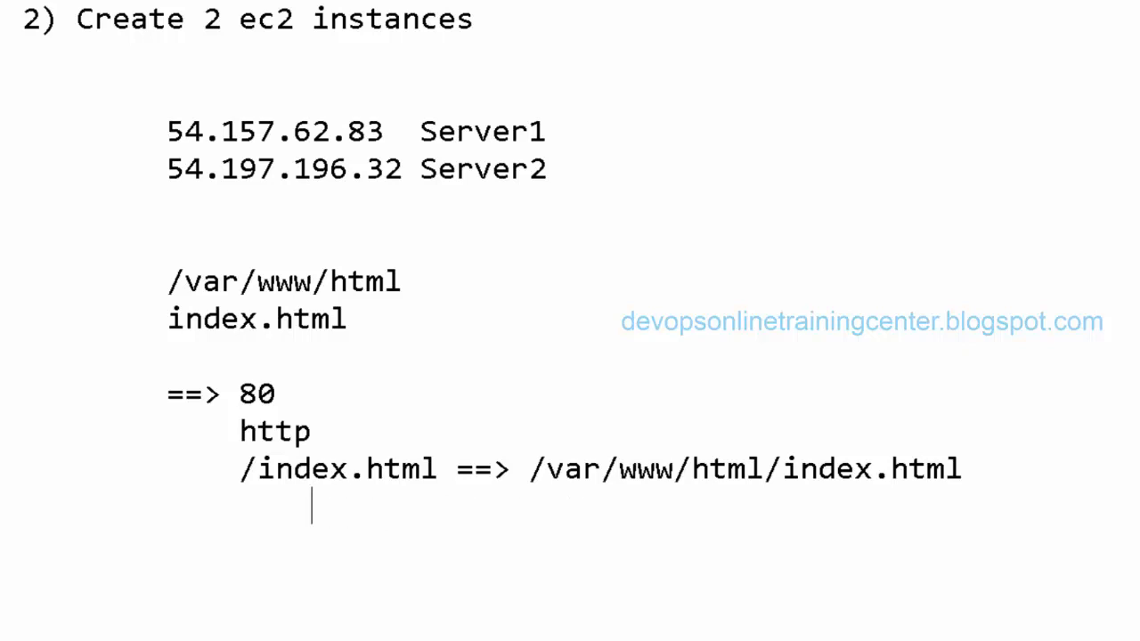
key("BackSpace")
triple_click(300, 287)
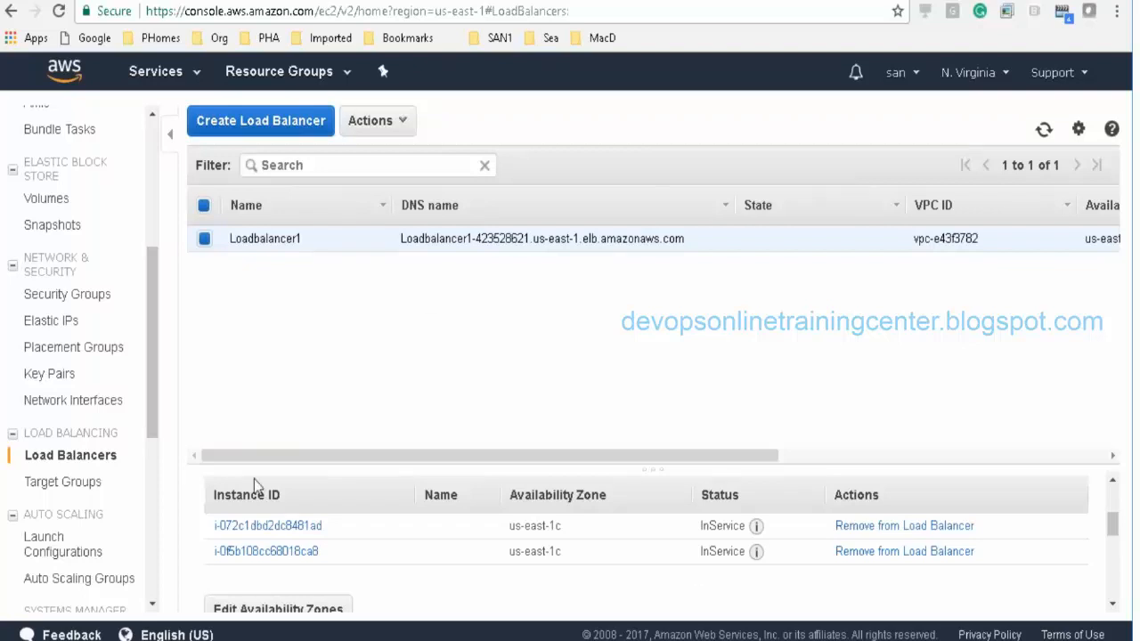
Step: Switch to Firefox and open the load balancer's DNS address
key("alt+Tab")
key("alt+Tab")
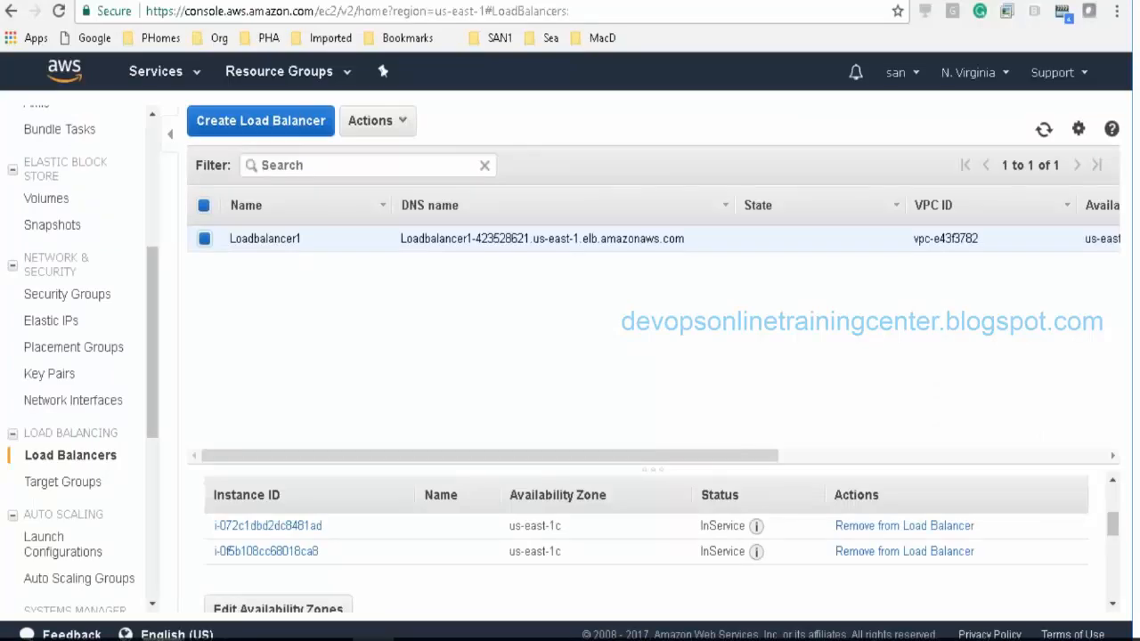
key("alt+Tab")
left_click(359, 4)
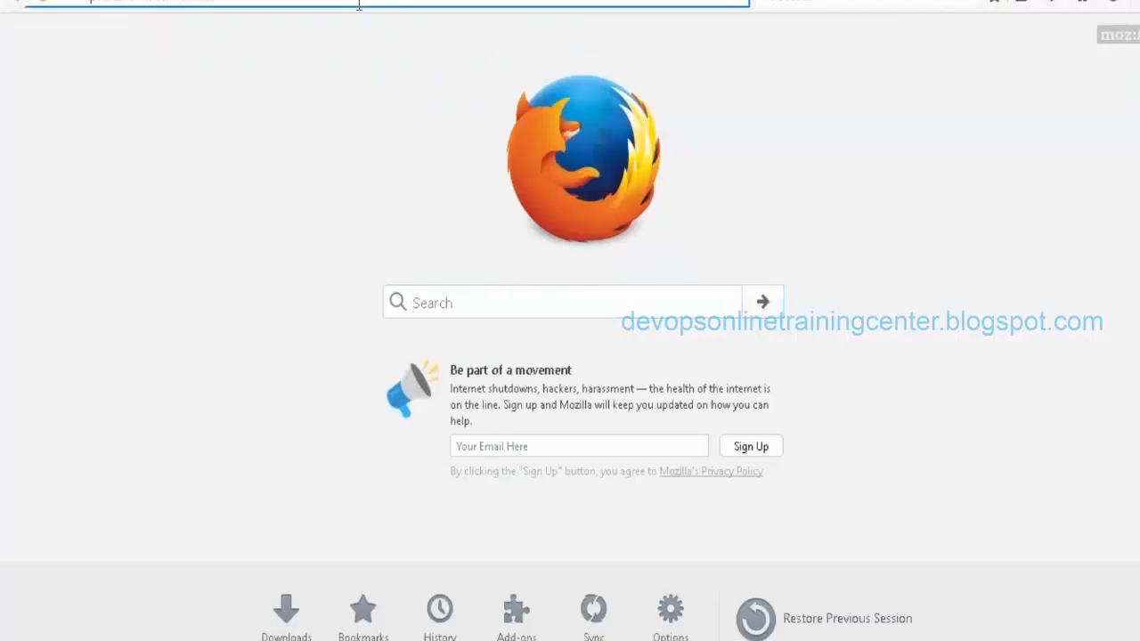
key("Return")
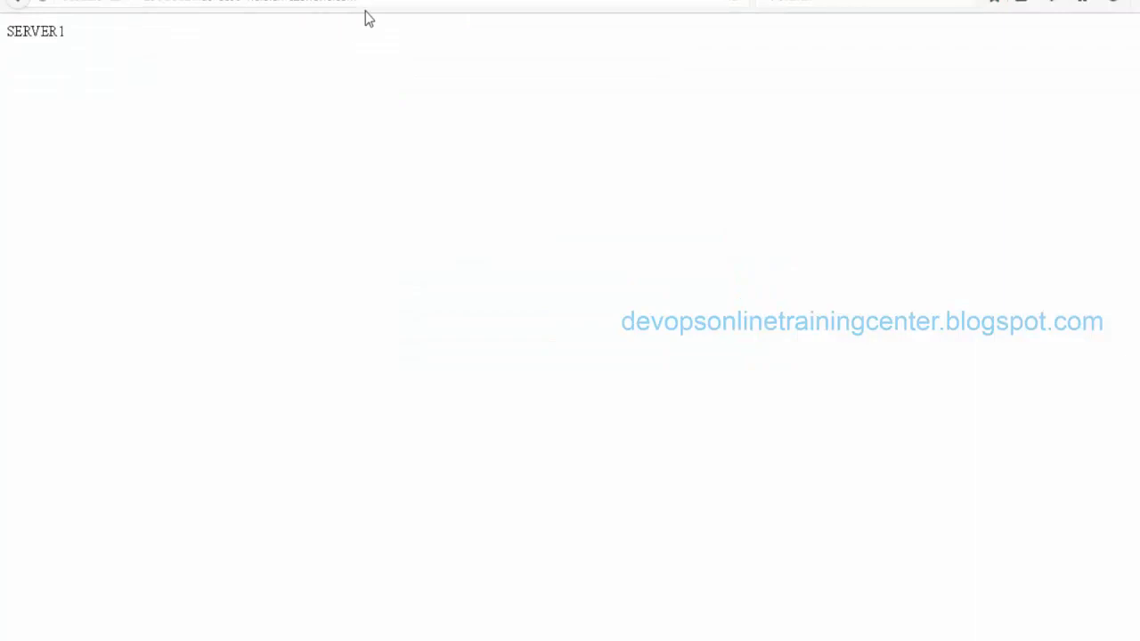
Step: Request the load balancer's address twice more in Firefox to test how traffic is distributed between the servers
left_click(381, 3)
key("Return")
left_click(388, 3)
key("Return")
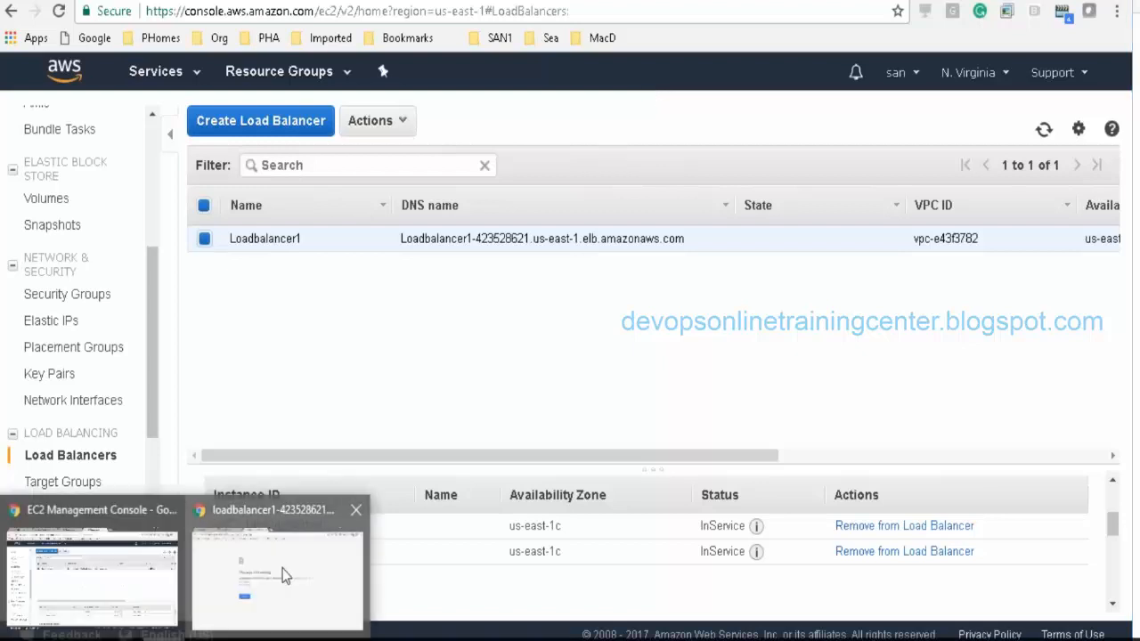
Step: Switch to Chrome's load balancer page and request the DNS address loadbalancer1-423528621.us-east-1.elb.amazonaws.com again
left_click(283, 573)
left_click(430, 13)
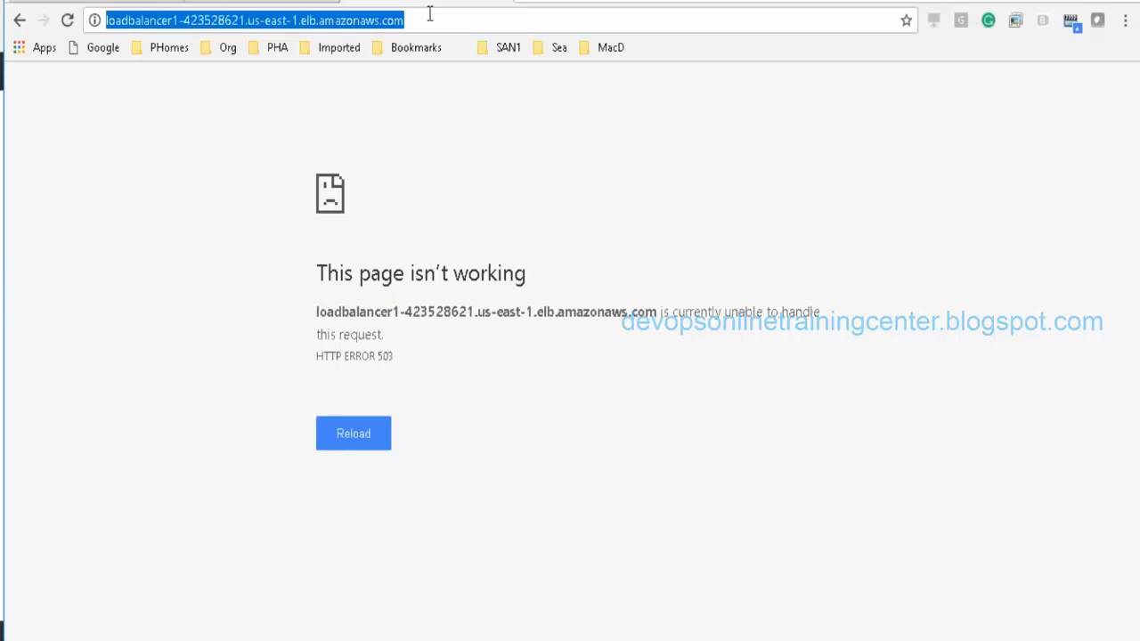
left_click(434, 25)
key("Return")
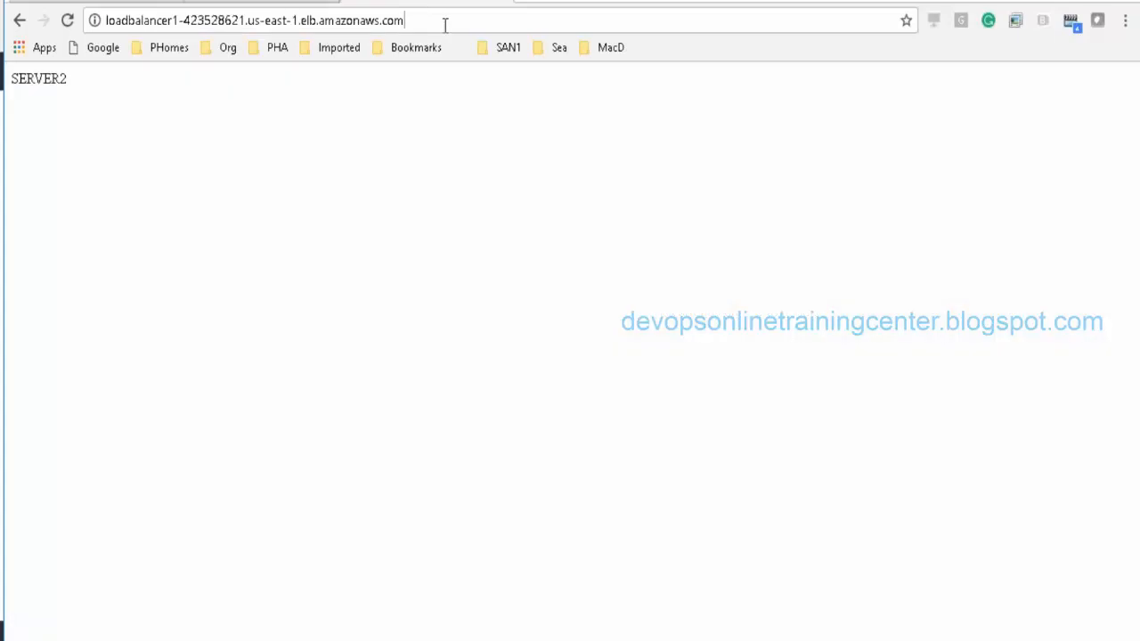
Step: Request the load balancer's address five more times in Chrome to test the distribution between the servers
left_click(442, 25)
left_click(444, 25)
left_click(454, 25)
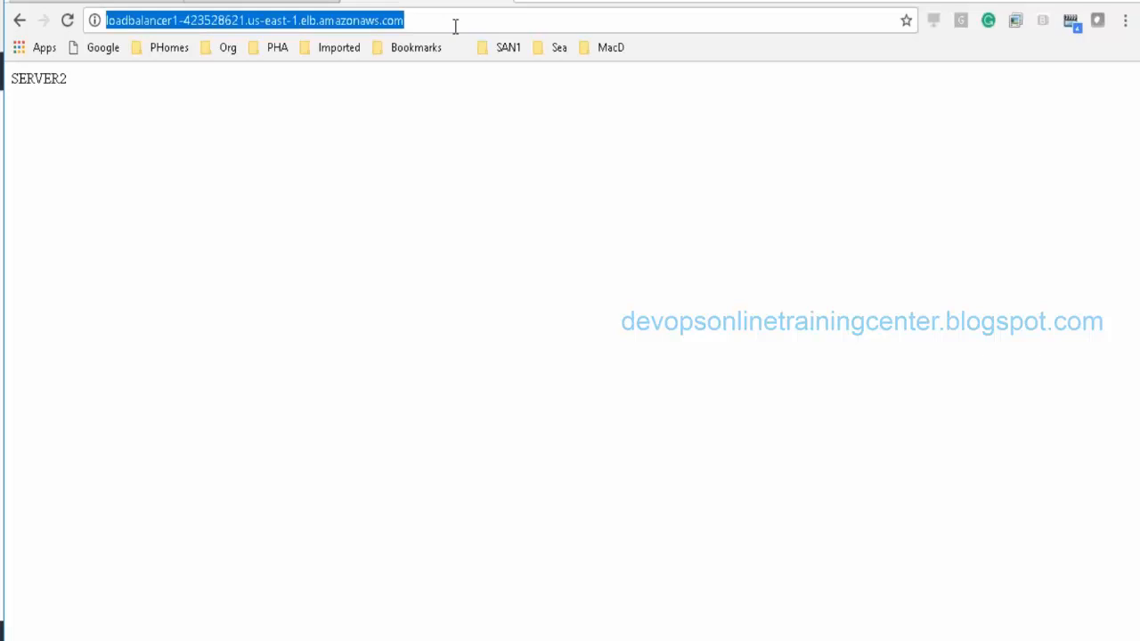
key("Return")
left_click(463, 25)
key("Return")
left_click(473, 25)
key("Return")
left_click(466, 27)
key("Return")
left_click(482, 30)
key("Return")
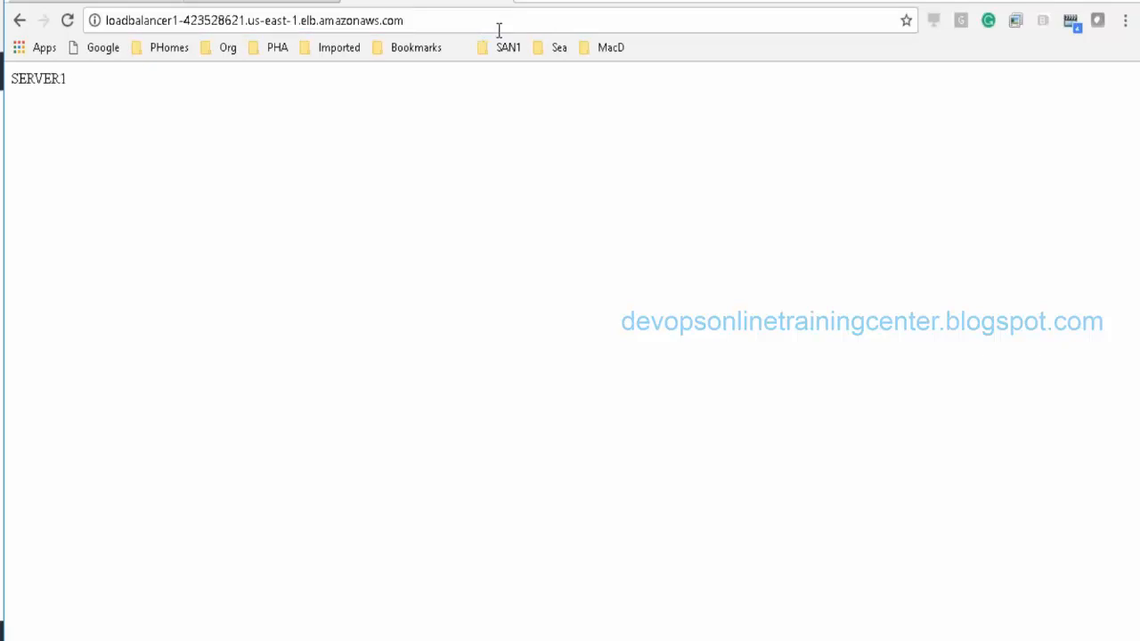
Step: Highlight the server name on the returned page and repeat the request several times to compare which server answers
left_click(499, 30)
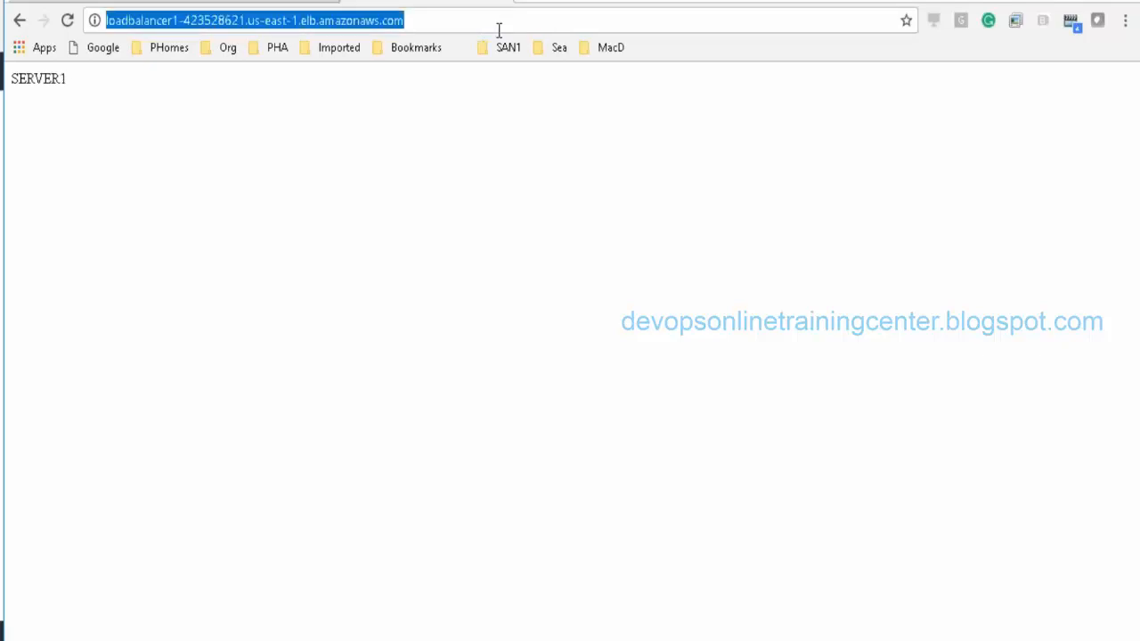
double_click(43, 80)
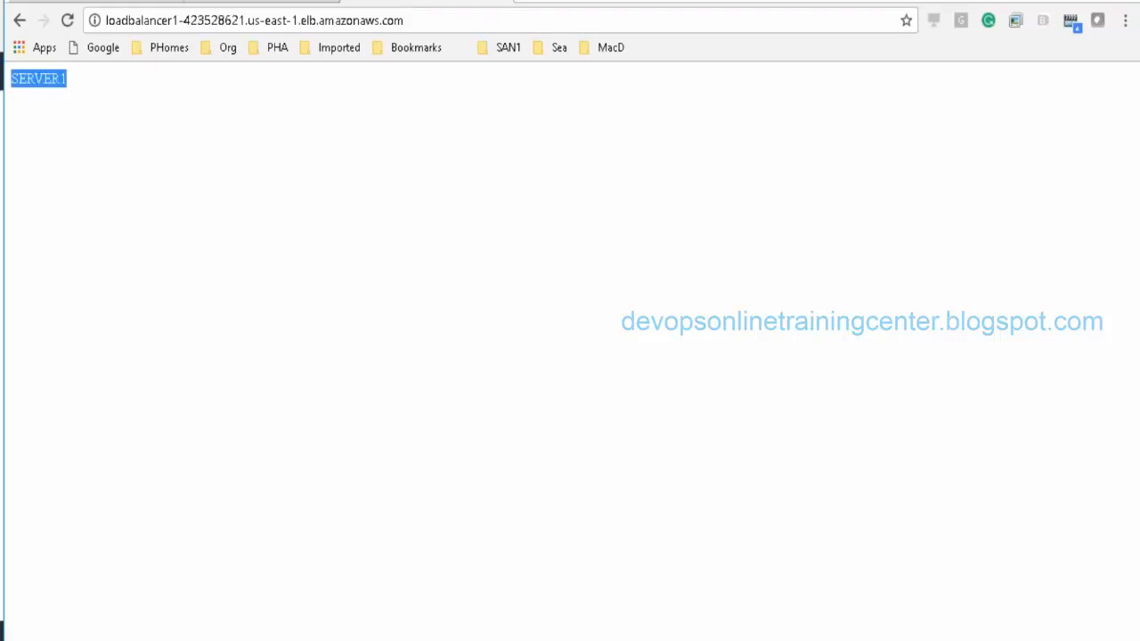
left_click(419, 25)
key("Return")
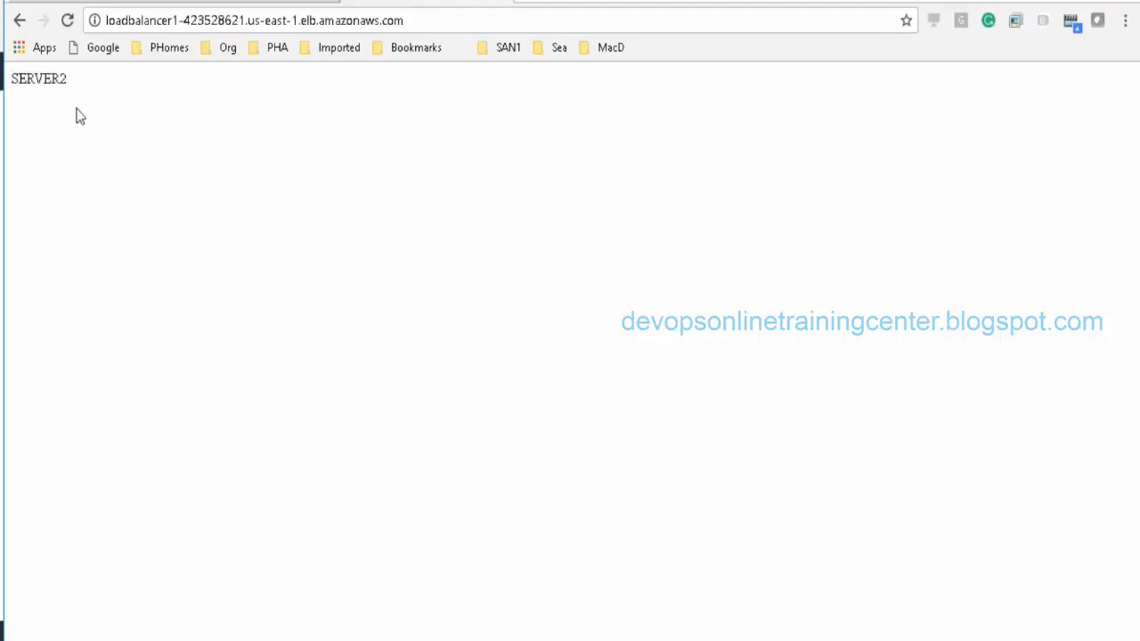
double_click(40, 79)
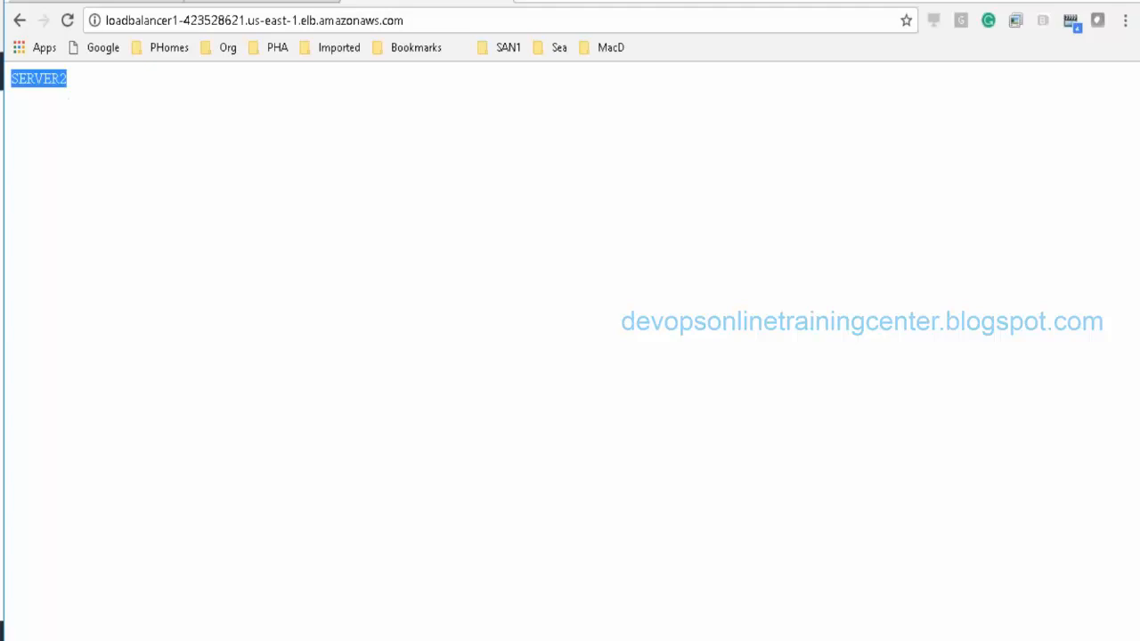
left_click(441, 21)
key("Return")
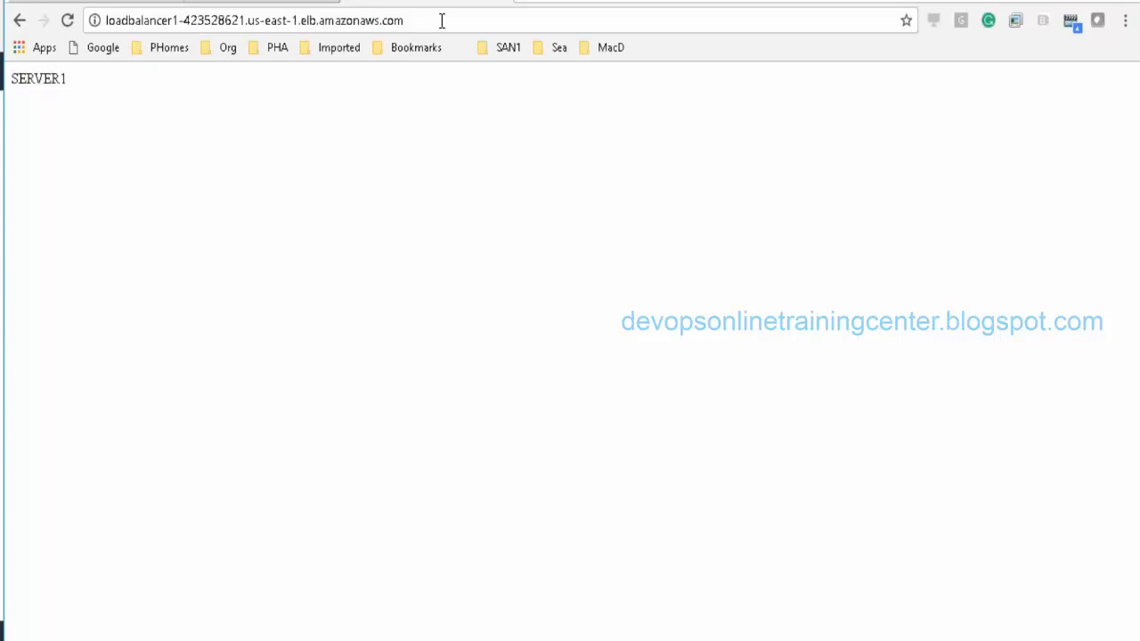
left_click(420, 27)
key("Return")
double_click(342, 20)
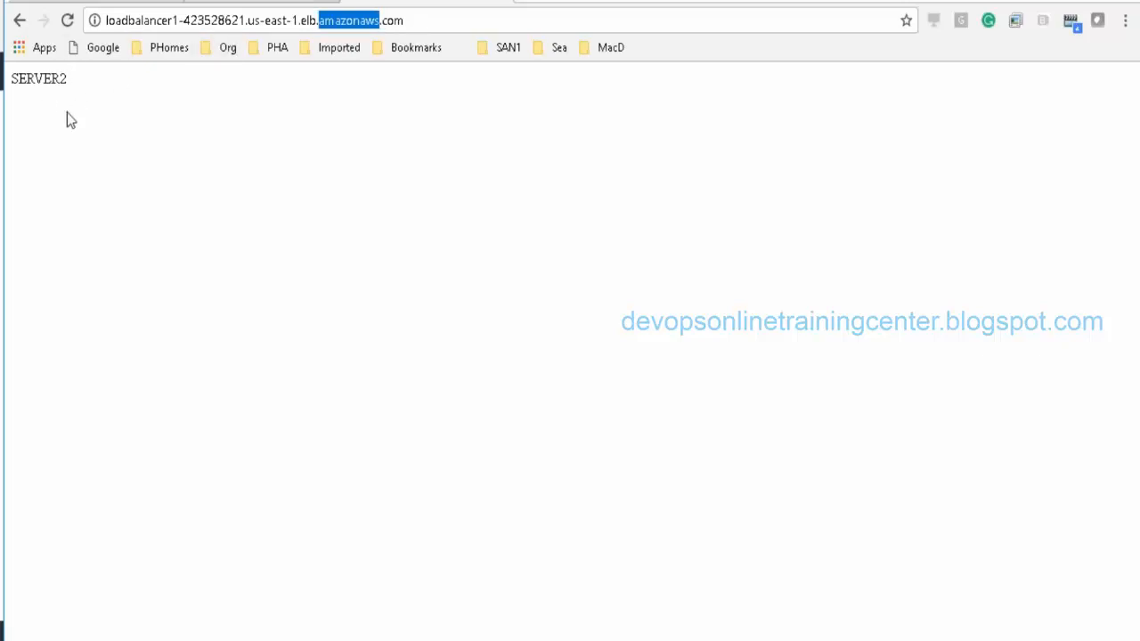
left_click(445, 28)
key("Return")
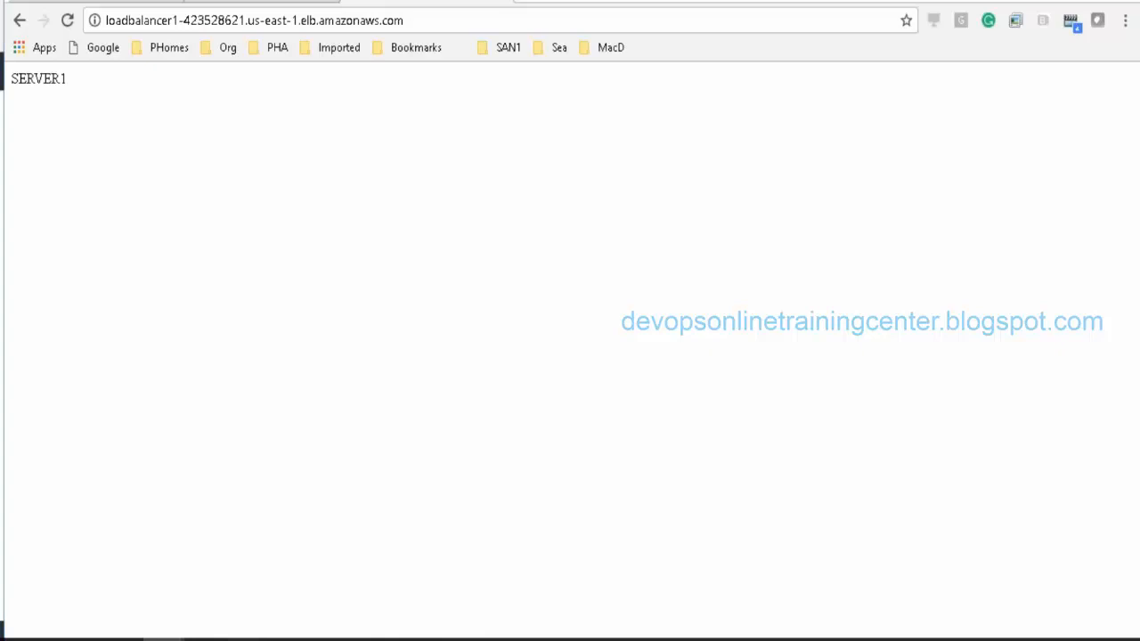
Step: Switch to the Class1-Demo notes, add blank lines below the /index.html line and indent the new line two tab stops
mouse_move(249, 636)
left_click(338, 561)
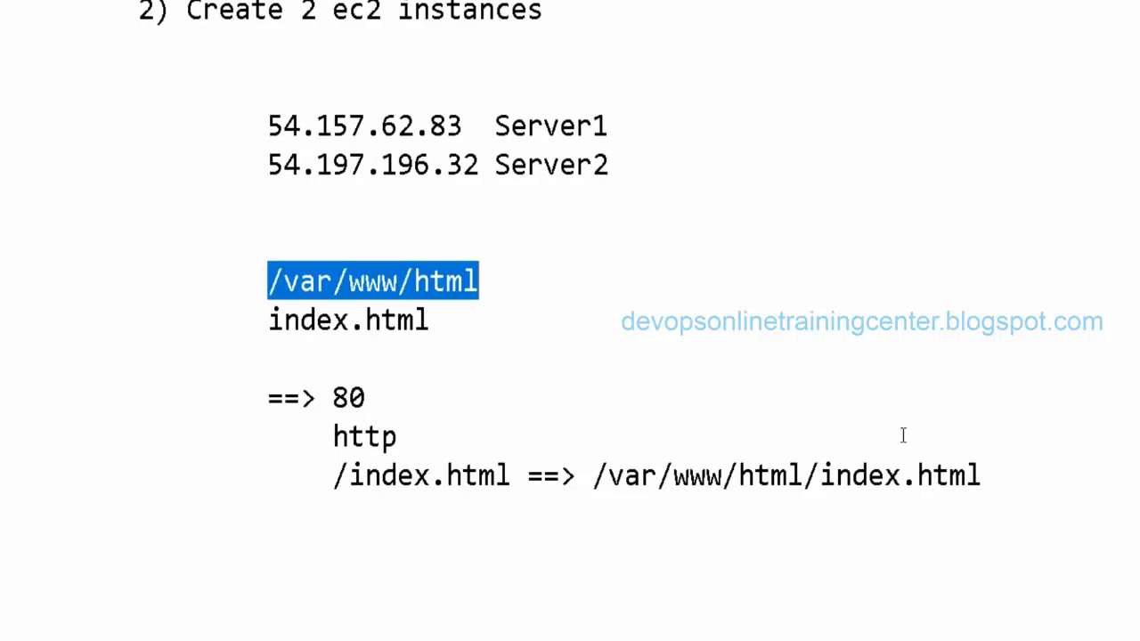
left_click(1000, 476)
key("Return")
key("Return")
key("Return")
key("Return")
key("Return")
key("Return")
key("Return")
key("Return")
key("Return")
key("Return")
key("Return")
key("Return")
key("Return")
key("Return")
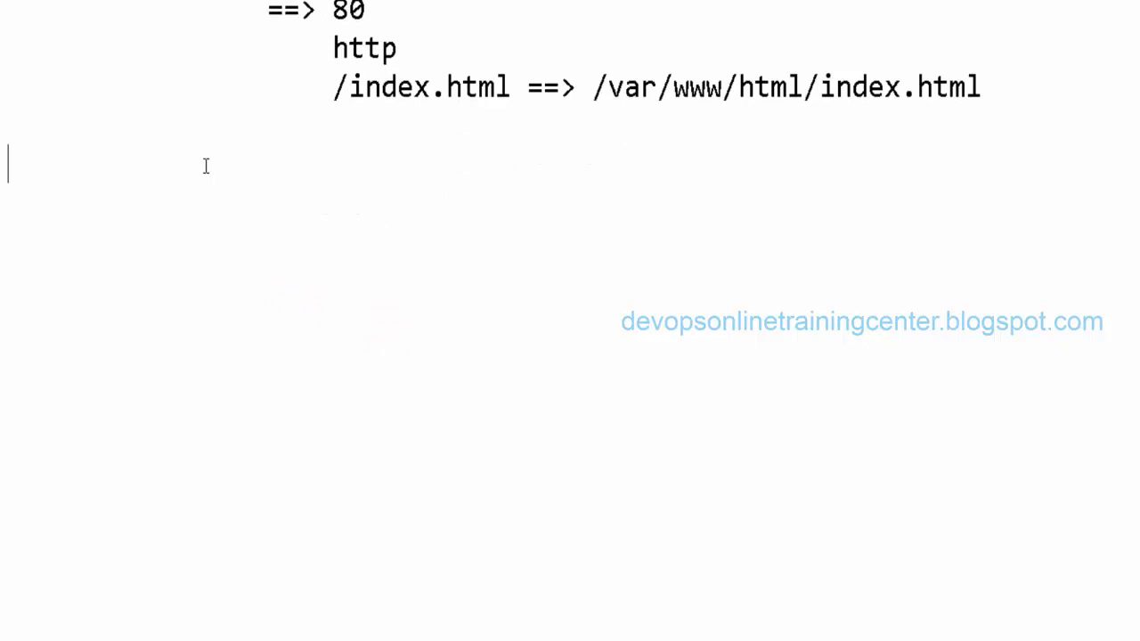
key("Tab")
key("Tab")
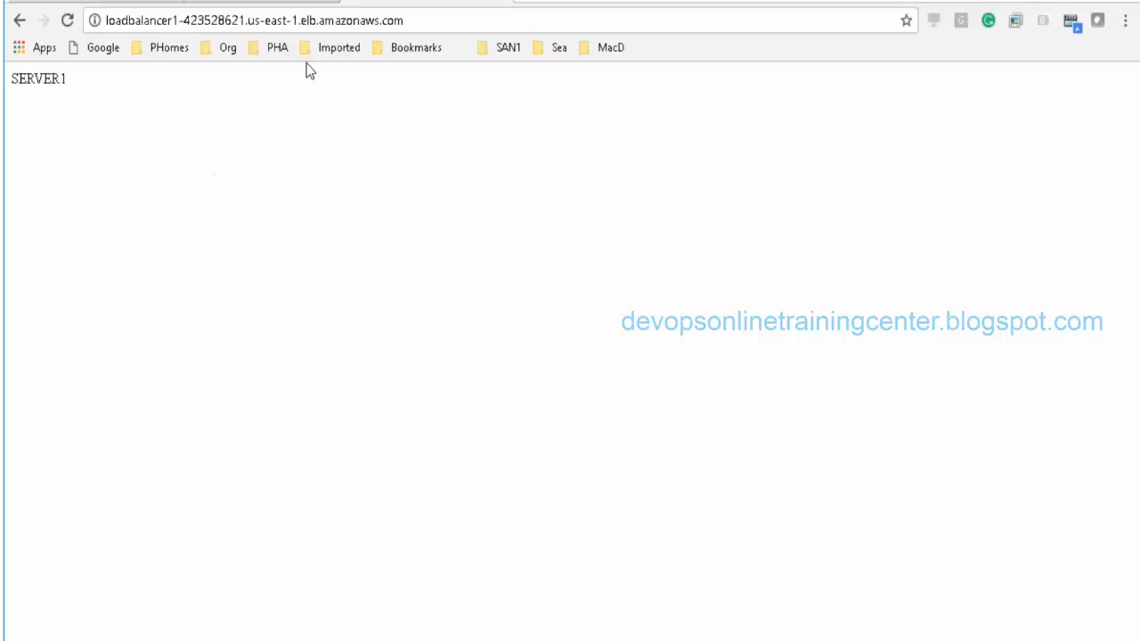
Step: Request the load balancer's address once more in Chrome and bring up the Firefox window to compare its page
left_click(423, 19)
key("Return")
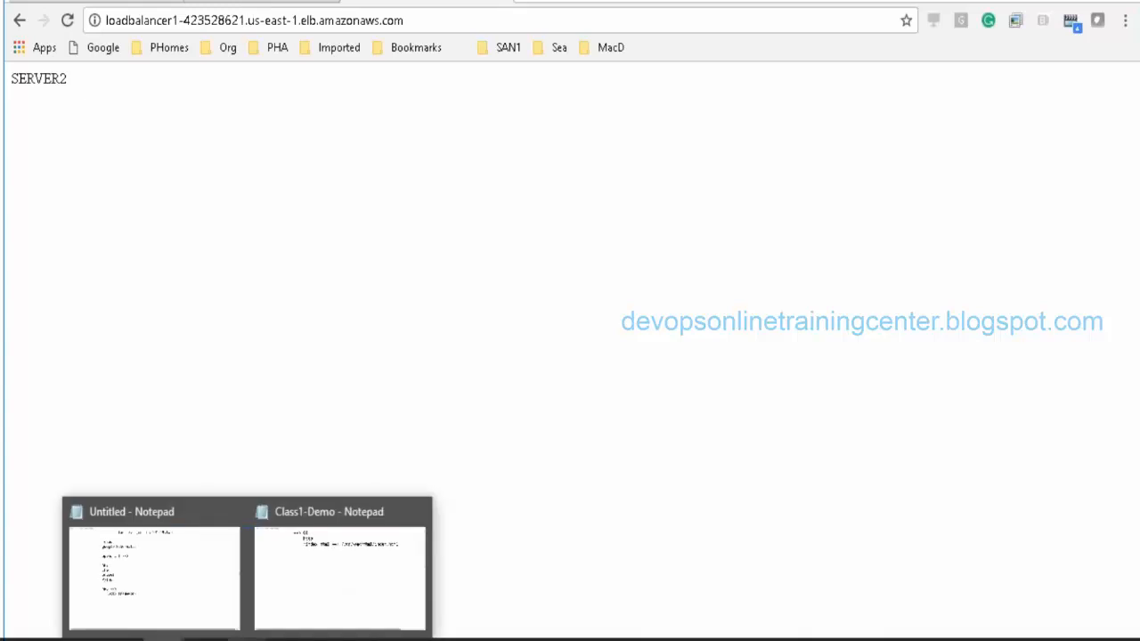
mouse_move(372, 638)
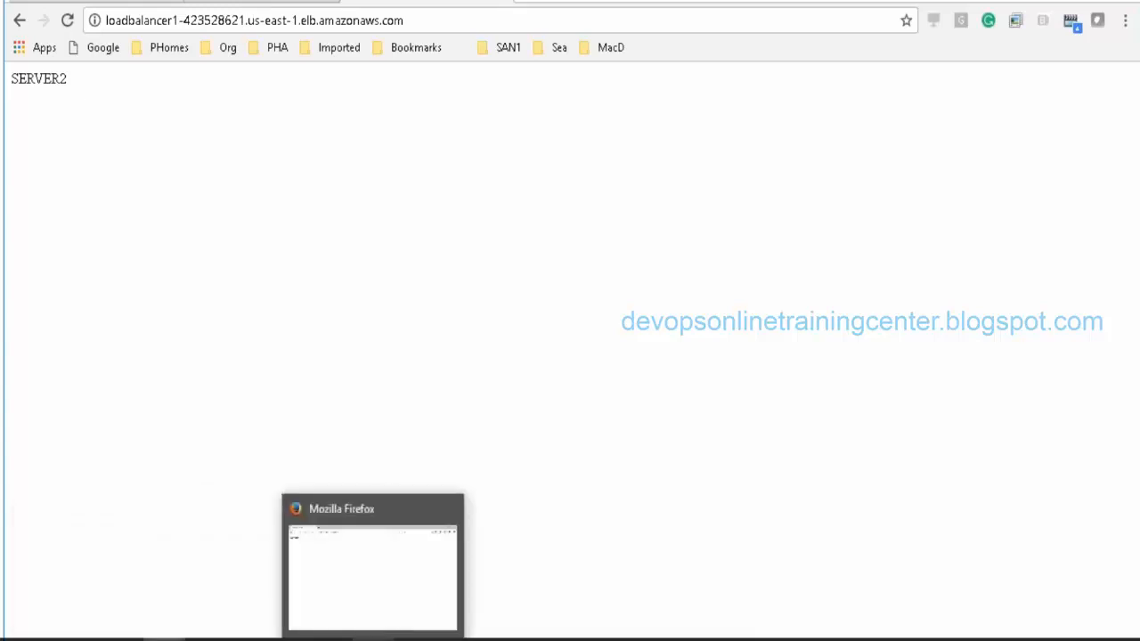
left_click(372, 639)
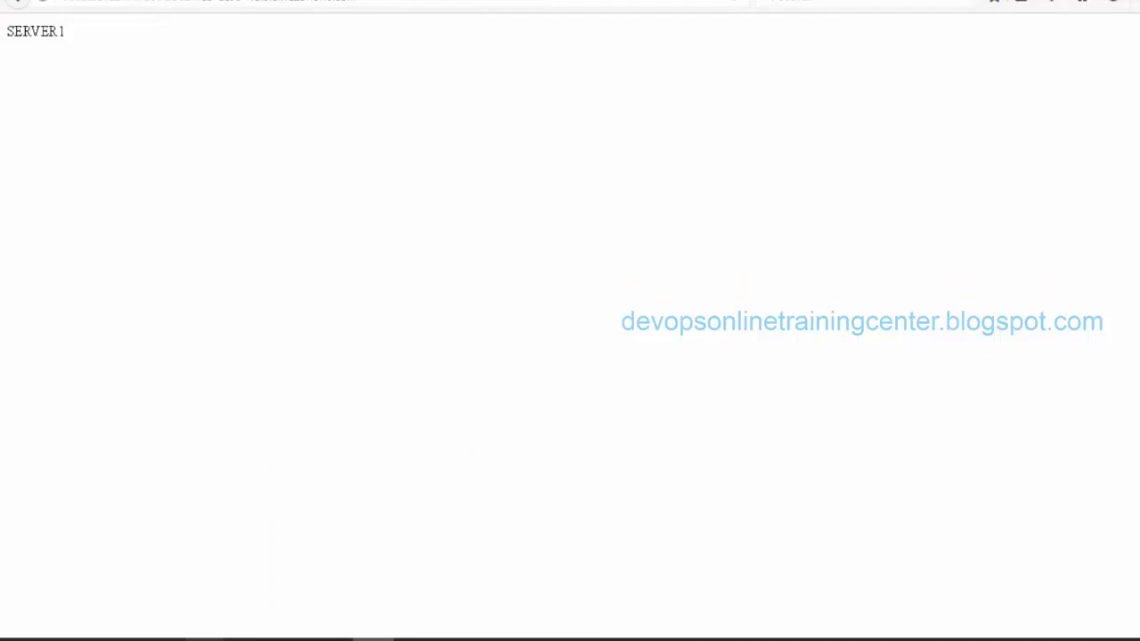
mouse_move(163, 639)
left_click(146, 590)
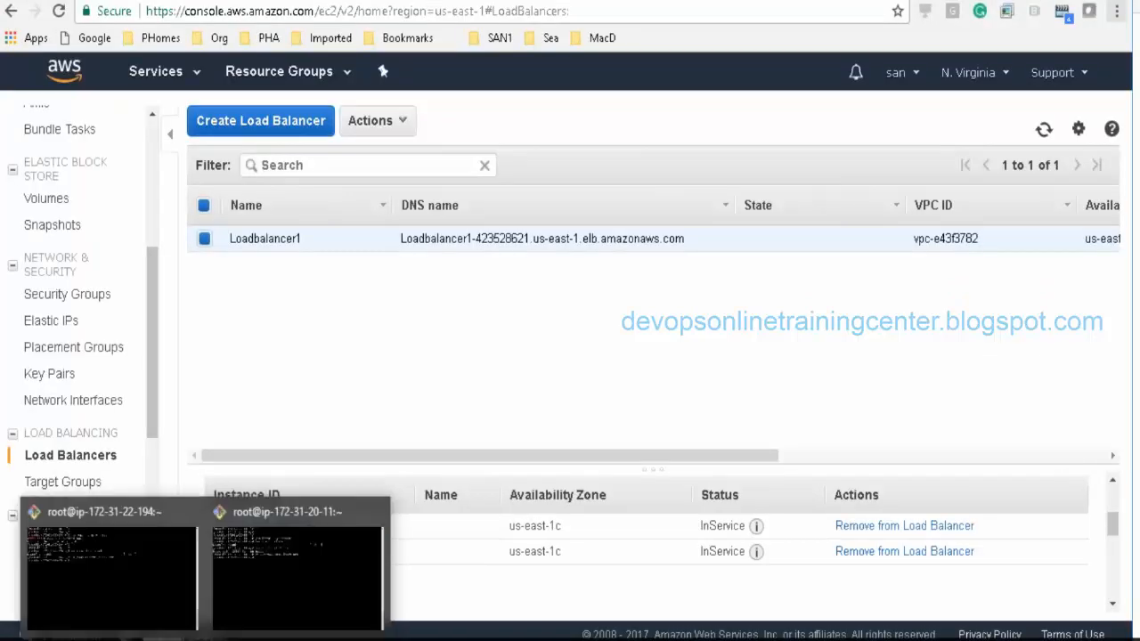
left_click(289, 570)
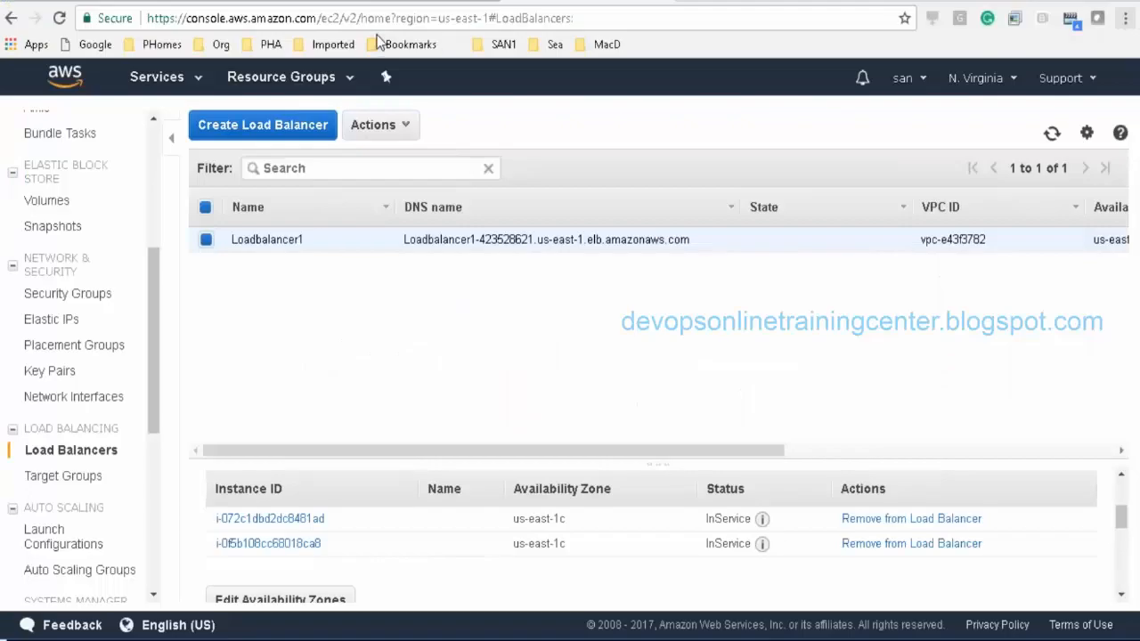
key("alt+Tab")
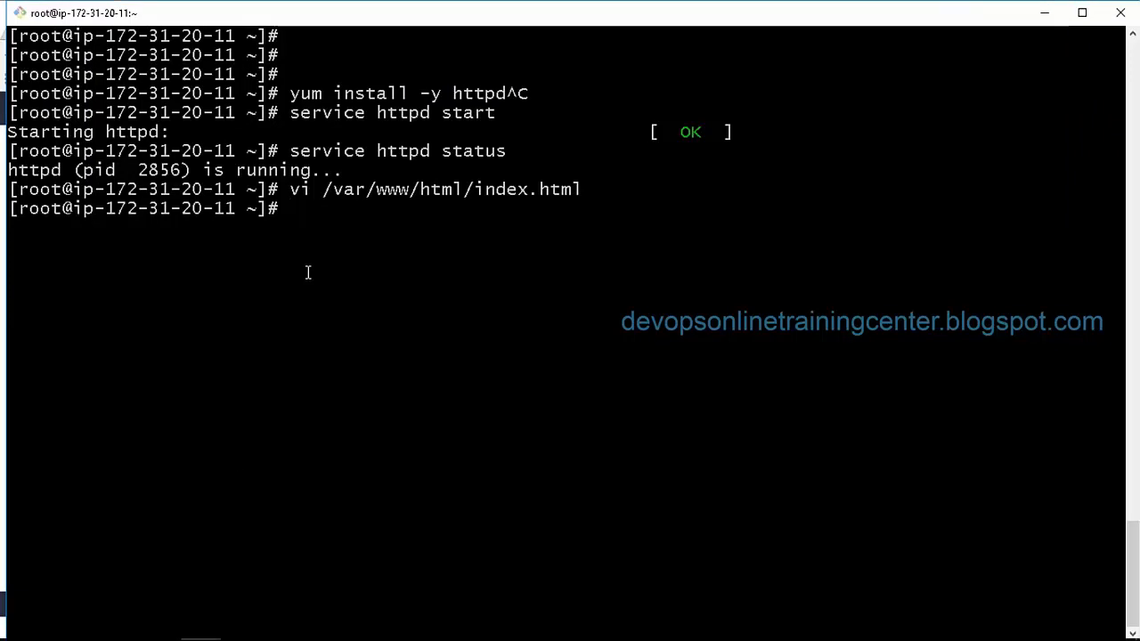
mouse_move(196, 636)
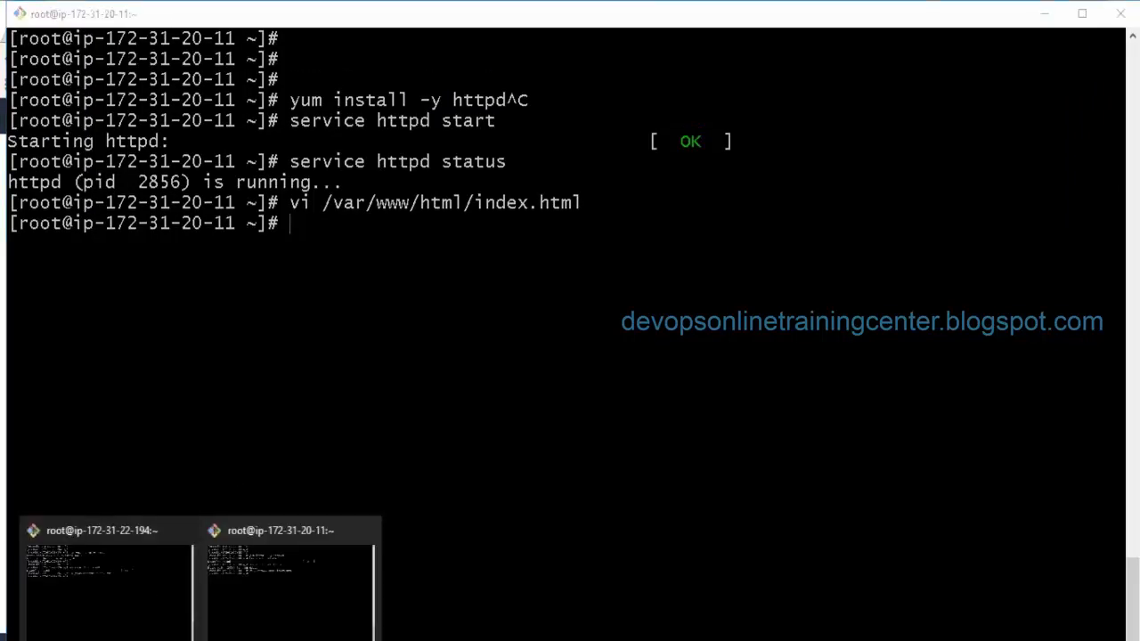
left_click(146, 588)
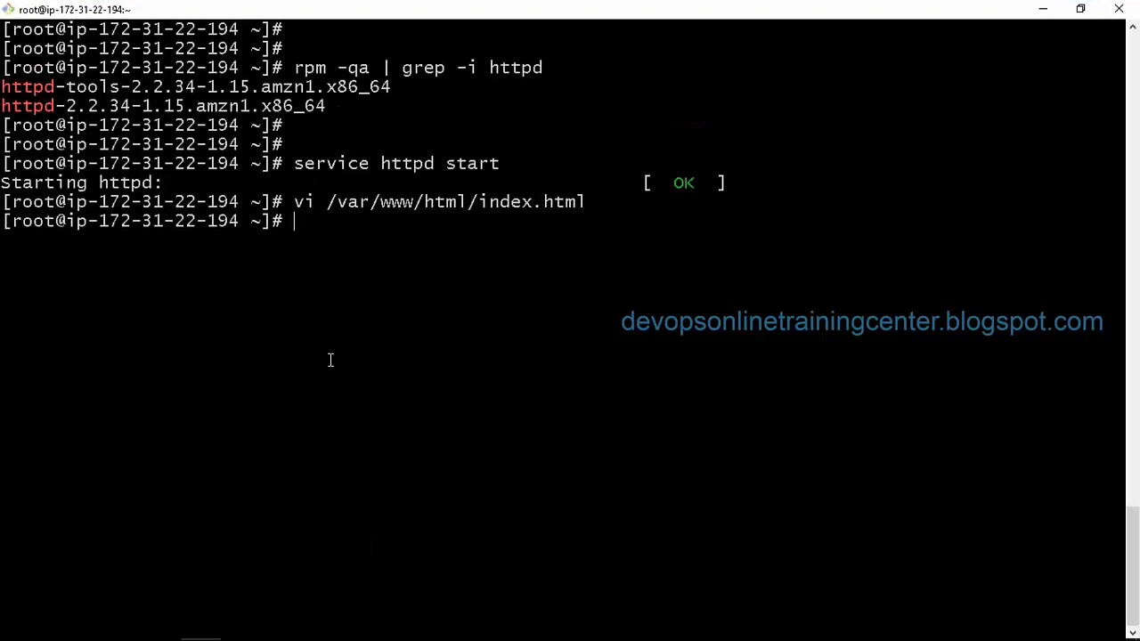
key("alt+Tab")
key("alt+Tab")
key("alt+Tab")
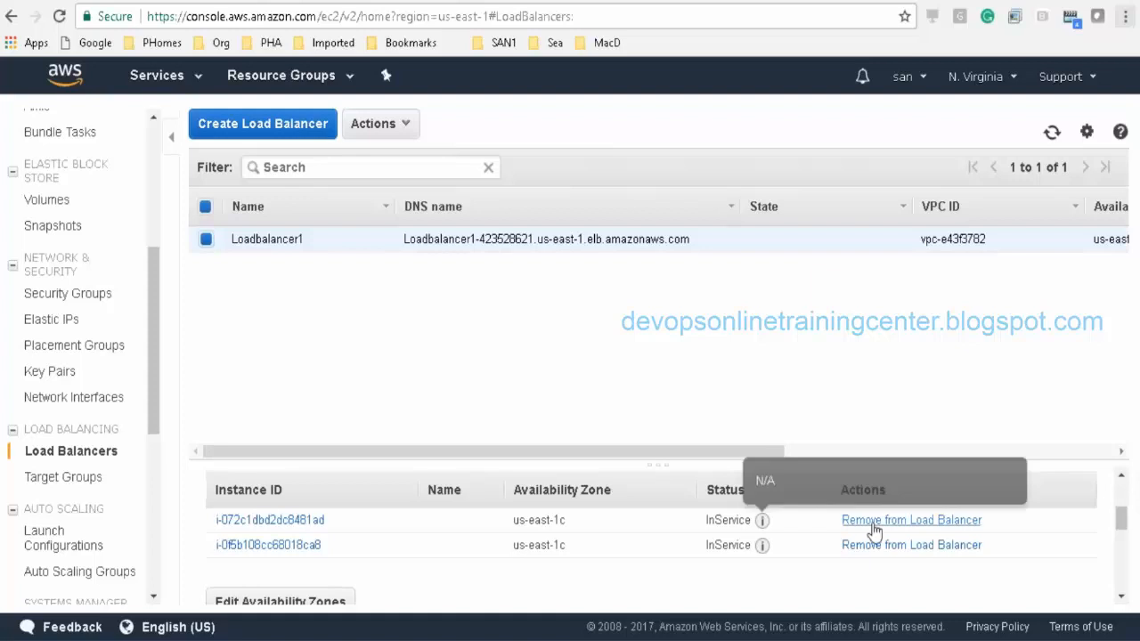
Step: Show the health check settings of Loadbalancer1, including ping target, timeout, interval and thresholds
left_click_drag(1120, 522, 1120, 500)
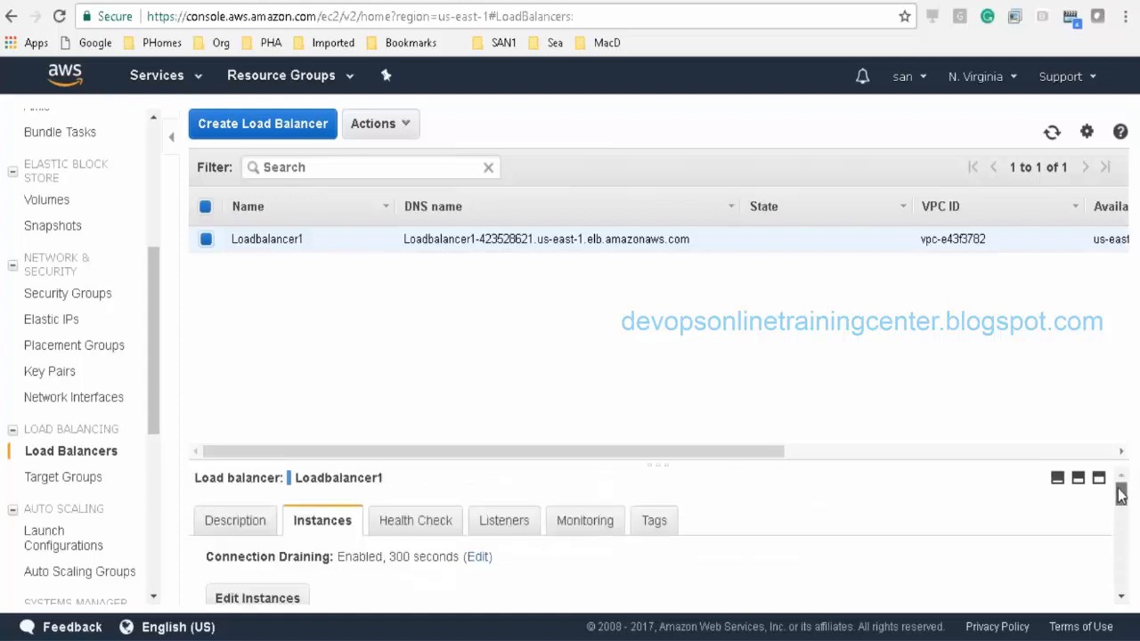
left_click(426, 523)
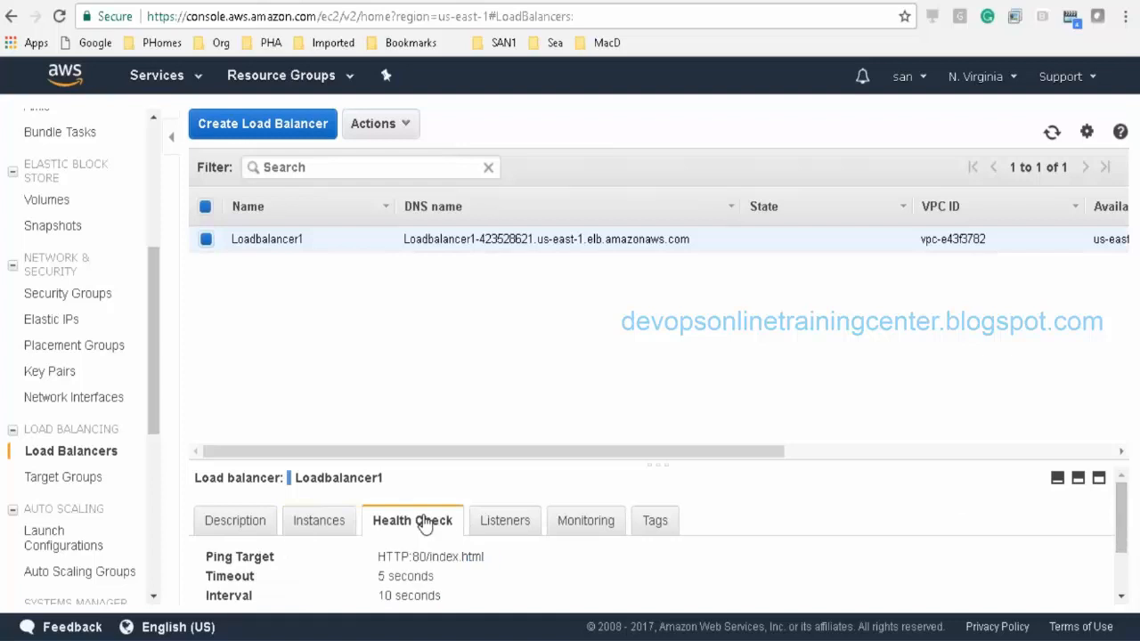
left_click_drag(1123, 533, 1121, 555)
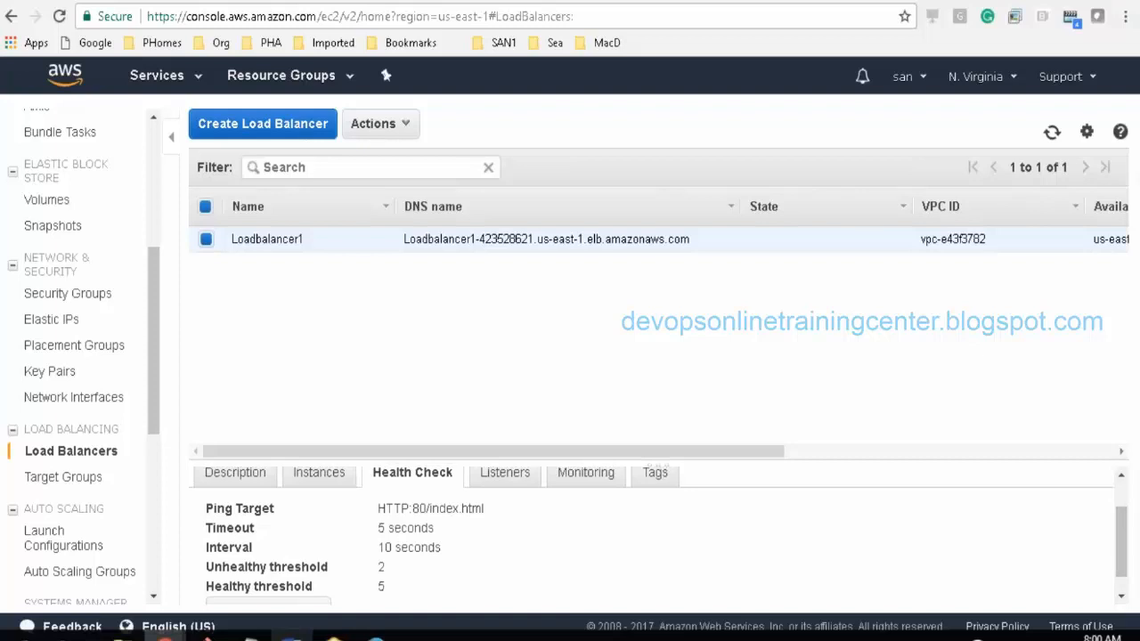
mouse_move(251, 634)
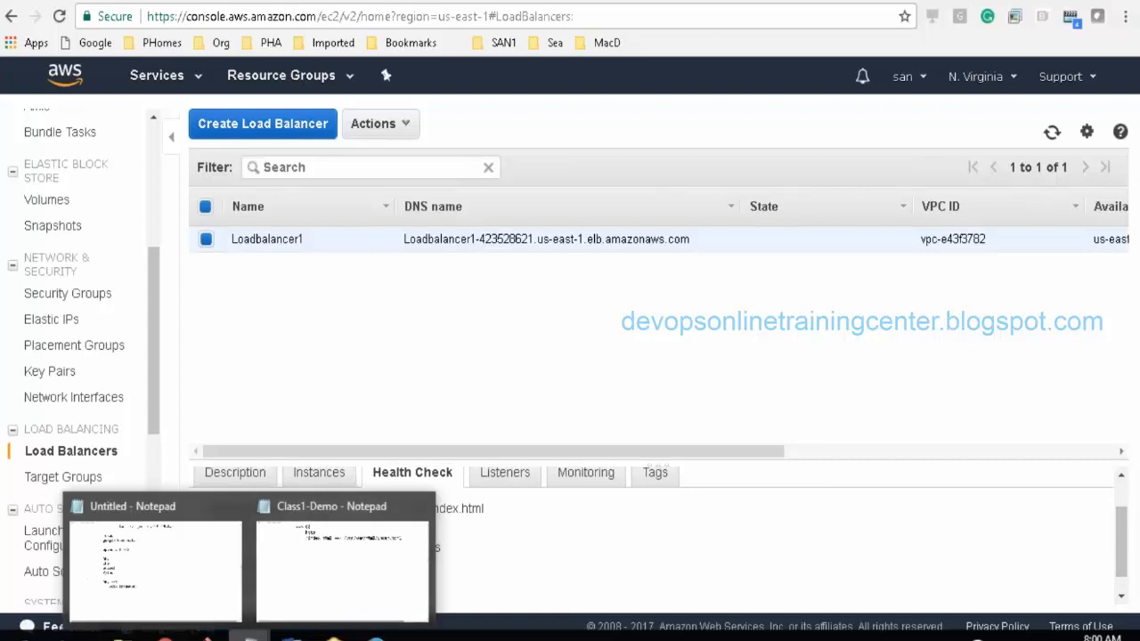
left_click(331, 552)
type("curl ")
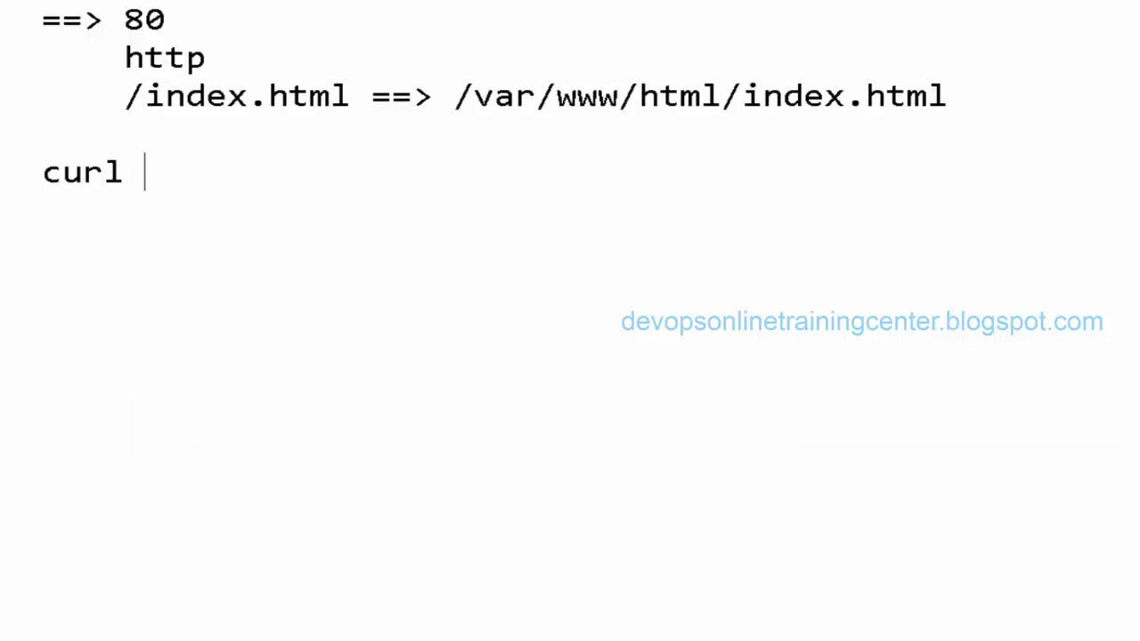
type("http")
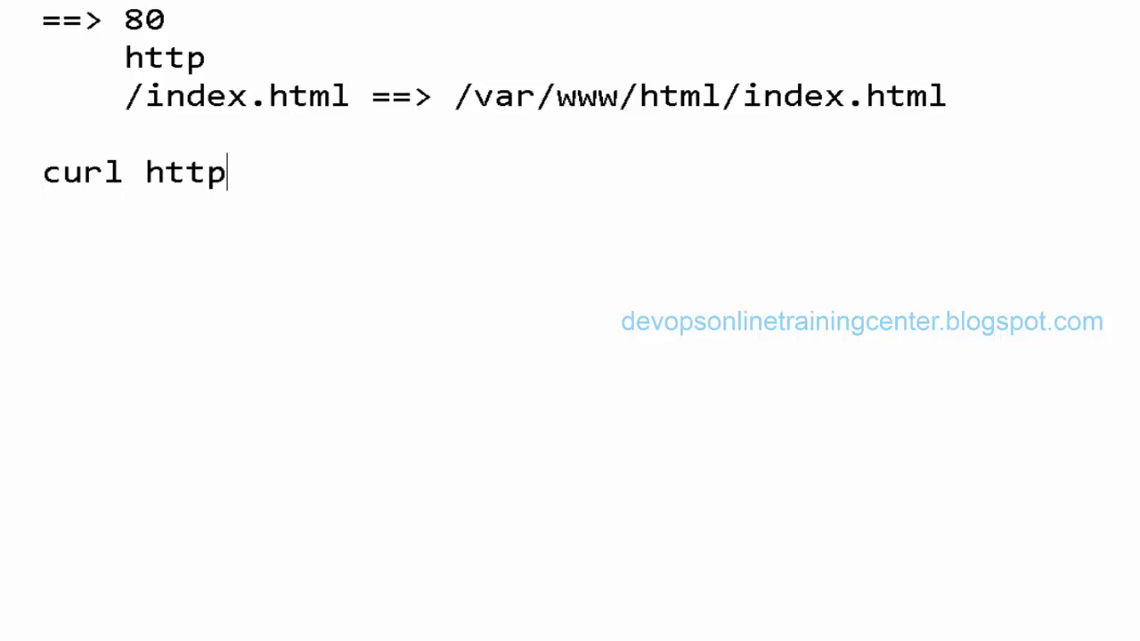
type("://instance:")
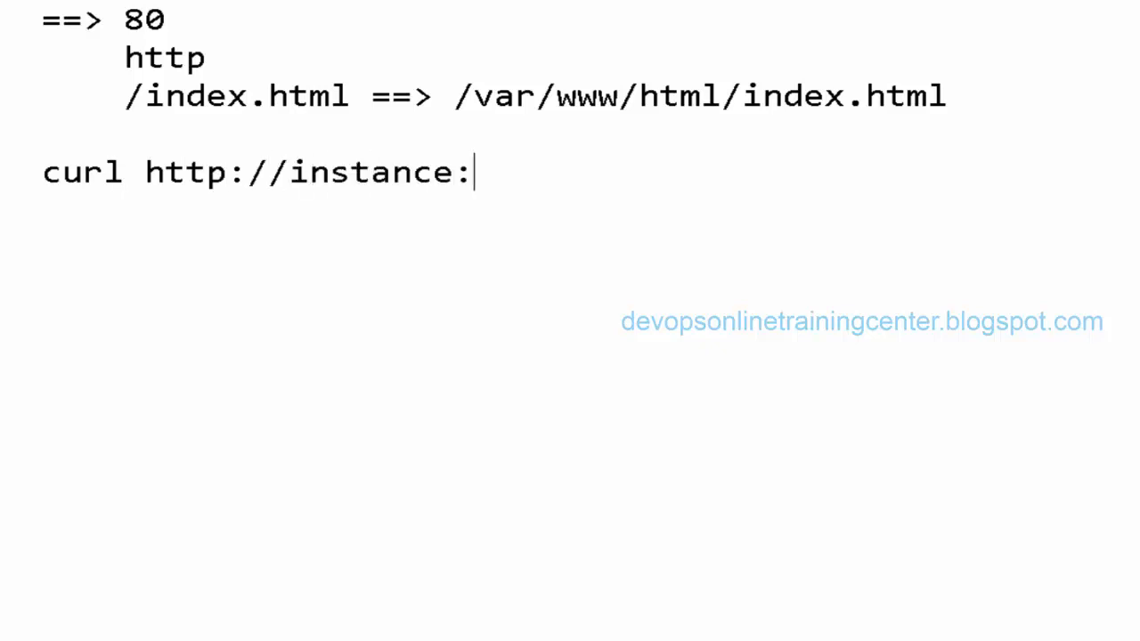
type("/inde")
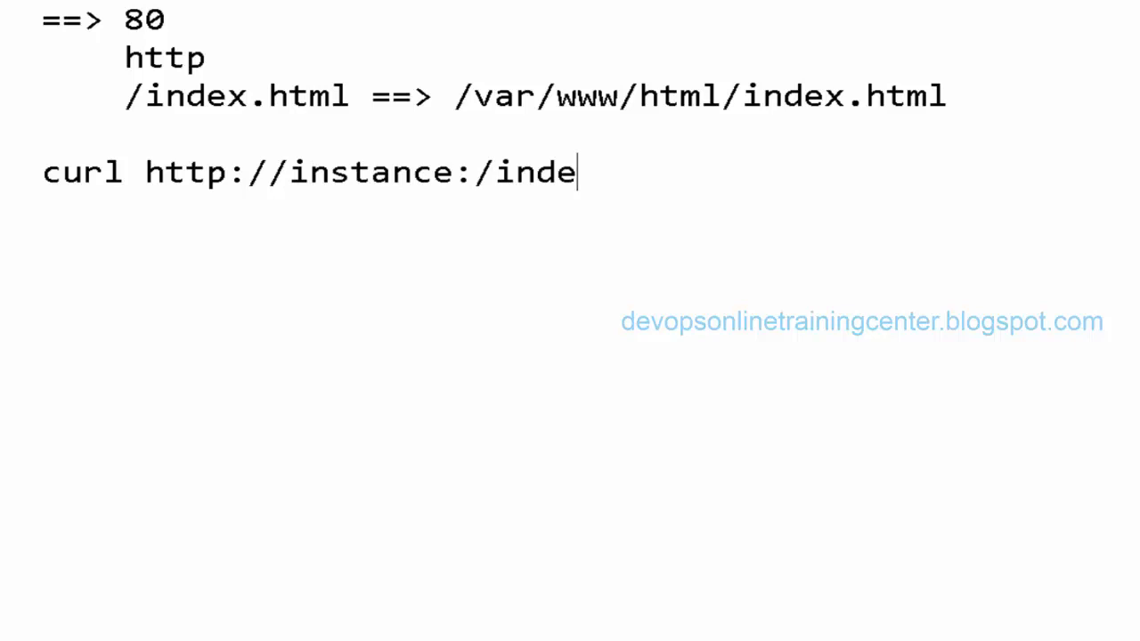
type("x.ht")
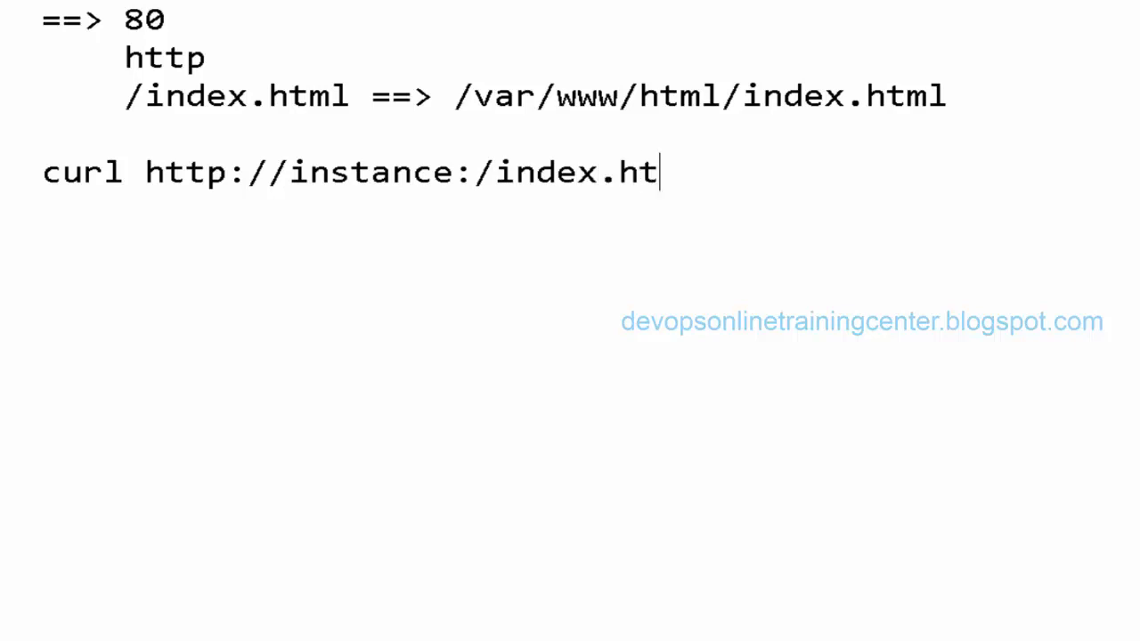
type("ml")
key("Left")
key("Left")
key("Left")
key("Left")
key("Left")
key("Left")
key("Left")
key("Left")
key("Left")
key("Left")
key("Left")
type("80")
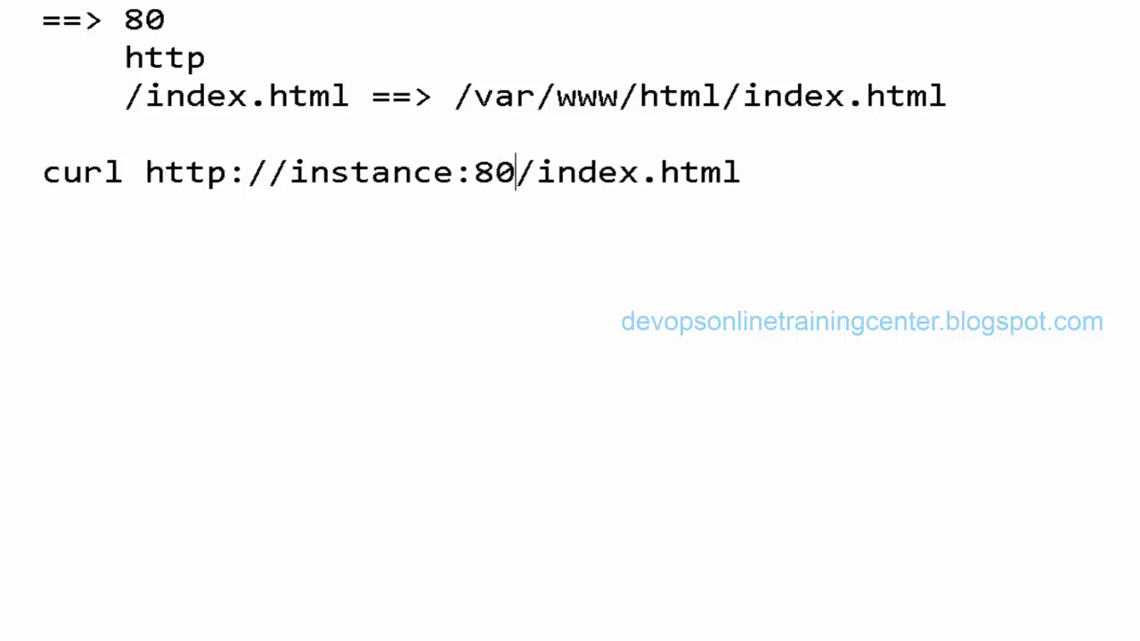
key("Right")
key("Left")
key("Left")
key("Left")
key("Left")
key("Left")
key("Left")
key("Left")
key("Left")
key("Left")
key("Left")
key("Left")
key("Left")
key("Left")
key("Left")
key("Left")
key("Left")
key("Left")
key("Left")
key("Left")
key("Left")
key("Left")
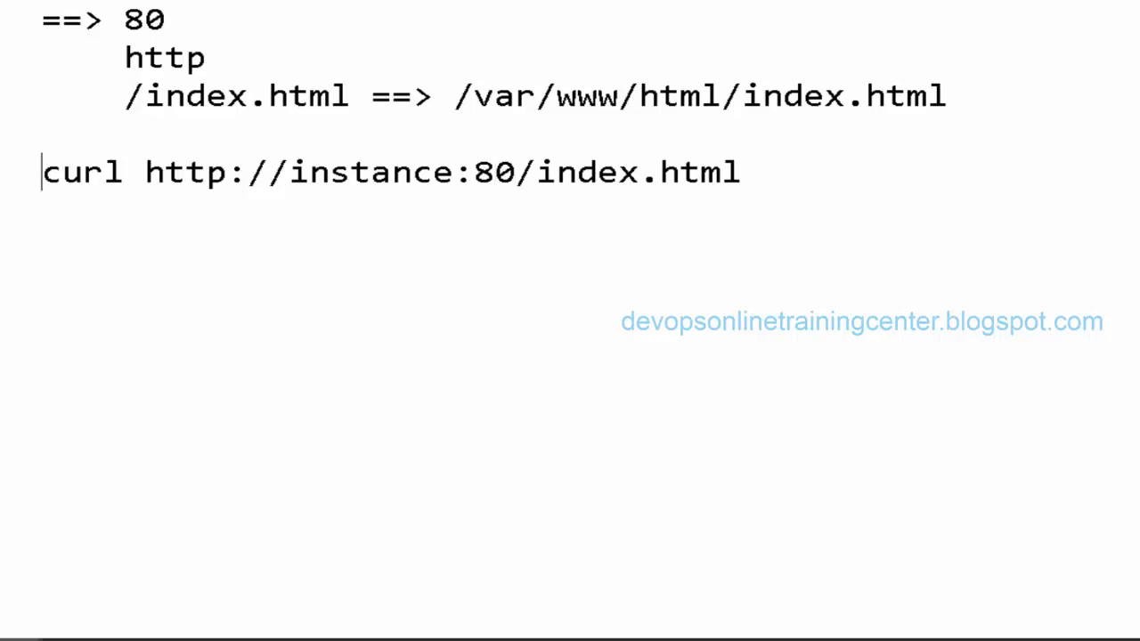
left_click(76, 638)
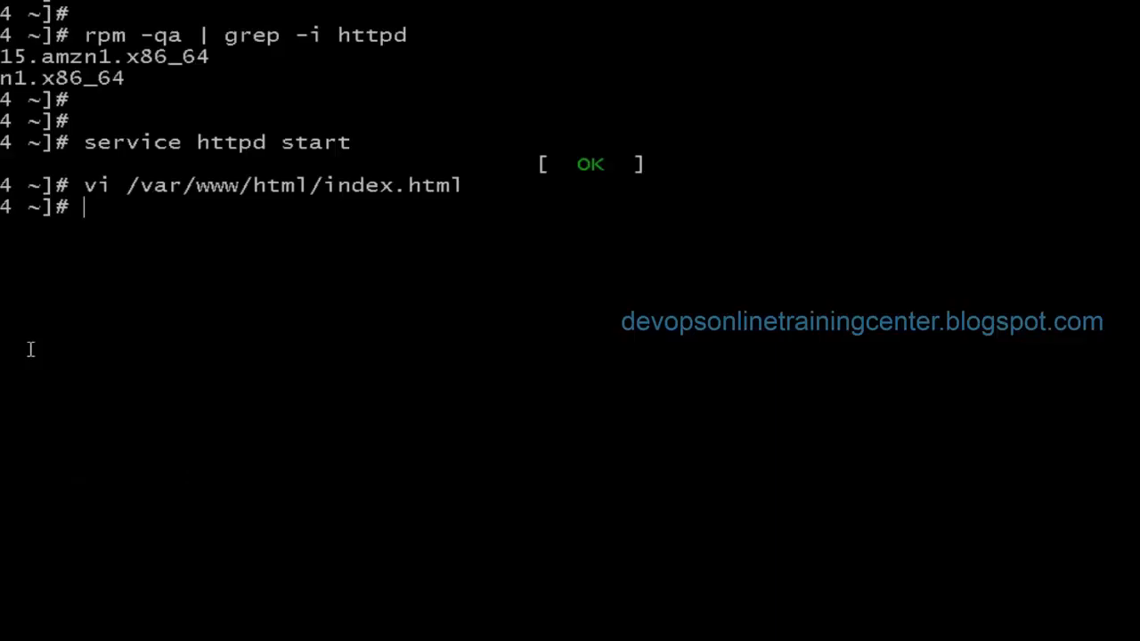
type("curl")
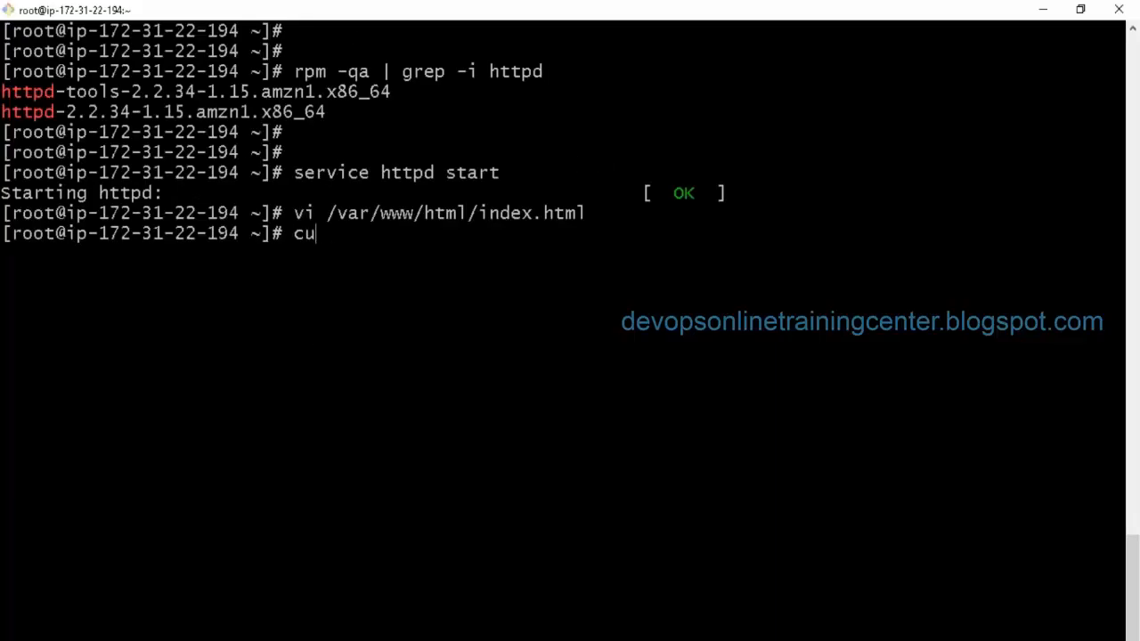
key("BackSpace")
key("BackSpace")
key("BackSpace")
key("BackSpace")
key("BackSpace")
type("curl")
type("localhost:80")
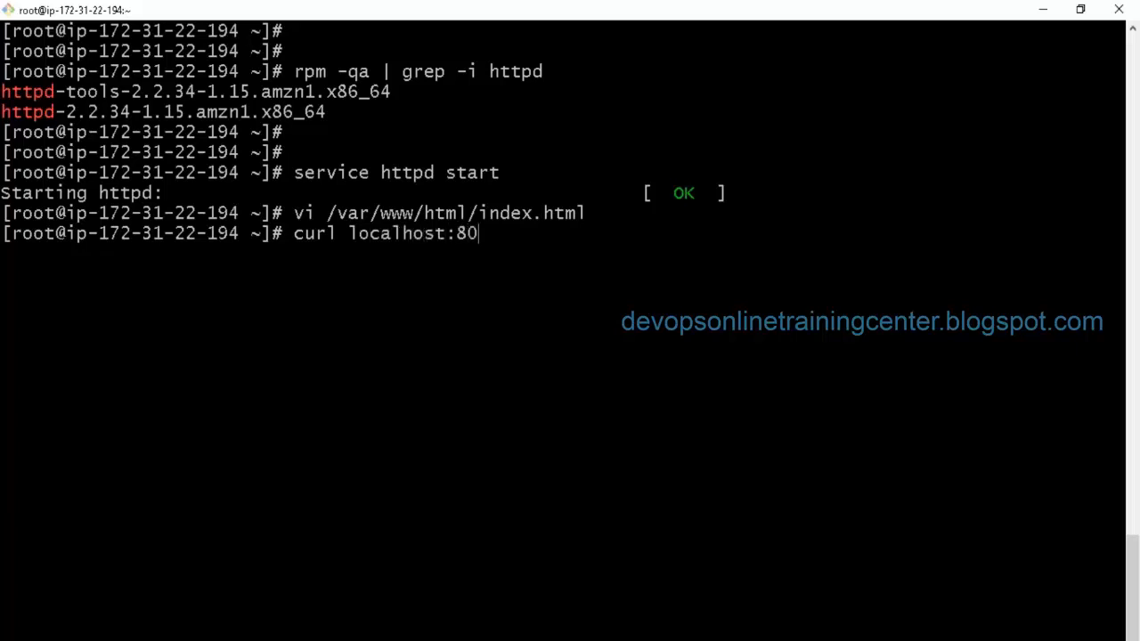
key("Return")
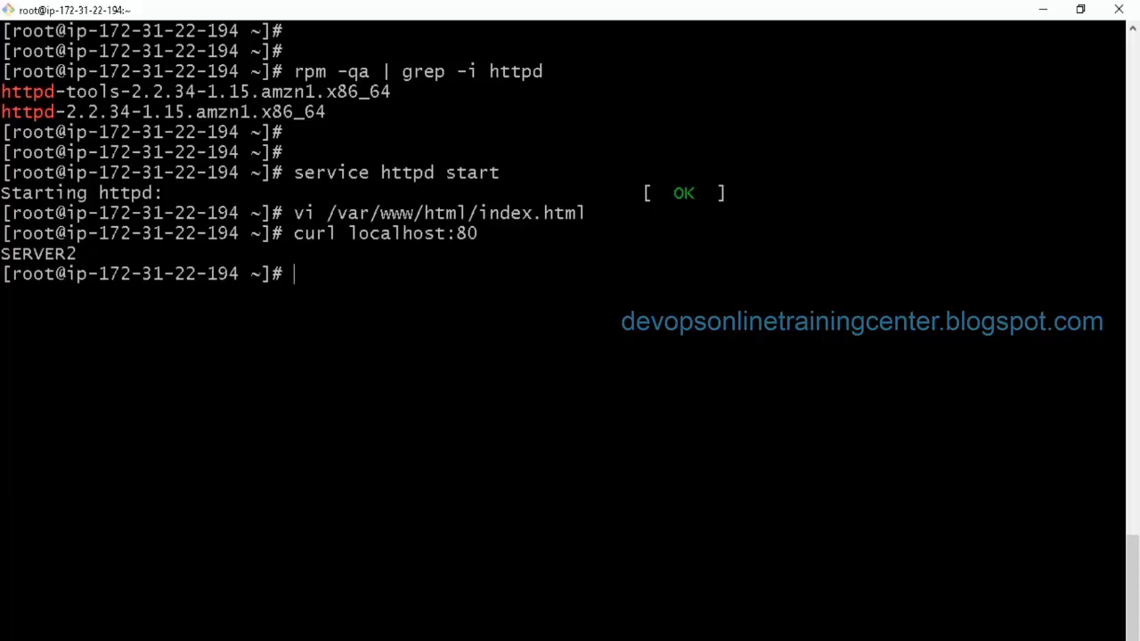
key("Up")
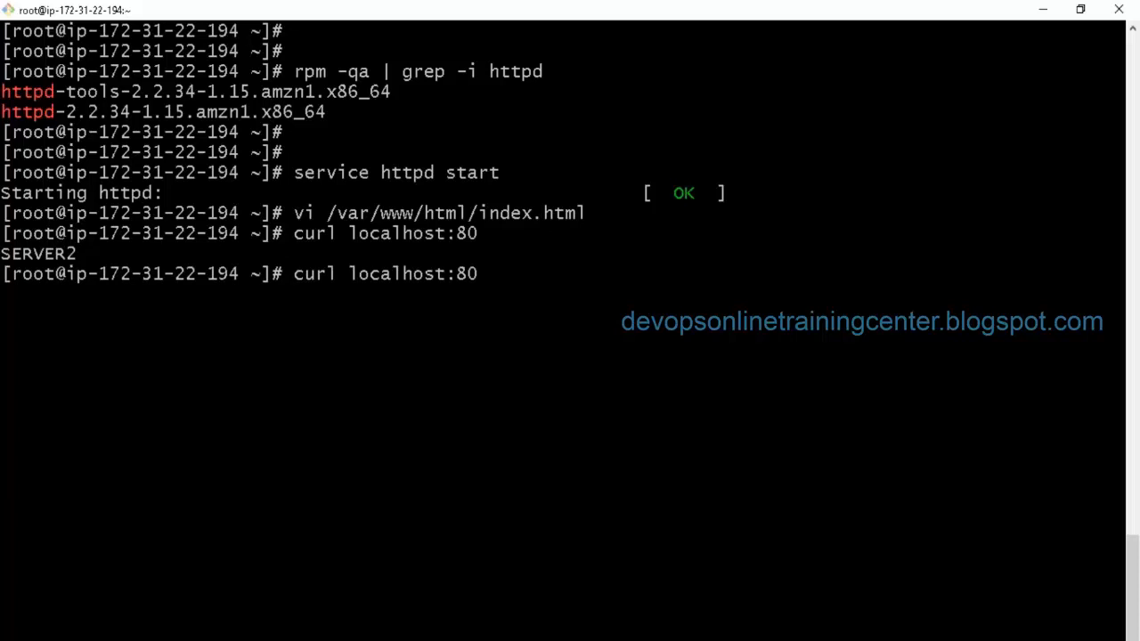
type("/index.html")
key("Return")
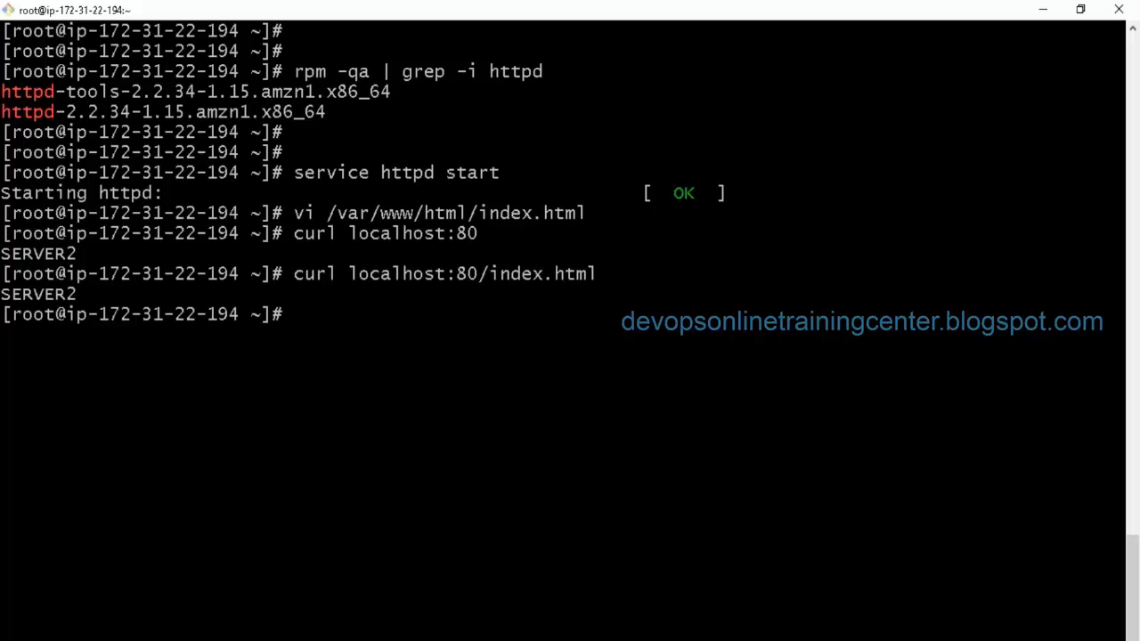
Step: Copy the command "curl localhost:80/index.html" into the ip-172-31-20-11 terminal, run it, and repeat the request on both servers
left_click_drag(294, 273, 596, 275)
key("ctrl+c")
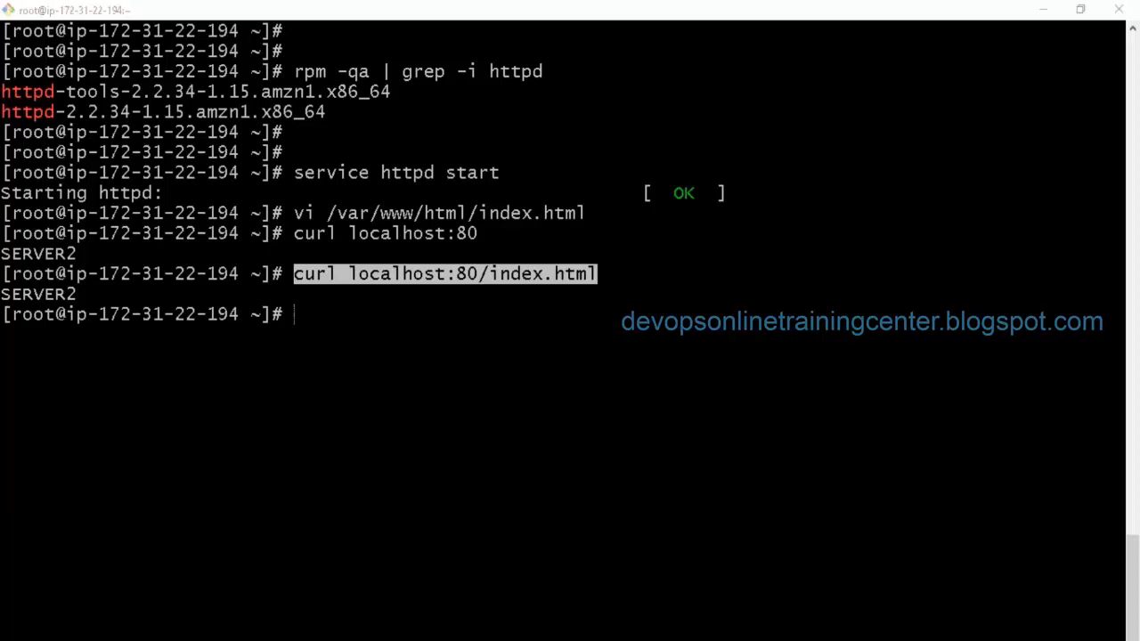
key("alt+Tab")
key("alt+Tab")
key("alt+Tab")
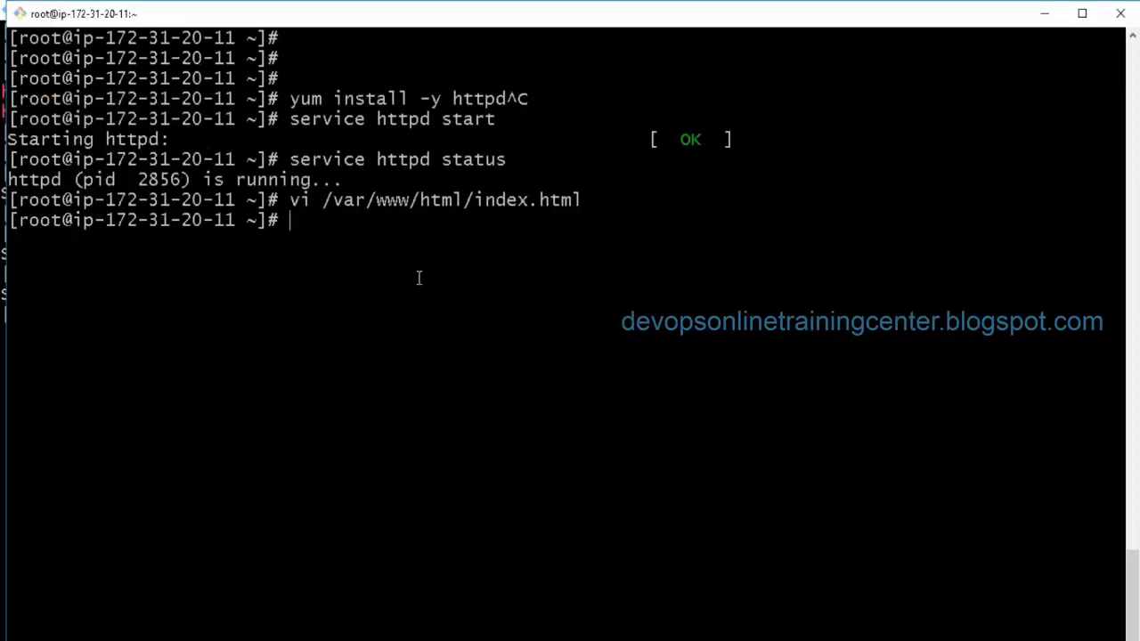
right_click(418, 278)
key("Return")
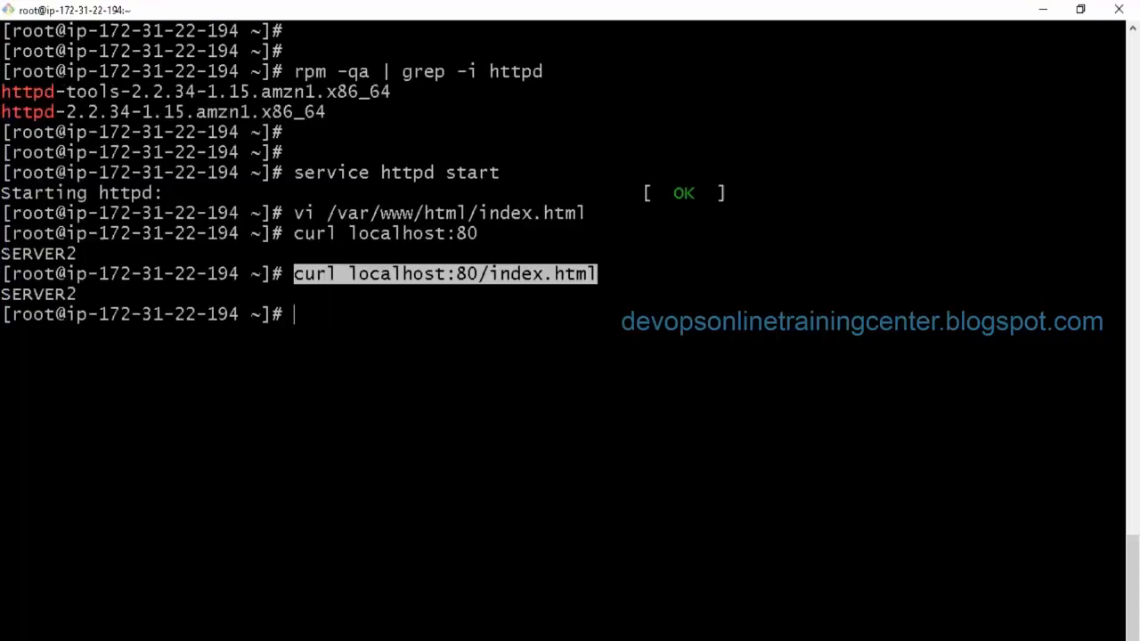
key("shift+Insert")
key("Return")
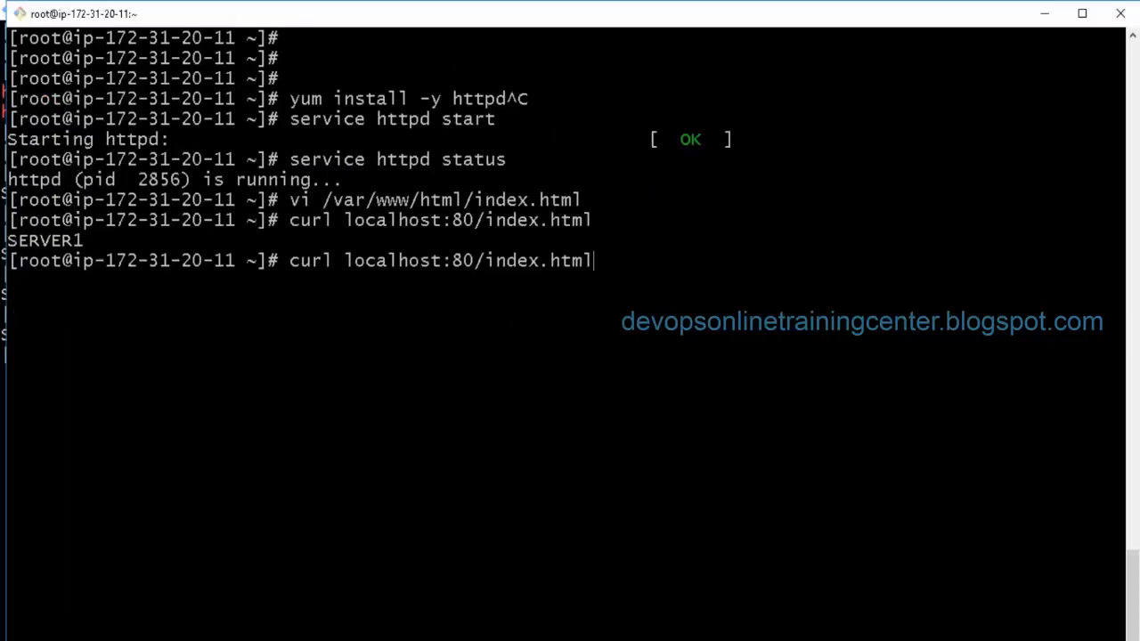
key("Return")
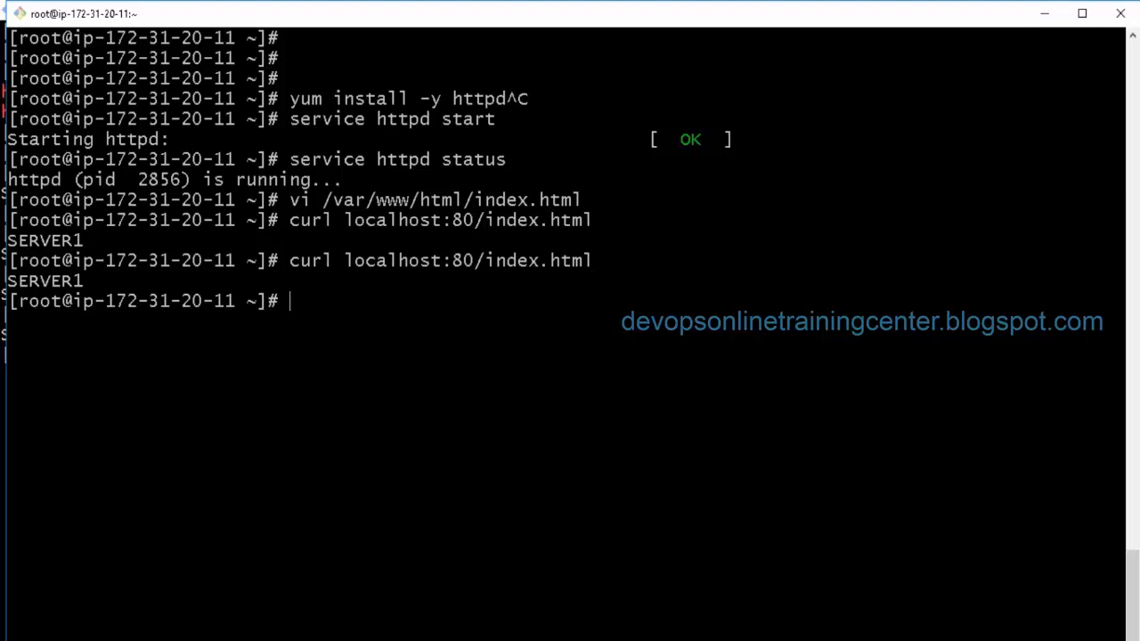
Step: Try requesting the page by its full file path on ip-172-31-20-11 with "curl localhost:80/var/www/html/index.html"
key("Up")
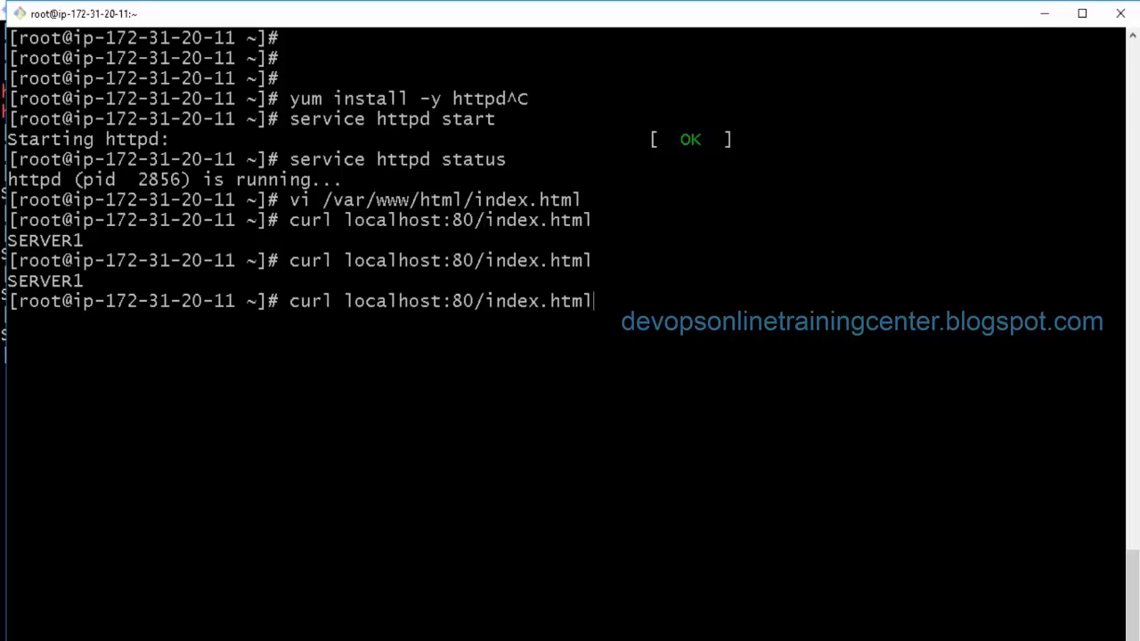
key("Left")
key("Left")
key("Left")
key("Left")
key("Left")
key("Left")
key("Left")
key("Left")
key("Left")
key("Left")
type("var/ww/")
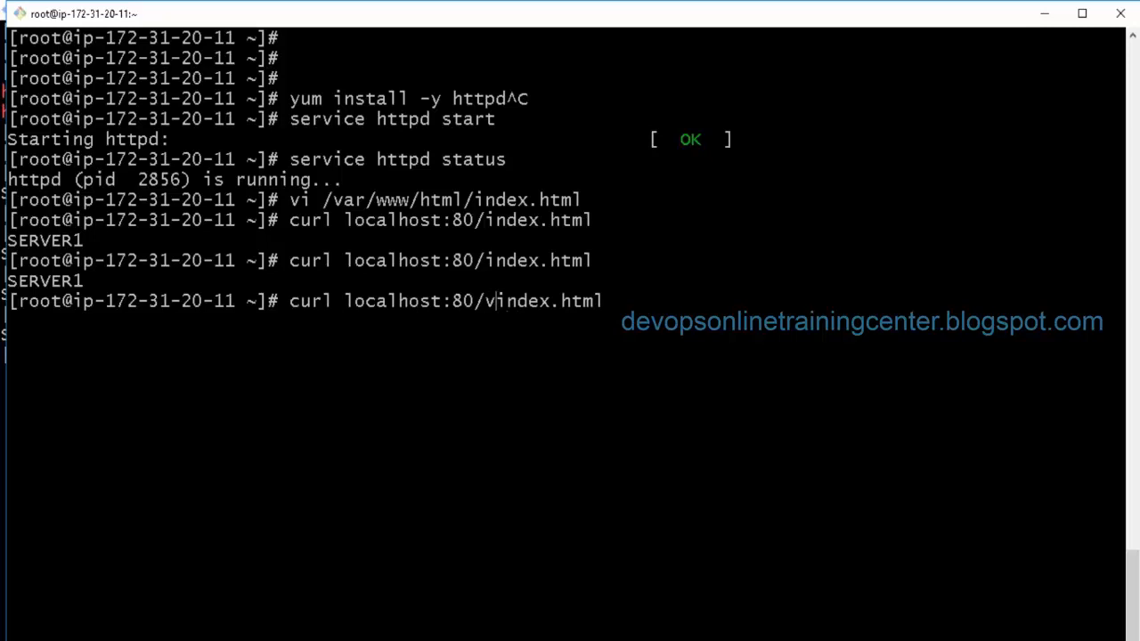
key("BackSpace")
type("w/html")
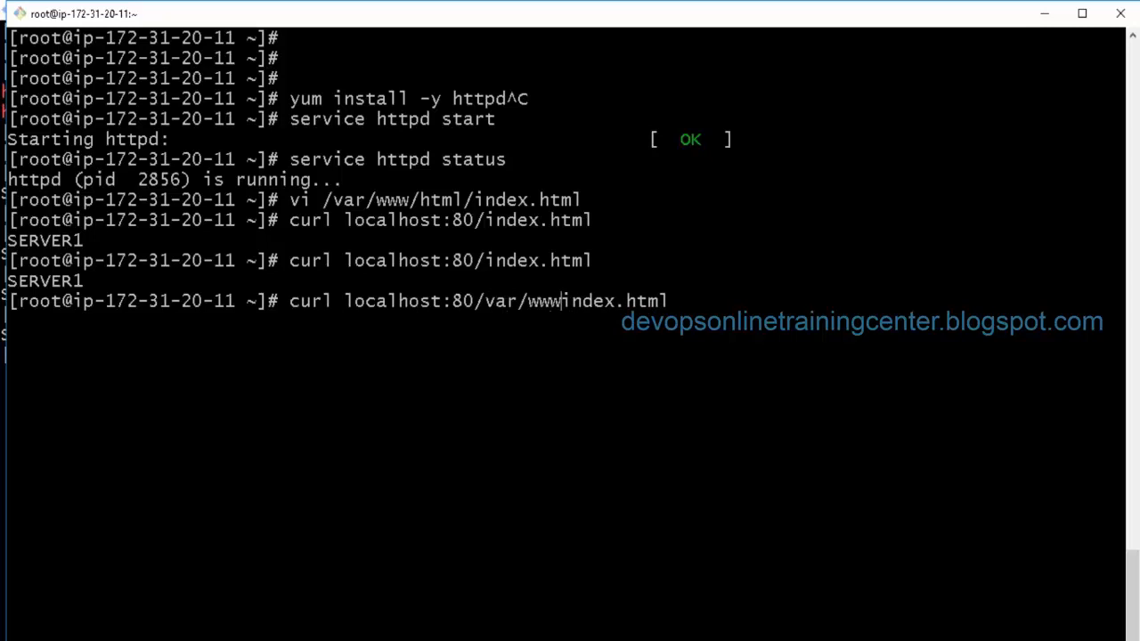
type("/")
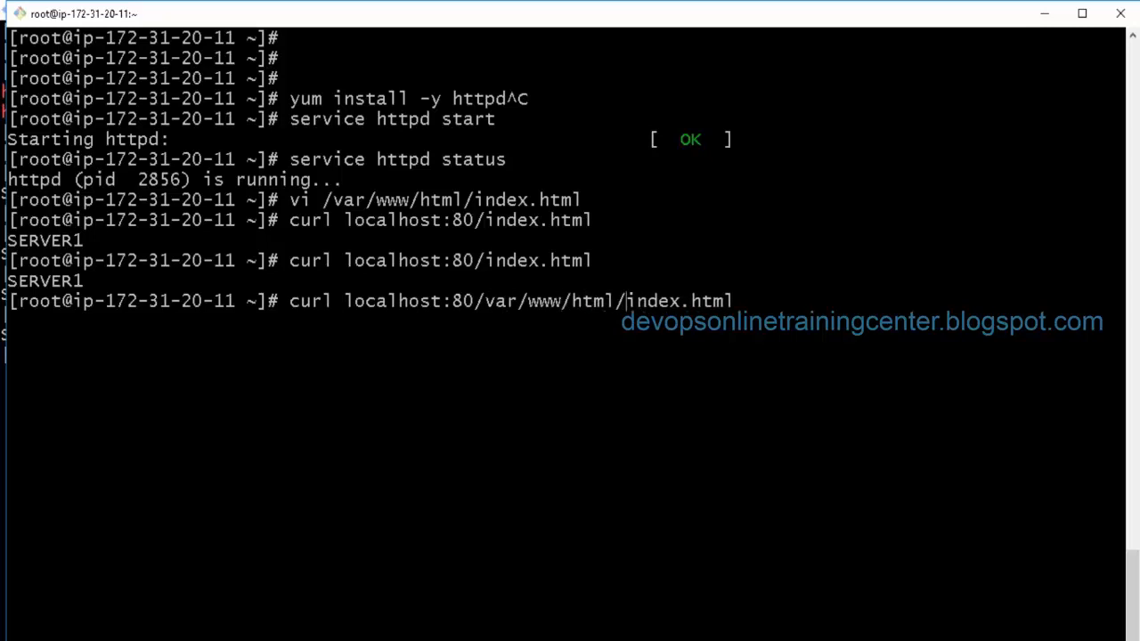
key("Return")
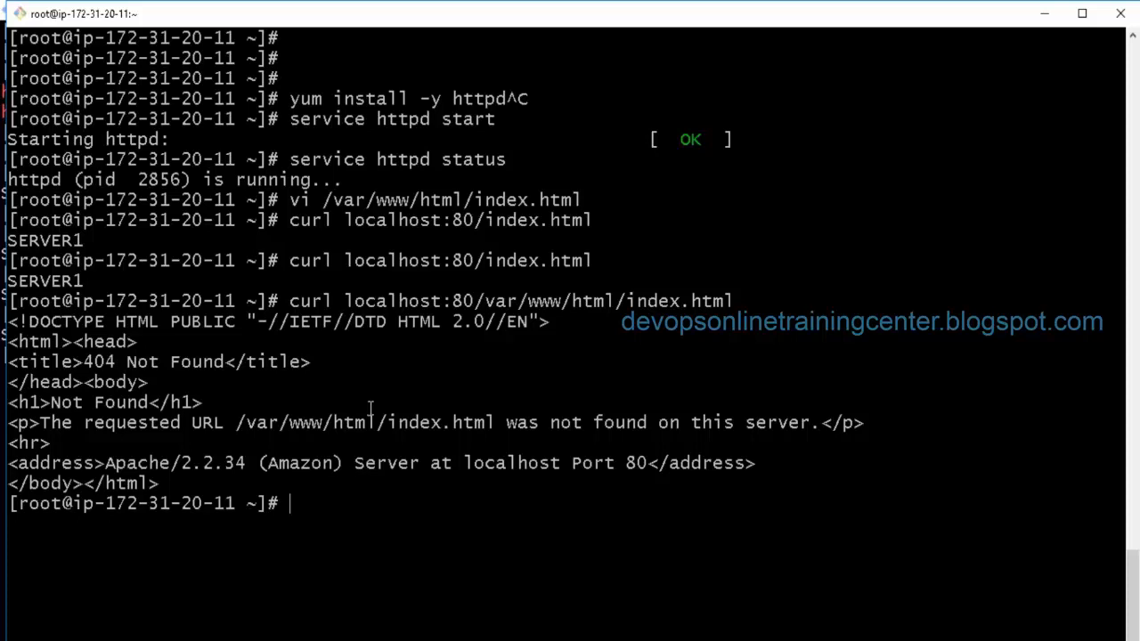
Step: Highlight the full-path URL in the curl command and the requested path in the server's HTML response
double_click(522, 299)
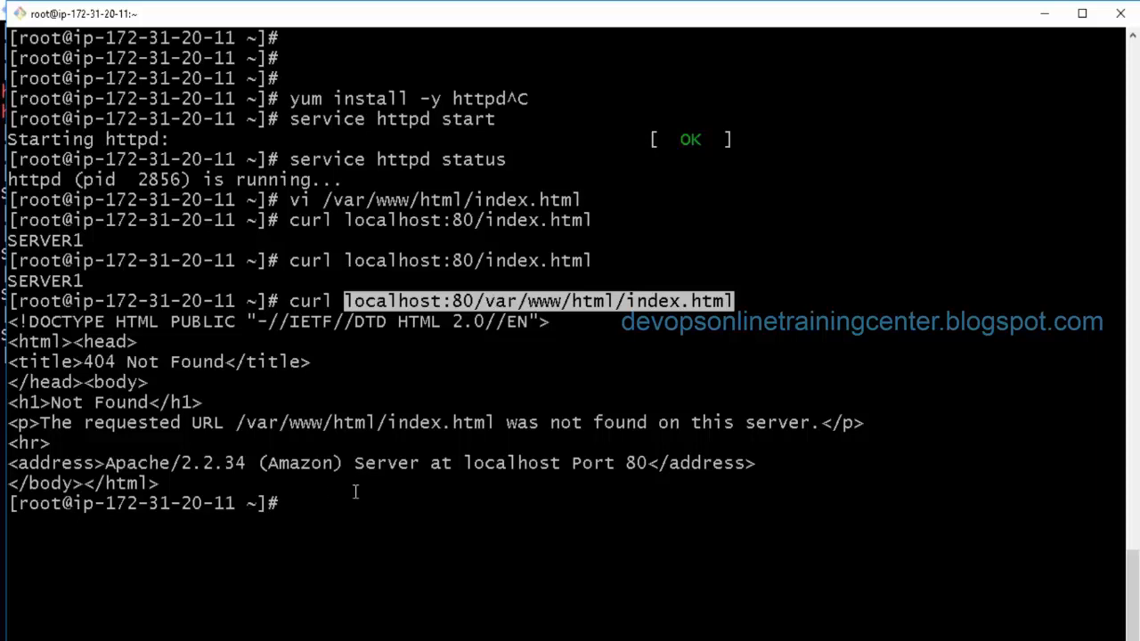
left_click(472, 430)
double_click(472, 425)
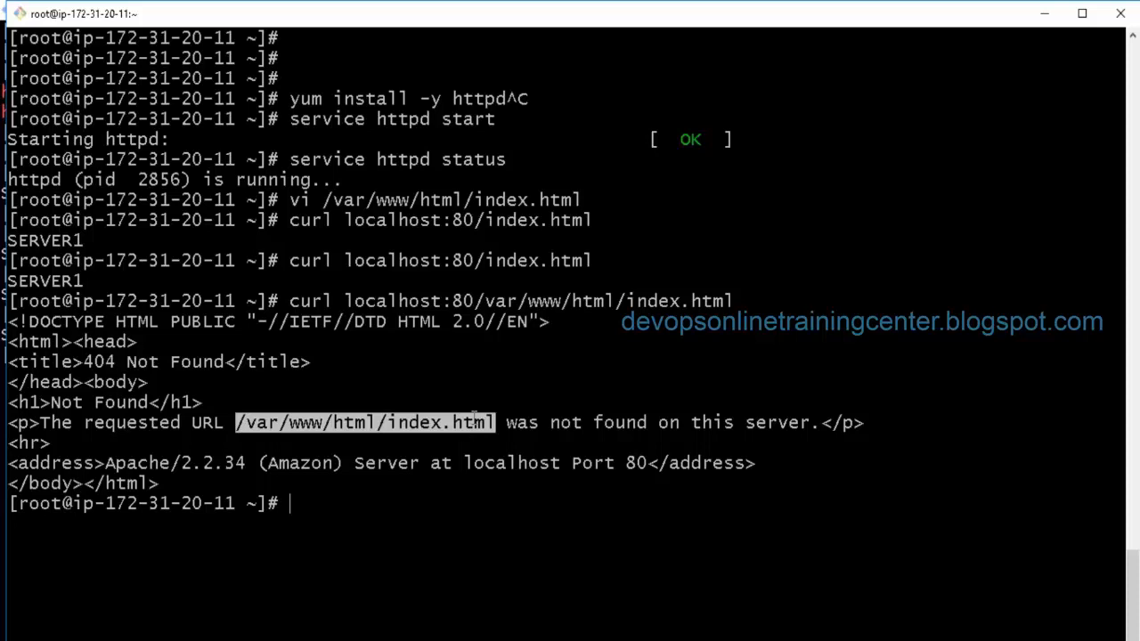
Step: Examine the command name, host, port and path in the curl localhost:80/index.html requests on both servers
double_click(490, 220)
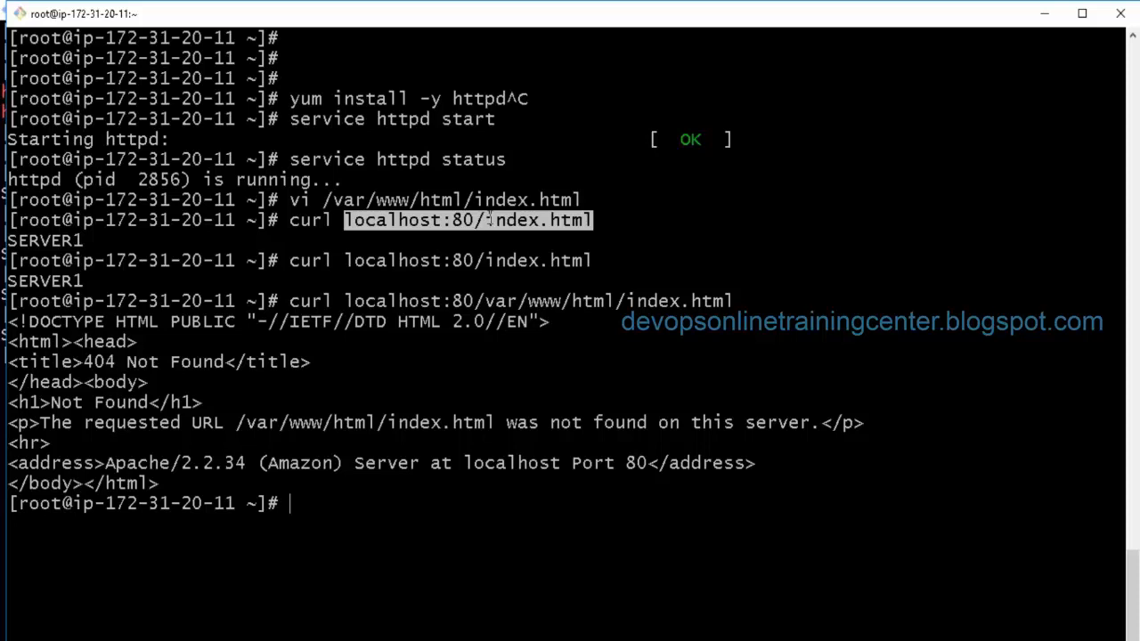
left_click_drag(491, 220, 445, 220)
left_click(445, 220)
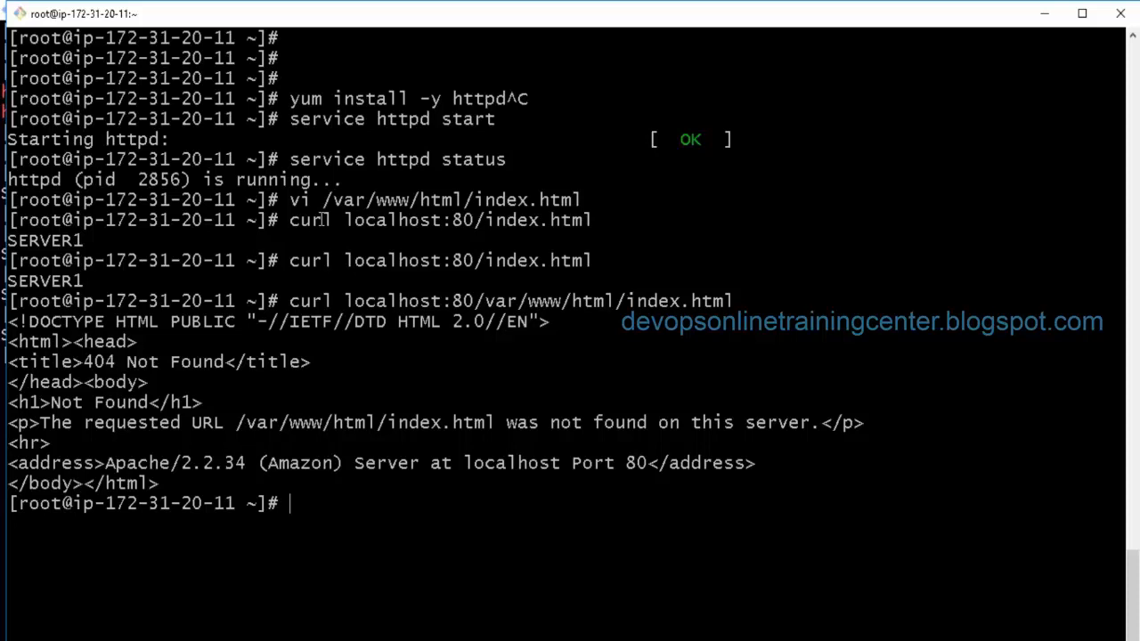
double_click(303, 220)
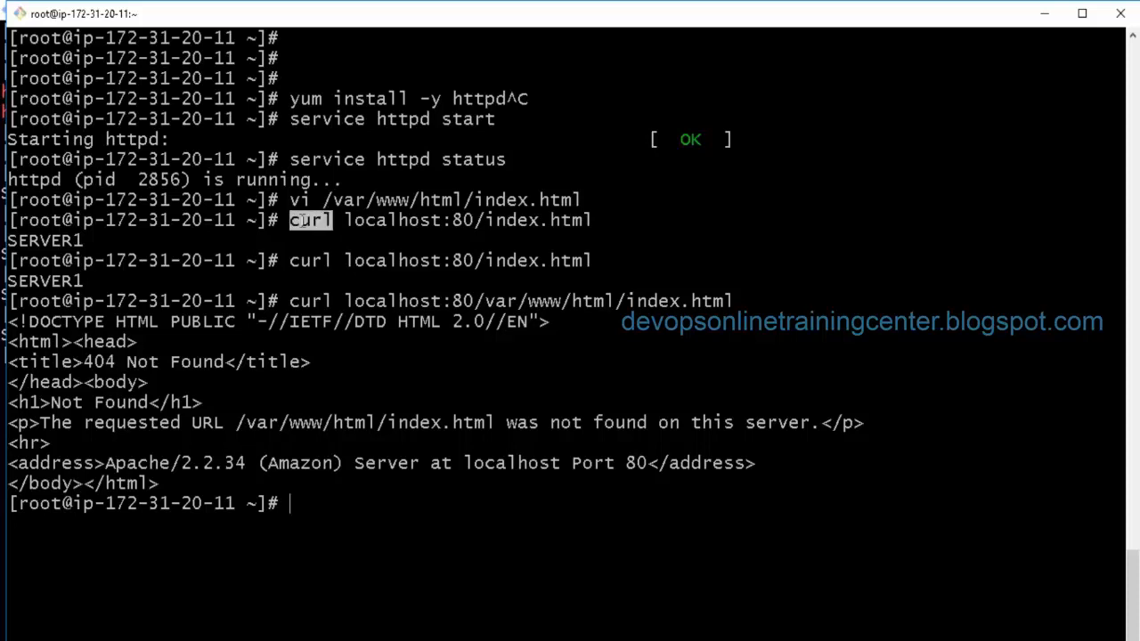
double_click(383, 214)
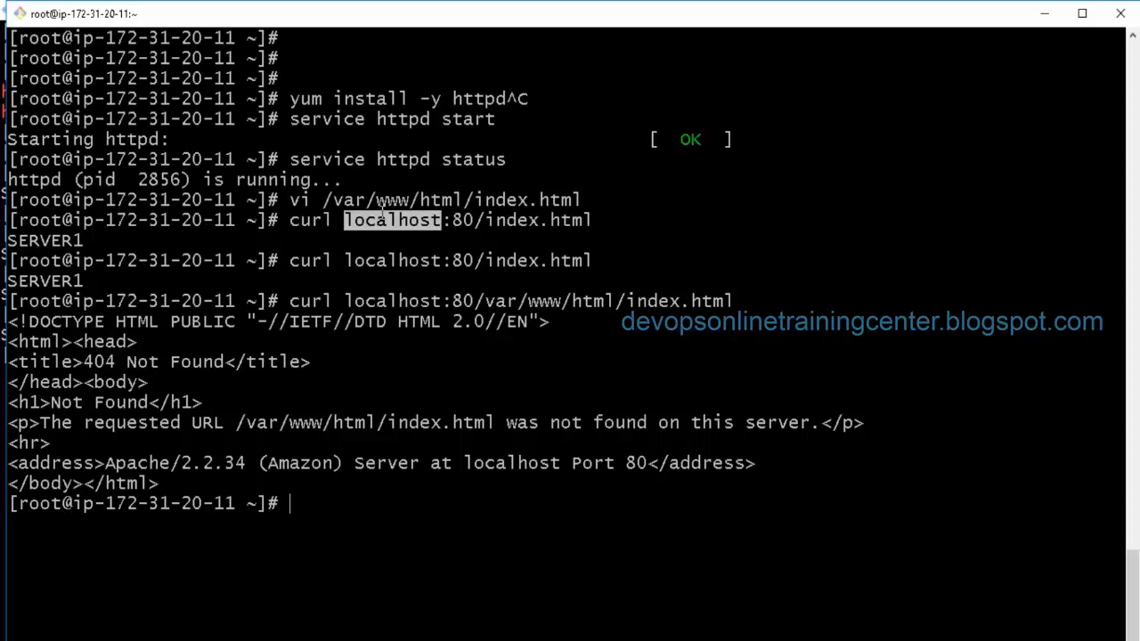
double_click(457, 229)
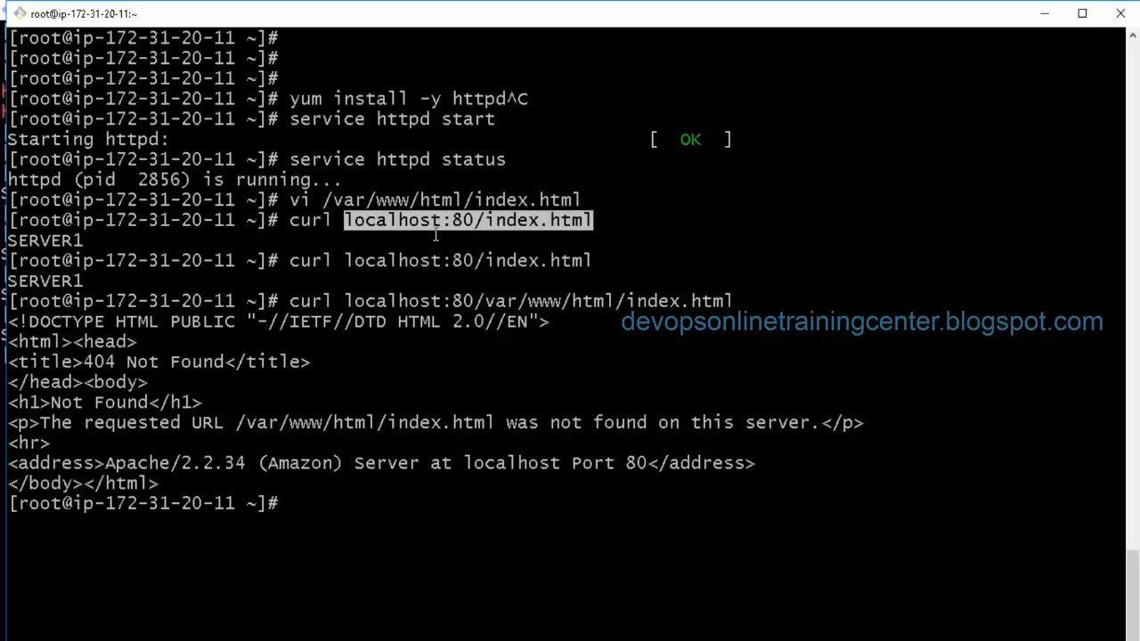
double_click(433, 222)
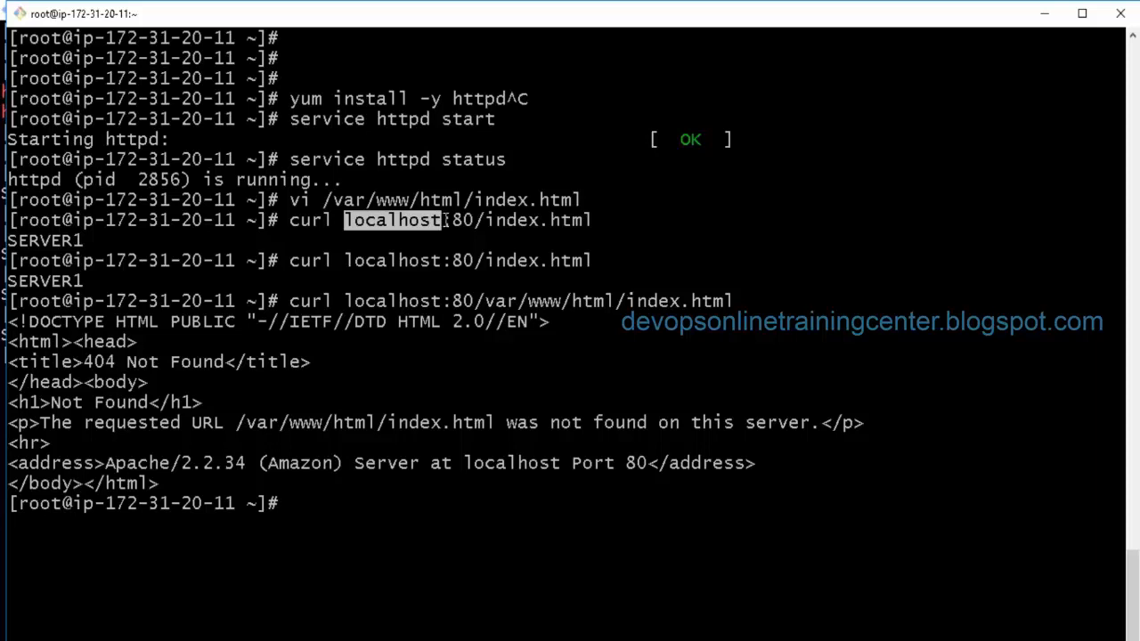
double_click(455, 221)
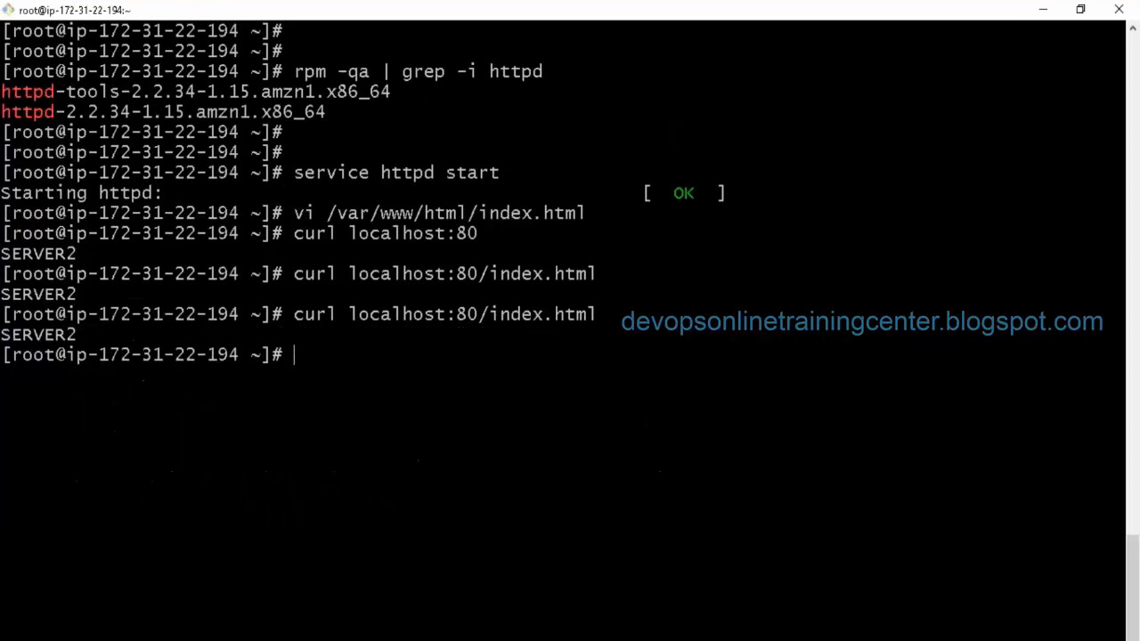
double_click(395, 312)
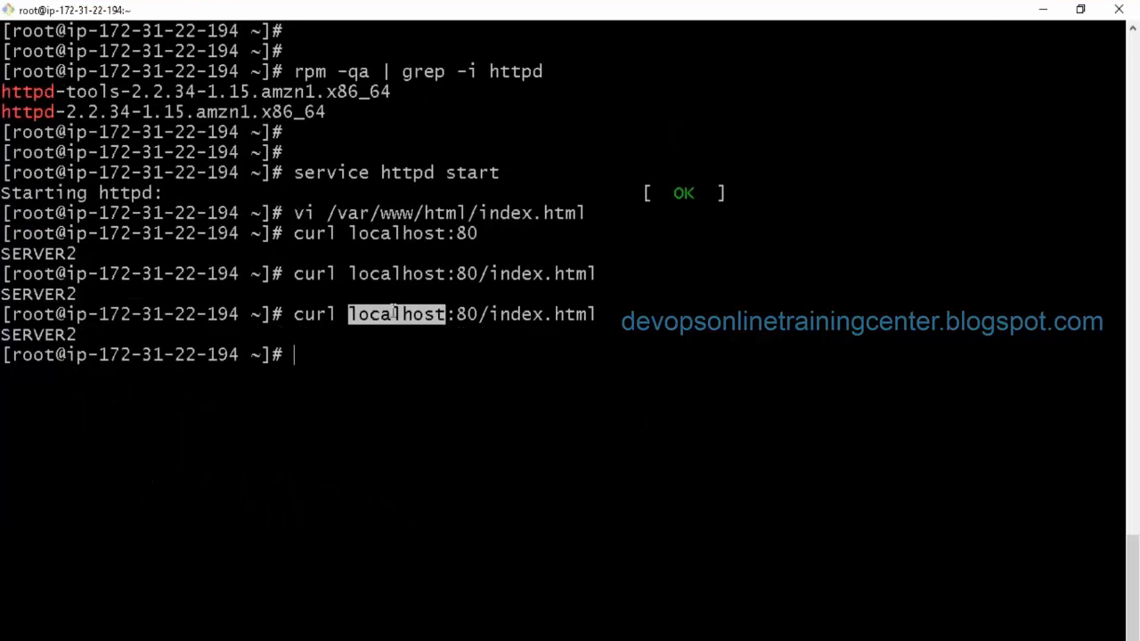
Step: Print the exit status of the localhost:80/index.html request on the second server with echo $?
left_click(391, 368)
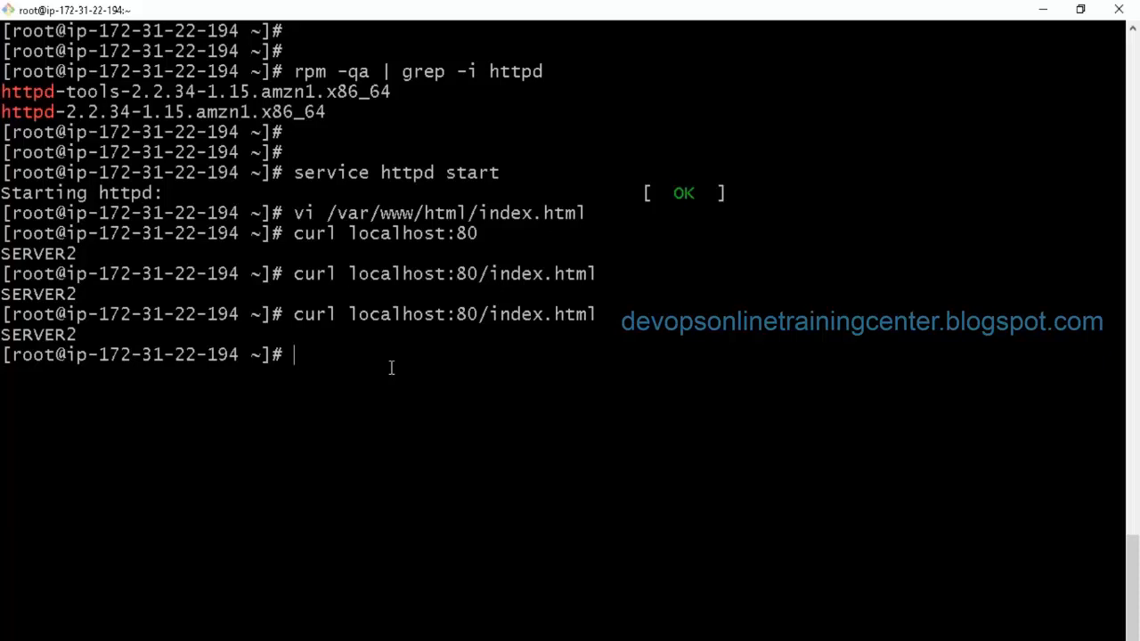
type("echo $?")
key("Return")
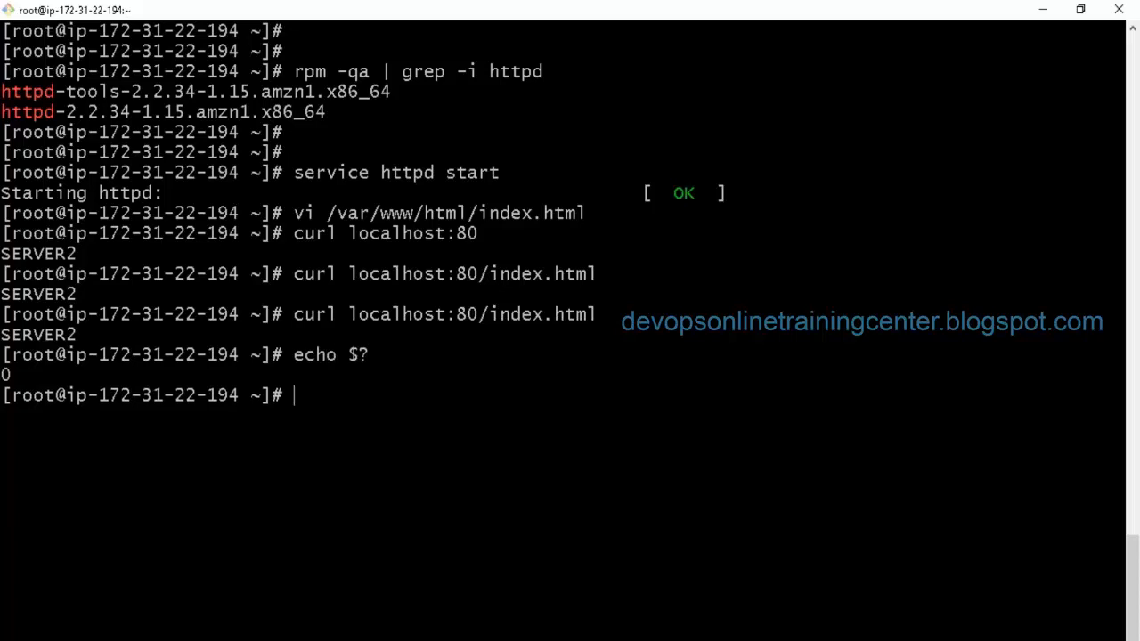
Step: Request localhost:80/var/www/html/index.html with curl on the second server
key("Up")
key("Up")
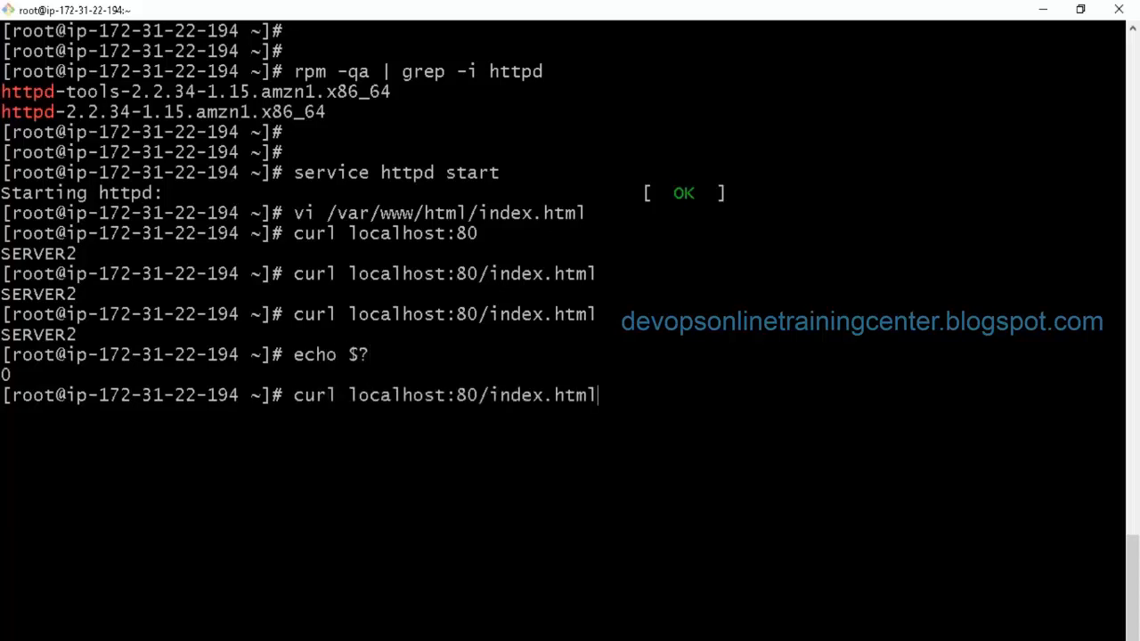
key("Left")
key("Left")
key("Left")
key("Left")
key("Left")
key("Left")
key("Left")
key("Left")
key("Left")
key("Left")
type("var/")
key("BackSpace")
key("BackSpace")
key("BackSpace")
key("BackSpace")
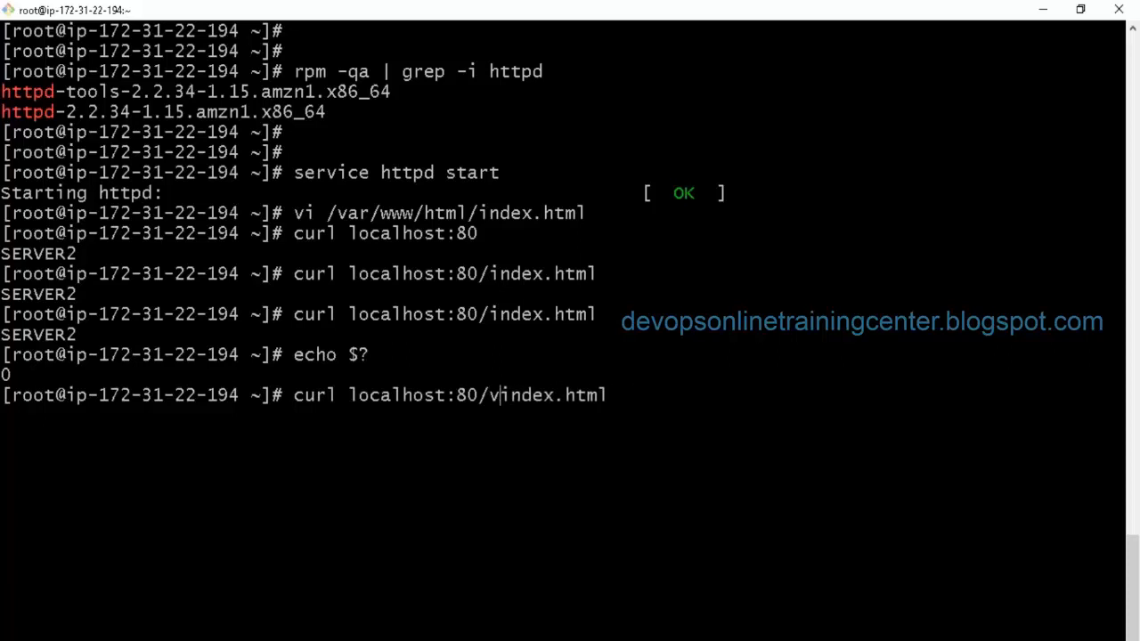
type("vae/")
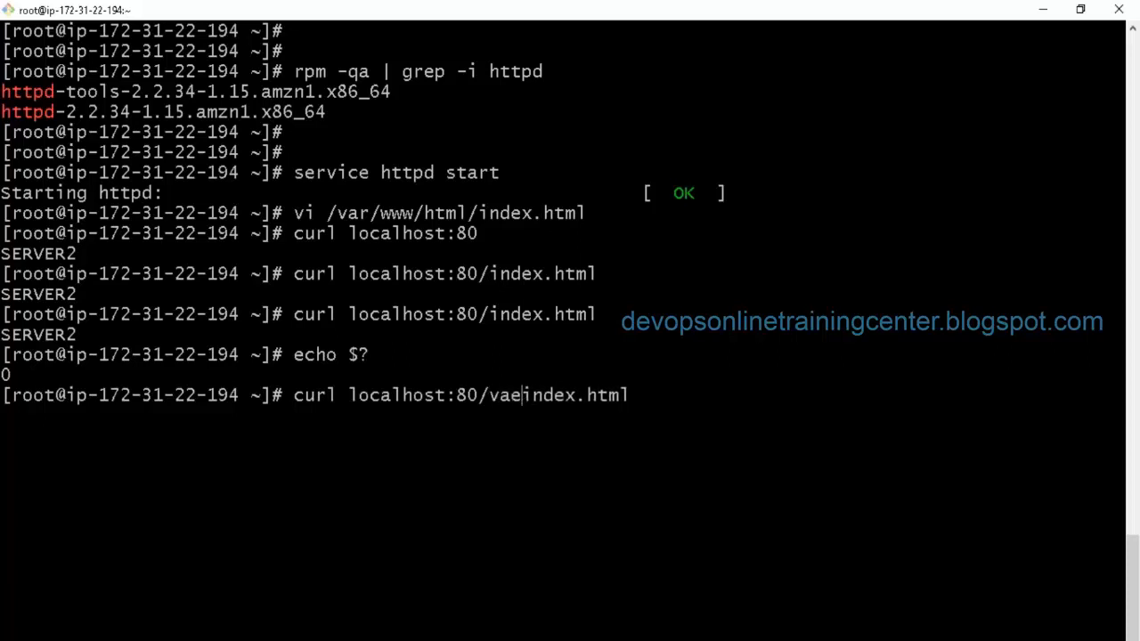
type("ww")
key("BackSpace")
key("BackSpace")
key("BackSpace")
key("BackSpace")
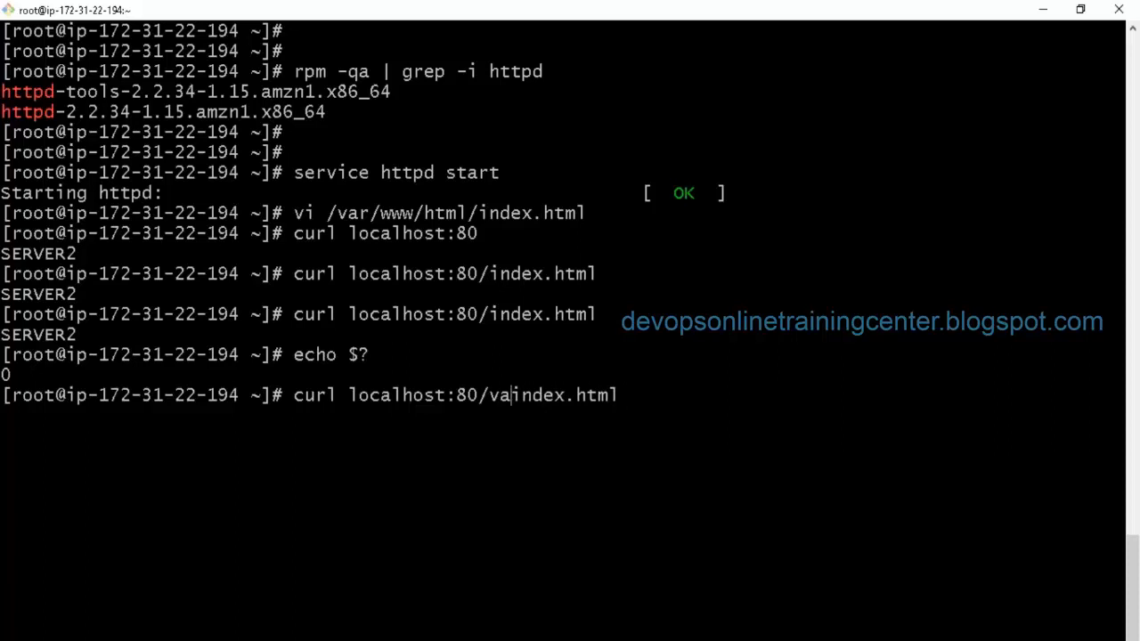
type("r/www/html/")
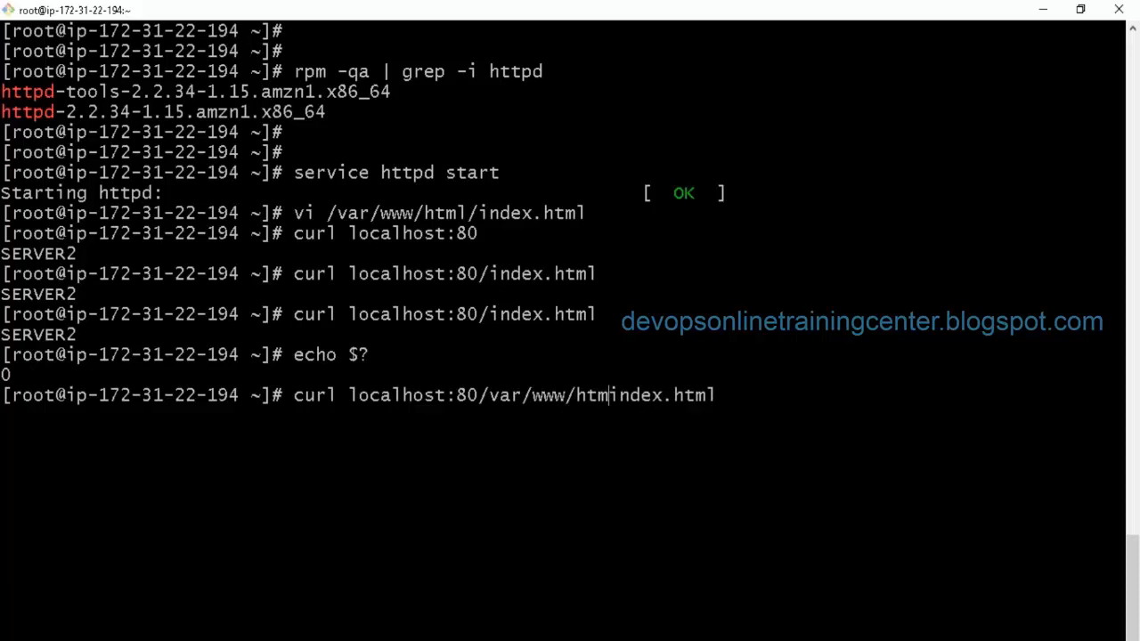
key("Return")
Step: Print the exit status of the /var/www/html/index.html request with echo $?
key("Up")
key("Up")
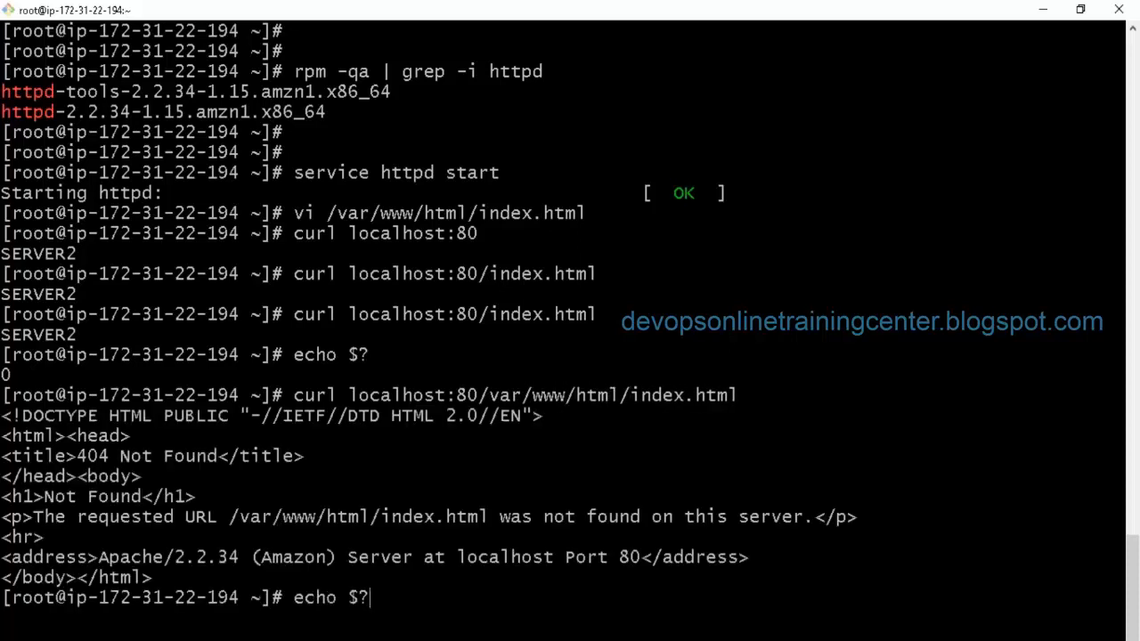
key("Return")
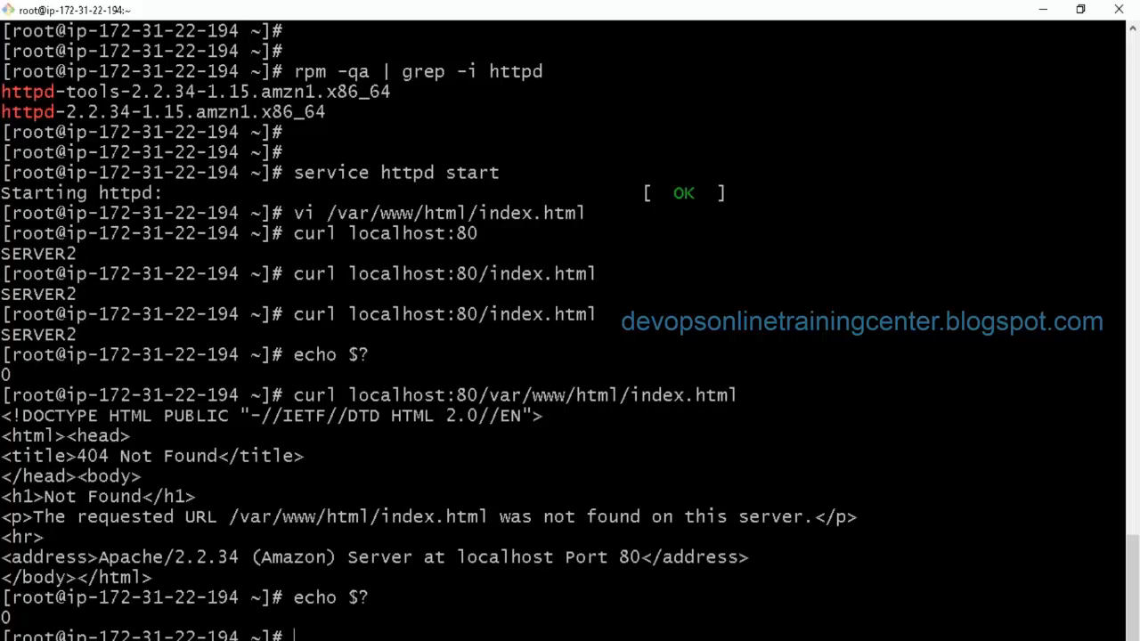
Step: Fetch only the response headers of localhost:80/var/www/html/index.html with curl -I
key("Up")
key("Up")
key("Left")
key("Left")
key("Left")
key("Left")
key("Left")
key("Left")
key("Left")
key("Left")
key("Left")
key("Left")
key("Left")
key("Left")
key("Left")
key("Left")
key("Left")
key("Left")
key("Left")
key("Left")
key("Left")
key("Left")
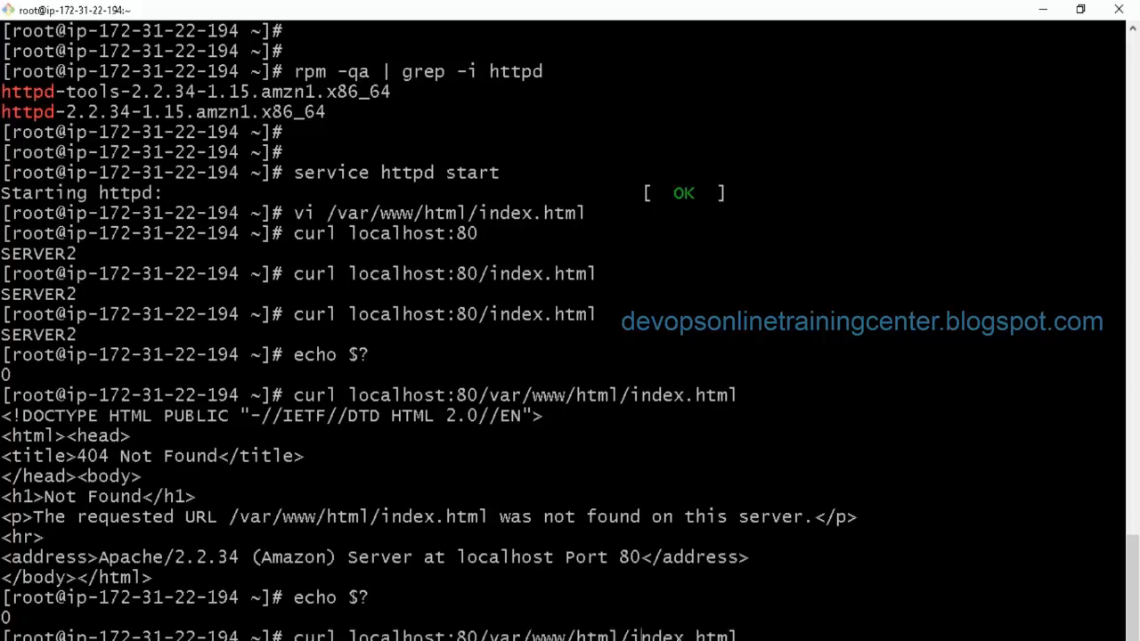
key("Left")
key("Left")
key("Left")
key("Left")
key("Left")
key("Left")
key("Left")
key("Left")
key("Left")
key("Left")
key("Left")
key("Left")
key("Left")
key("Left")
key("Left")
key("Left")
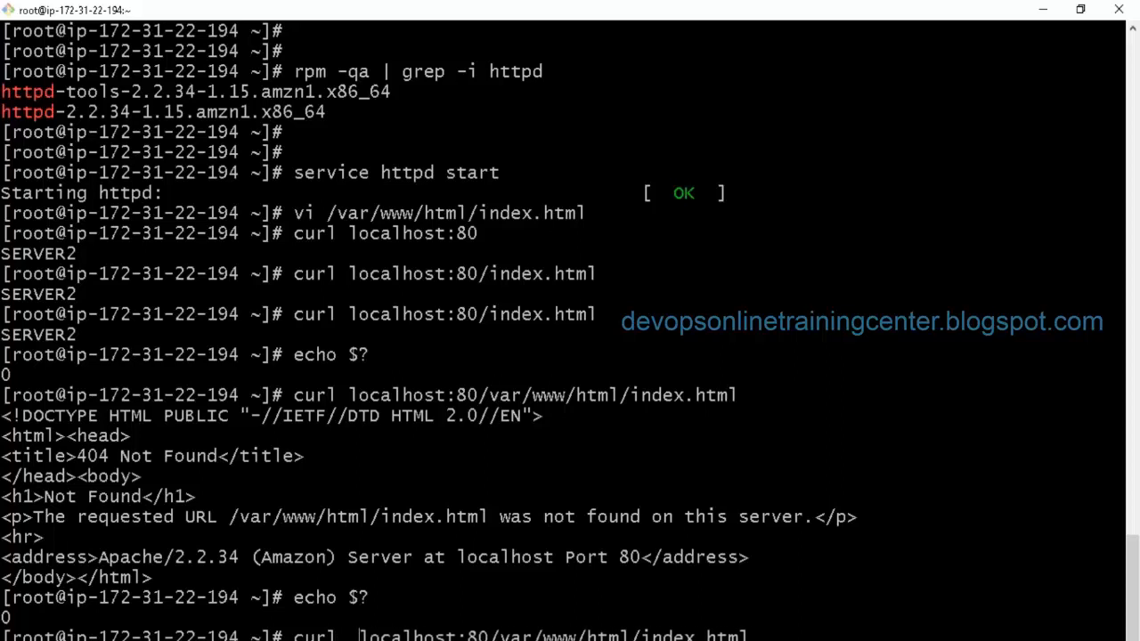
key("BackSpace")
type("-I")
key("Return")
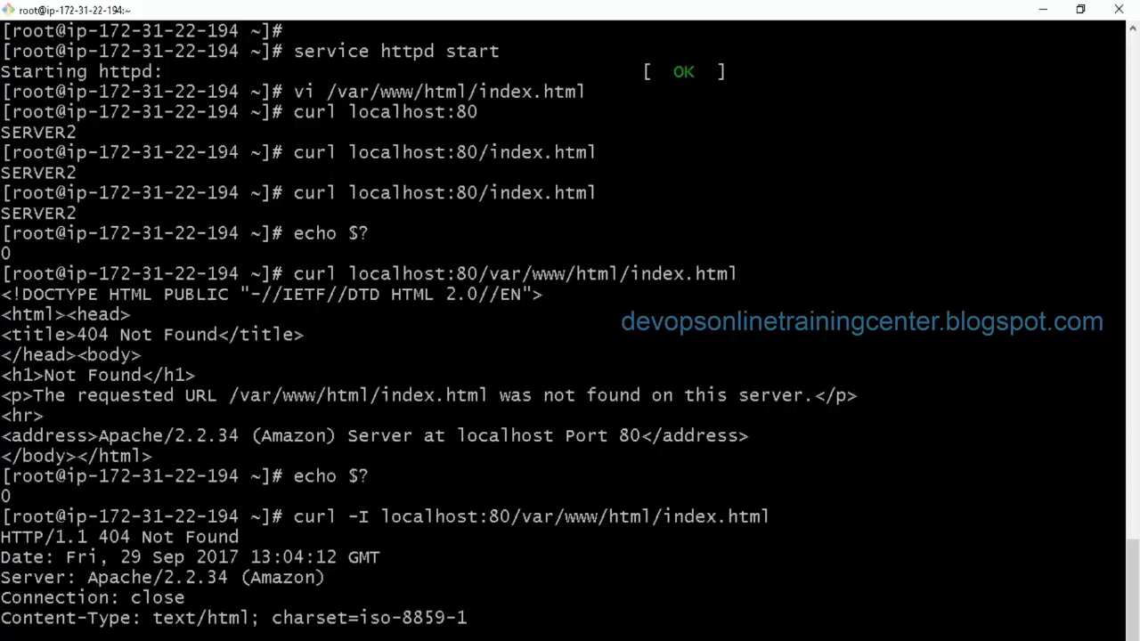
Step: Print the exit status of the header request with echo $? and examine the HTTP status code in its response
key("Return")
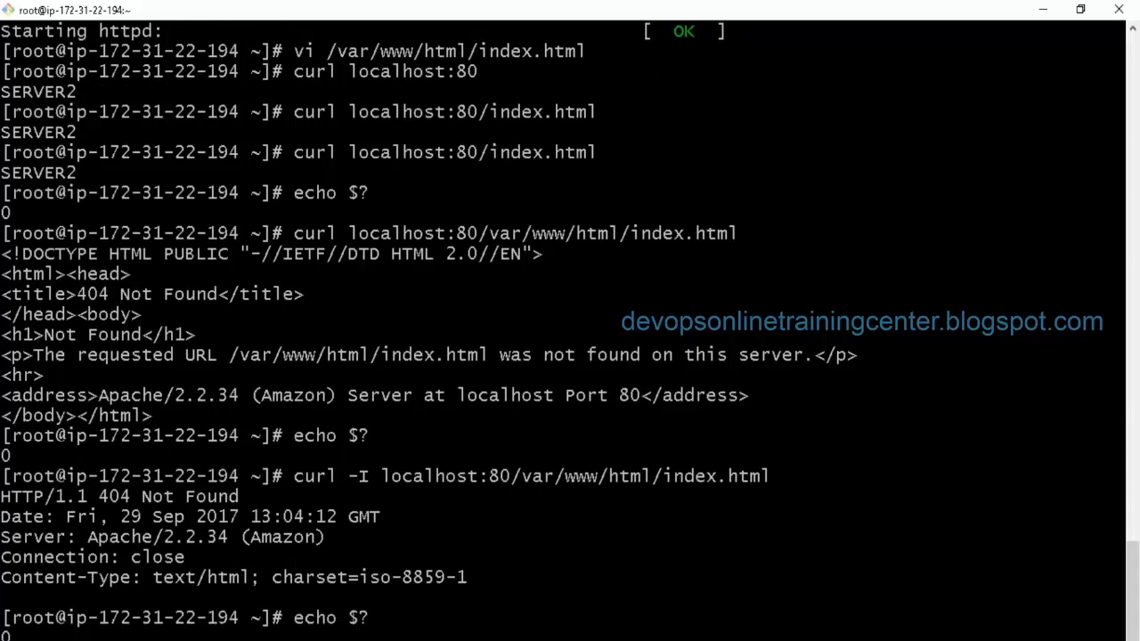
double_click(124, 480)
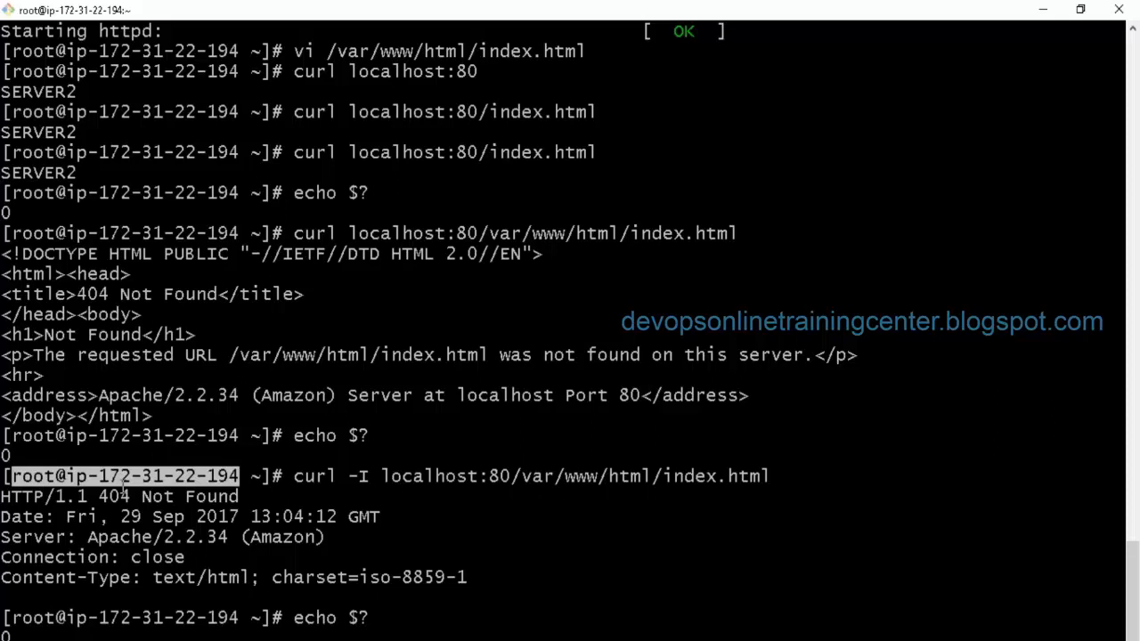
double_click(116, 495)
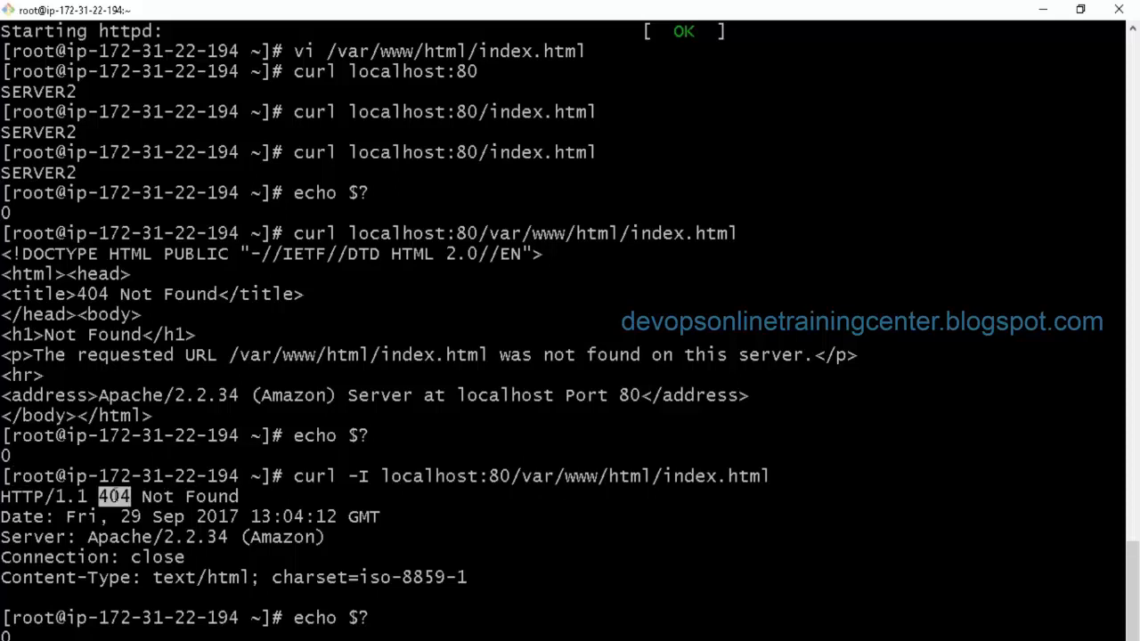
triple_click(115, 495)
double_click(114, 495)
left_click(115, 496)
Step: Fetch the response headers of localhost:80/index.html with curl -I and examine the HTTP status code
key("Return")
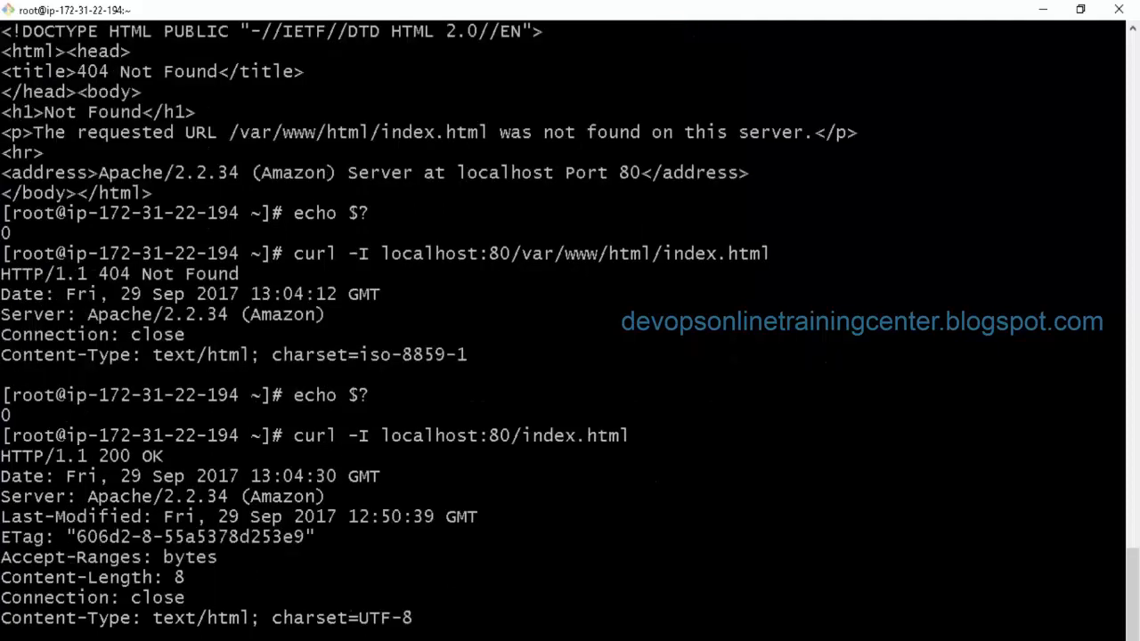
triple_click(114, 455)
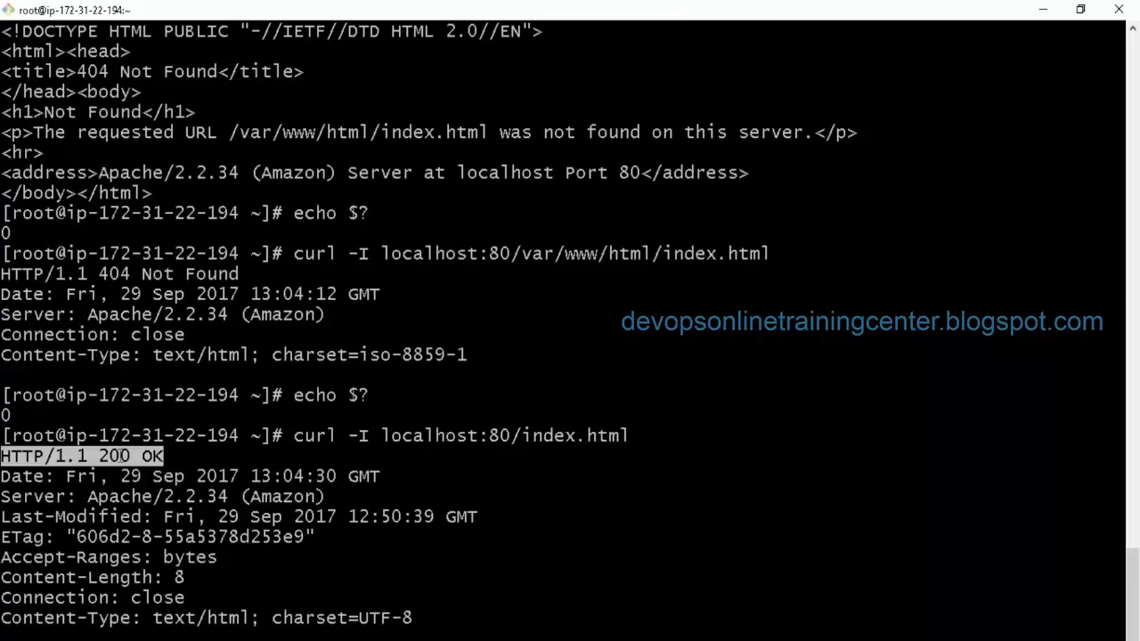
double_click(114, 455)
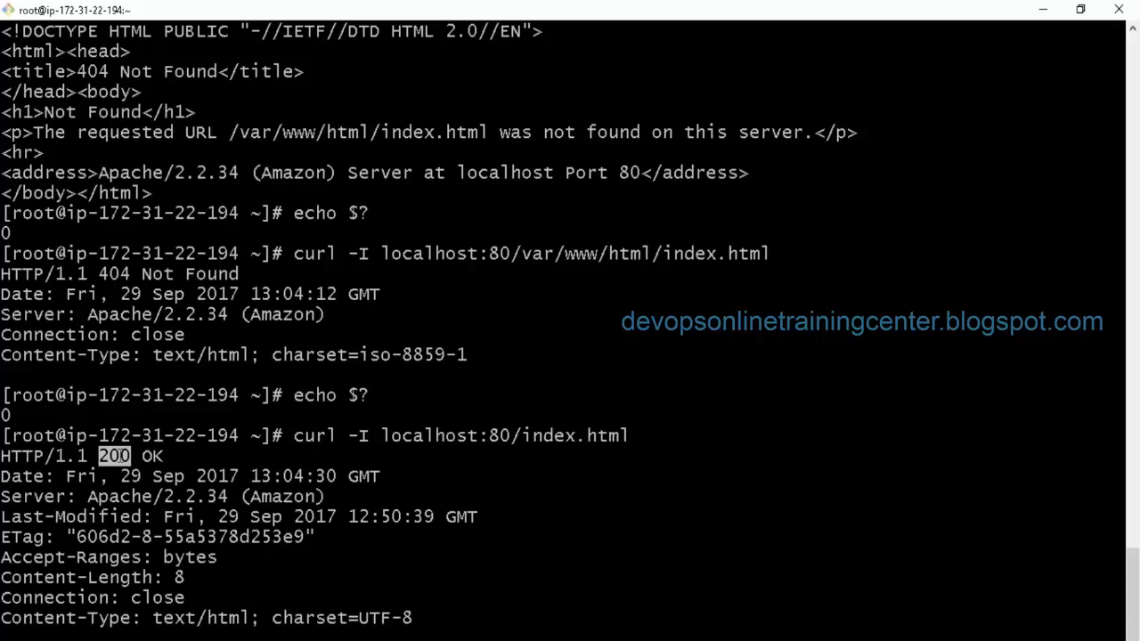
Step: Compare the HTTP status lines of the two curl -I requests with the exit status printed by echo $?
triple_click(157, 275)
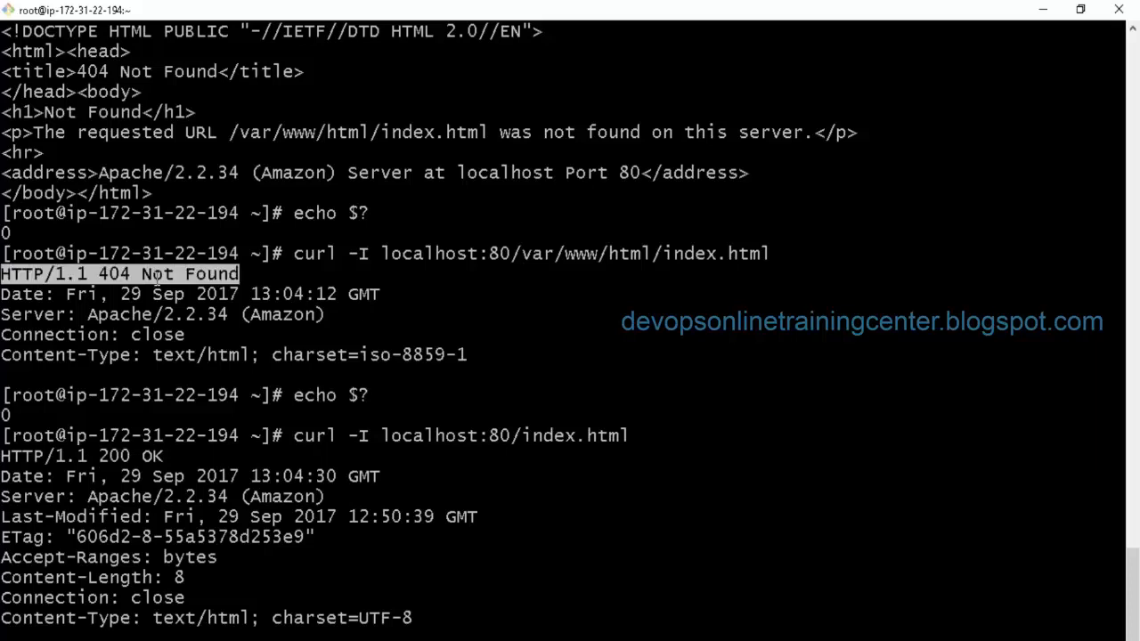
left_click(182, 276)
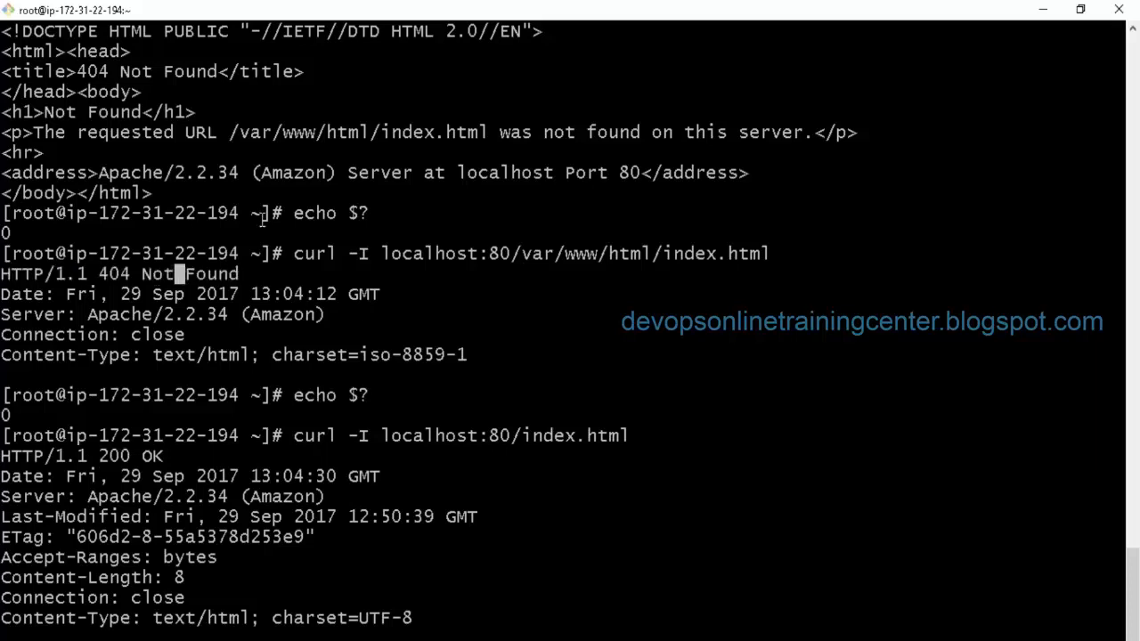
double_click(335, 215)
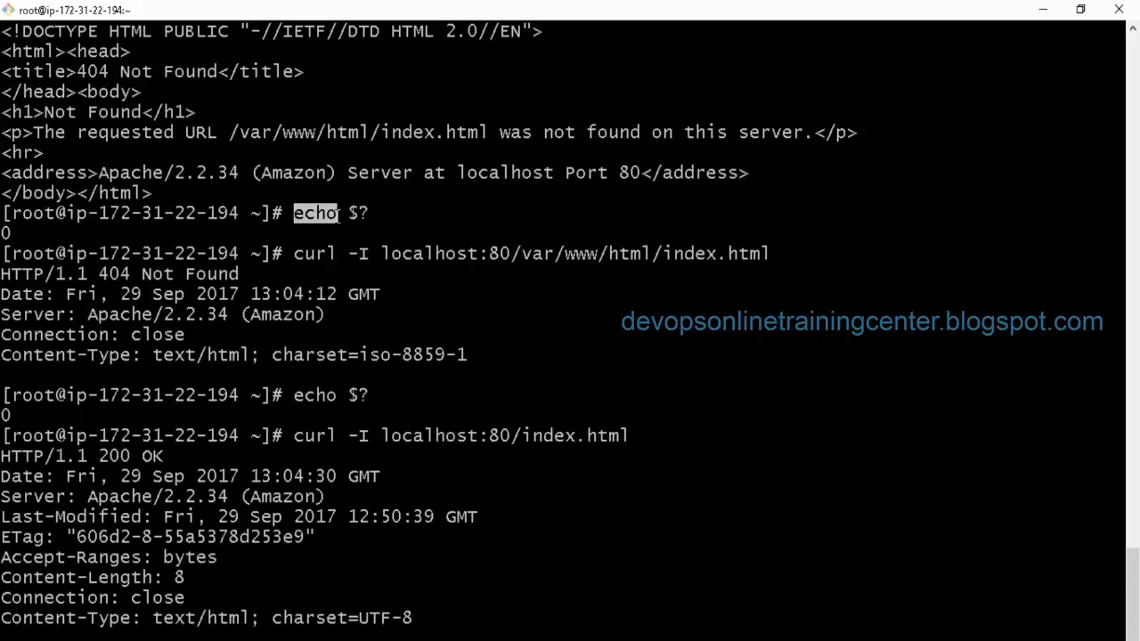
left_click(138, 232)
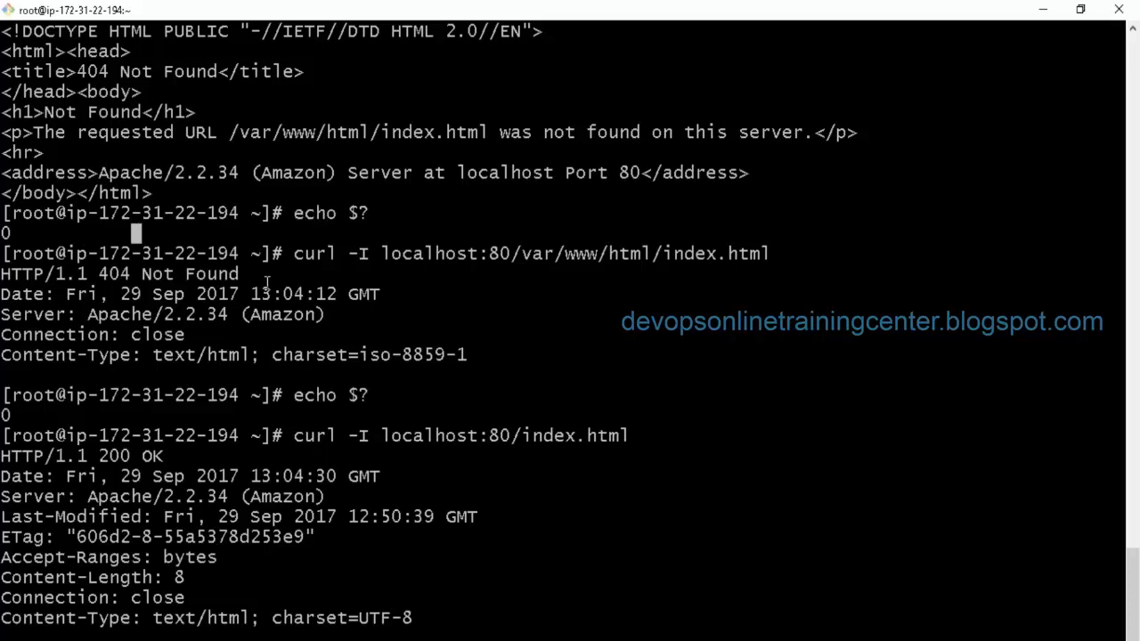
triple_click(200, 281)
triple_click(200, 281)
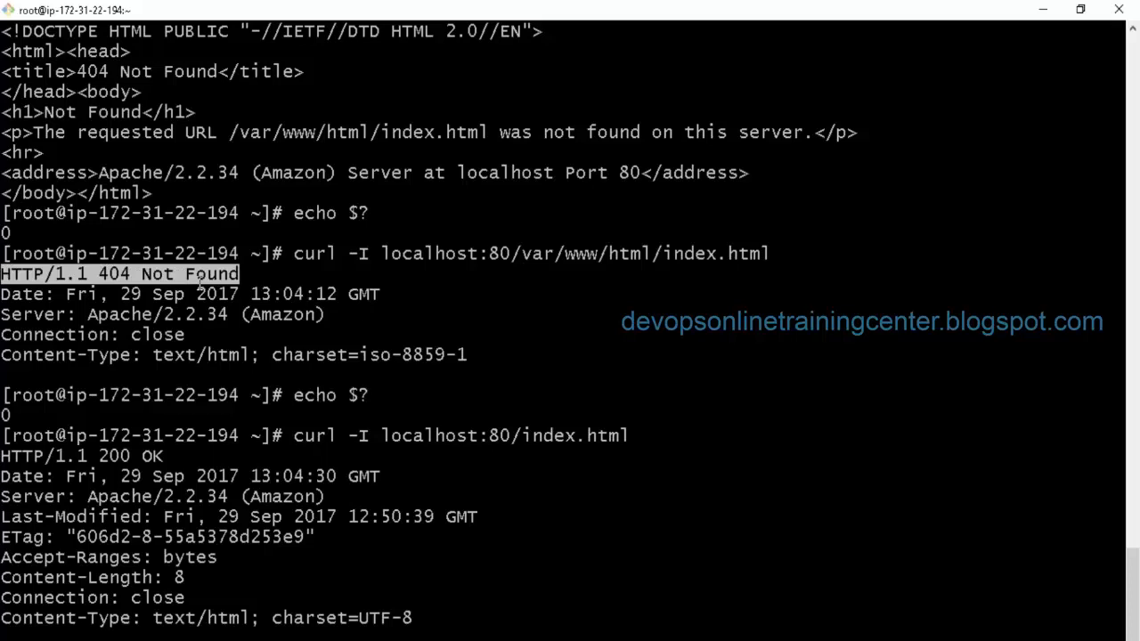
triple_click(215, 282)
triple_click(256, 281)
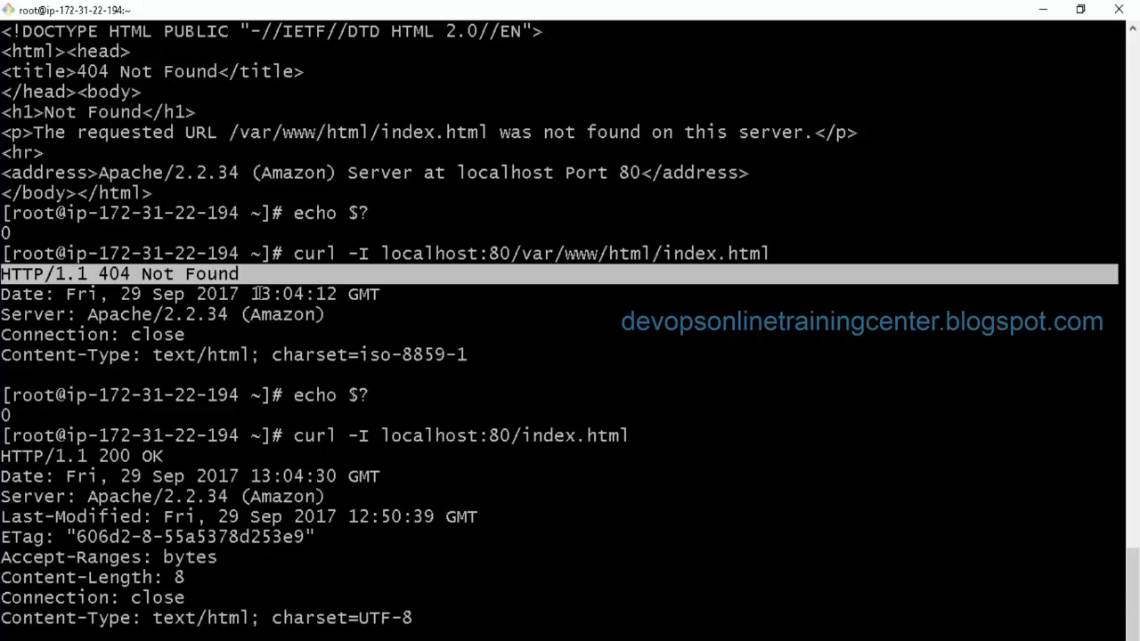
double_click(315, 253)
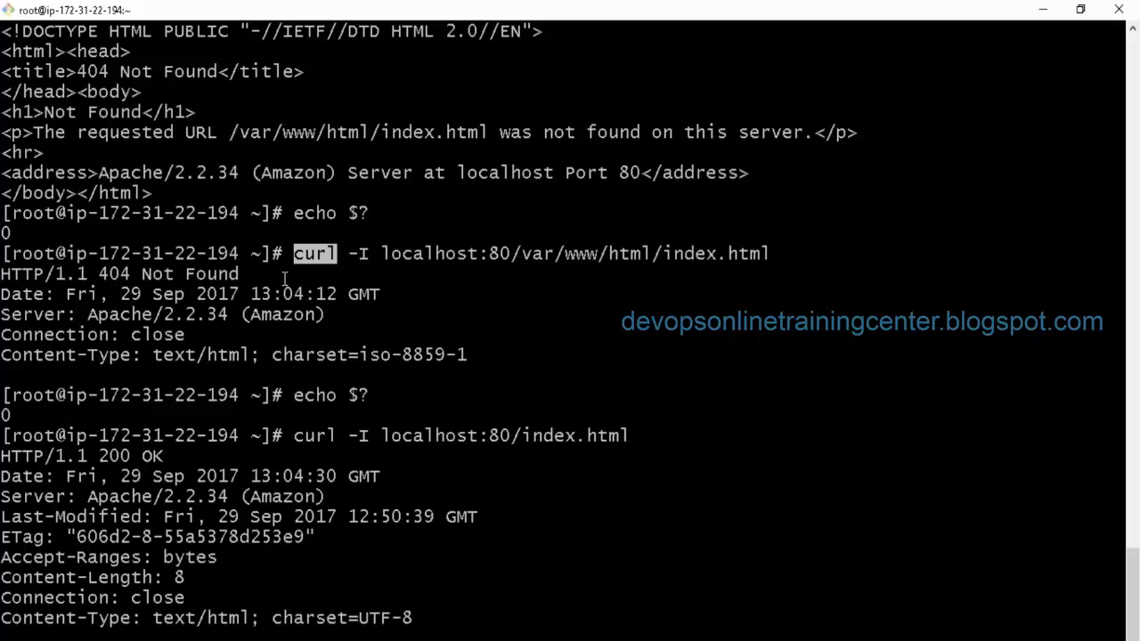
triple_click(109, 461)
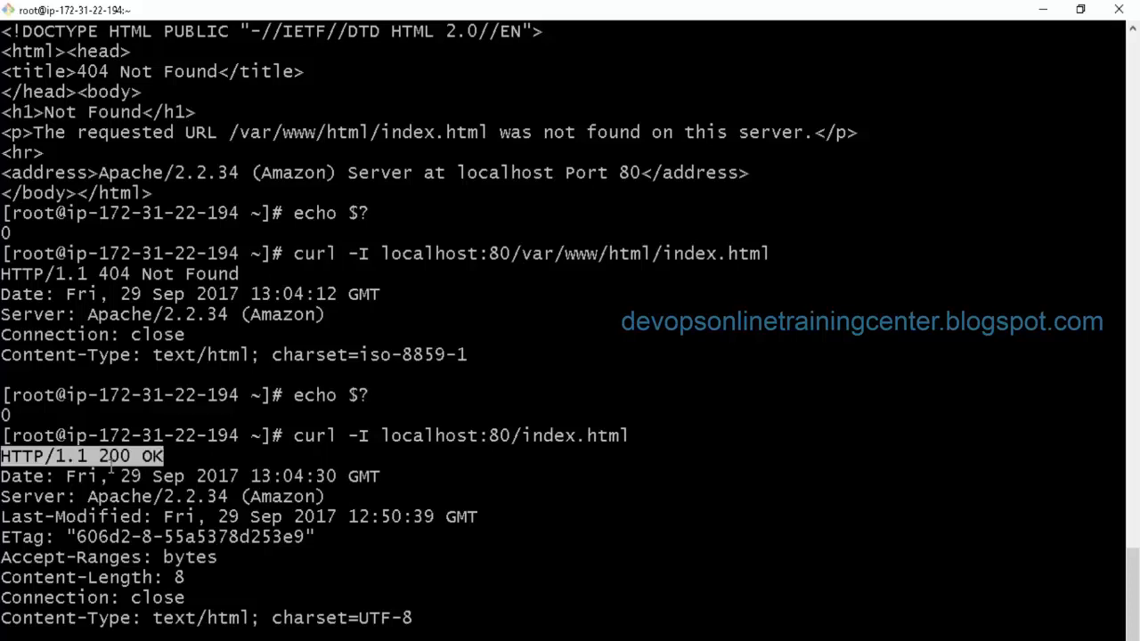
triple_click(177, 273)
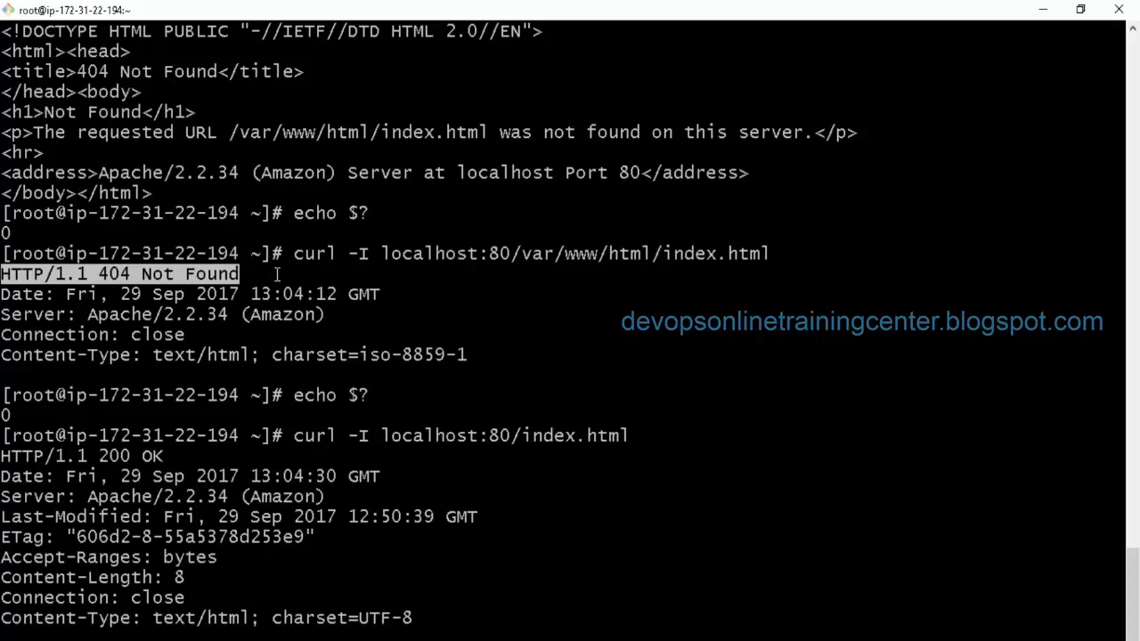
Step: Clear the terminal screen and display the contents of /var/www/html/index.html with cat
key("alt+Tab")
key("alt+Tab")
key("Up")
key("Return")
key("Return")
key("Return")
key("Return")
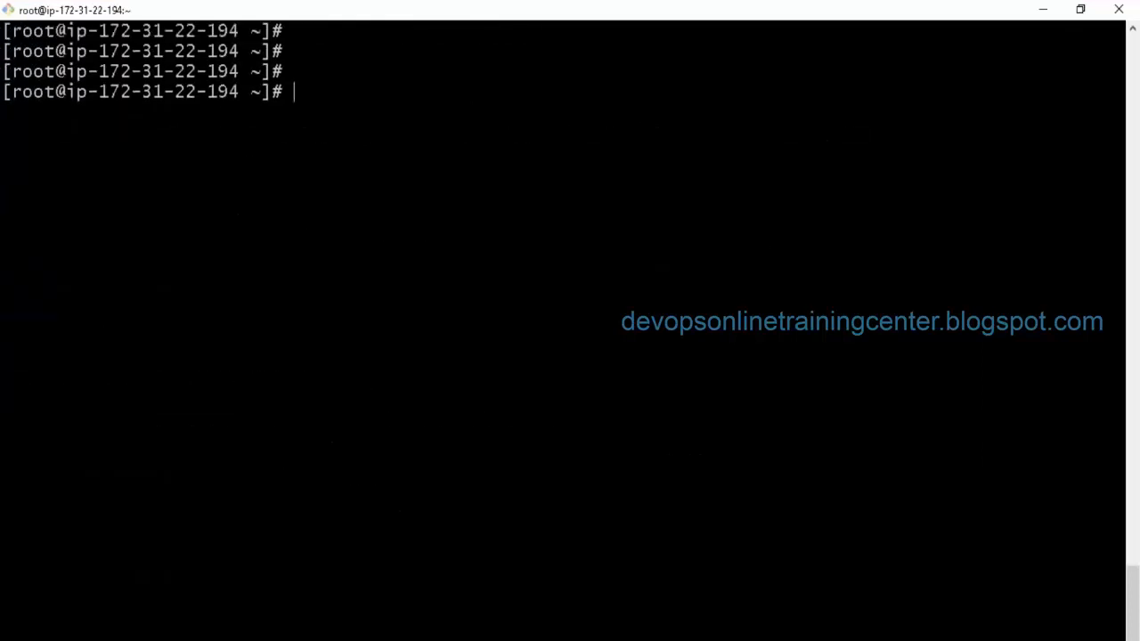
type("s")
type("v")
key("BackSpace")
key("BackSpace")
key("BackSpace")
key("BackSpace")
type("cat /var/www/html/index.html")
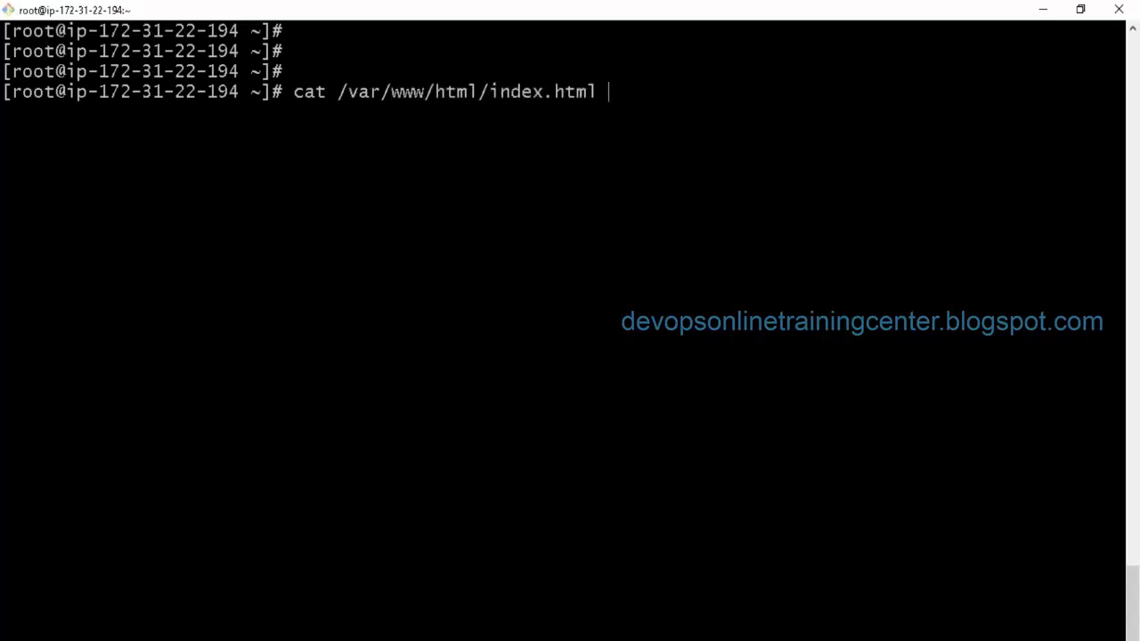
key("Return")
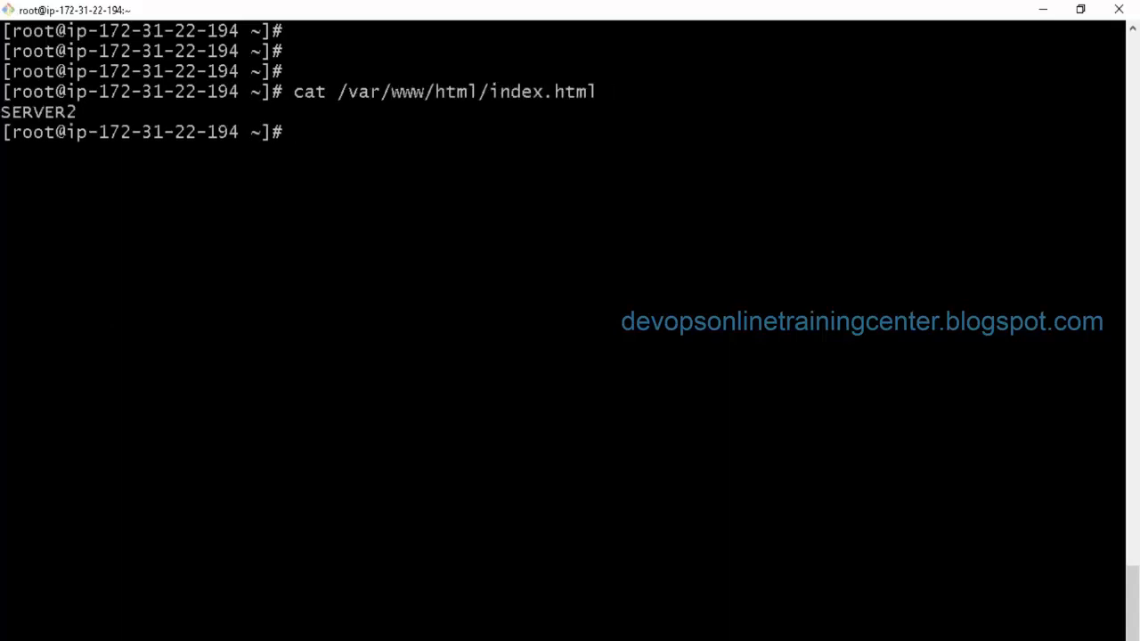
Step: Stop the Apache web server on this instance with service httpd stop
key("Return")
type("stop")
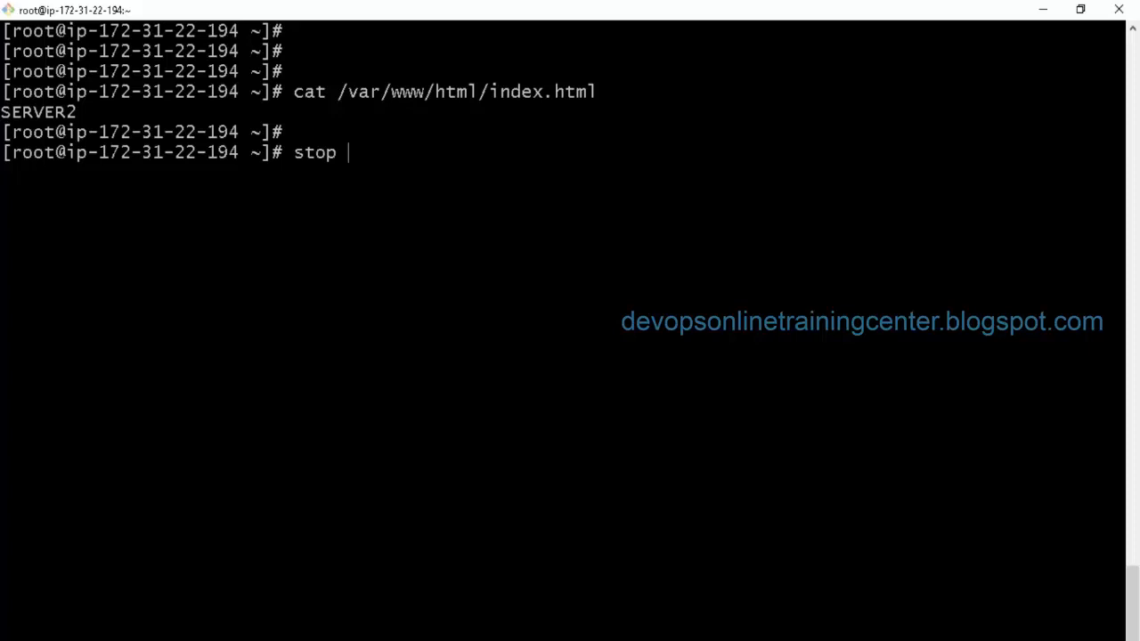
key("BackSpace")
key("BackSpace")
key("BackSpace")
key("BackSpace")
key("BackSpace")
type("service httpd")
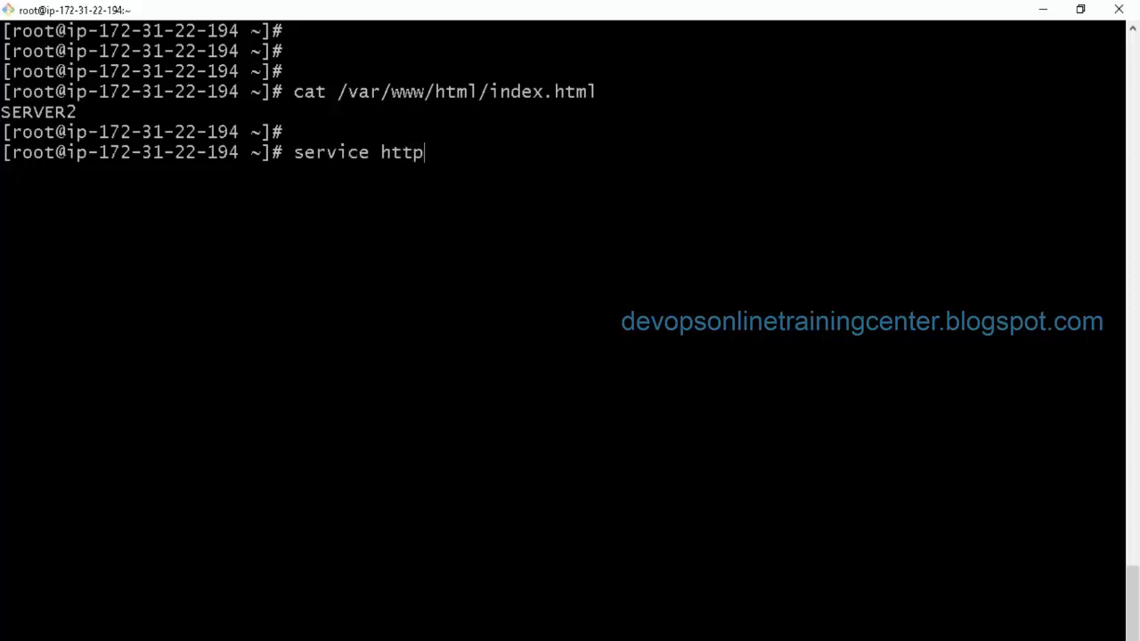
key("BackSpace")
type("d stop")
key("Return")
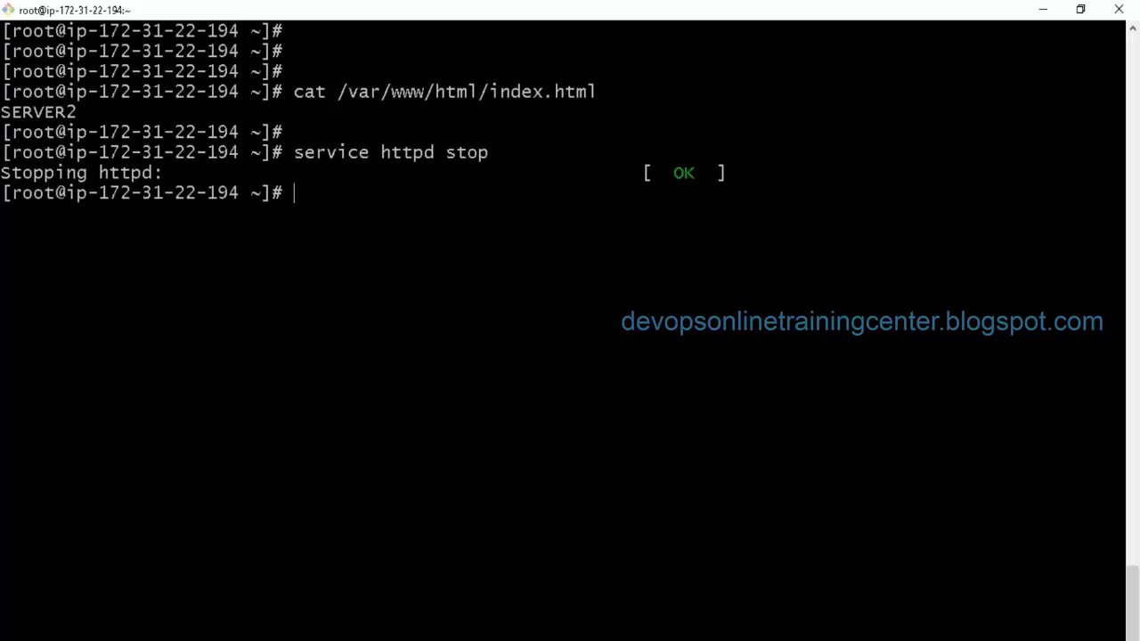
Step: Recall curl -I localhost:80/index.html from the command history and run it against the stopped web server
key("ctrl+r")
type("cu")
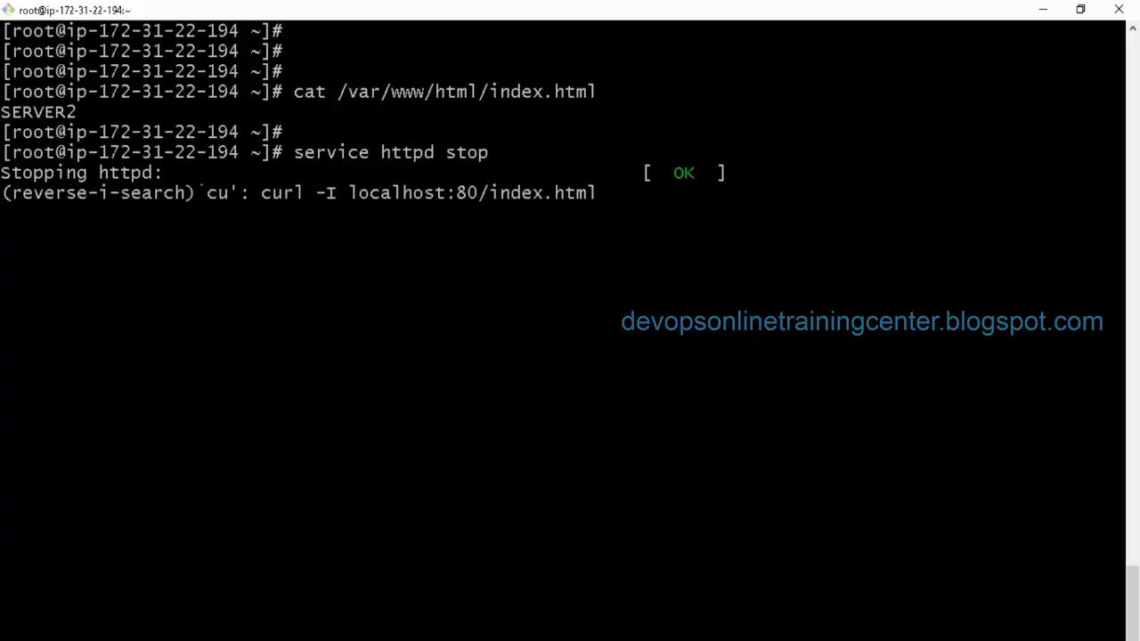
key("Return")
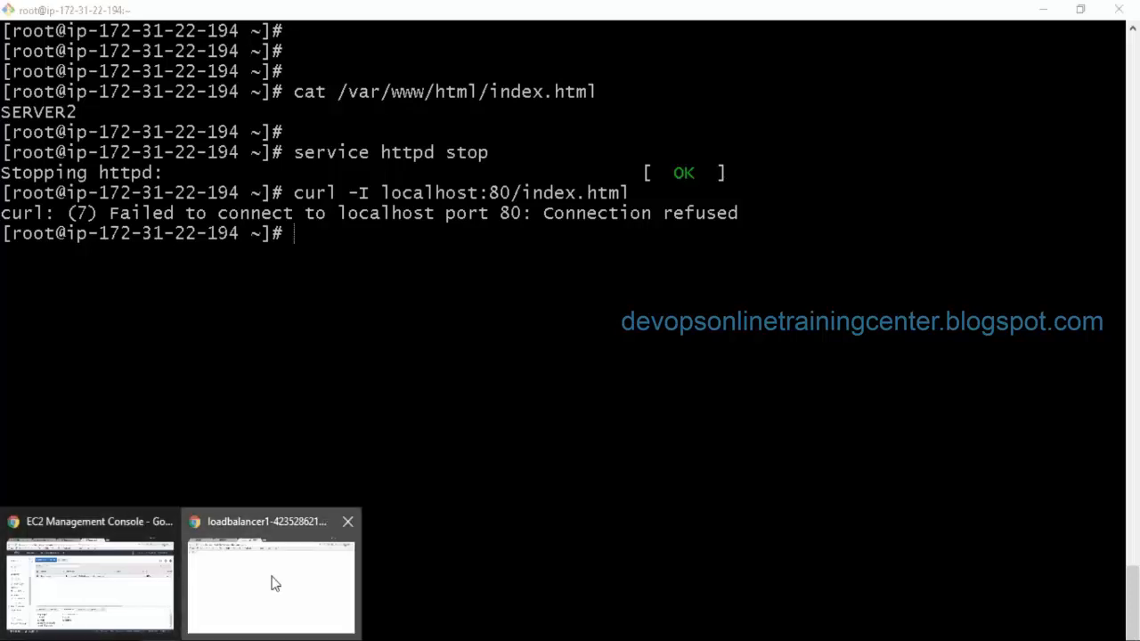
Step: Switch to Chrome and reload the load balancer's DNS address several times to check which server responds
left_click(272, 582)
left_click(454, 25)
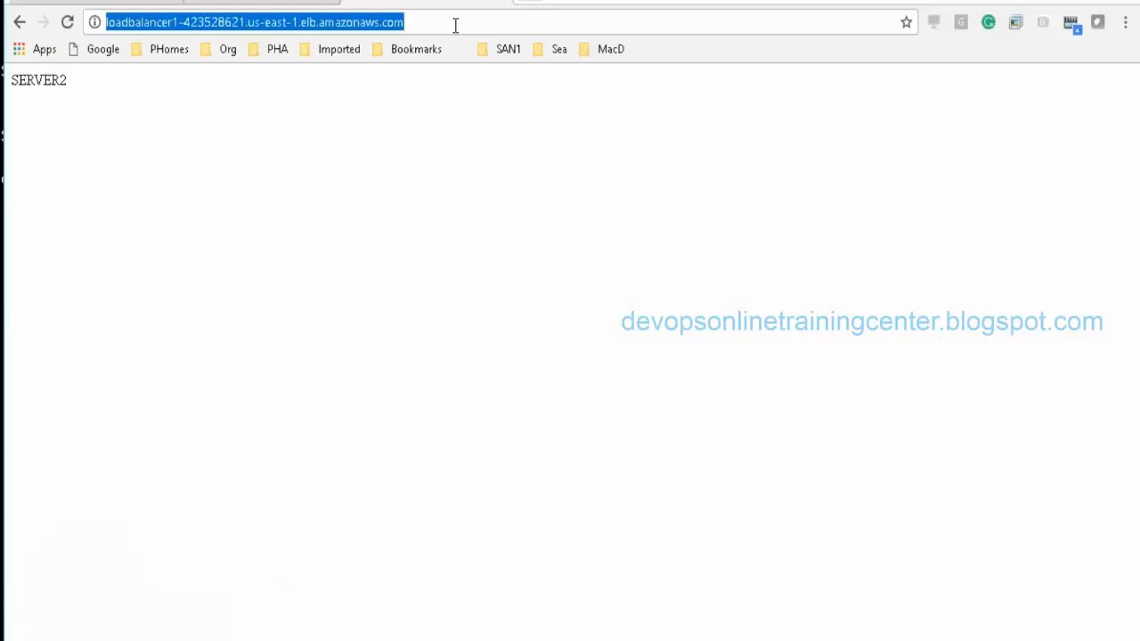
key("Return")
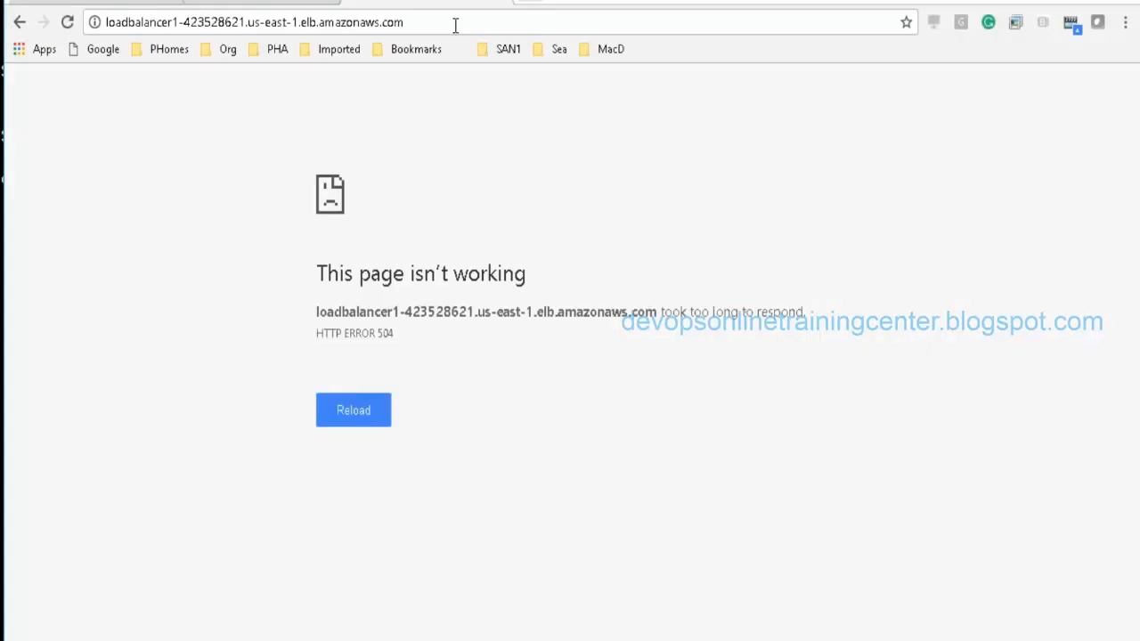
left_click(455, 25)
key("Return")
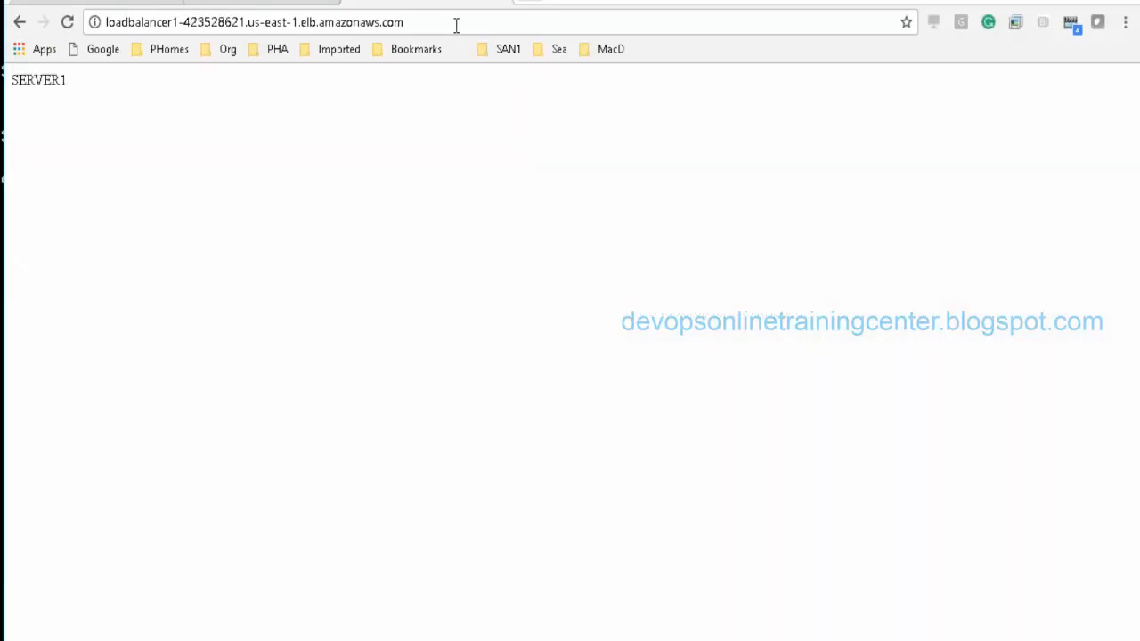
left_click(474, 26)
key("Return")
left_click(489, 26)
key("Return")
left_click(509, 27)
key("Return")
left_click(517, 28)
key("Return")
key("alt+Tab")
key("alt+Tab")
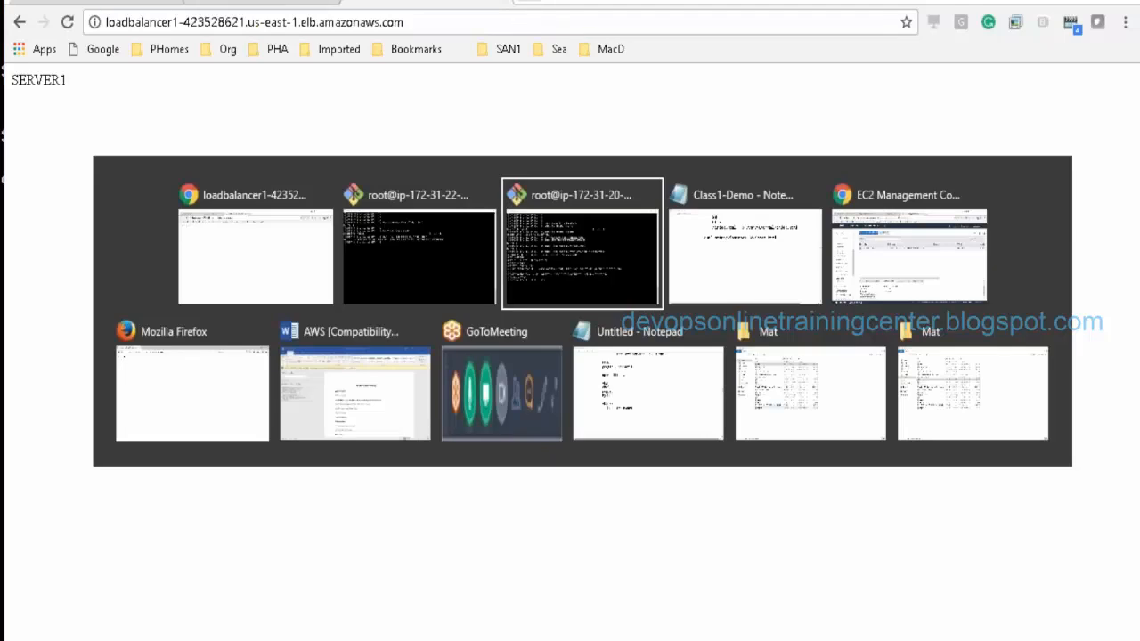
key("alt+Tab")
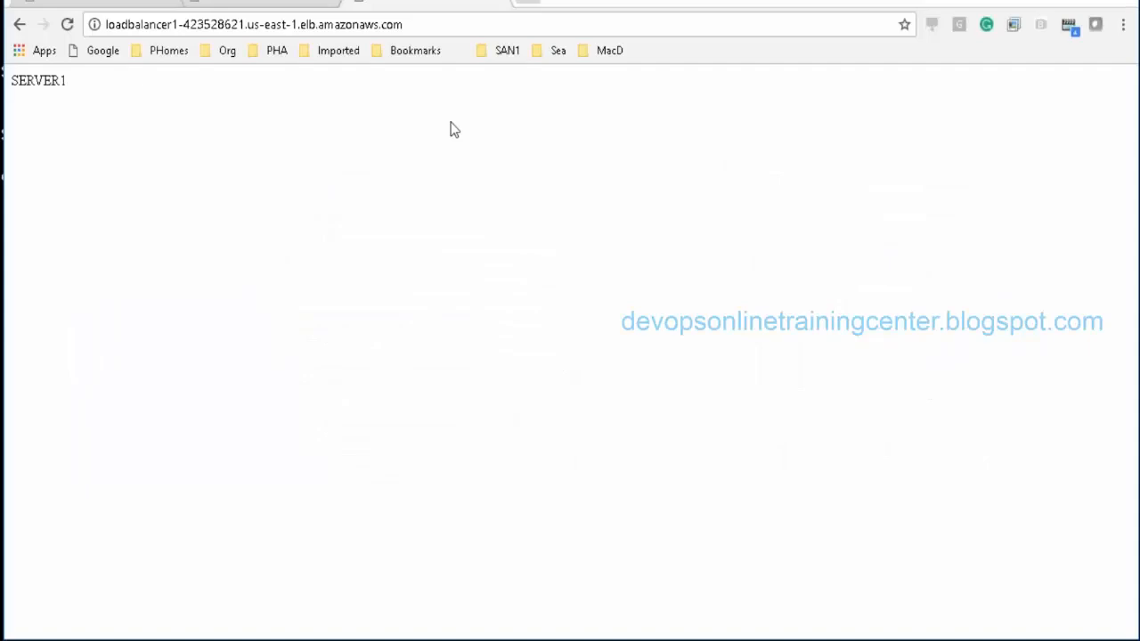
key("alt+Tab")
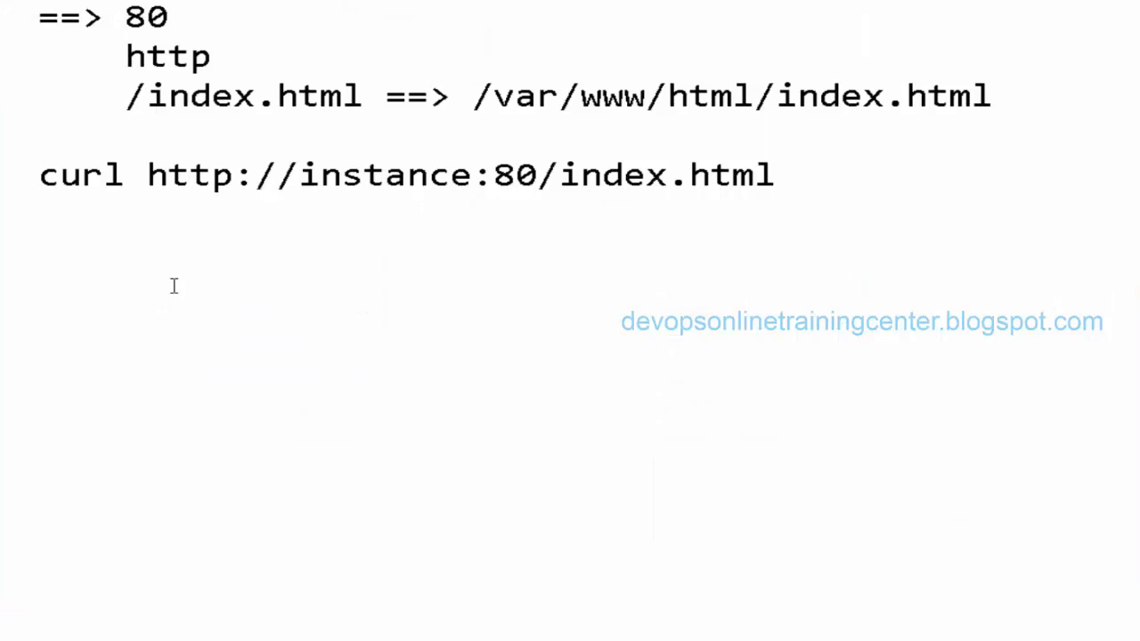
key("alt+Tab")
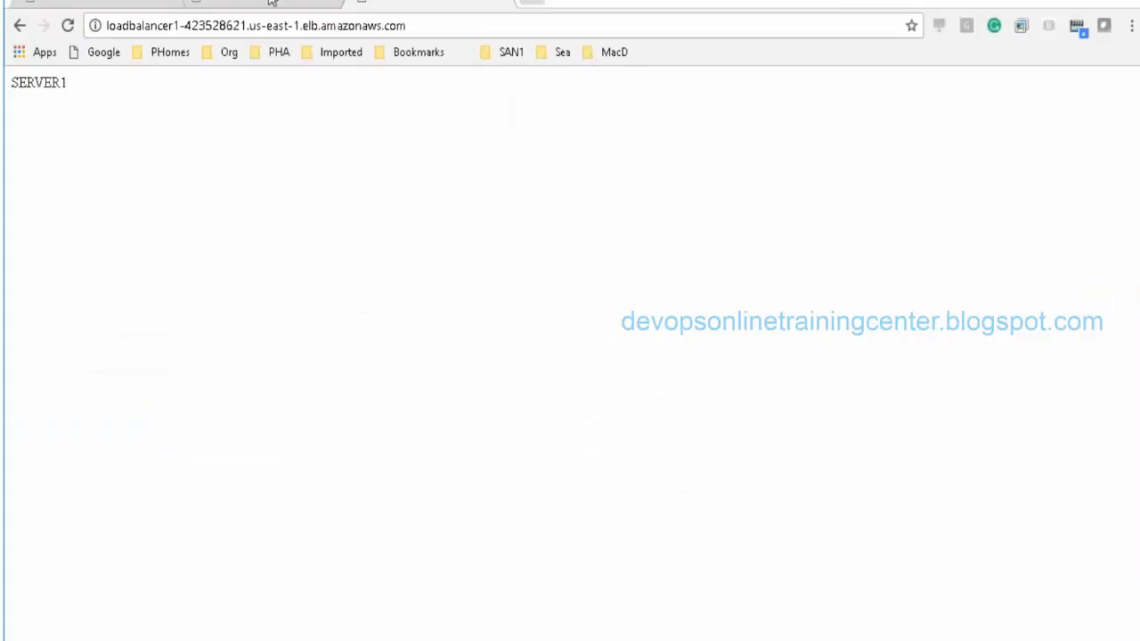
Step: Switch to the EC2 Management Console and examine the status and status details of the instances registered with Loadbalancer1
mouse_move(123, 638)
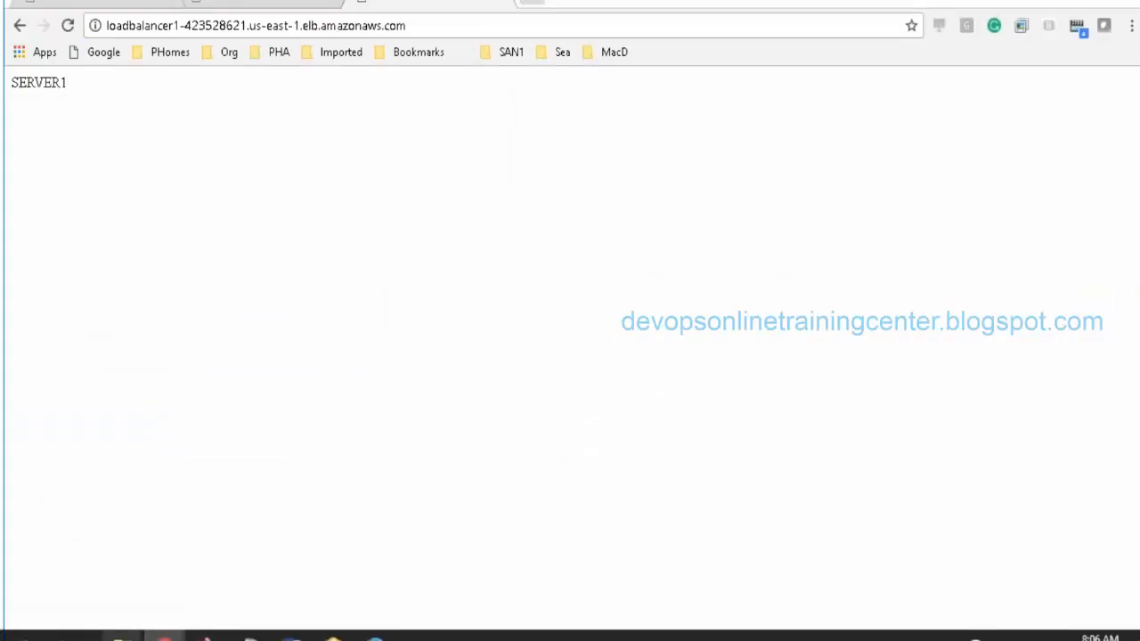
mouse_move(164, 637)
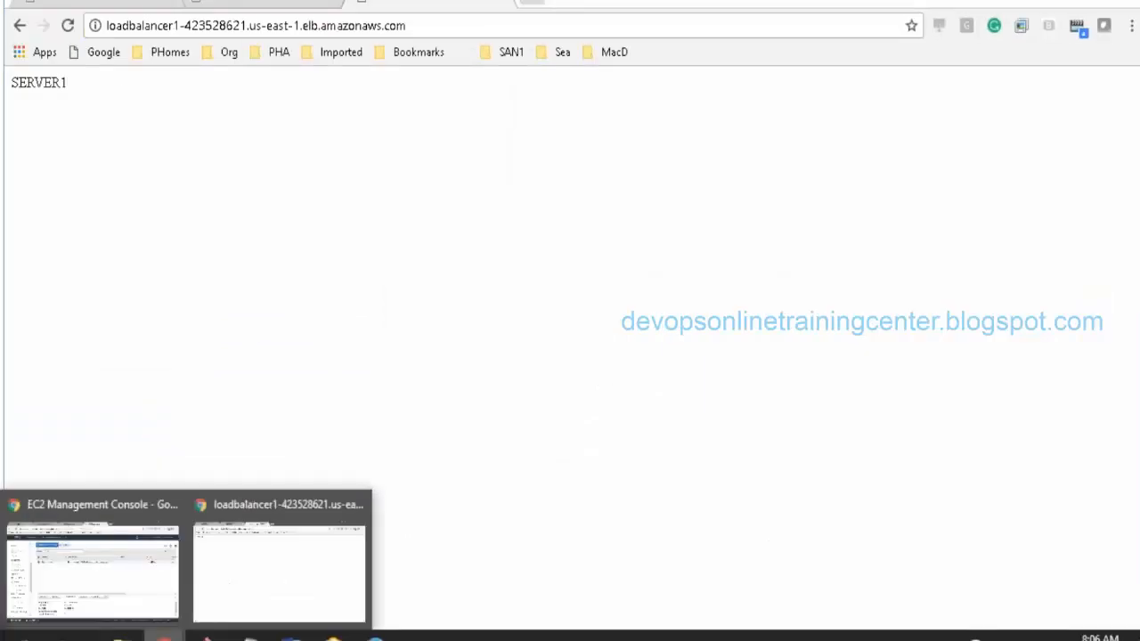
left_click(114, 579)
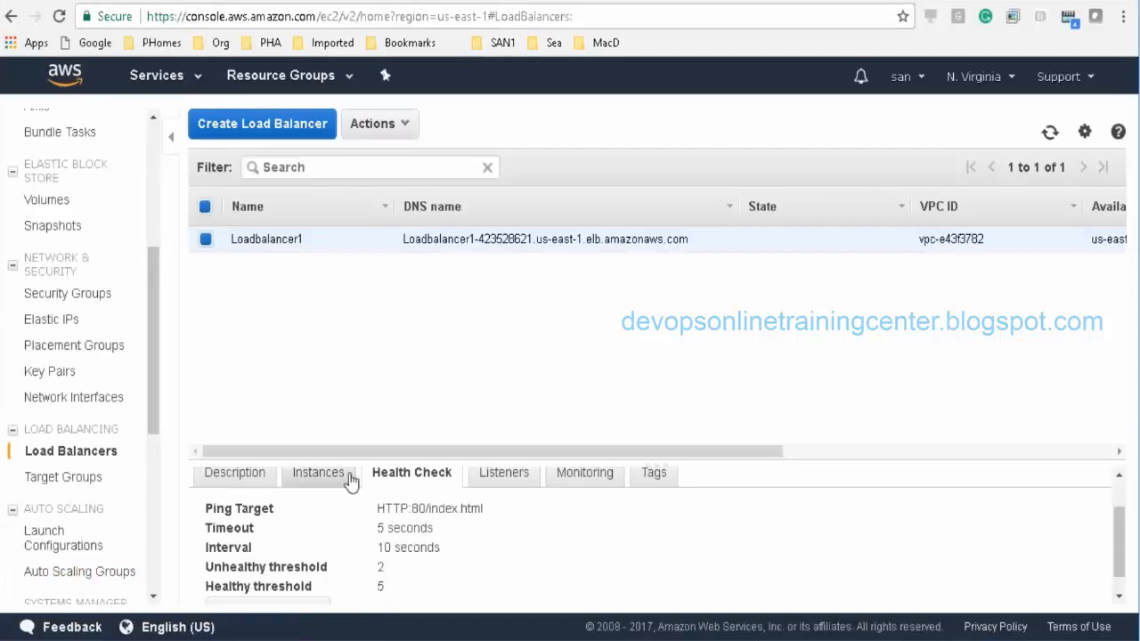
left_click(339, 474)
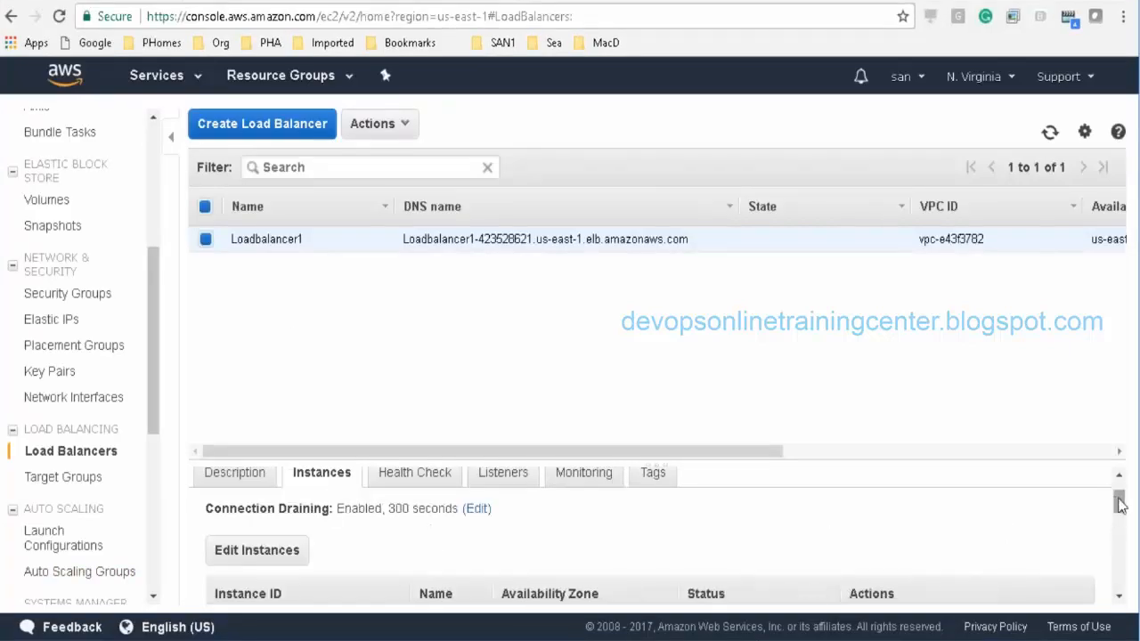
left_click_drag(1118, 503, 1116, 520)
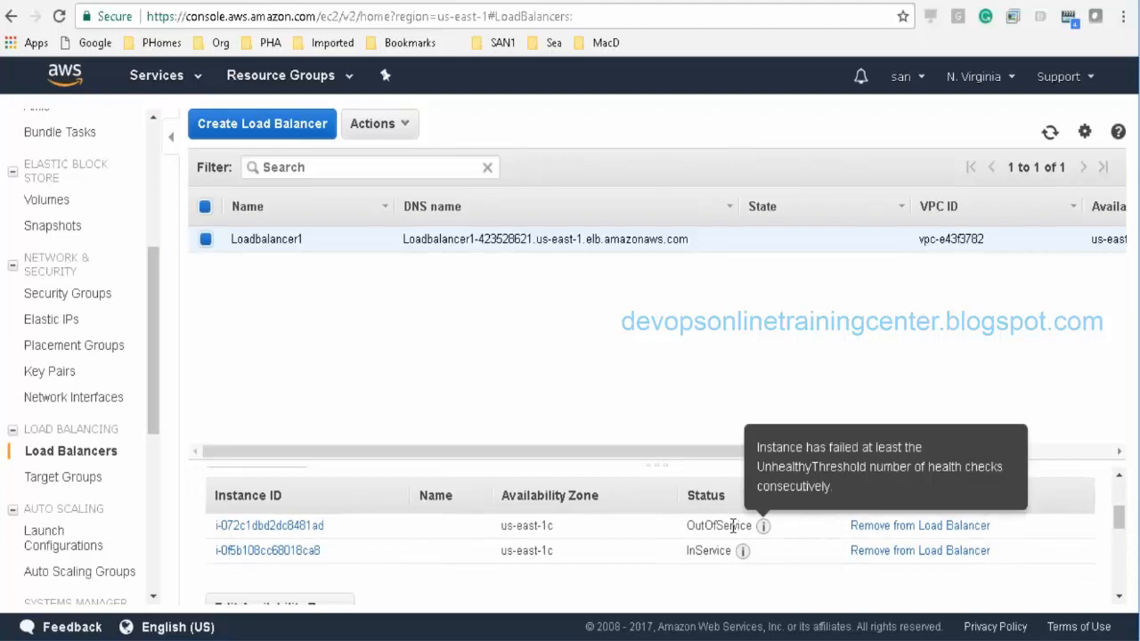
mouse_move(766, 533)
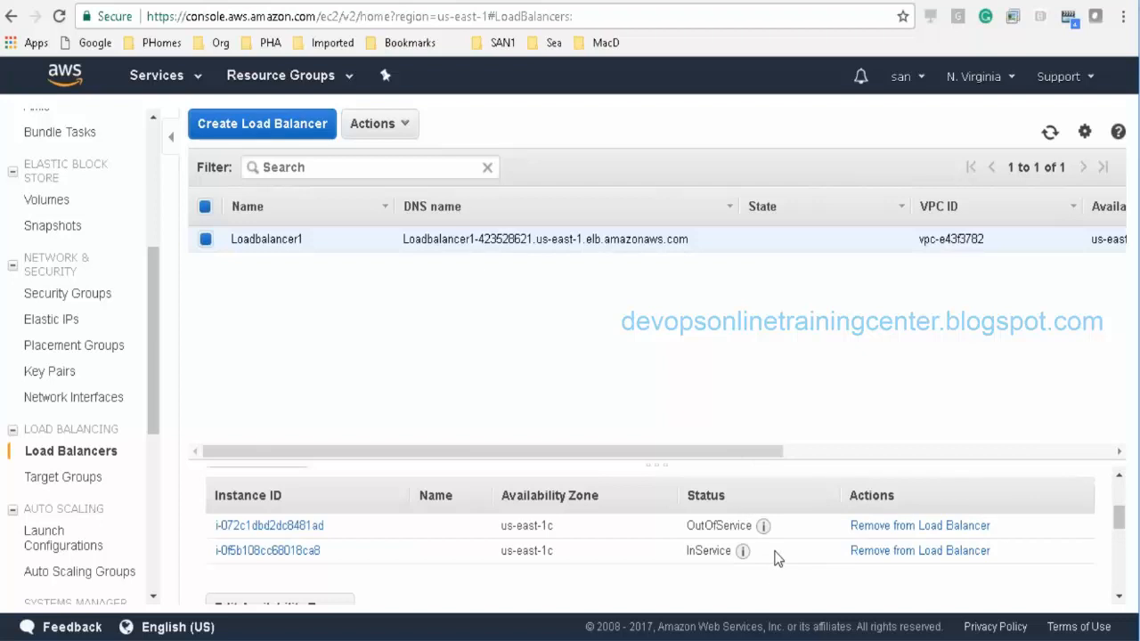
Step: Switch to the Class1-Demo notes in Notepad and add the line "unhealthy threadshold : 2-- > successive 2 checks" below the curl command
mouse_move(377, 640)
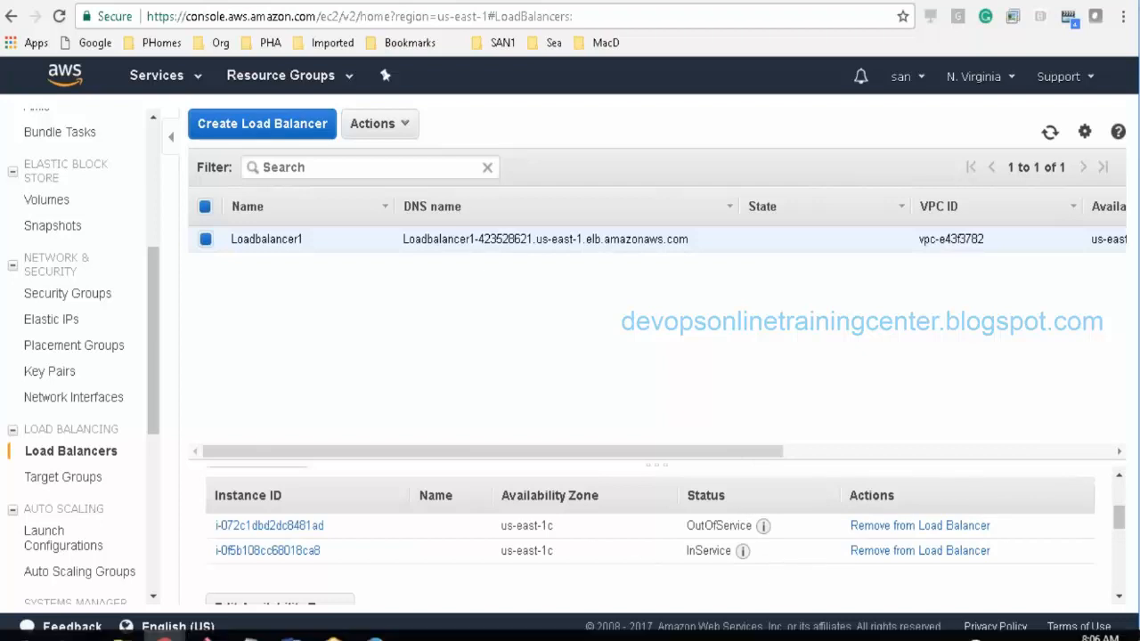
mouse_move(249, 637)
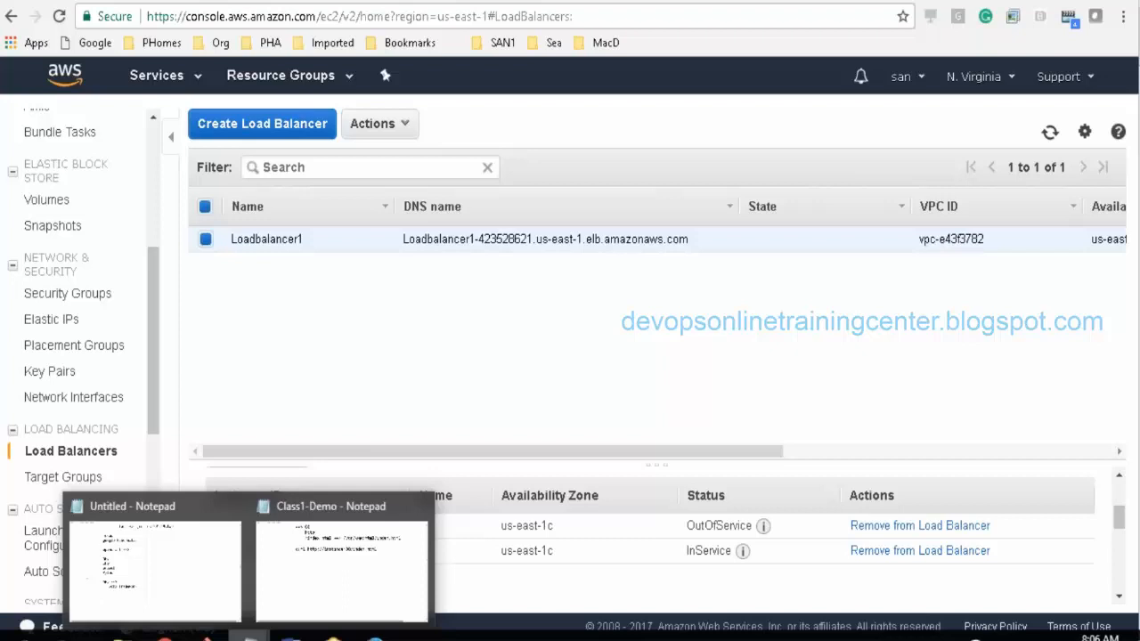
left_click(292, 595)
left_click(818, 170)
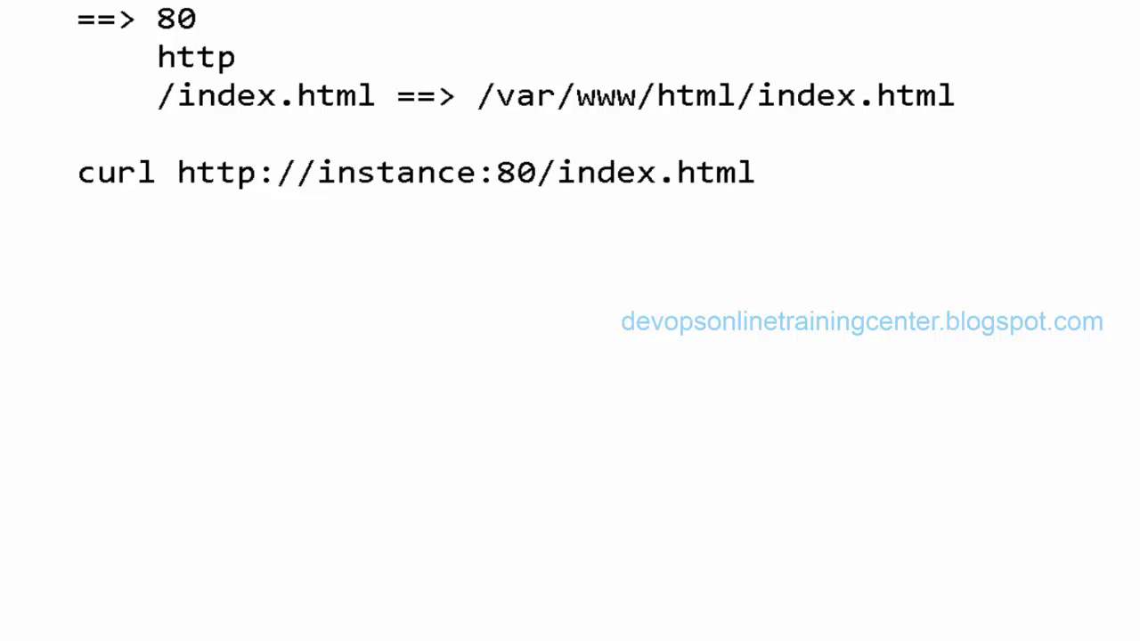
type("unheal")
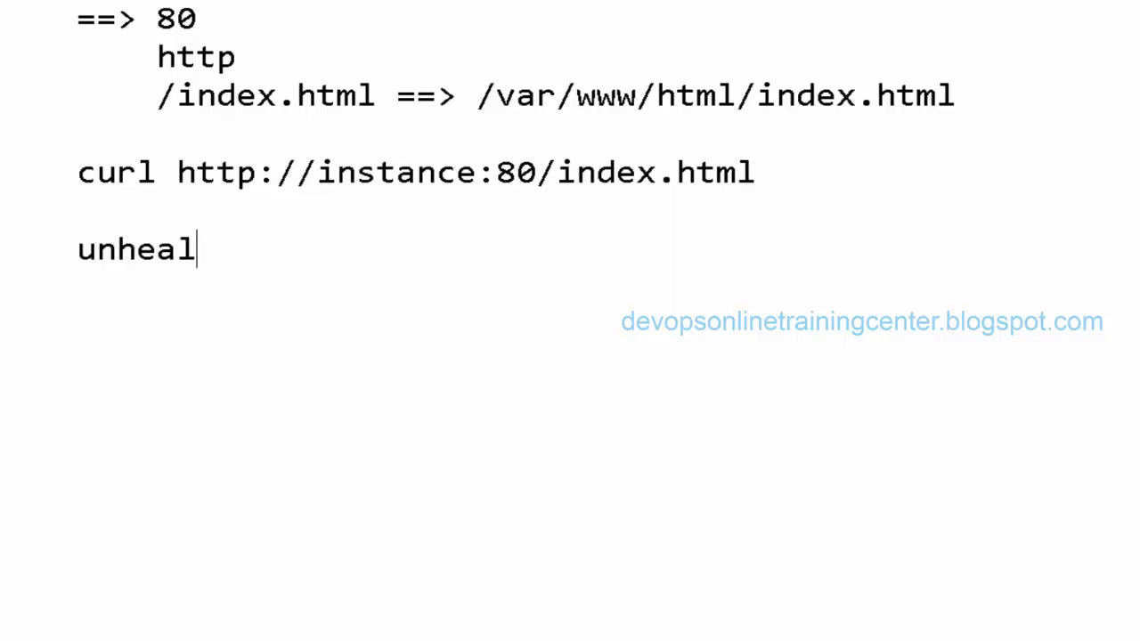
type("thy thread")
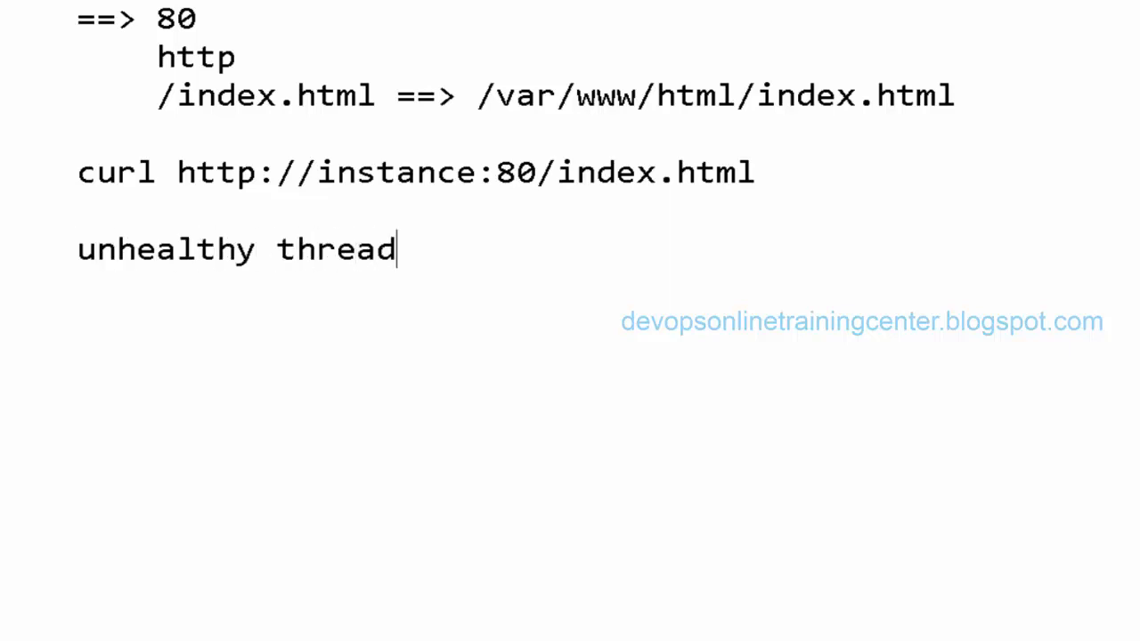
type("shold : 2-")
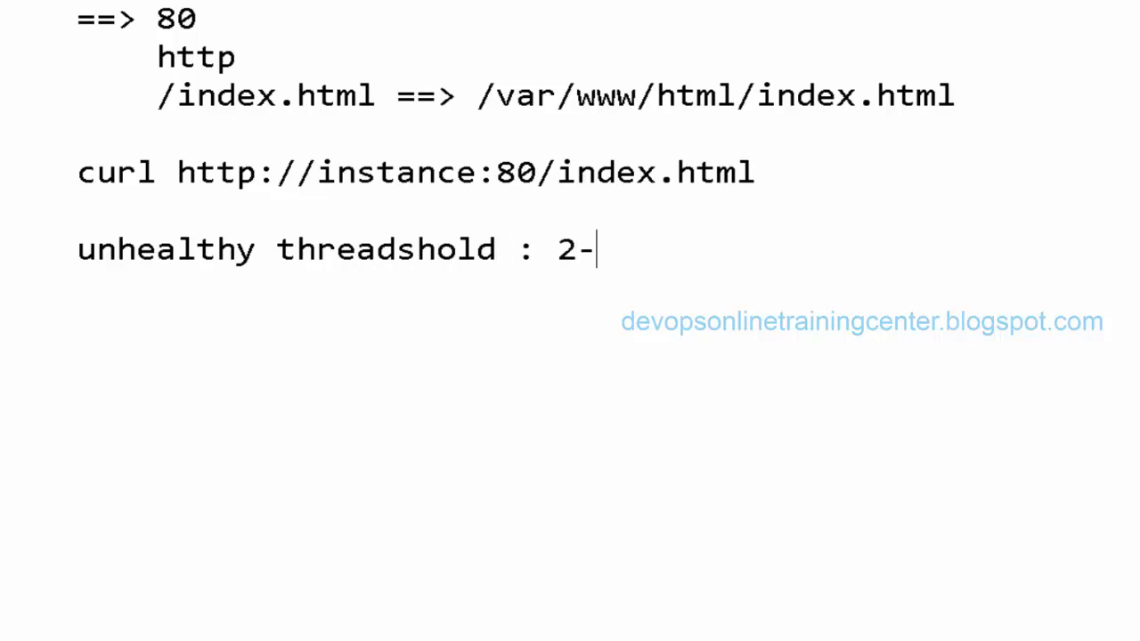
type("- > succe")
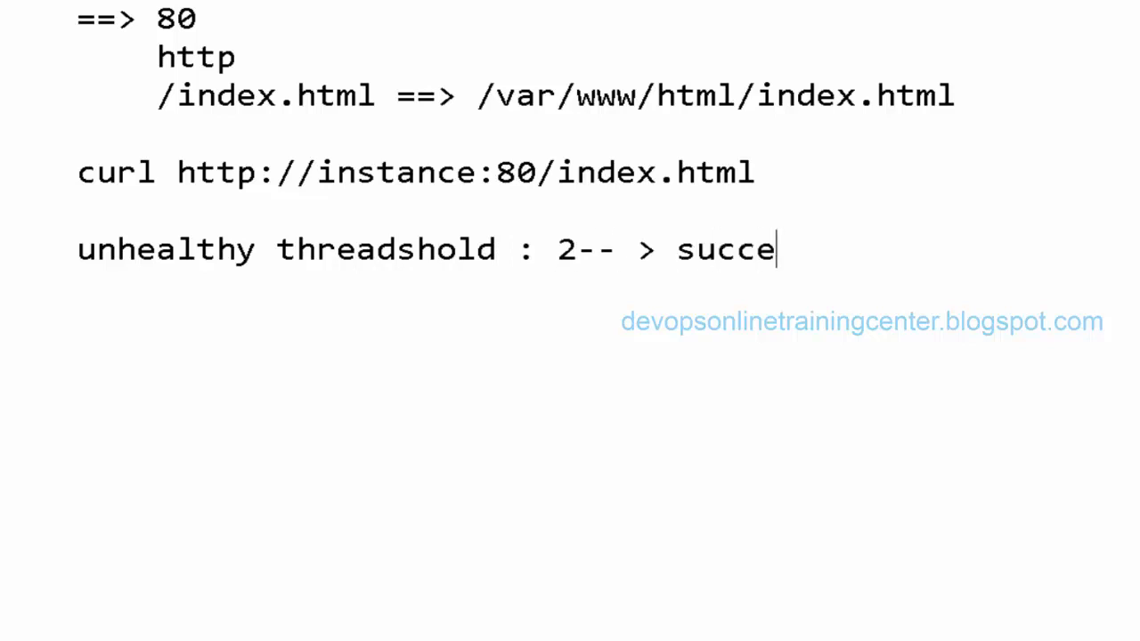
type("ssive 2 ")
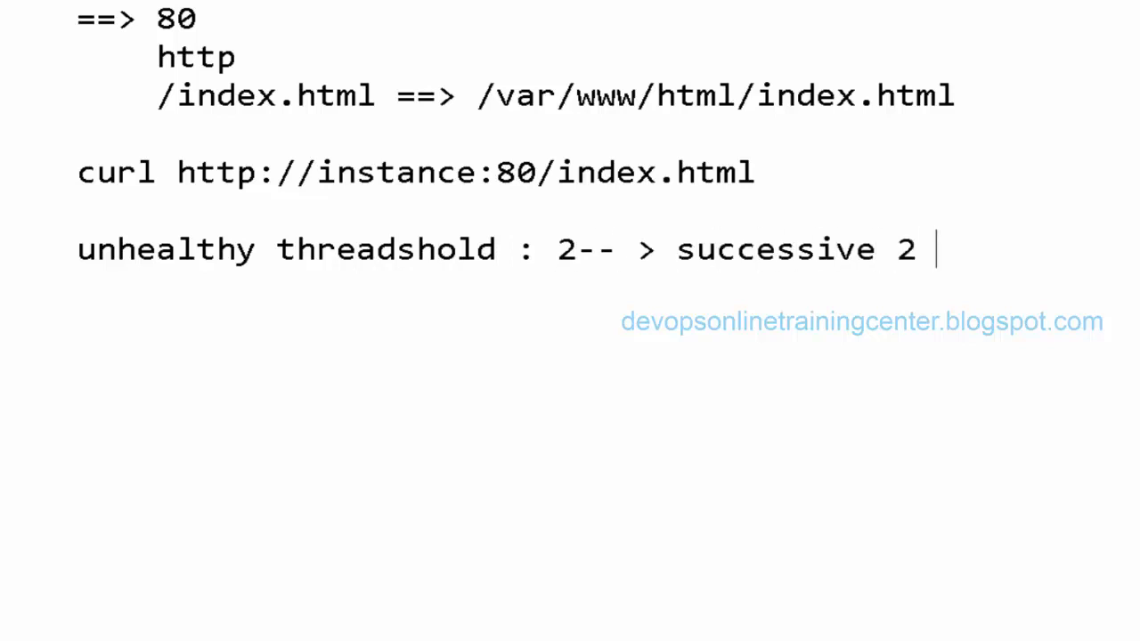
type("chek")
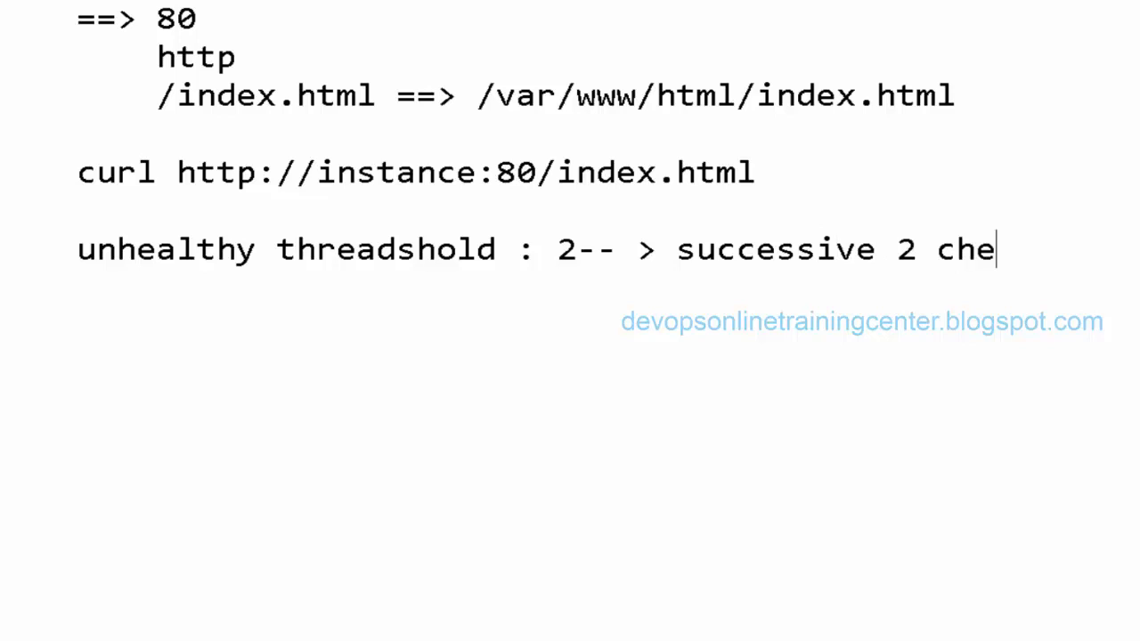
key("BackSpace")
type("cls")
key("BackSpace")
key("BackSpace")
type("ks")
Step: Add an indented line reading "10 sec between ==> Unhealthy" beneath the unhealthy threshold note
key("Return")
key("Tab")
type("10 secc betw")
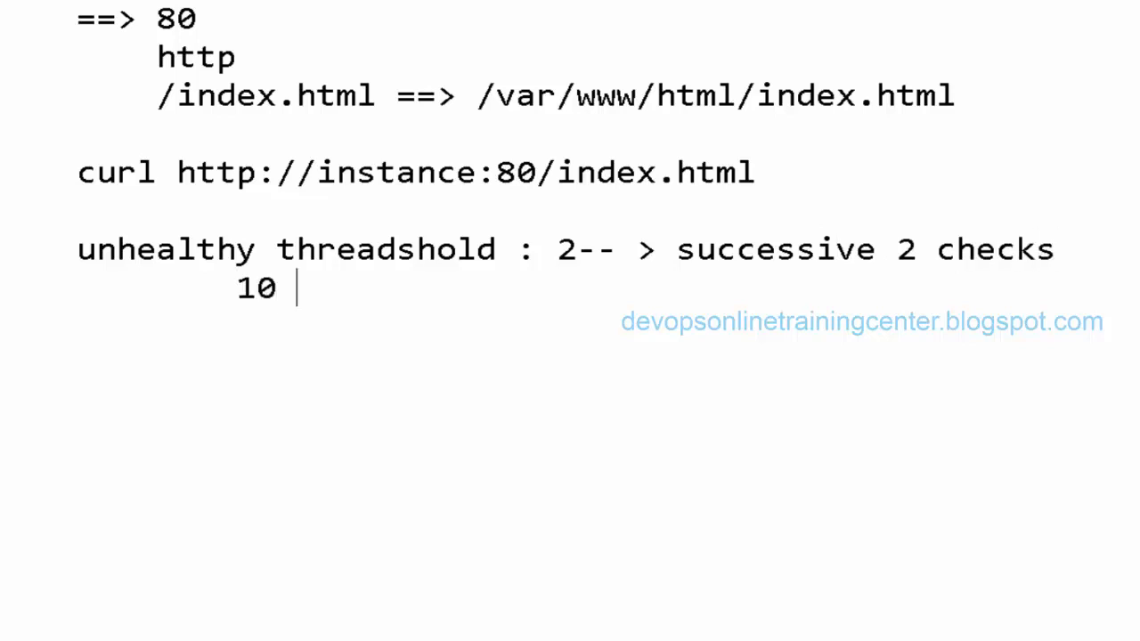
key("BackSpace")
key("BackSpace")
key("BackSpace")
key("BackSpace")
key("BackSpace")
key("BackSpace")
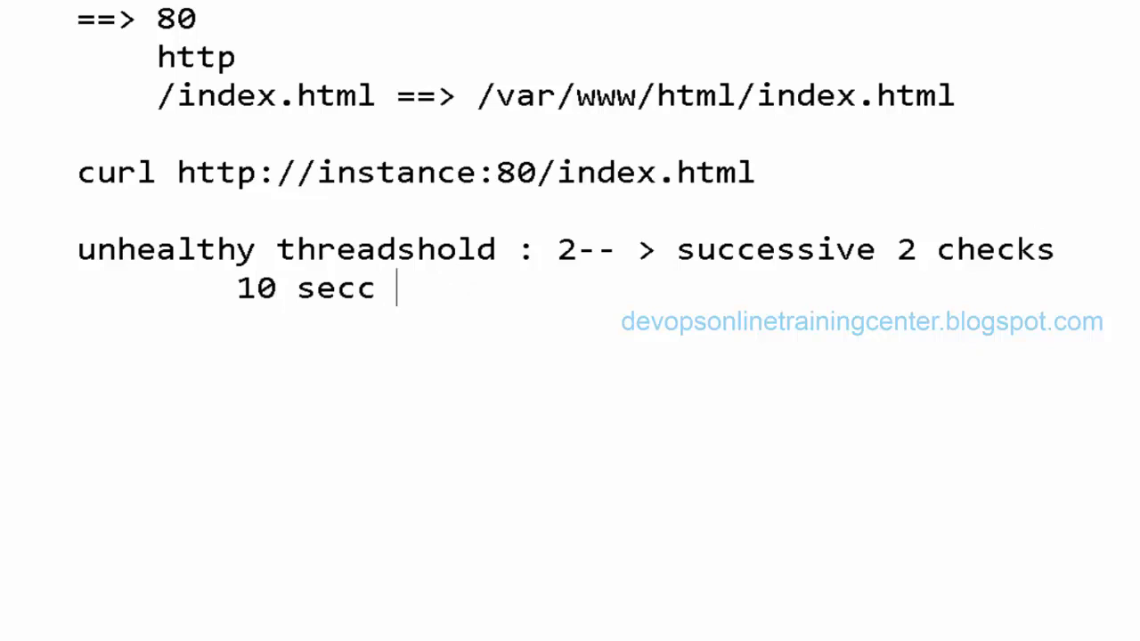
type("btwee")
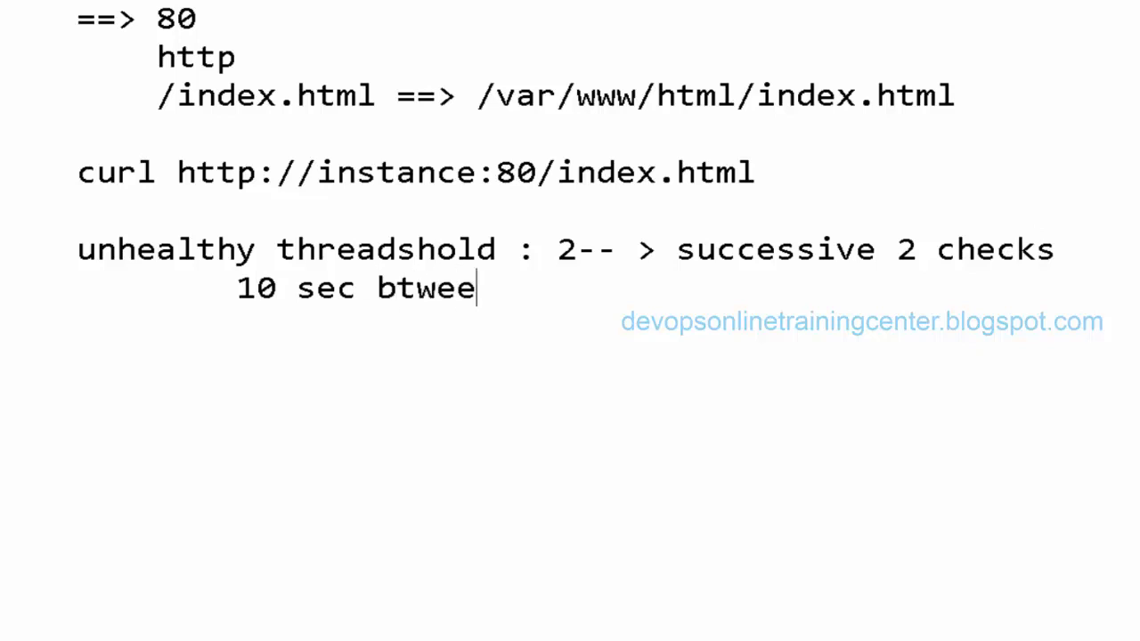
key("BackSpace")
key("BackSpace")
key("BackSpace")
key("BackSpace")
type("etween ")
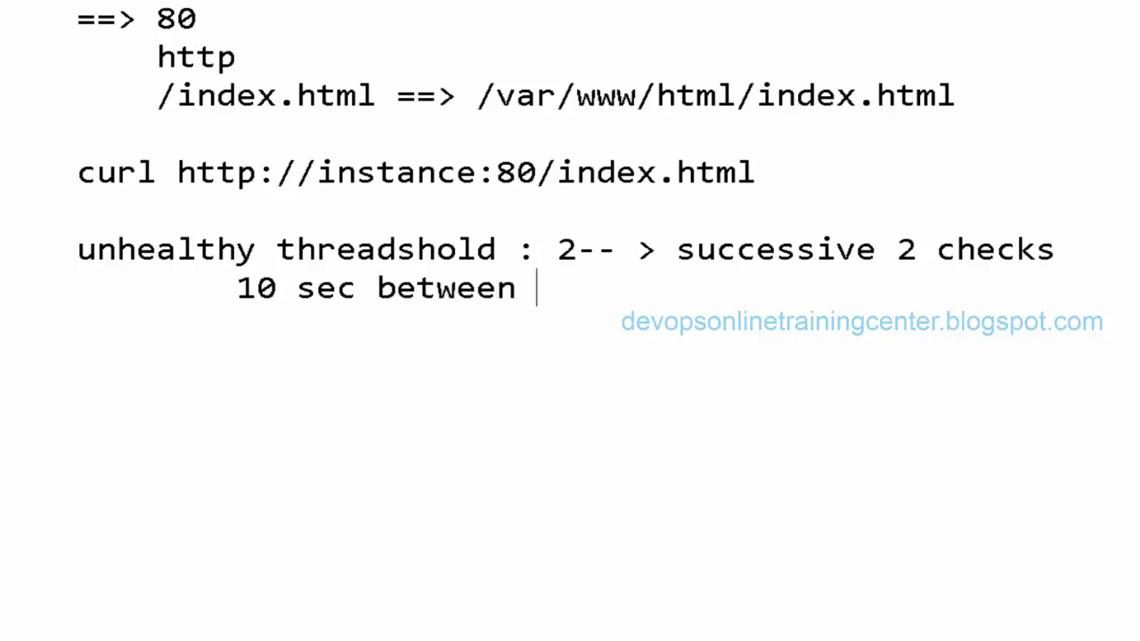
type("==> Unhealthy")
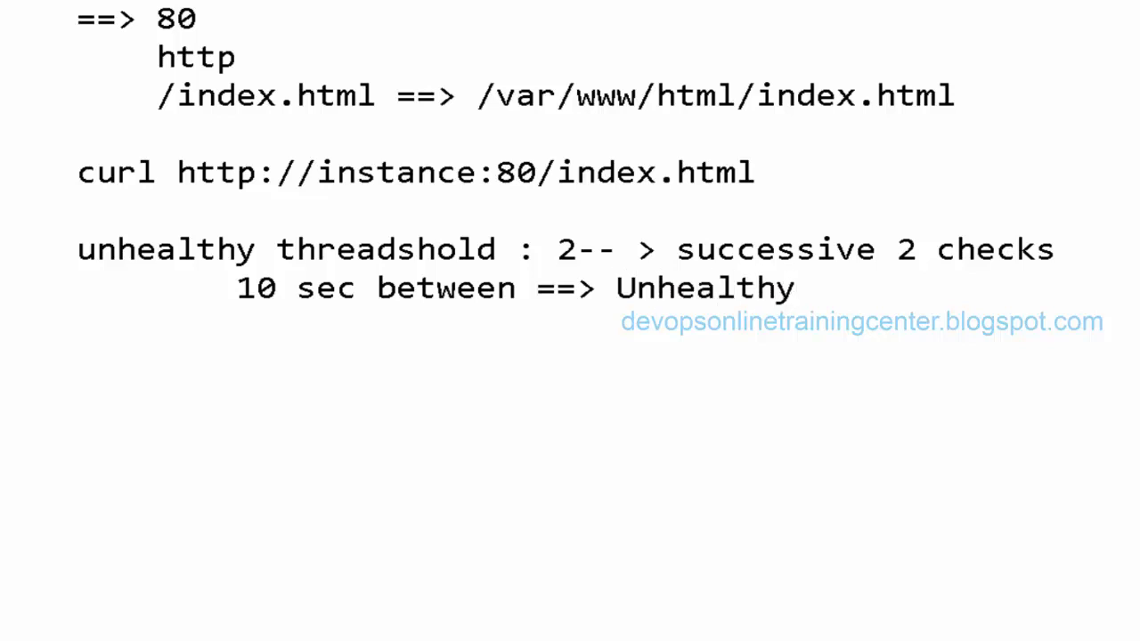
Step: Start a new line reading "healthy threadshold ==>" below the unhealthy threshold note, separated by a blank line
key("Return")
key("Return")
type("healthy threadsh")
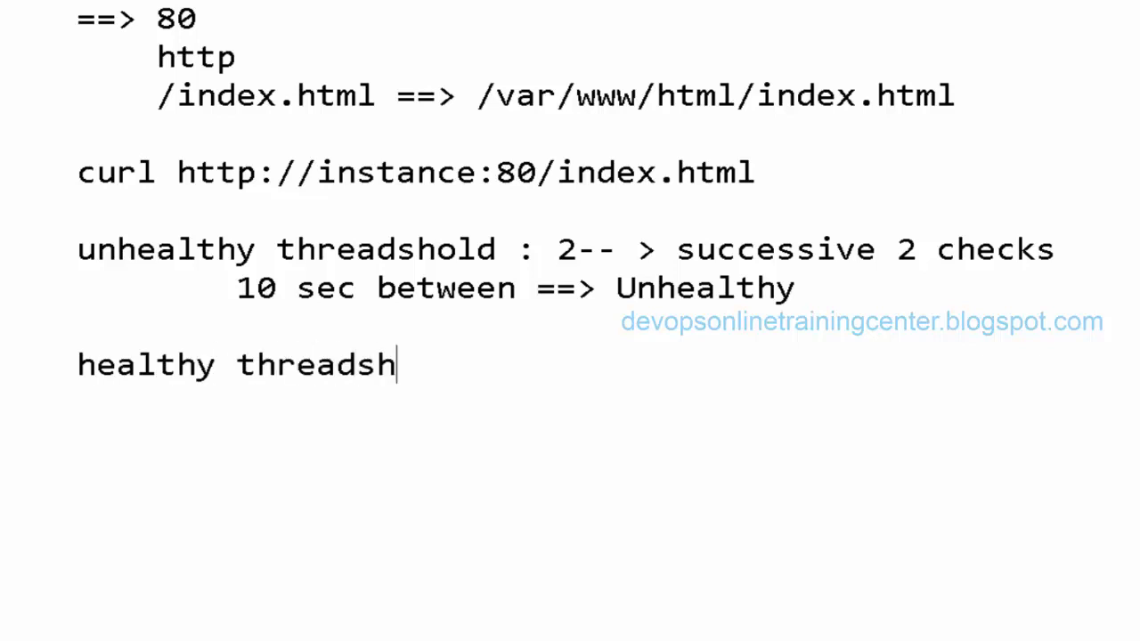
type("odd")
key("BackSpace")
key("BackSpace")
key("BackSpace")
type("old ==>")
key("BackSpace")
type("> ")
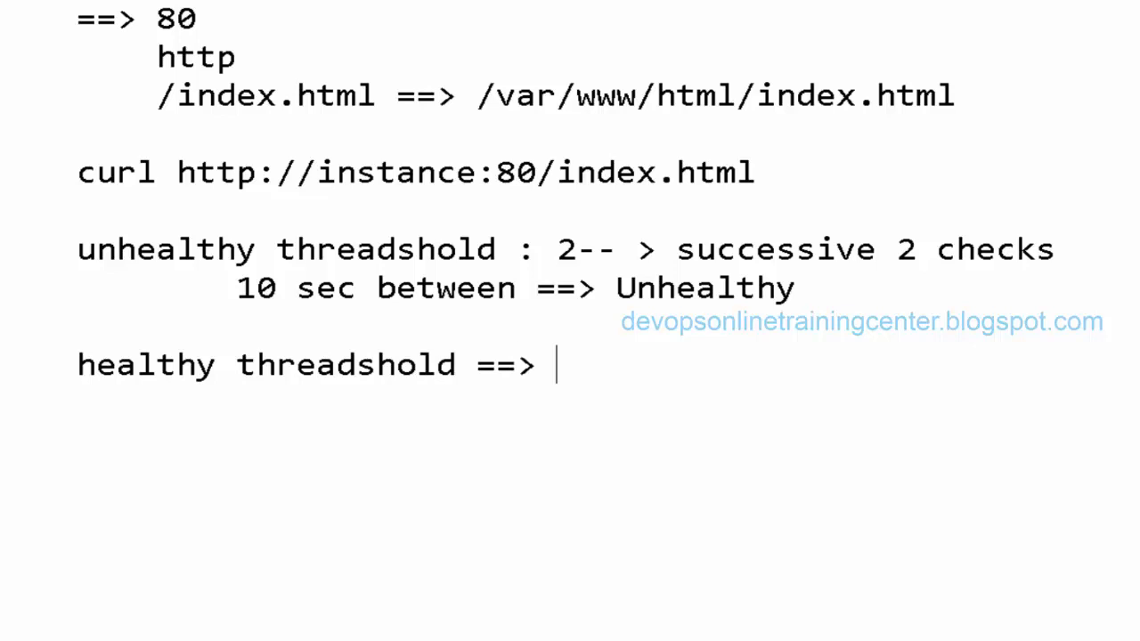
Step: Complete the healthy threshold line with "10 --> healthy"
type("10 --> ")
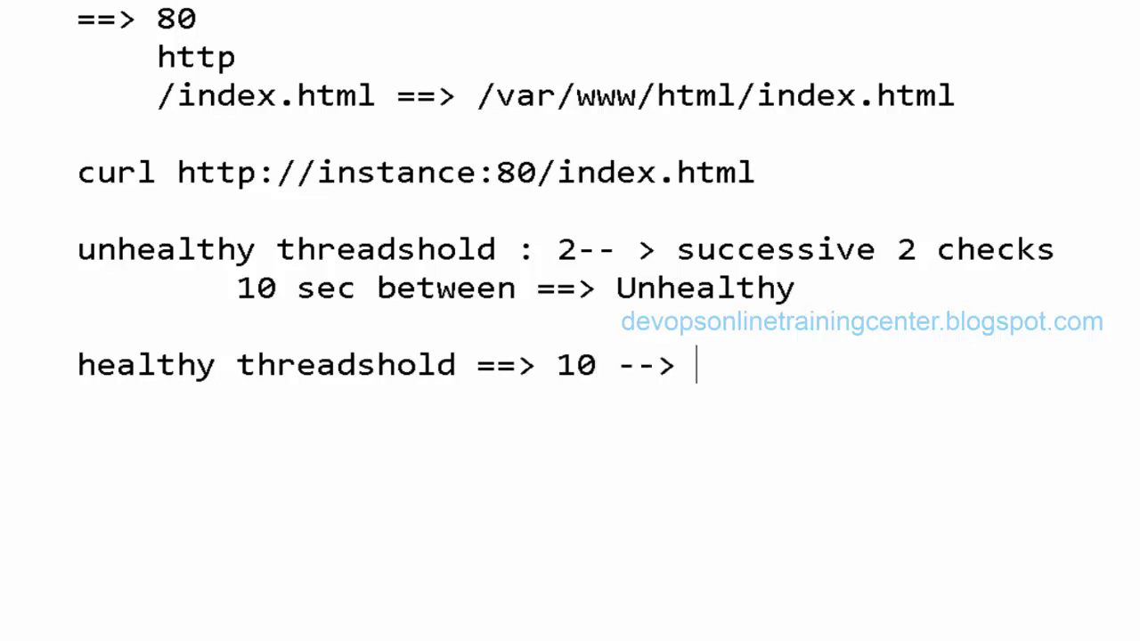
type(" heAL")
key("BackSpace")
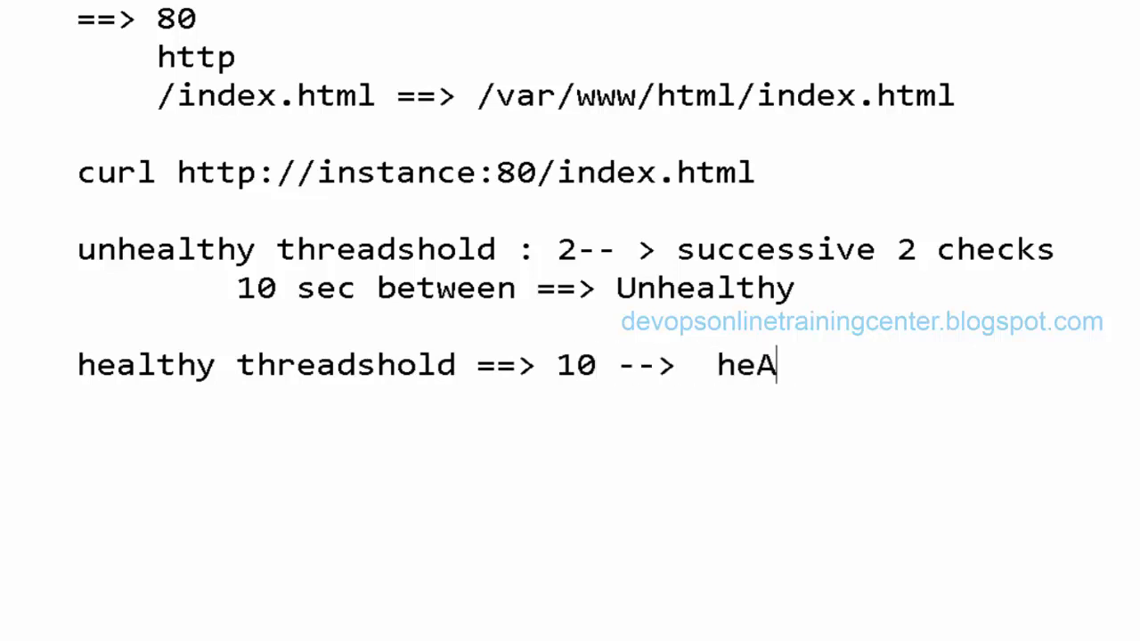
type("LTH")
key("BackSpace")
key("BackSpace")
key("BackSpace")
key("BackSpace")
type("athy")
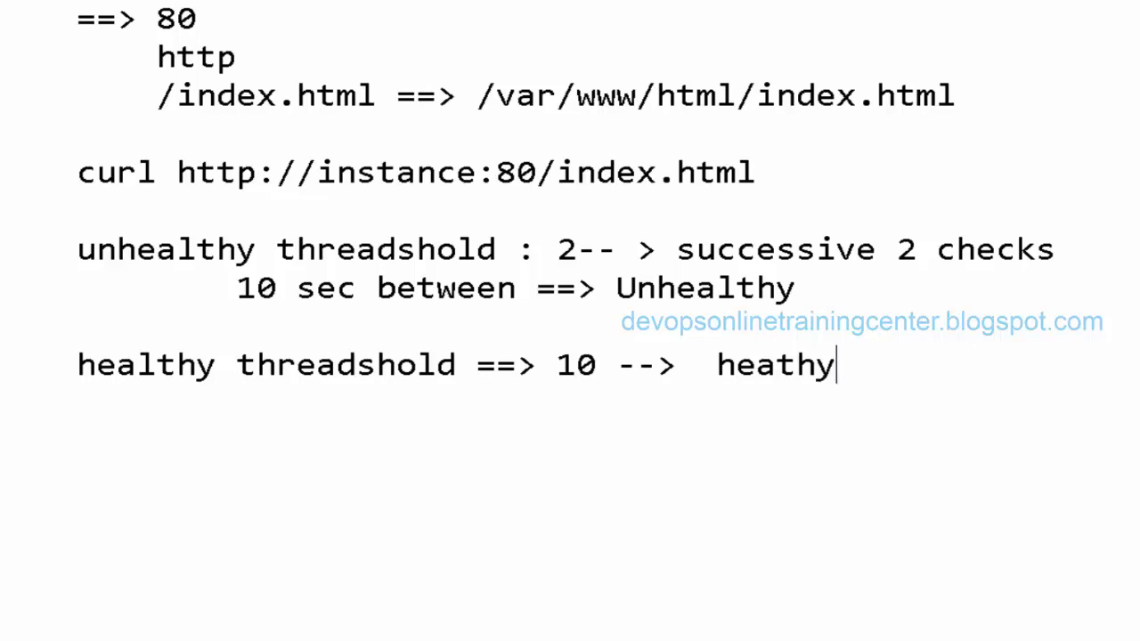
key("BackSpace")
key("BackSpace")
key("BackSpace")
type("lthy")
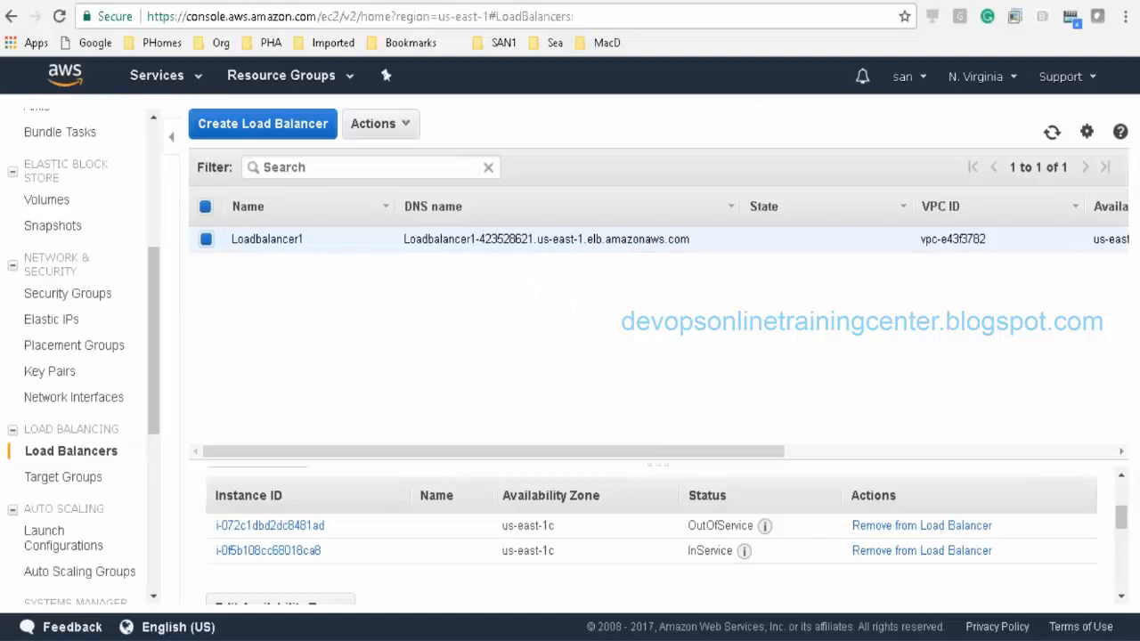
Step: Switch to Chrome and reload the load balancer's DNS address twice to check which server responds
key("alt+Tab")
key("alt+Tab")
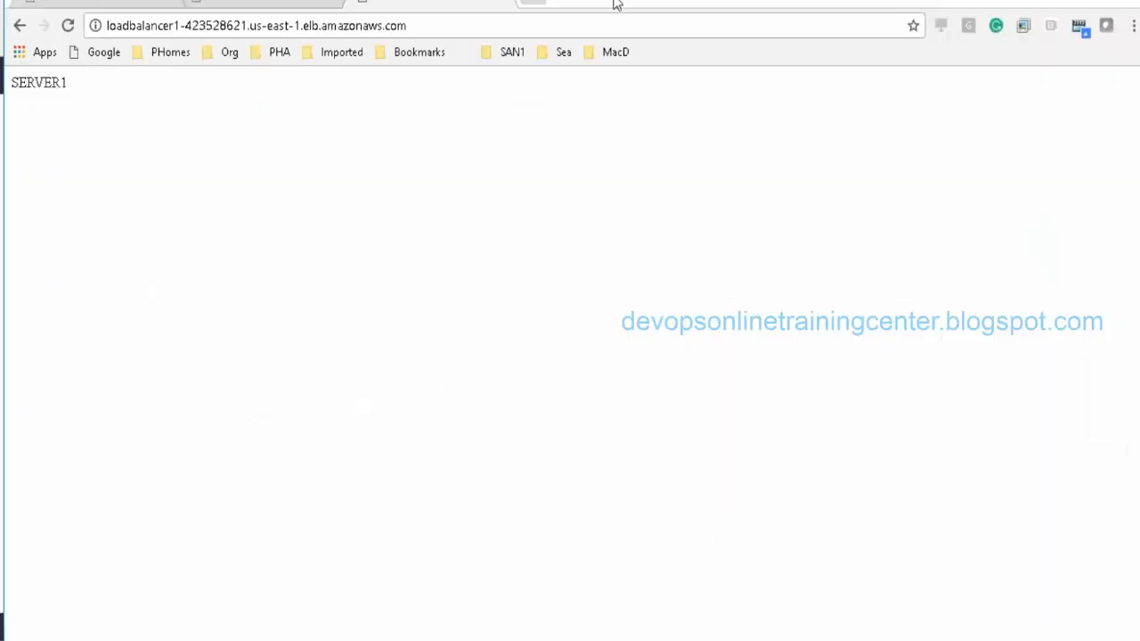
left_click(523, 17)
key("Return")
left_click(537, 28)
key("Return")
Step: Return to the Notepad notes and review the unhealthy and healthy threshold lines
key("alt+Tab")
key("alt+Tab")
key("Tab")
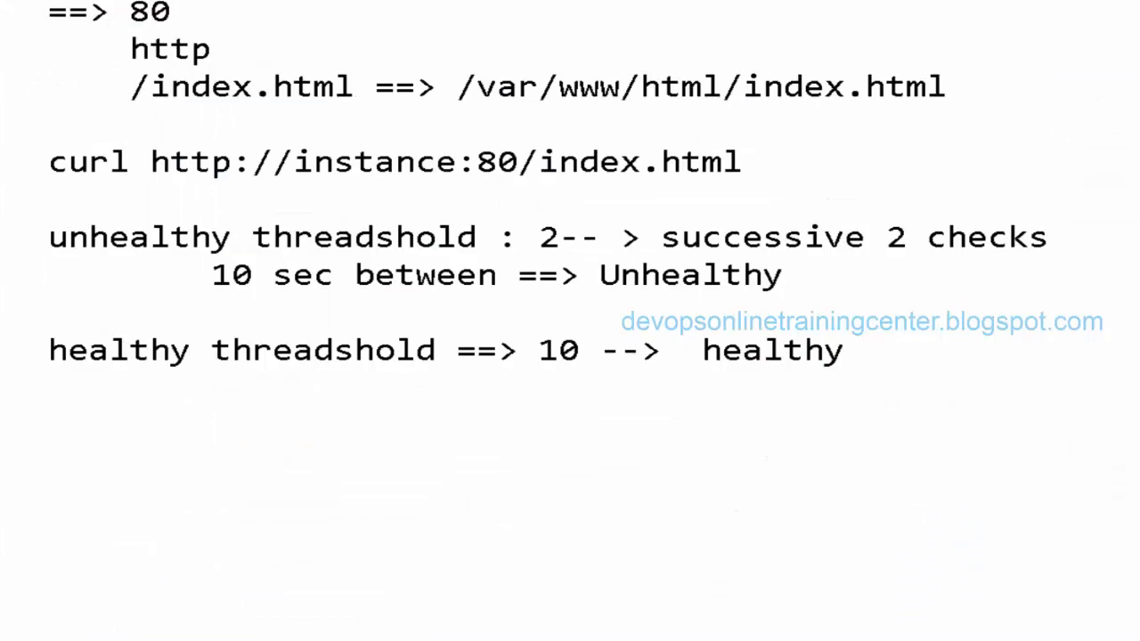
scroll(570, 321, "down", 2)
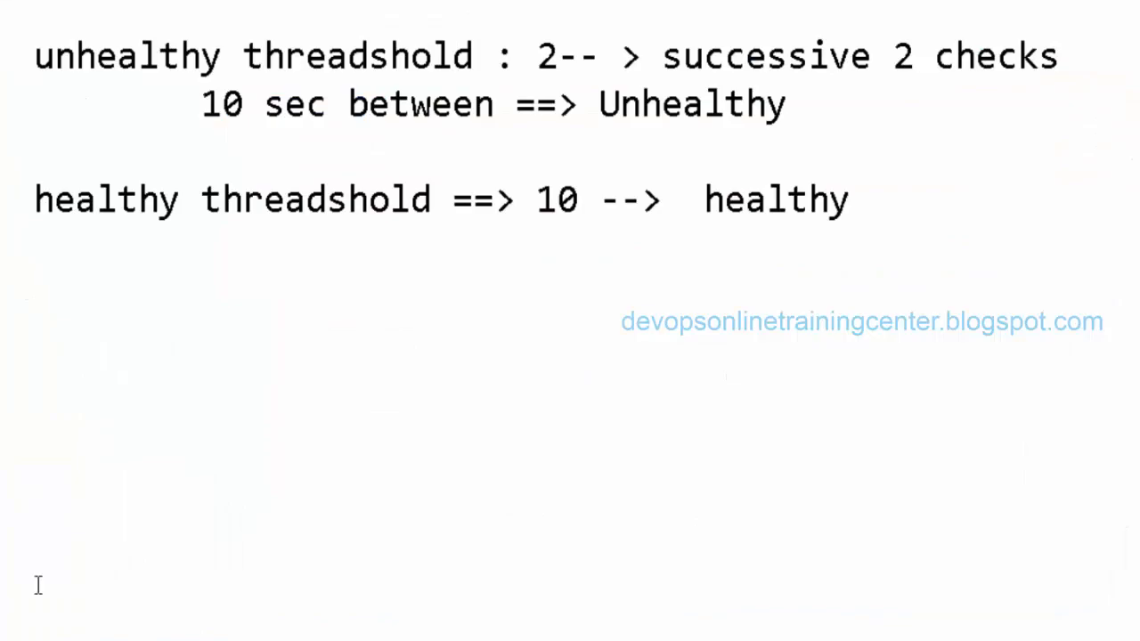
Step: Switch to the terminal of the SERVER2 instance and start Apache with "service httpd start"
key("alt+Tab")
key("alt+Tab")
key("alt+Tab")
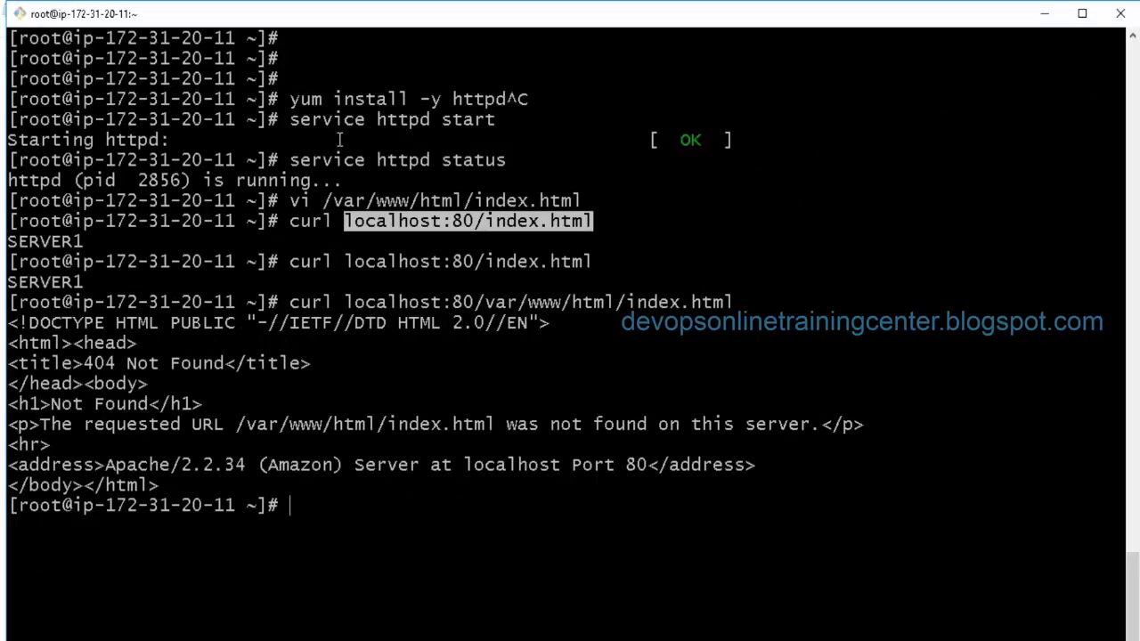
left_click(423, 381)
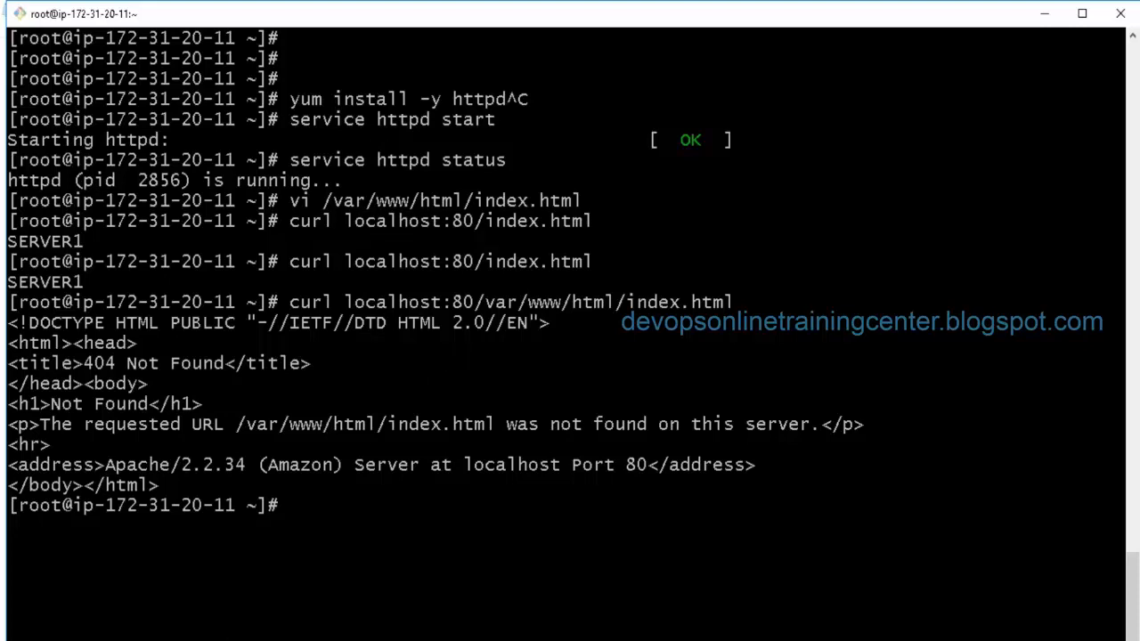
left_click(150, 596)
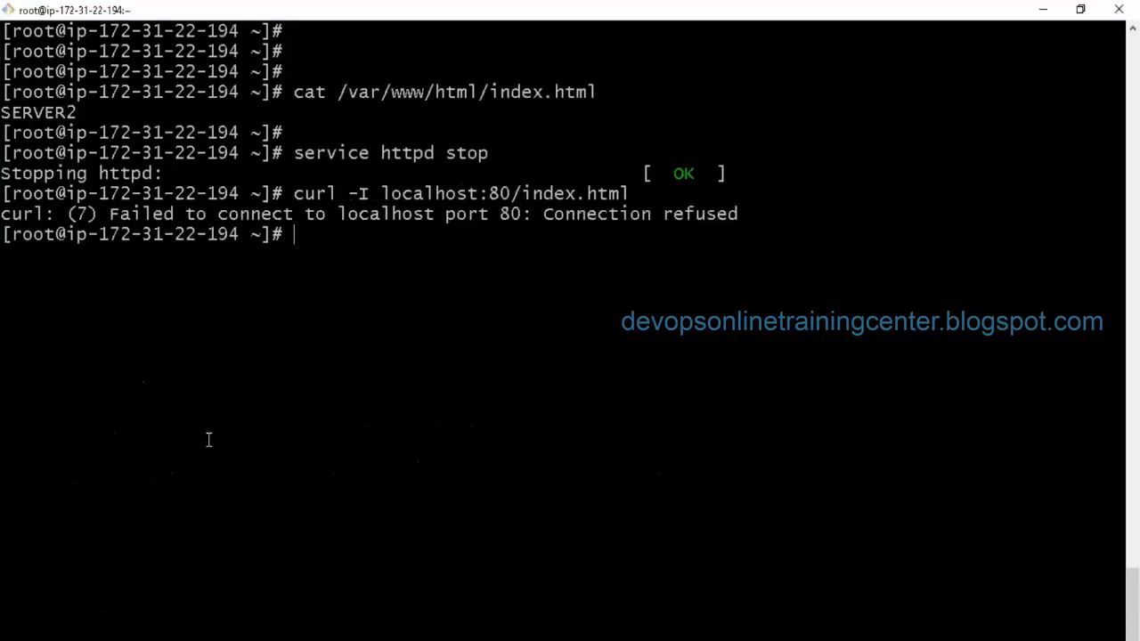
key("Up")
key("Up")
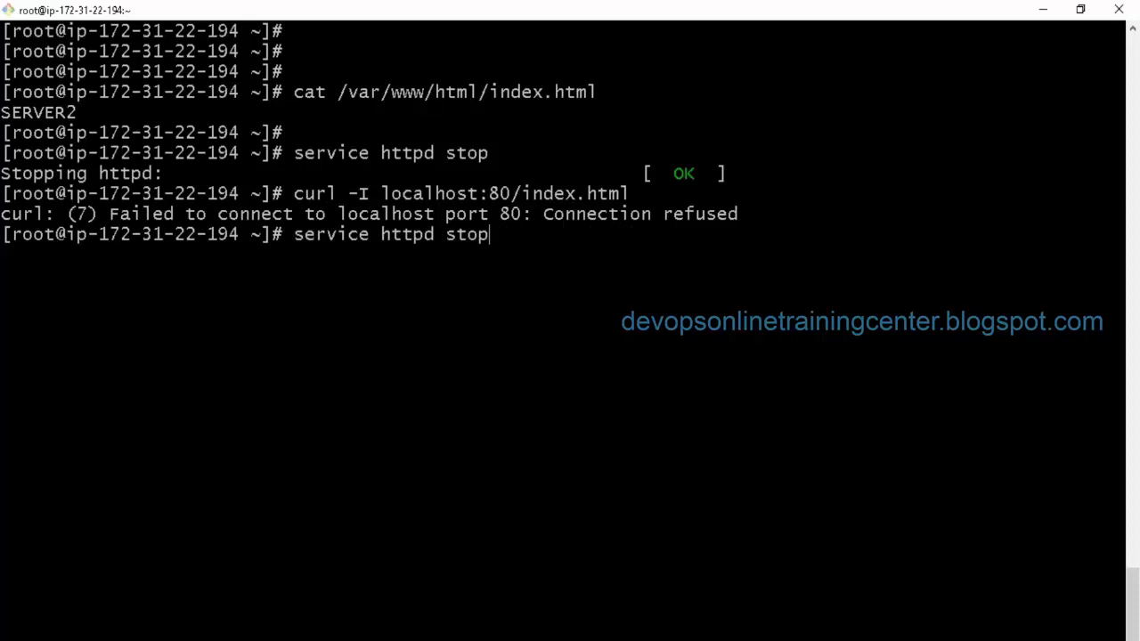
type("rt")
key("Return")
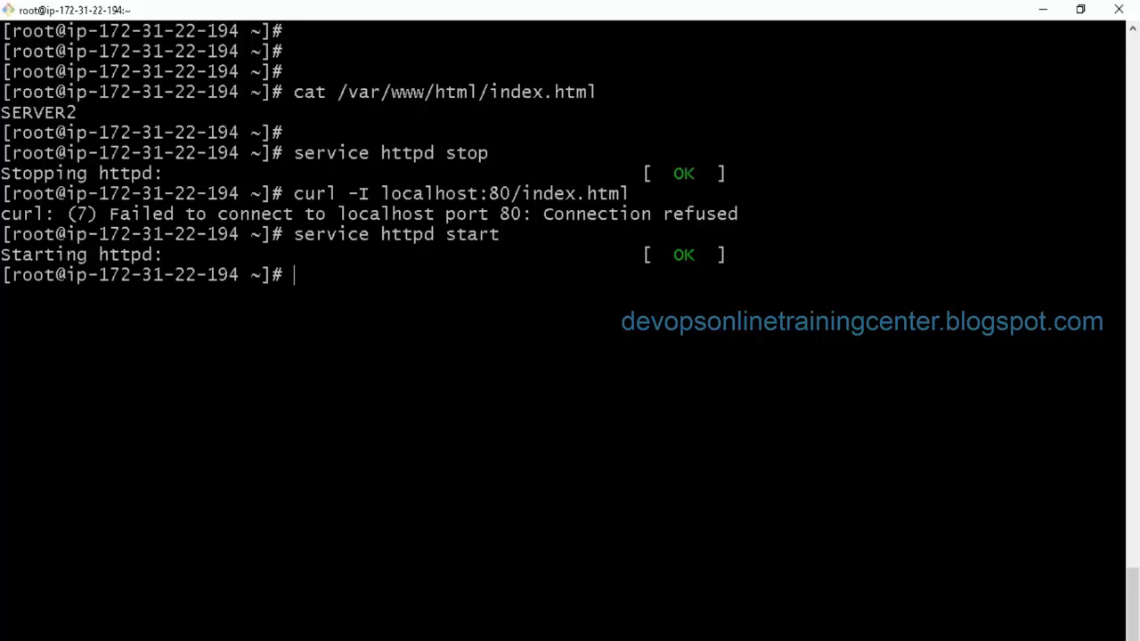
Step: Rerun "curl -I localhost:80/index.html" on the SERVER2 instance and examine the returned HTTP status code
key("Up")
key("Up")
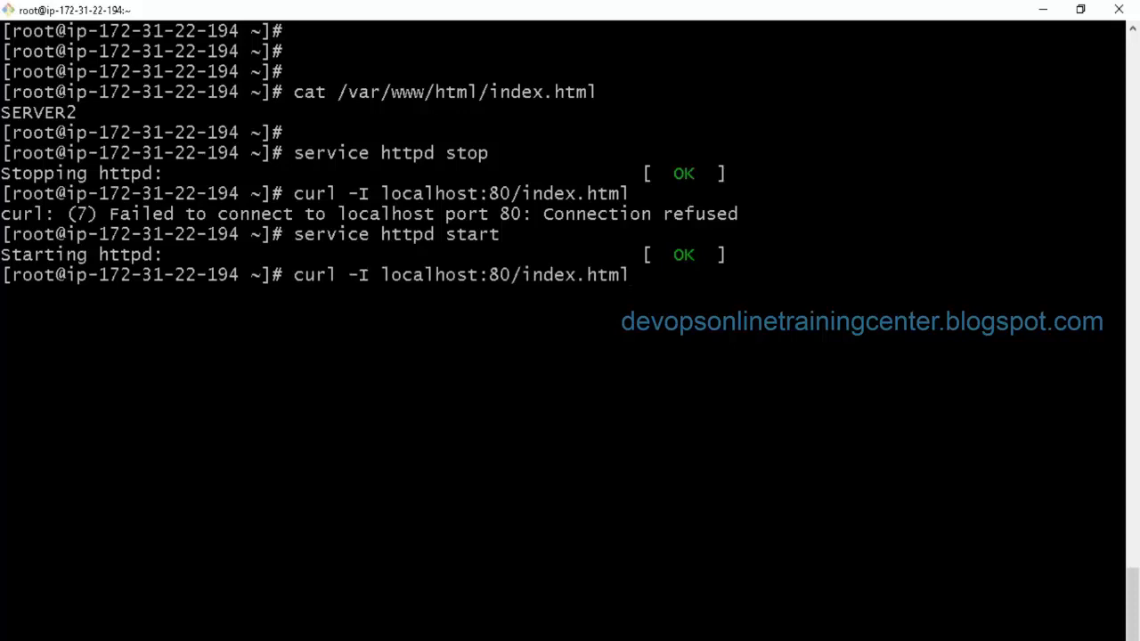
key("Return")
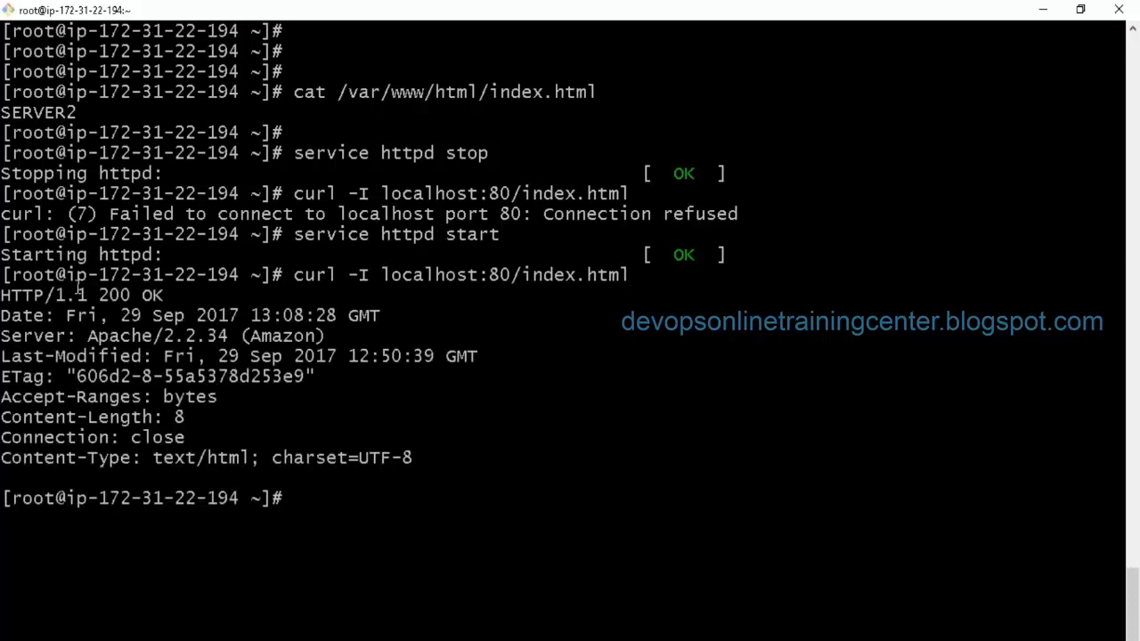
double_click(115, 287)
double_click(151, 295)
double_click(114, 295)
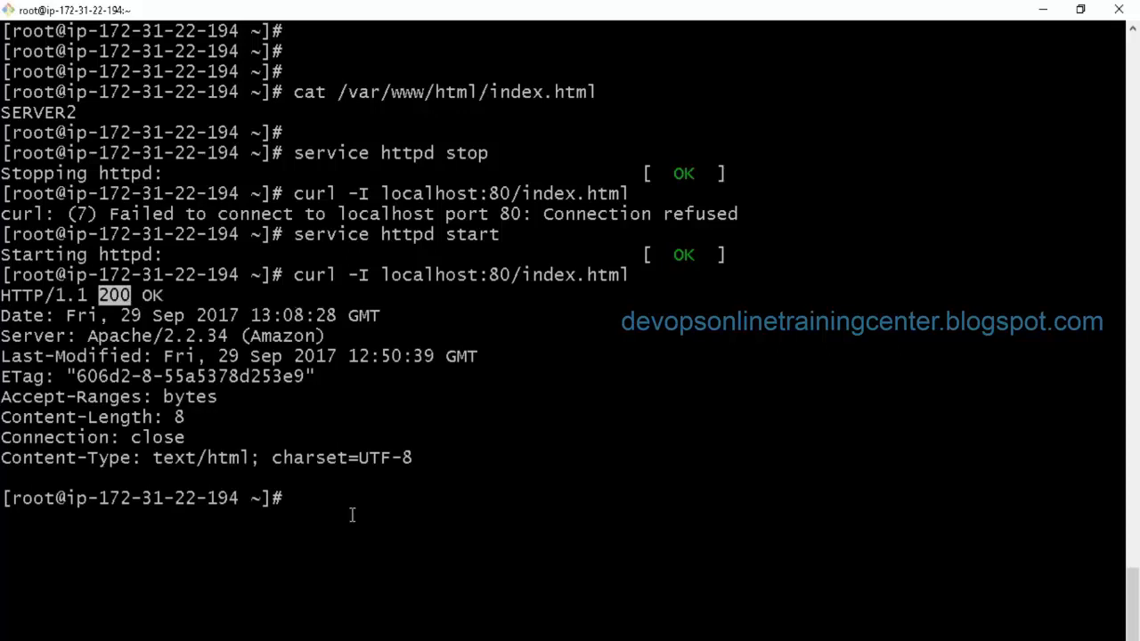
left_click(431, 404)
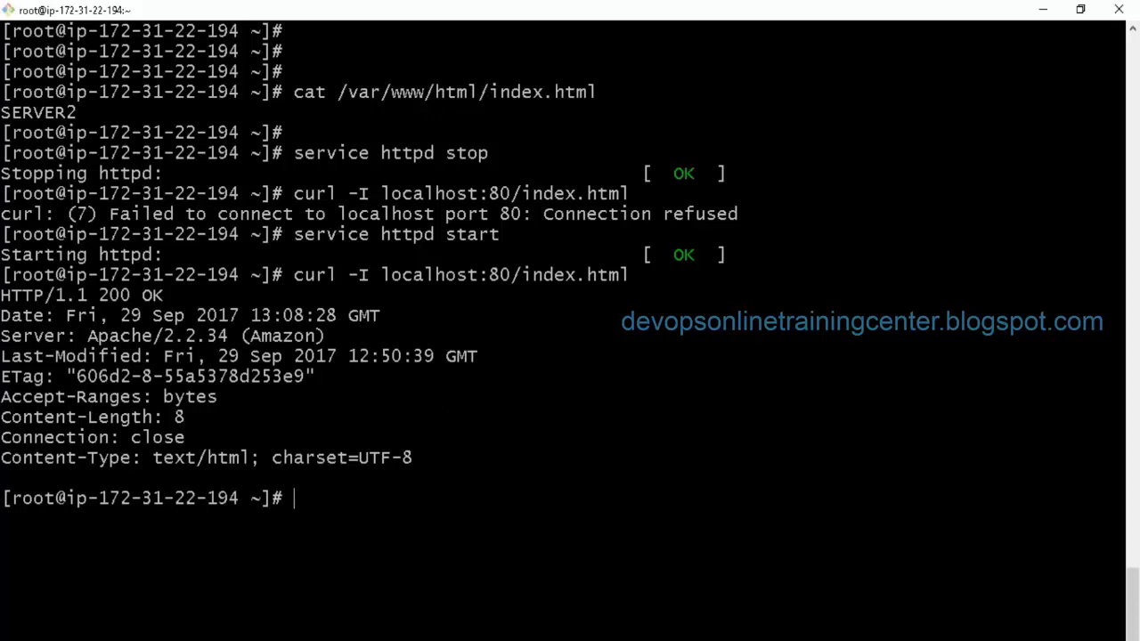
Step: Switch to the EC2 Management Console and refresh the load balancer list repeatedly to check the registered instances' status
left_click(134, 640)
left_click(138, 624)
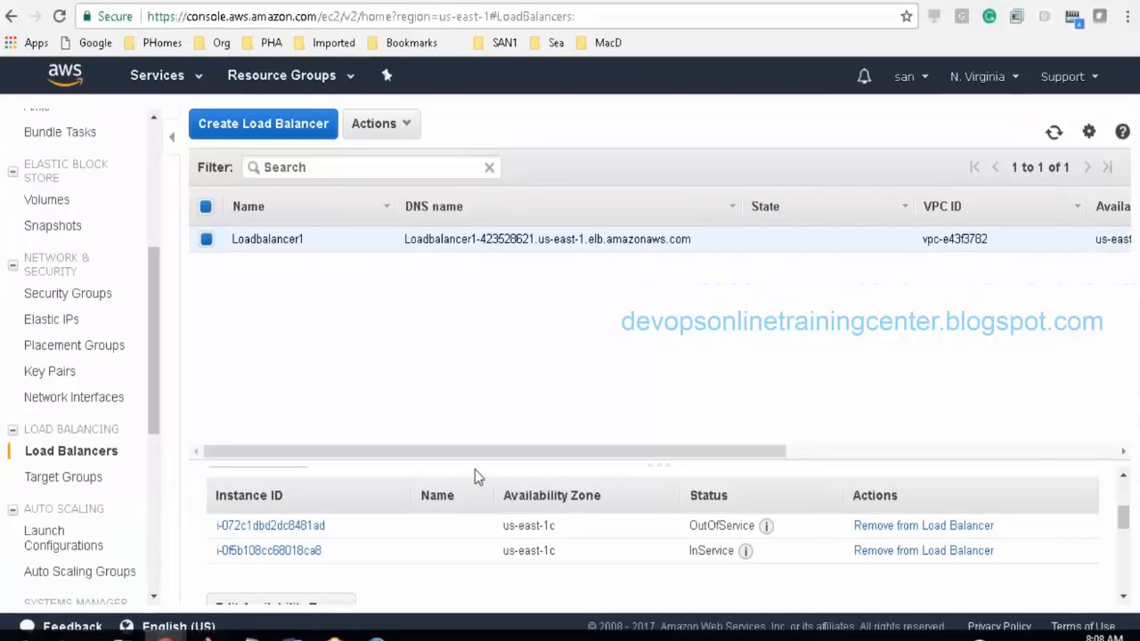
left_click(1054, 132)
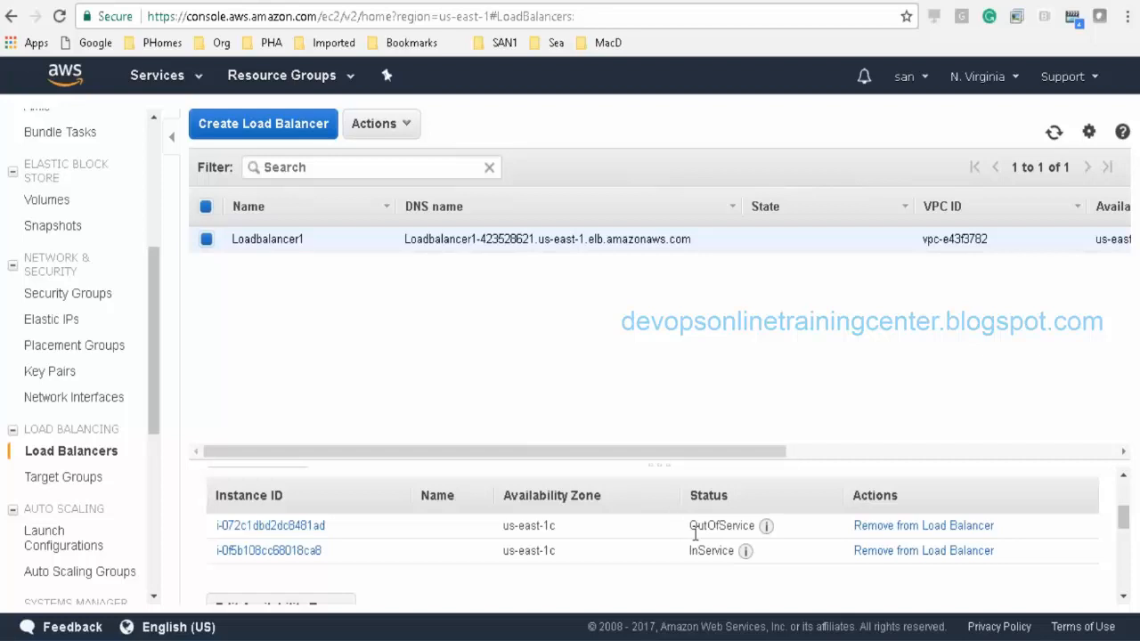
left_click(1053, 134)
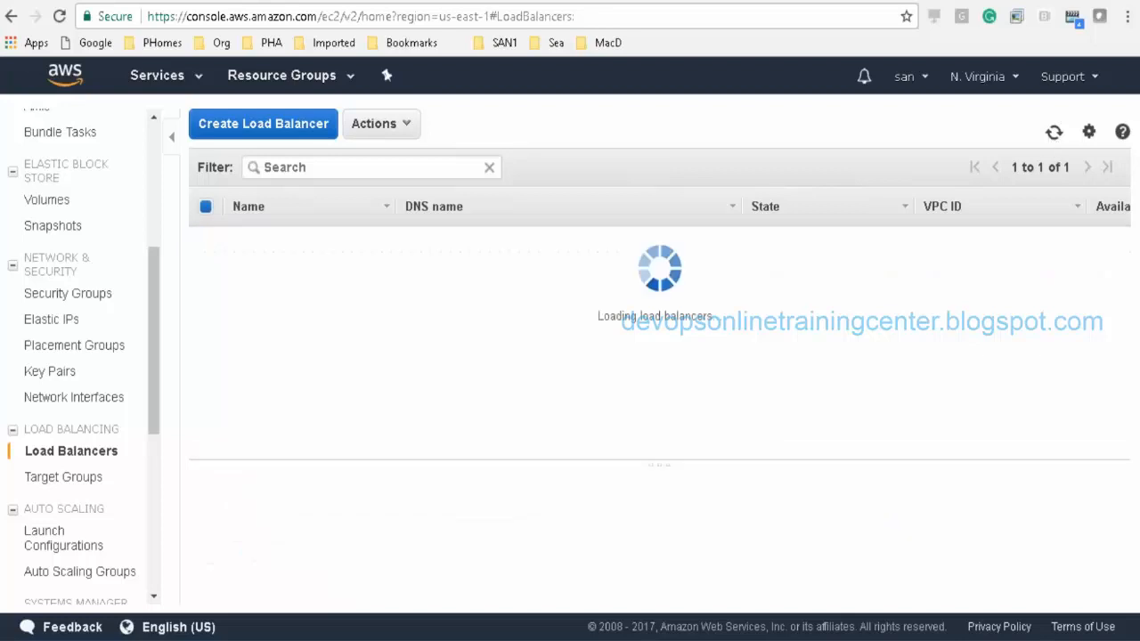
left_click(1052, 134)
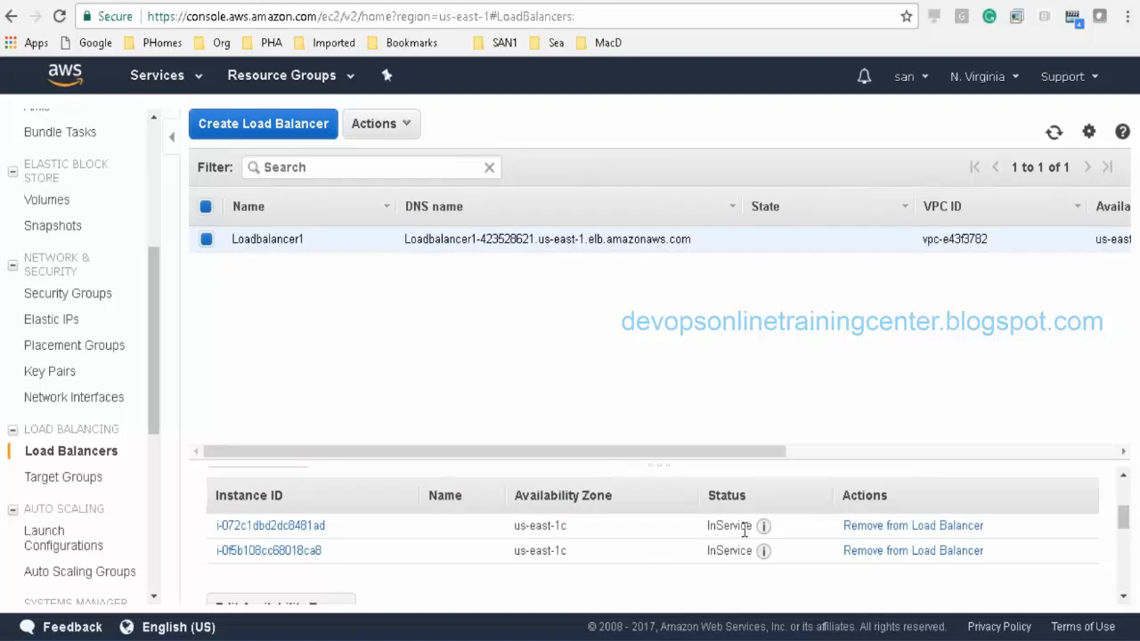
left_click(1049, 139)
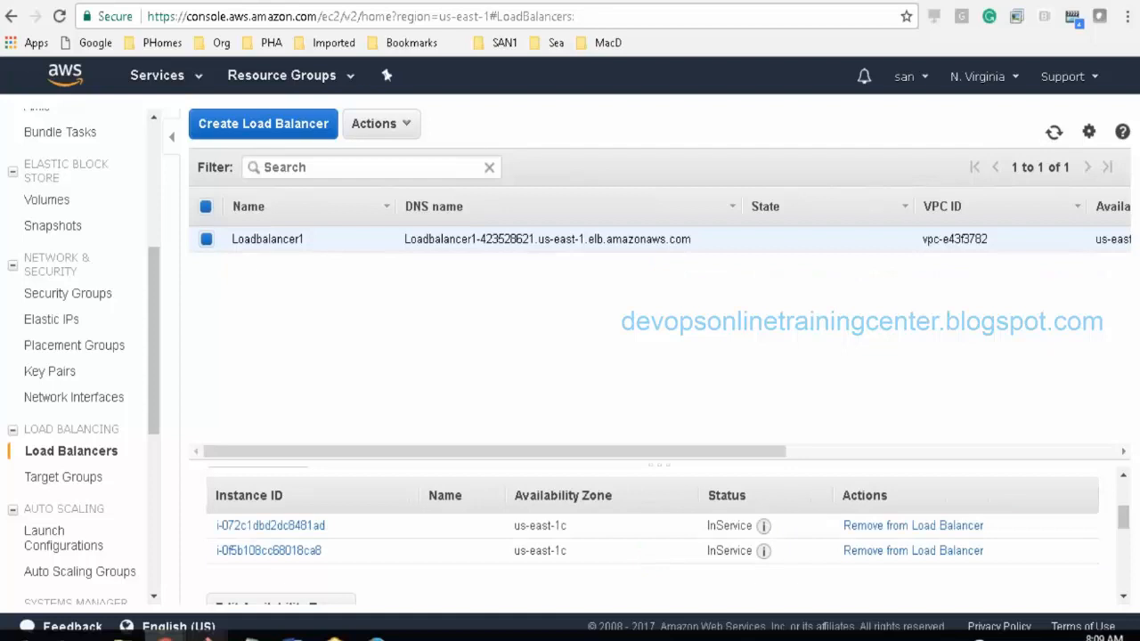
Step: Switch to the load balancer's web page in Chrome and reload its DNS address several times to check how traffic is distributed
mouse_move(163, 639)
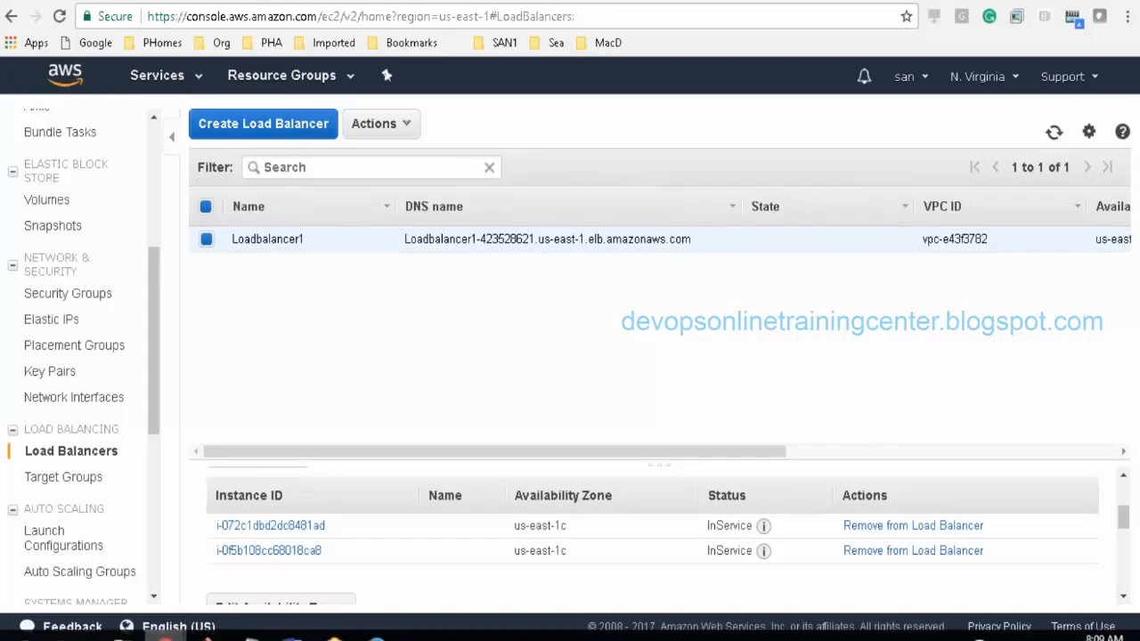
left_click(265, 564)
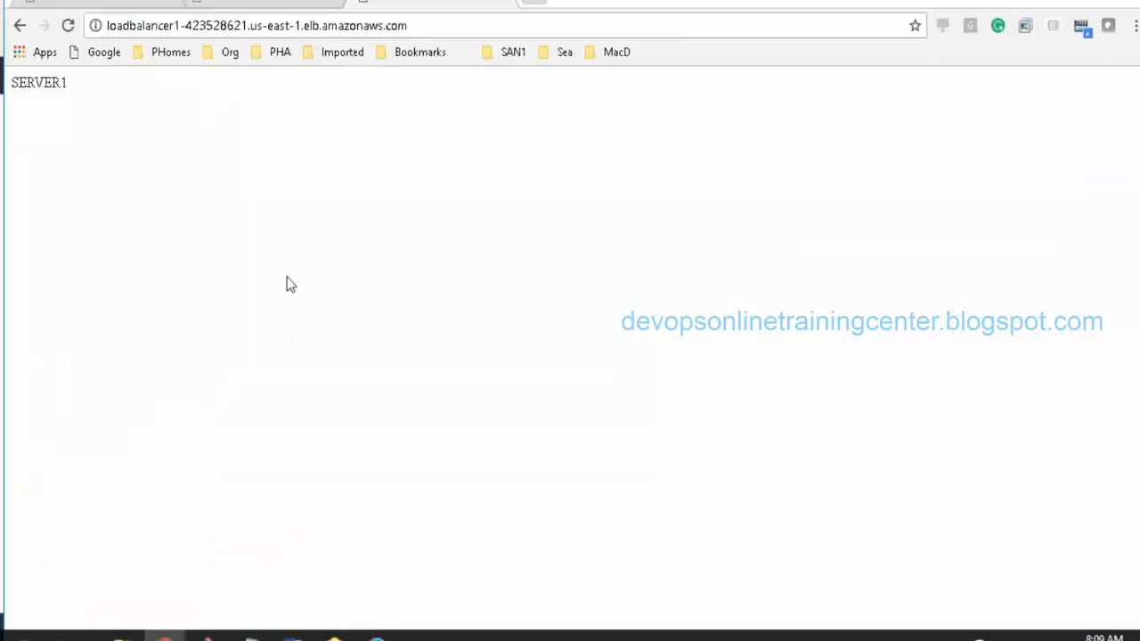
left_click(408, 25)
key("Return")
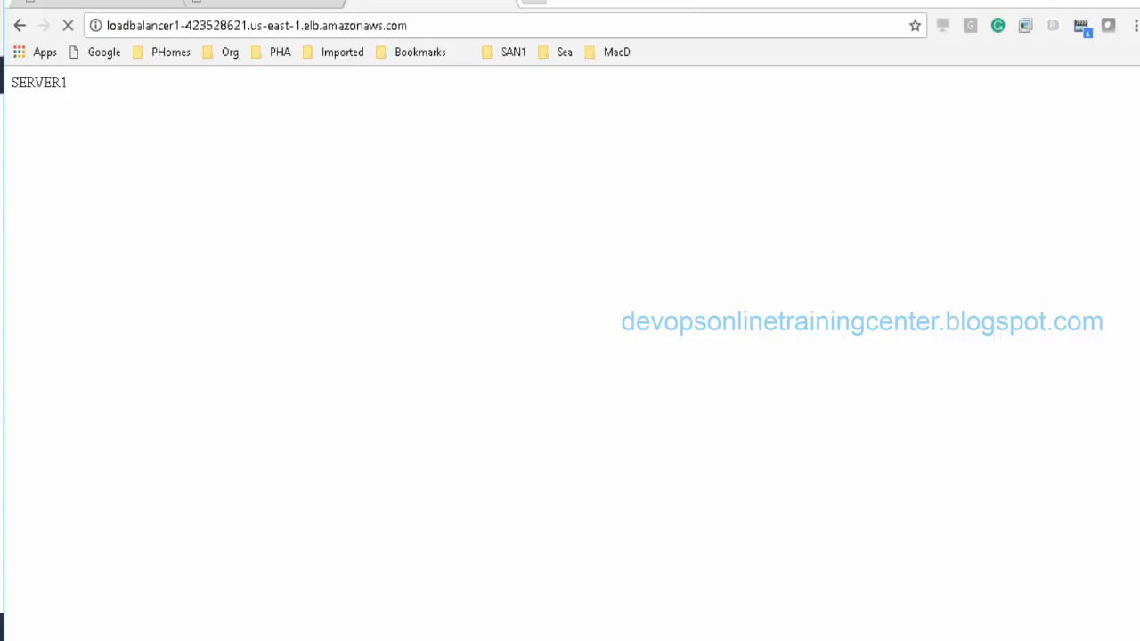
left_click(436, 30)
key("Return")
left_click(444, 31)
key("Return")
left_click(448, 32)
key("Return")
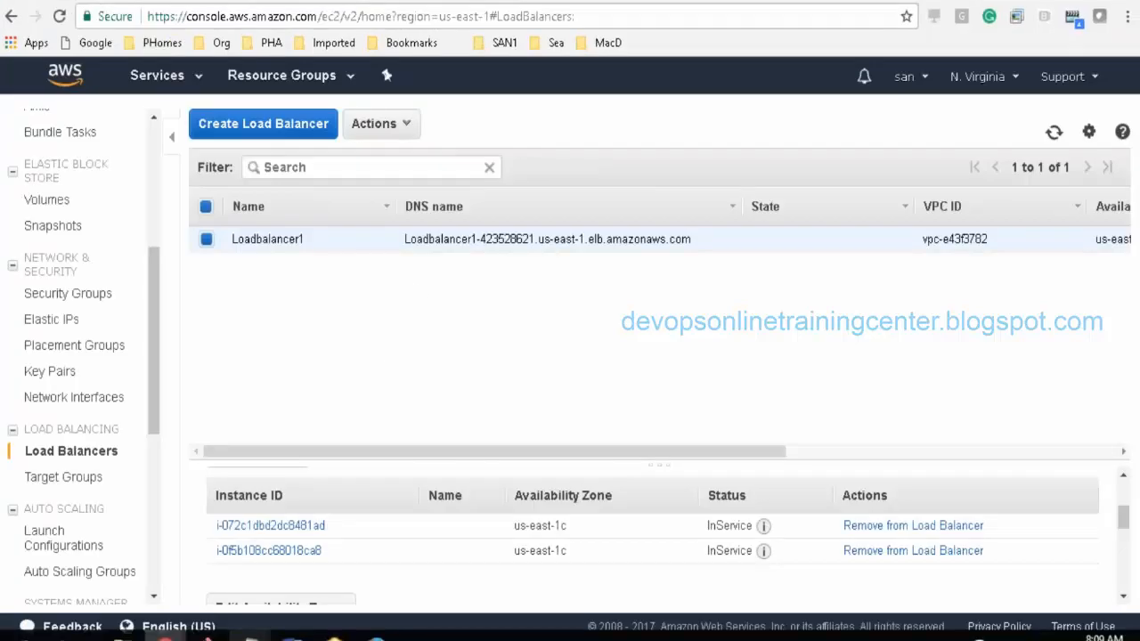
Step: Switch to the Notepad notes and add the heading "Scaling", underlined with "========", below the healthy threshold line
mouse_move(250, 634)
left_click(333, 569)
type("Scaling")
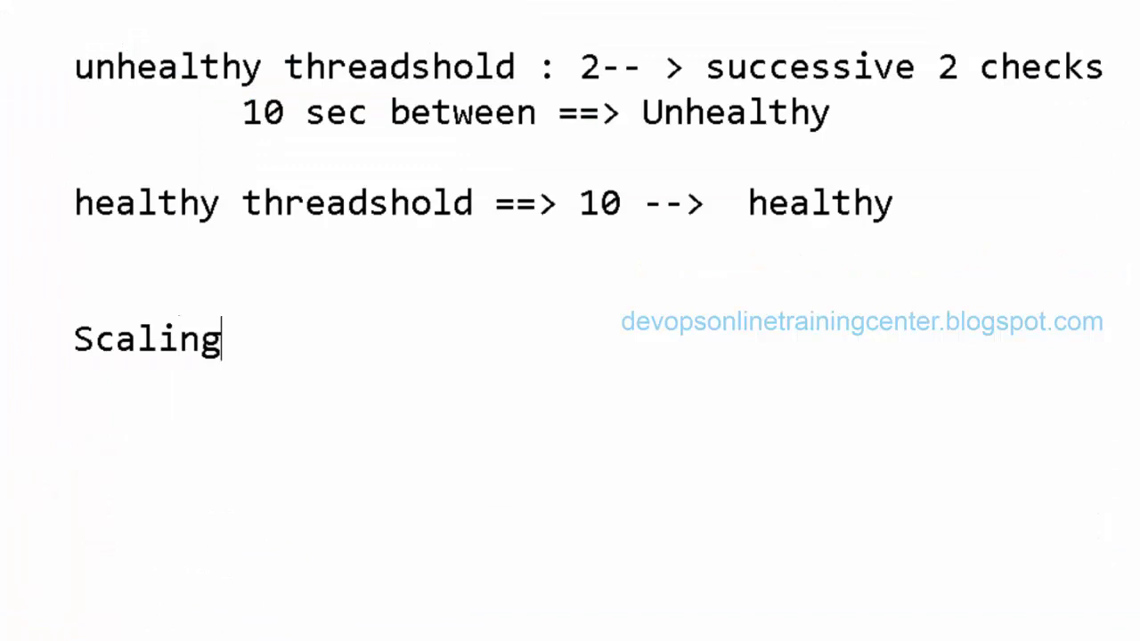
key("Return")
type("======")
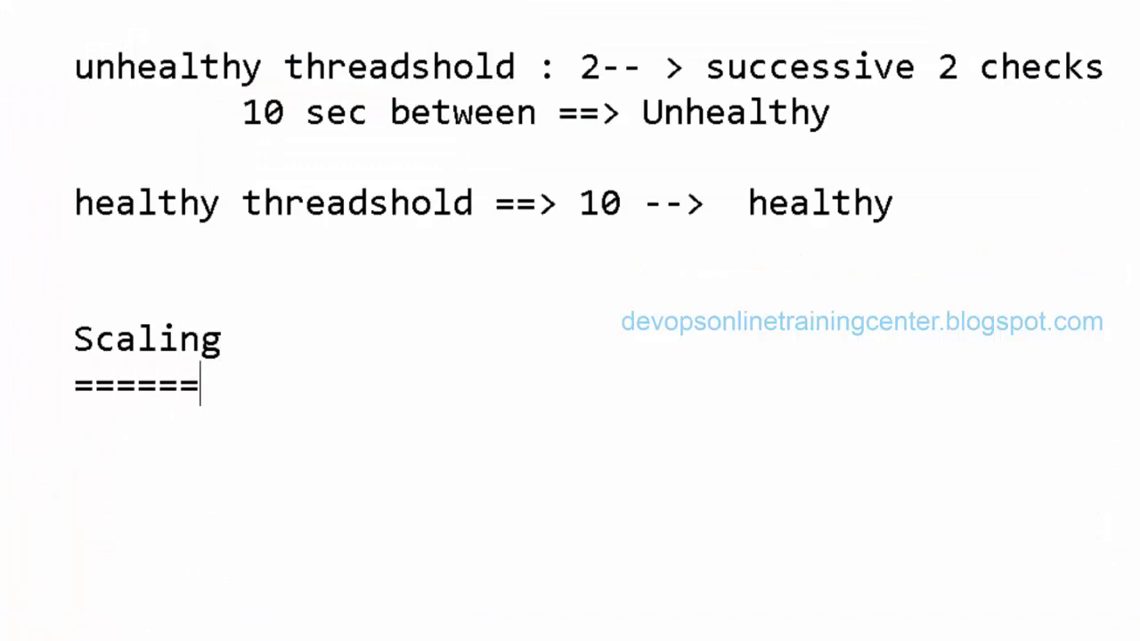
type("===")
key("BackSpace")
scroll(570, 321, "down", 1)
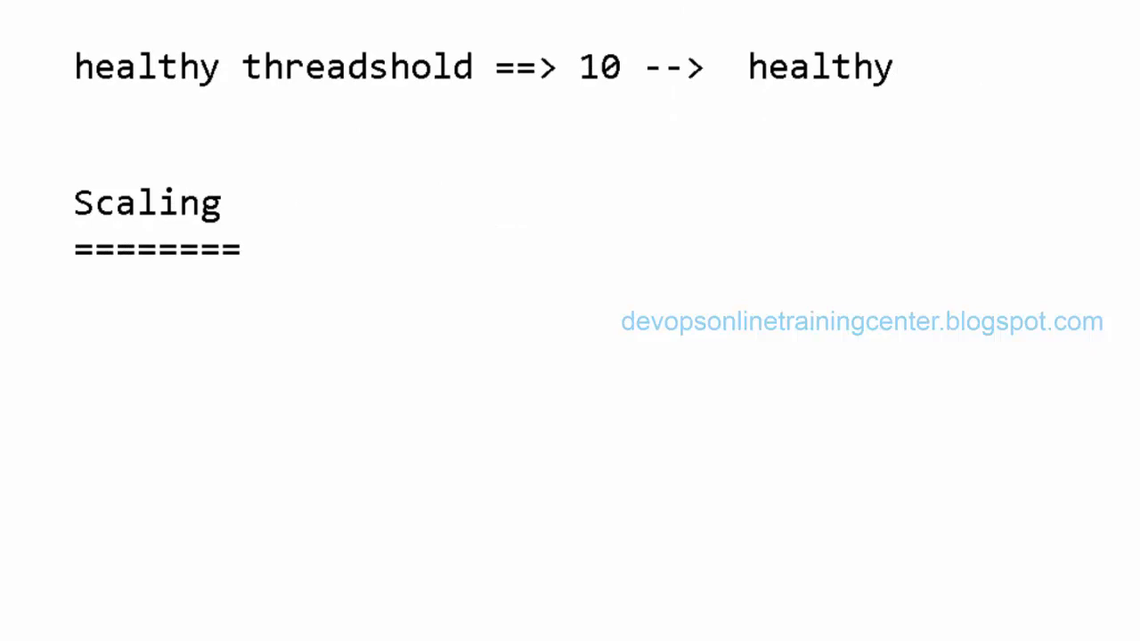
Step: Switch to the EC2 Management Console and highlight Loadbalancer1's DNS name to examine it, then clear the selection
key("alt+Tab")
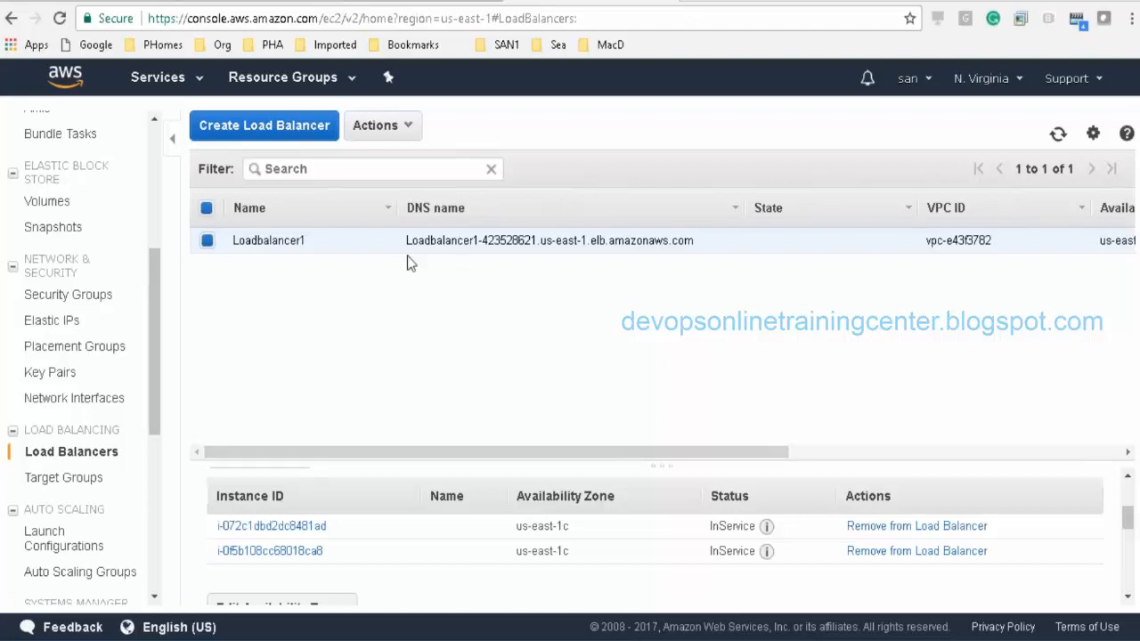
left_click_drag(405, 247, 707, 249)
left_click(585, 272)
left_click_drag(406, 242, 695, 257)
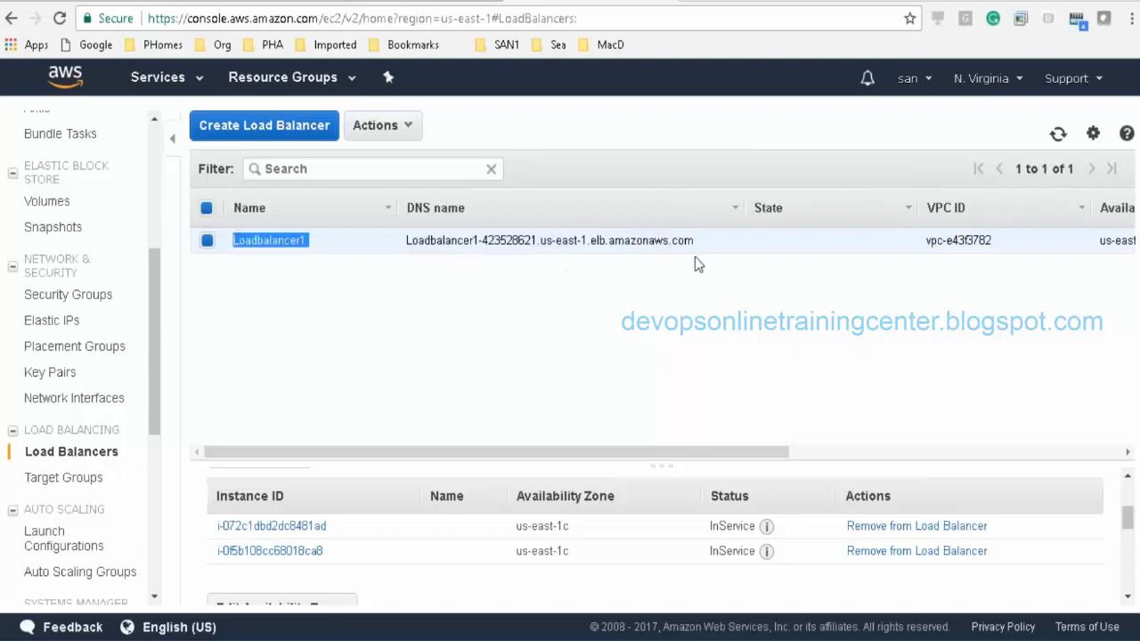
left_click(650, 322)
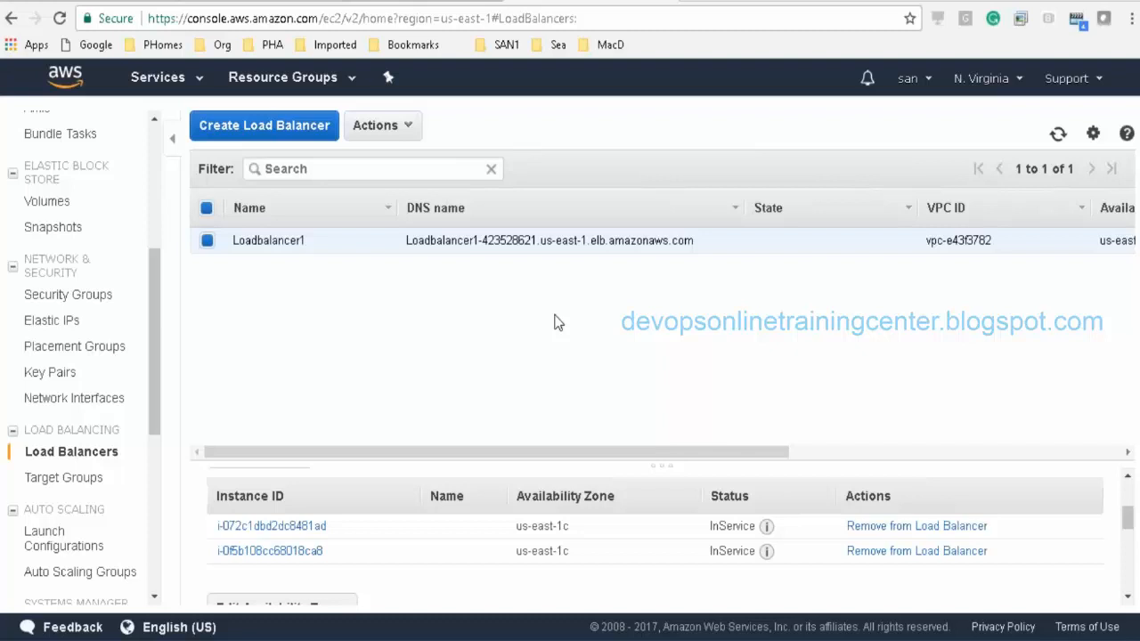
double_click(490, 253)
double_click(467, 251)
left_click(466, 253)
triple_click(478, 238)
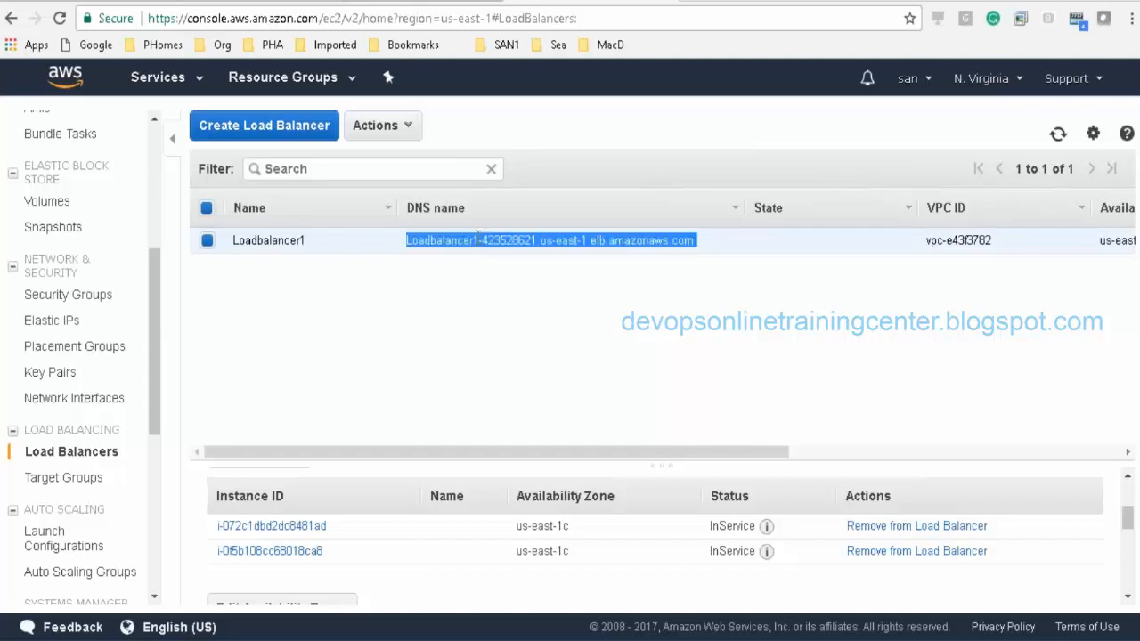
left_click(448, 314)
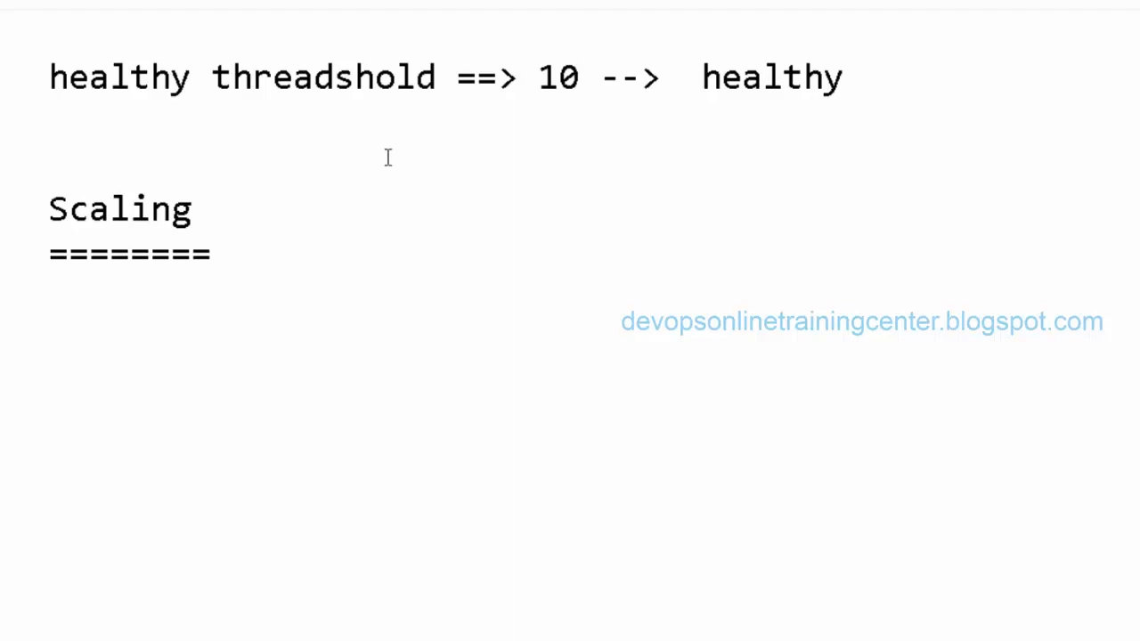
scroll(387, 157, "up", 3)
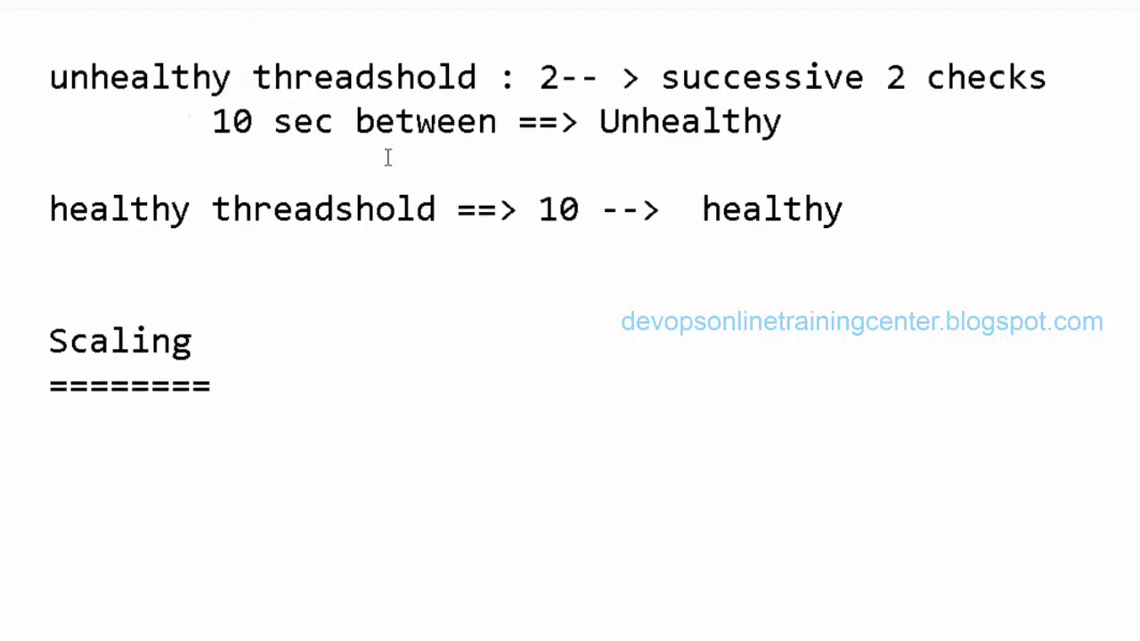
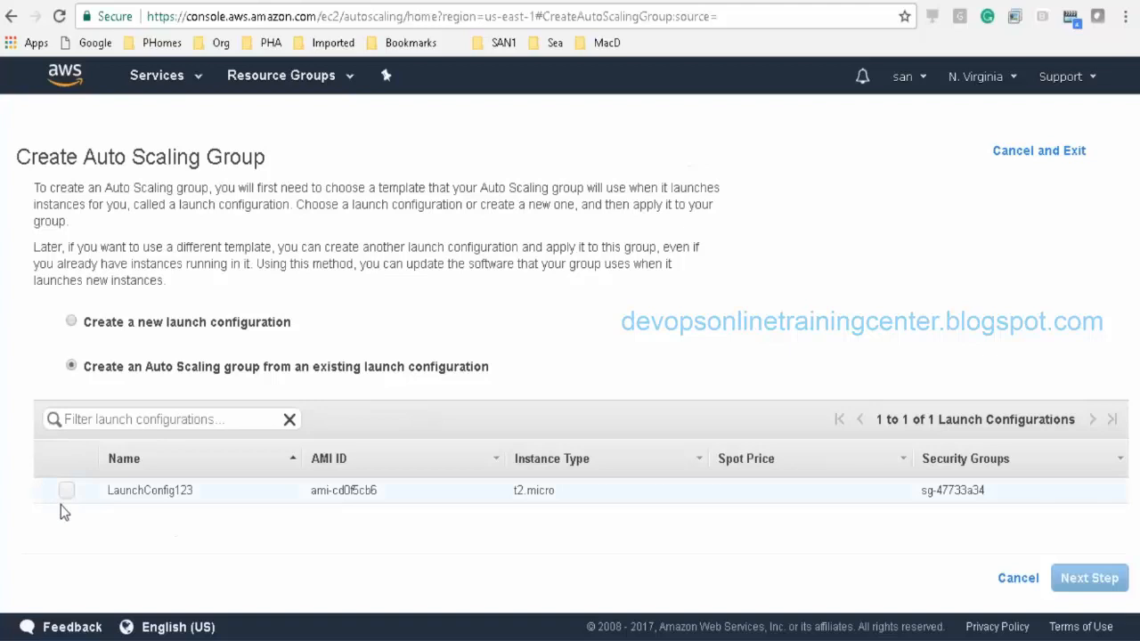
Step: Base the new Auto Scaling group on the launch configuration LaunchConfig123 and name the group Auto_Scaling_group
left_click(67, 493)
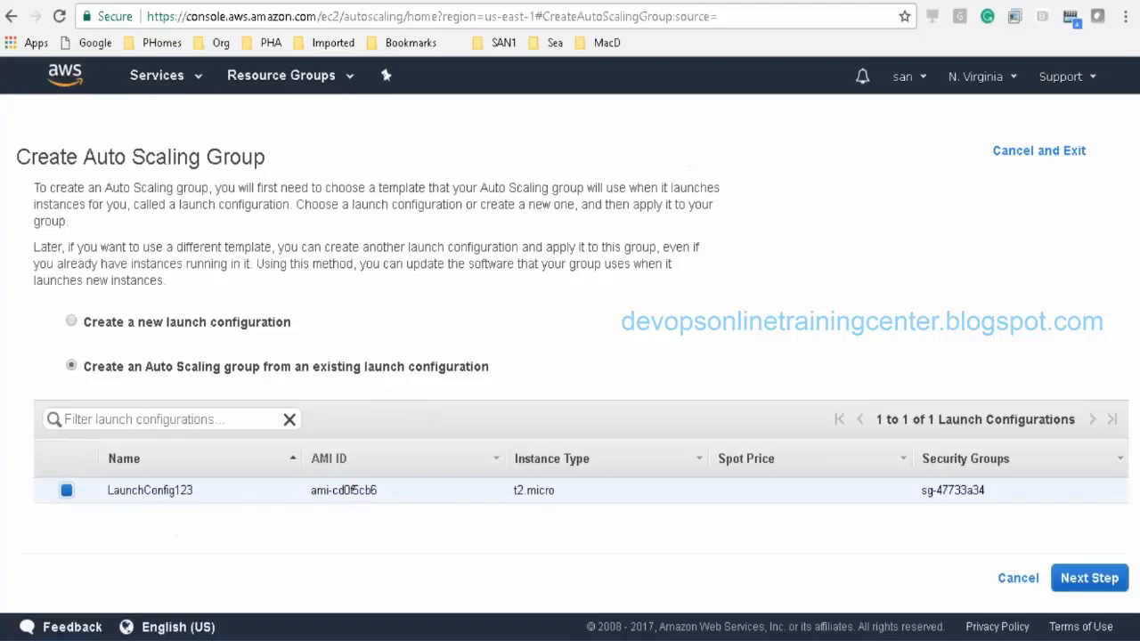
left_click(1089, 578)
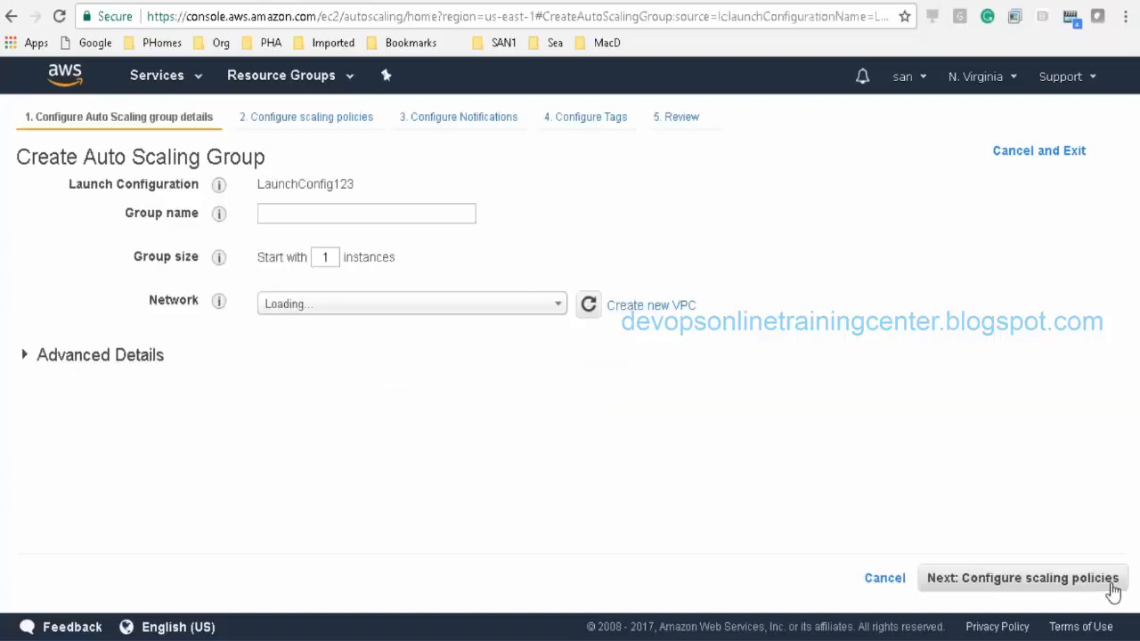
left_click(299, 214)
type("A")
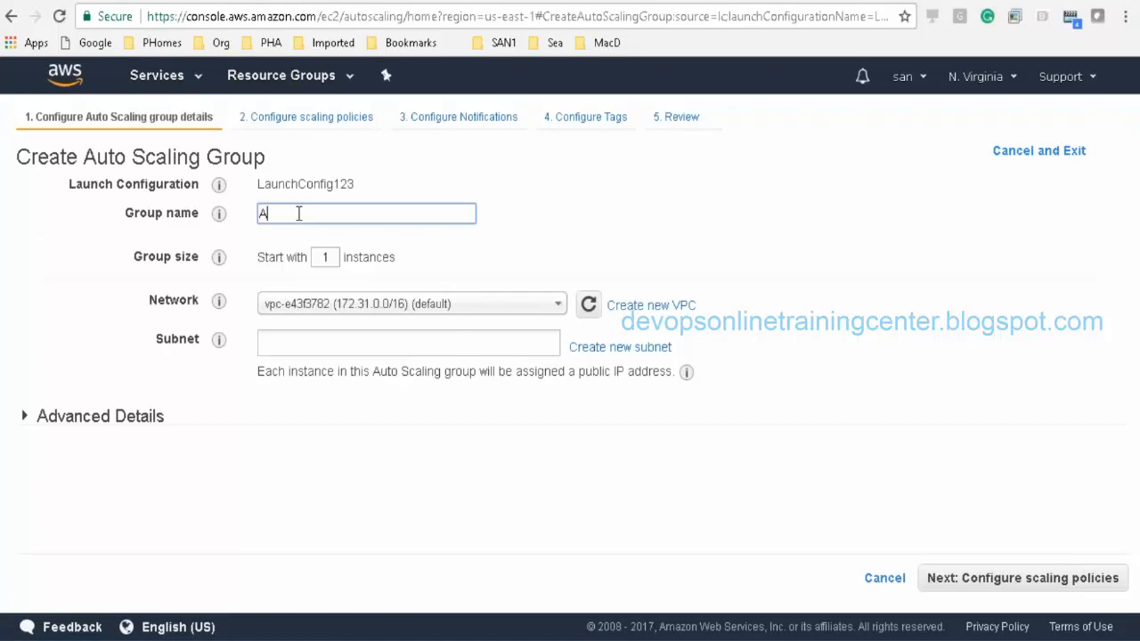
type("uto scaling rou")
key("BackSpace")
key("BackSpace")
key("BackSpace")
key("BackSpace")
key("BackSpace")
key("BackSpace")
key("BackSpace")
key("BackSpace")
key("BackSpace")
key("BackSpace")
type("_Scaling_group")
Step: Assign subnet-279e416f in us-east-1c to the group and let it receive traffic from the classic load balancer Loadbalancer1
left_click(423, 347)
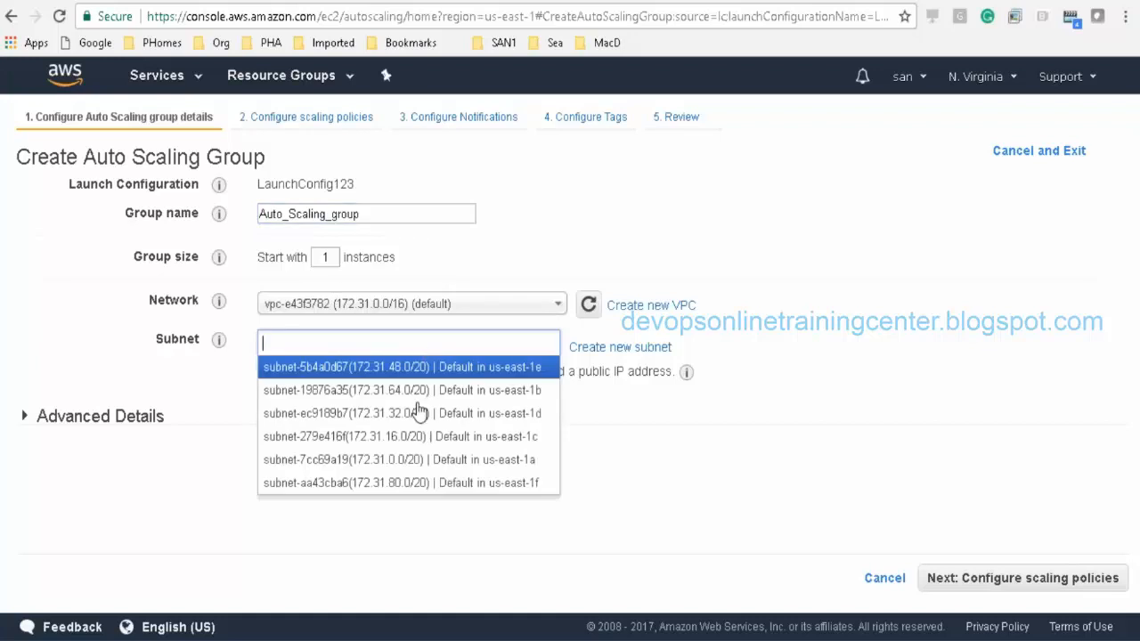
left_click(415, 436)
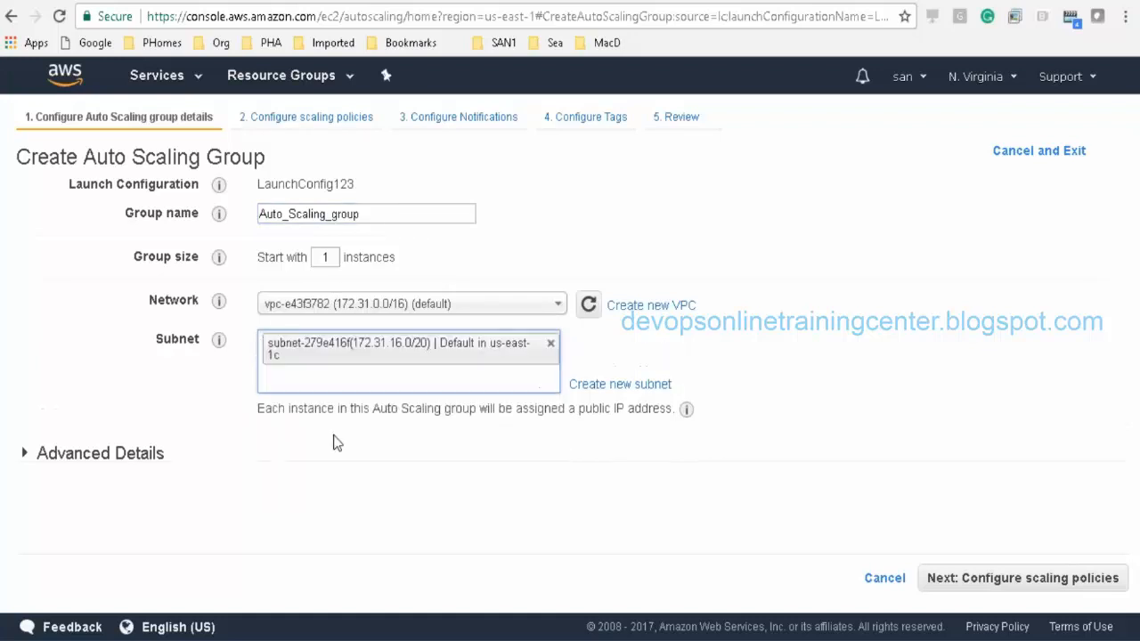
left_click(121, 459)
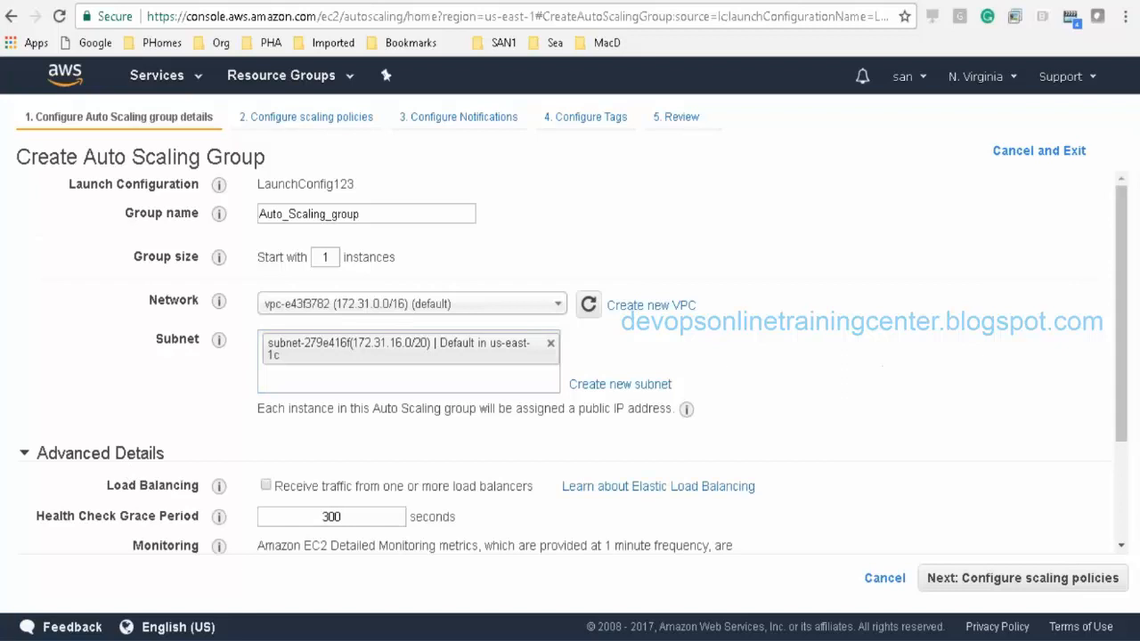
left_click_drag(1124, 308, 1124, 403)
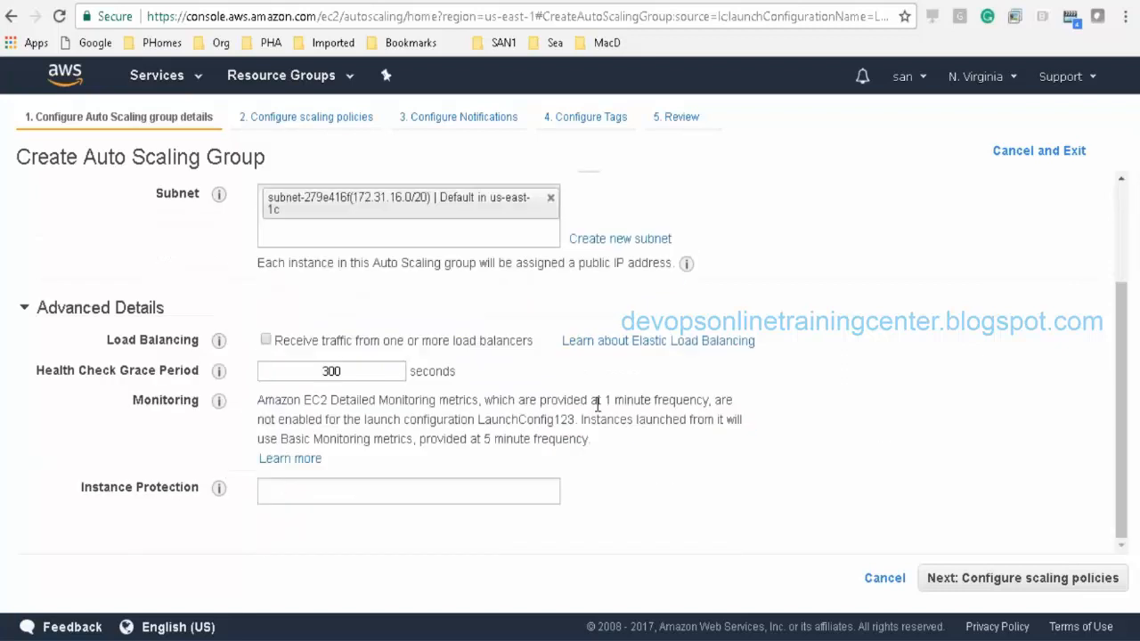
left_click(265, 339)
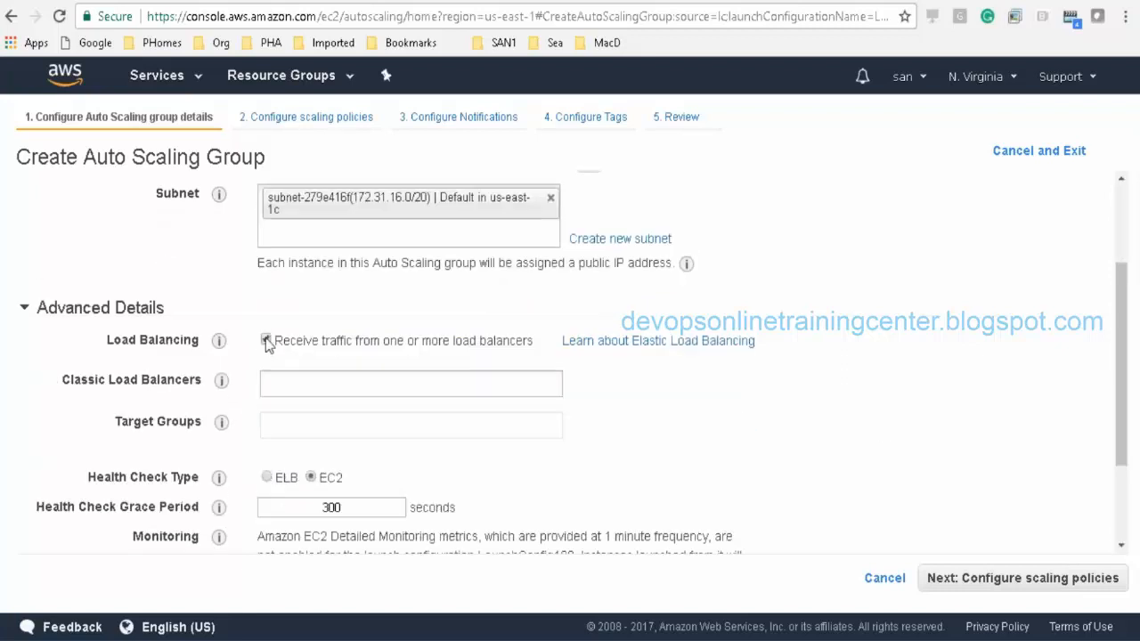
left_click(291, 387)
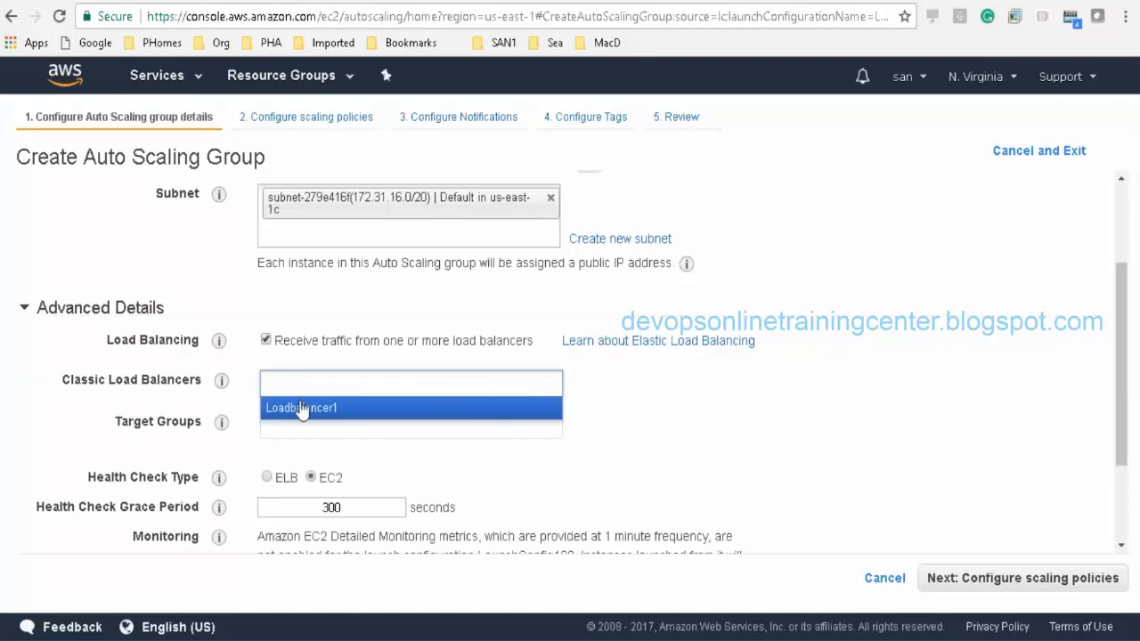
left_click(302, 408)
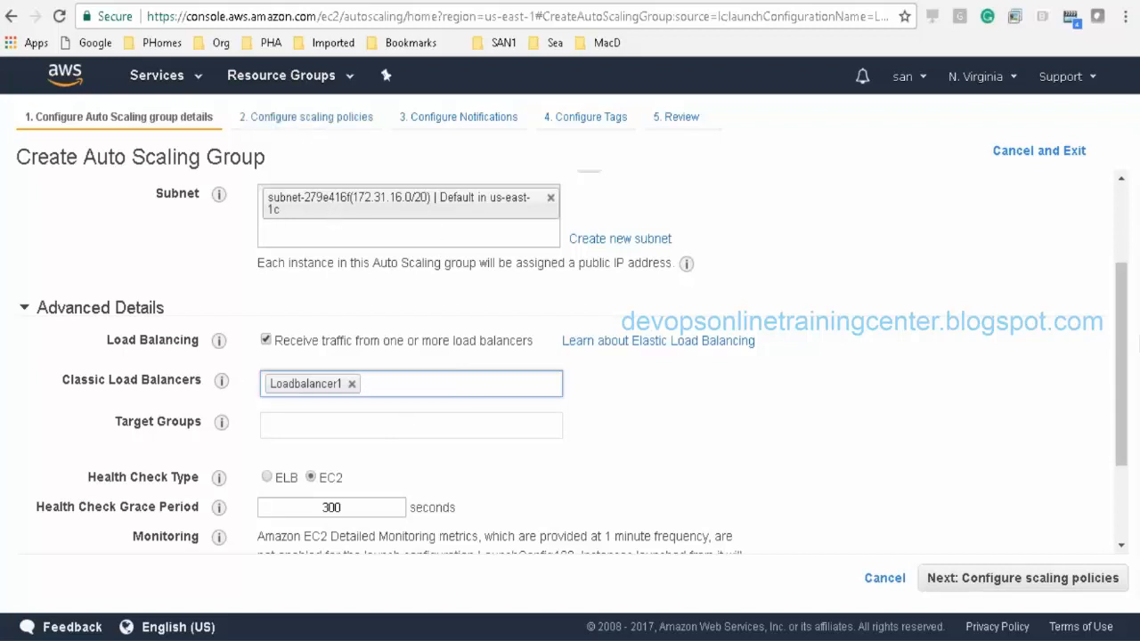
Step: Review the group details and advanced settings, and proceed to configuring the scaling policies
left_click_drag(1120, 381, 1122, 325)
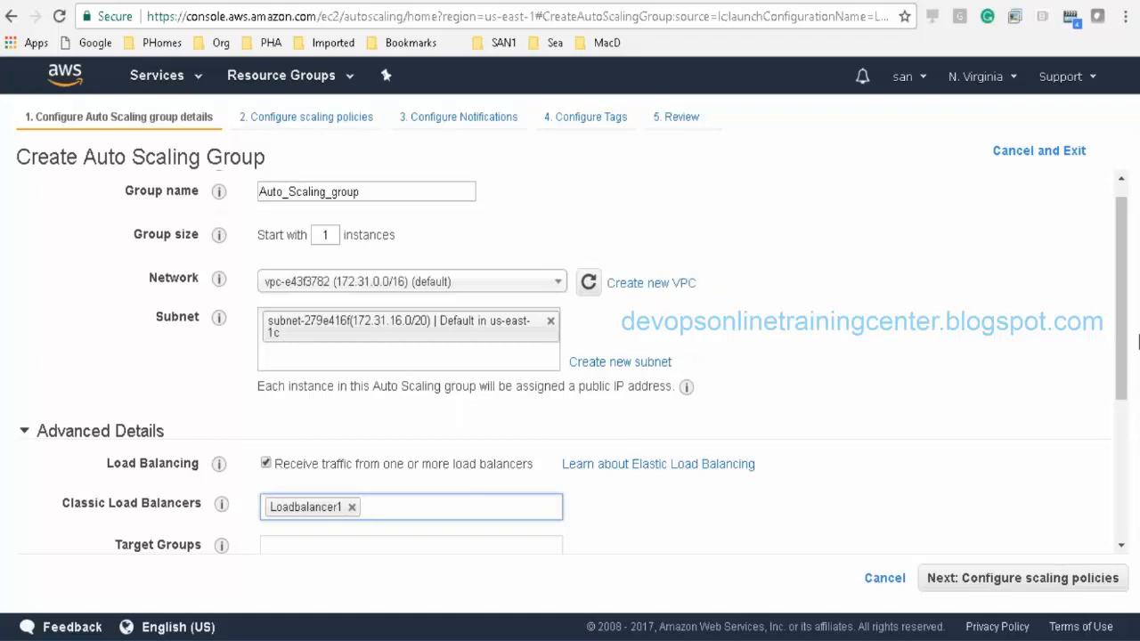
scroll(1121, 336, "up", 1)
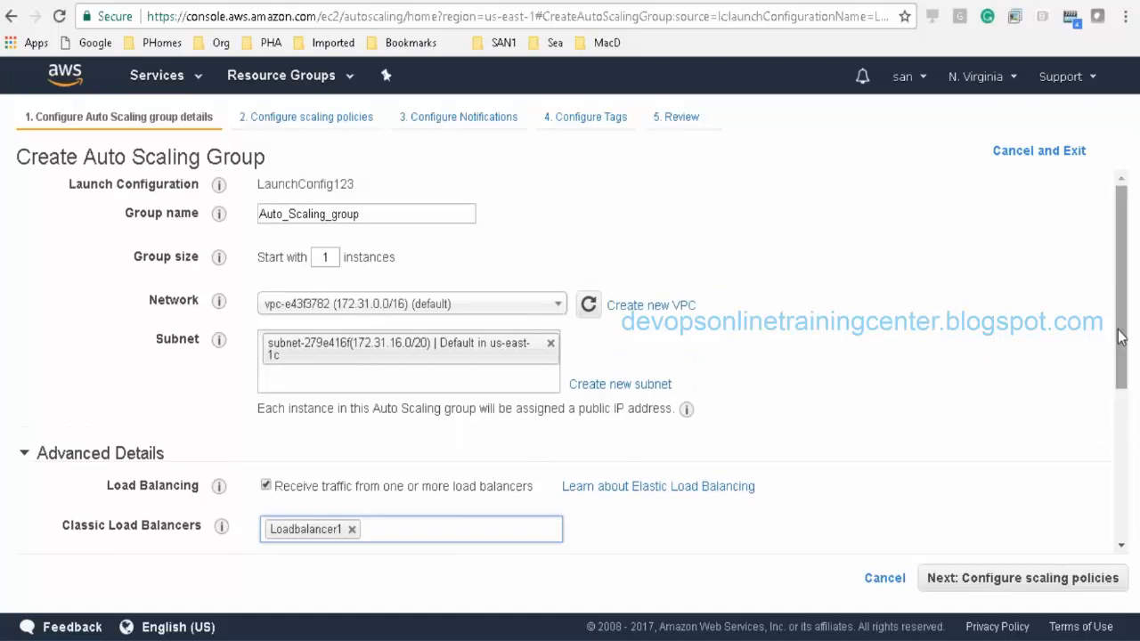
mouse_move(686, 410)
mouse_move(1124, 316)
left_mouse_down()
mouse_move(1121, 510)
mouse_move(1122, 459)
left_mouse_up()
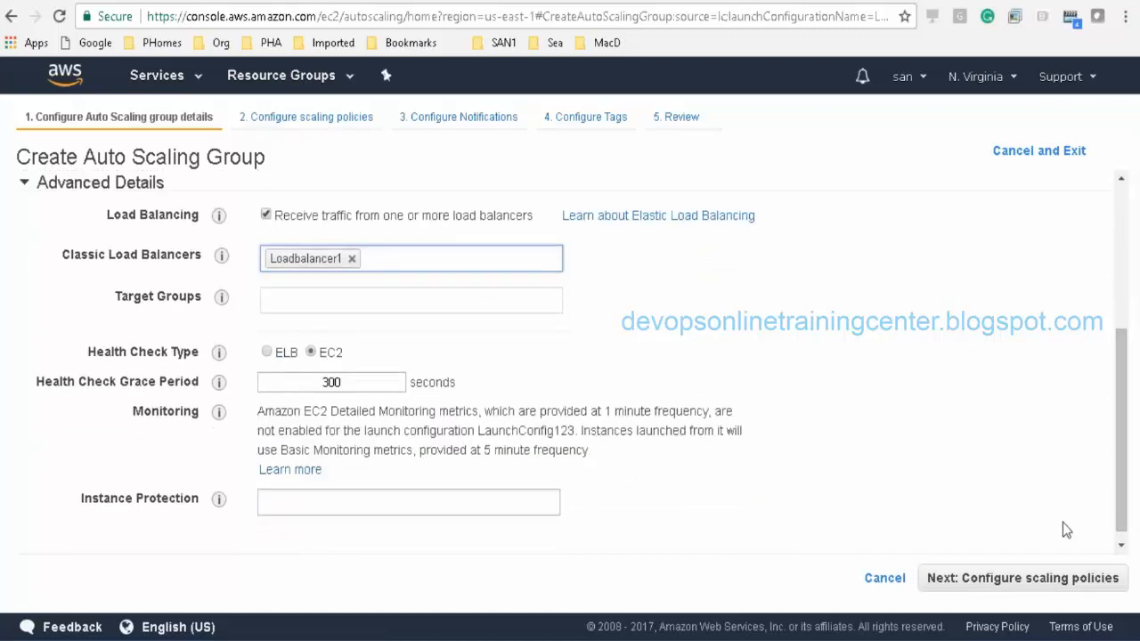
left_click(1016, 581)
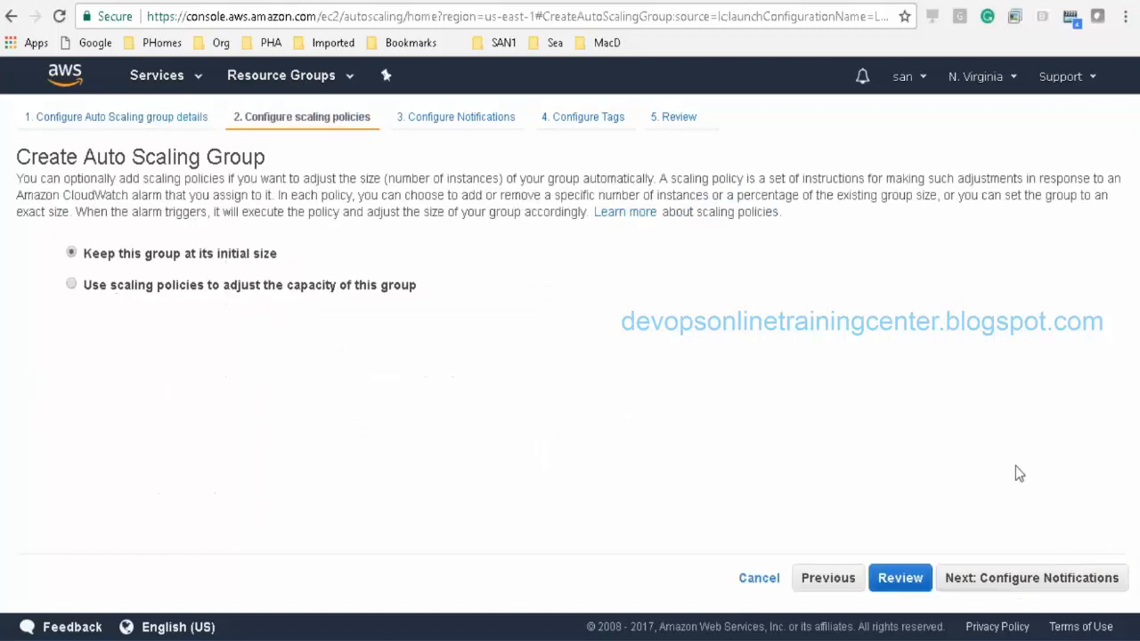
Step: Choose to adjust the group's capacity with scaling policies, using step or simple scaling policies
left_click(71, 285)
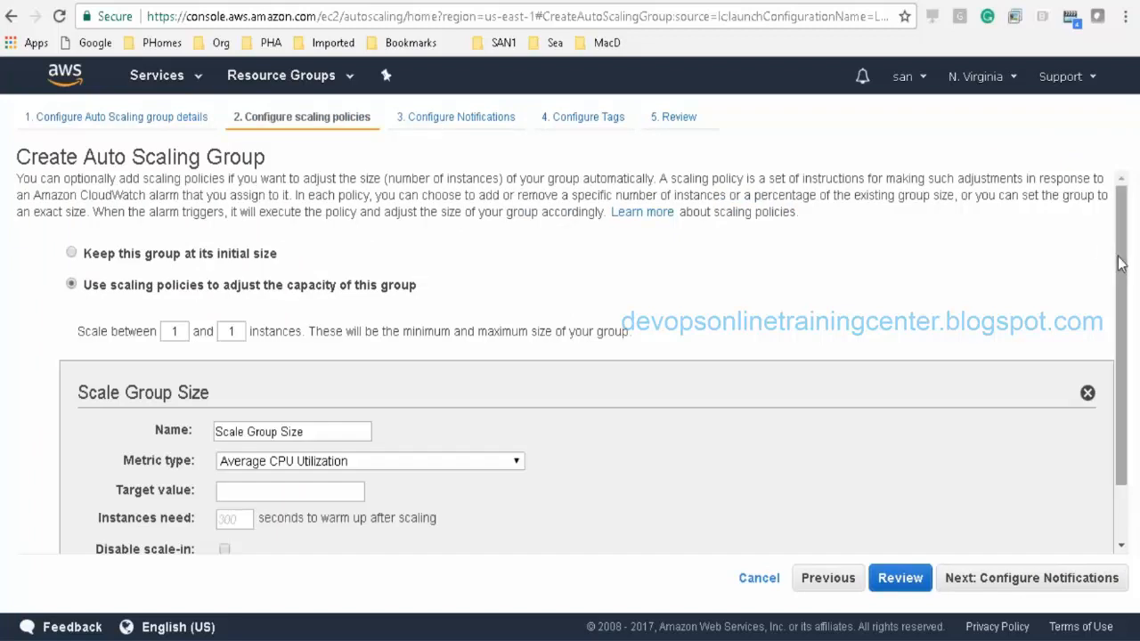
left_click_drag(1120, 263, 1120, 316)
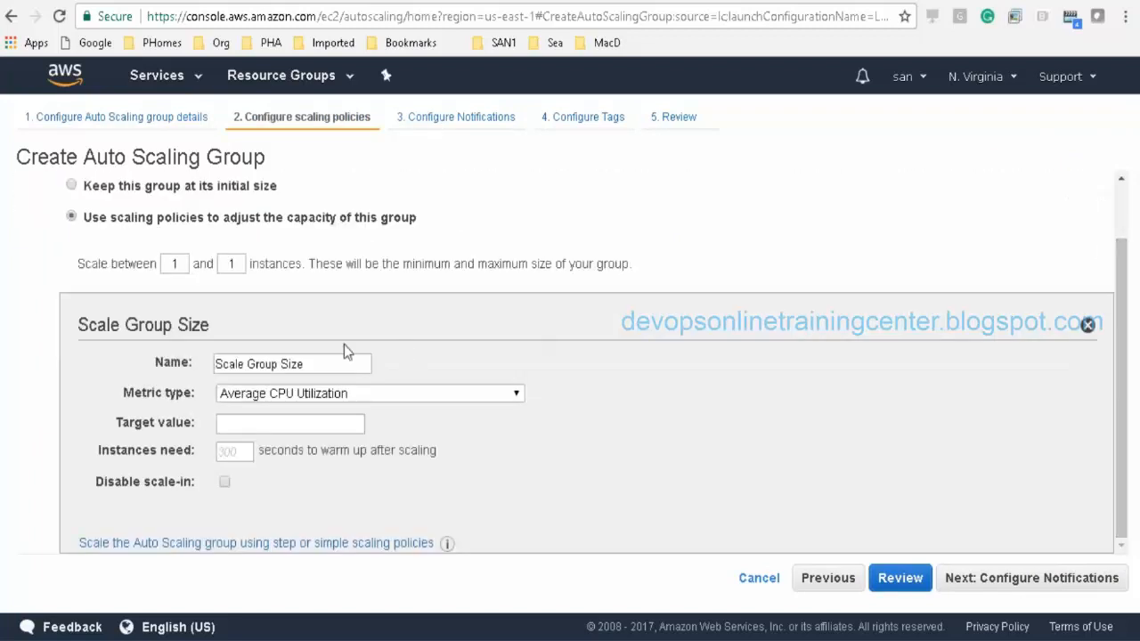
double_click(178, 264)
left_click(283, 542)
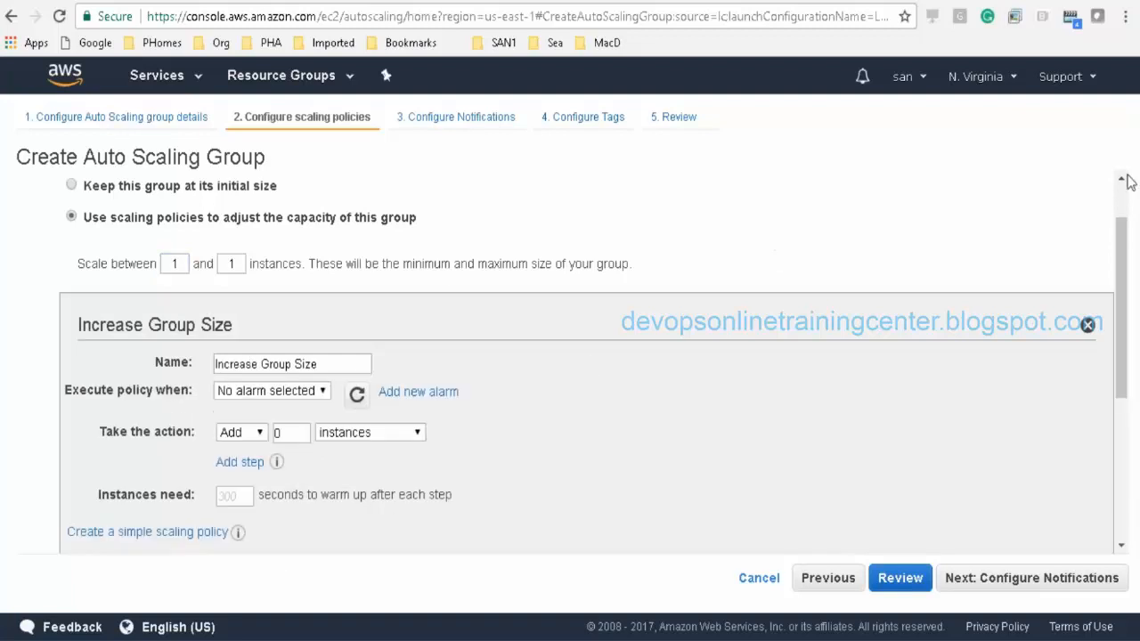
Step: Rename the Increase Group Size policy to scale-out
left_click_drag(1120, 285, 1118, 382)
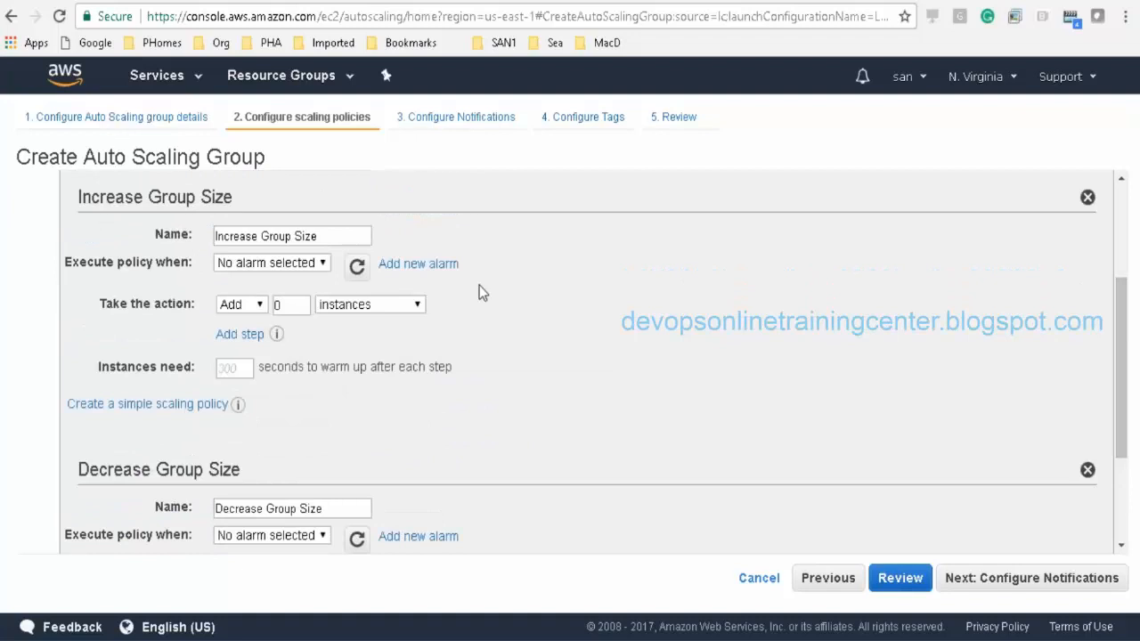
left_click_drag(307, 237, 134, 240)
type("sccal")
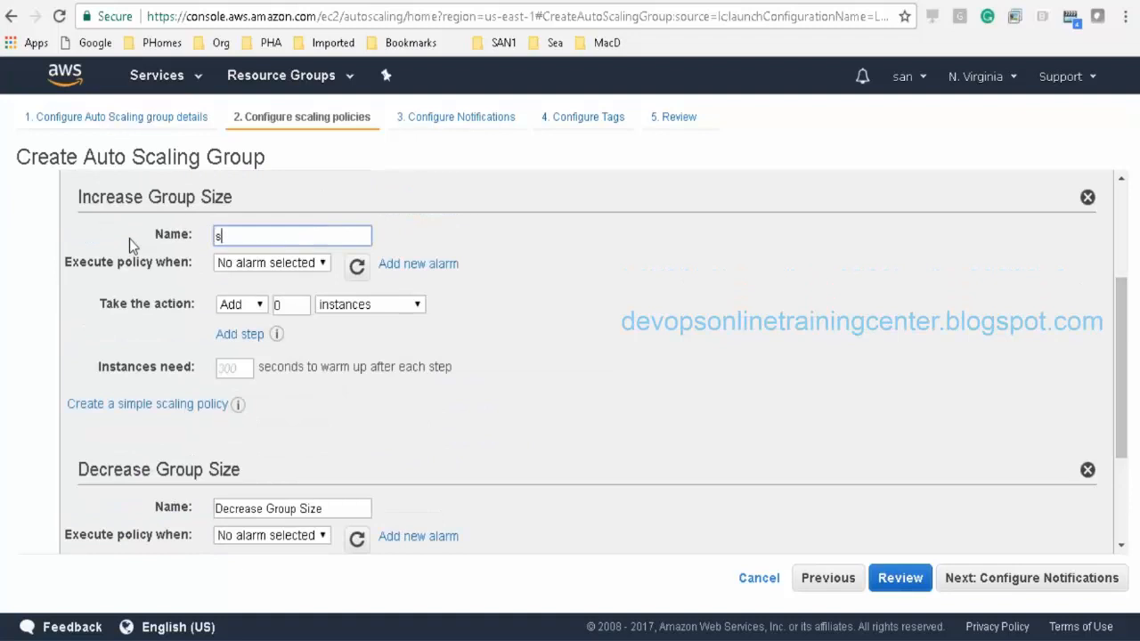
key("BackSpace")
key("BackSpace")
key("BackSpace")
type("ale-out")
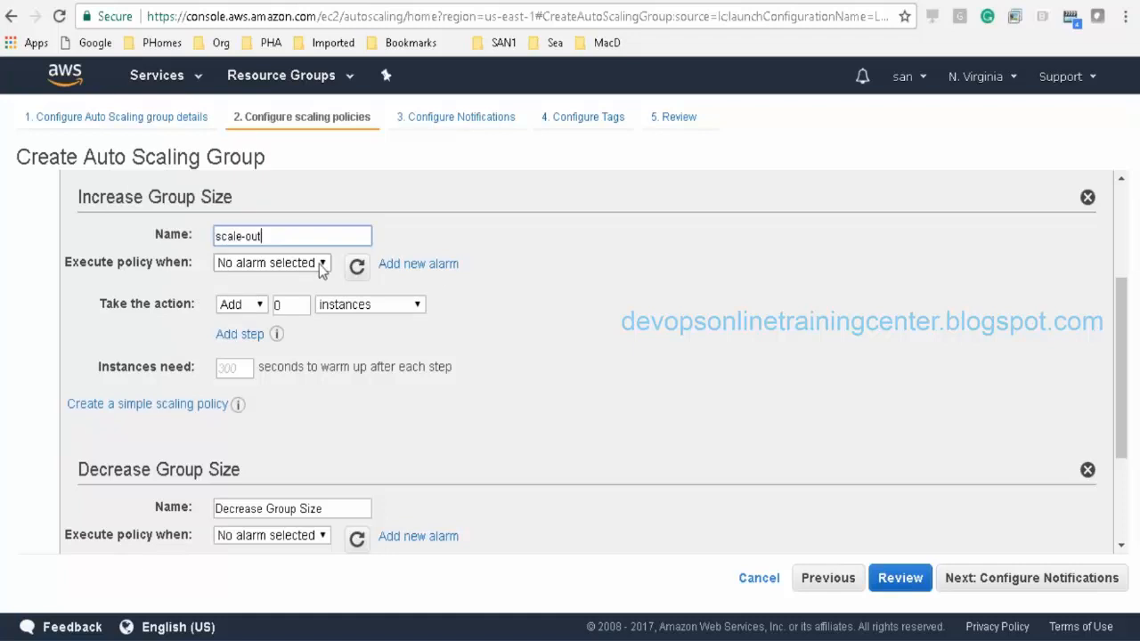
Step: Create an alarm for the scale-out policy without a notification, triggered when average CPU utilization is >= 0.08 percent
left_click(433, 267)
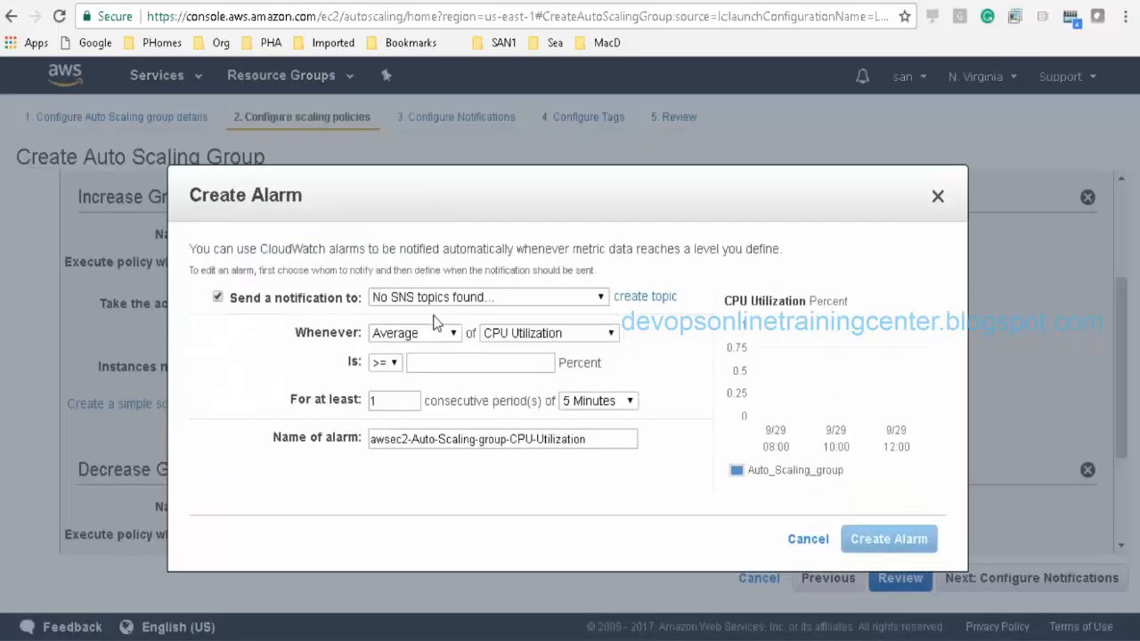
left_click(217, 298)
left_click(445, 367)
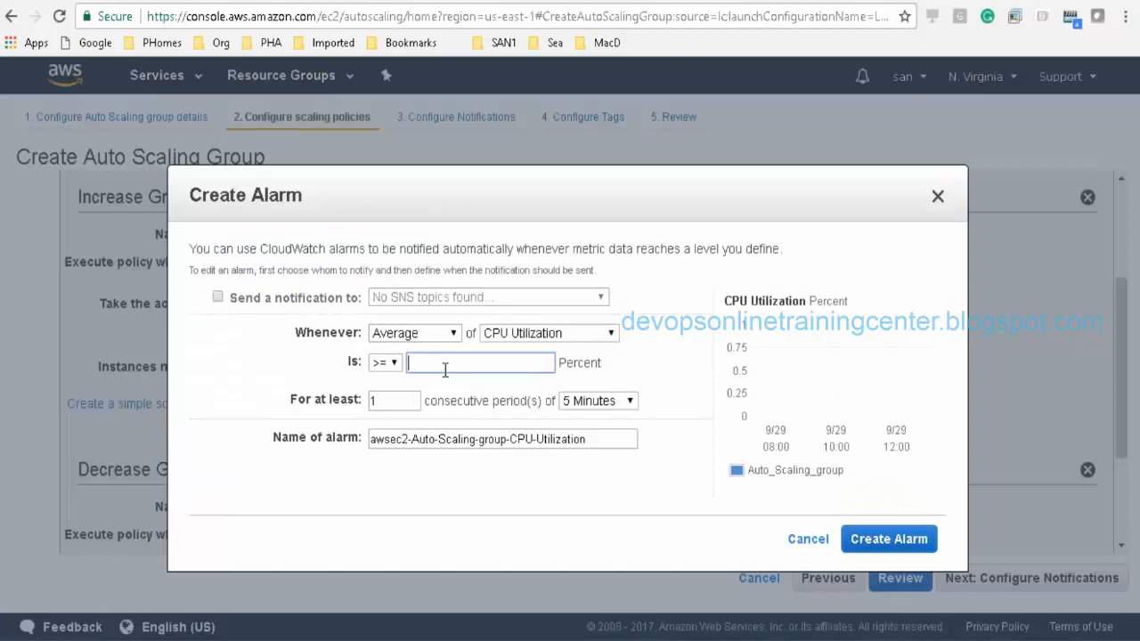
type("0.08")
left_click(390, 405)
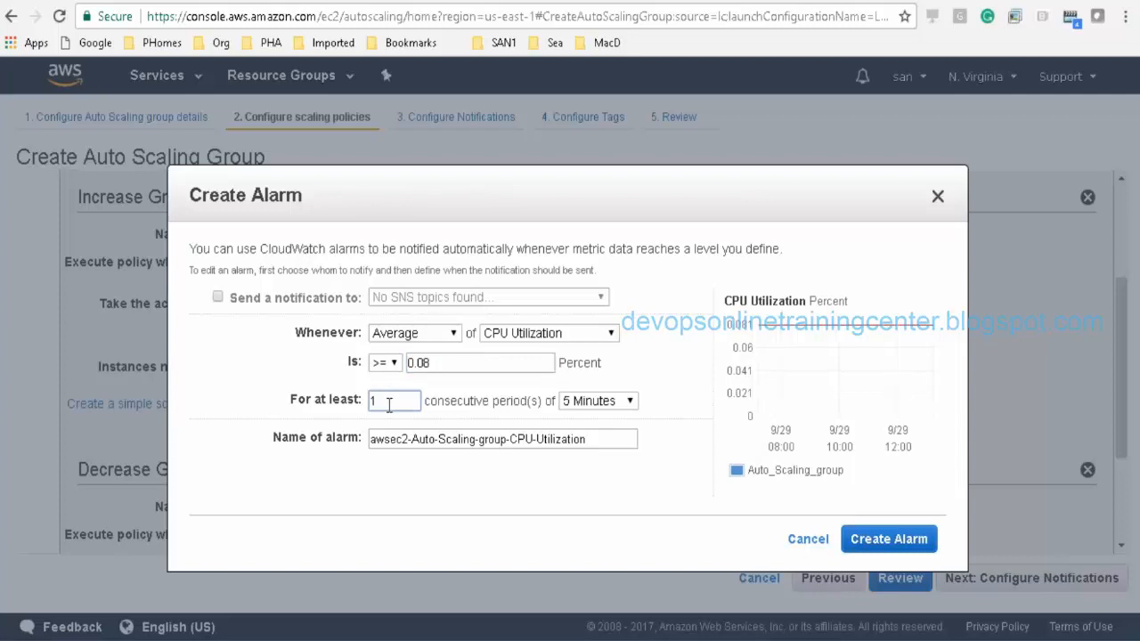
left_click(450, 360)
left_click(384, 407)
left_click(884, 550)
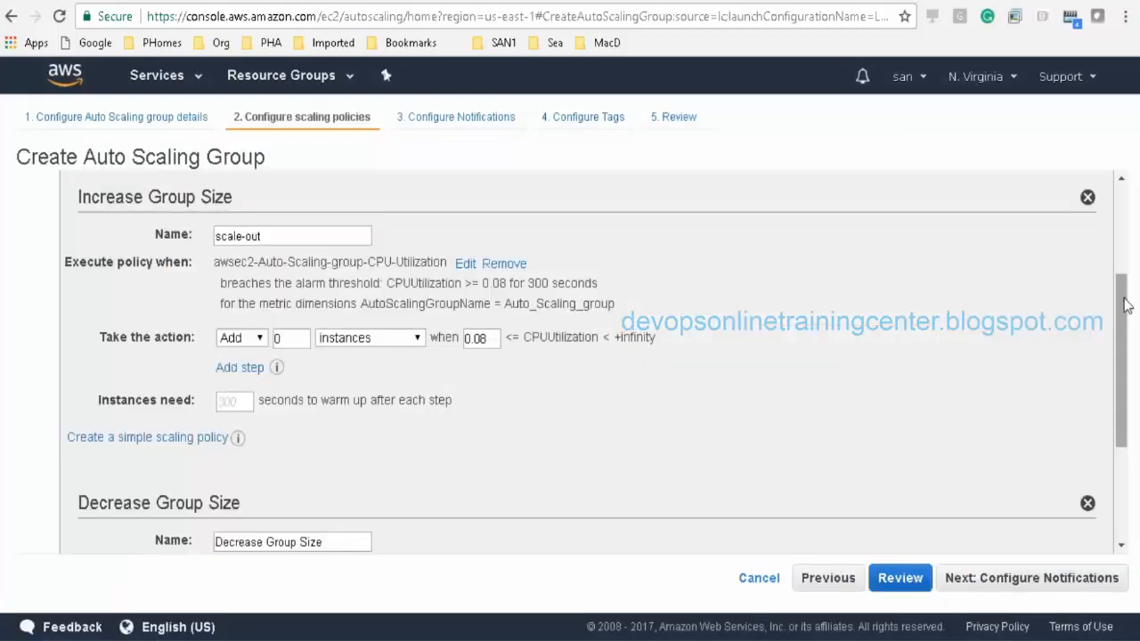
Step: Set the scale-out policy's action to add 1 instance
scroll(1125, 303, "down", 1)
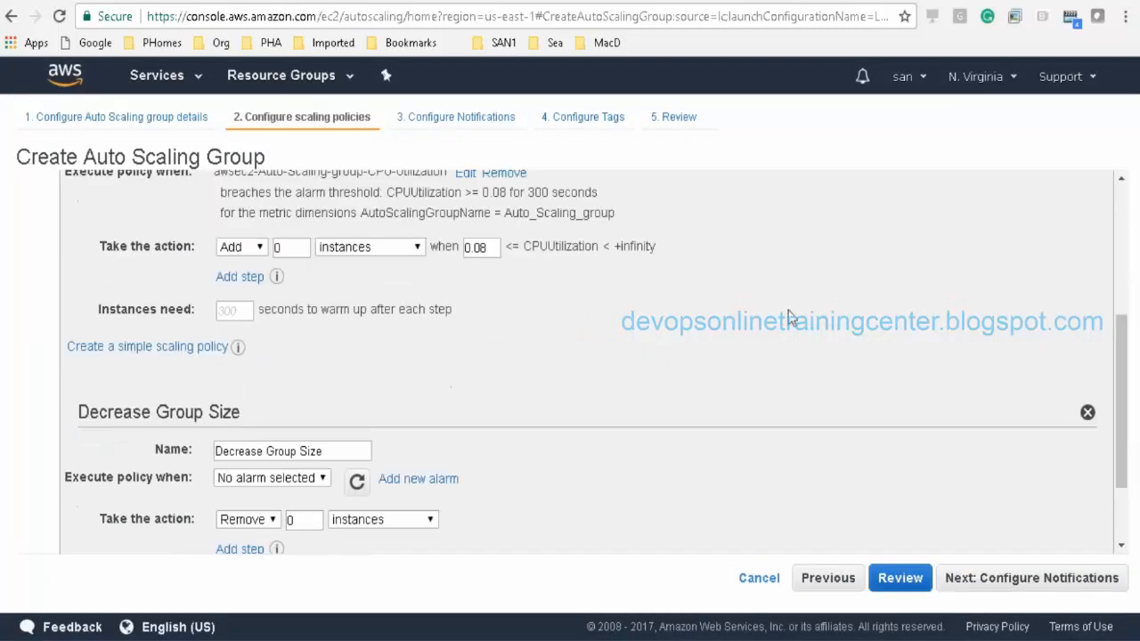
left_click(290, 250)
type("1")
left_click(602, 363)
Step: Create a Decrease Group Size alarm without a notification for average CPU utilization <= 0.08 percent, and set the policy to remove 1 instance
left_click_drag(1124, 418, 1125, 469)
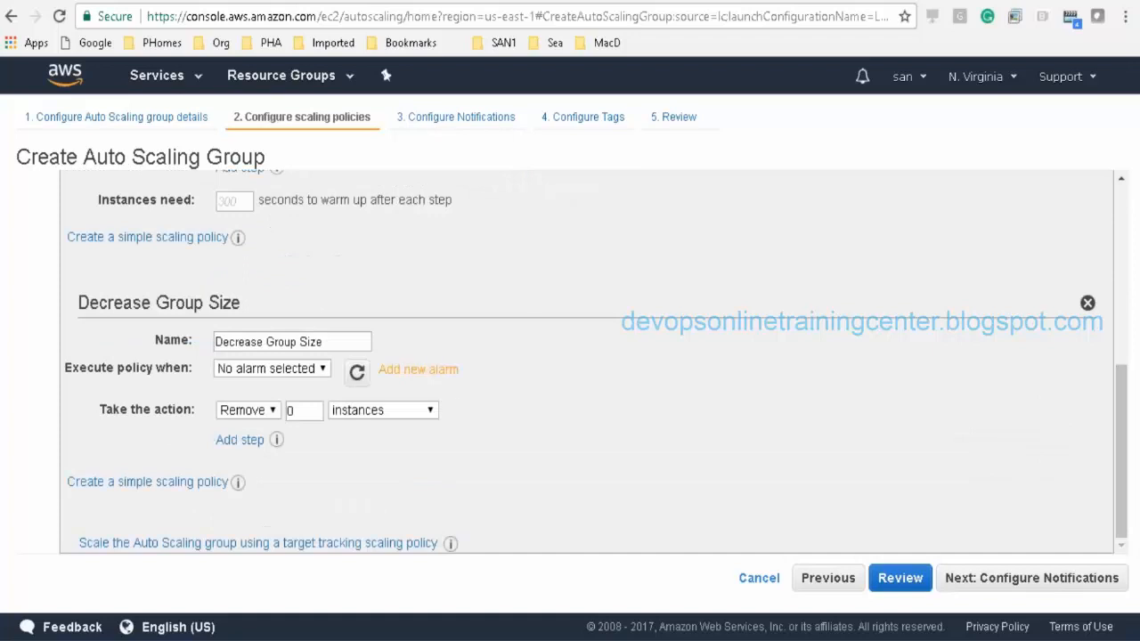
left_click(417, 369)
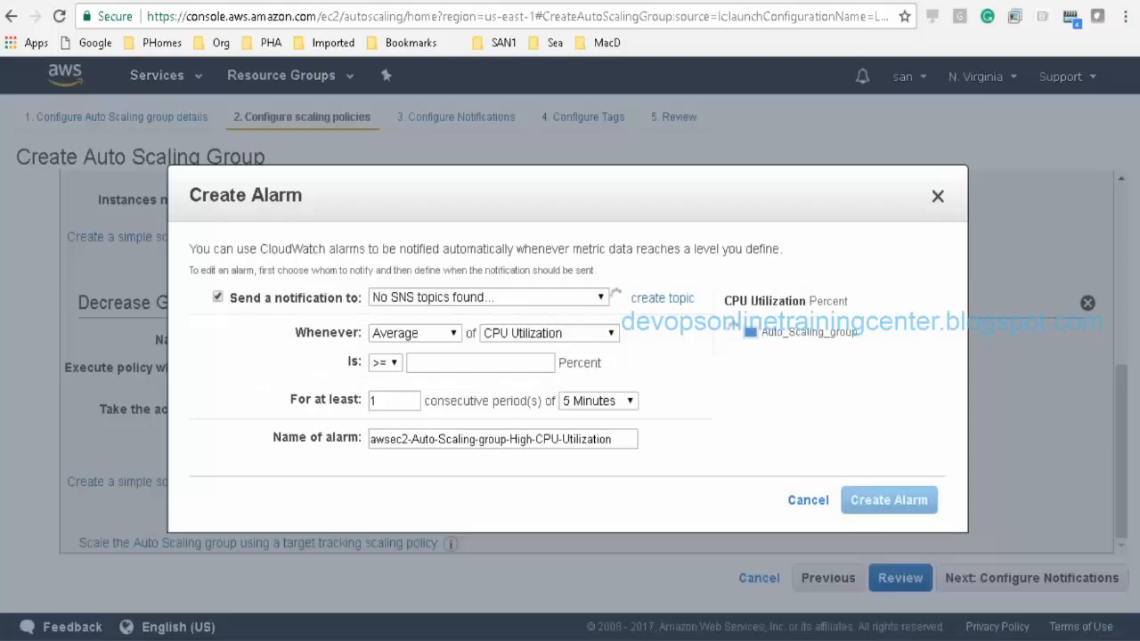
left_click(217, 296)
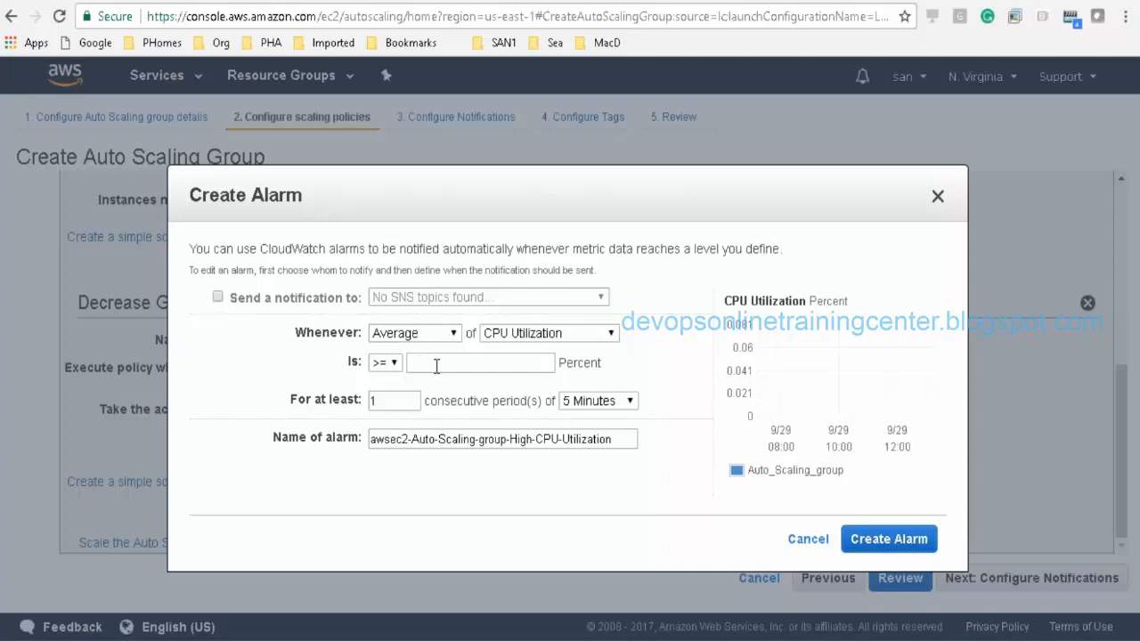
left_click(394, 368)
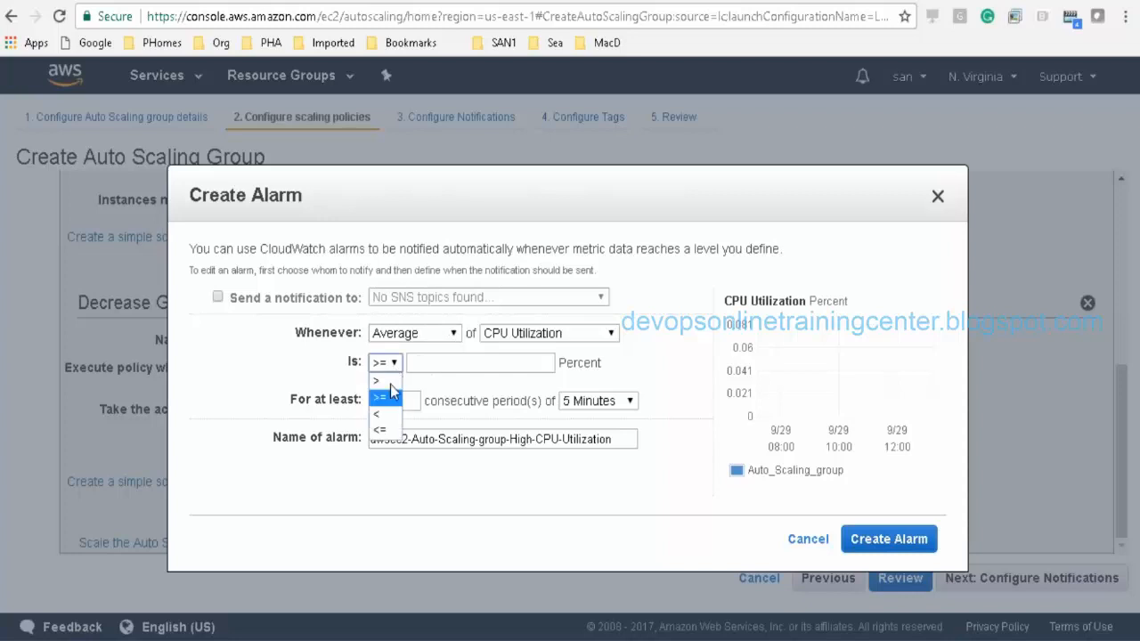
left_click(384, 433)
left_click(456, 368)
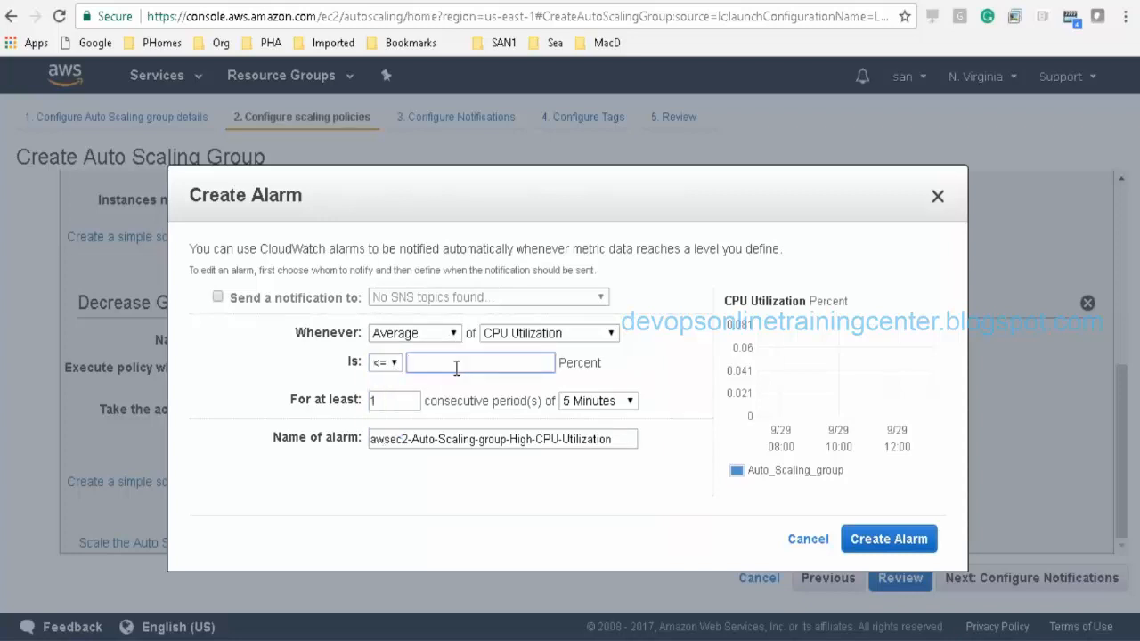
type("0.08")
left_click(887, 543)
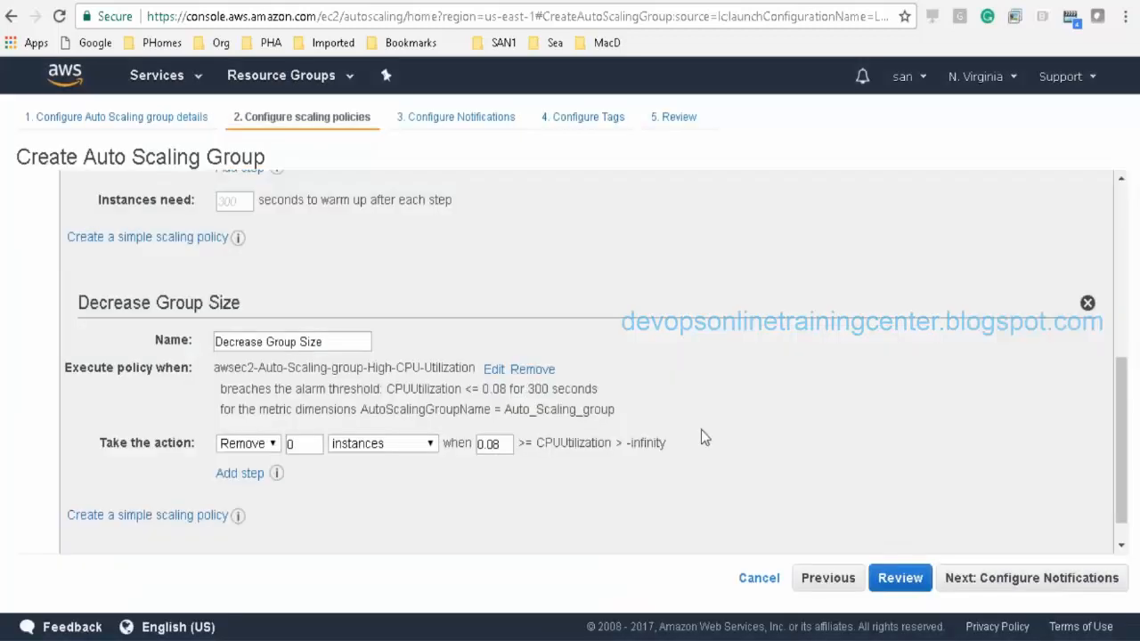
double_click(303, 444)
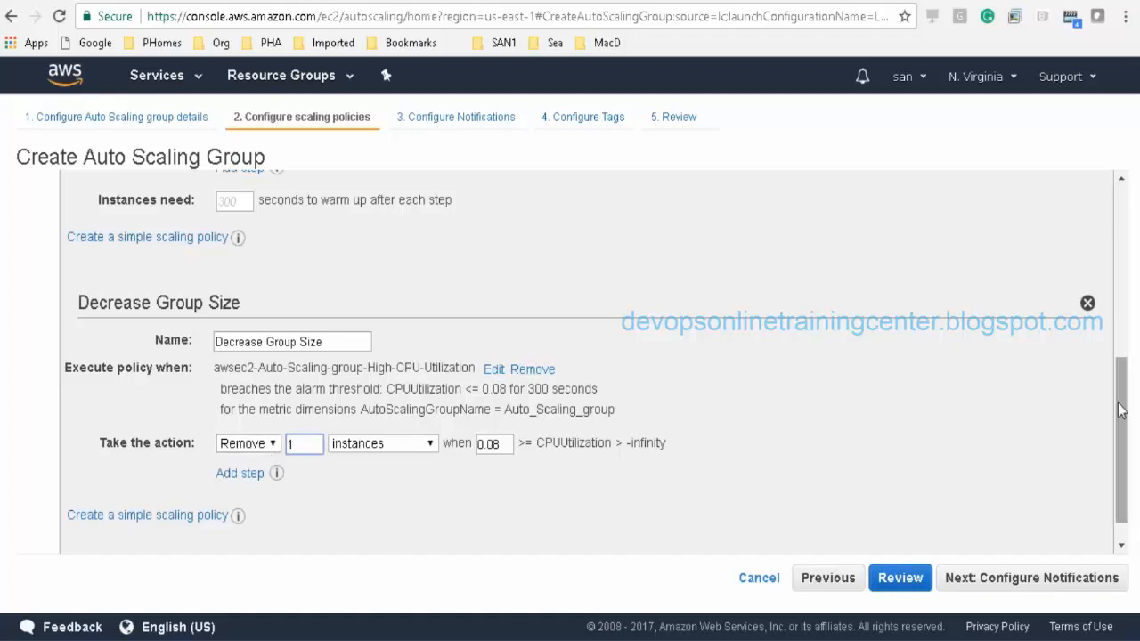
left_click_drag(1122, 458, 1128, 517)
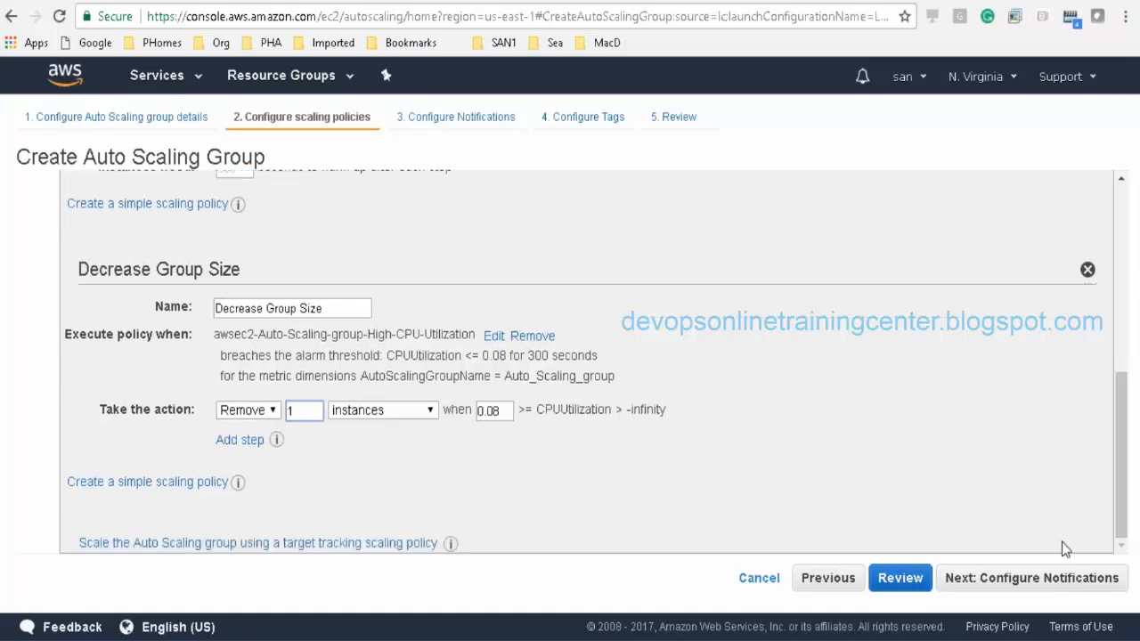
Step: Skip notifications and tags, and create the Auto Scaling group Auto_Scaling_group with the configured scaling policies
left_click(1033, 580)
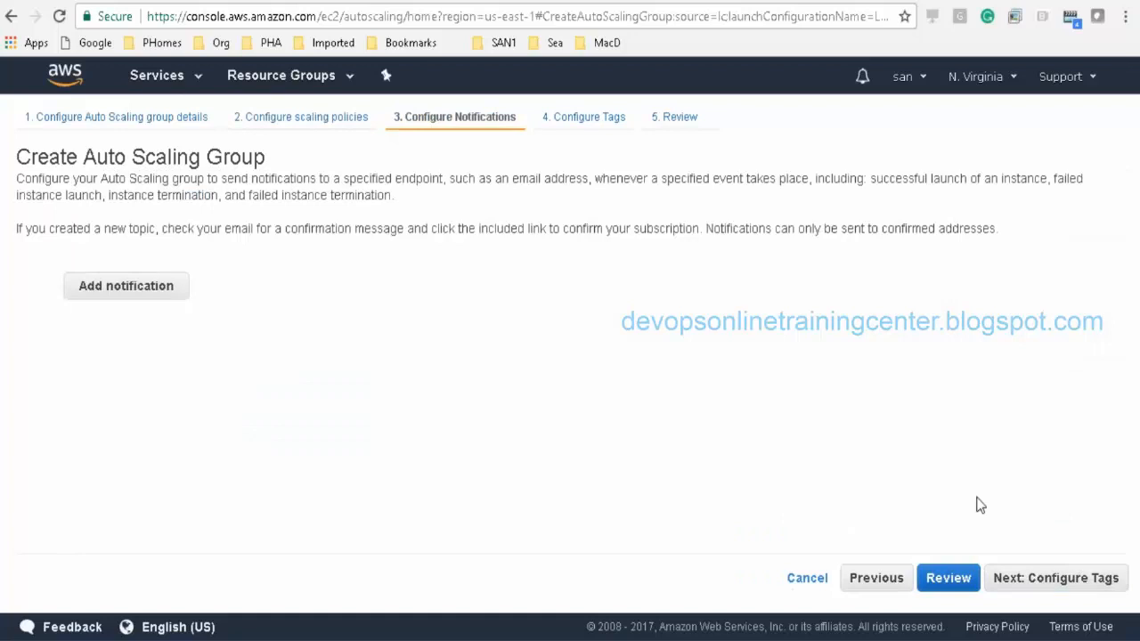
left_click(1047, 592)
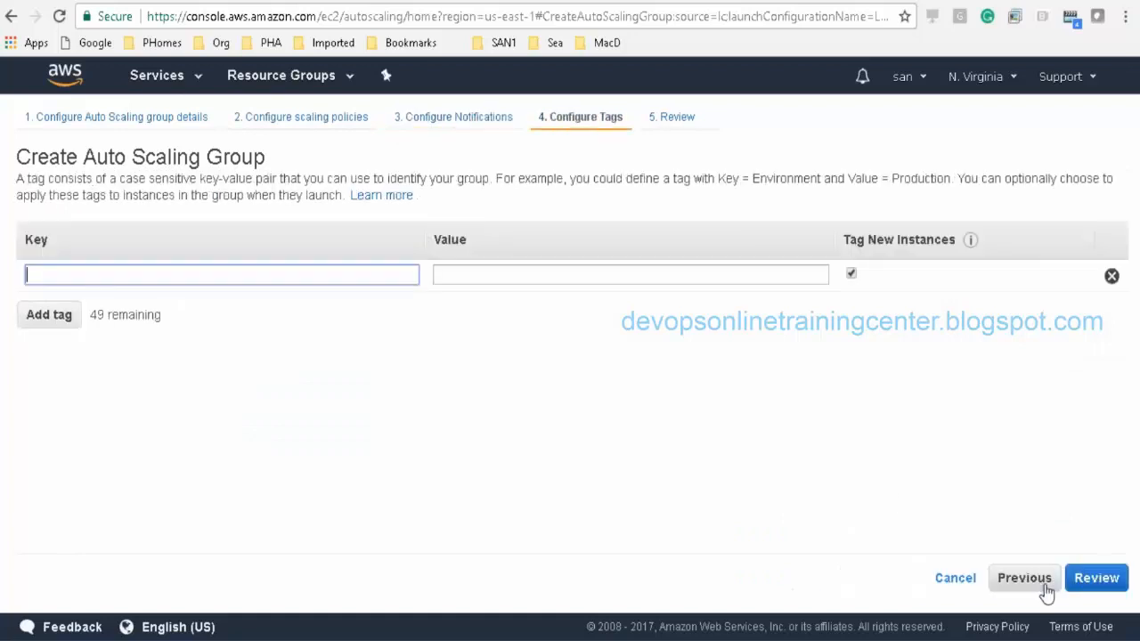
left_click(1086, 581)
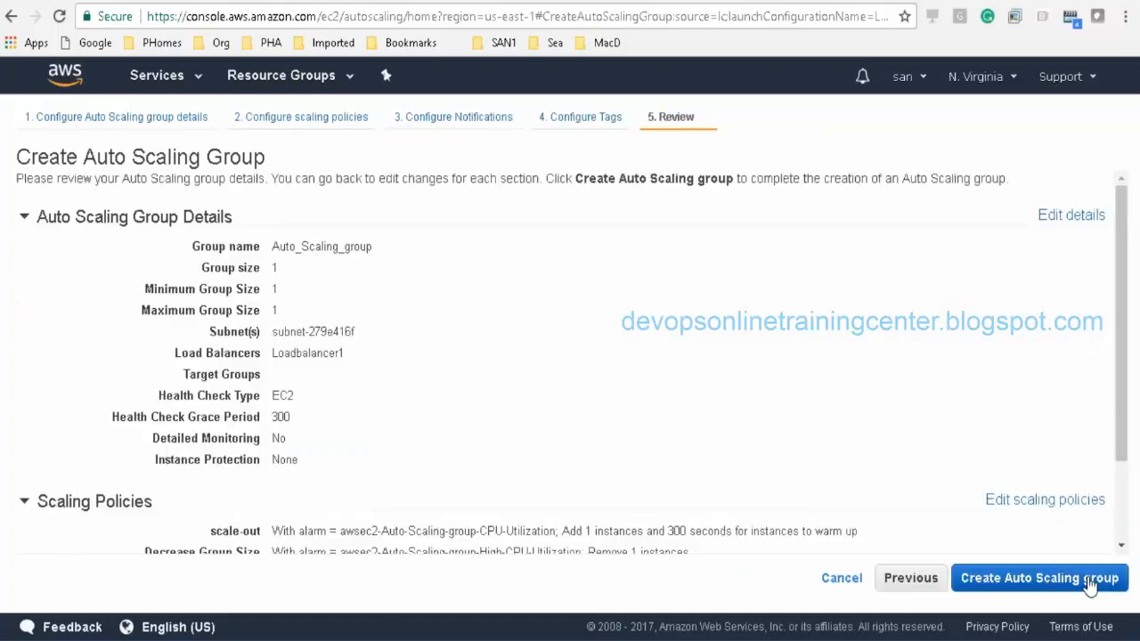
left_click(1087, 581)
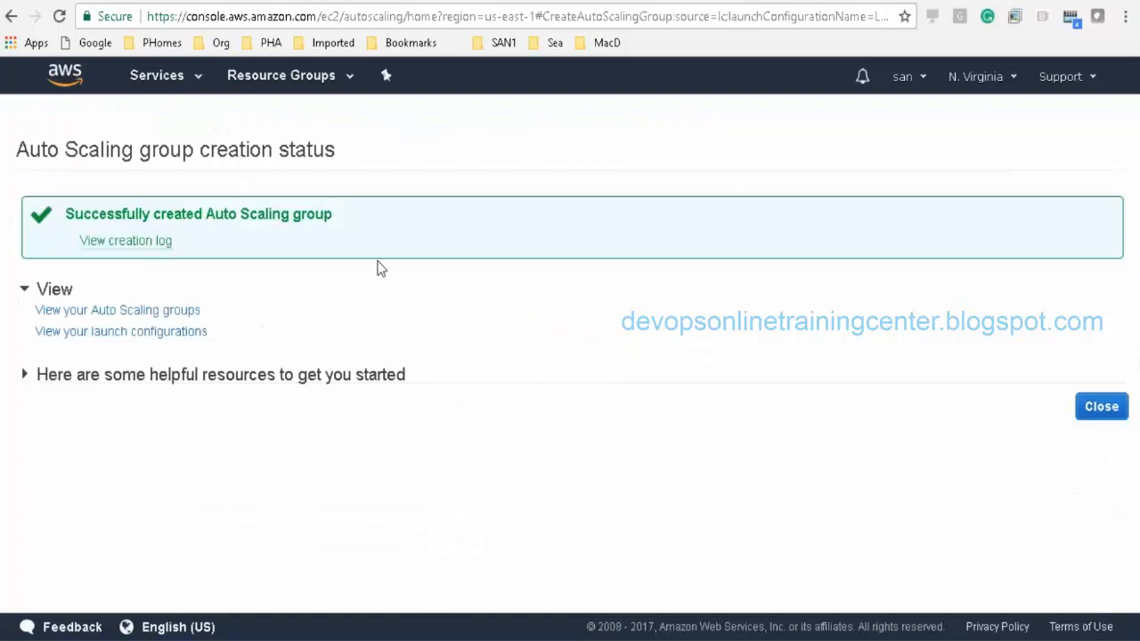
Step: Set the maximum size of Auto_Scaling_group to 4 instances and save the group's settings
left_click(106, 312)
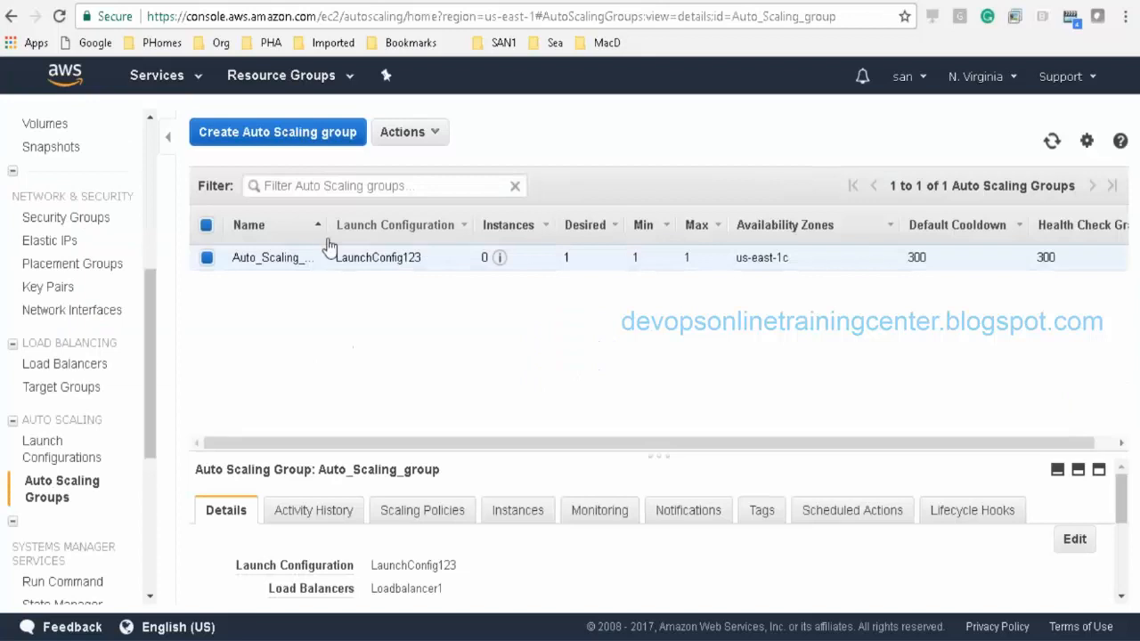
left_click(443, 141)
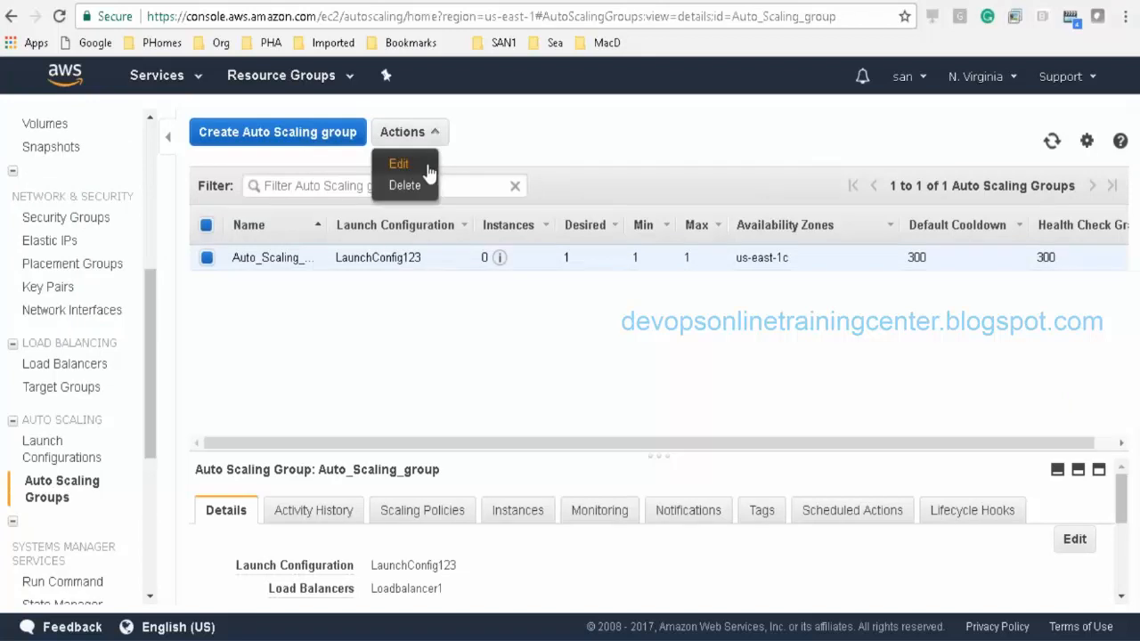
left_click(425, 162)
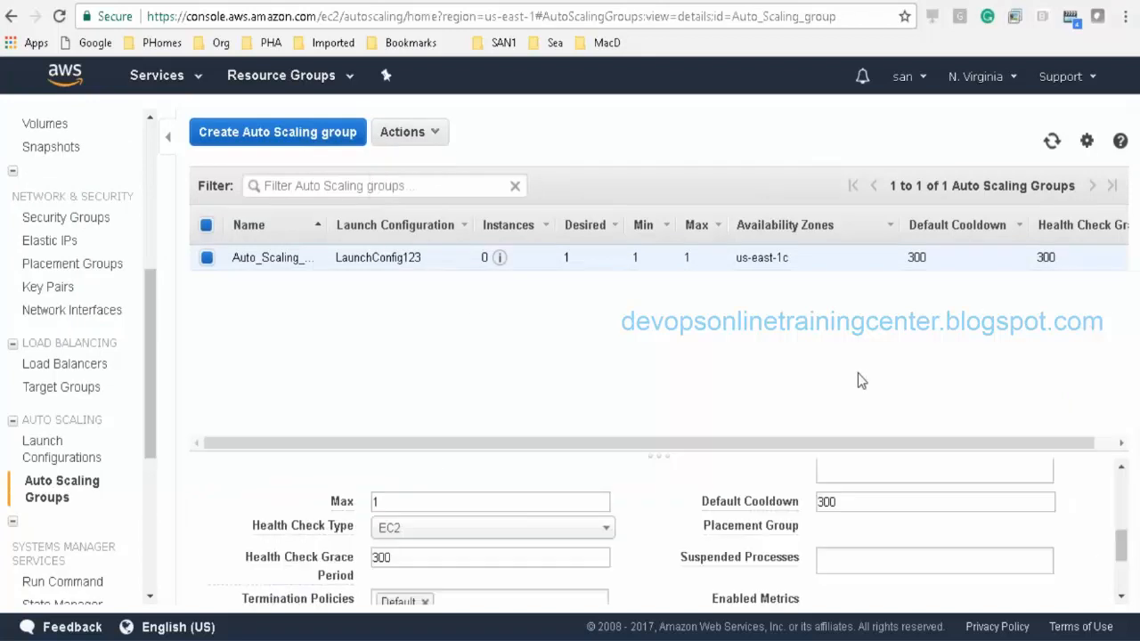
left_click_drag(405, 505, 374, 504)
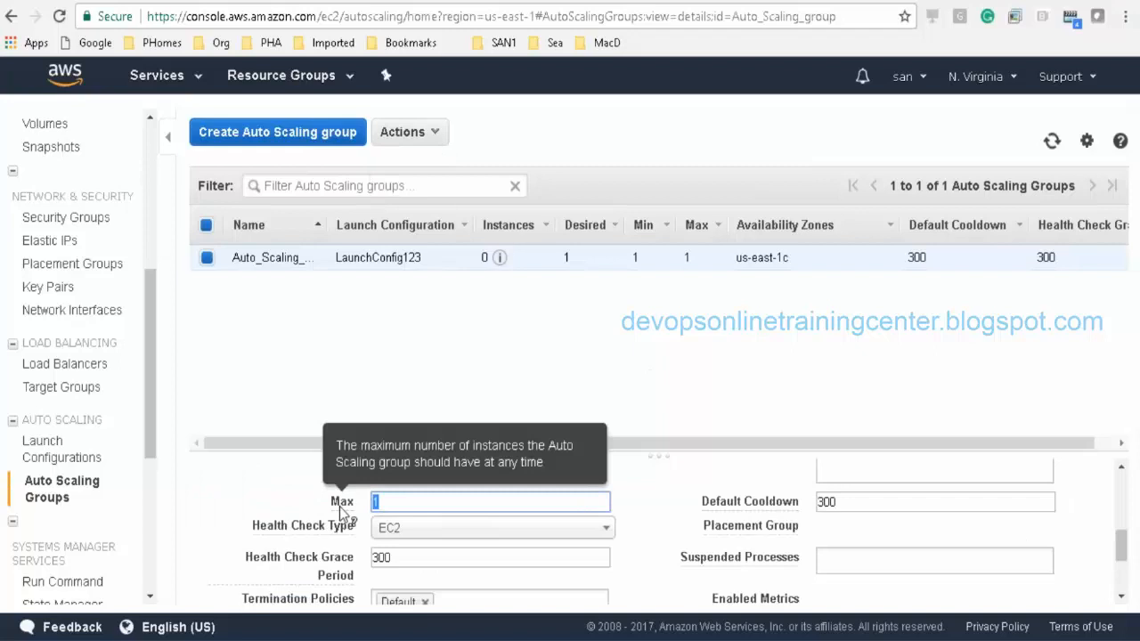
type("4")
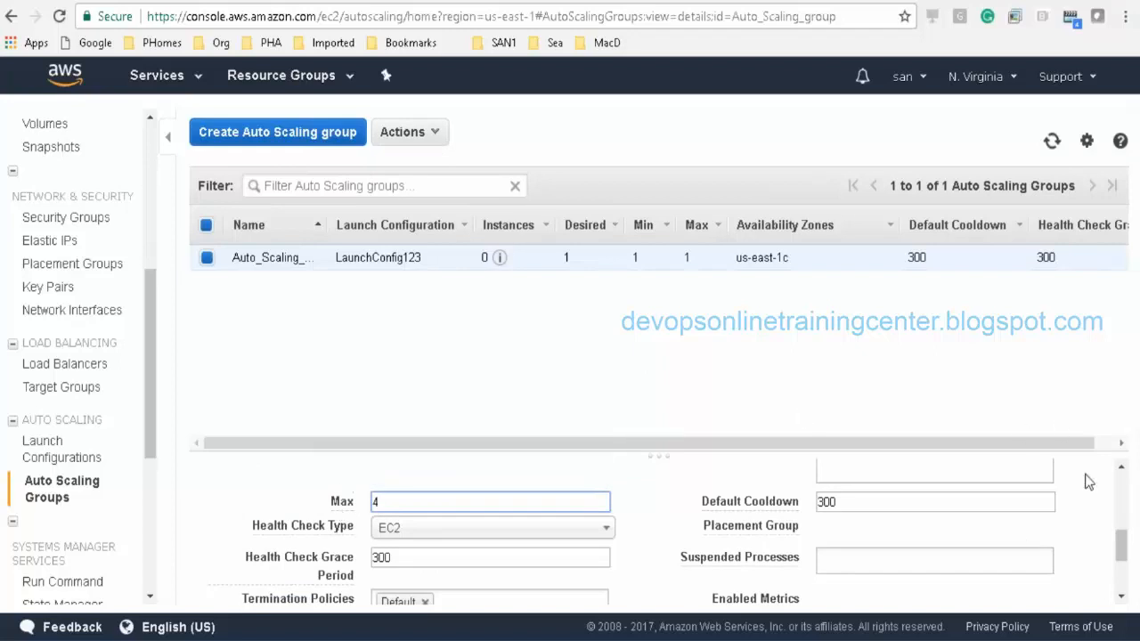
scroll(1124, 566, "down", 3)
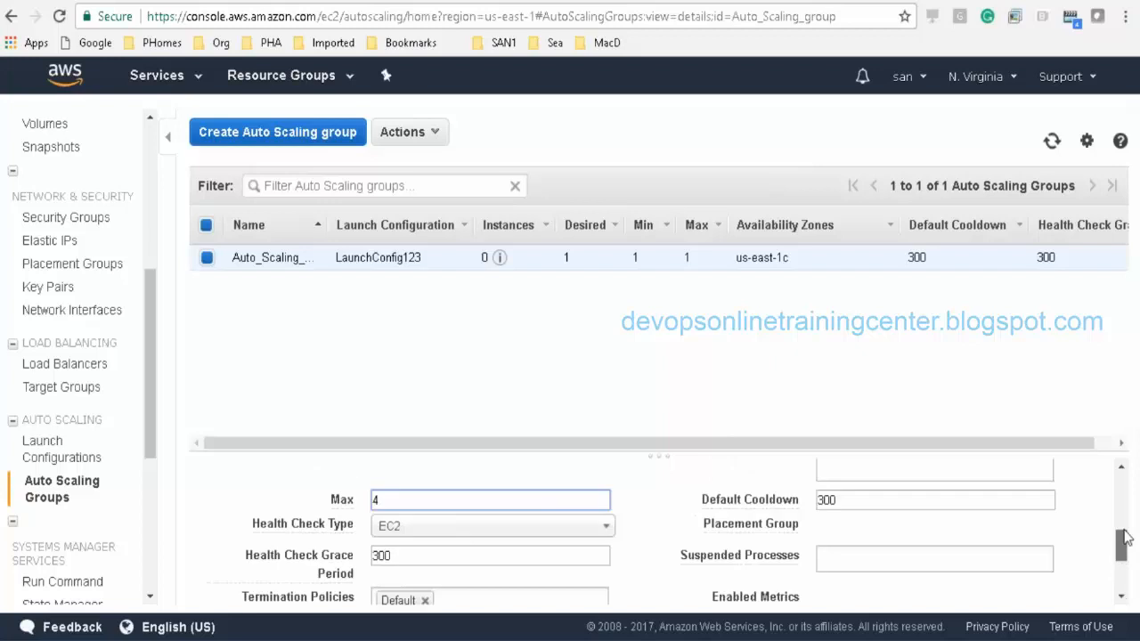
scroll(1120, 570, "up", 5)
left_click(1081, 539)
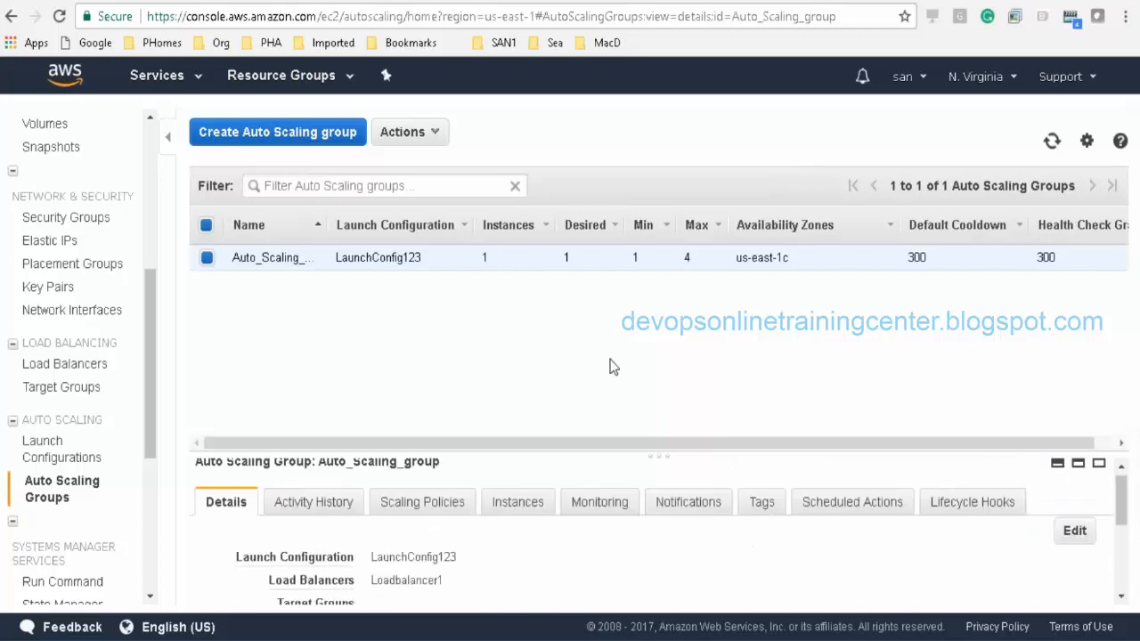
Step: Open the EC2 instances list and examine the state of the newly launched instance
scroll(139, 300, "up", 5)
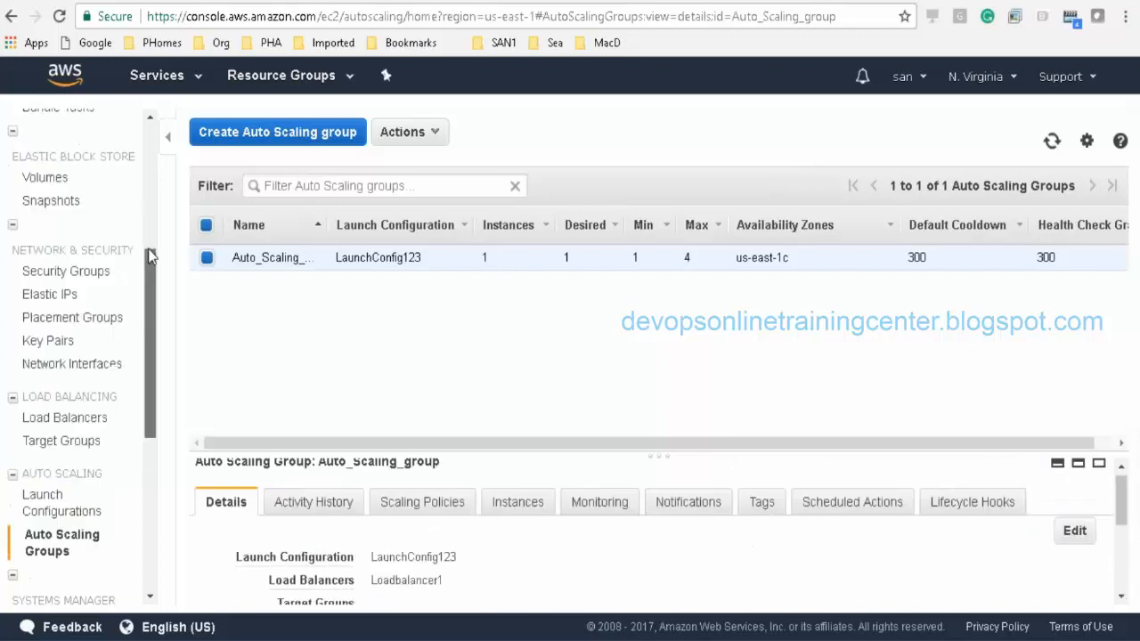
left_click(75, 165)
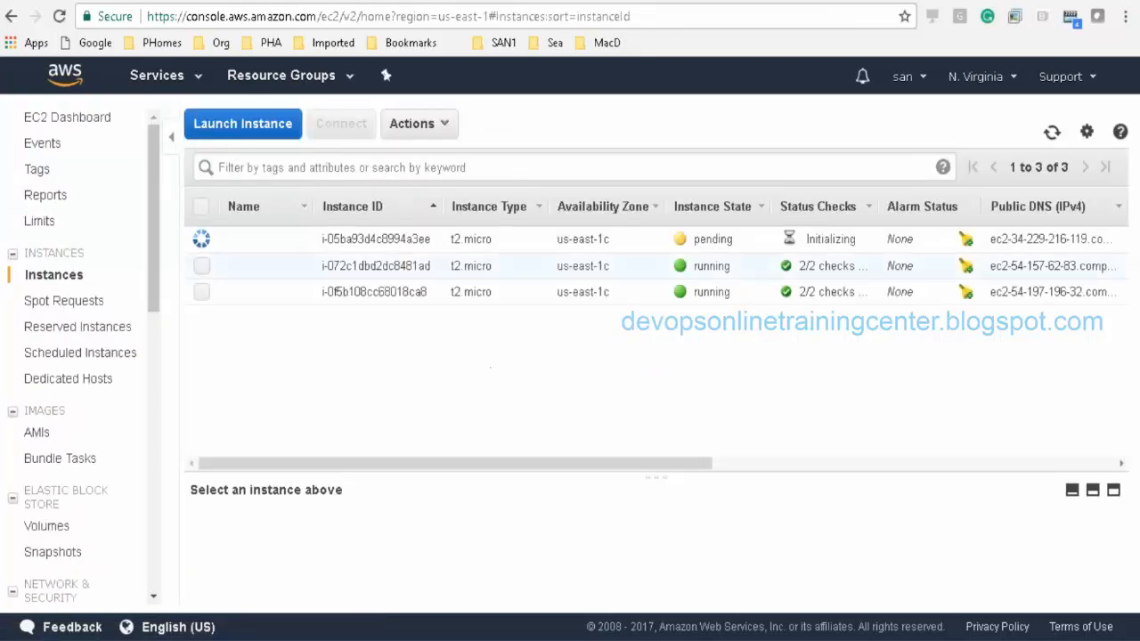
left_click_drag(733, 239, 696, 239)
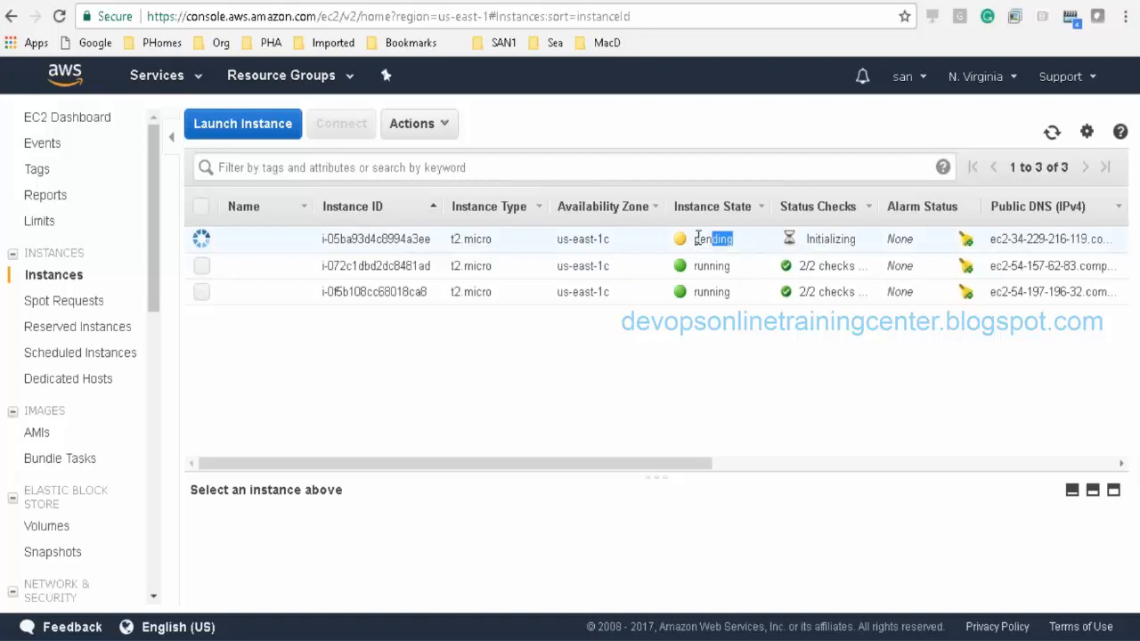
left_click(698, 238)
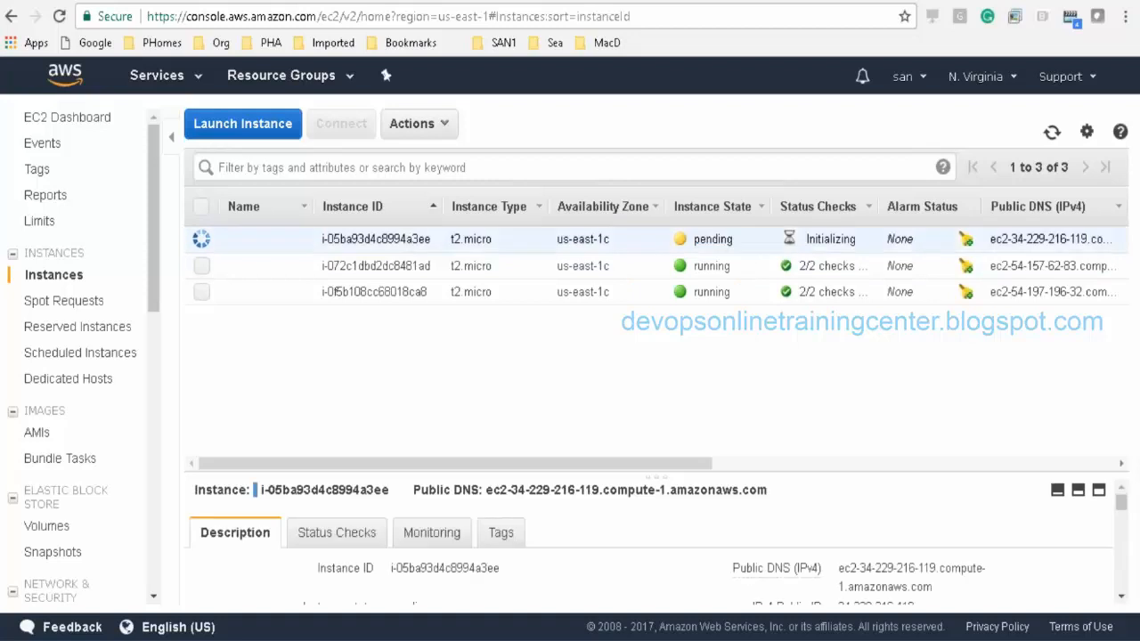
Step: Switch to the Class1-Demo notes in Notepad and add 0.08 below the "scale in" line
mouse_move(299, 615)
left_click(272, 543)
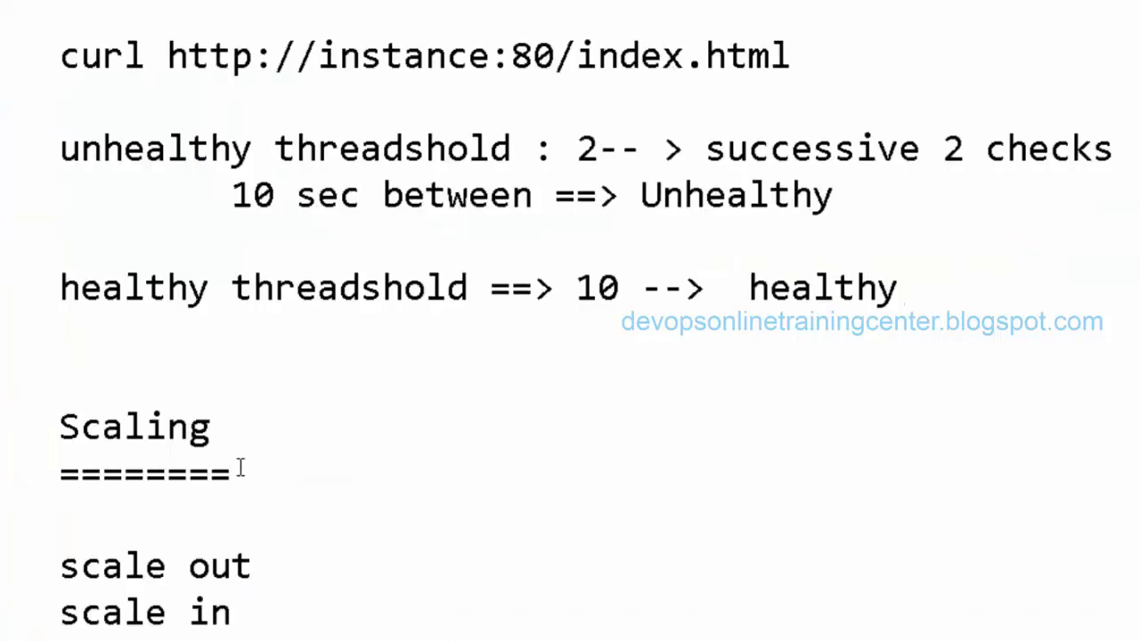
scroll(570, 356, "down", 3)
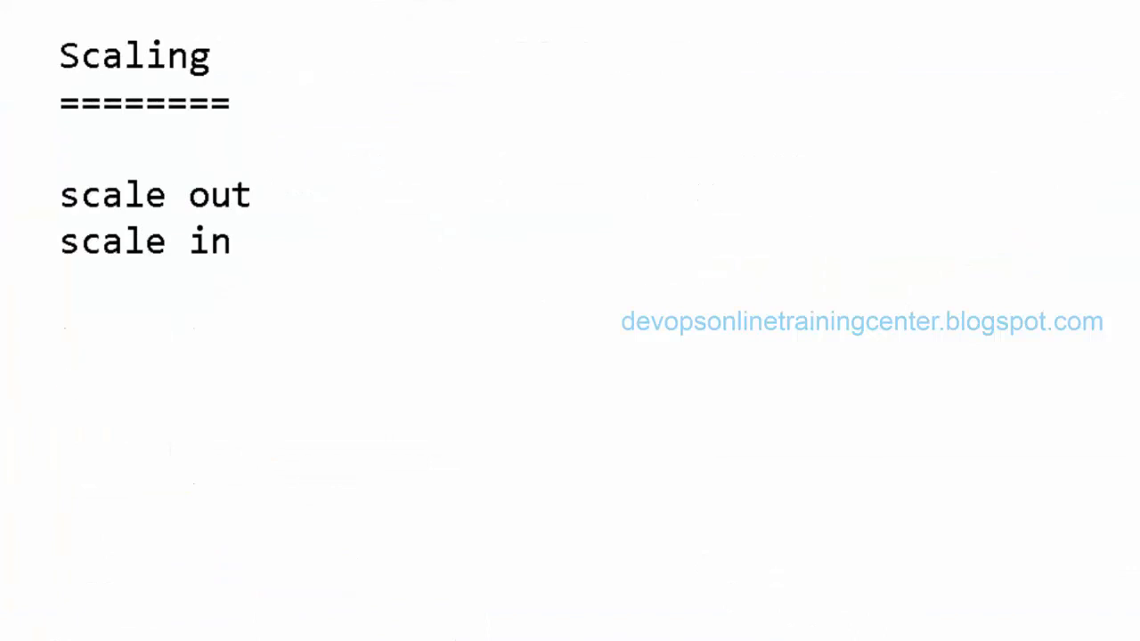
left_click(6, 308)
type("0.08")
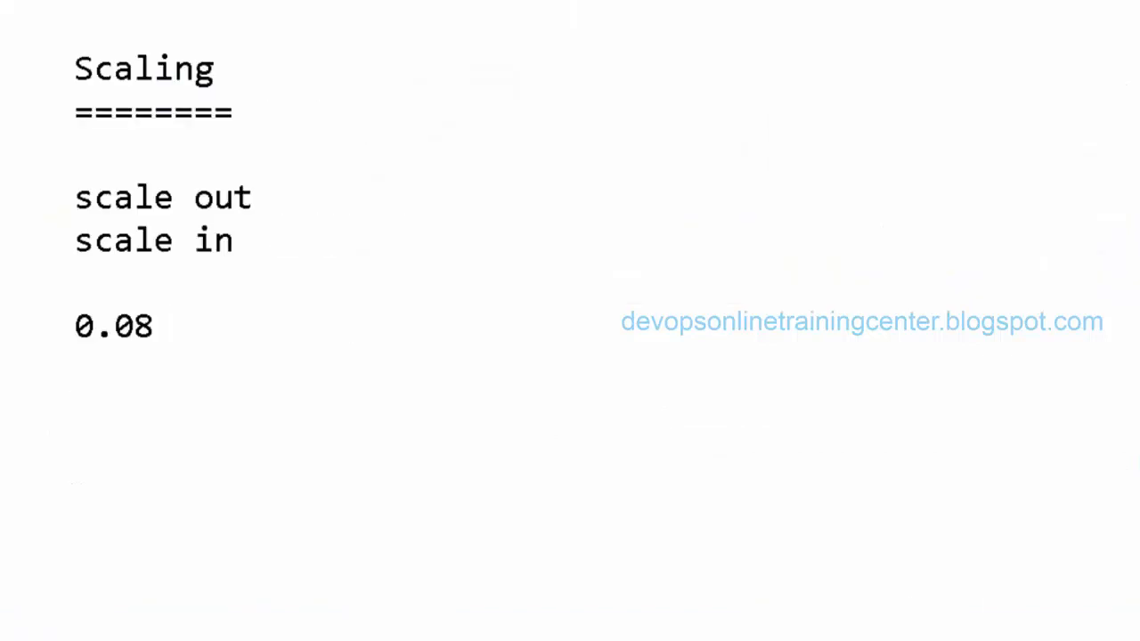
key("Return")
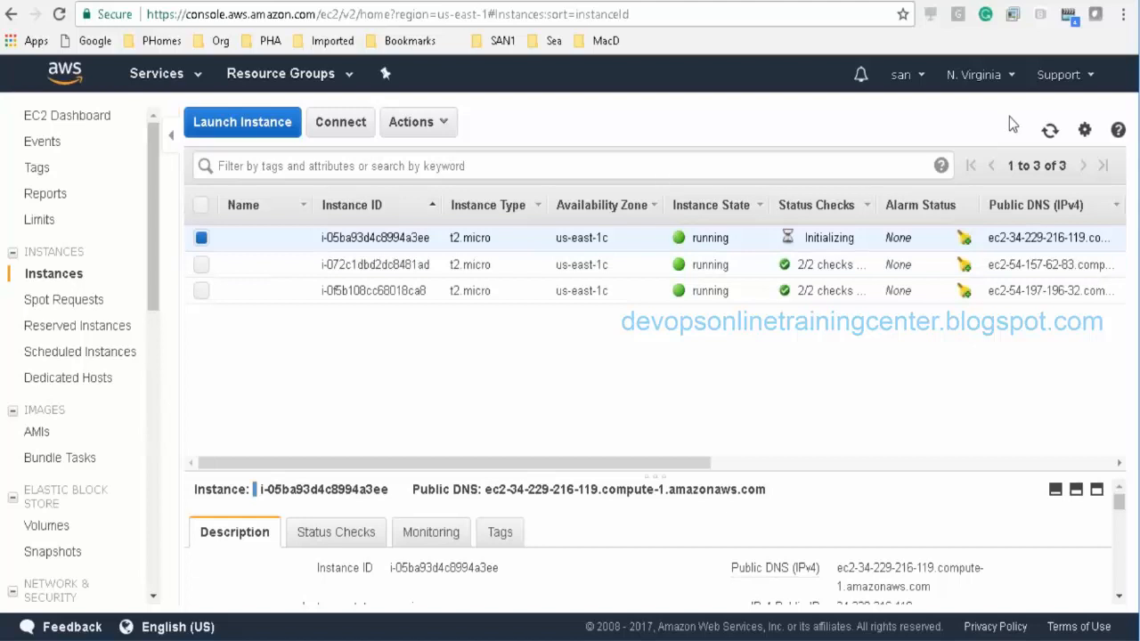
Step: Refresh the EC2 instances list in the AWS console to check the new instance's status
left_click(1050, 133)
left_click(1051, 132)
Step: Add the lines "load balancer -->" and "auto scaling -->" below 0.08 in the Class1-Demo Notepad notes
mouse_move(249, 634)
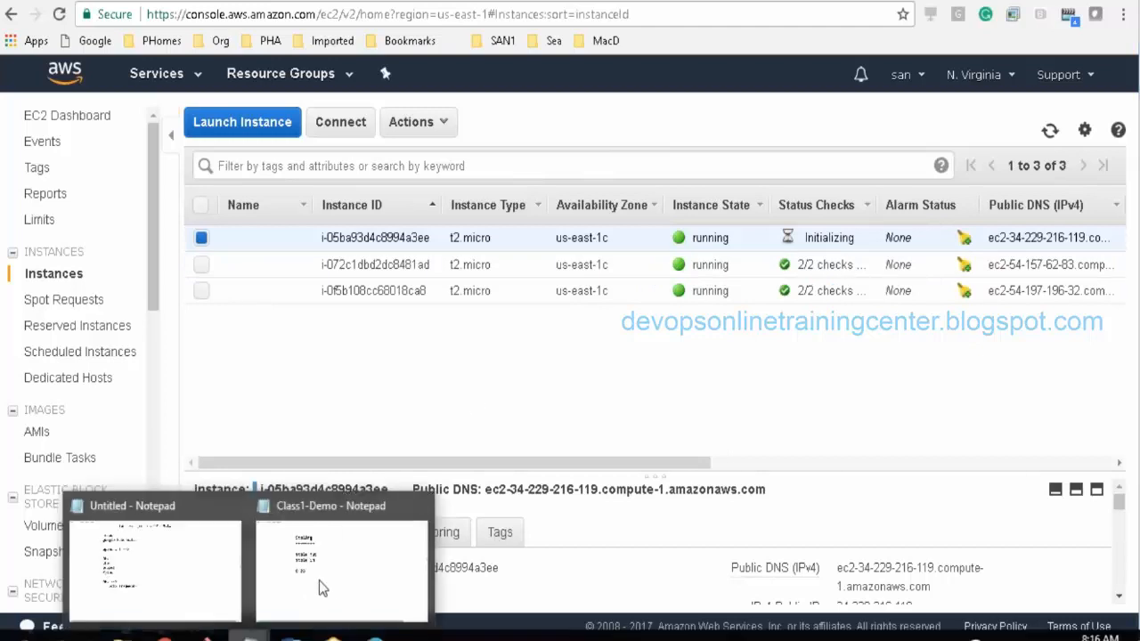
left_click(319, 581)
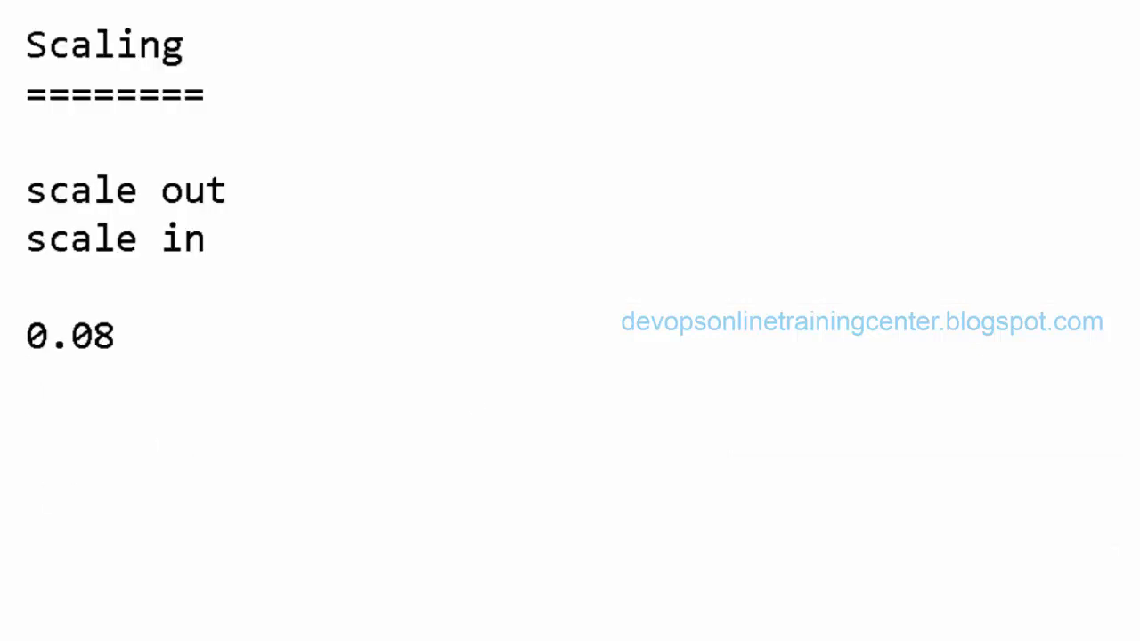
type("load bal")
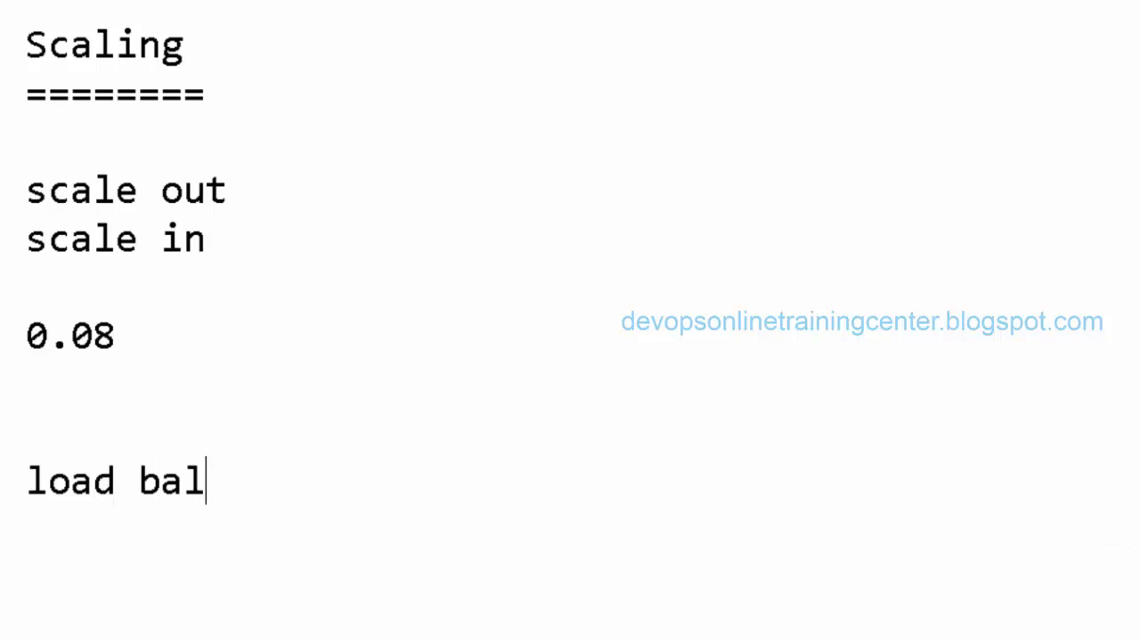
type("ancer")
key("Return")
type("au")
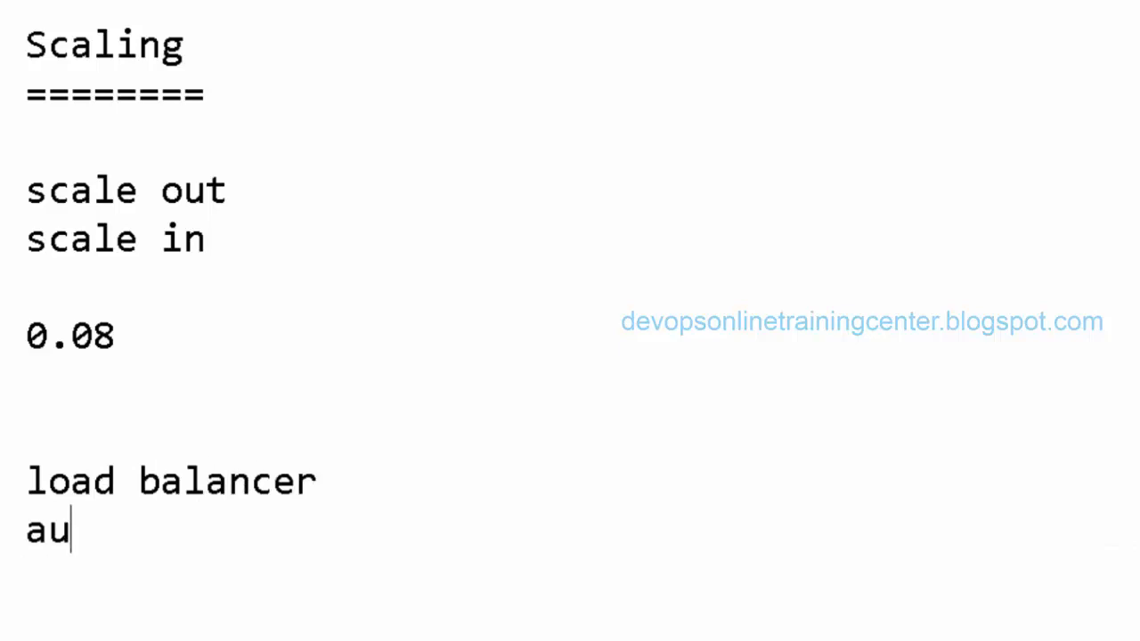
type("to scaling")
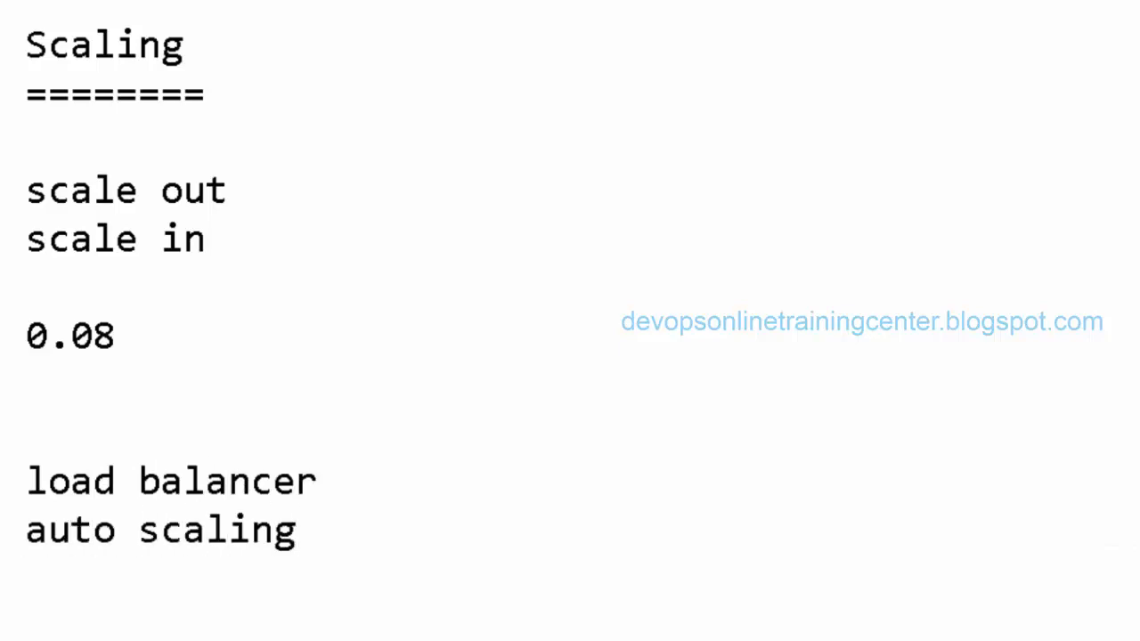
left_click(376, 488)
type("-->")
left_click(395, 526)
type("-->")
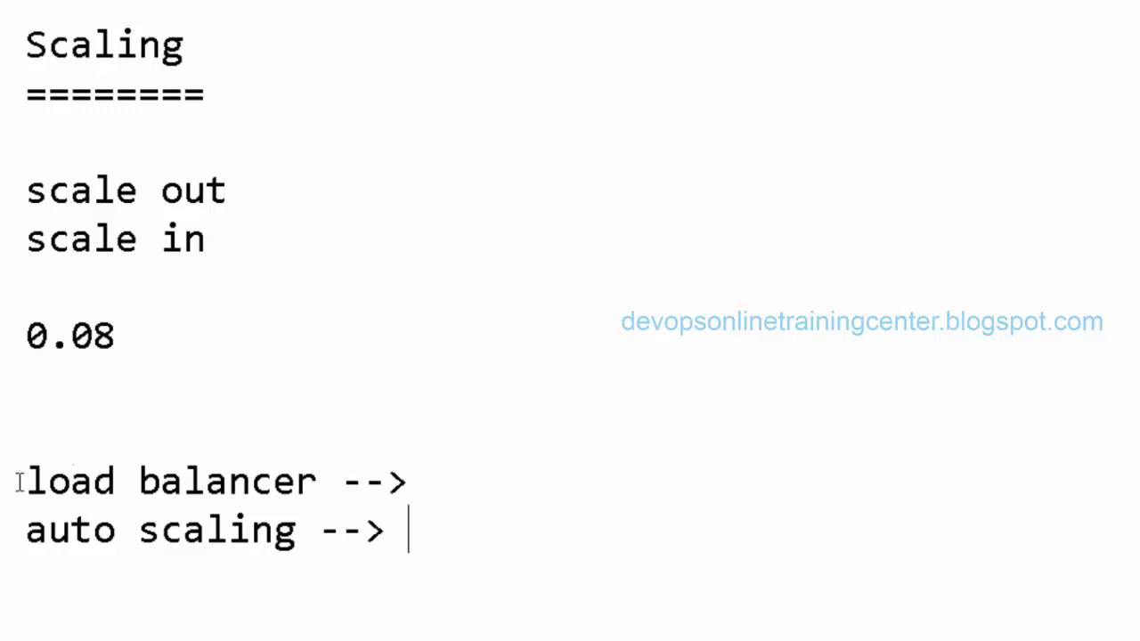
left_click_drag(22, 481, 366, 481)
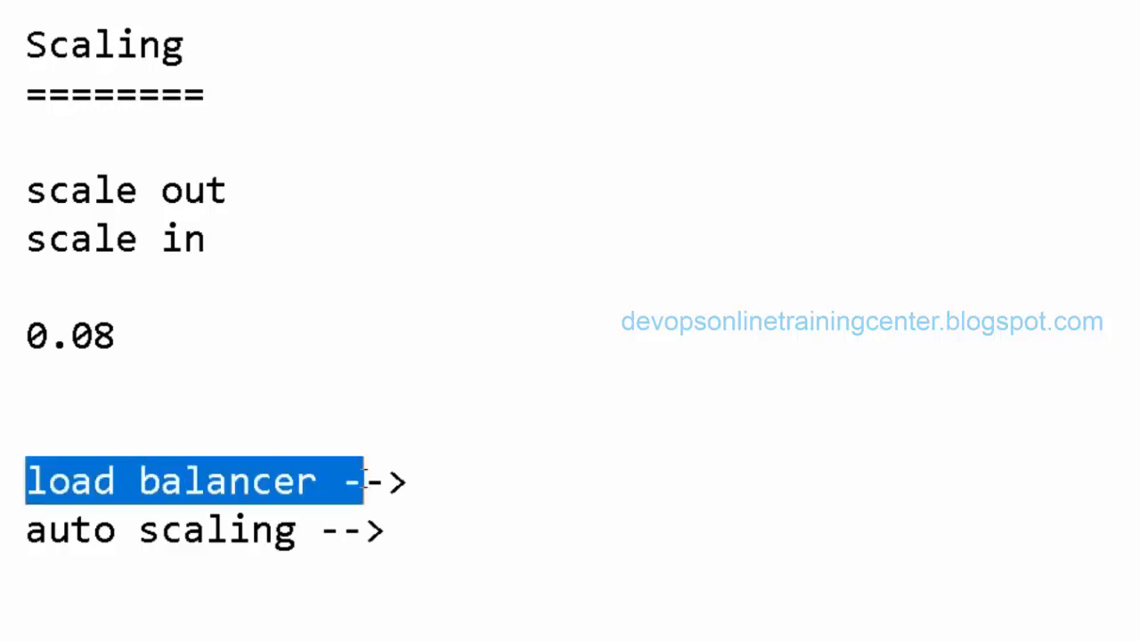
left_click(365, 481)
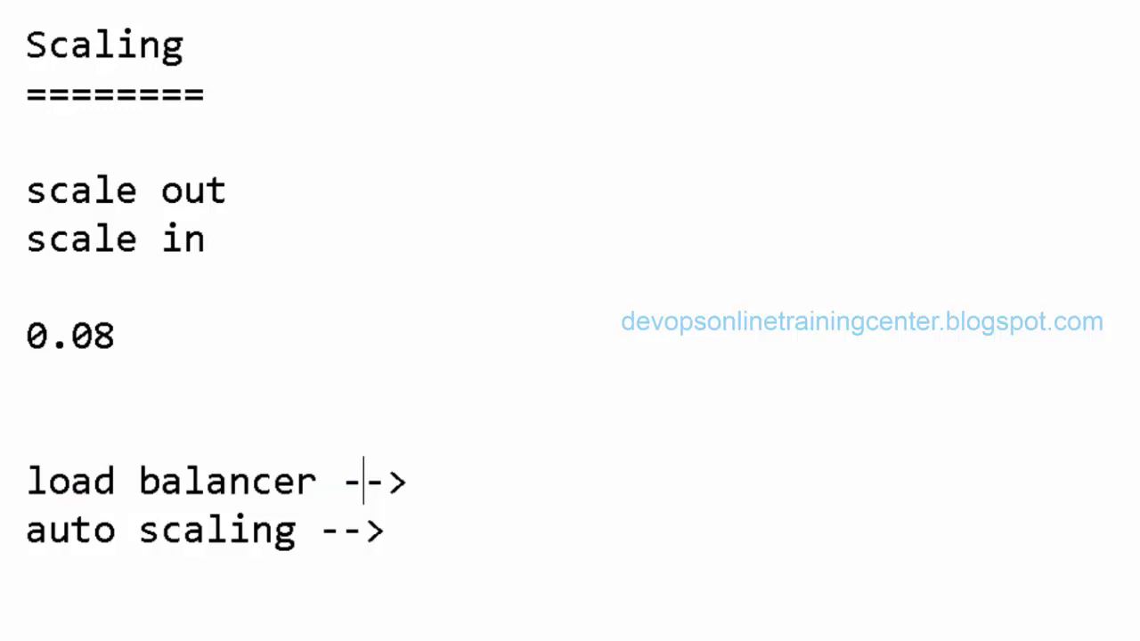
left_click_drag(25, 481, 471, 475)
left_click(475, 476)
left_click_drag(16, 488, 490, 493)
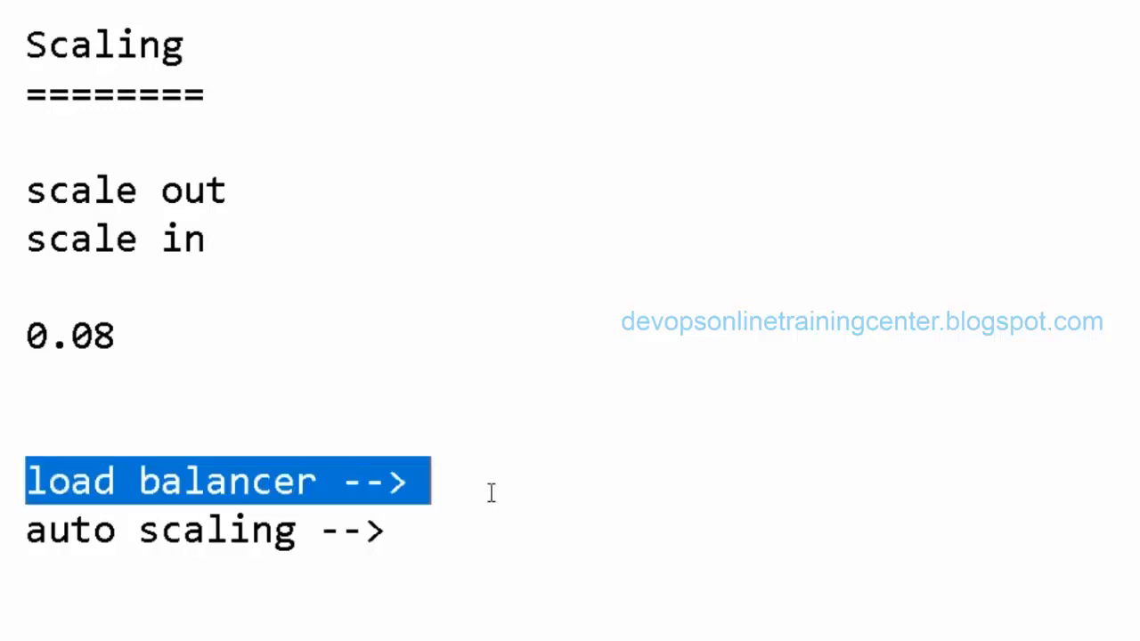
left_click_drag(24, 536, 456, 550)
left_click(456, 549)
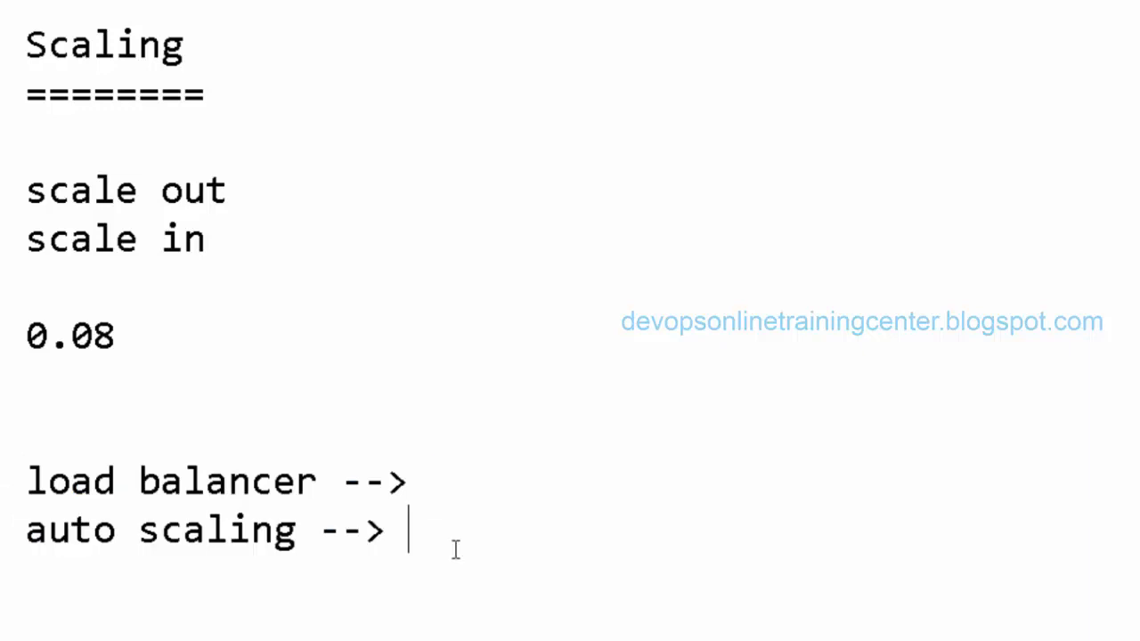
type("1")
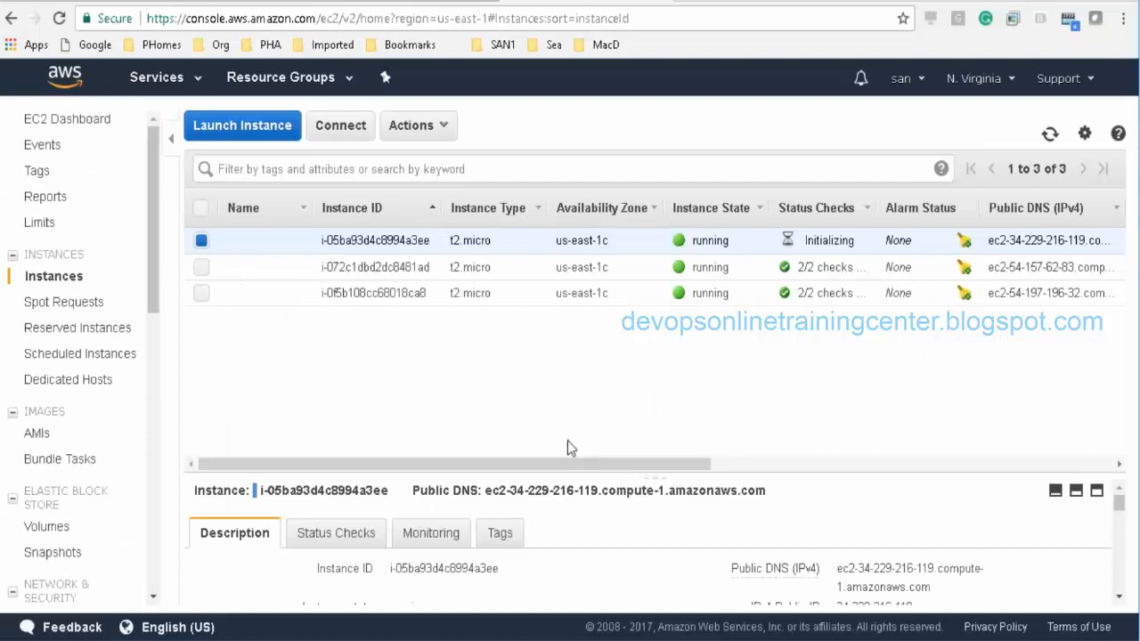
Step: Refresh the EC2 instances list in the AWS console, and examine the status of the instances registered with Loadbalancer1
left_click(1050, 135)
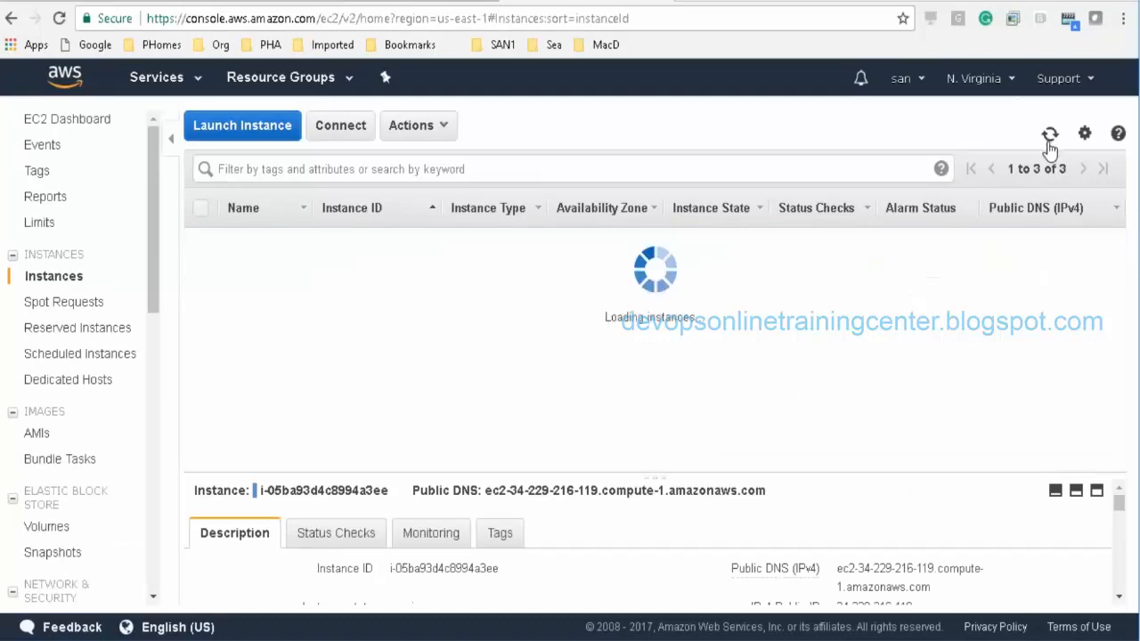
left_click(1050, 141)
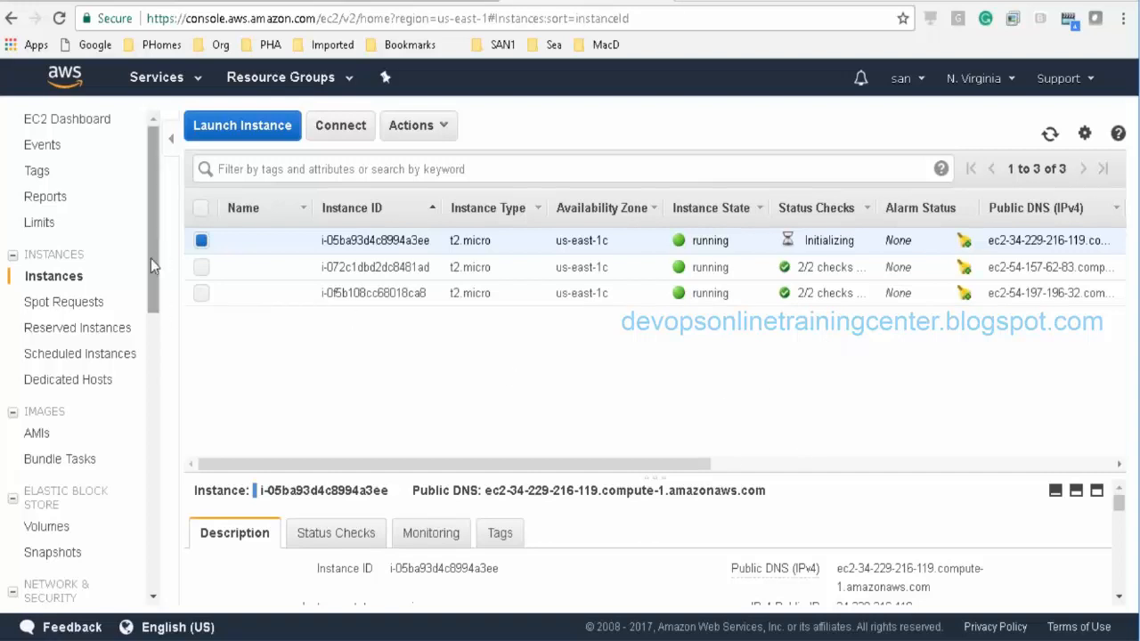
left_click_drag(150, 262, 153, 417)
left_click(102, 401)
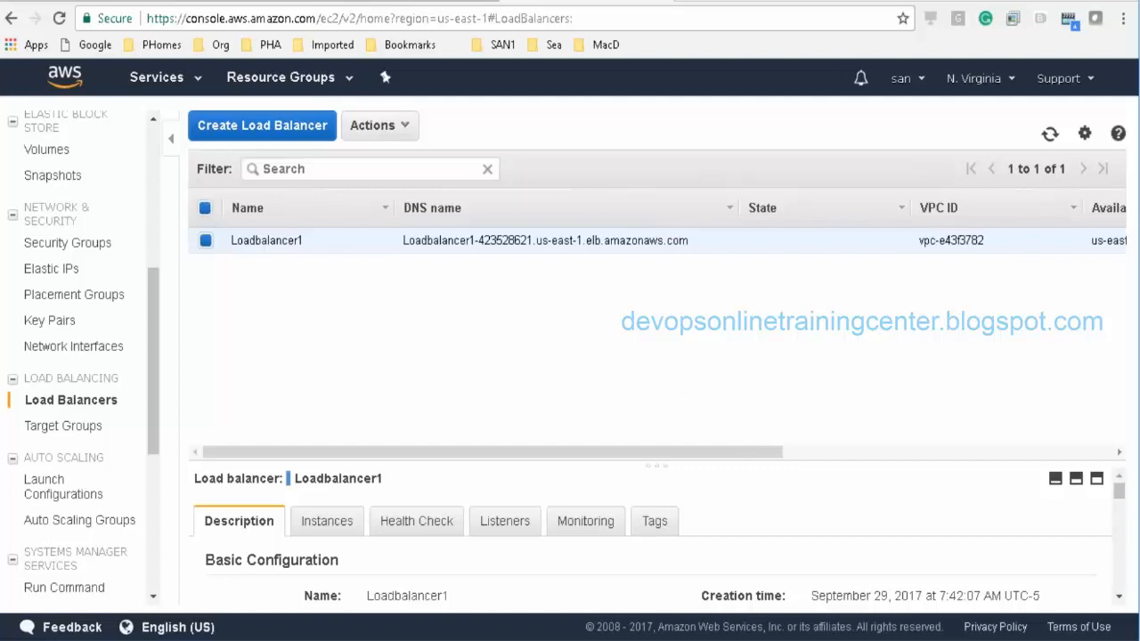
key("alt+Tab")
scroll(951, 349, "down", 3)
key("alt+Tab")
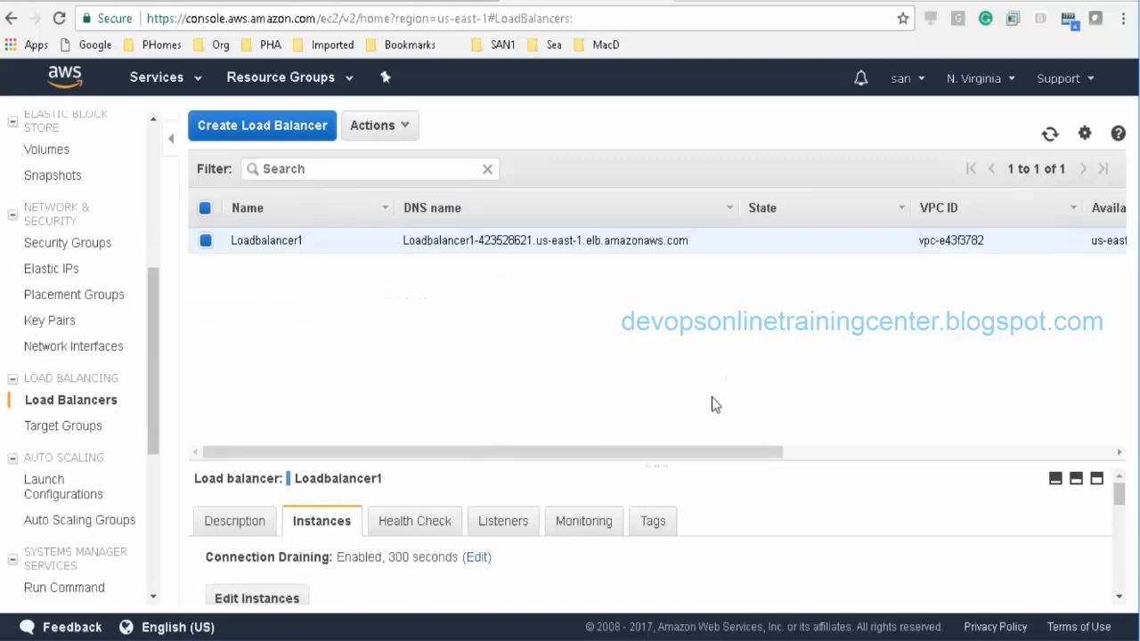
left_click_drag(1120, 503, 1122, 534)
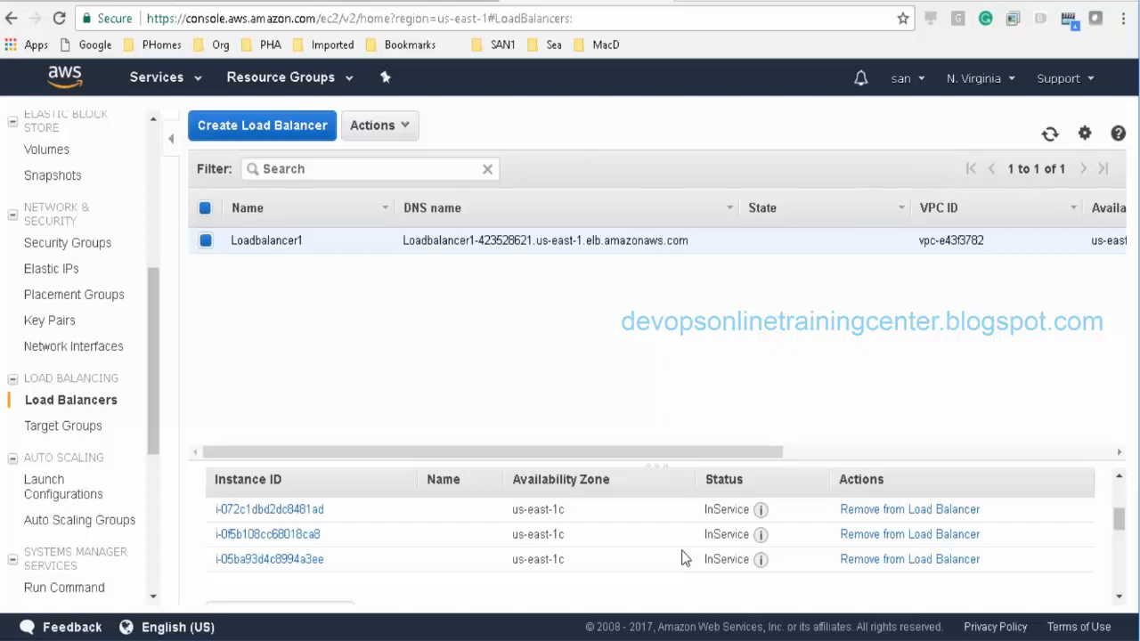
Step: Open the EC2 instances list, select the initializing instance i-05ba93d4c8994a3ee, and copy its IPv4 public IP
mouse_move(760, 509)
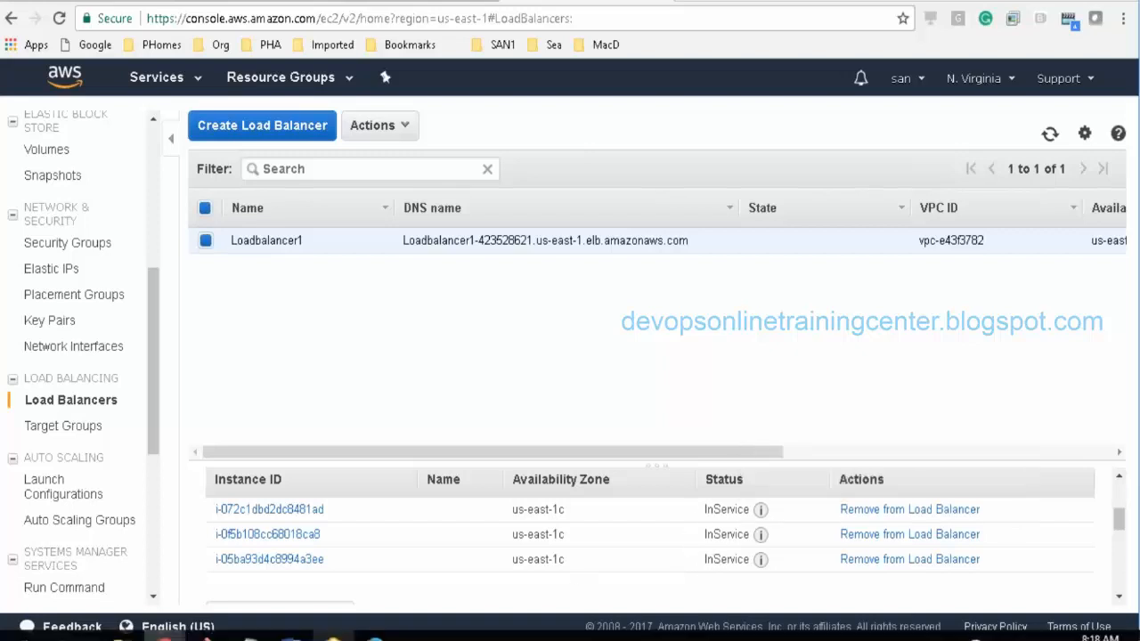
mouse_move(205, 636)
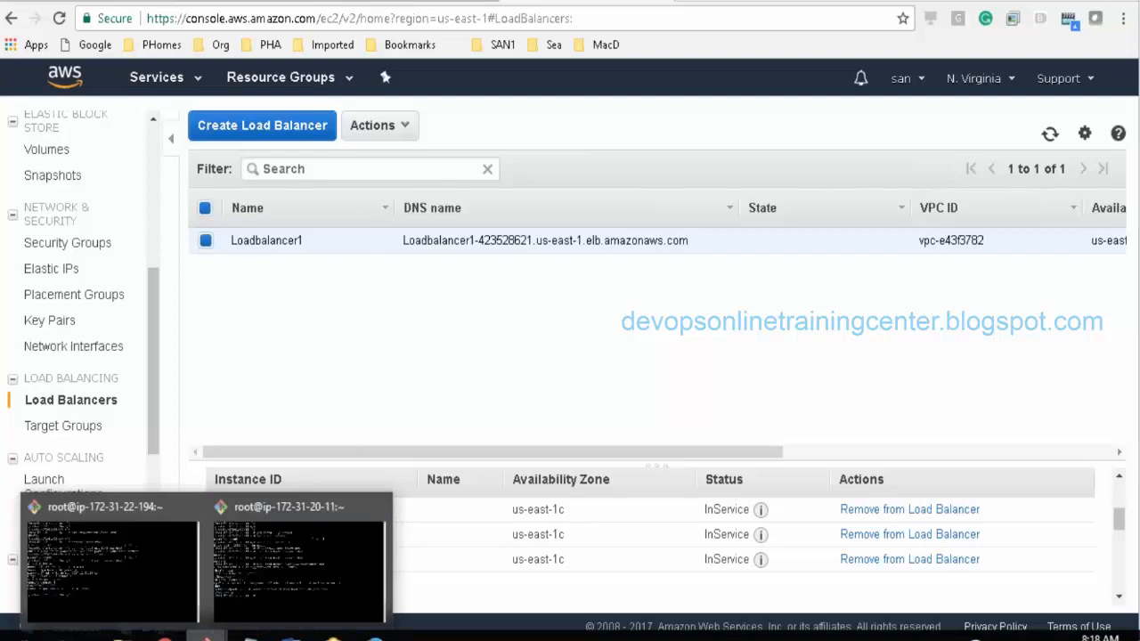
left_click_drag(157, 333, 145, 219)
left_click(53, 165)
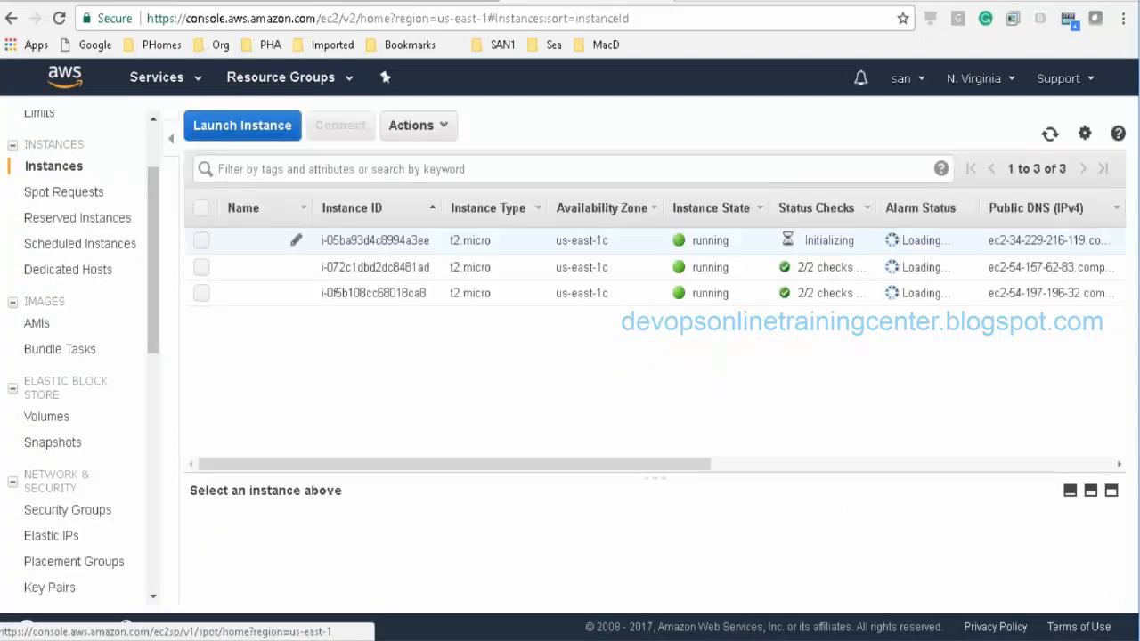
left_click(202, 241)
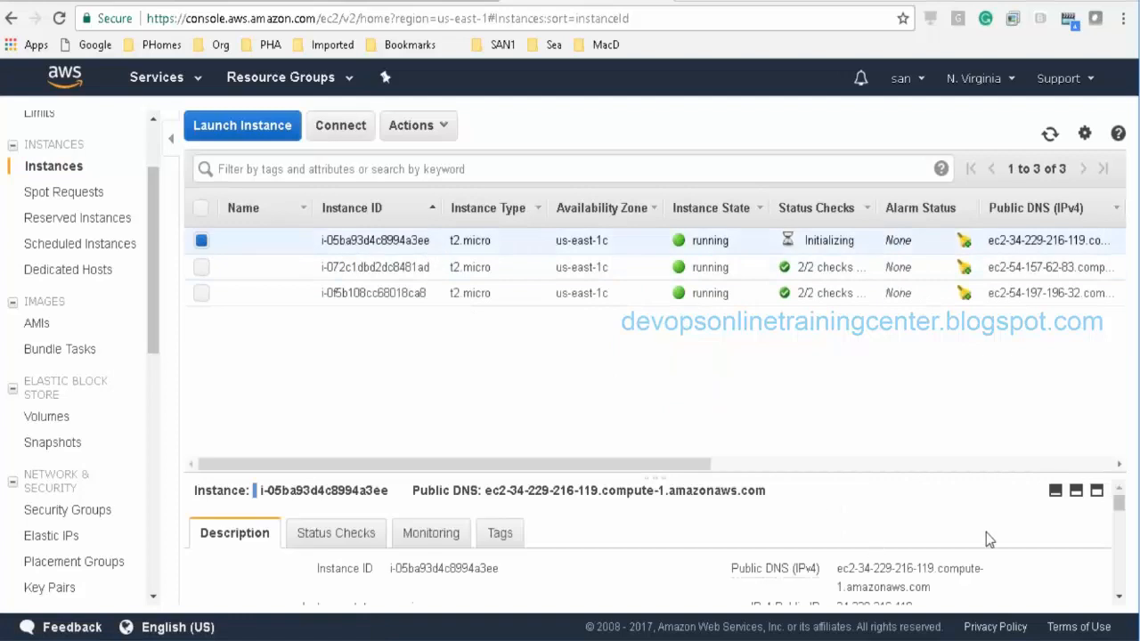
scroll(1118, 504, "down", 1)
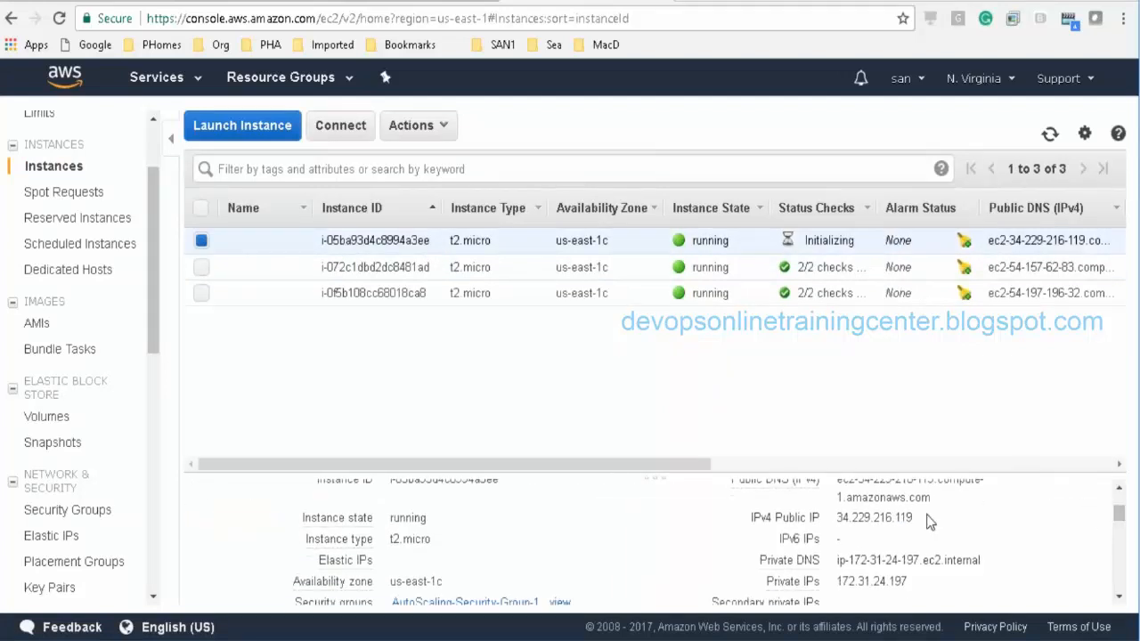
left_click_drag(837, 517, 912, 519)
key("ctrl+c")
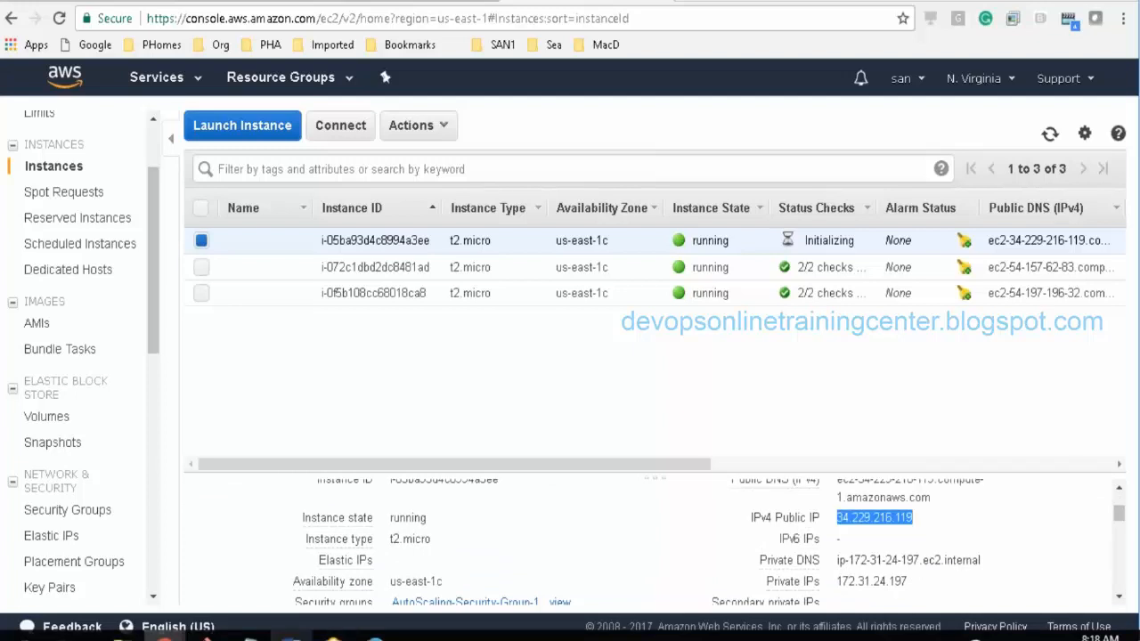
Step: Switch to the Class1-Demo notes in Notepad and add "34.229.216.119 --> server 3" below the auto scaling line
mouse_move(289, 636)
left_click(330, 585)
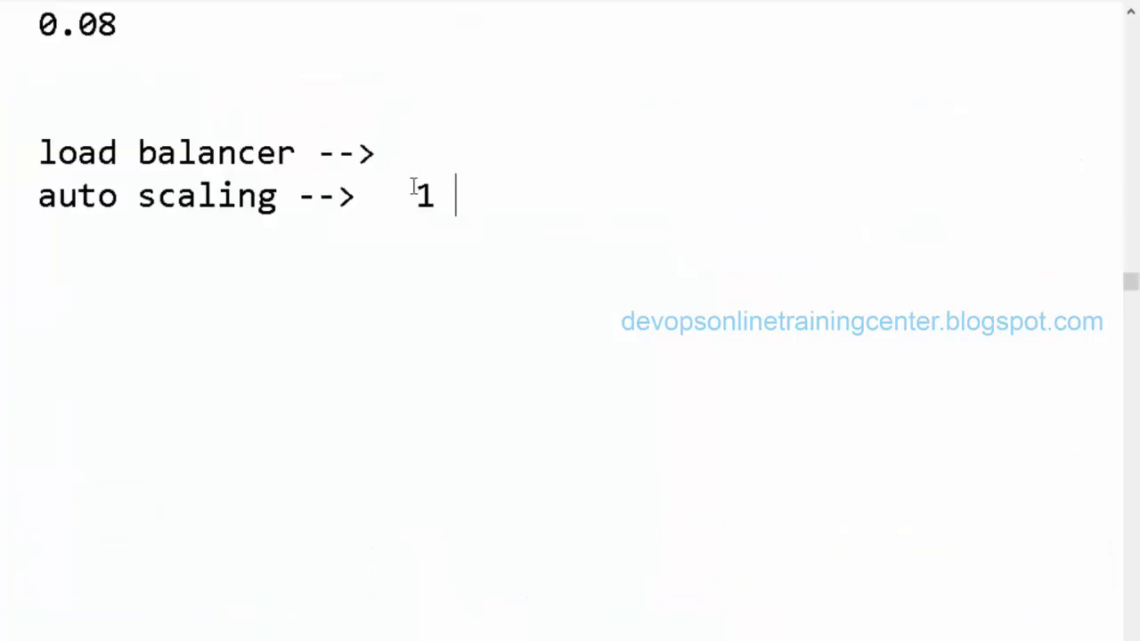
left_click(462, 175)
key("Return")
key("Return")
key("Return")
key("ctrl+v")
type("--> serv")
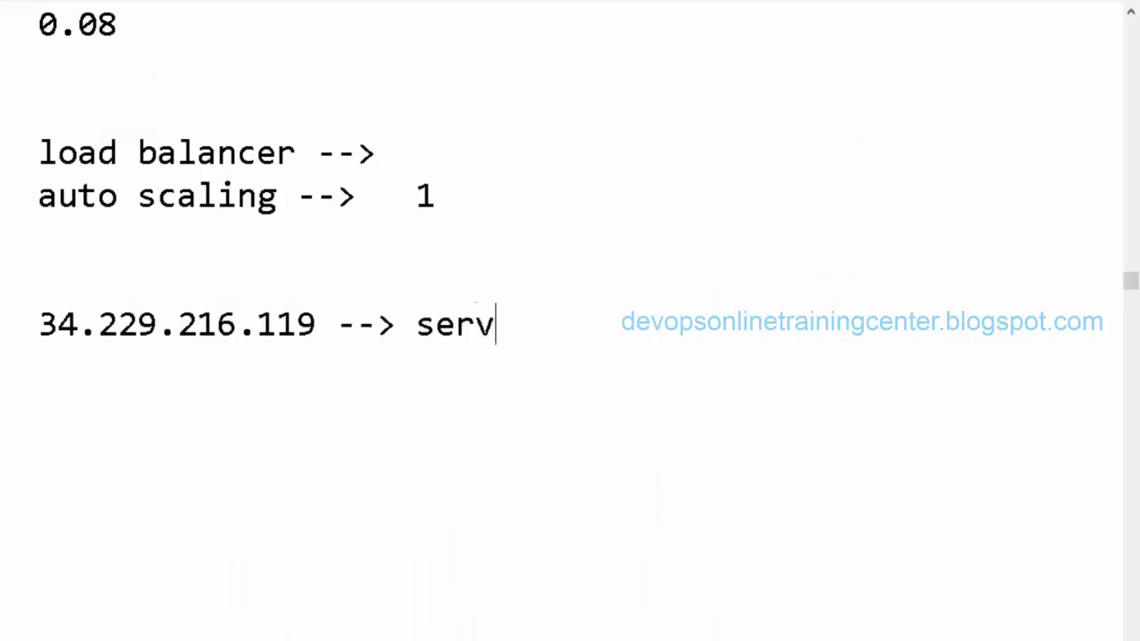
type("er 3")
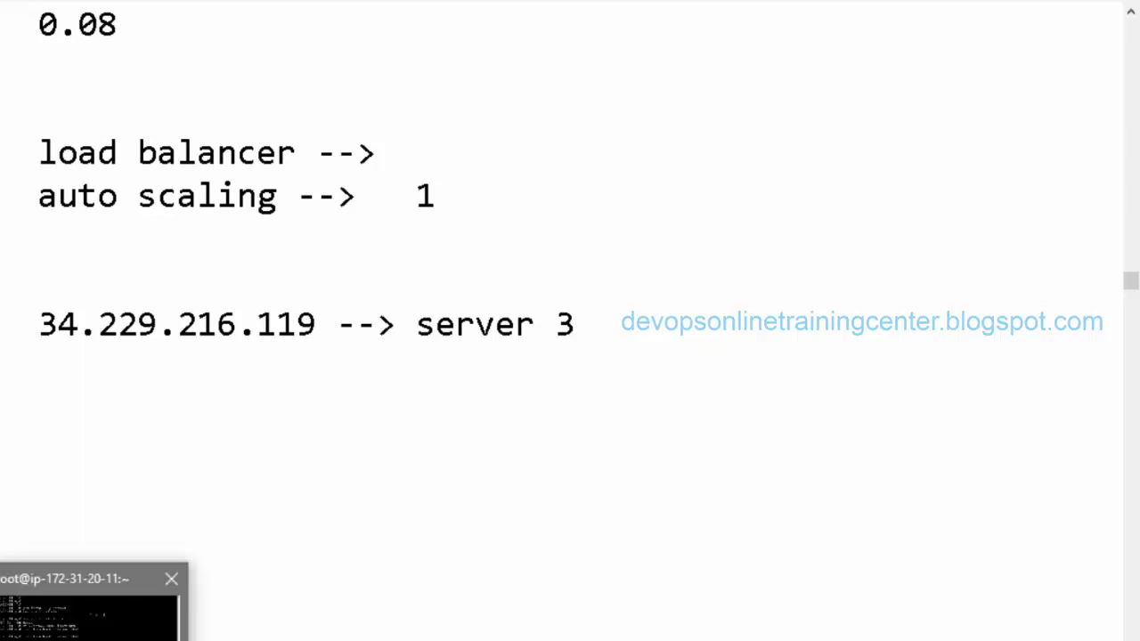
Step: Switch to the Git Bash terminal, open a new session window, and change to the Downloads directory under home
left_click(93, 614)
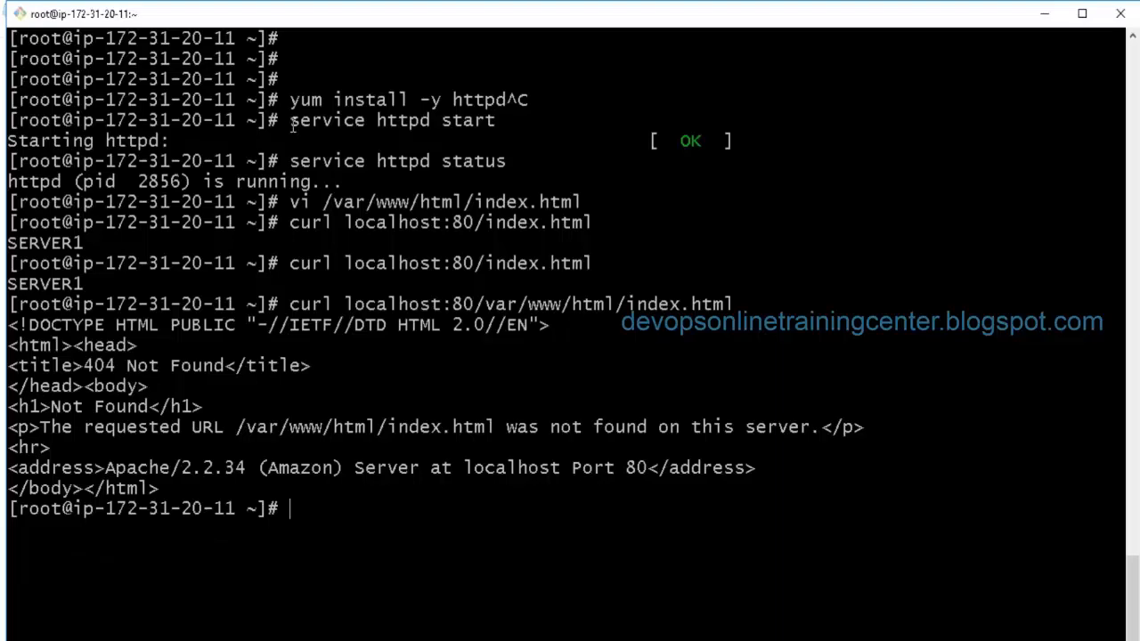
right_click(321, 20)
left_click(374, 167)
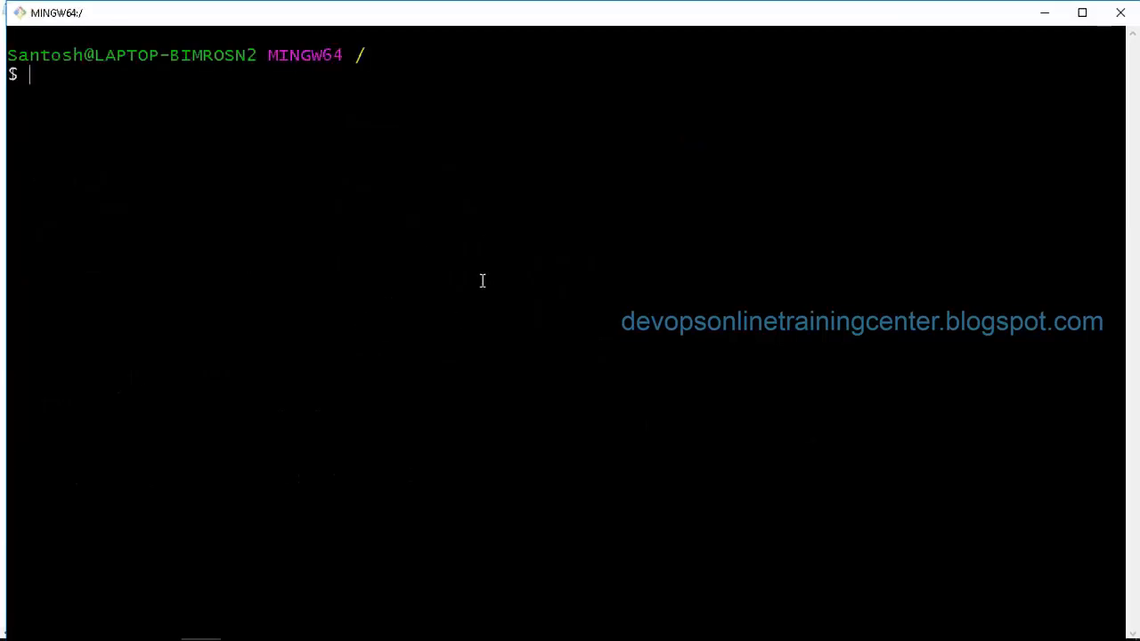
type("cd Dow")
key("BackSpace")
key("BackSpace")
key("BackSpace")
key("Return")
type("cd Dow")
key("Tab")
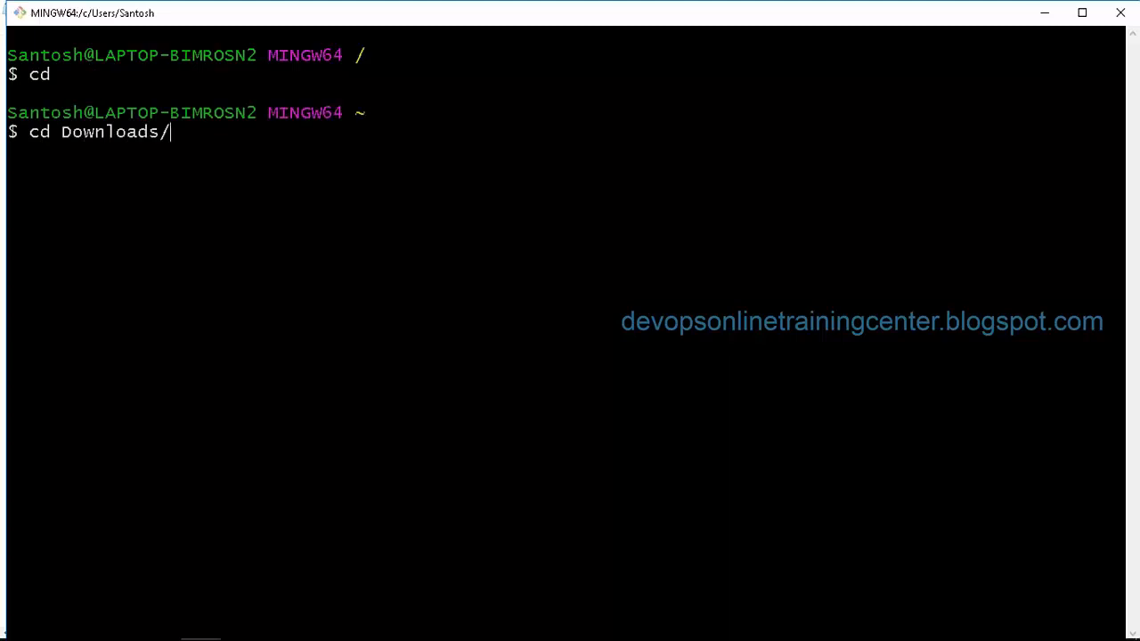
key("Return")
Step: Try to connect over SSH to 34.229.216.119 as ec2-user with Keypair25092017.pem, accepting the host key
type("ssh -i ")
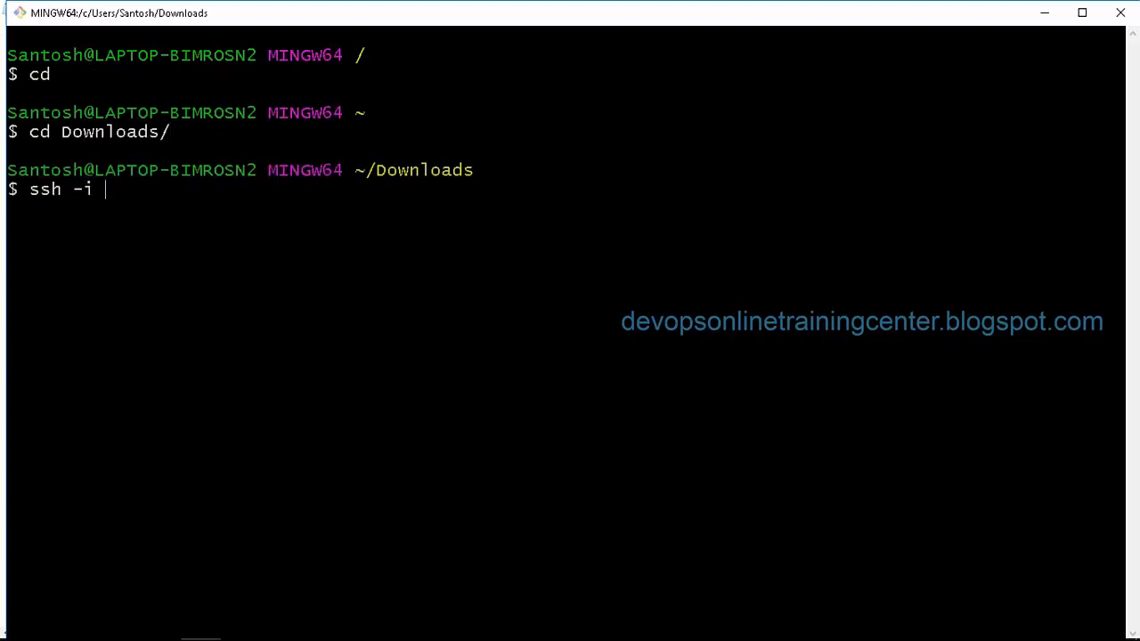
type("Keypair25092017.pem ")
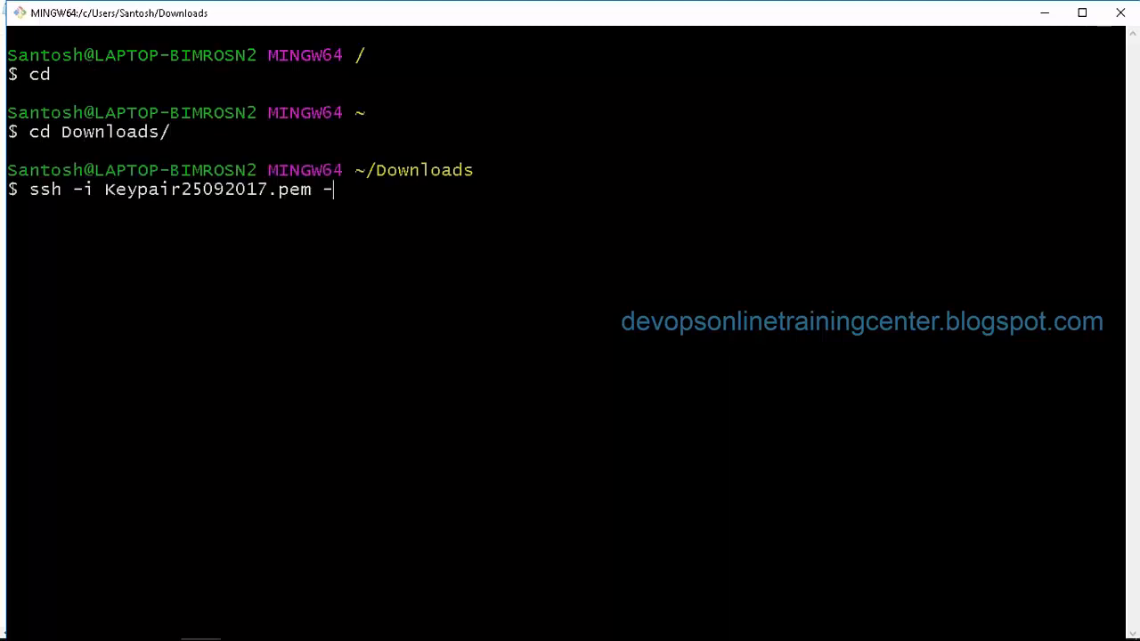
type("-l ec2-user")
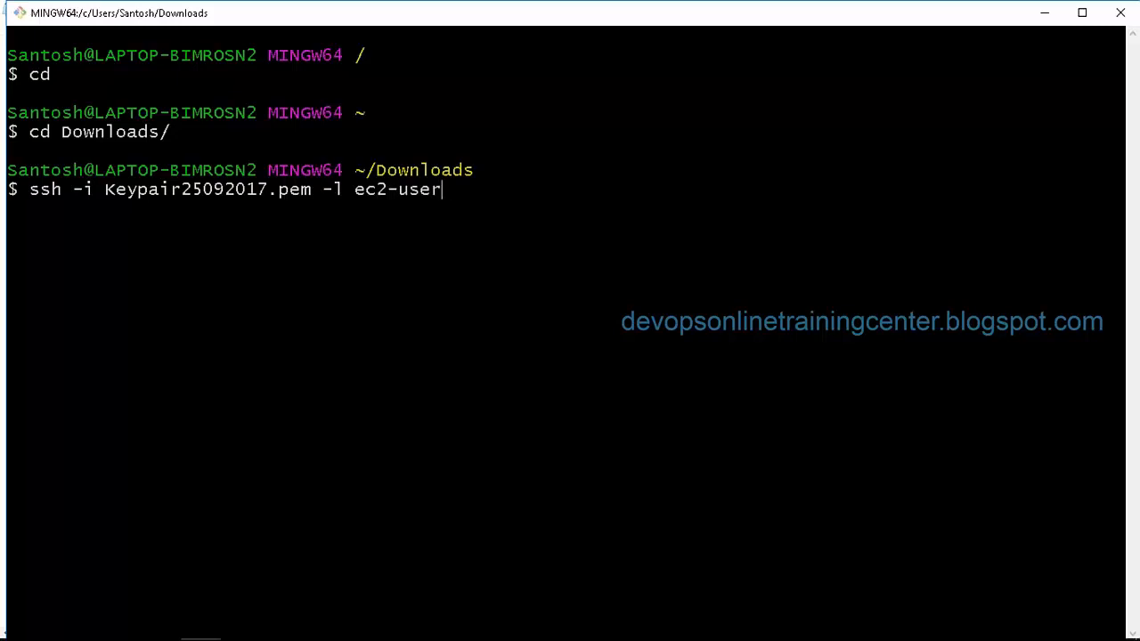
key("shift+Insert")
key("Return")
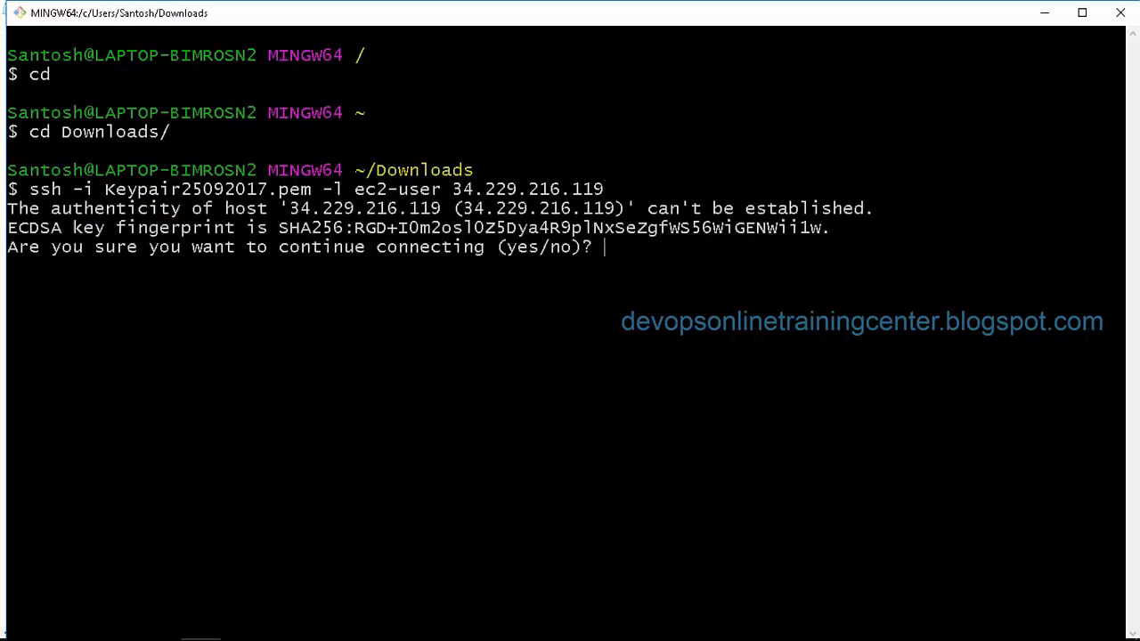
type("u")
key("BackSpace")
type("yes")
key("Return")
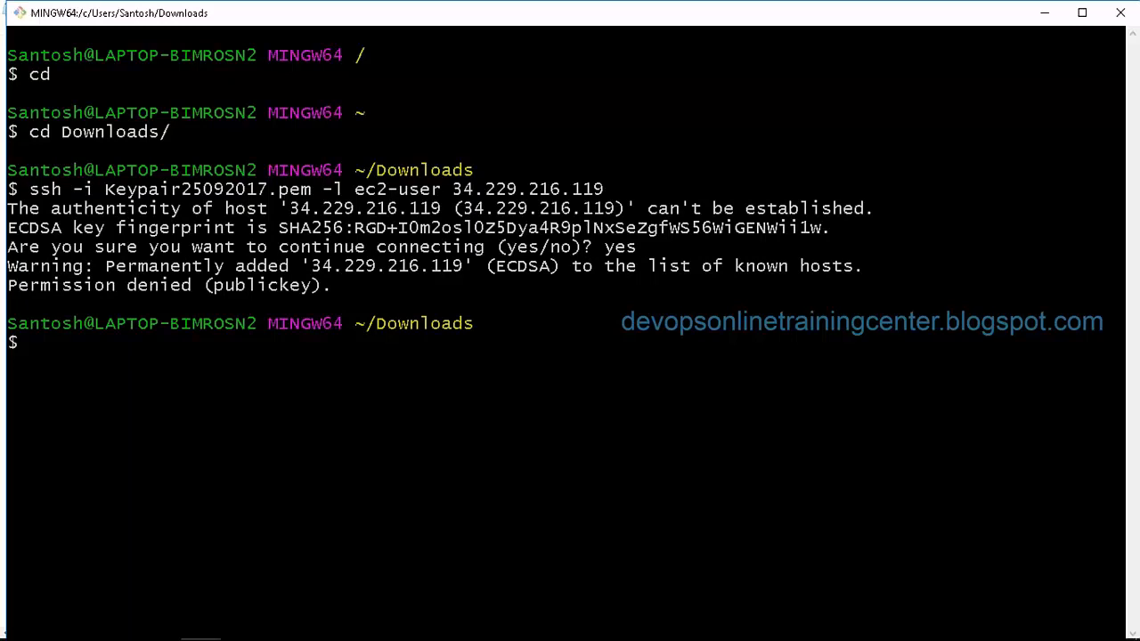
Step: Connect over SSH to 34.229.216.119 as ubuntu with Keypair25092017.pem, and clear the terminal
key("Up")
key("Left")
key("Left")
key("Left")
key("Left")
key("Left")
key("Left")
key("Left")
key("Left")
key("Left")
key("Left")
key("Left")
key("Left")
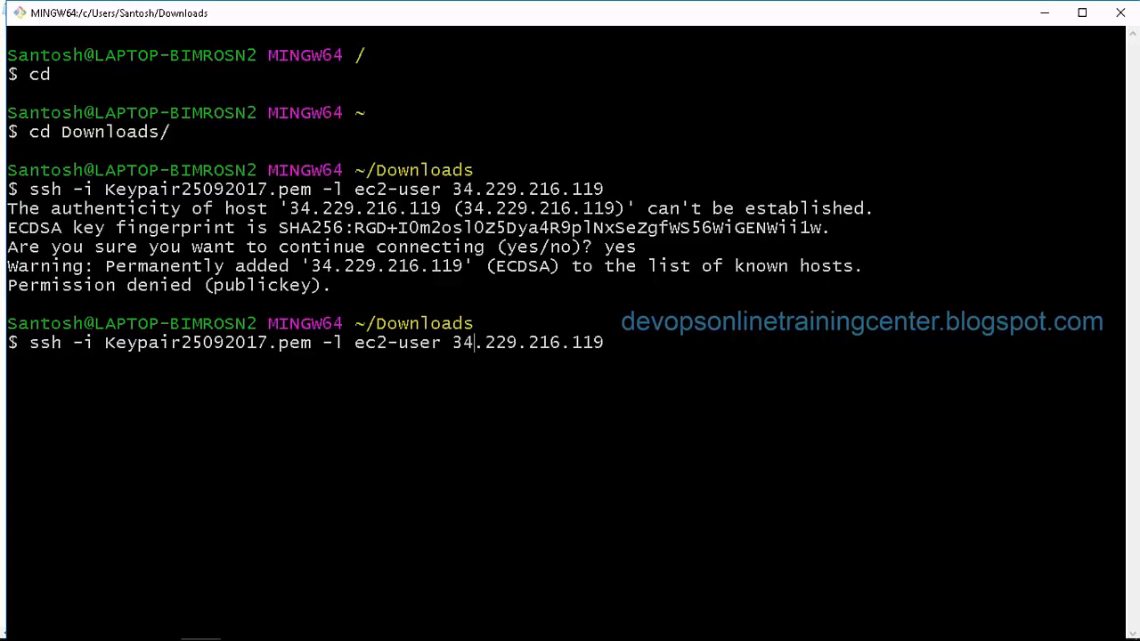
key("BackSpace")
key("BackSpace")
key("BackSpace")
key("BackSpace")
key("BackSpace")
key("BackSpace")
key("BackSpace")
key("BackSpace")
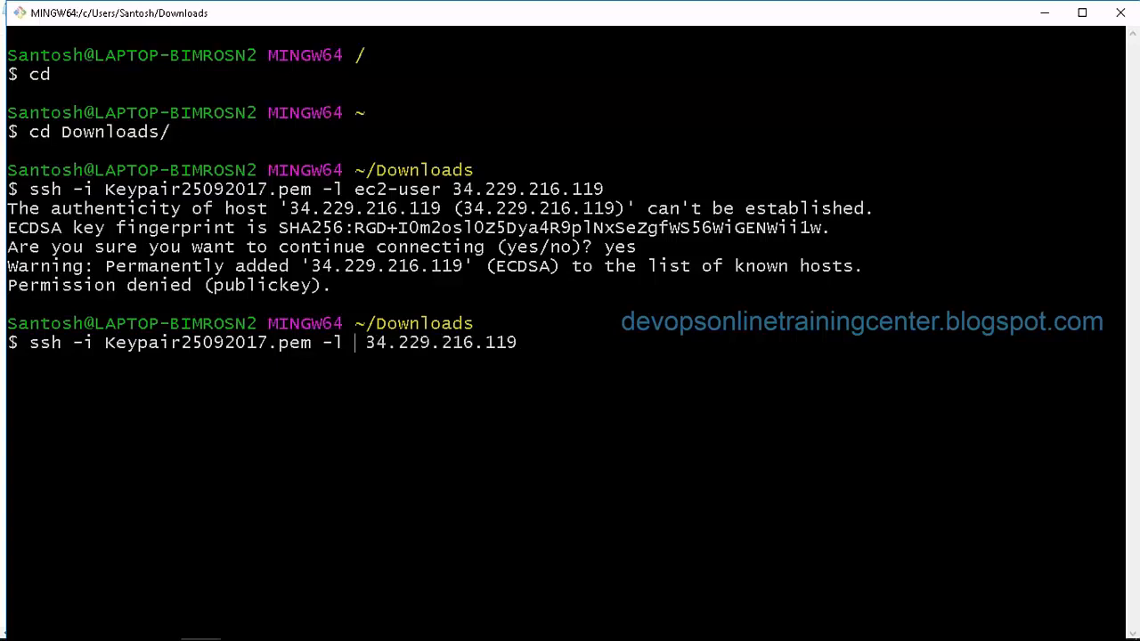
type("ubuntu")
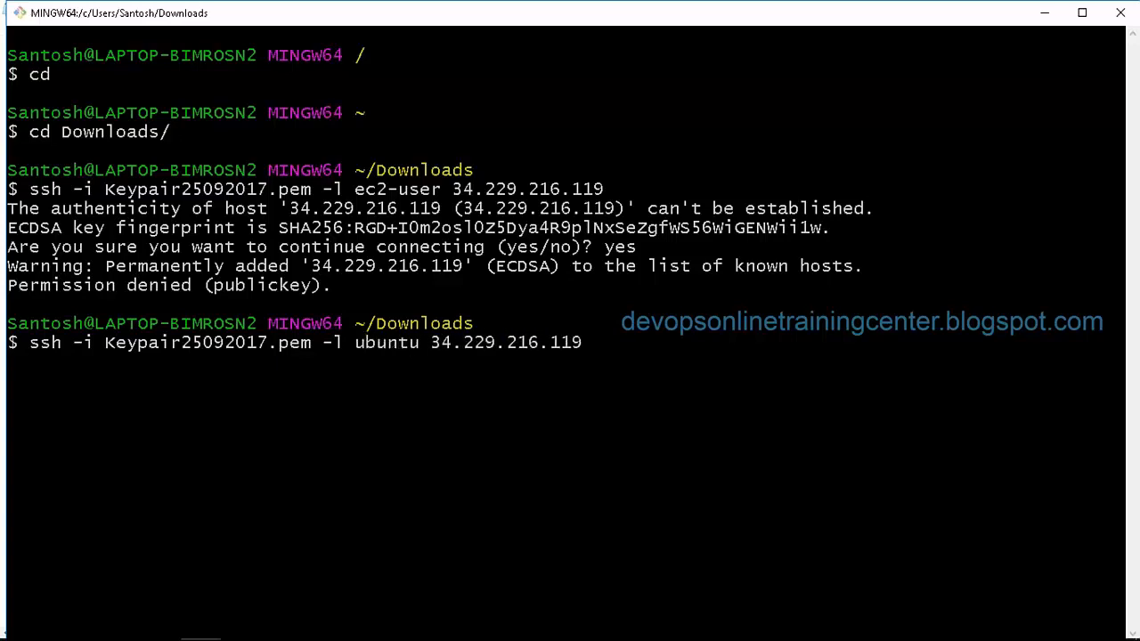
key("Return")
type("clear")
key("Return")
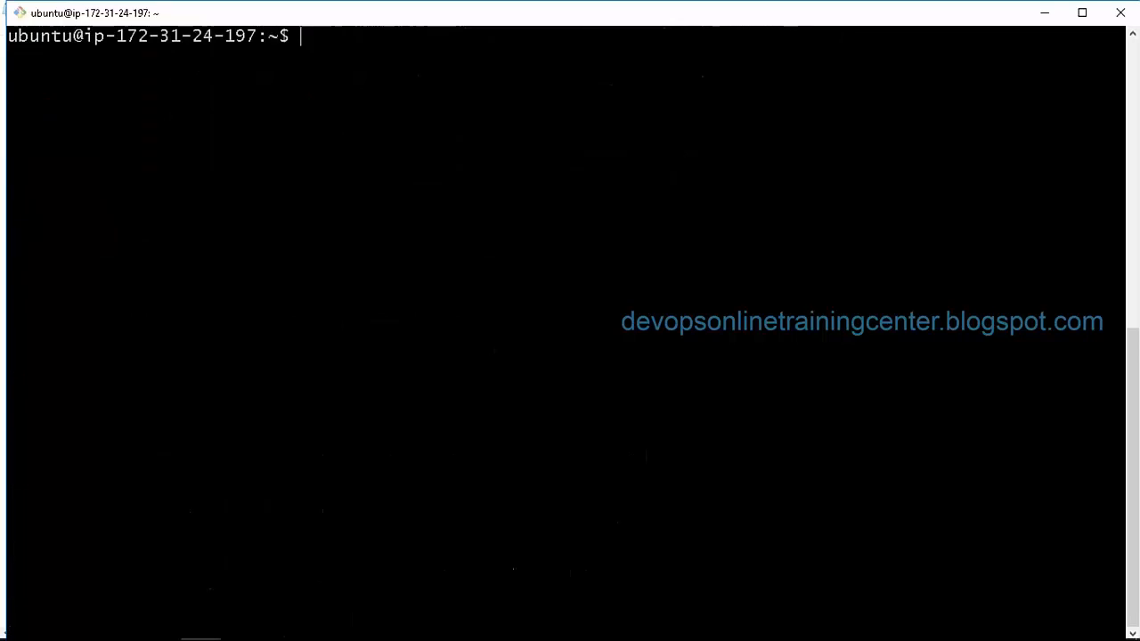
Step: Switch to a root login shell on the instance with "sudo su -"
type("sudo su")
key("Return")
key("Return")
key("Return")
key("Return")
key("Return")
key("Return")
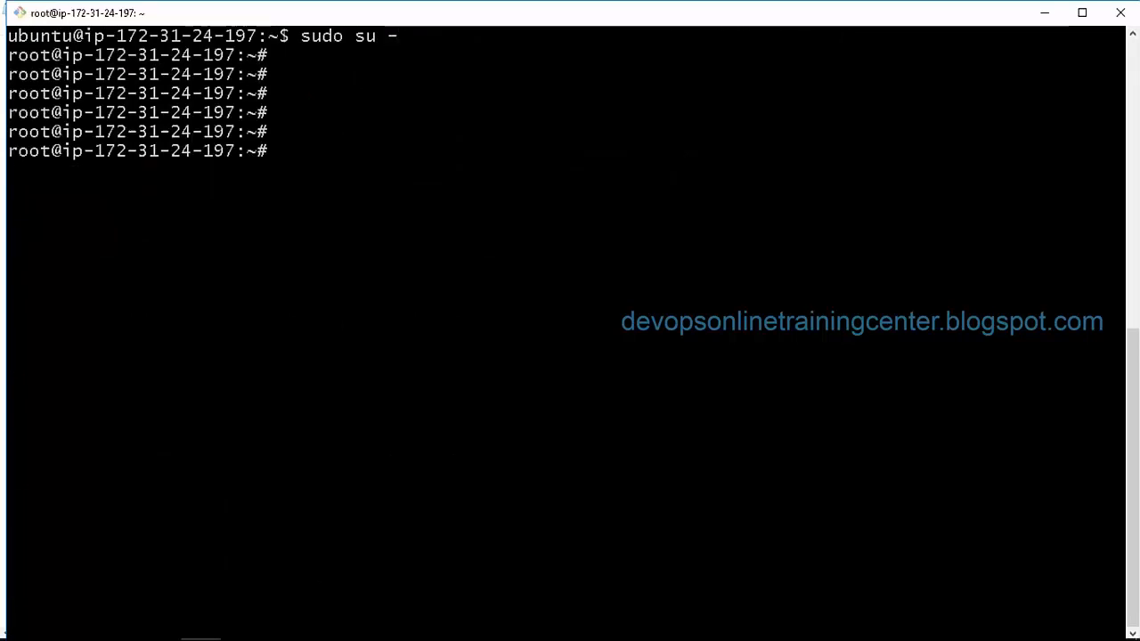
Step: Check the web server's status with "service http status"
type("servi")
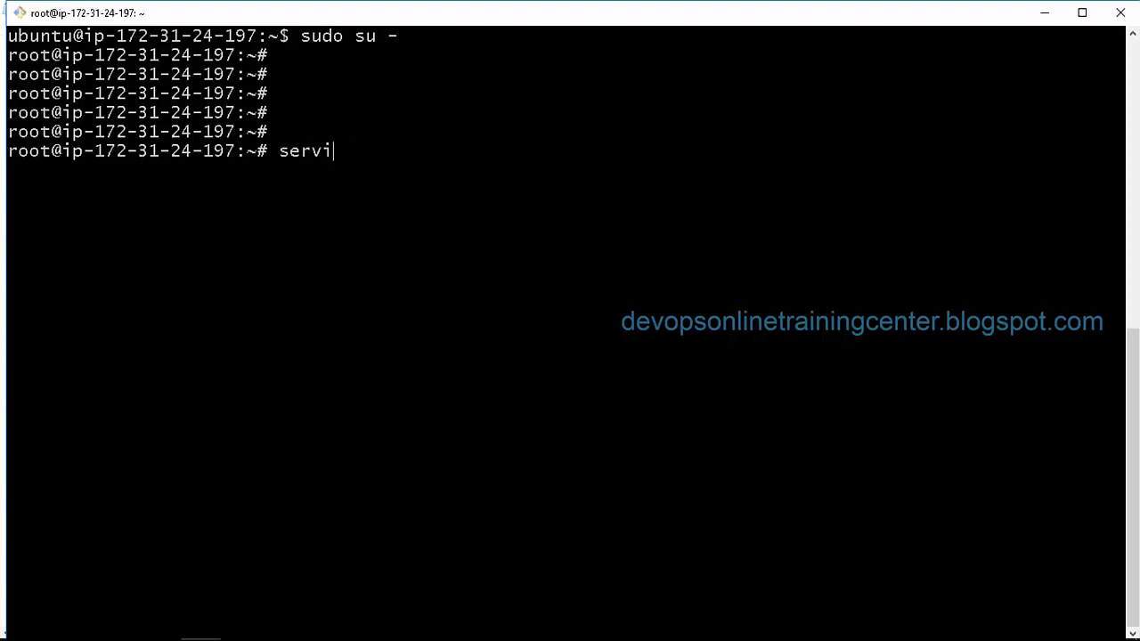
type("ce httpd")
key("BackSpace")
key("BackSpace")
type("status")
key("Return")
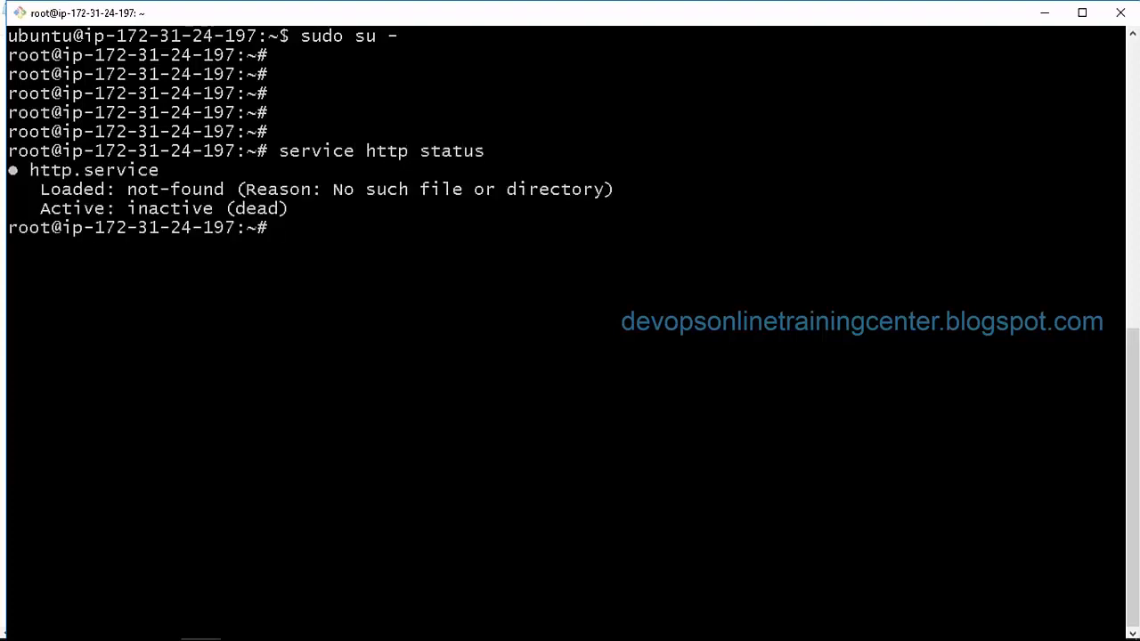
Step: Try to start the web server with "service http start"
key("Up")
key("BackSpace")
key("BackSpace")
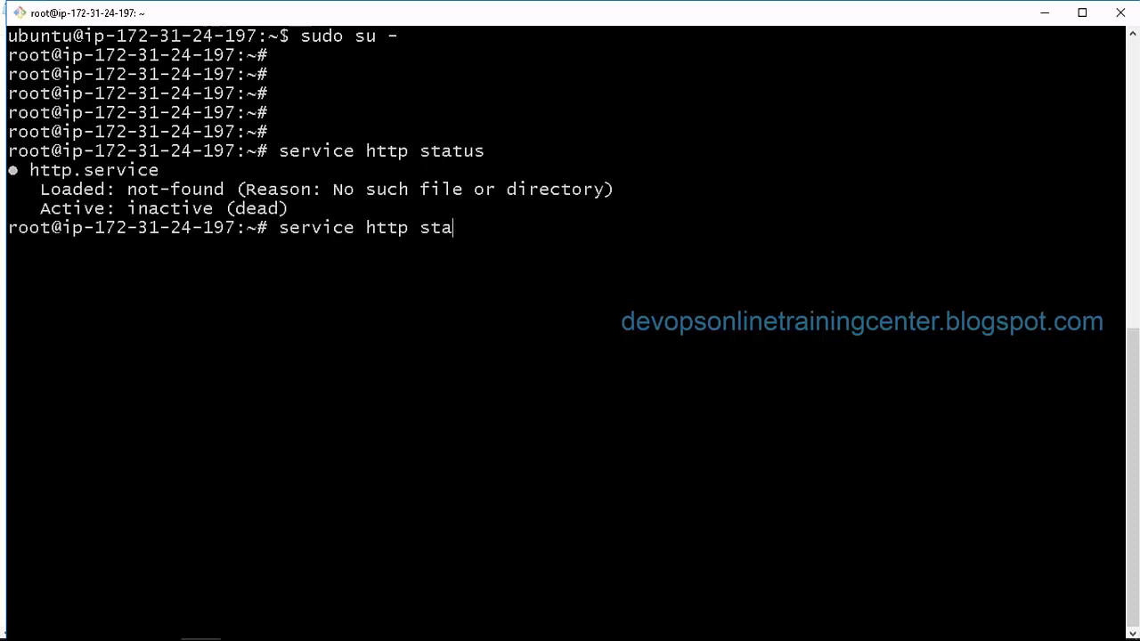
type("rt")
key("Return")
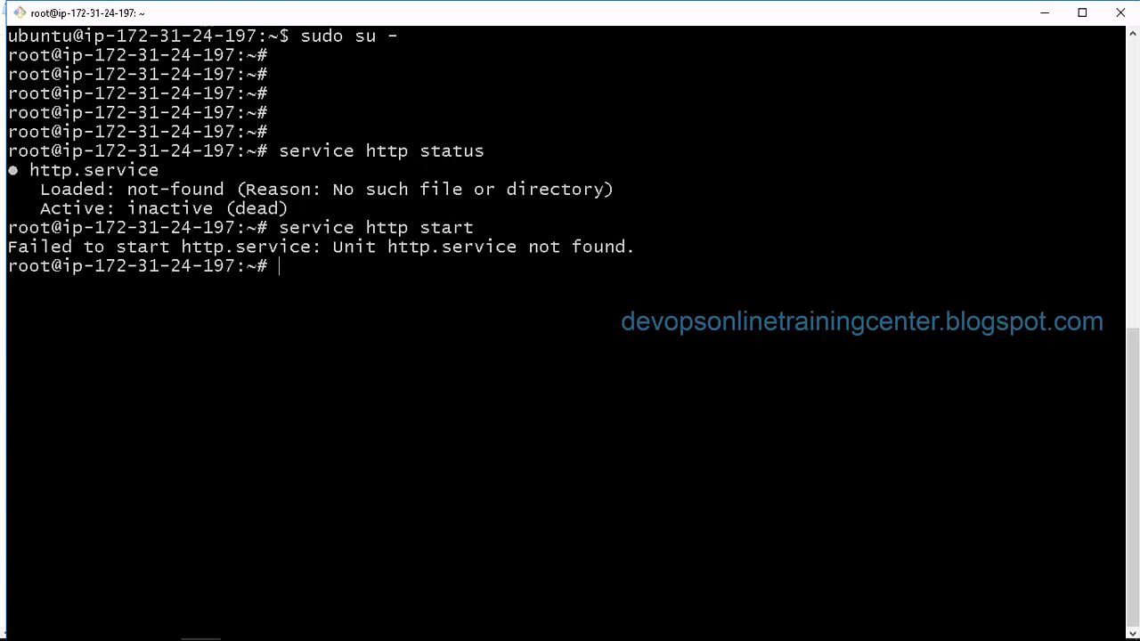
key("Up")
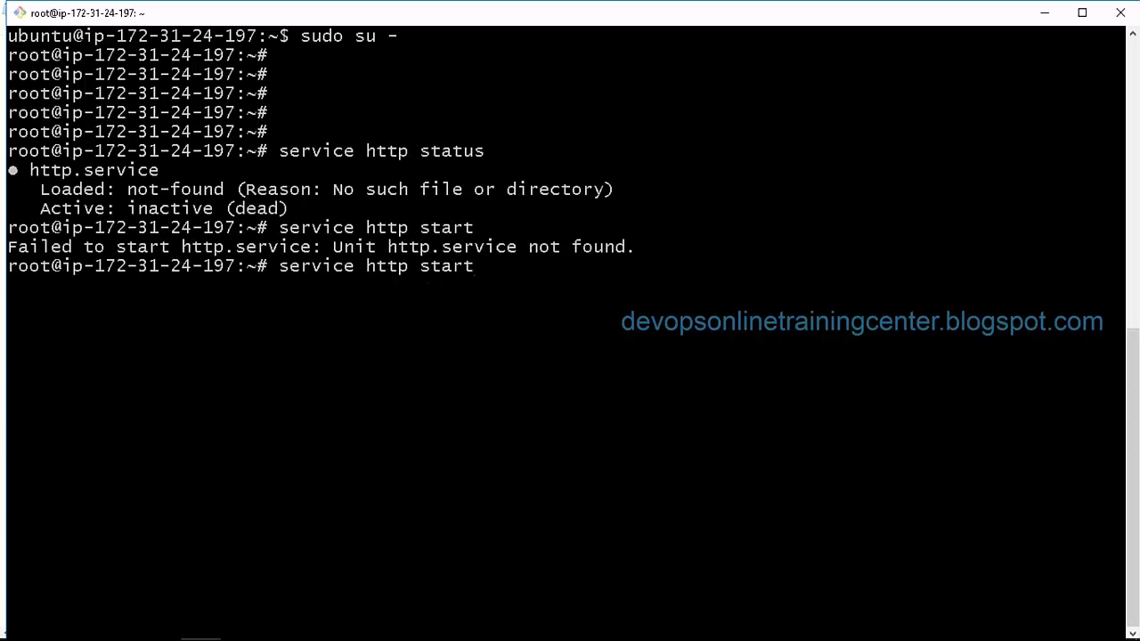
key("Up")
key("Down")
key("Down")
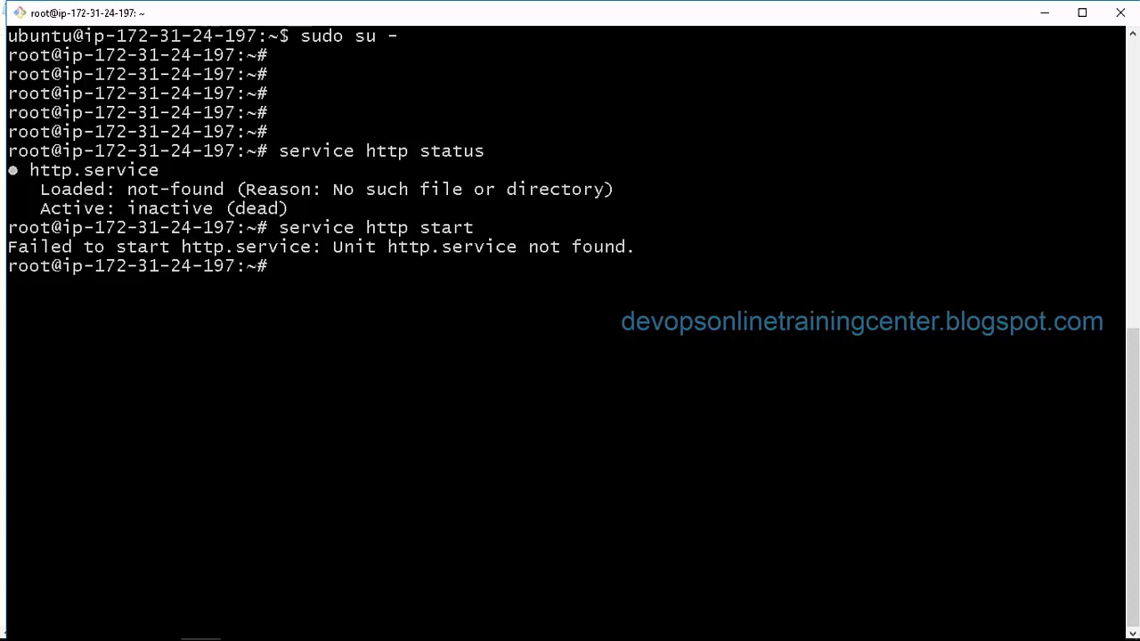
Step: Refresh the instance's package lists with "apt-get update"
type("apt-get i")
key("BackSpace")
type("update")
key("Return")
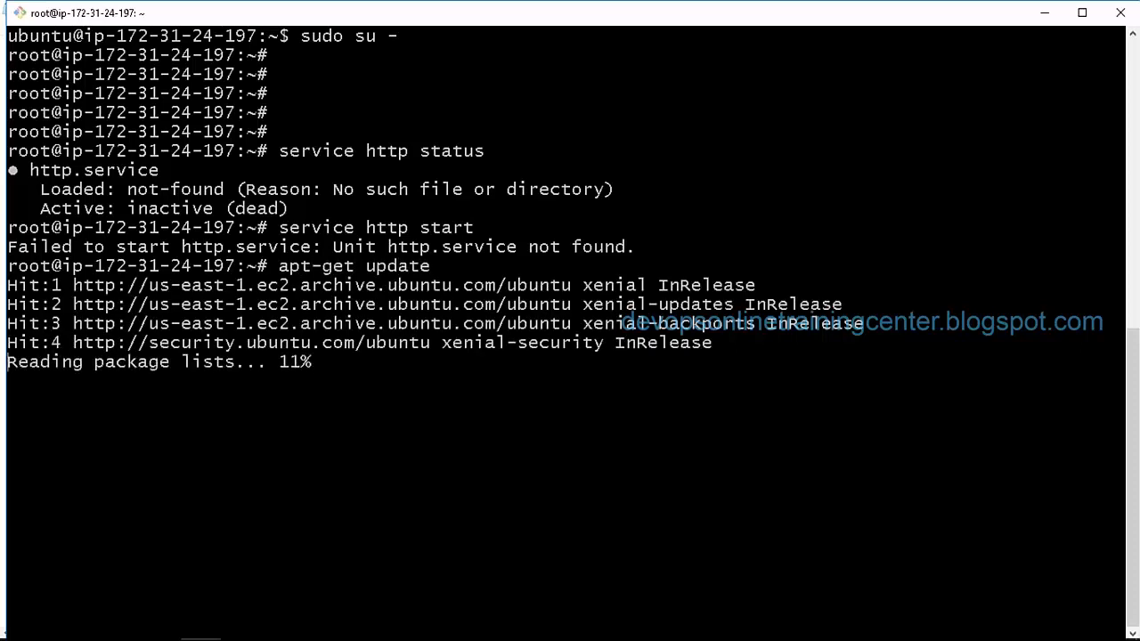
Step: Run "apt-get install apache2" to install the Apache web server on the instance
type("at")
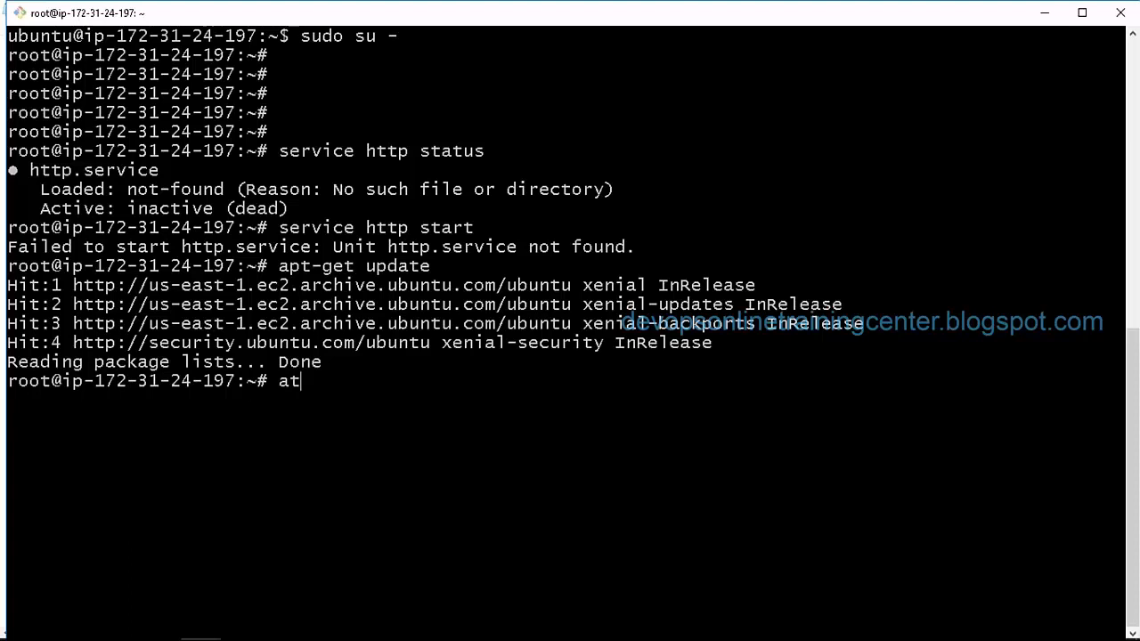
key("BackSpace")
type("pt-get install")
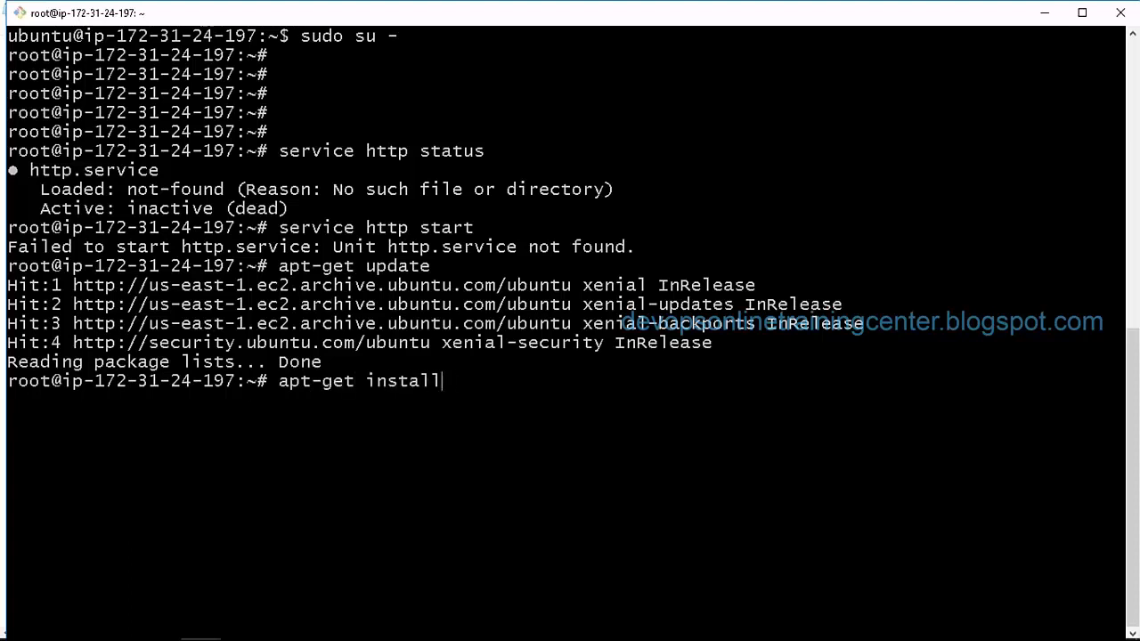
type(" apache2")
key("Return")
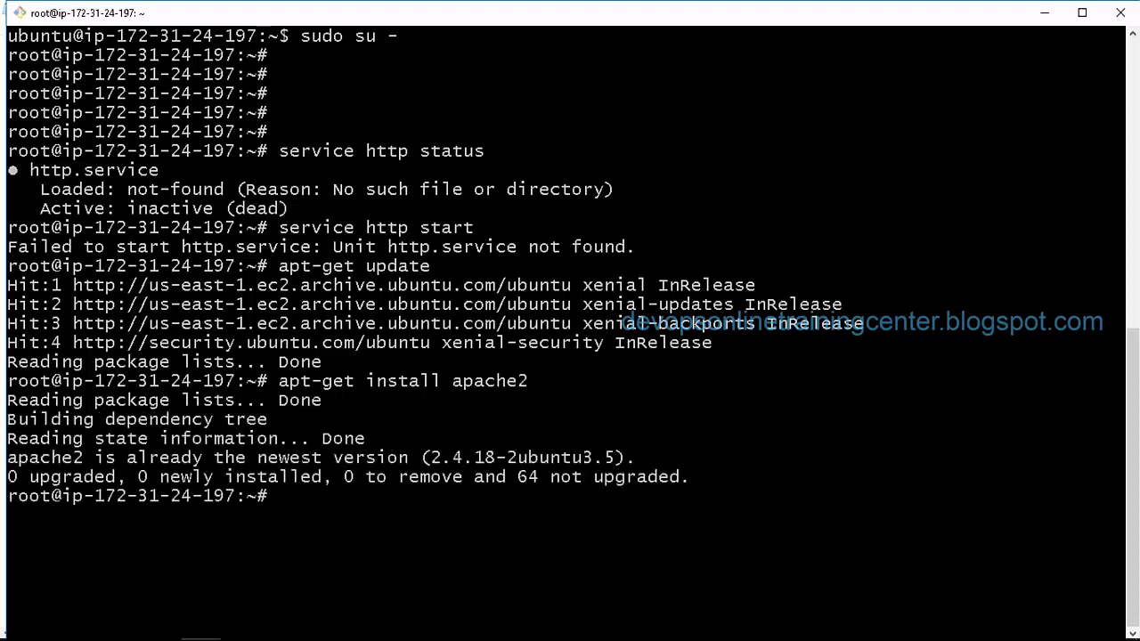
Step: Check the Apache web server's status with "service apache2 status"
type("service apache2")
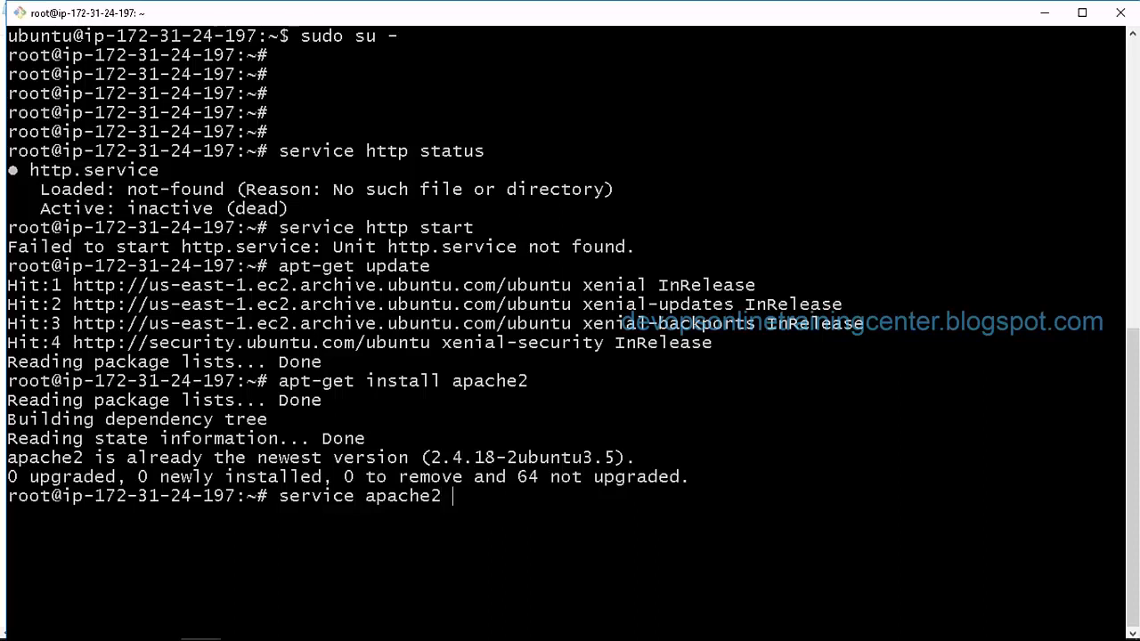
type(" status")
key("Return")
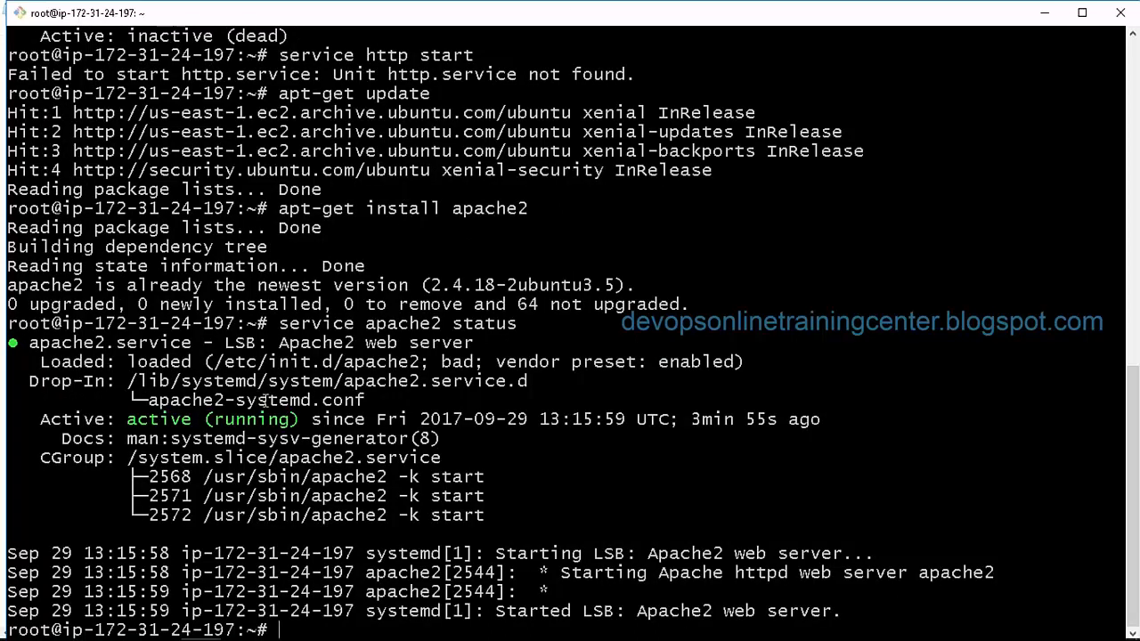
Step: Clear the terminal and open /var/www/html/index.html in the vi editor
type("clear")
key("Return")
key("Return")
key("Return")
type("vi /")
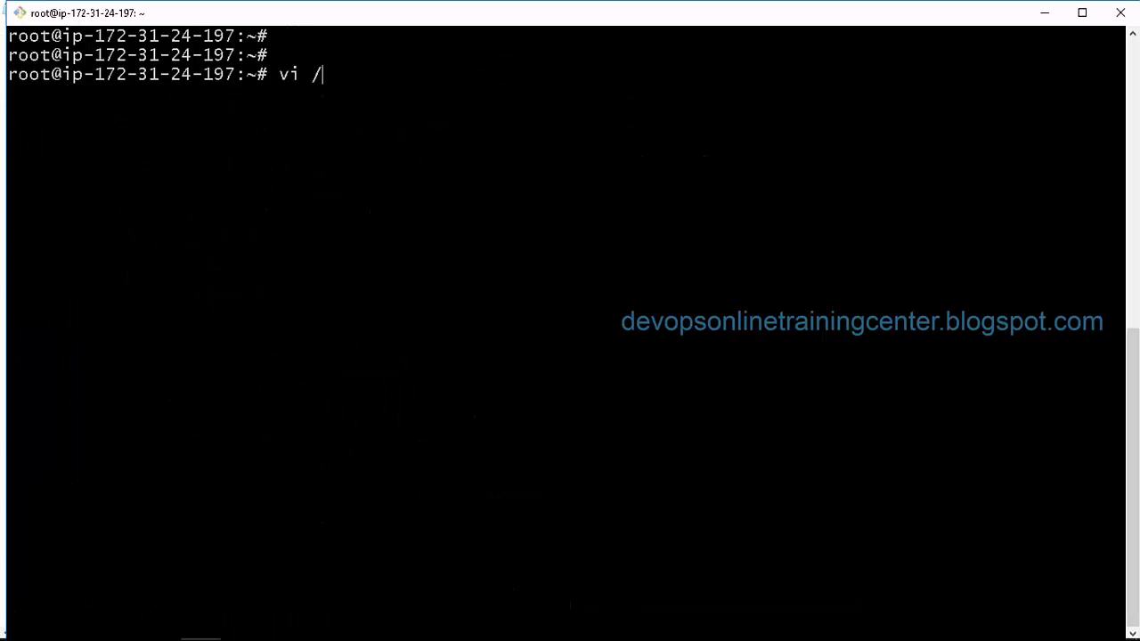
type("var/www/html/index.html")
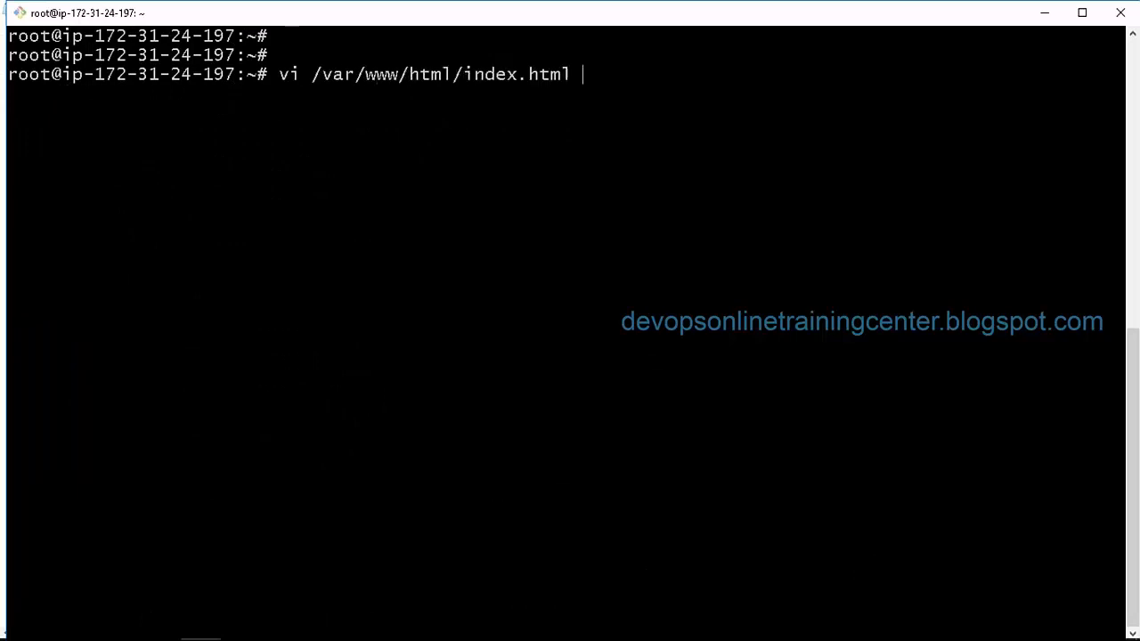
key("Return")
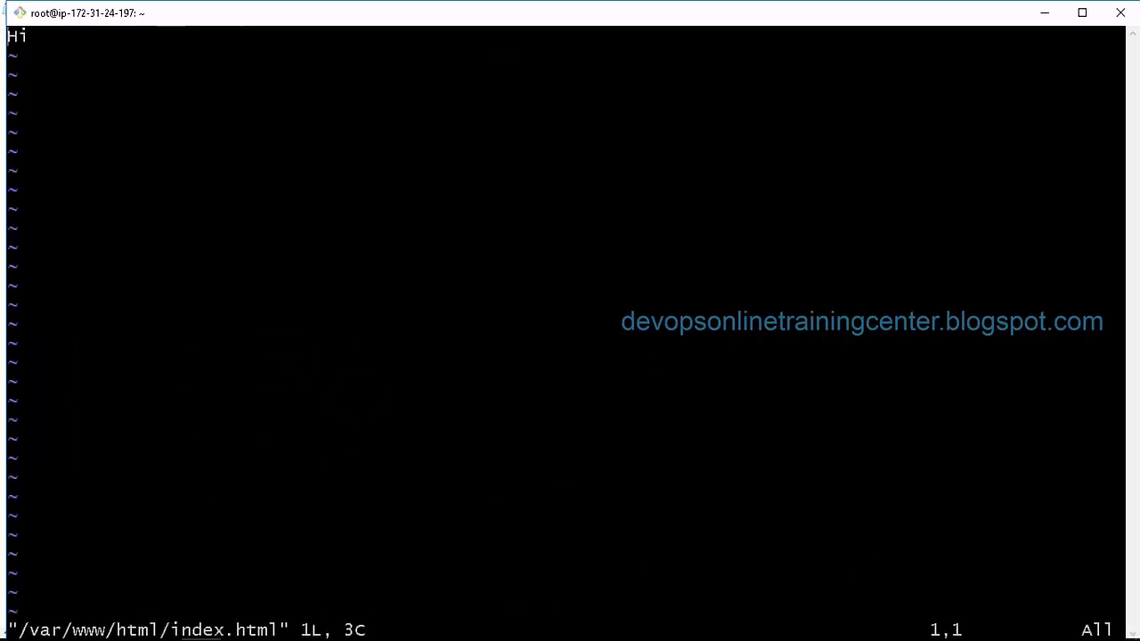
type("xxiSER")
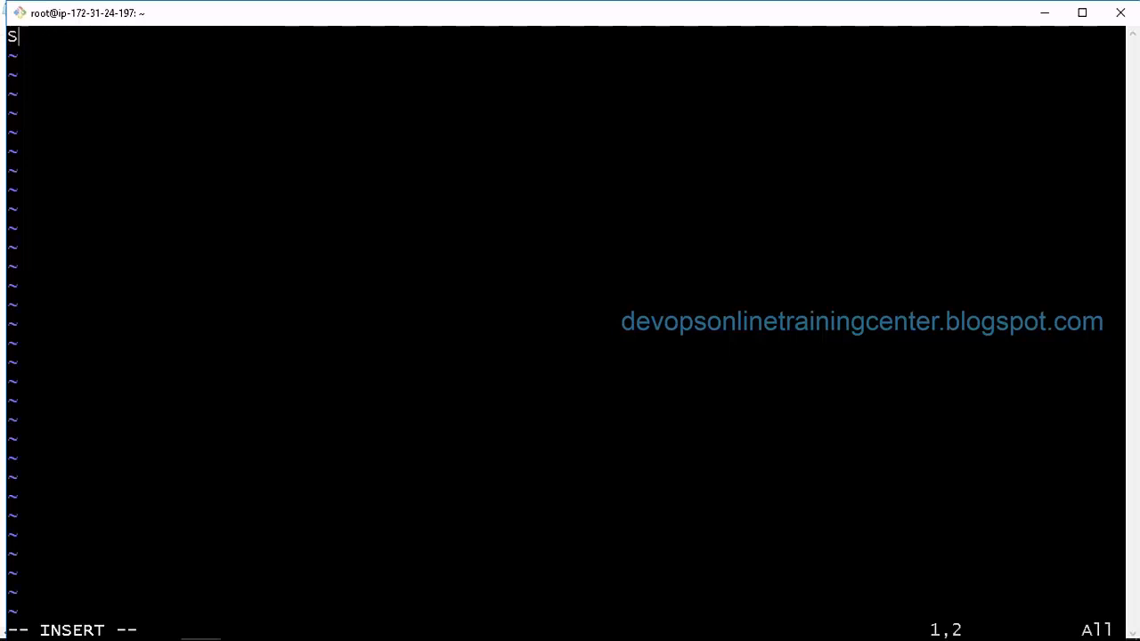
type("VER")
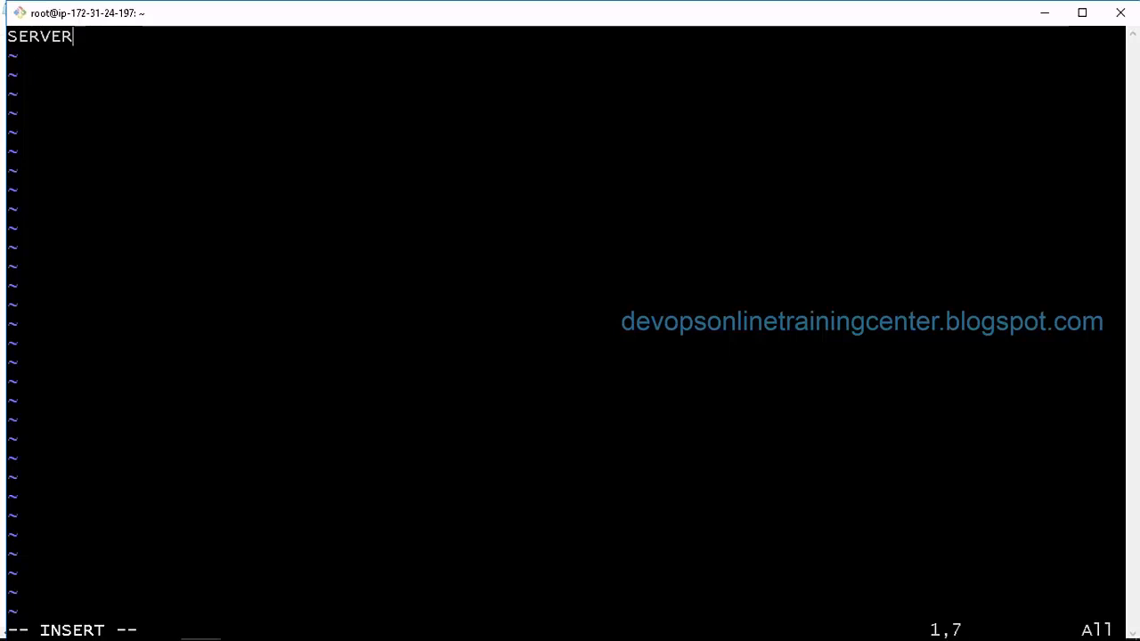
type("3333333333333333")
key("Escape")
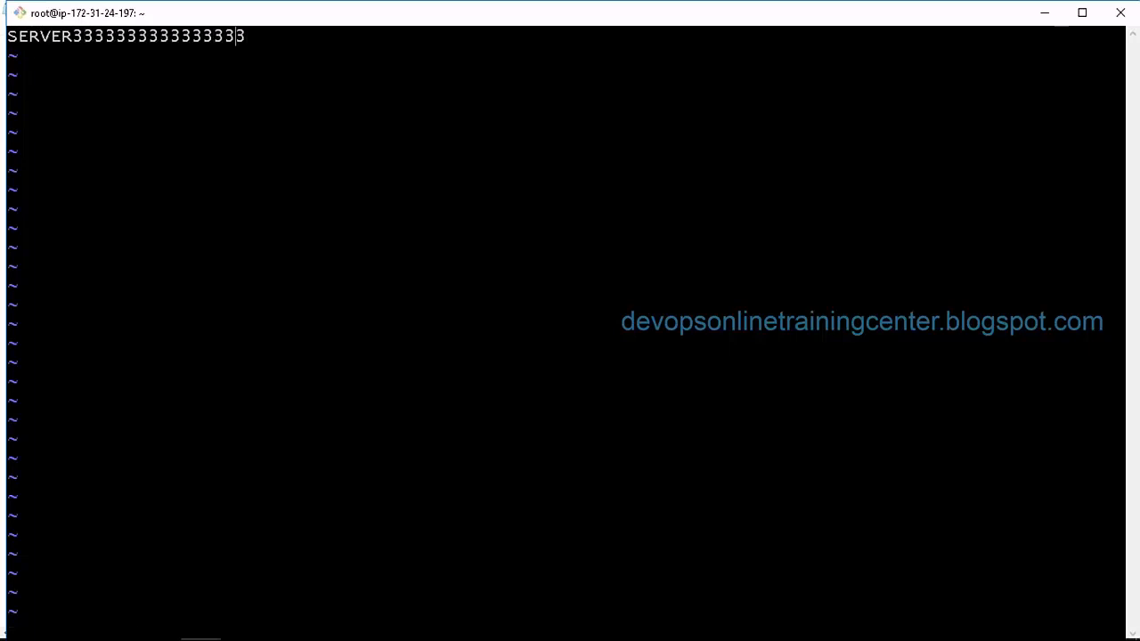
type("wq")
key("Return")
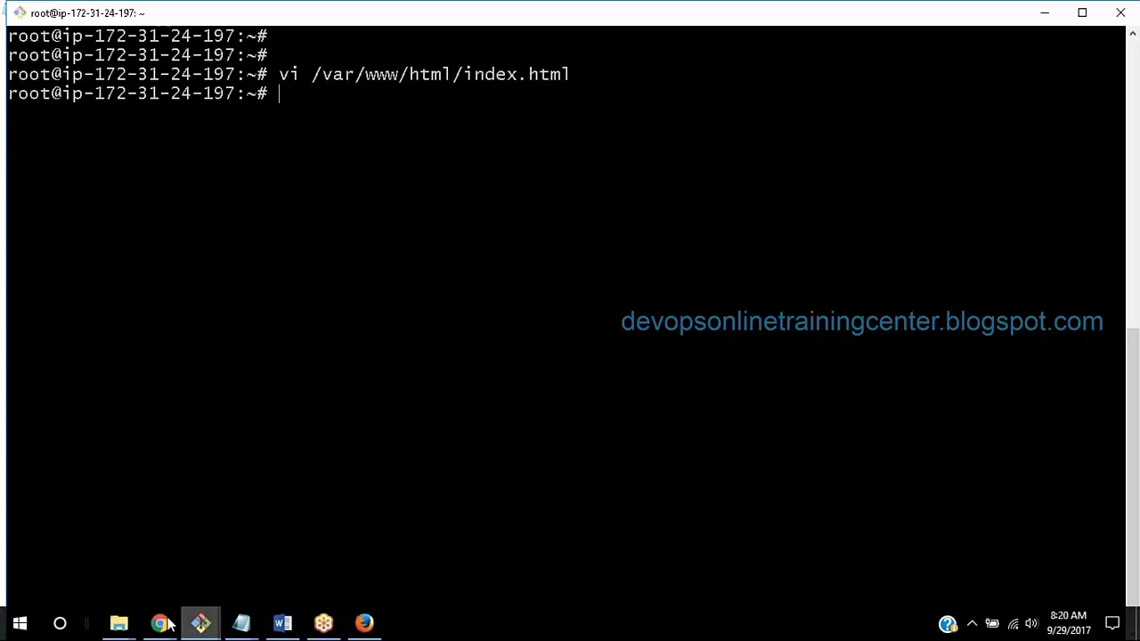
Step: Switch to Chrome and reload the Loadbalancer1 address repeatedly to examine which server's page answers each request
left_click(159, 623)
left_click(219, 535)
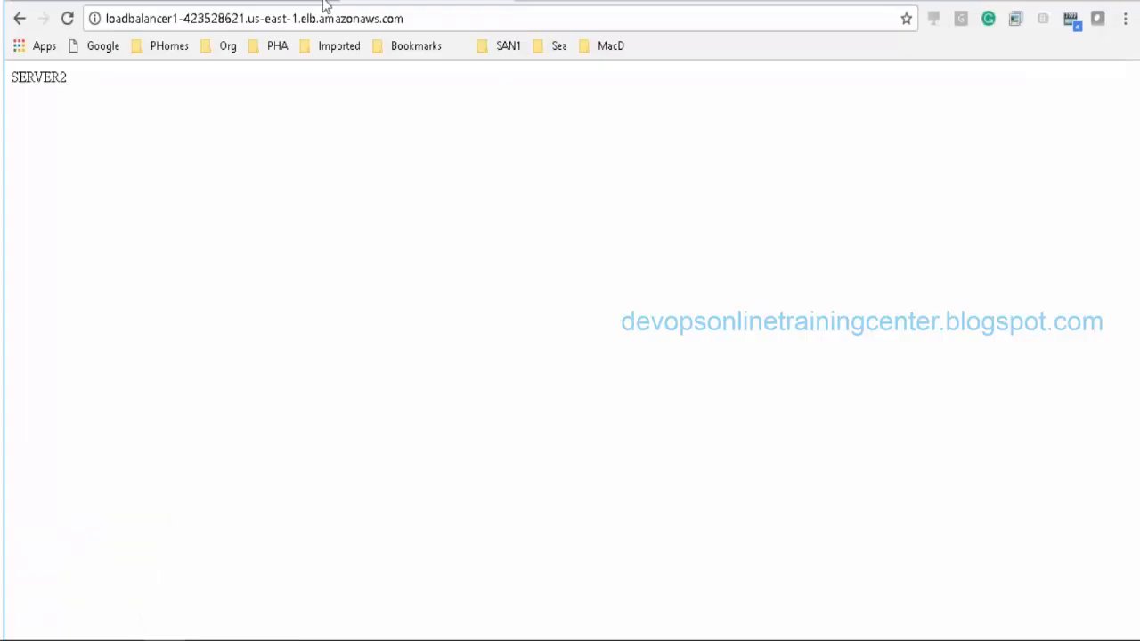
left_click(423, 16)
key("Return")
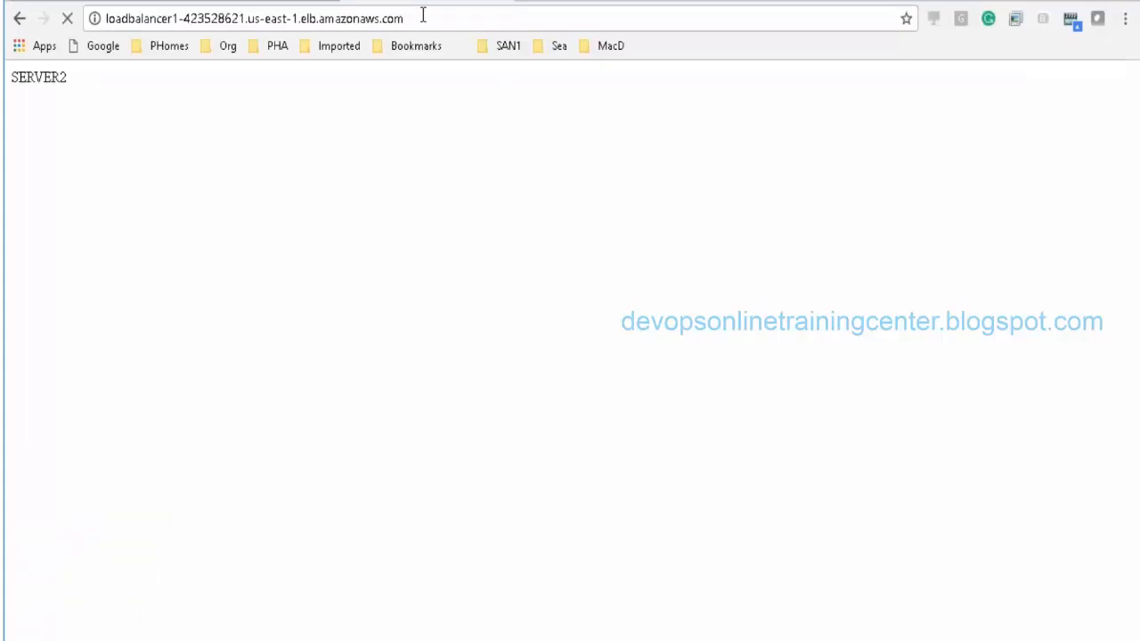
left_click(431, 25)
key("Return")
left_click(436, 22)
key("Return")
left_click(437, 18)
left_click(436, 18)
key("Return")
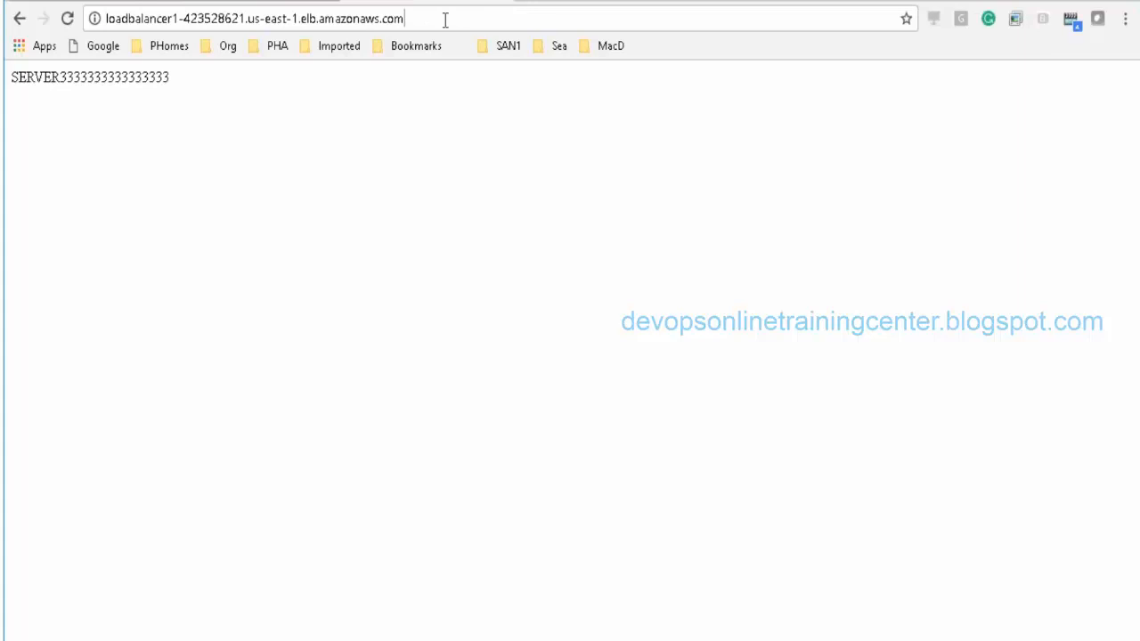
key("Return")
key("Return")
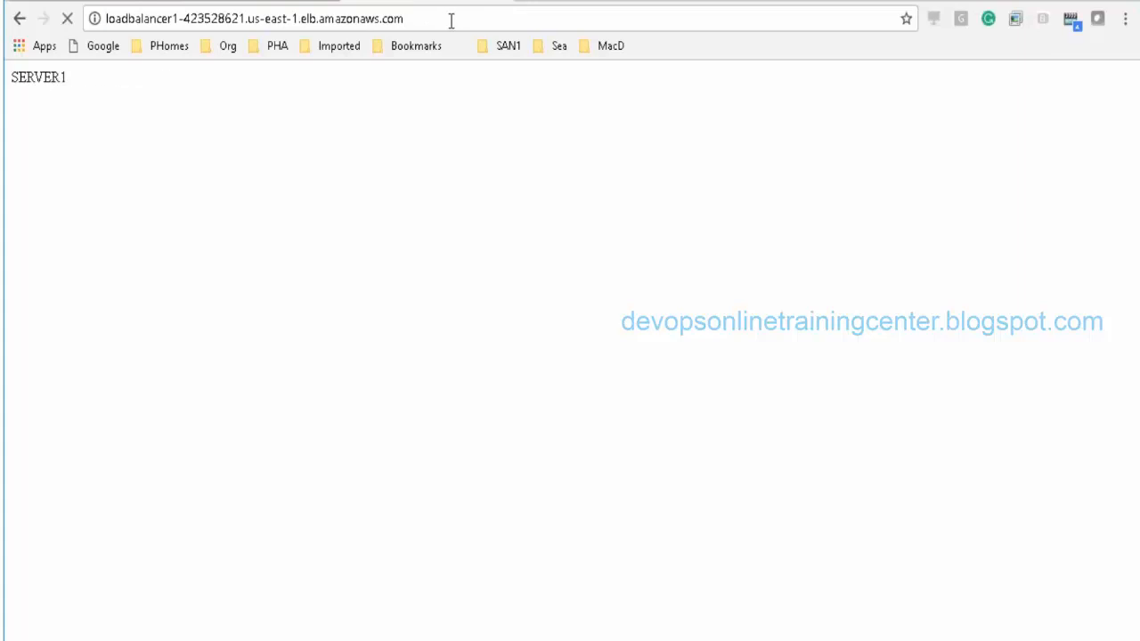
left_click(464, 21)
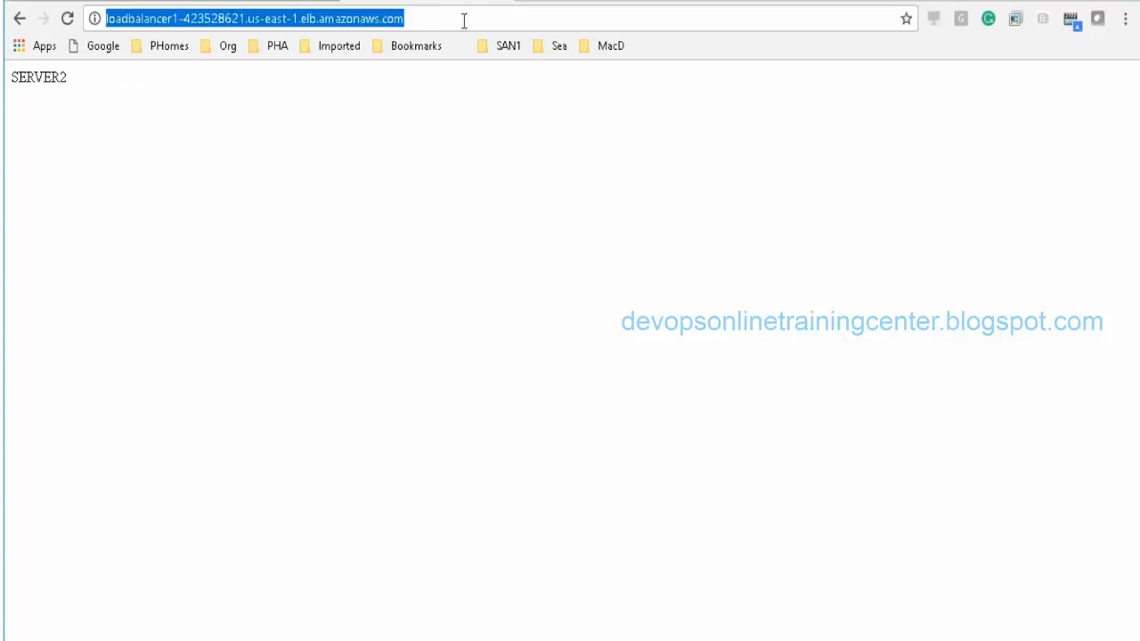
key("Return")
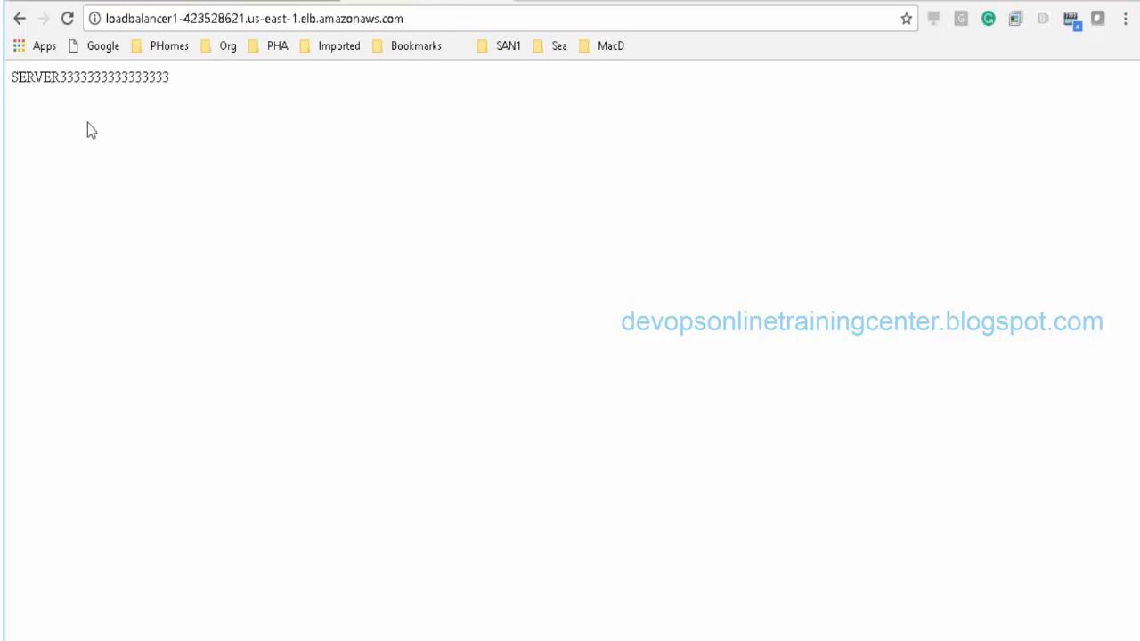
left_click_drag(165, 78, 16, 105)
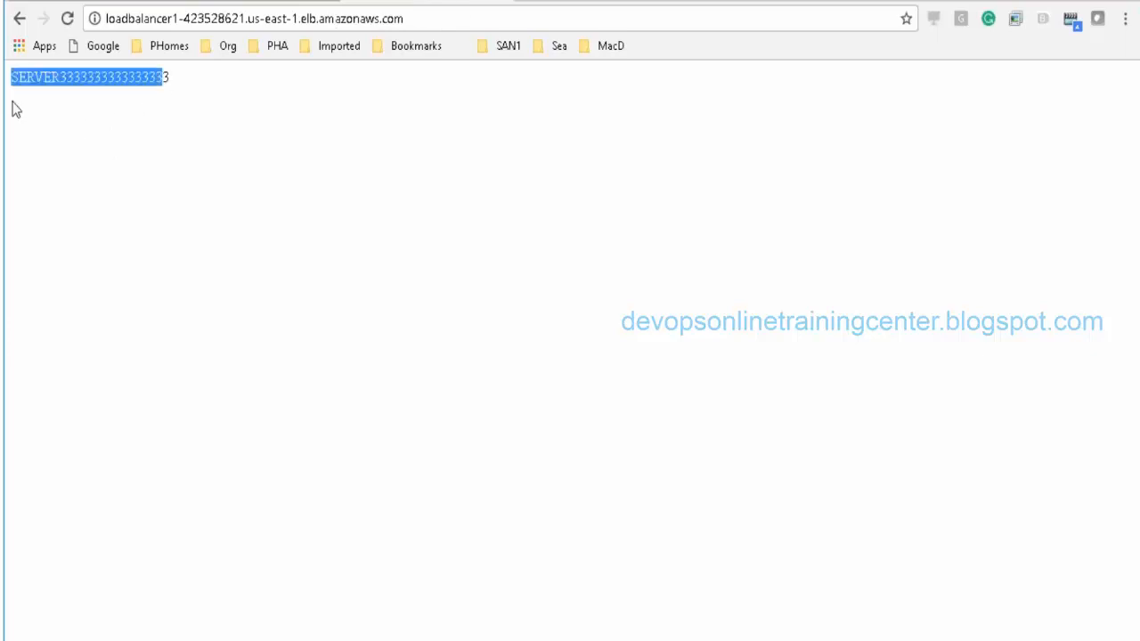
left_click(91, 103)
left_click_drag(176, 79, 73, 78)
Step: Return to the instance's terminal and check the page's HTTP headers with "curl -I localhost:80/index.html"
key("alt+Tab")
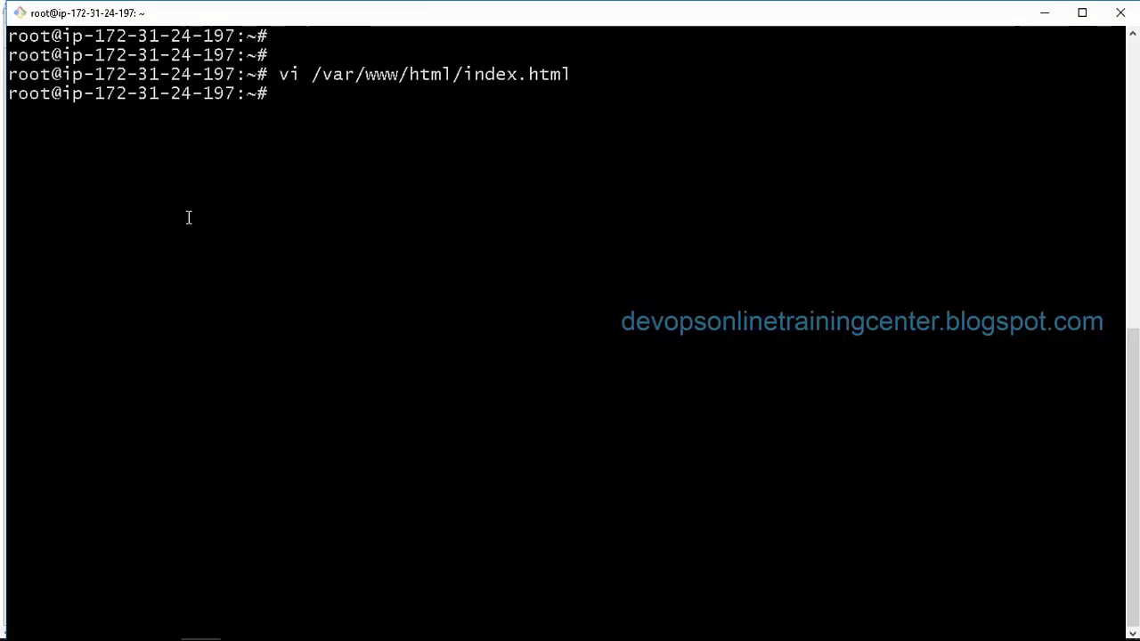
key("Return")
type("curl ")
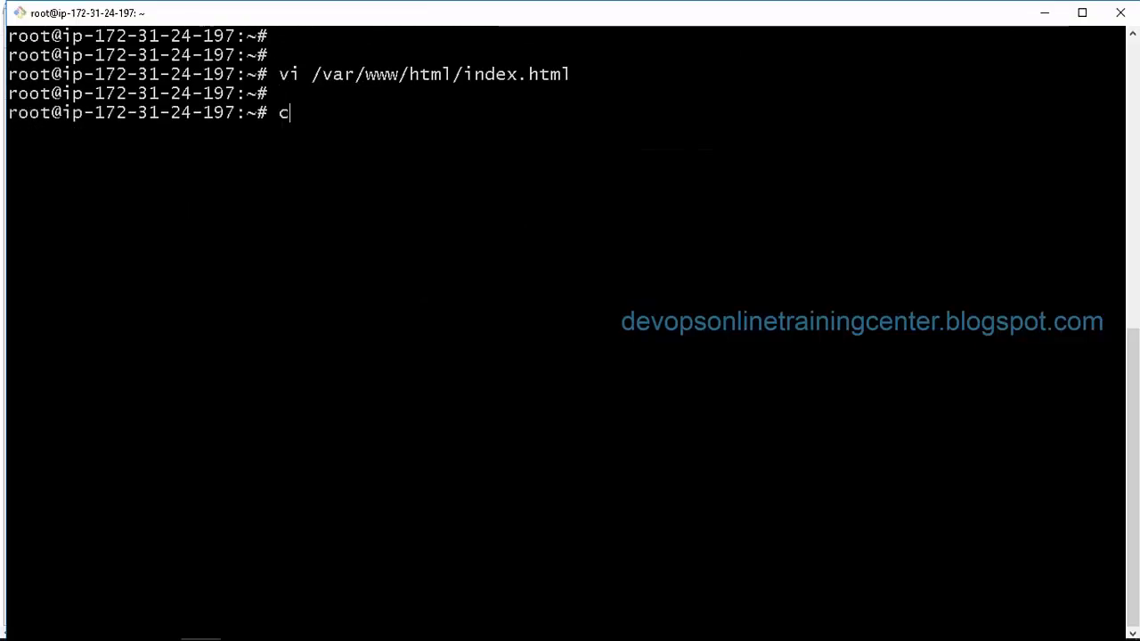
type("-I ")
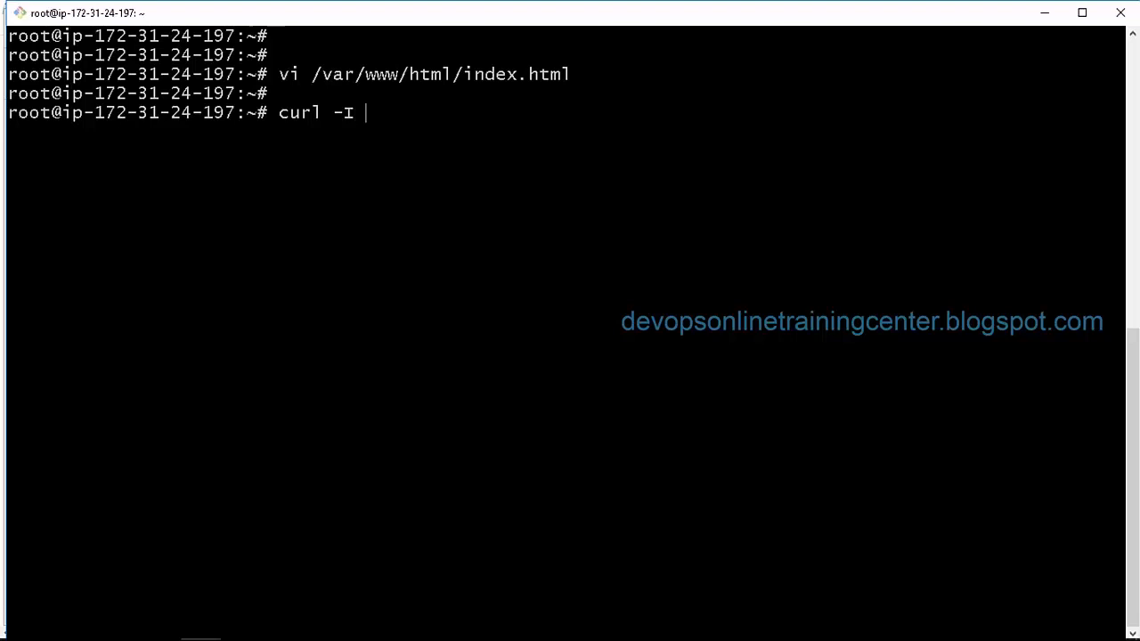
type("localhost:")
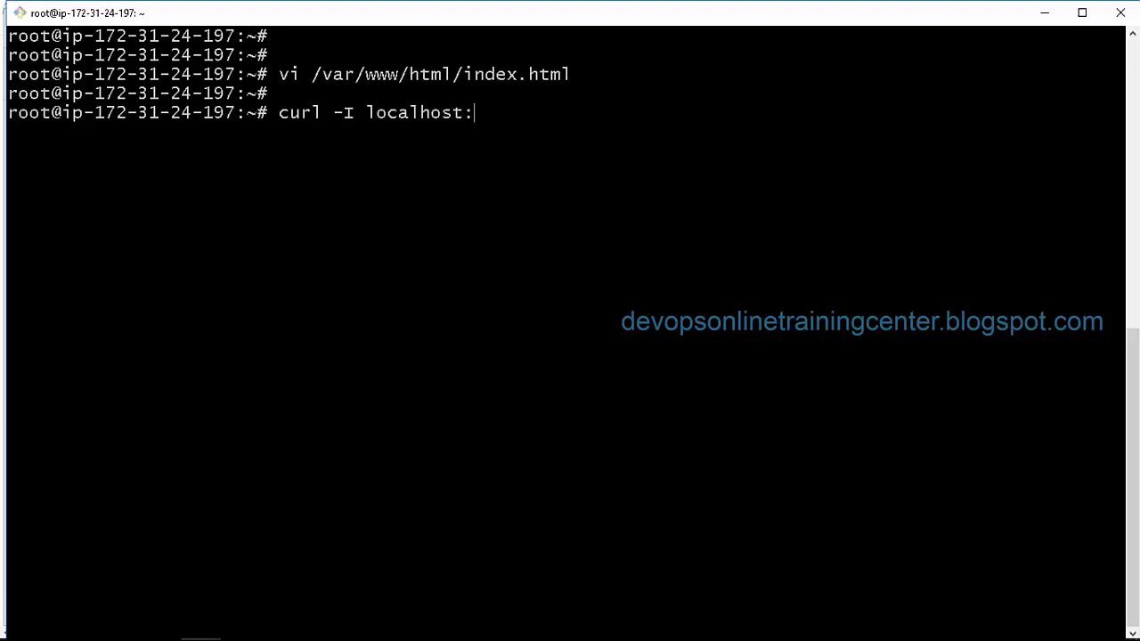
type("8")
type("0/index.htm")
type("l")
key("Return")
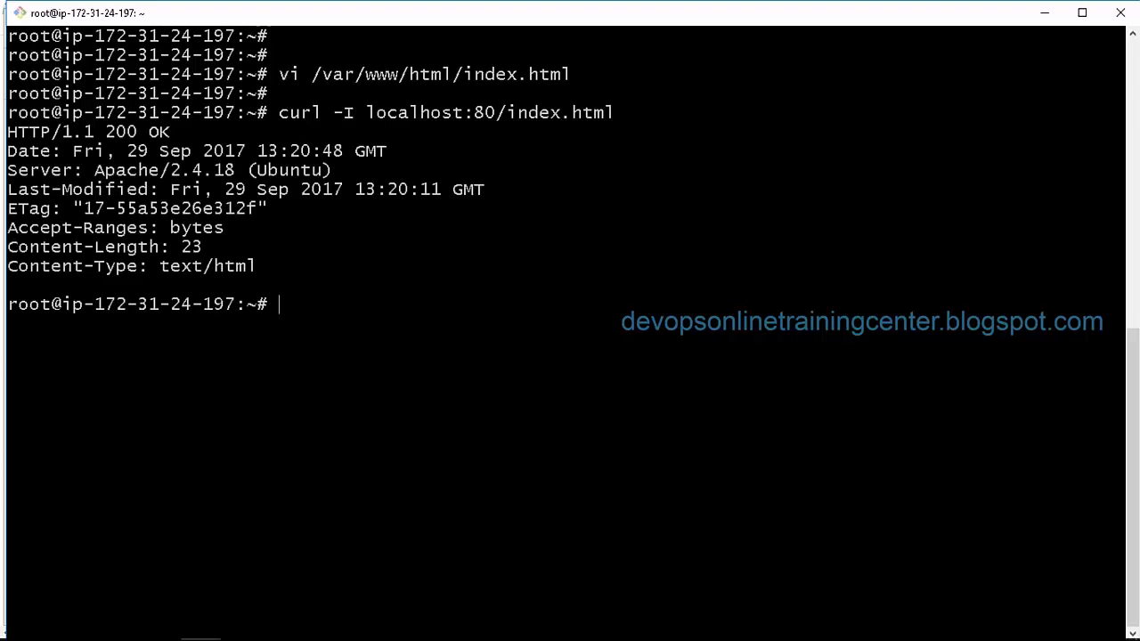
double_click(132, 134)
left_click_drag(281, 114, 628, 117)
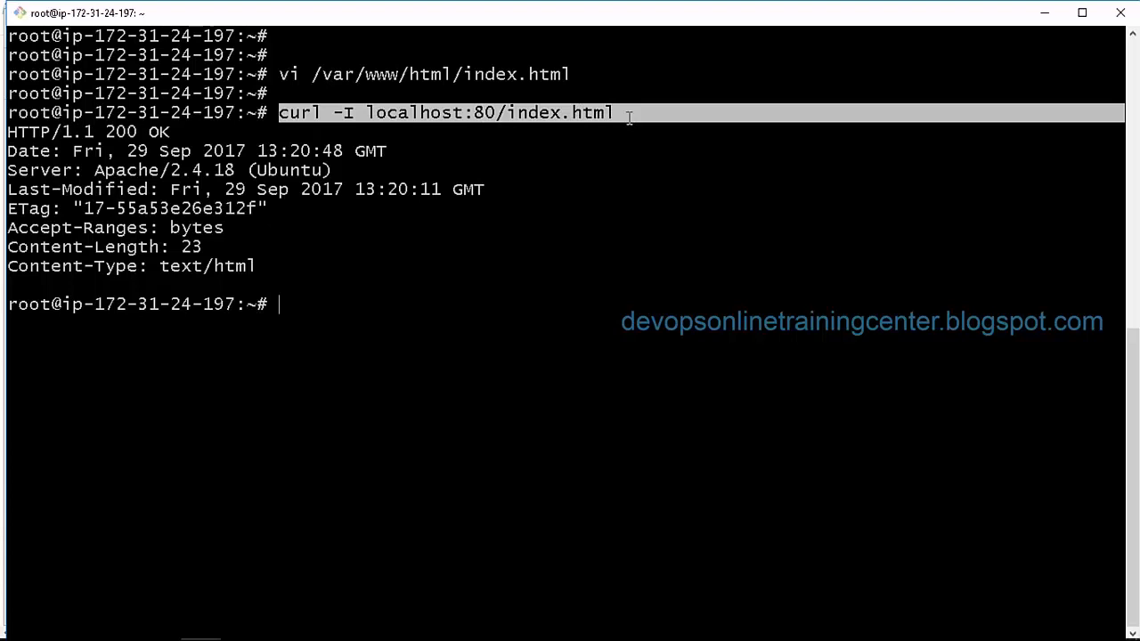
left_click(629, 118)
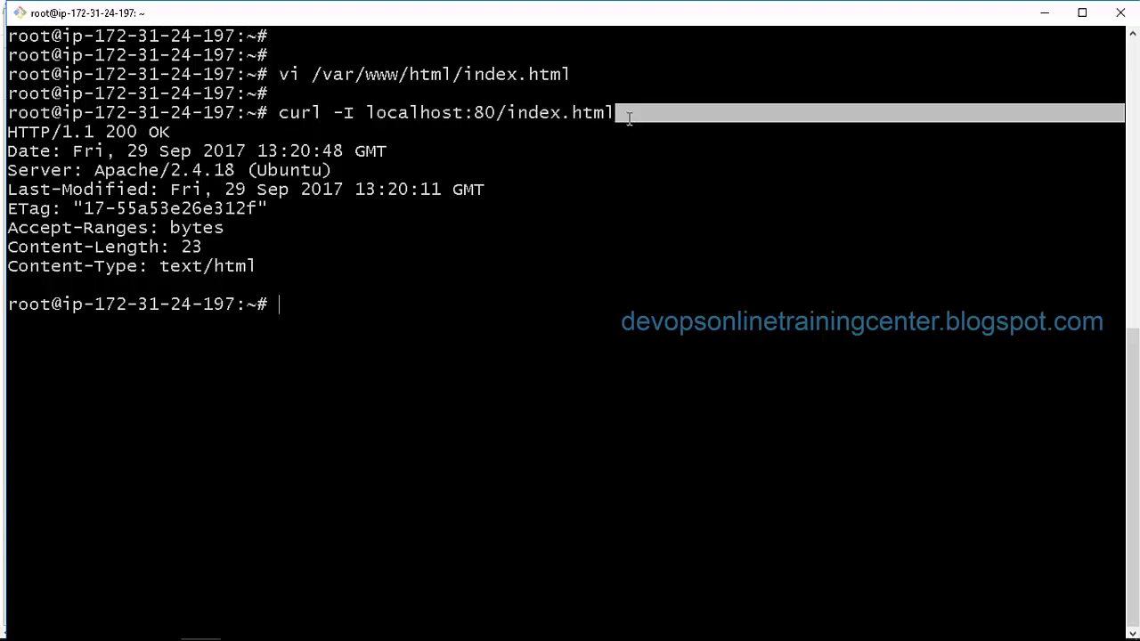
left_click(390, 255)
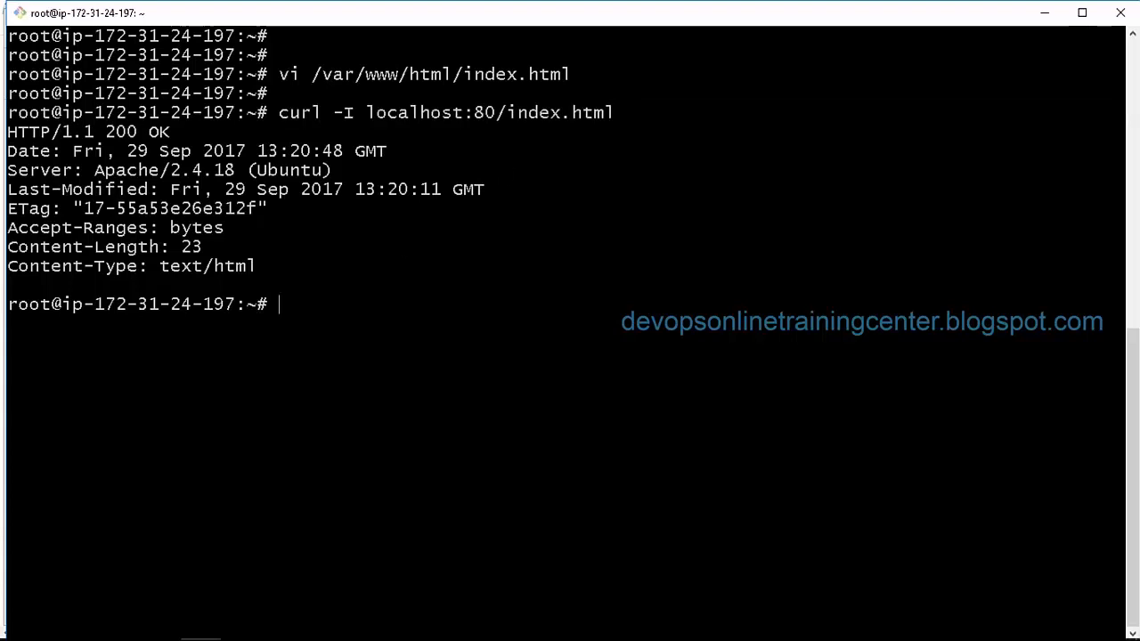
Step: Stop the Apache web server with "service apache2 stop"
type("service a")
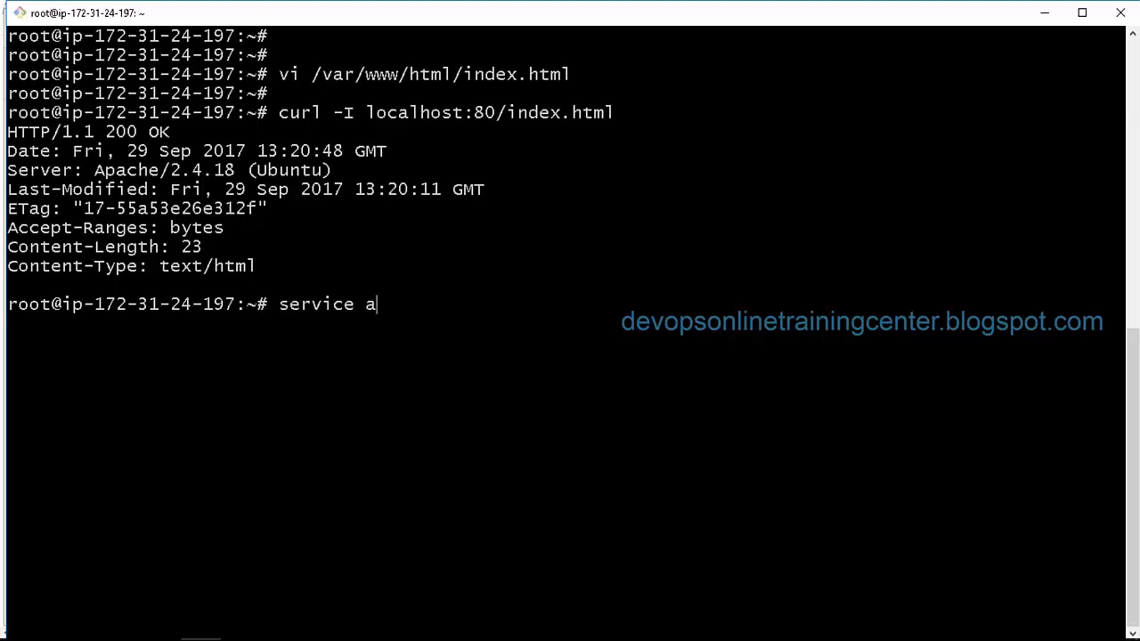
type("pache2 stop")
key("Return")
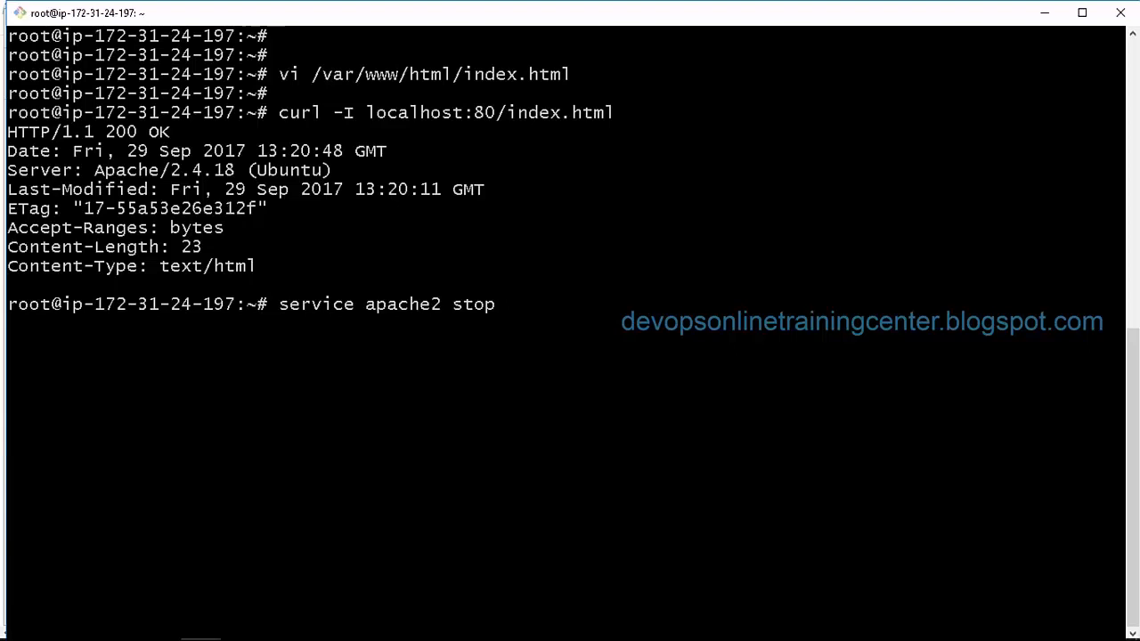
key("Return")
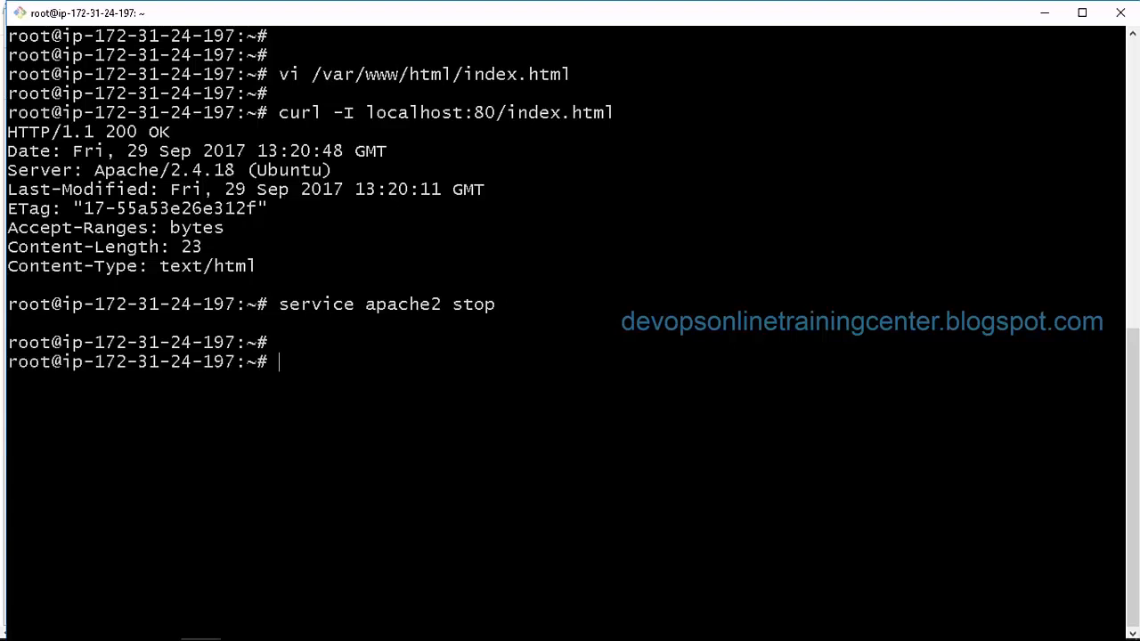
Step: Repeat the curl request to localhost:80/index.html, first with the -I option and once more without it
key("Up")
key("Up")
key("Return")
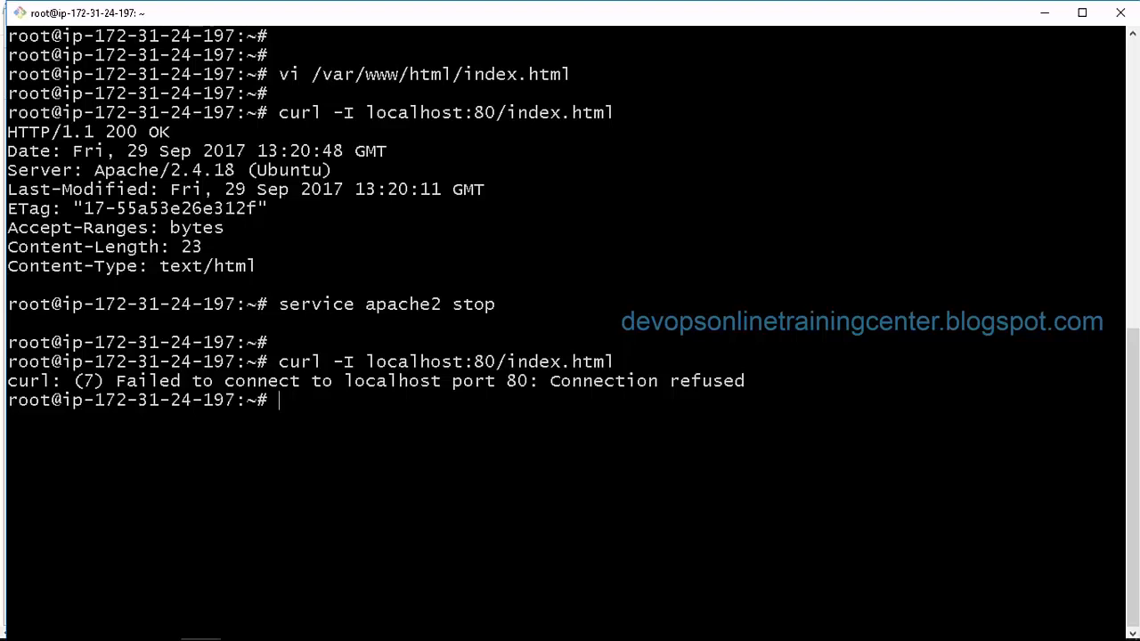
key("Up")
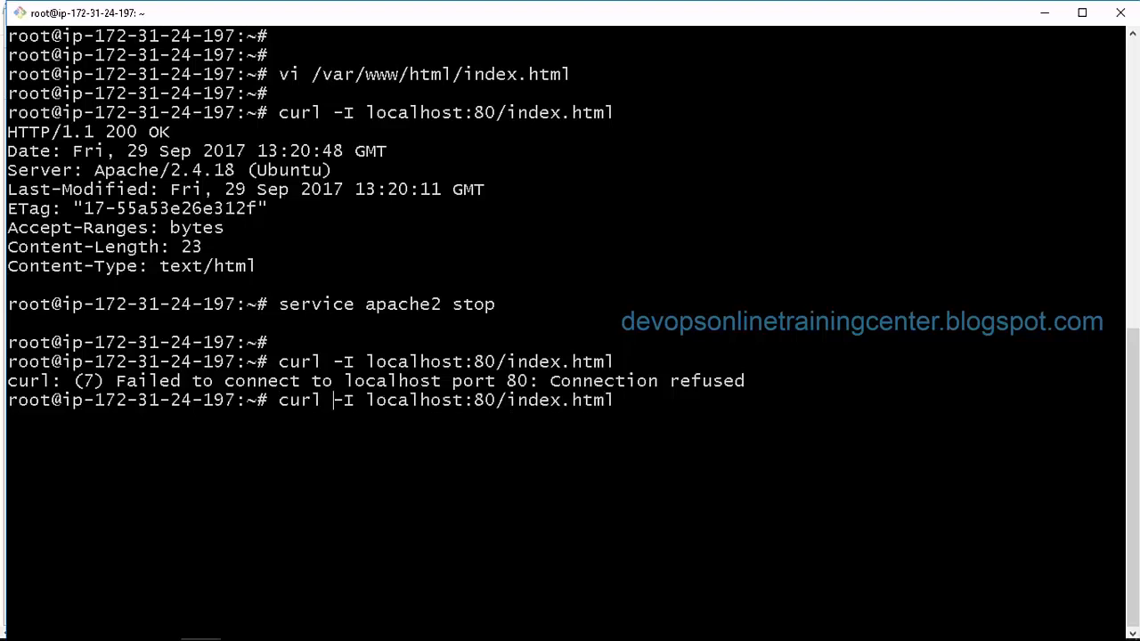
key("BackSpace")
key("BackSpace")
key("Return")
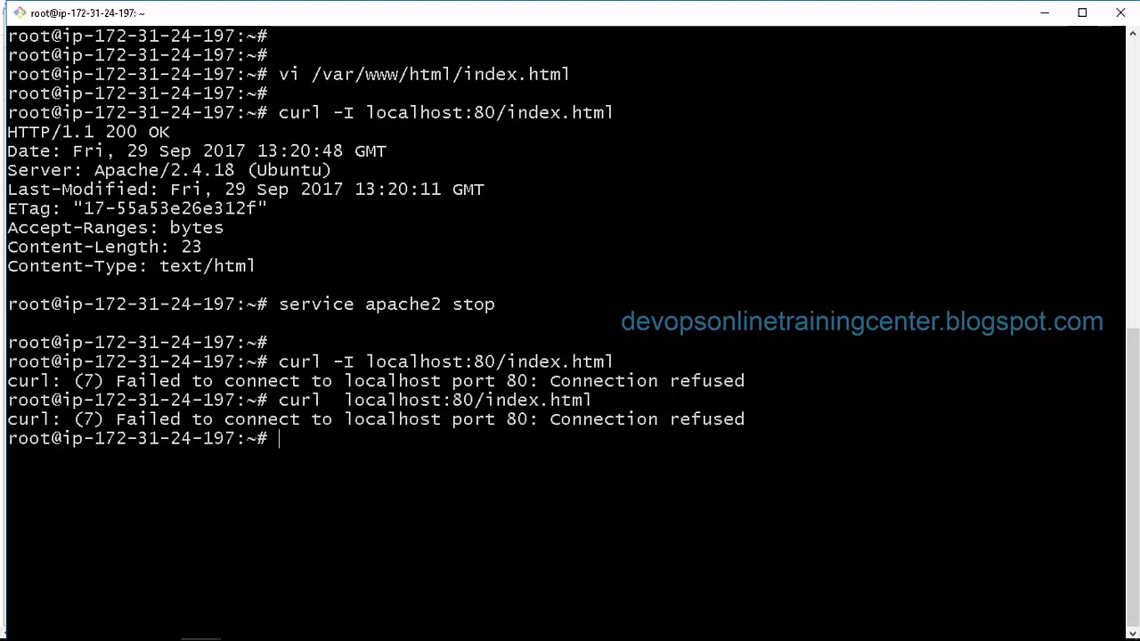
key("Up")
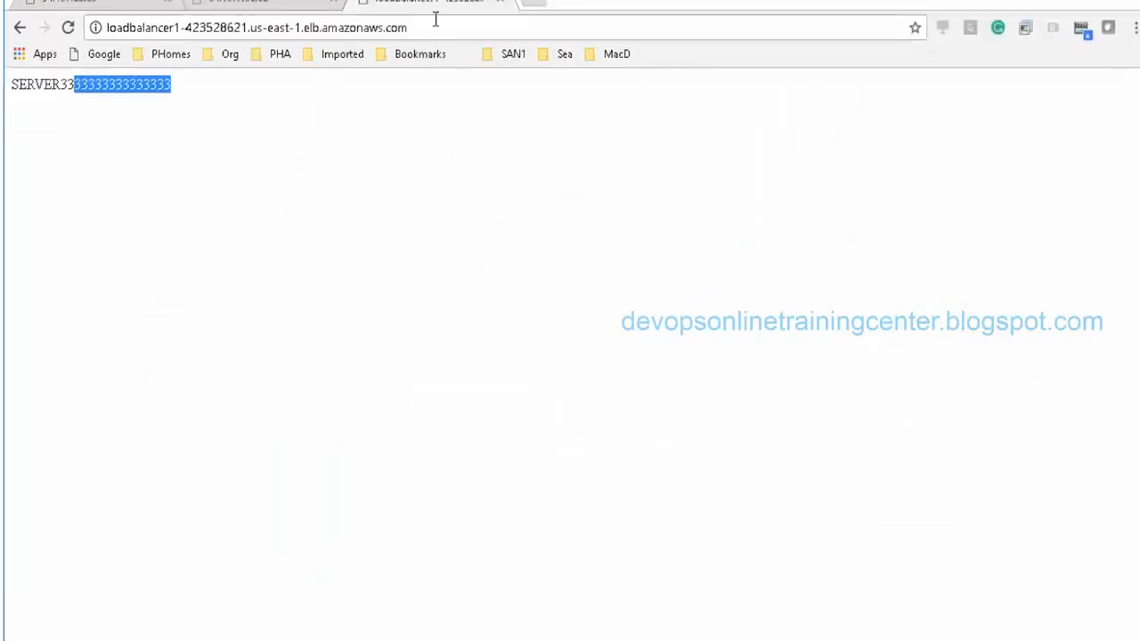
Step: Switch to the EC2 Management Console in Chrome and view the selected instance's status checks
key("alt+Tab")
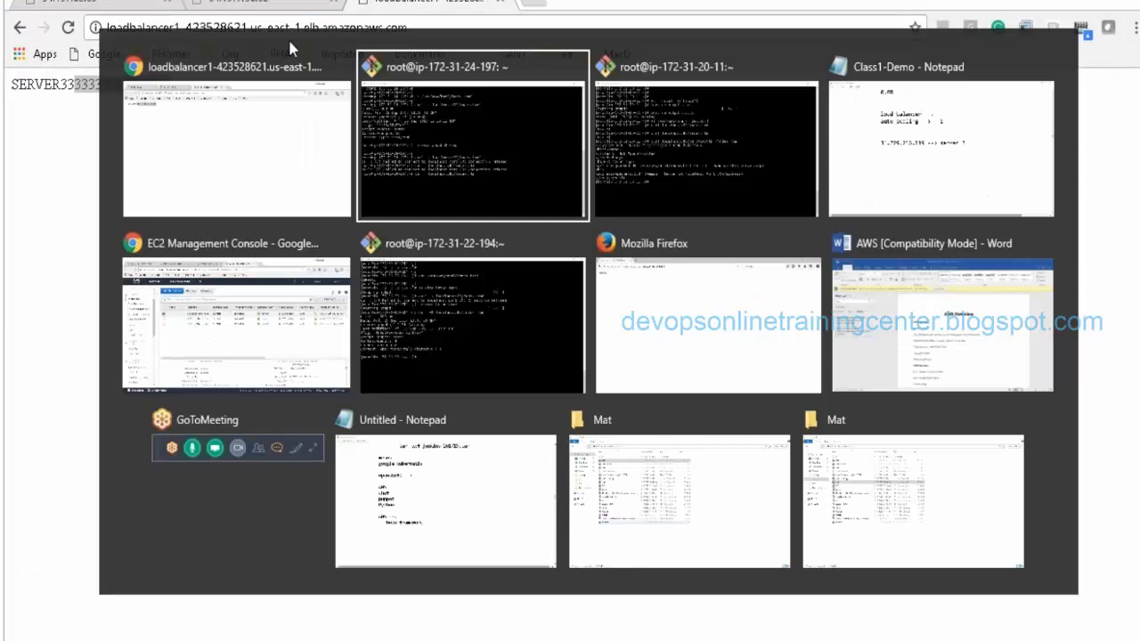
key("alt+Tab")
key("alt+Tab")
key("alt+Tab")
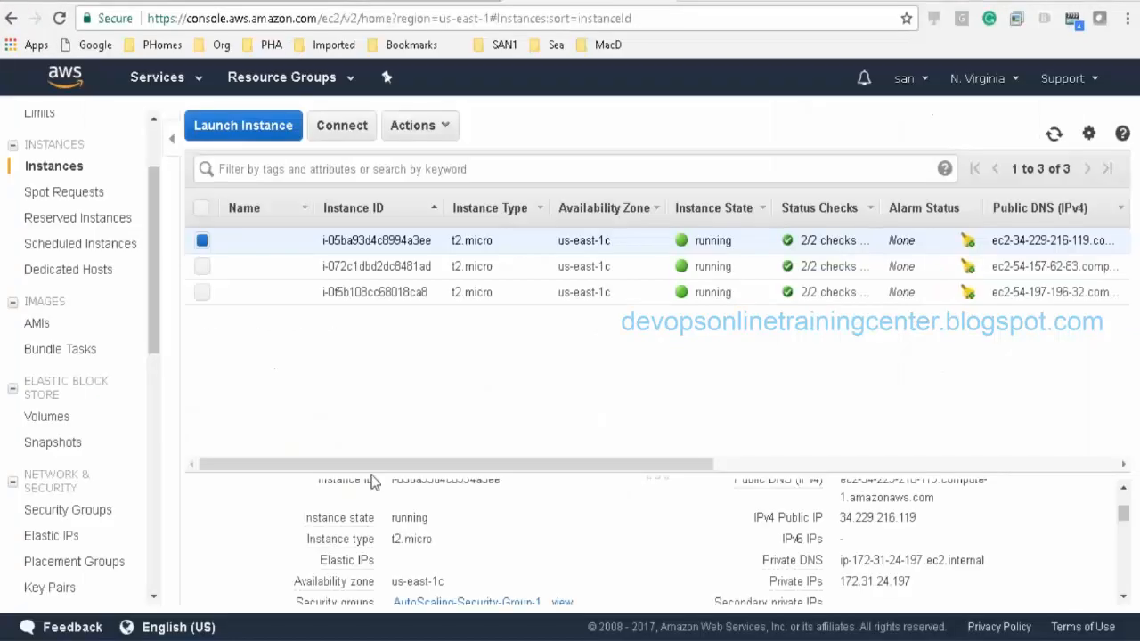
scroll(1124, 526, "up", 1)
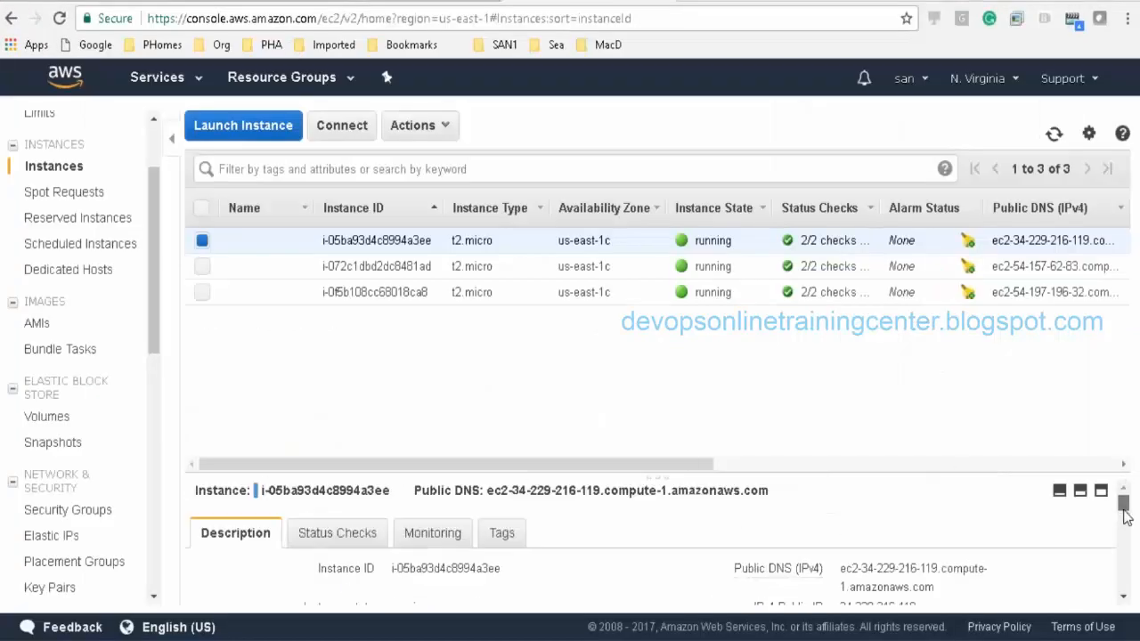
left_click(361, 540)
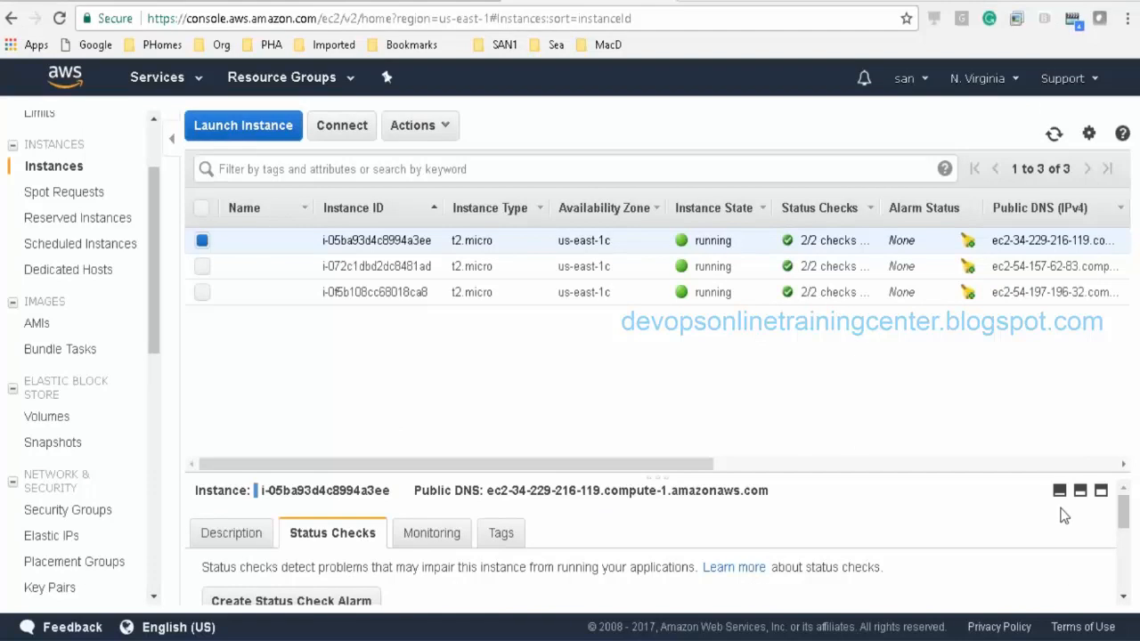
Step: Open the load balancer list and examine the service status of the instances registered with Loadbalancer1
left_click(203, 241)
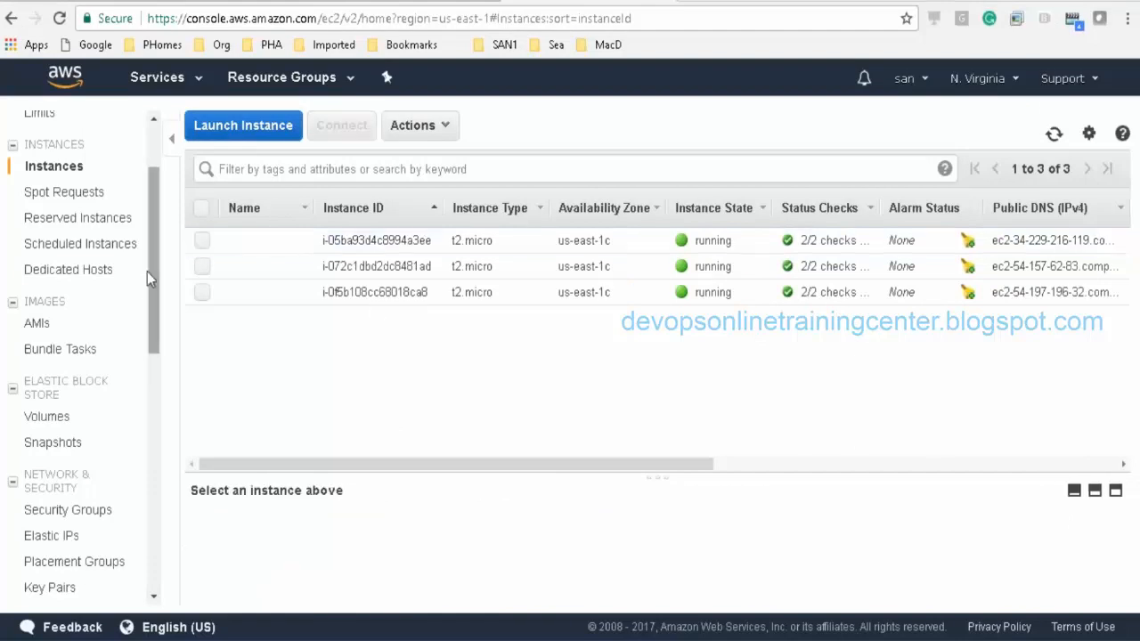
left_click_drag(158, 283, 155, 397)
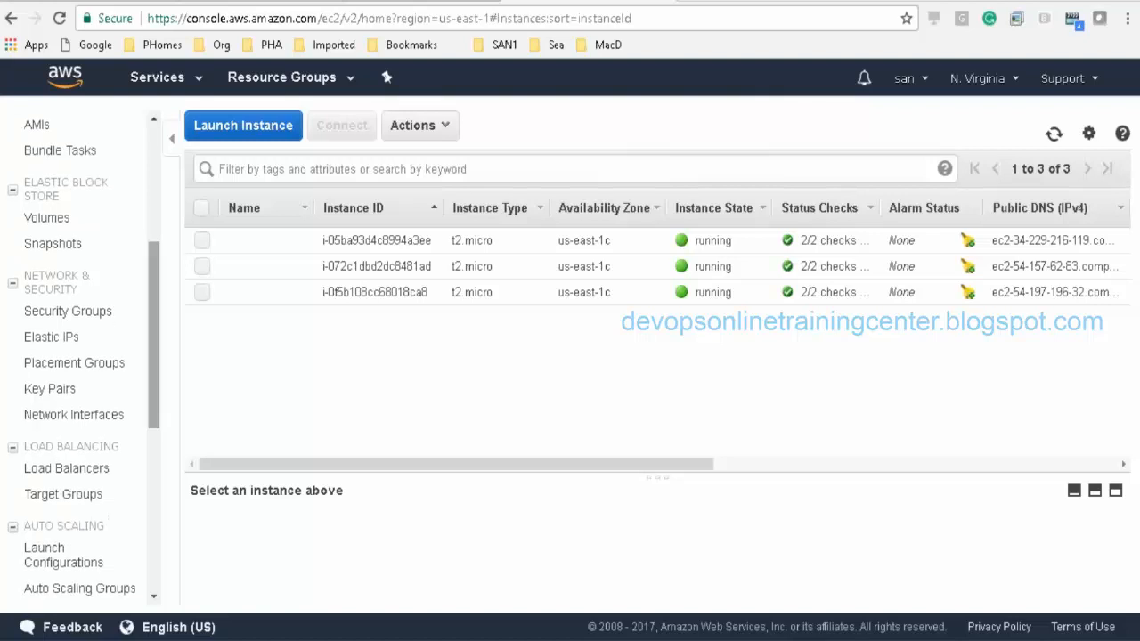
left_click(100, 461)
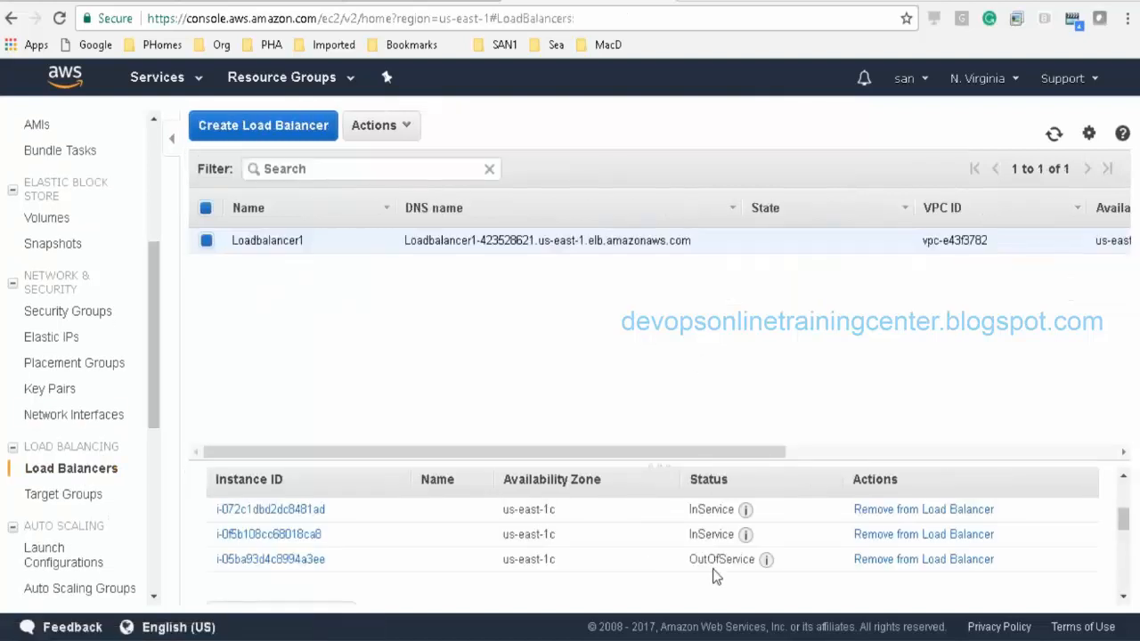
left_click_drag(690, 559, 772, 558)
left_click(703, 590)
left_click(731, 583)
left_click(729, 583)
left_click_drag(688, 559, 762, 559)
left_click(727, 581)
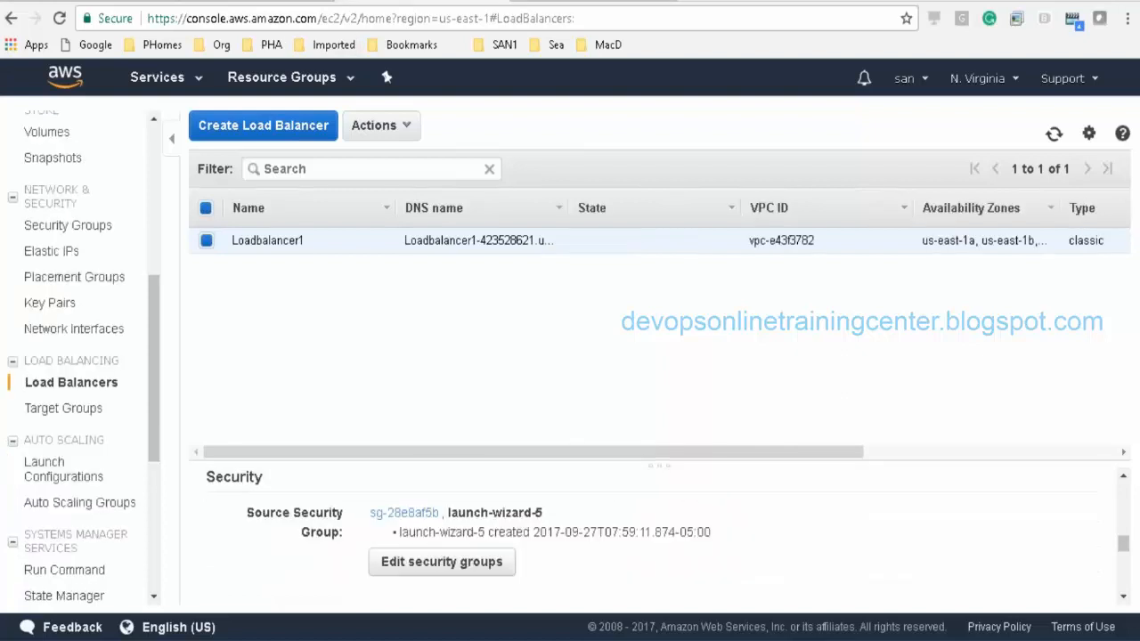
Step: Switch to the browser window showing Loadbalancer1's DNS address and reload the page four times to see which servers respond
mouse_move(165, 634)
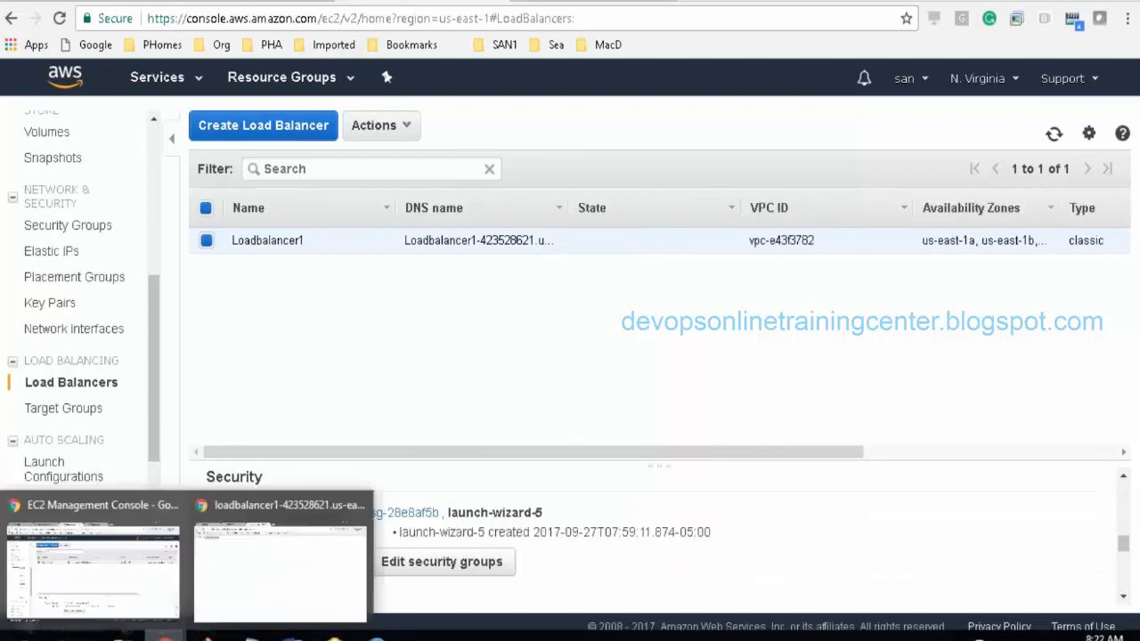
left_click(259, 590)
left_click(449, 25)
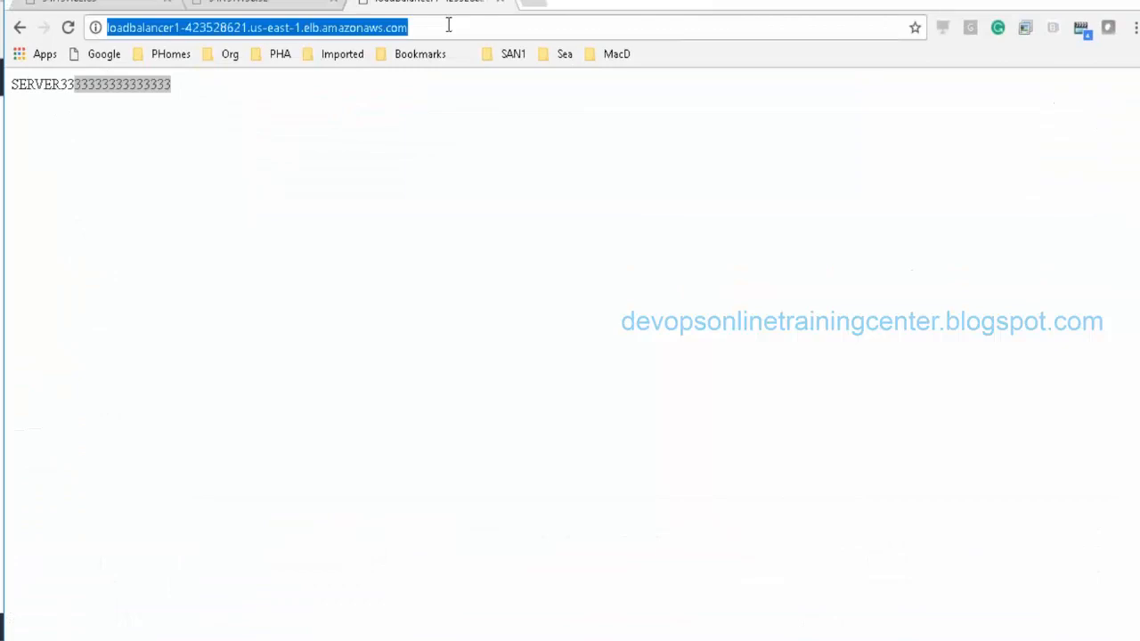
key("Return")
left_click(455, 25)
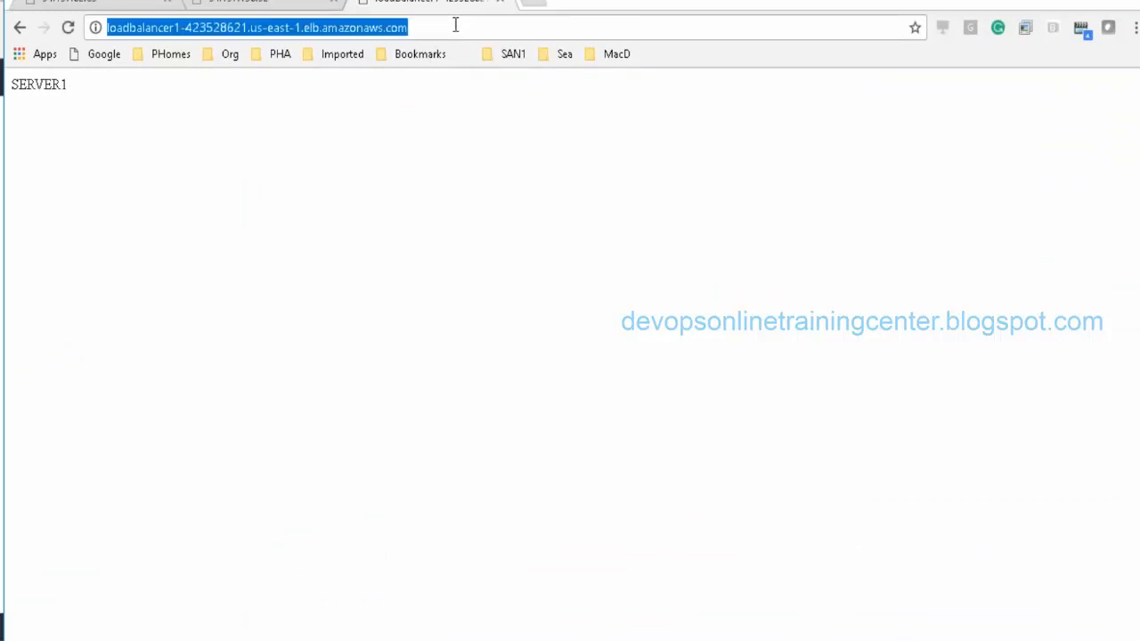
key("Return")
left_click(468, 29)
key("Return")
left_click(472, 29)
key("Return")
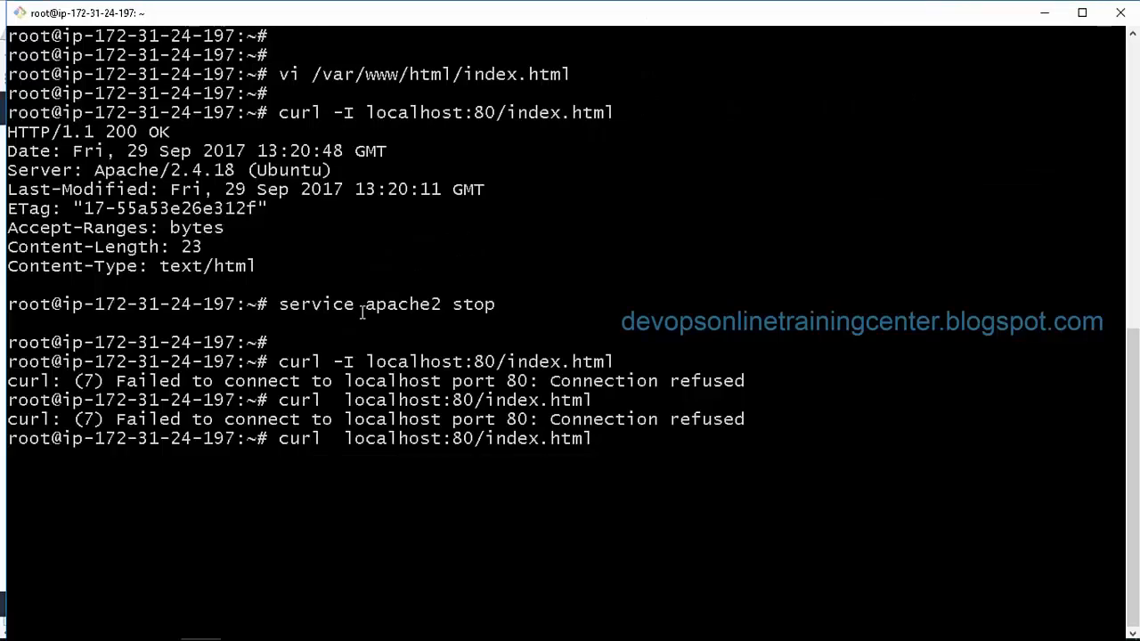
Step: Switch to the instance's terminal, discard the pending curl command and clear the screen
key("ctrl+u")
type("clear")
key("Return")
key("Return")
key("Return")
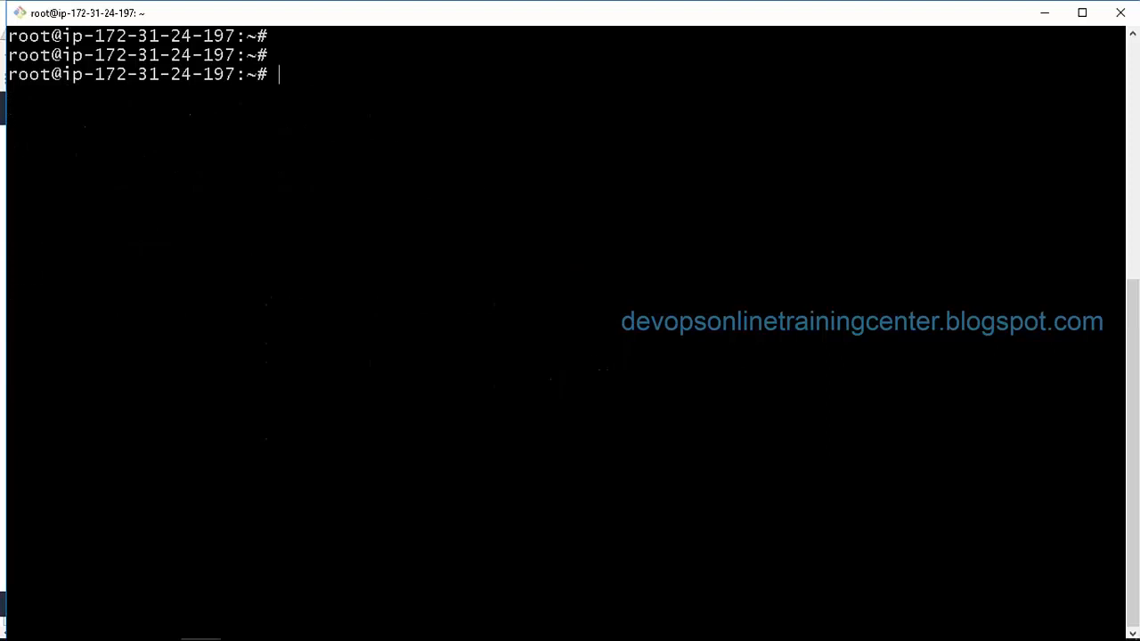
key("Return")
Step: Recall the Apache stop command from the shell history and change it to run "service apache2 start"
key("ctrl+r")
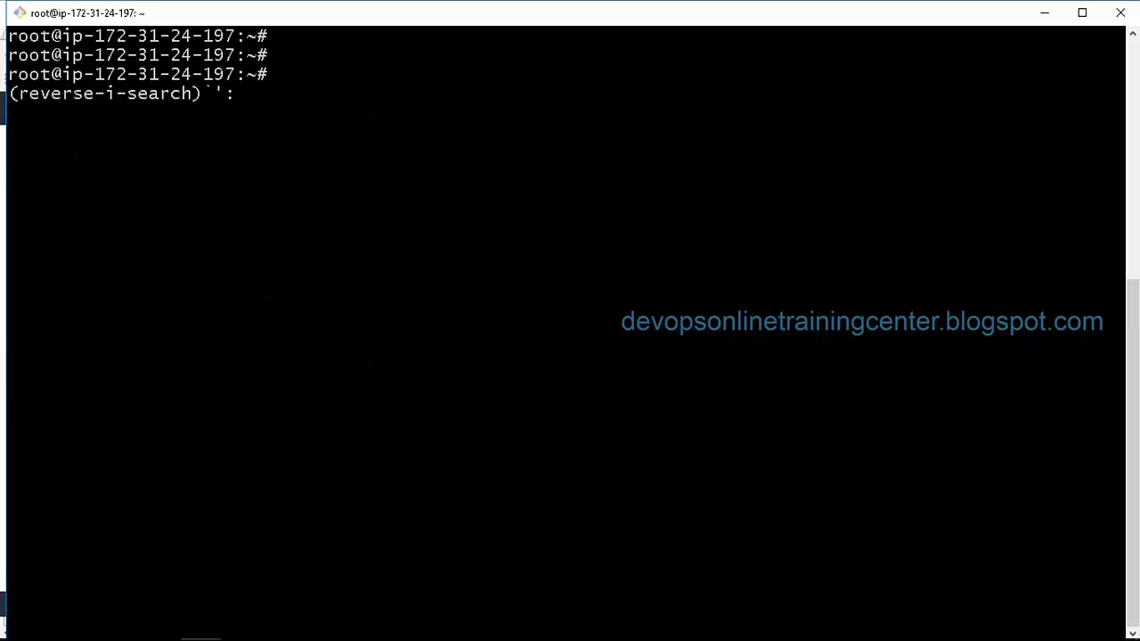
type("stop")
key("End")
key("BackSpace")
key("BackSpace")
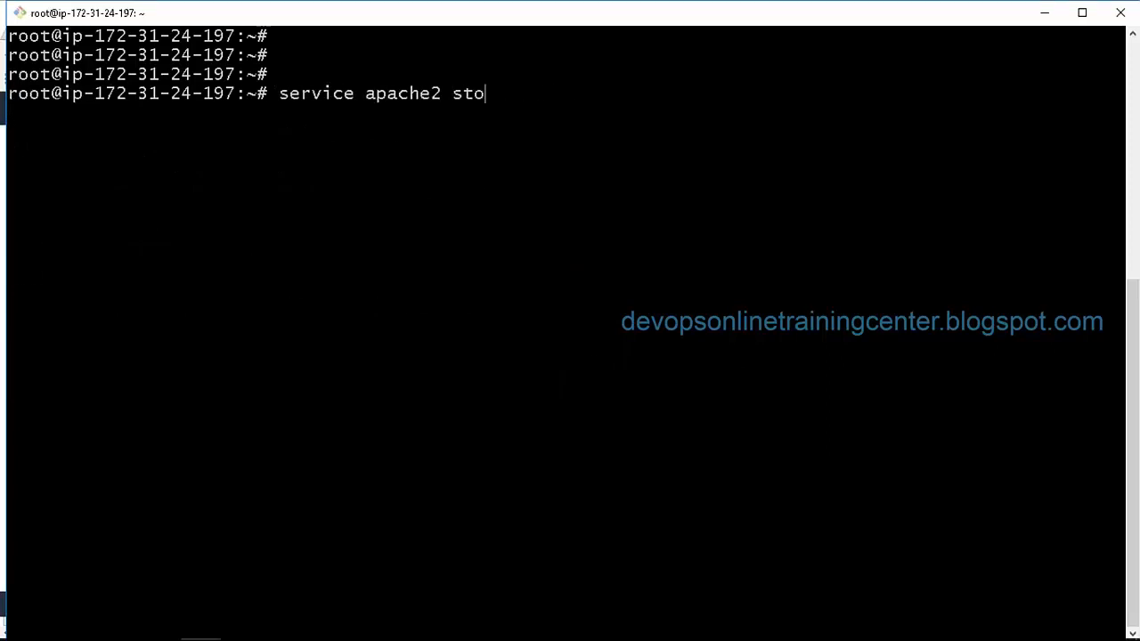
type("art")
key("Return")
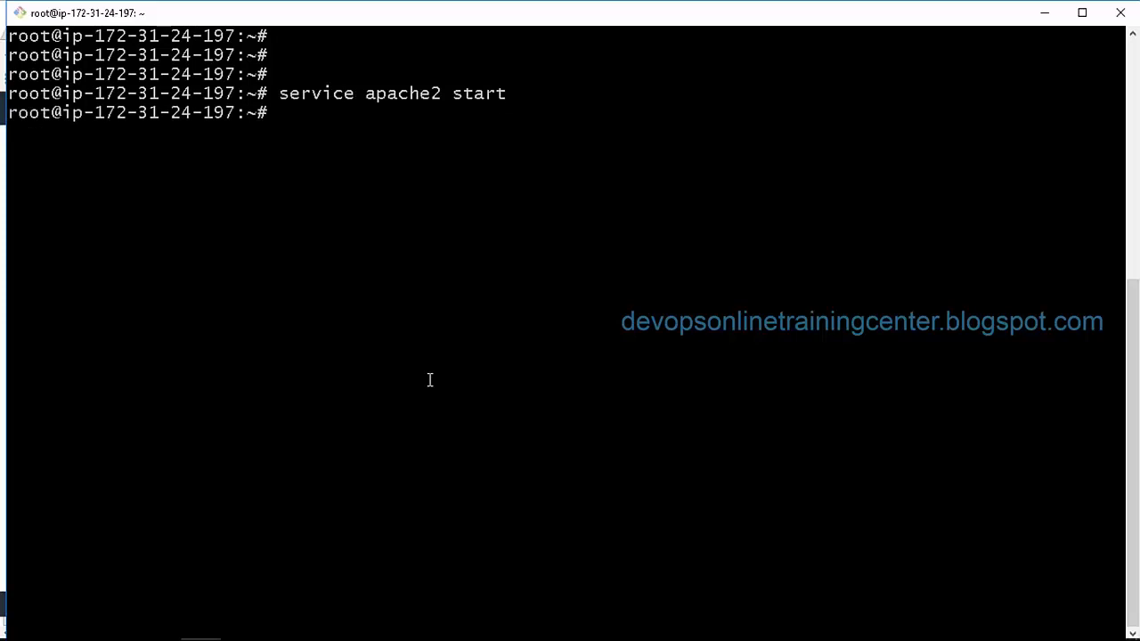
Step: Check the web server's state with "service apache2 status"
key("Up")
key("BackSpace")
key("BackSpace")
type("tus")
key("Return")
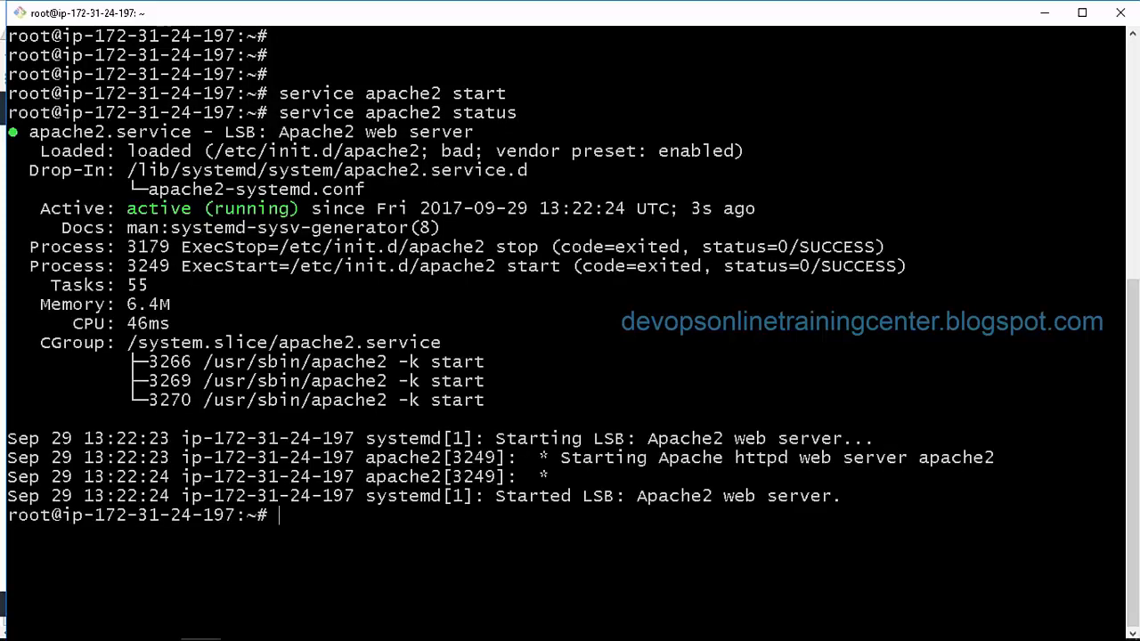
Step: Switch to the EC2 Management Console and examine Loadbalancer1's registered instances and availability zones
key("alt+Tab")
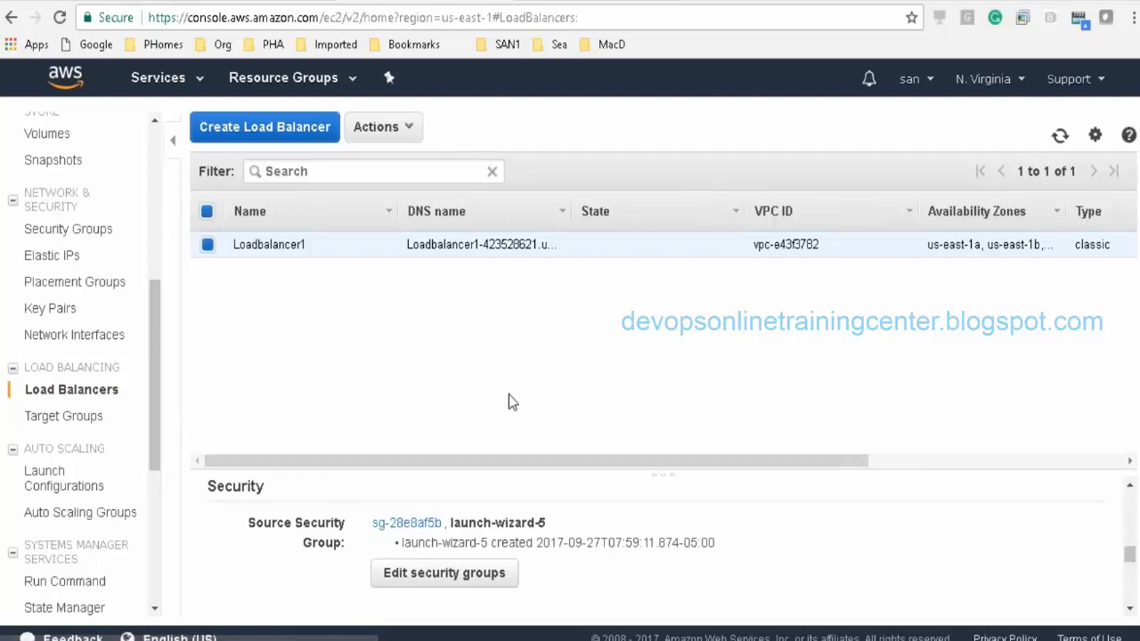
left_click_drag(1129, 559, 1130, 501)
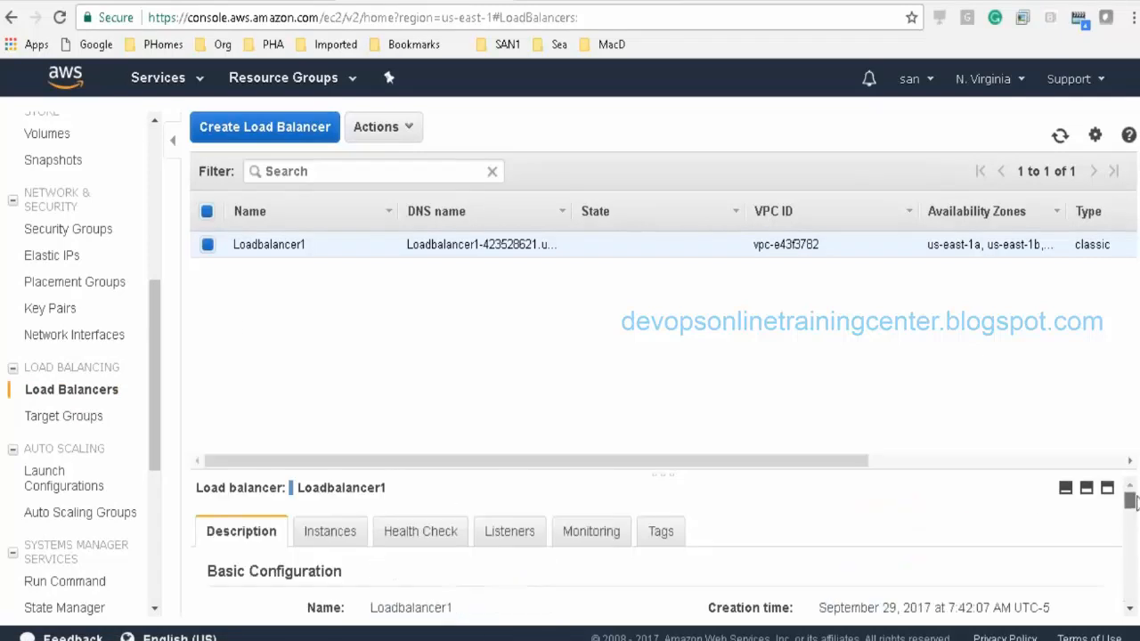
left_click(333, 540)
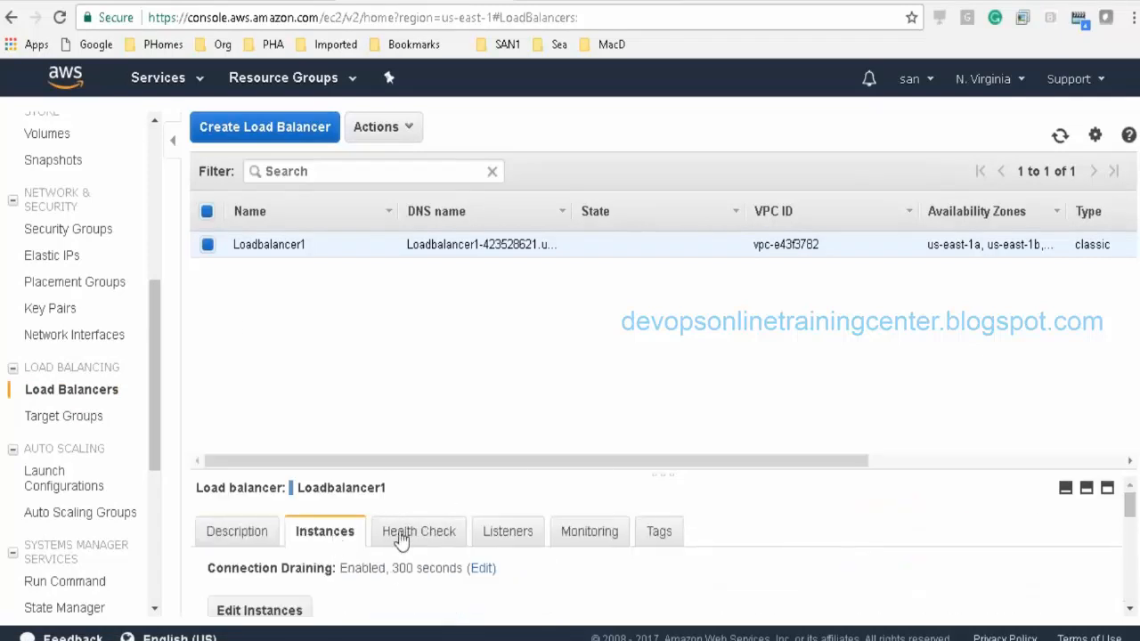
left_click(1128, 611)
left_click(1128, 610)
left_click(1128, 611)
left_click(1128, 611)
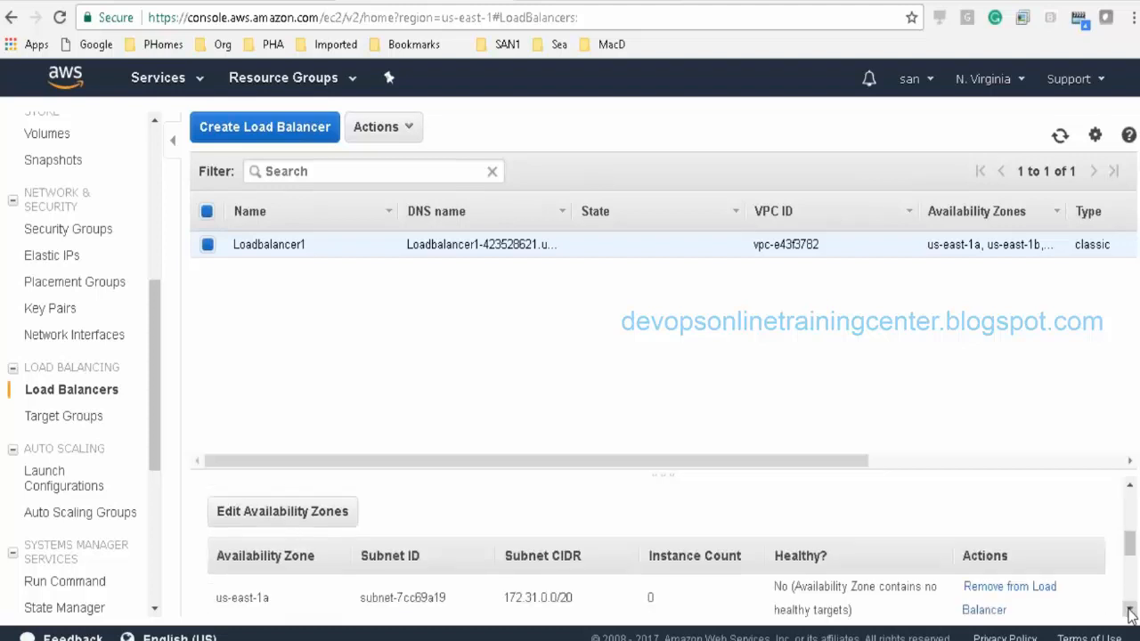
left_click(1128, 610)
left_click(1128, 610)
left_click(1128, 611)
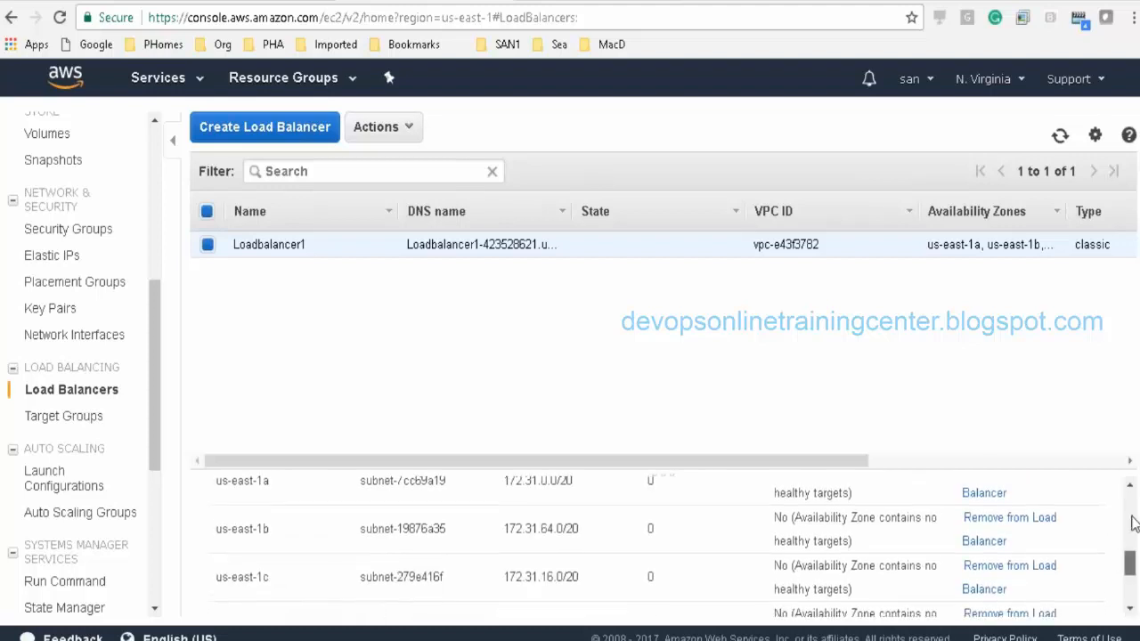
scroll(1129, 523, "up", 5)
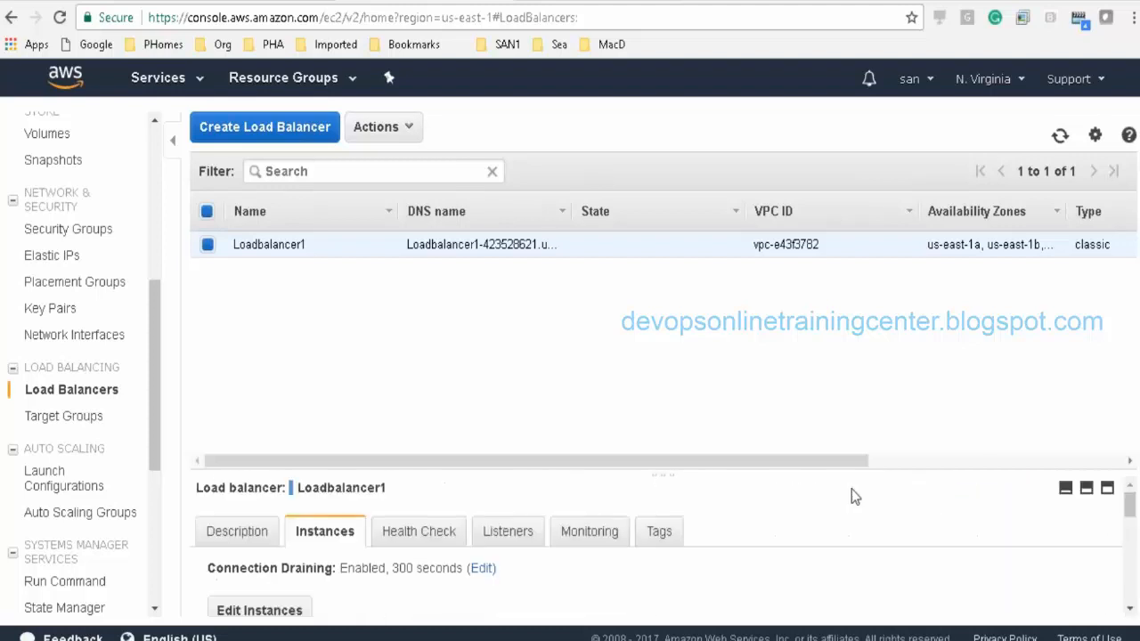
Step: View Loadbalancer1's health check settings, then reselect the load balancer and recheck its list of registered instances
left_click(408, 528)
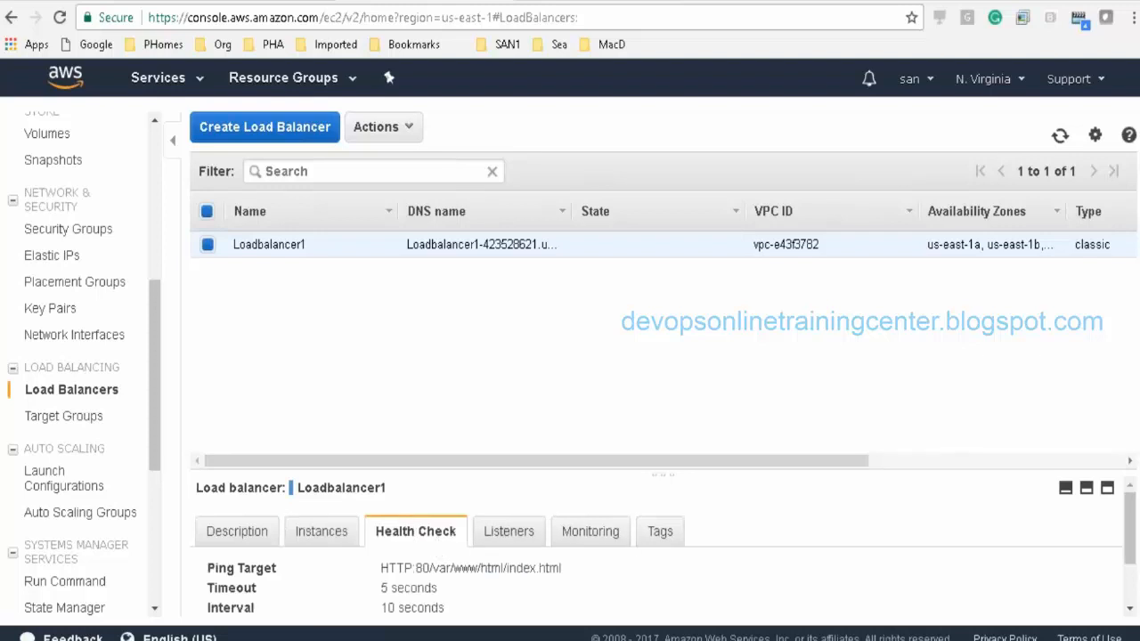
left_click(241, 529)
left_click(318, 529)
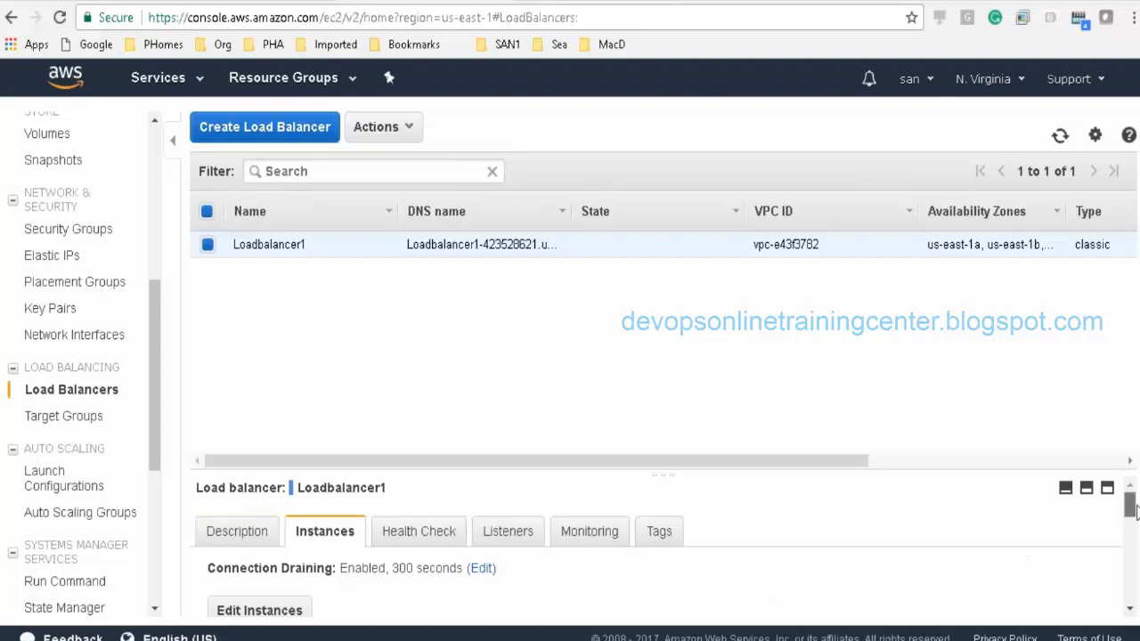
mouse_move(1129, 504)
left_mouse_down()
mouse_move(1134, 561)
mouse_move(1131, 499)
left_mouse_up()
left_click(207, 212)
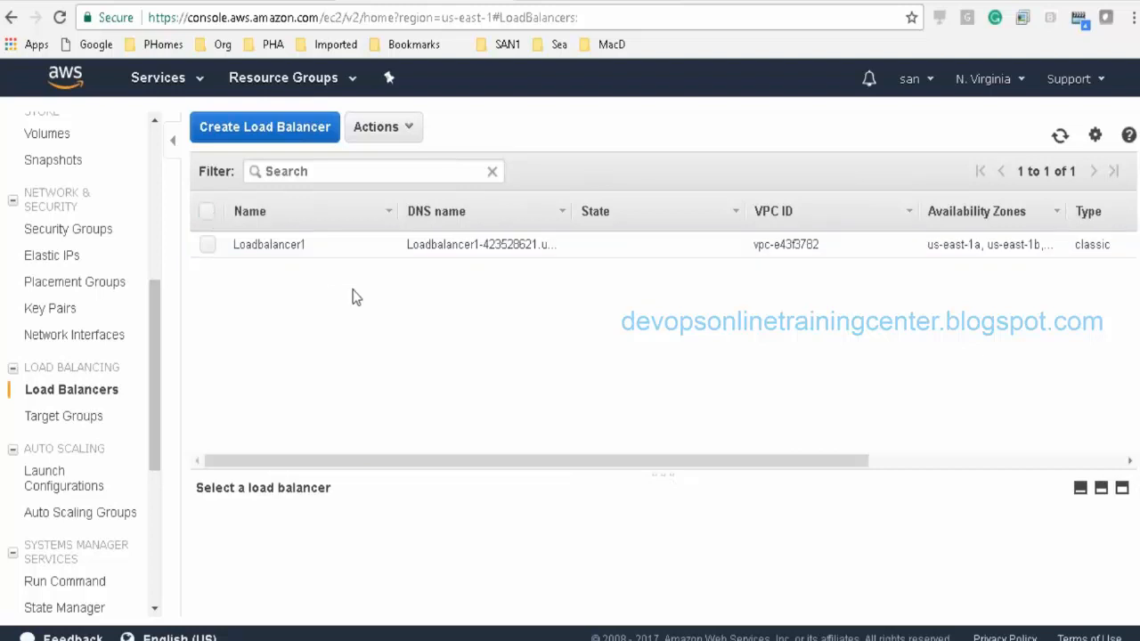
left_click(206, 245)
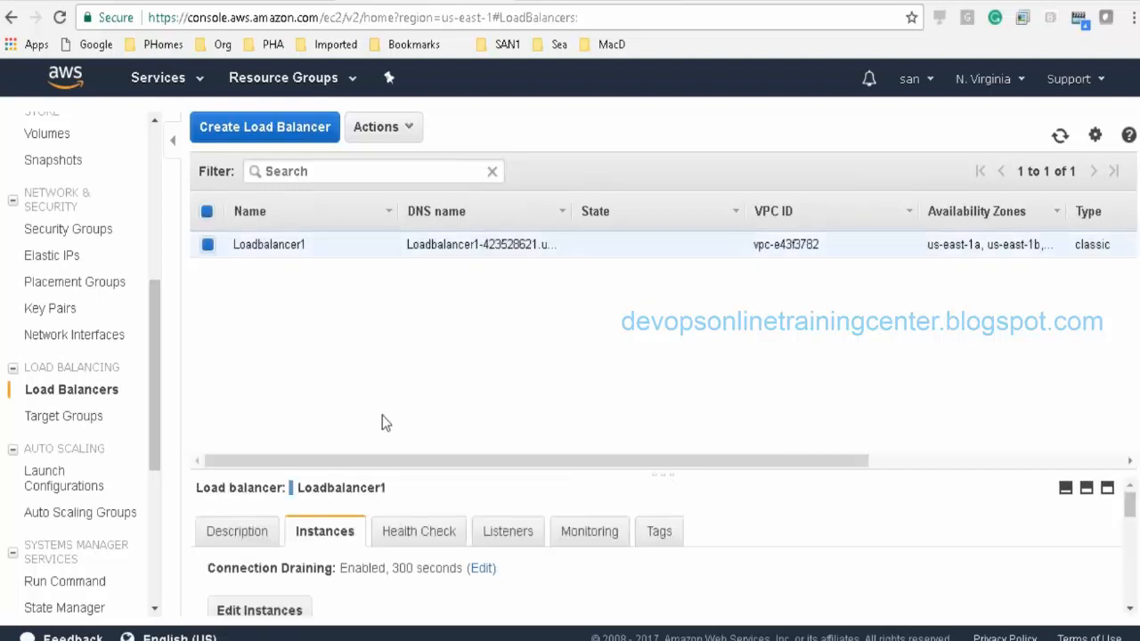
left_click(1129, 608)
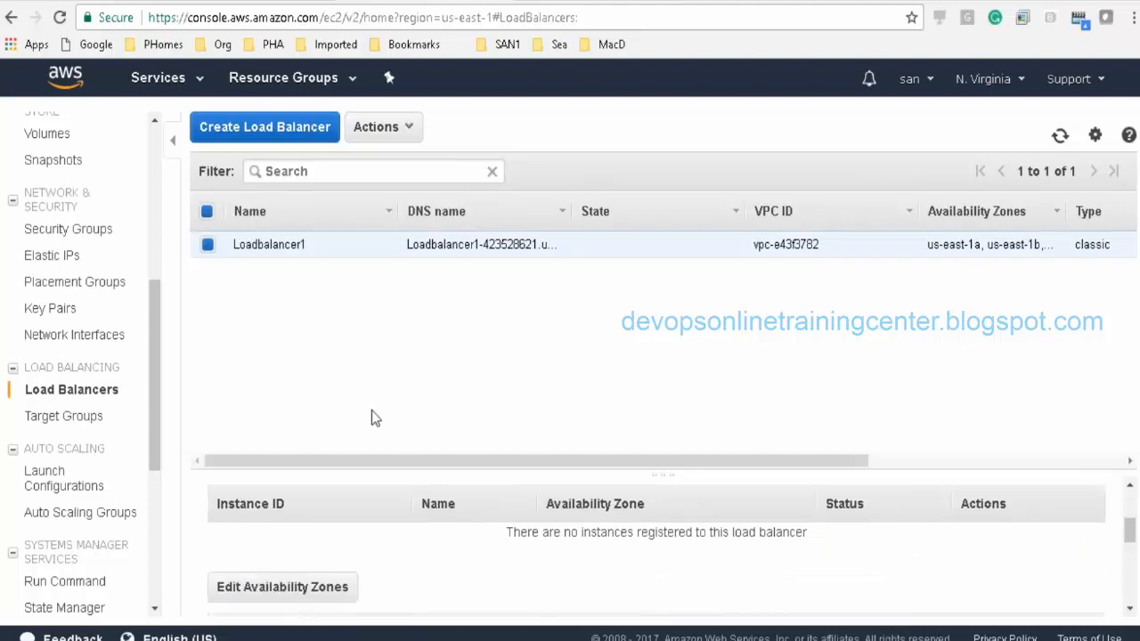
Step: View the Auto Scaling group's details and the list of EC2 instances
left_click(103, 515)
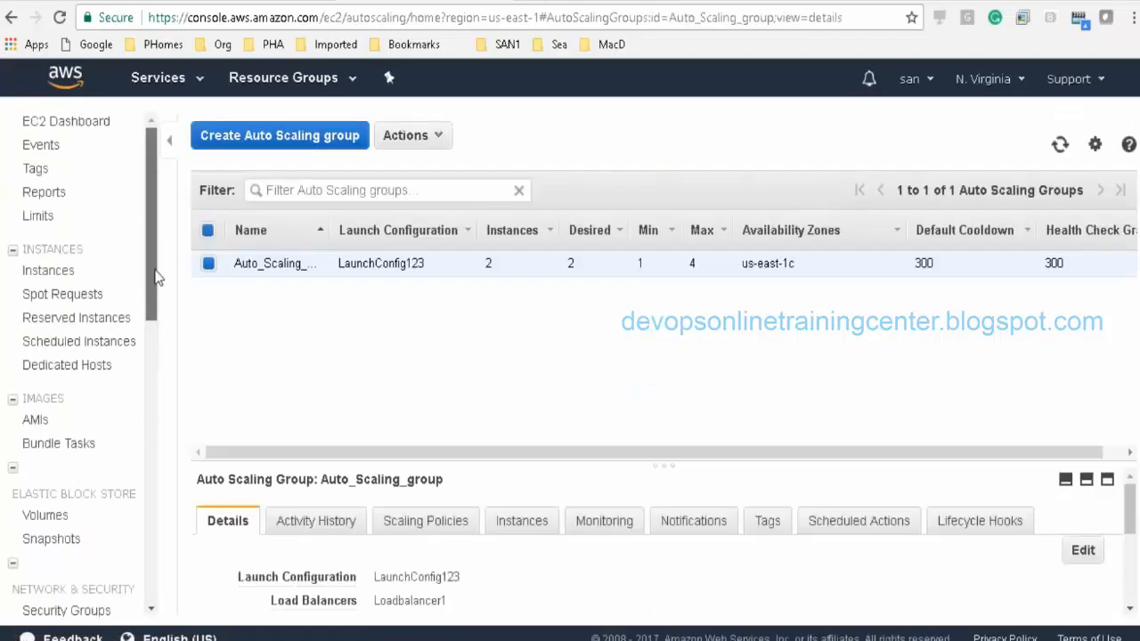
left_click_drag(152, 272, 155, 306)
left_click(46, 197)
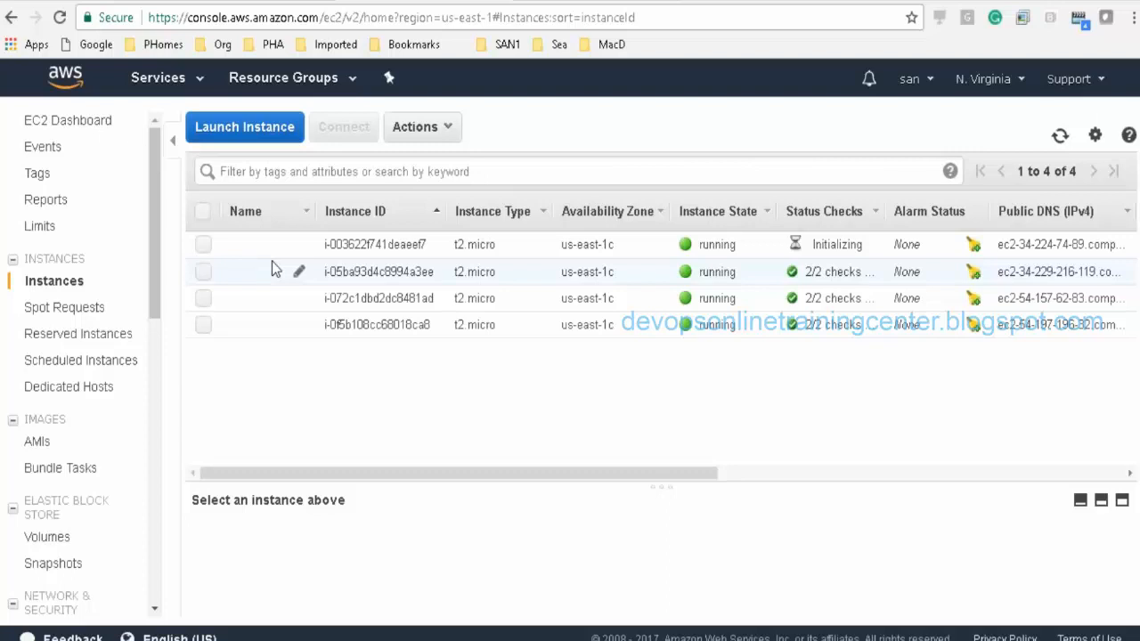
Step: Return to the load balancer list and check the status of each instance registered with Loadbalancer1
mouse_move(157, 261)
left_mouse_down()
mouse_move(151, 301)
mouse_move(154, 273)
left_mouse_up()
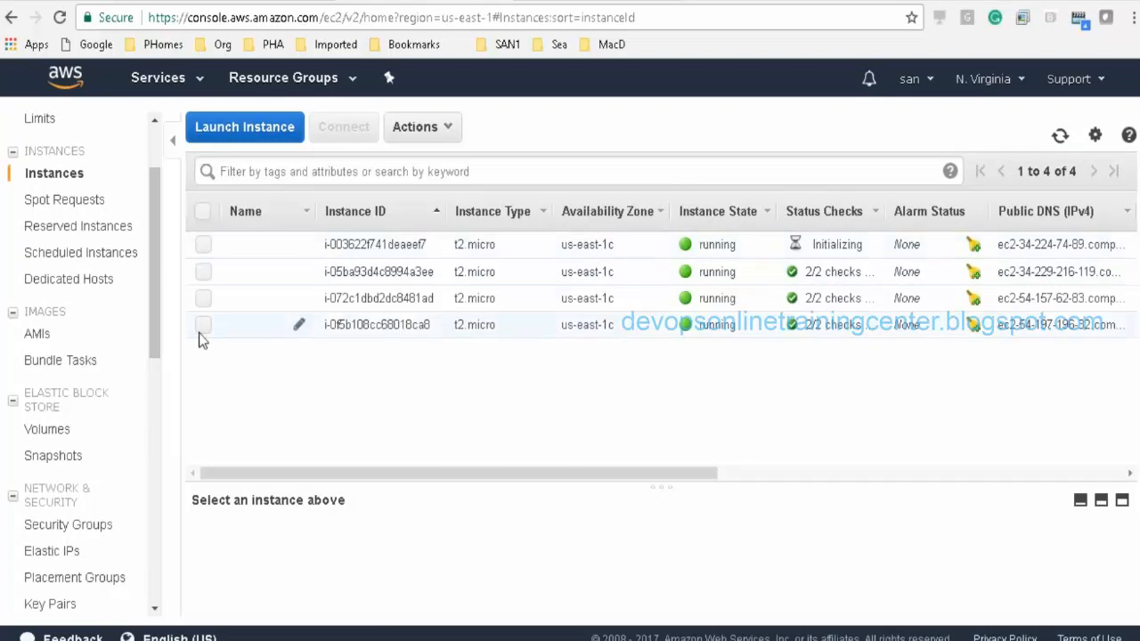
left_click_drag(149, 290, 156, 361)
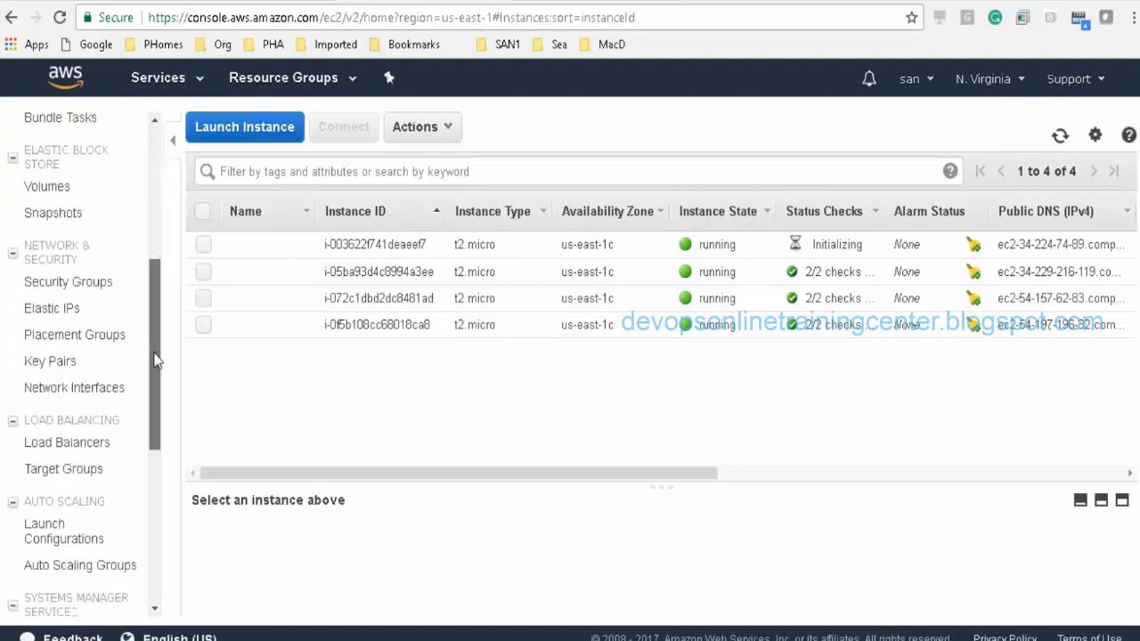
left_click(71, 440)
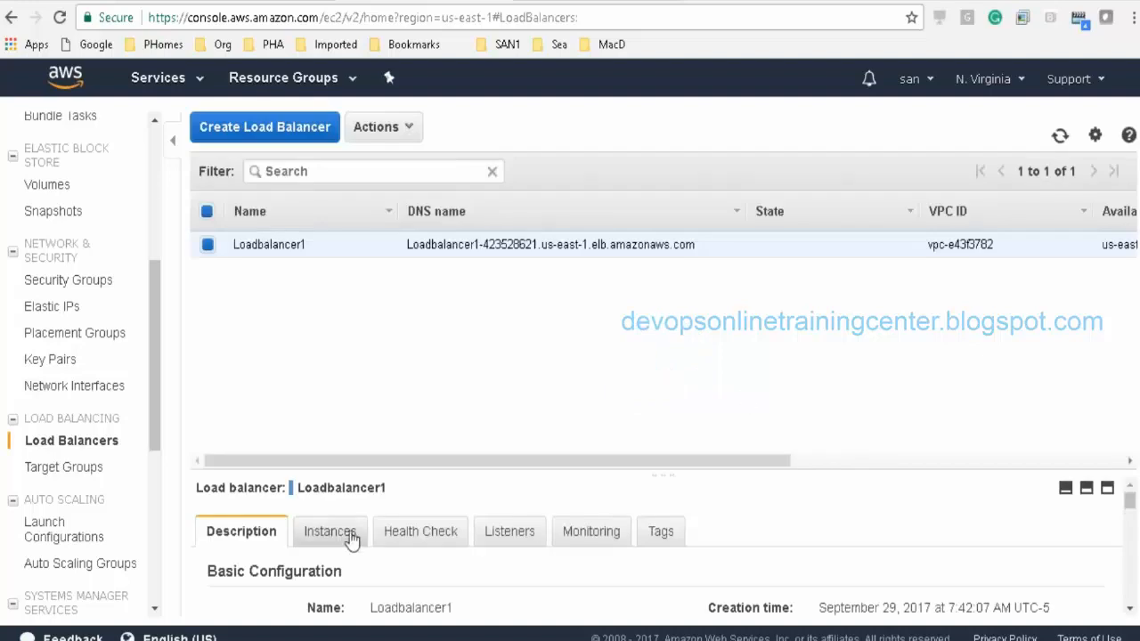
left_click(351, 534)
left_click_drag(1128, 499, 1132, 527)
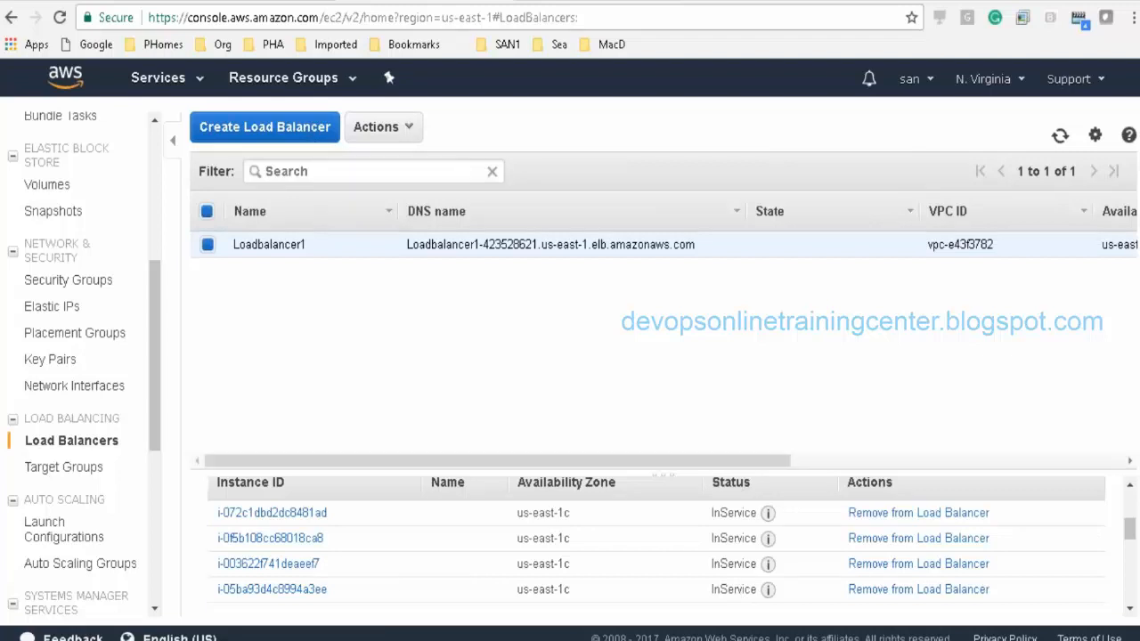
Step: Switch to the page served at Loadbalancer1's DNS address and reload it three times
left_click(213, 595)
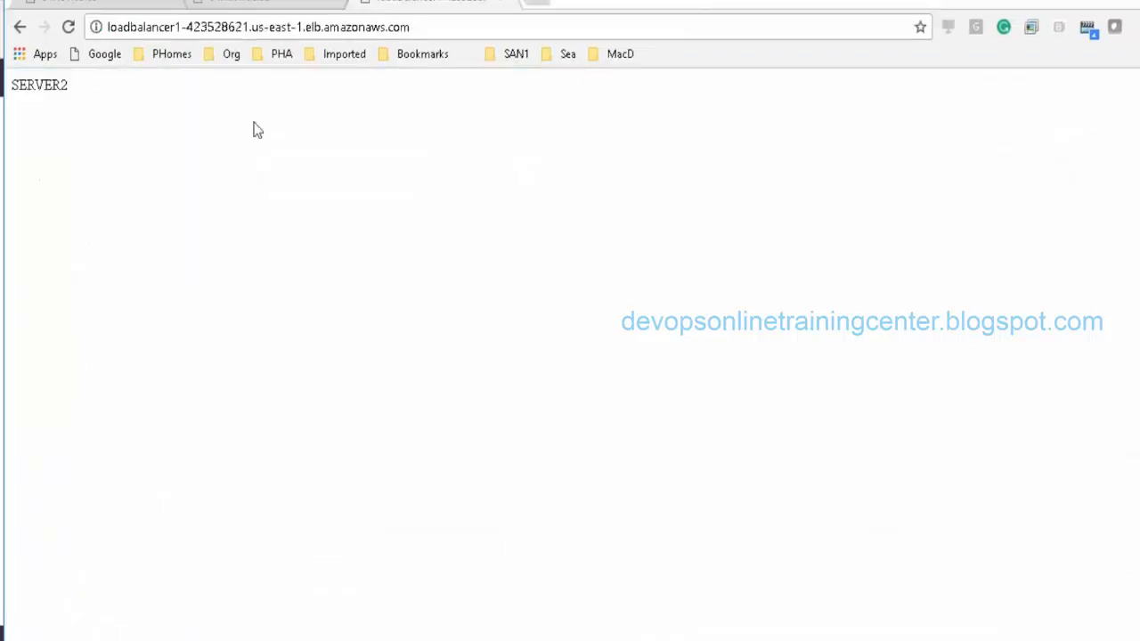
left_click(434, 26)
key("Return")
left_click(440, 28)
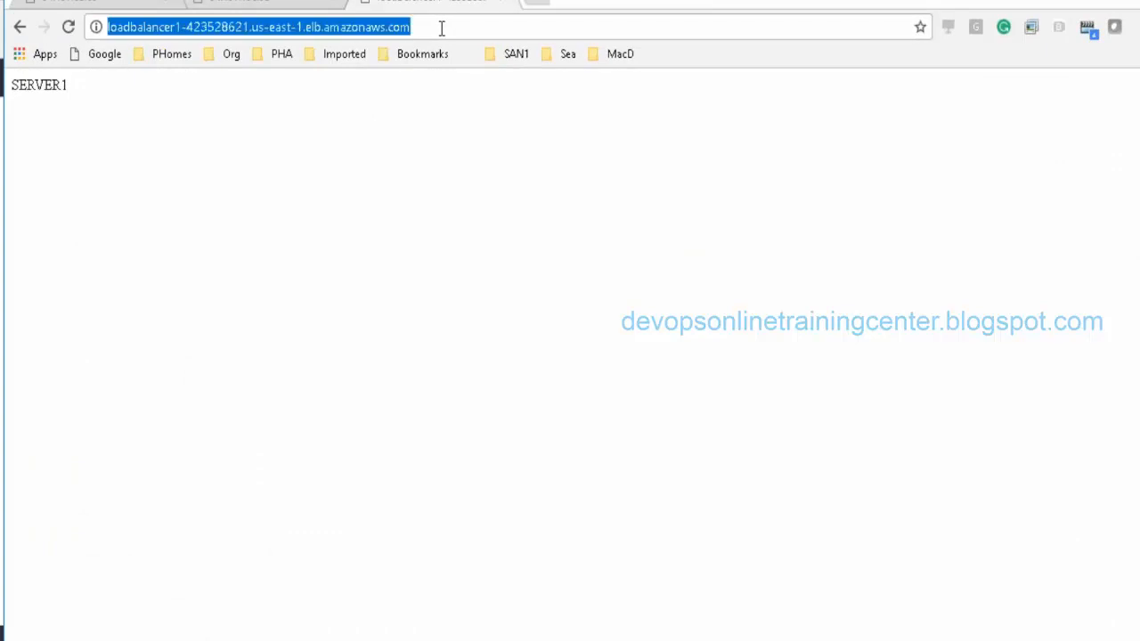
key("Return")
left_click(457, 30)
key("Return")
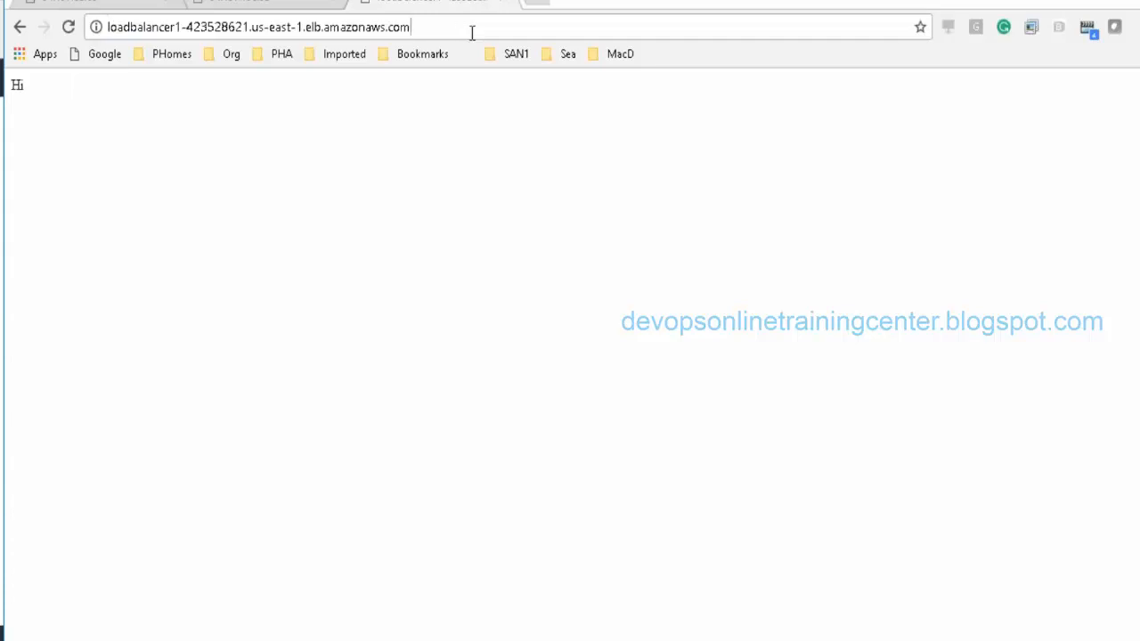
Step: Highlight the served page's text and reload the page at Loadbalancer1's DNS address three more times
left_click(472, 32)
left_click_drag(25, 86, 3, 93)
left_click(31, 94)
left_click_drag(31, 95, 3, 89)
left_click(32, 97)
left_click_drag(32, 92, 5, 89)
left_click(469, 28)
key("Return")
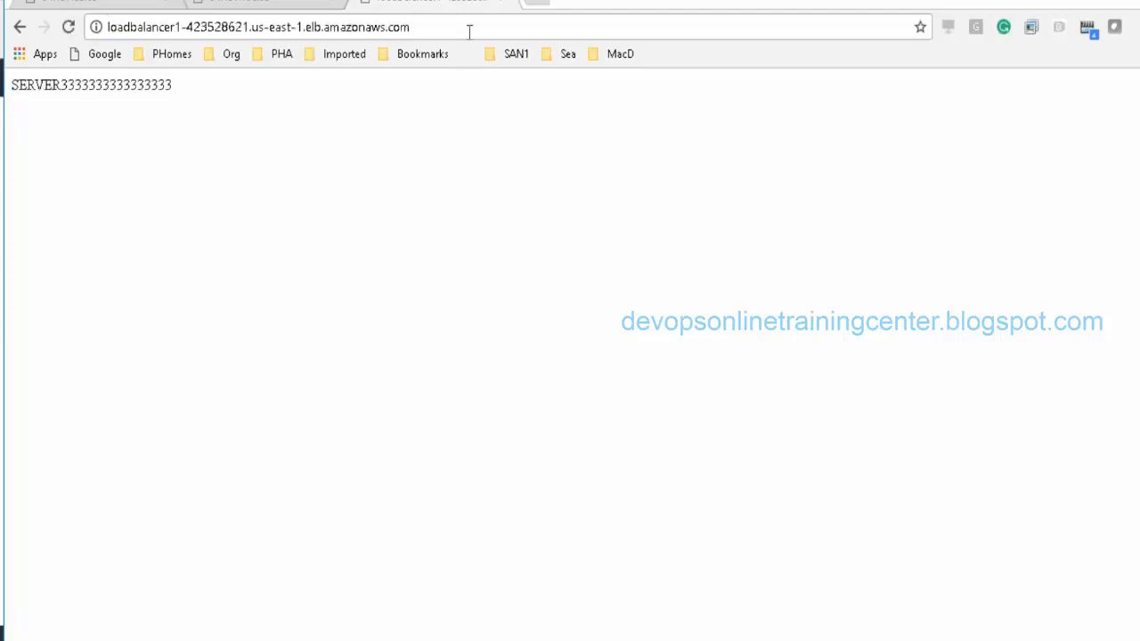
left_click(479, 27)
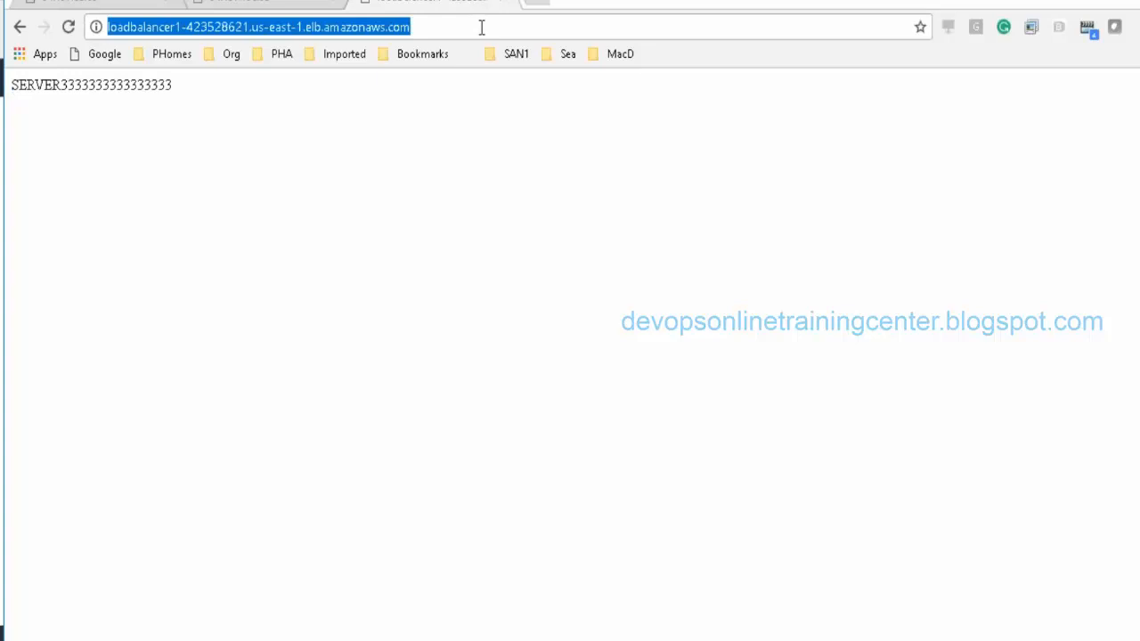
key("Return")
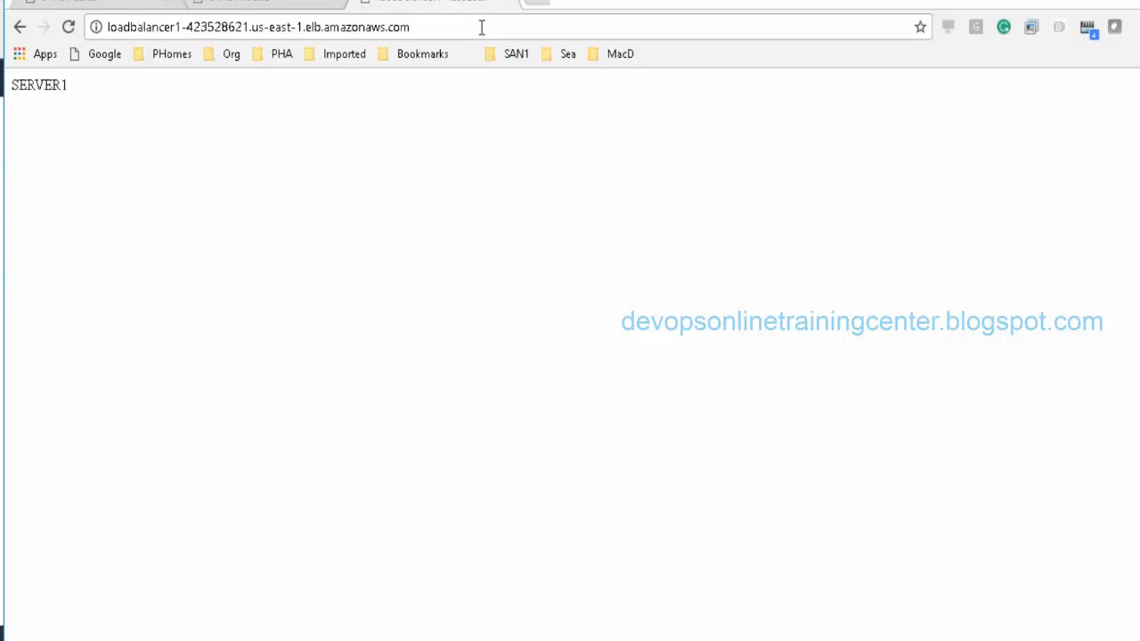
left_click(481, 27)
key("Return")
Step: Switch back to the AWS console and view the list of EC2 instances with their status checks
key("alt+Tab")
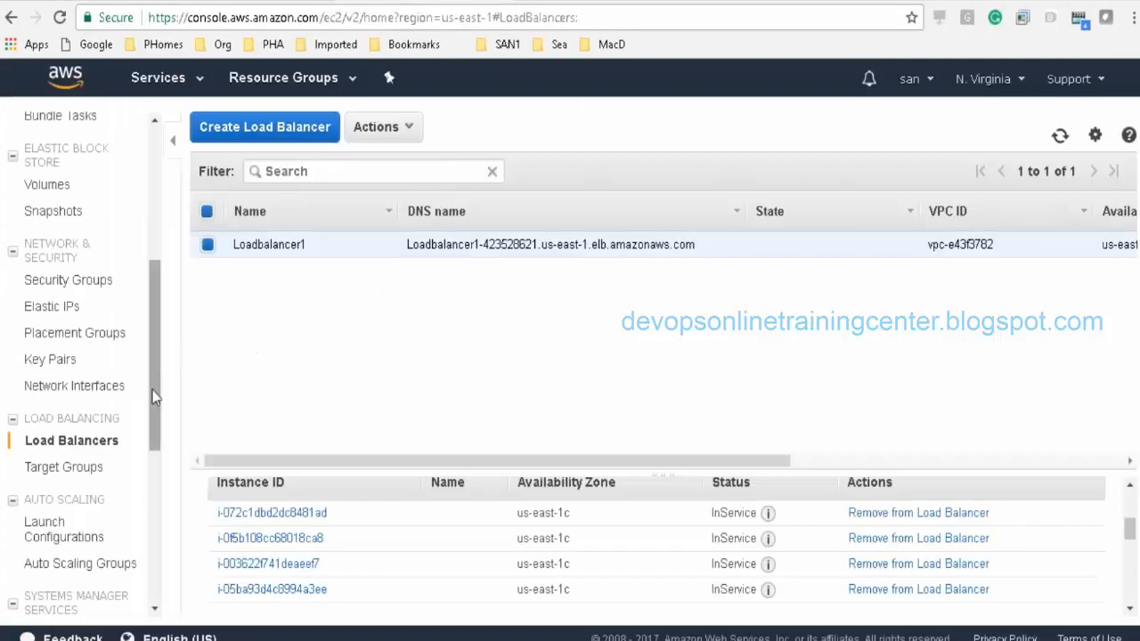
left_click_drag(153, 442, 157, 339)
left_click(52, 206)
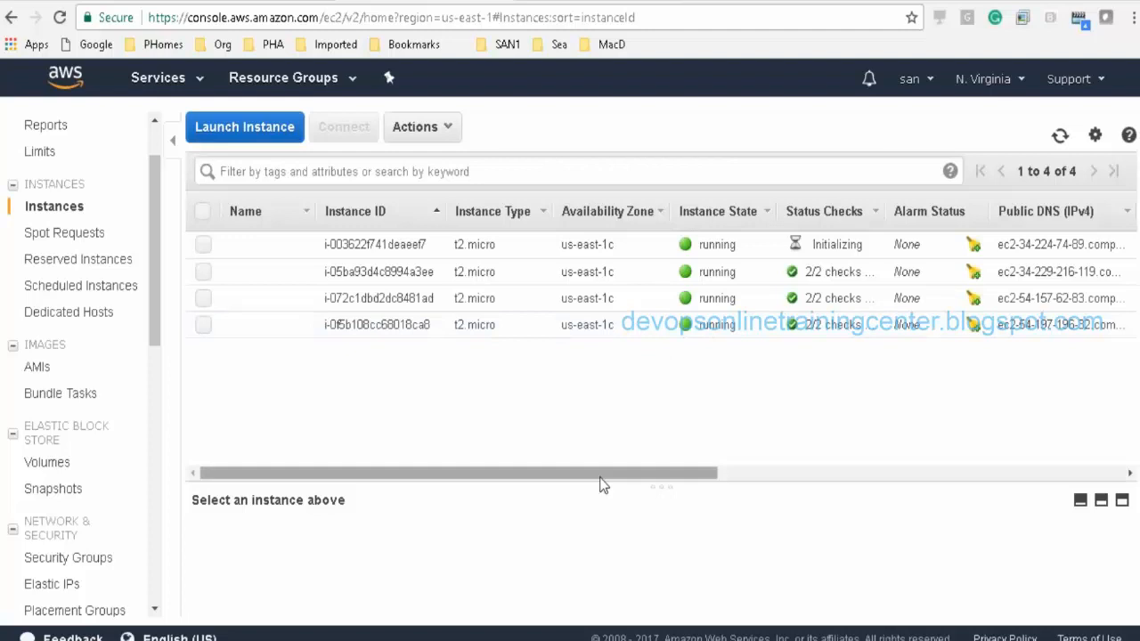
left_click_drag(600, 483, 534, 489)
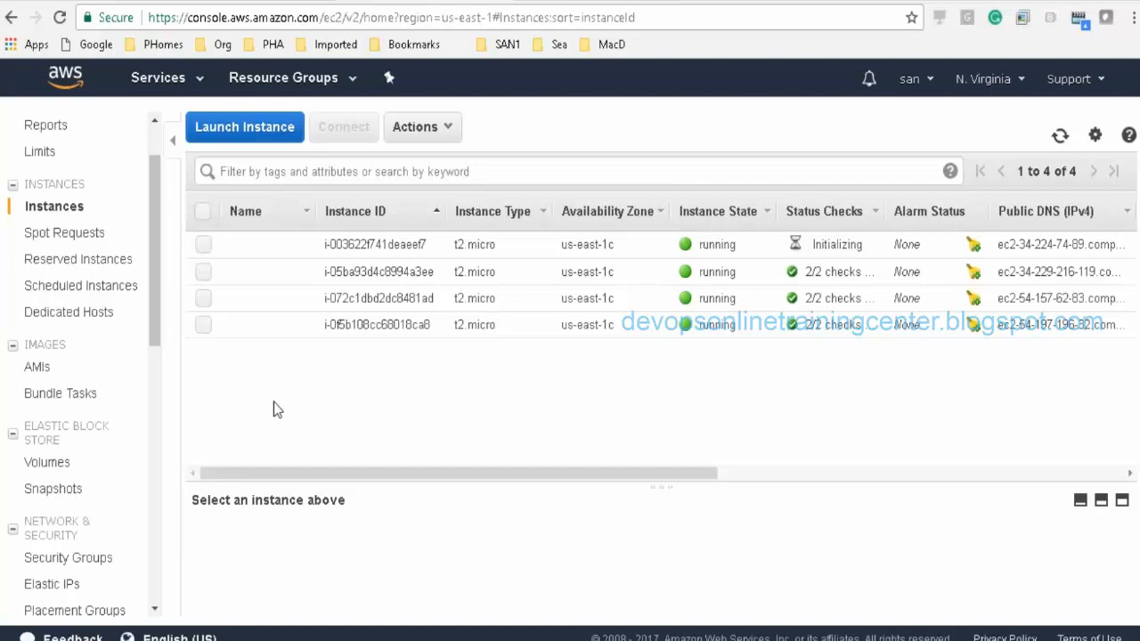
Step: Return to the load balancer list and review the instances registered with Loadbalancer1
left_click_drag(161, 258, 163, 365)
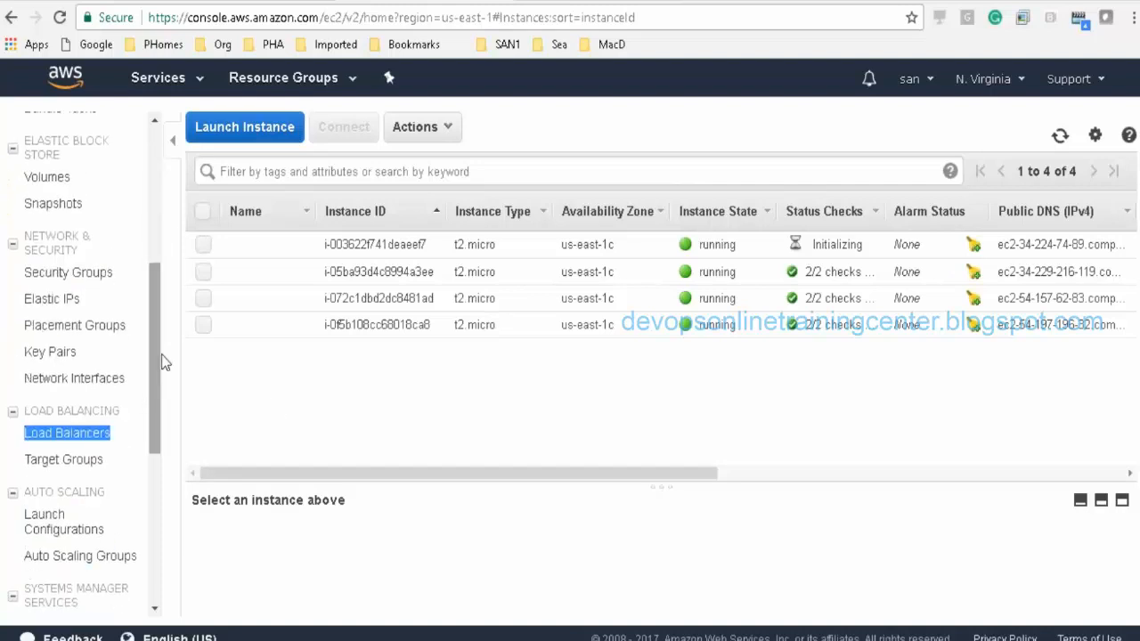
left_click(97, 439)
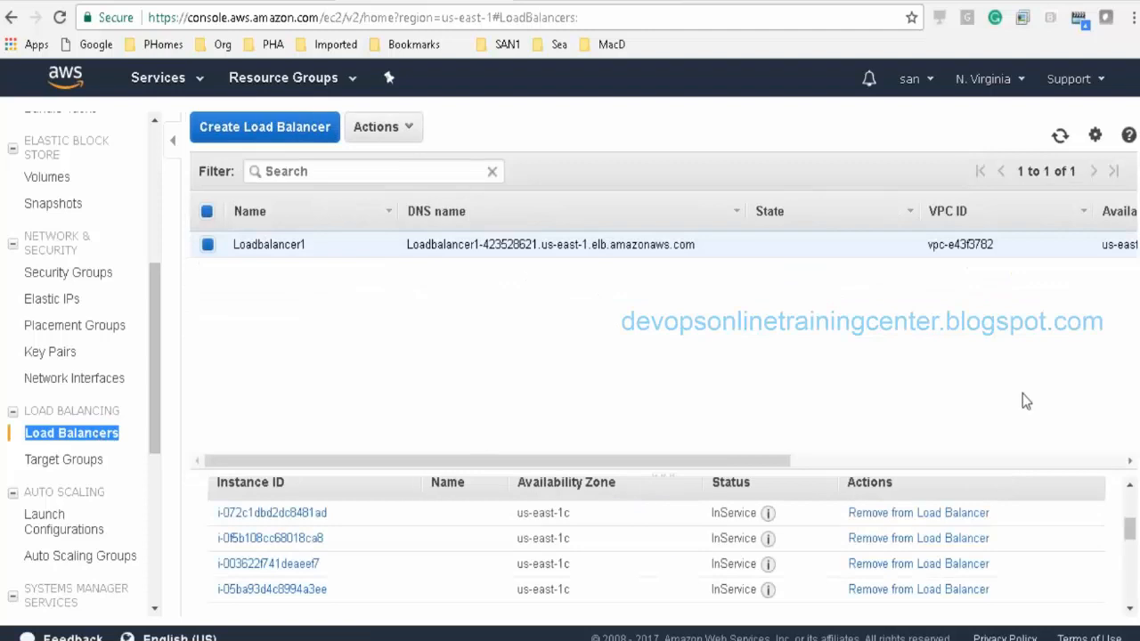
left_click_drag(1132, 528, 1131, 506)
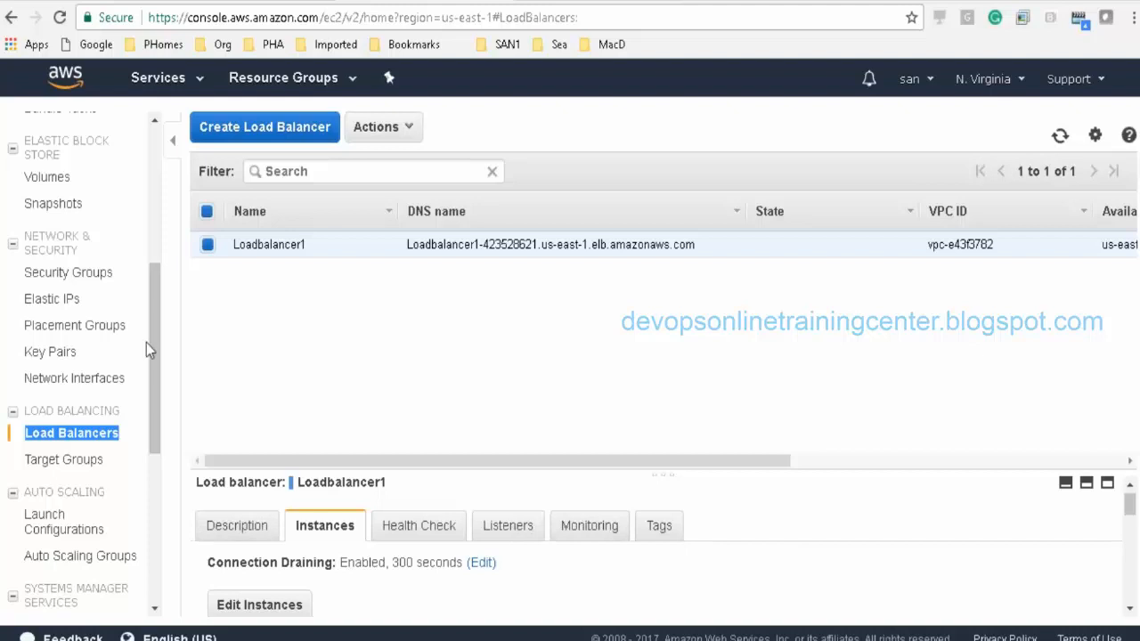
Step: Open the Auto Scaling groups and view the activity history of Auto_Scaling_group
left_click_drag(155, 361, 155, 411)
left_click(80, 420)
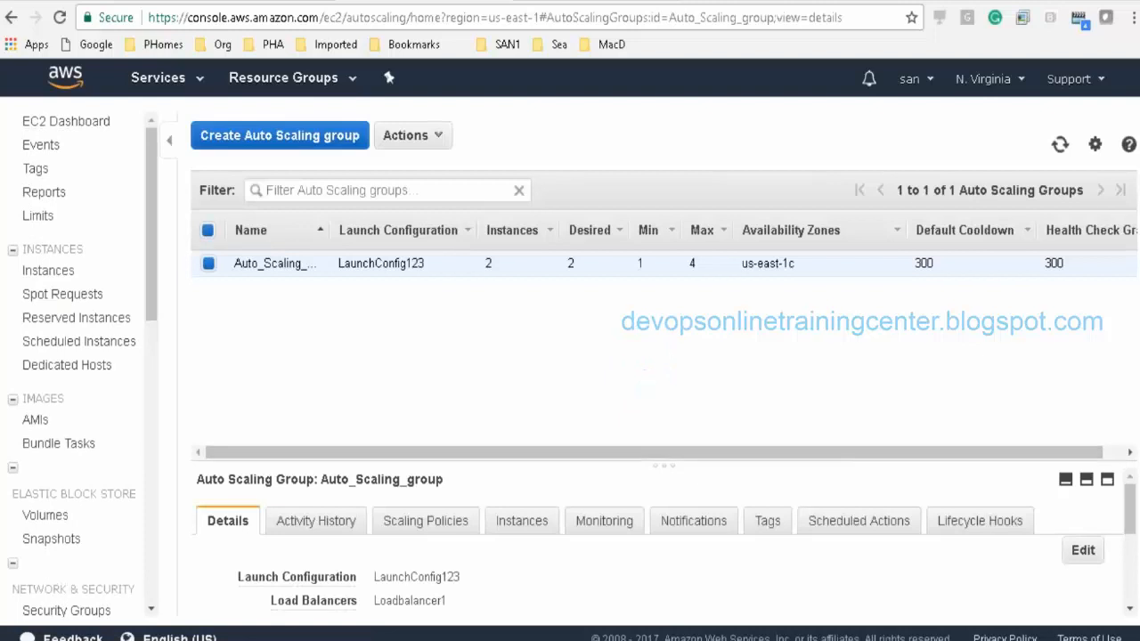
scroll(773, 568, "down", 1)
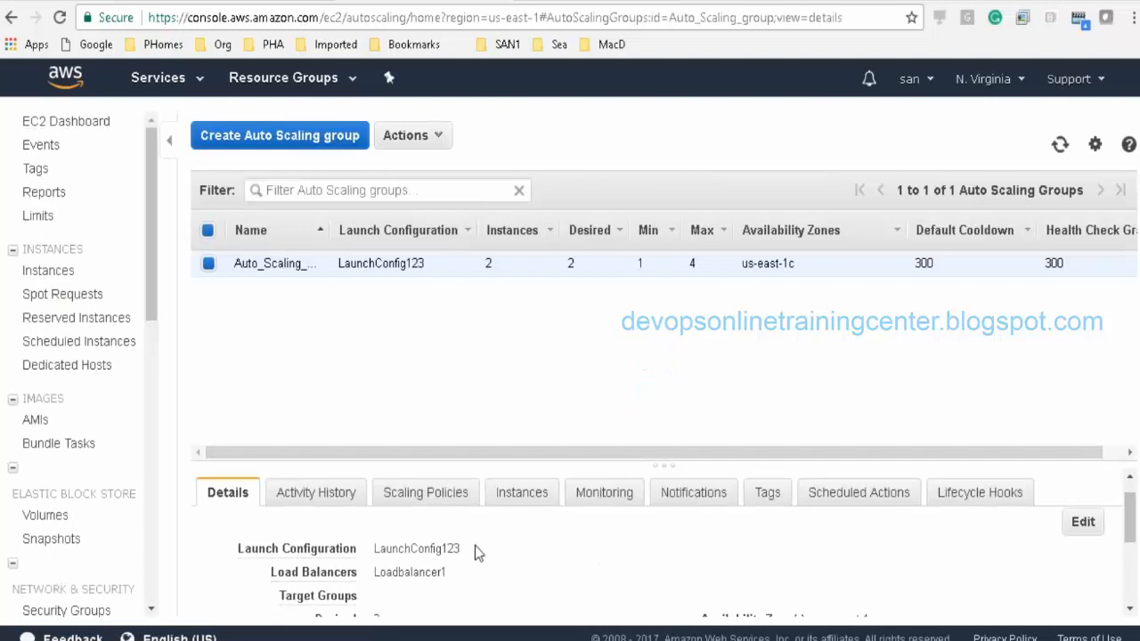
left_click(317, 495)
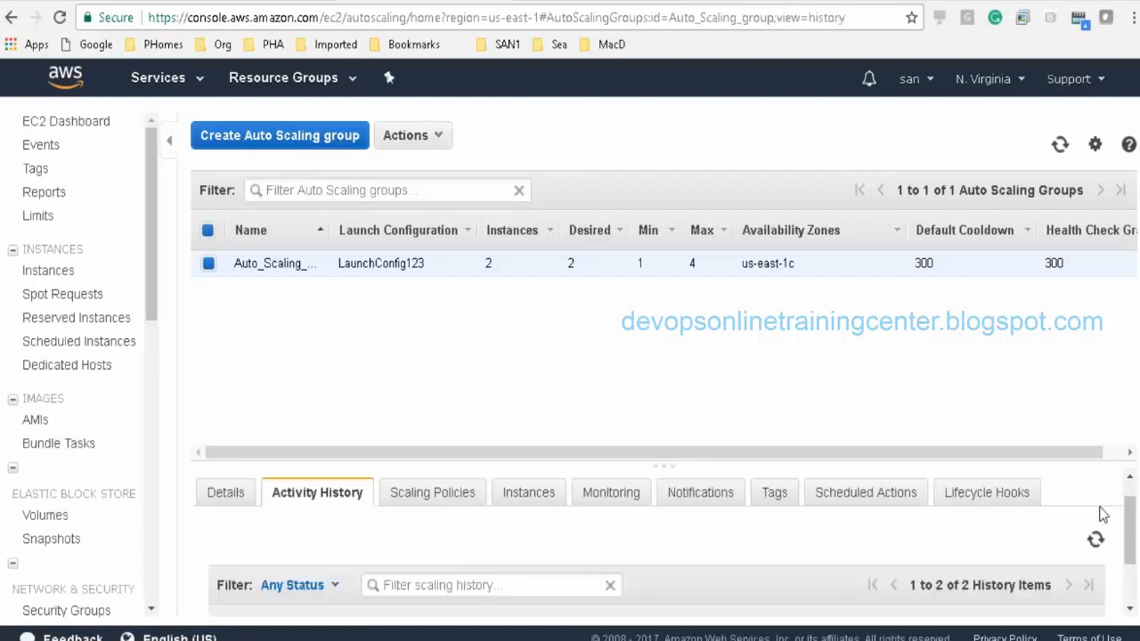
left_click_drag(1129, 527, 1132, 581)
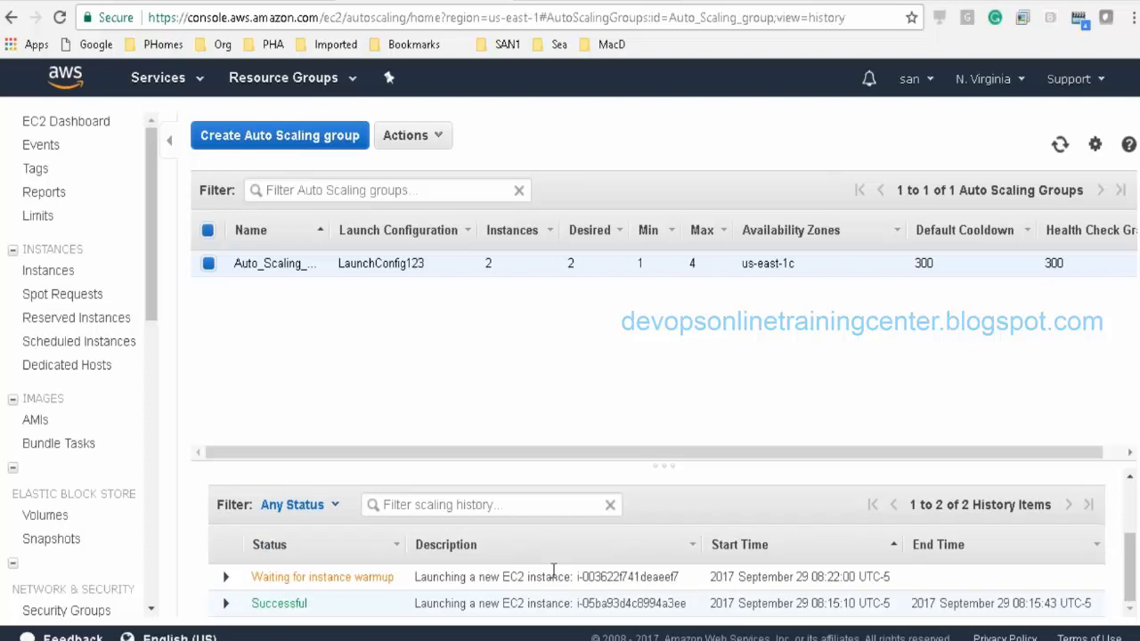
Step: Expand the activity entry for launching instance i-05ba93d4c8994a3ee and examine its description and cause
left_click(227, 607)
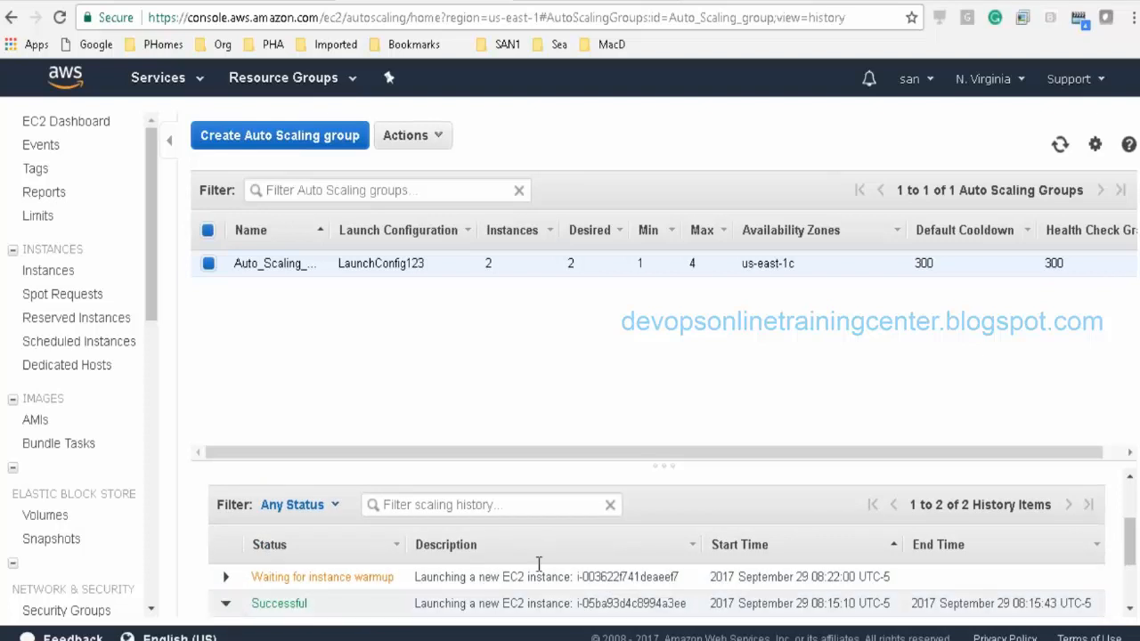
left_click_drag(1129, 557, 1135, 599)
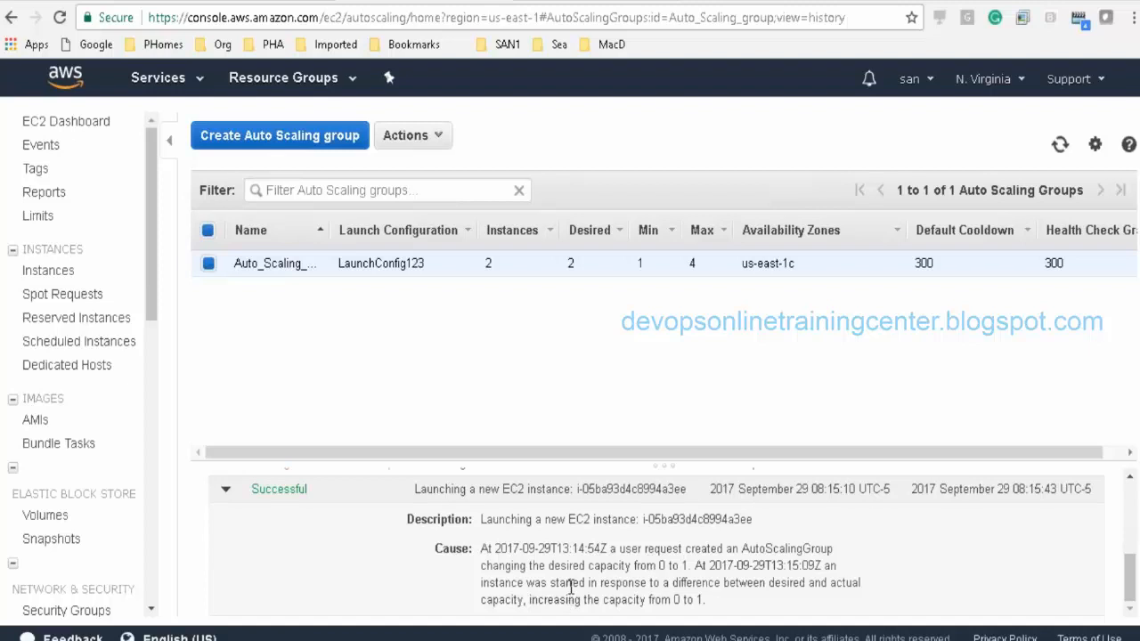
left_click_drag(570, 587, 748, 588)
left_click(764, 588)
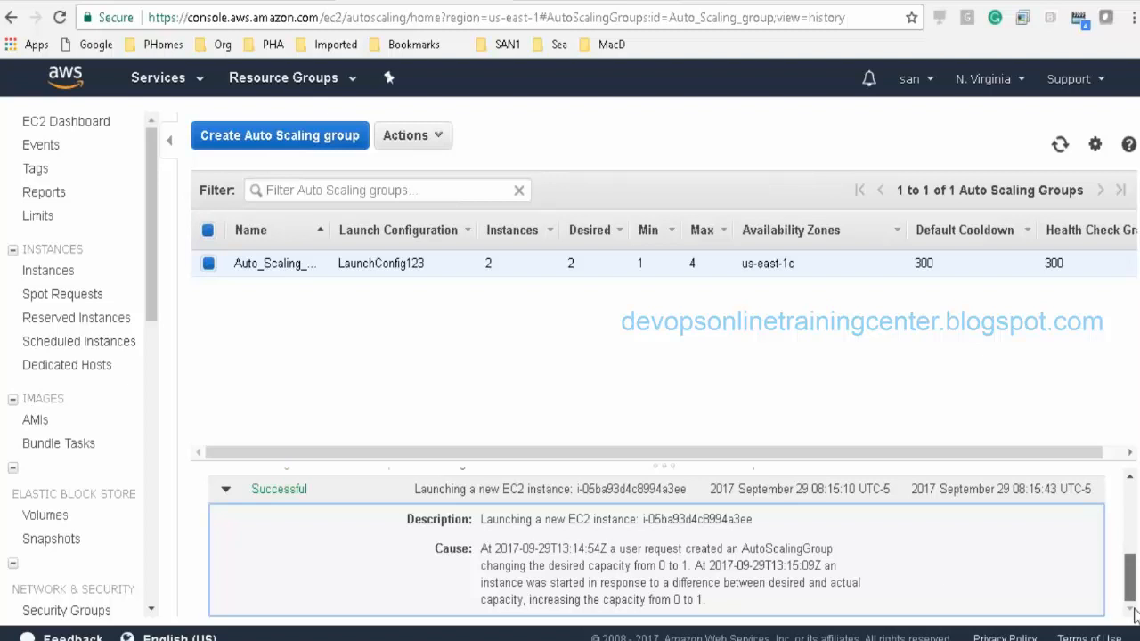
mouse_move(1132, 599)
left_mouse_down()
mouse_move(1133, 560)
mouse_move(1132, 598)
left_mouse_up()
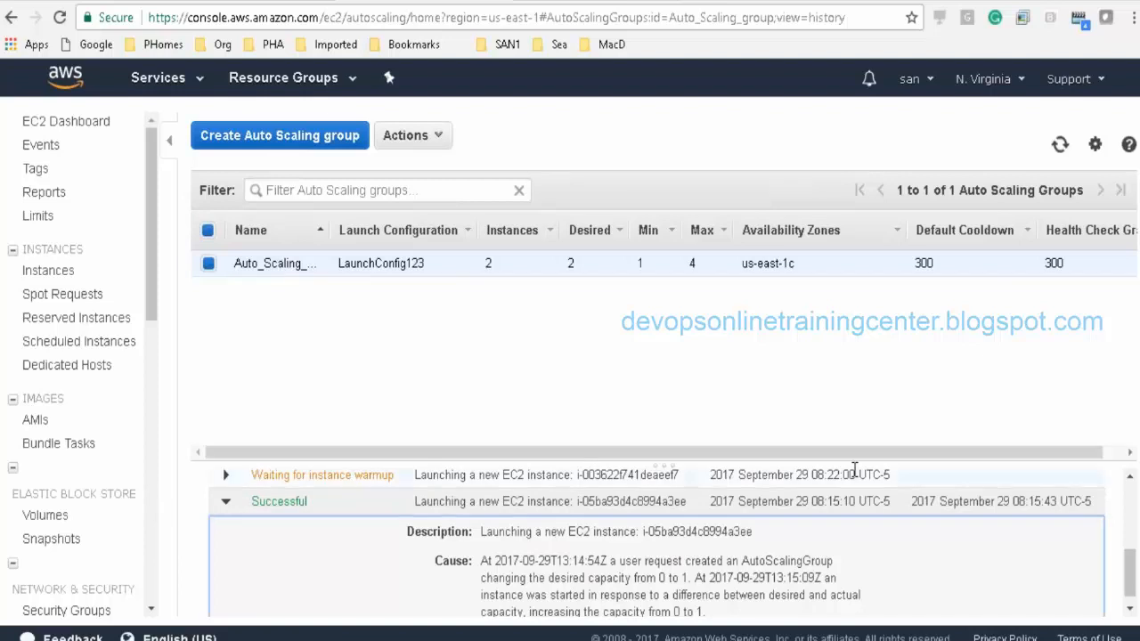
left_click_drag(1133, 579, 1133, 521)
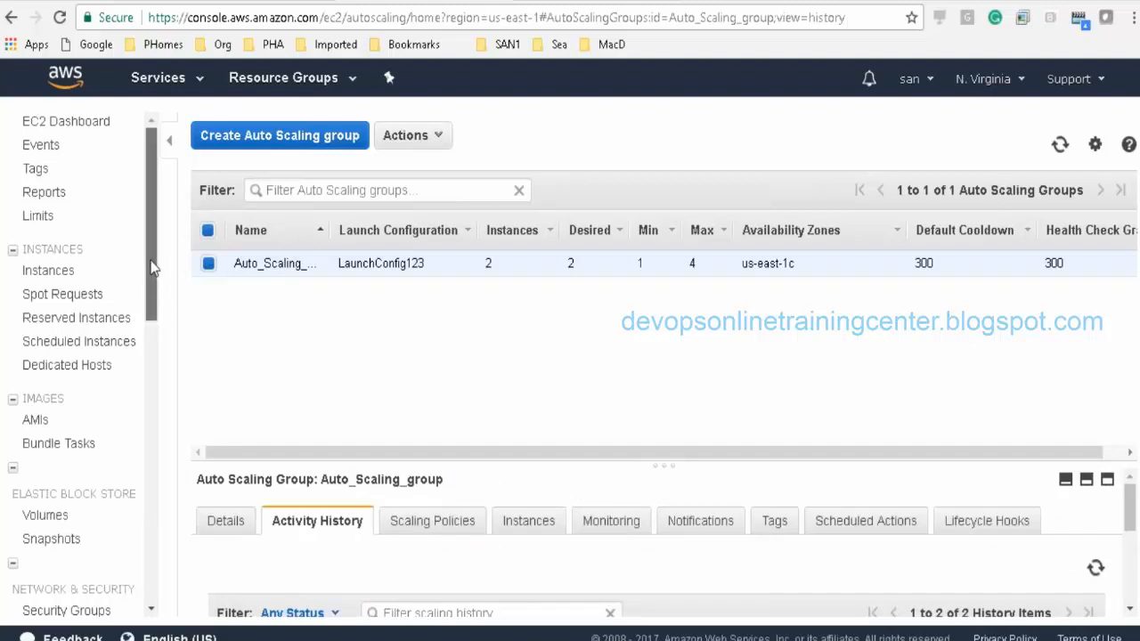
Step: View the launch configurations and check which actions are available for LaunchConfig123
left_click_drag(151, 267, 152, 441)
left_click(62, 438)
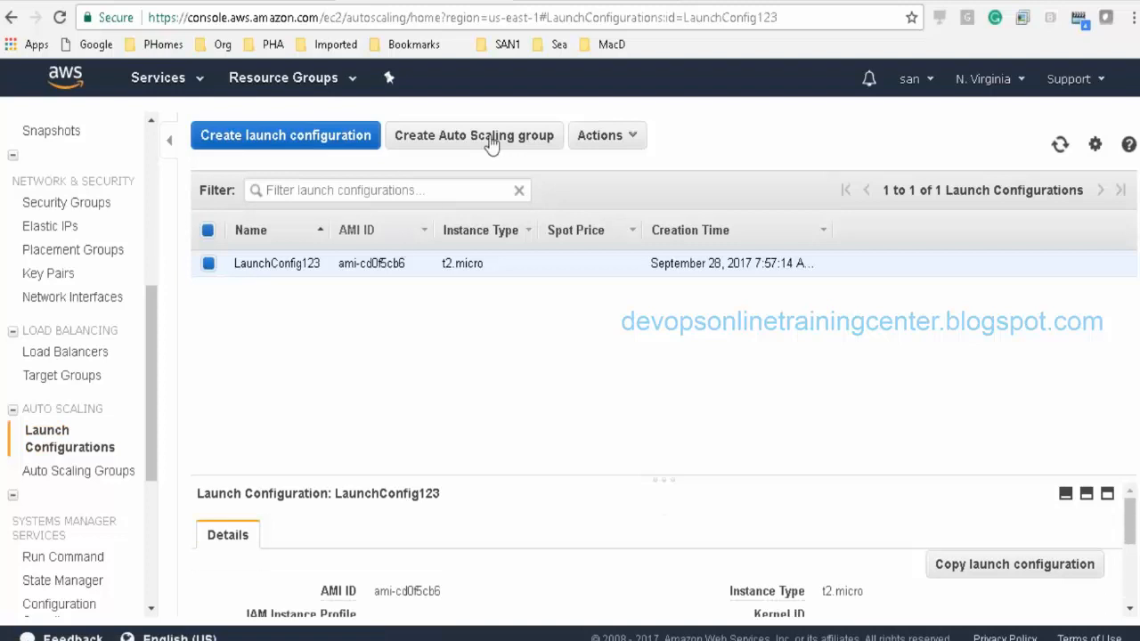
left_click(632, 140)
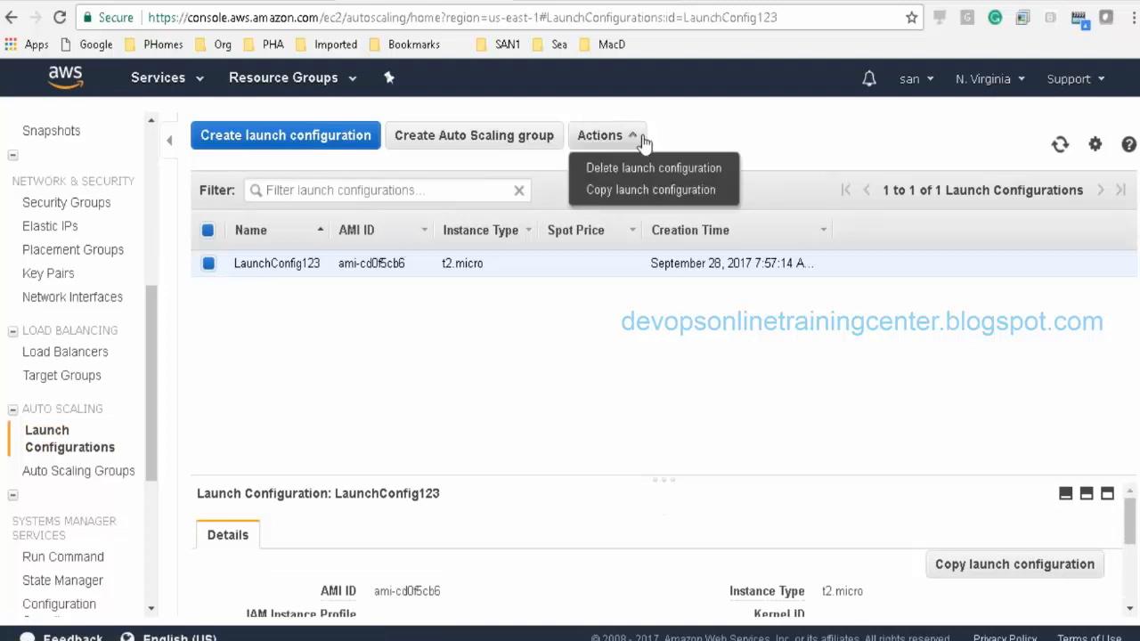
left_click(562, 281)
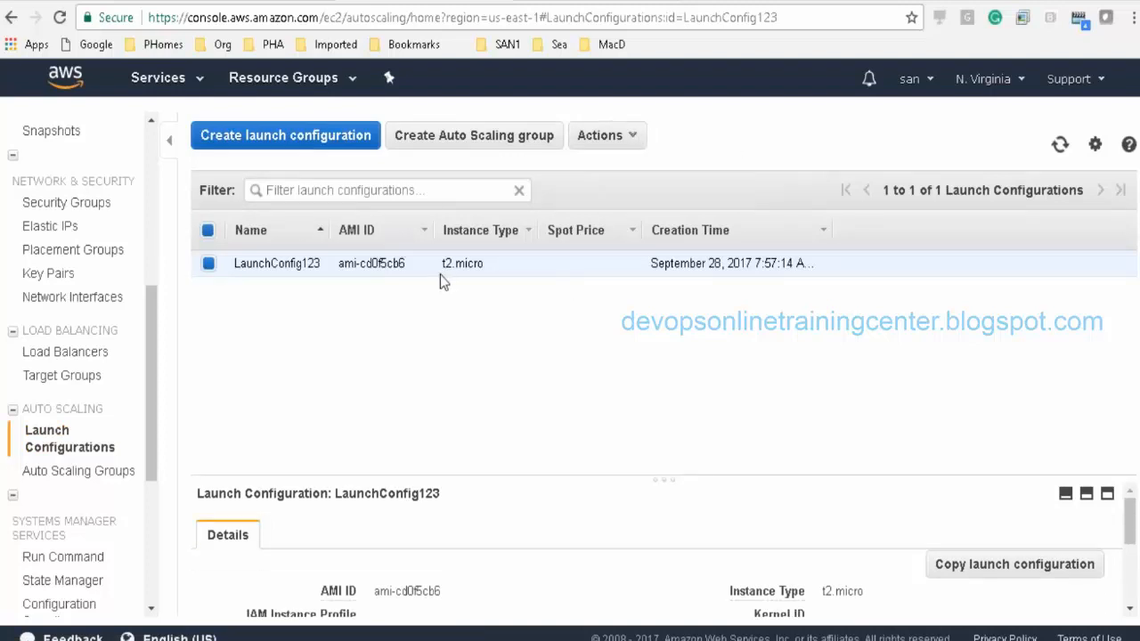
left_click(207, 269)
left_click(206, 269)
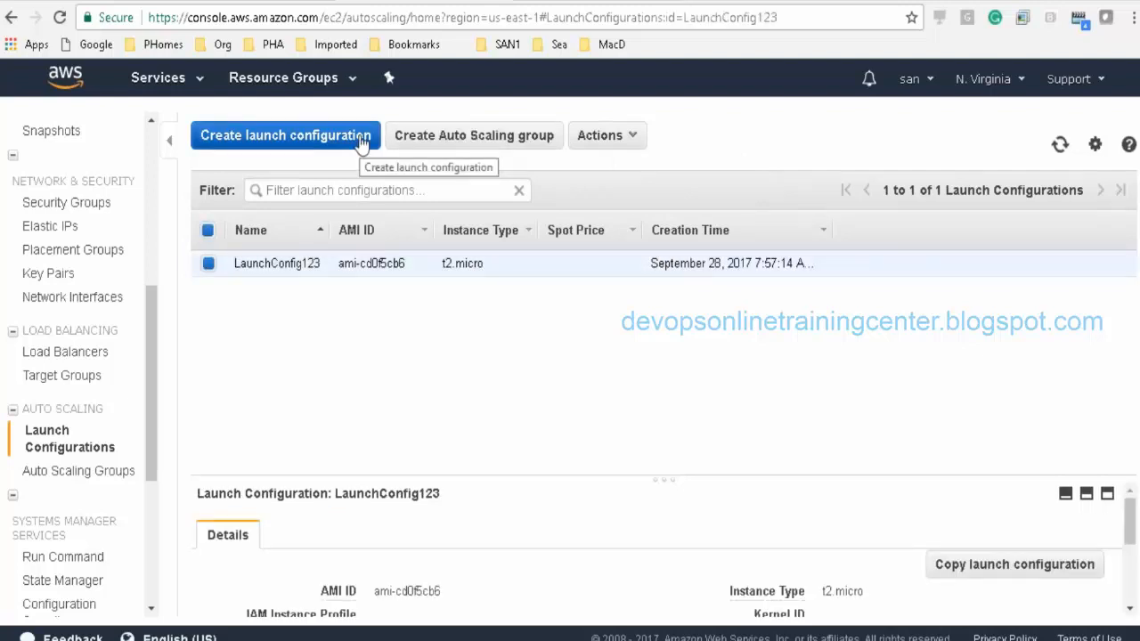
Step: Start a new launch configuration with Amazon Linux AMI 2017.03.1 and the t2.micro instance type, and proceed to its configuration details
left_click(361, 145)
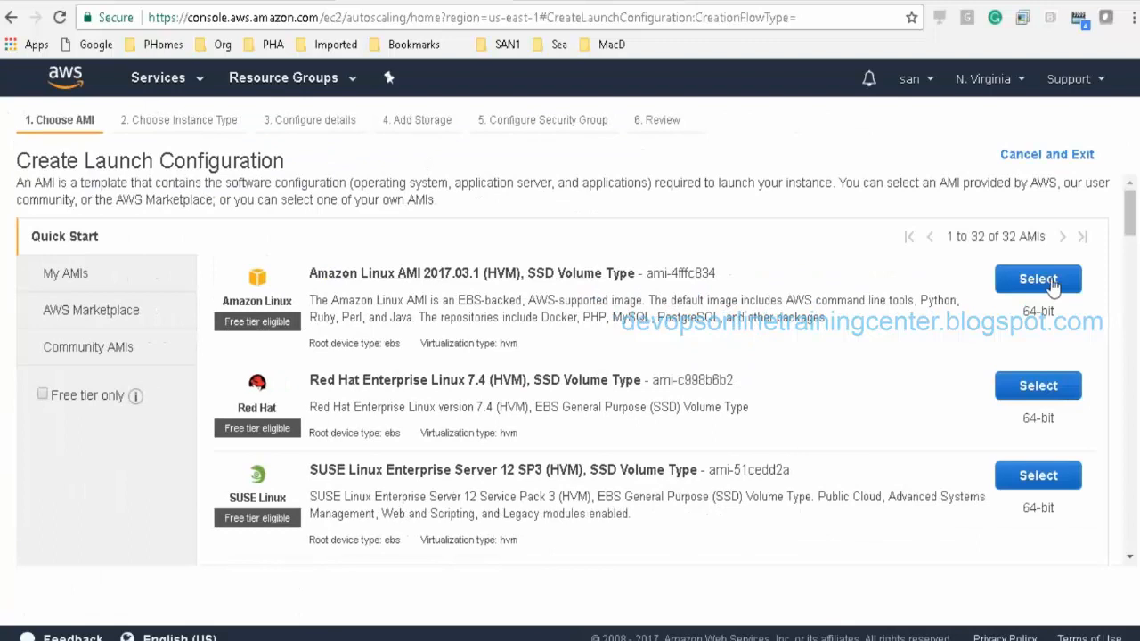
left_click(1051, 280)
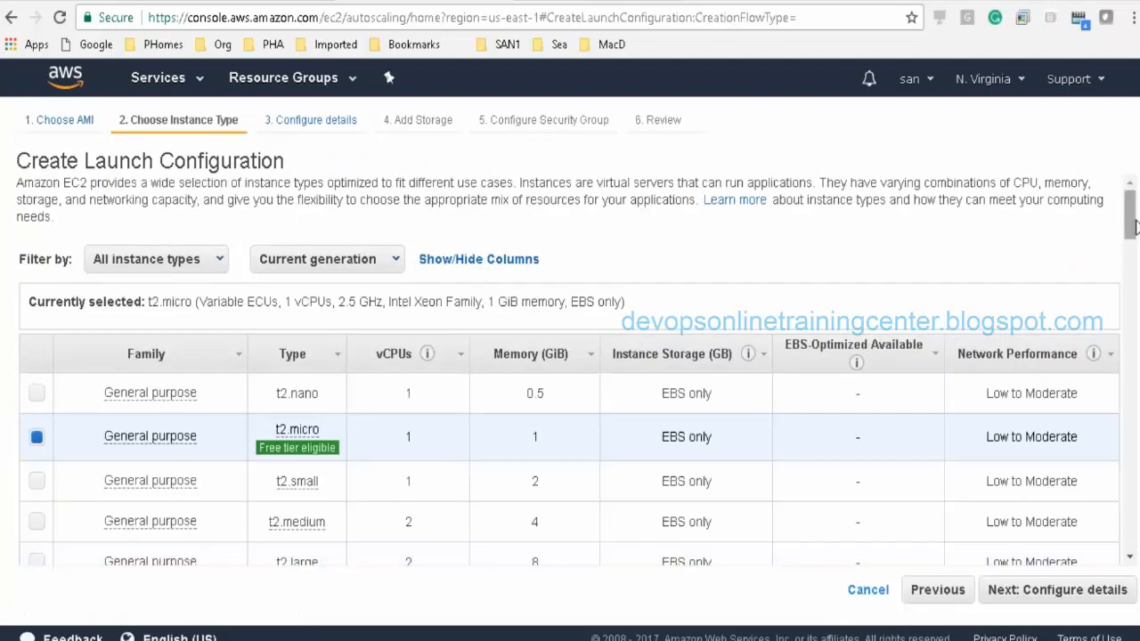
left_click_drag(1135, 227, 1131, 529)
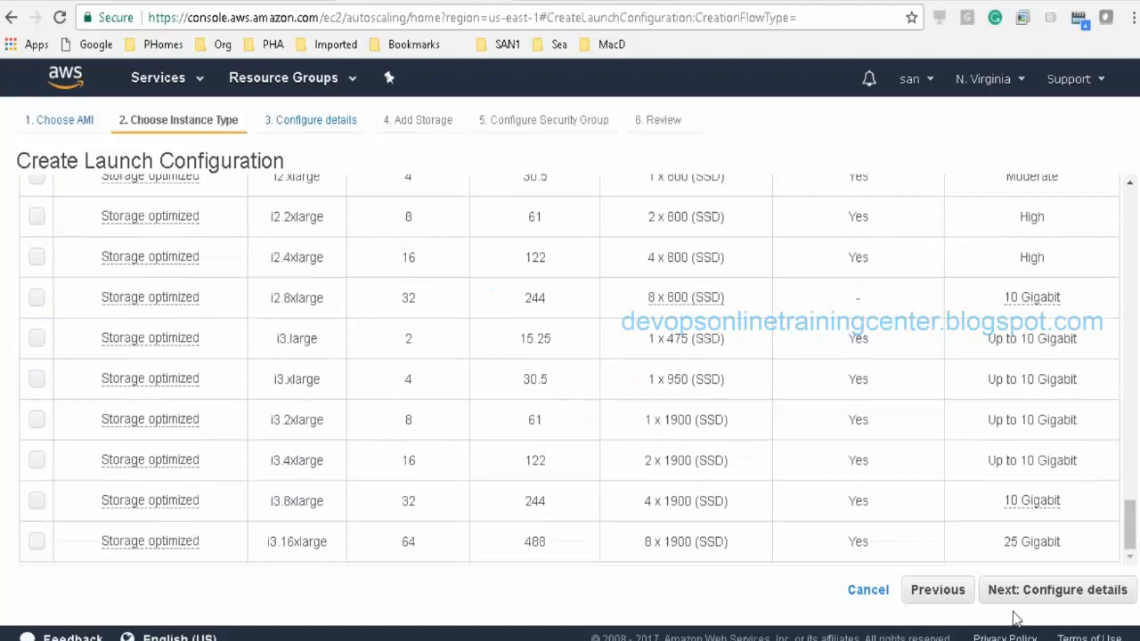
left_click(1016, 592)
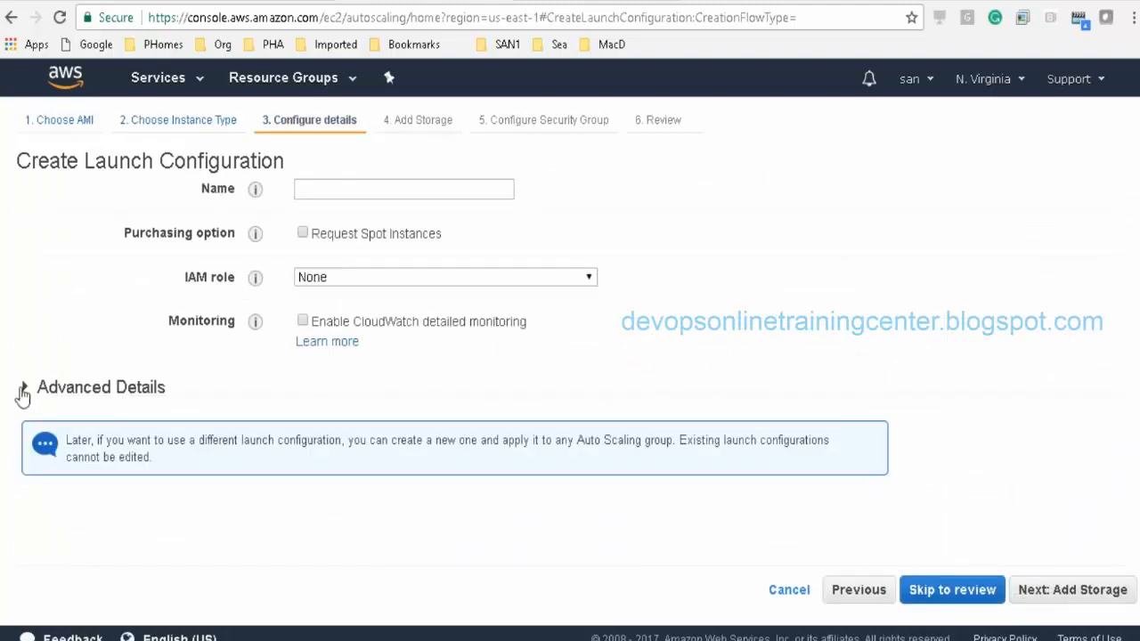
Step: Expand the advanced details and enter the user data script lines "#!/bin/bash", "yum install -y httpd" and "service httpd start"
left_click(24, 389)
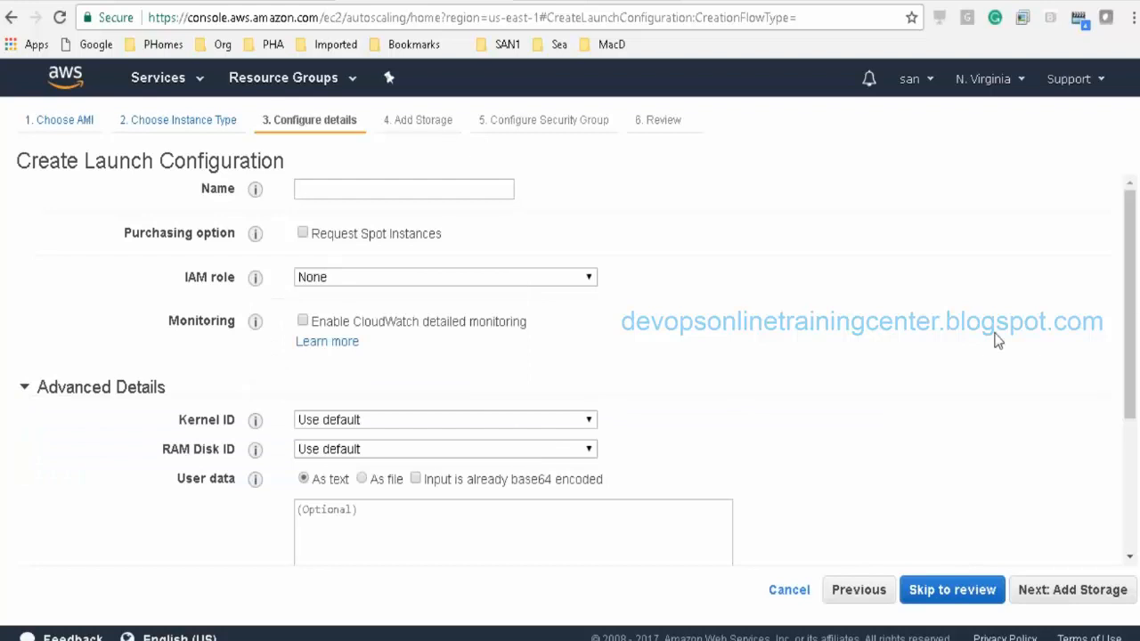
scroll(942, 433, "down", 3)
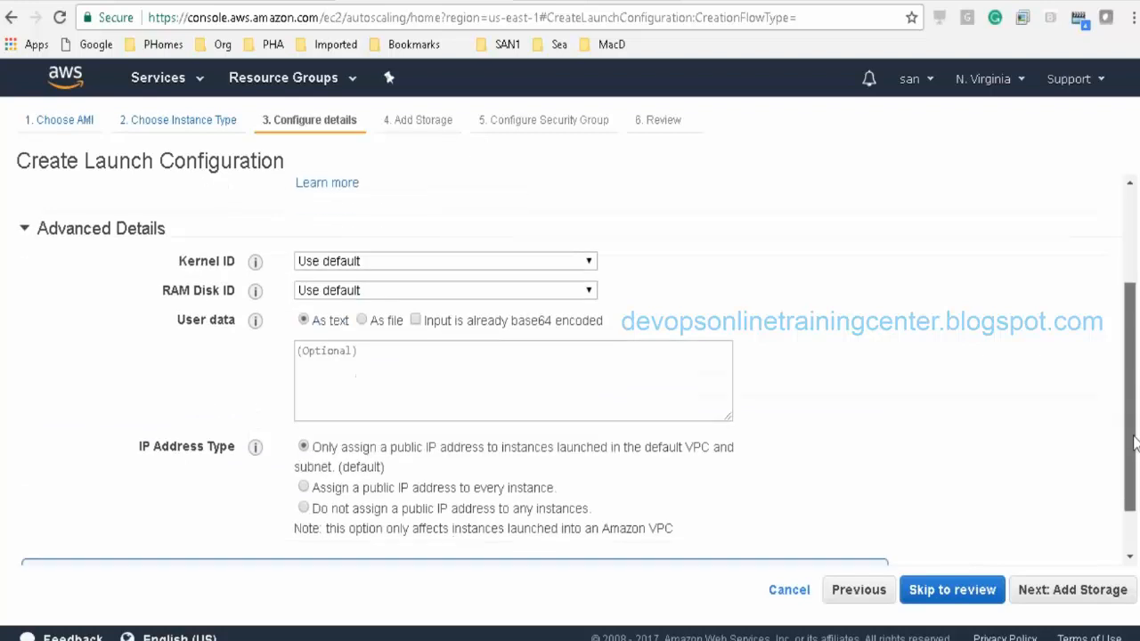
left_click(389, 307)
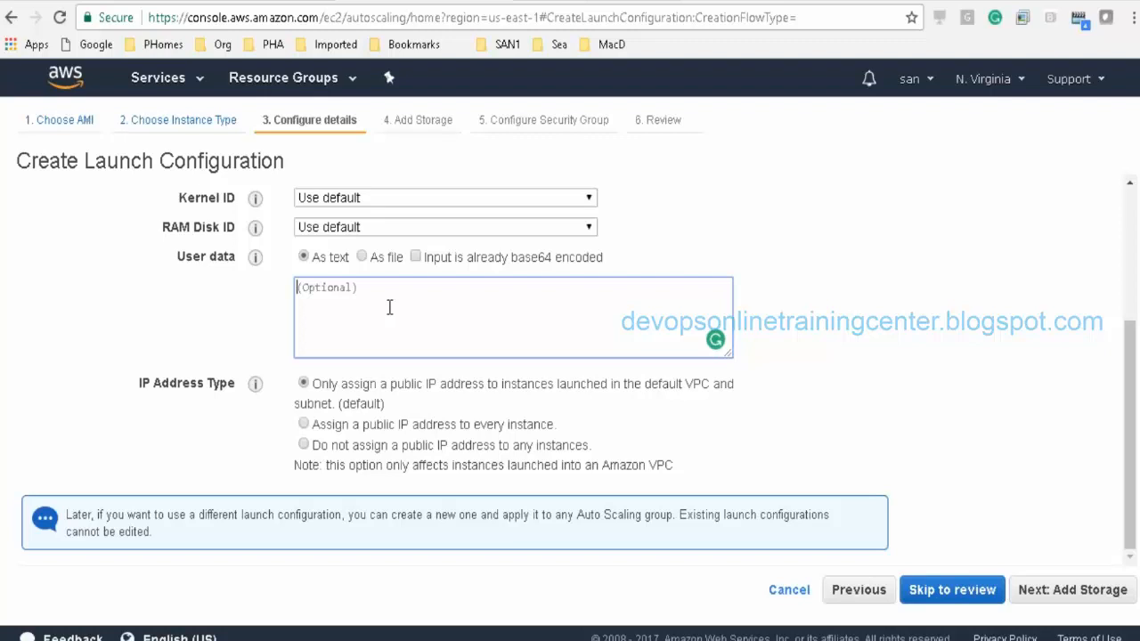
type("#!/bin/bash")
key("Return")
type("yum install")
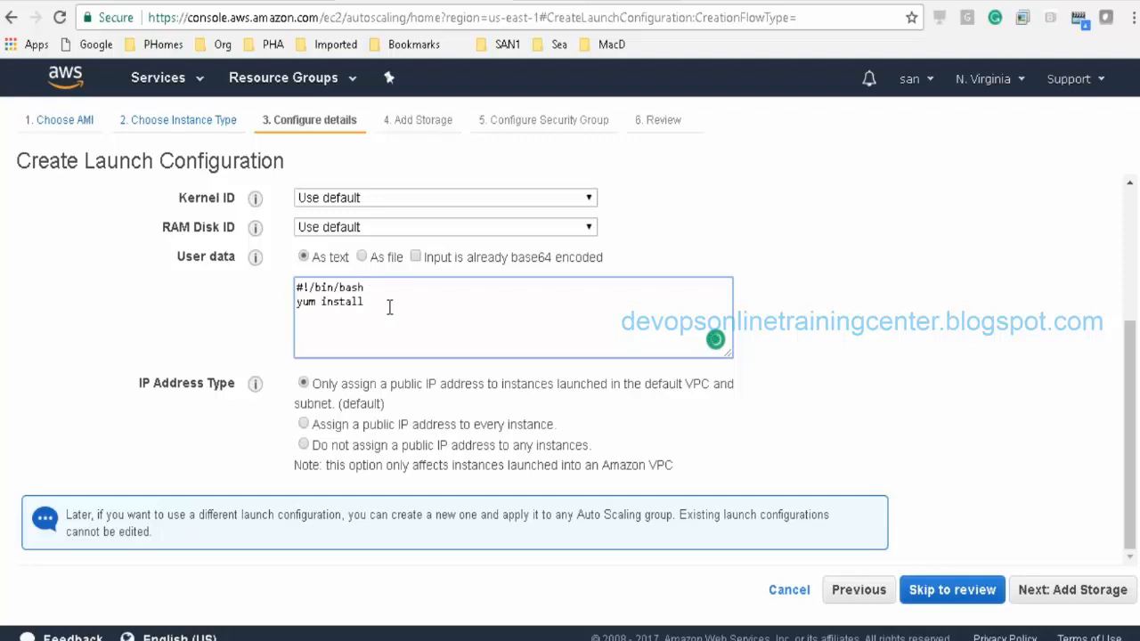
type(" -y httpd")
key("Return")
type("service httpd start")
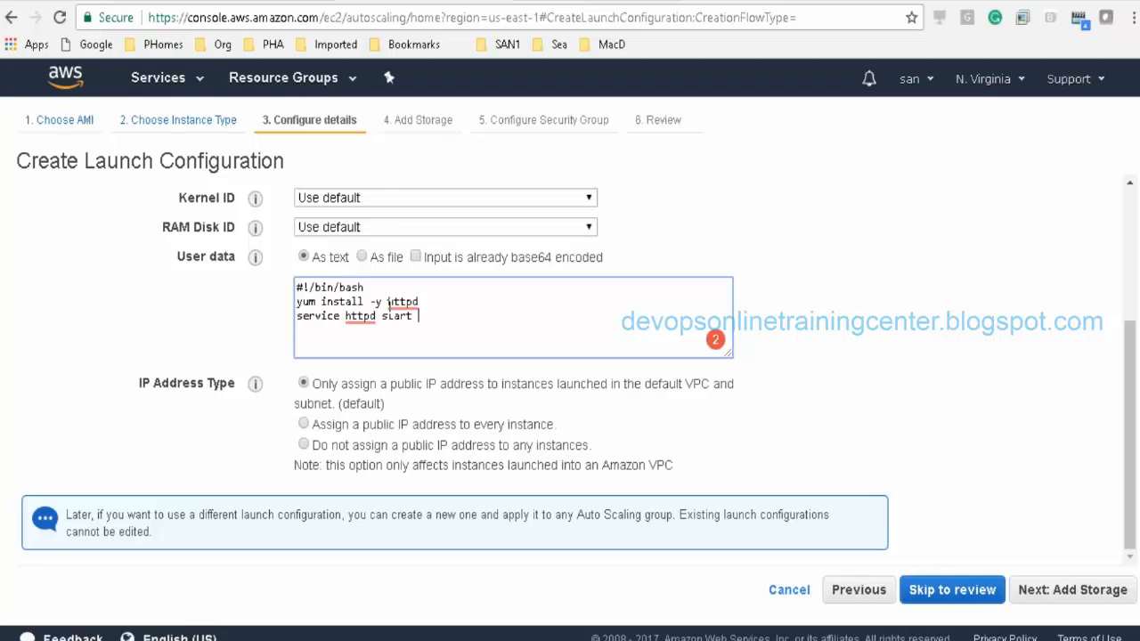
Step: Delete the whole script from the launch configuration's user data
left_click(434, 365)
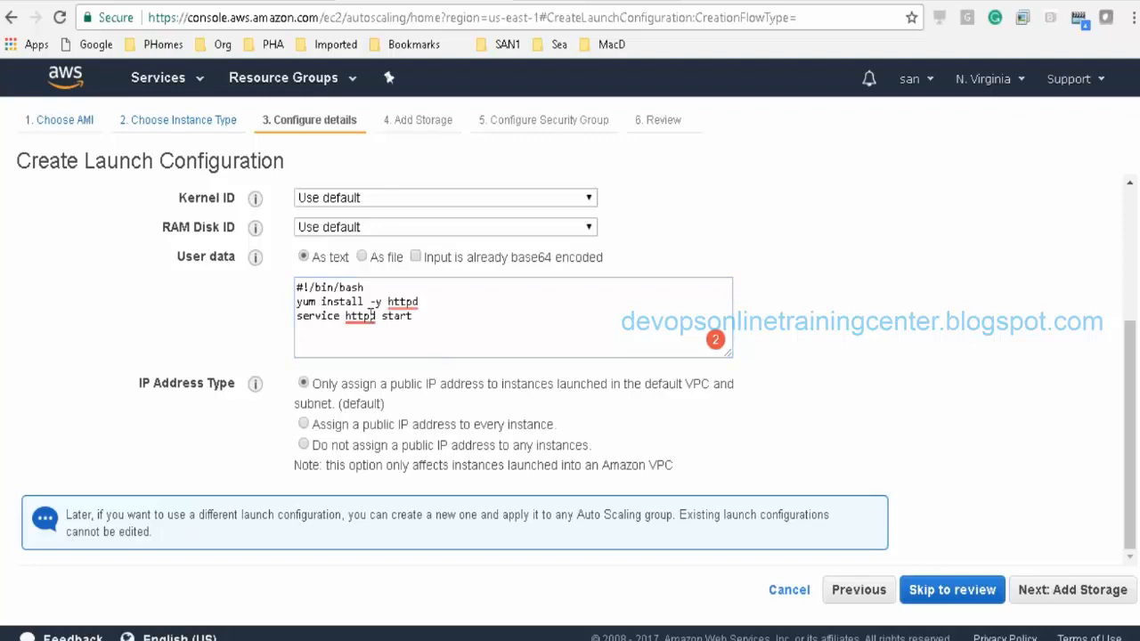
left_click_drag(397, 331, 248, 291)
key("BackSpace")
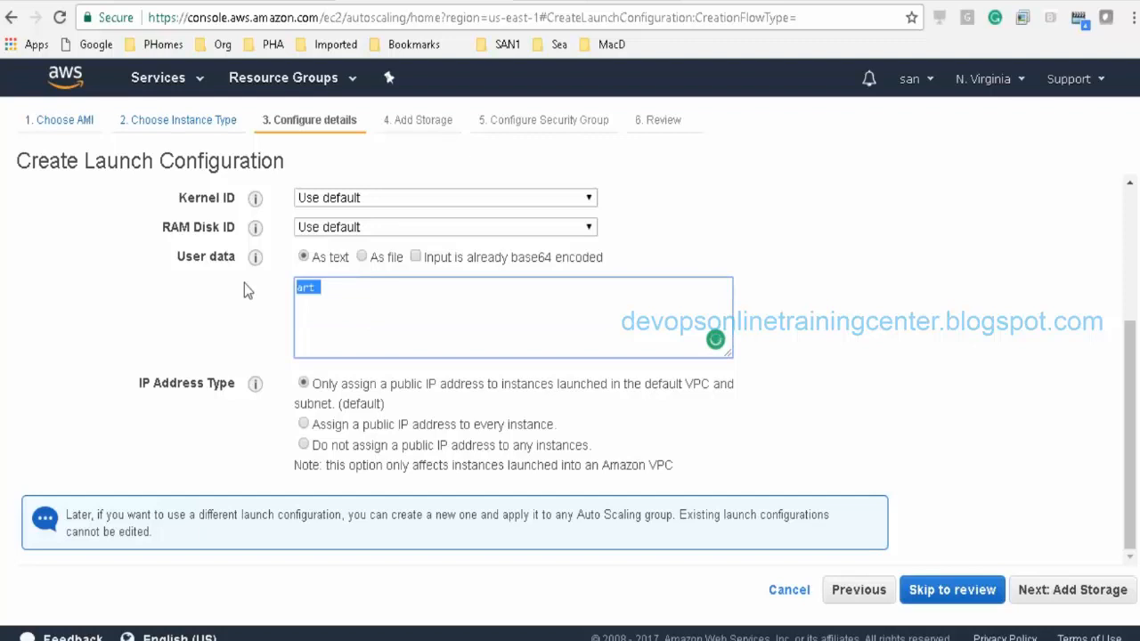
key("BackSpace")
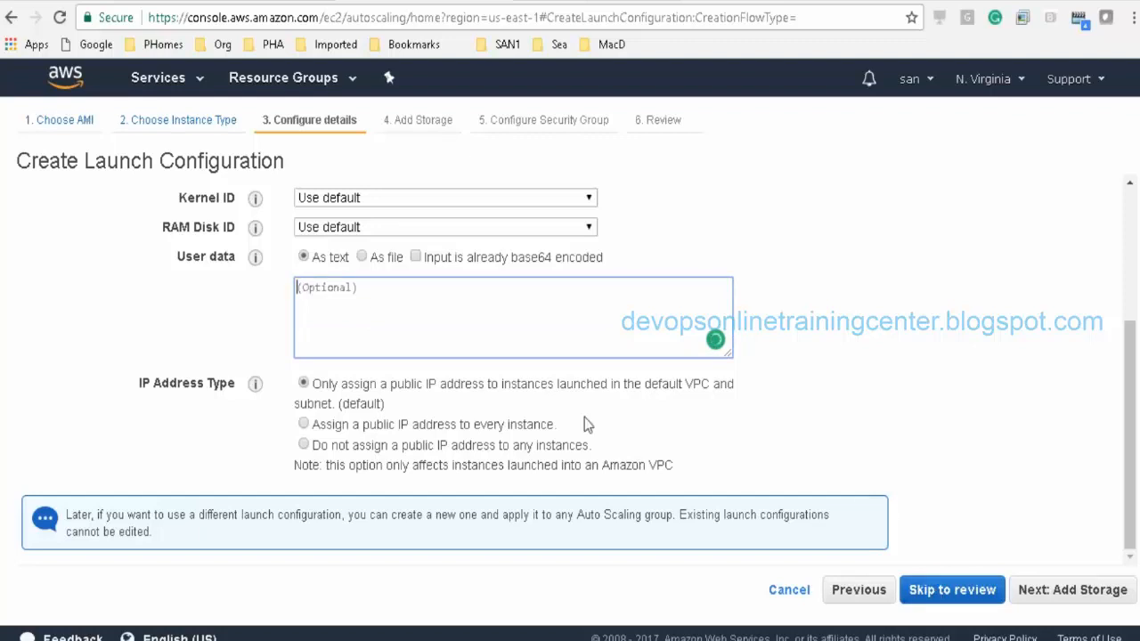
Step: Open the AWS services list, check the load balancer page in Firefox, and return to the EC2 Management Console
left_click(173, 79)
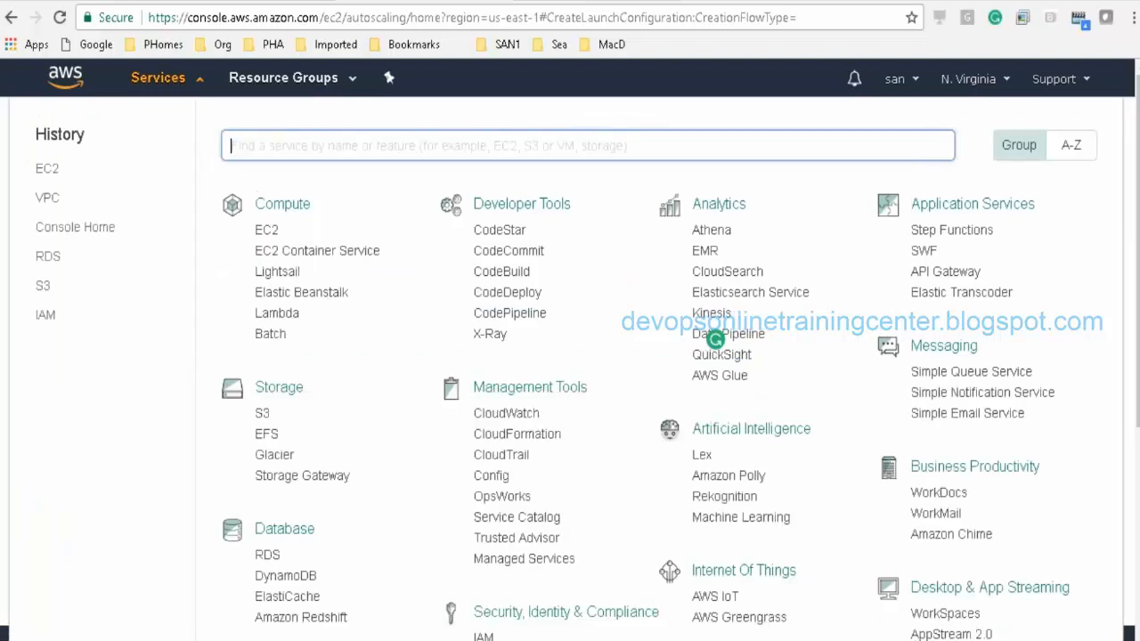
mouse_move(251, 640)
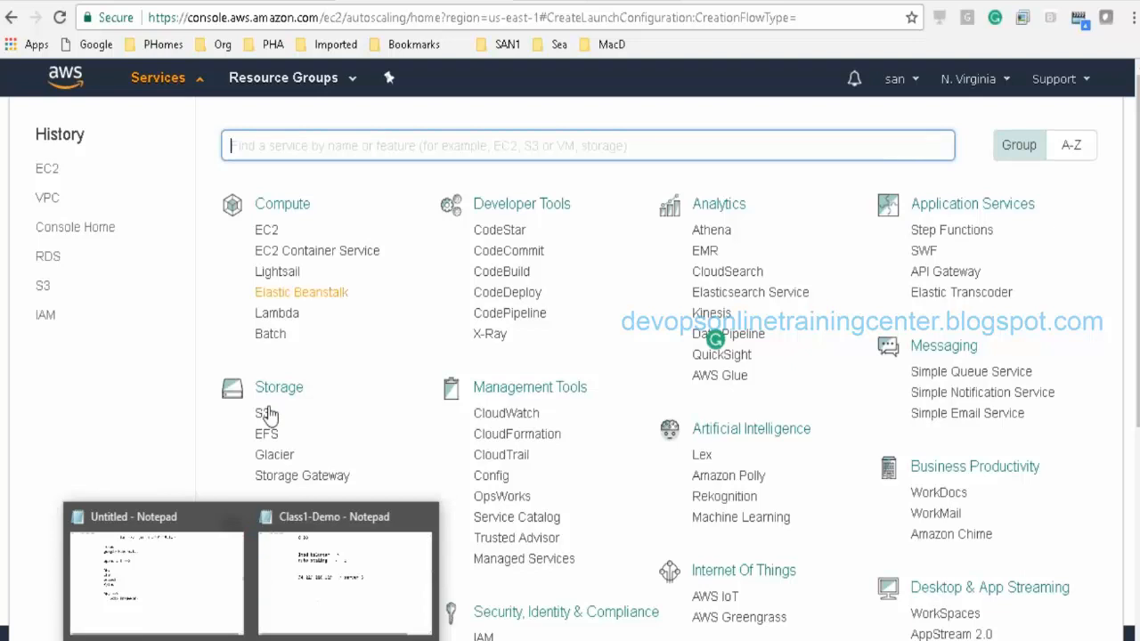
mouse_move(379, 639)
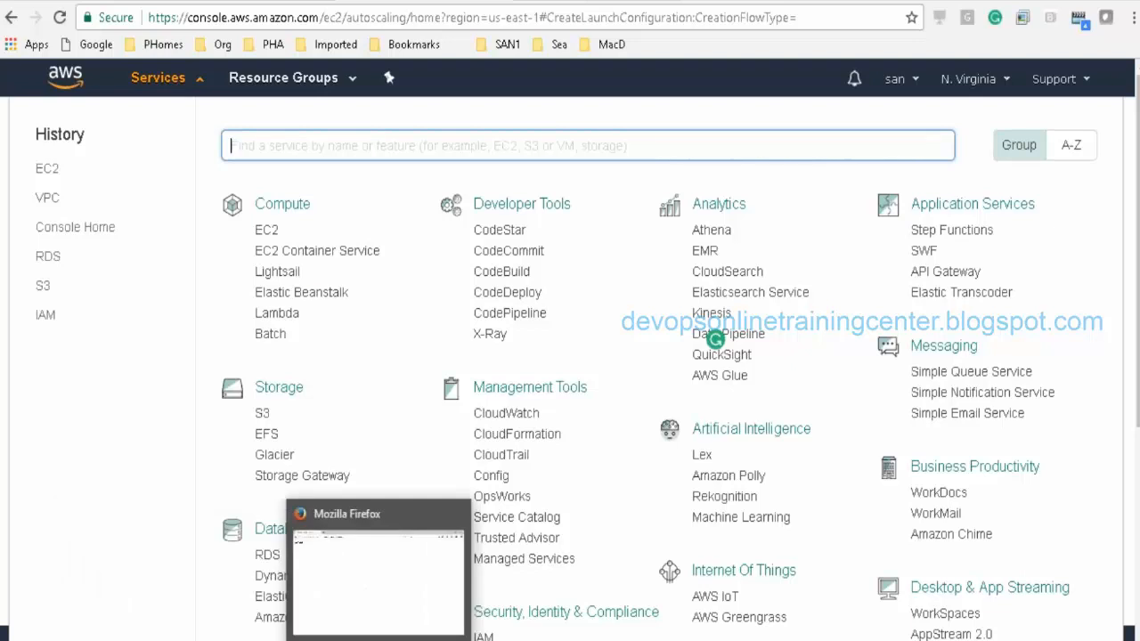
left_click(378, 578)
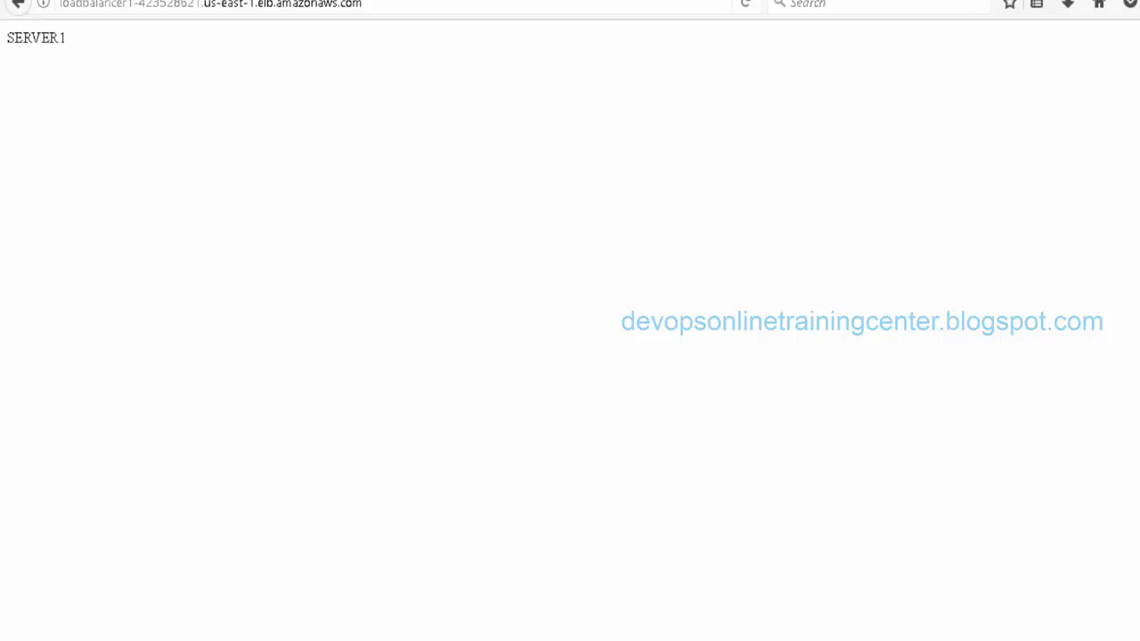
mouse_move(258, 639)
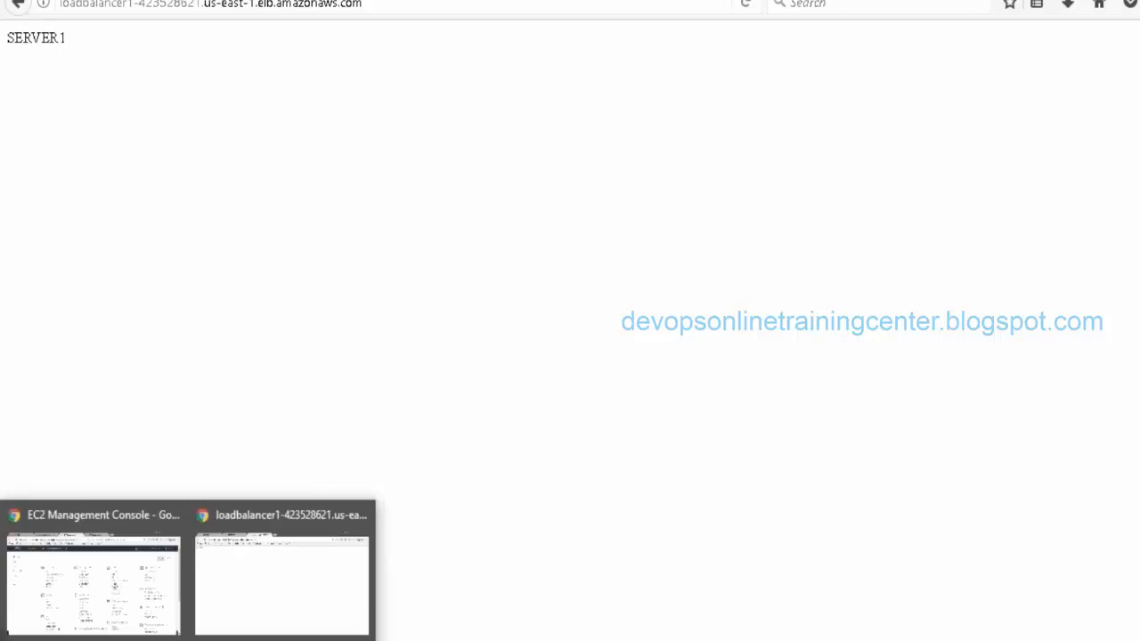
left_click(133, 582)
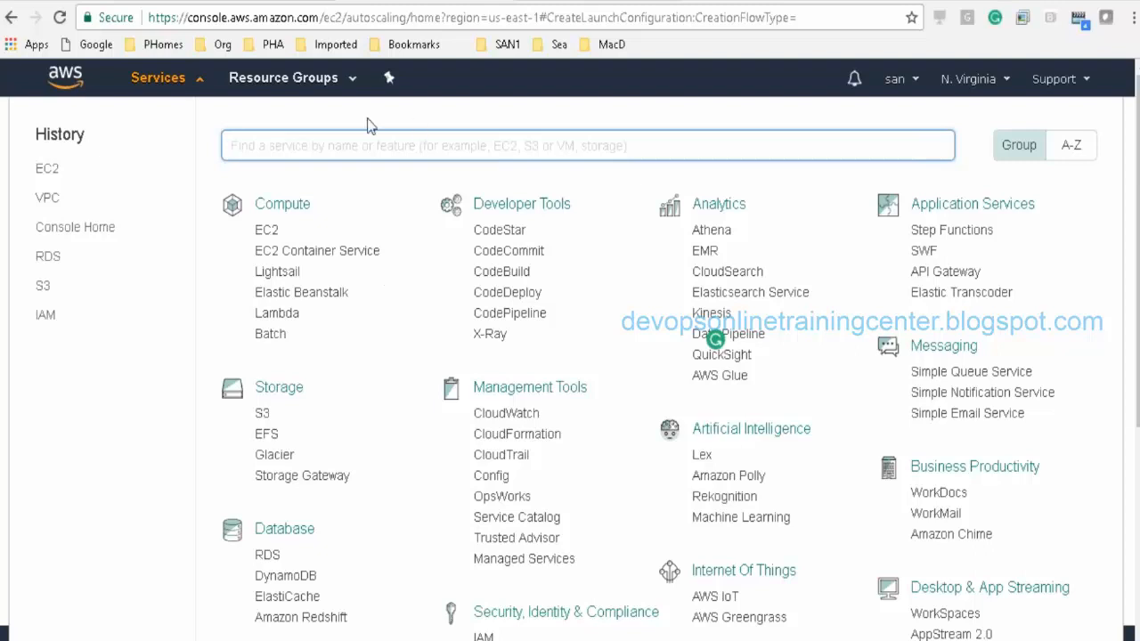
Step: Switch to the Class1-Demo notes in Notepad and review the load balancer, auto scaling and server 3 entries
mouse_move(276, 636)
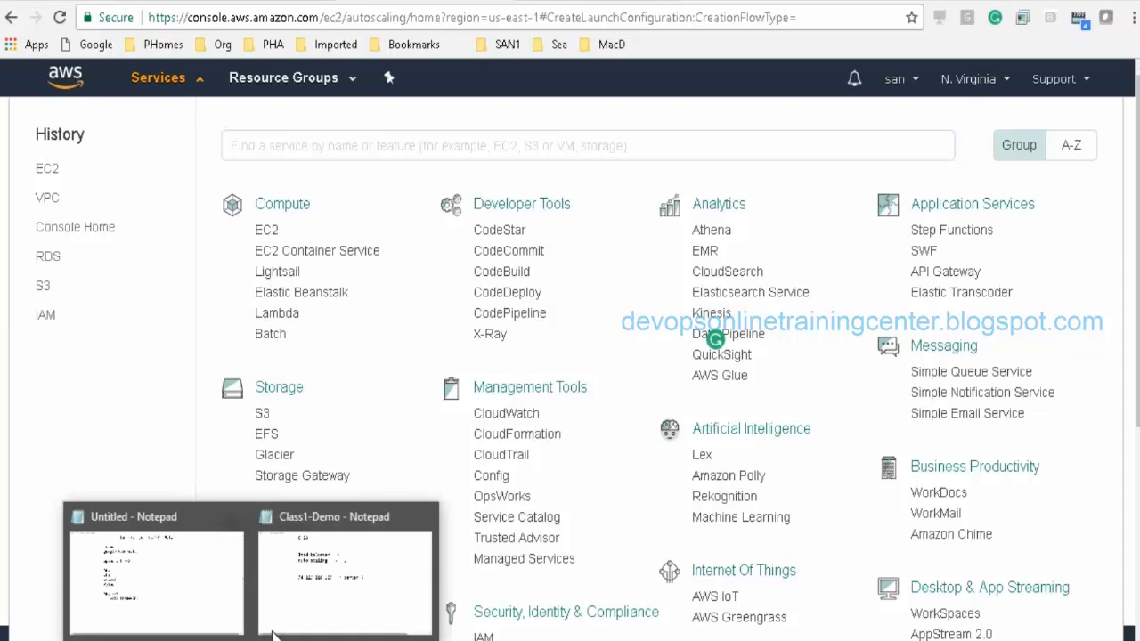
left_click(307, 595)
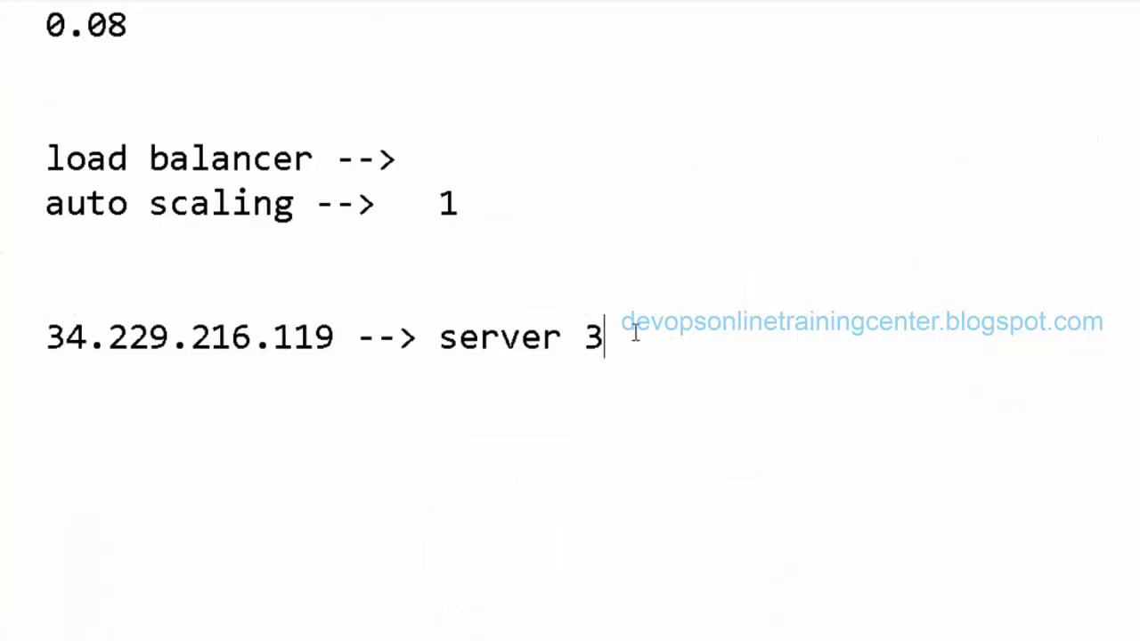
scroll(570, 320, "down", 2)
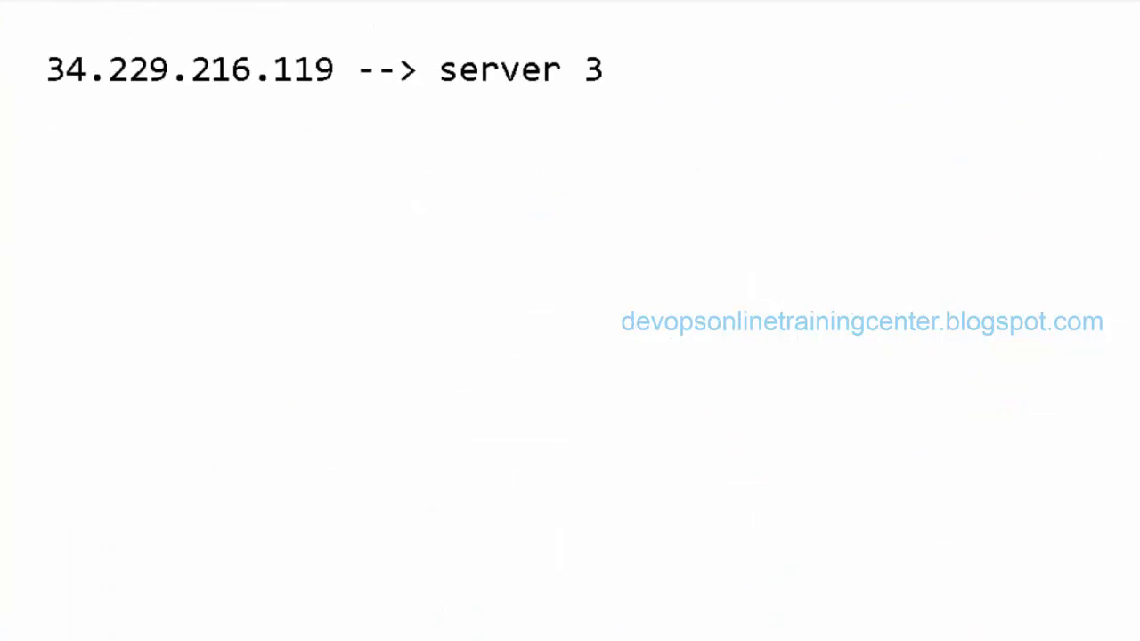
left_click(192, 202)
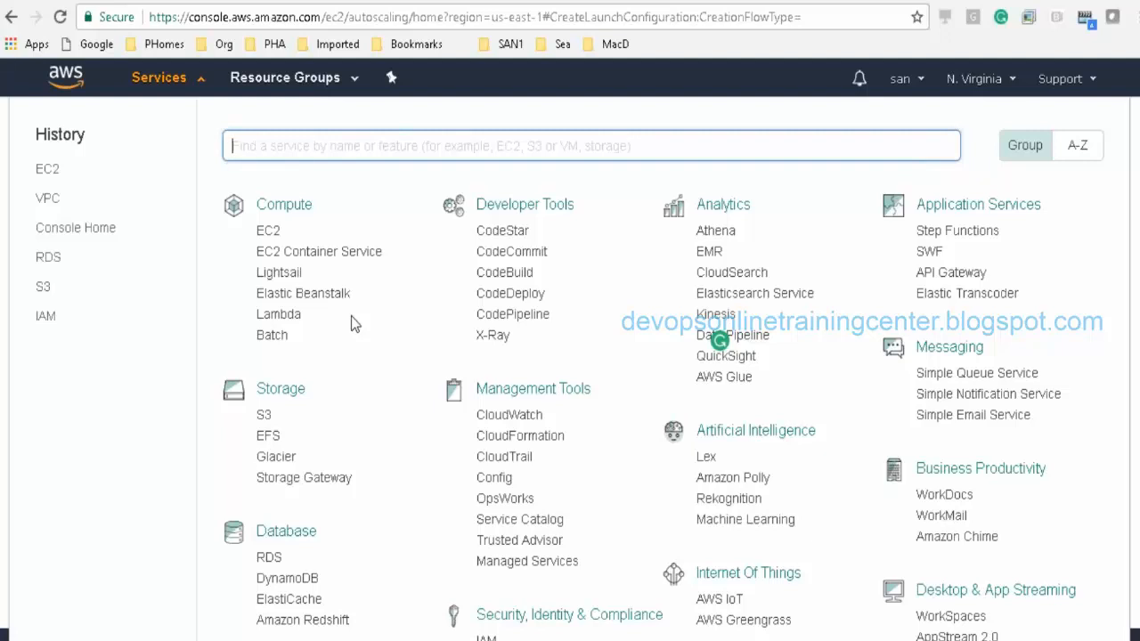
Step: Go to the EC2 dashboard, start launching an instance, and highlight the Amazon Linux AMI 2017.03.1 (HVM) title in the image list
left_click(47, 171)
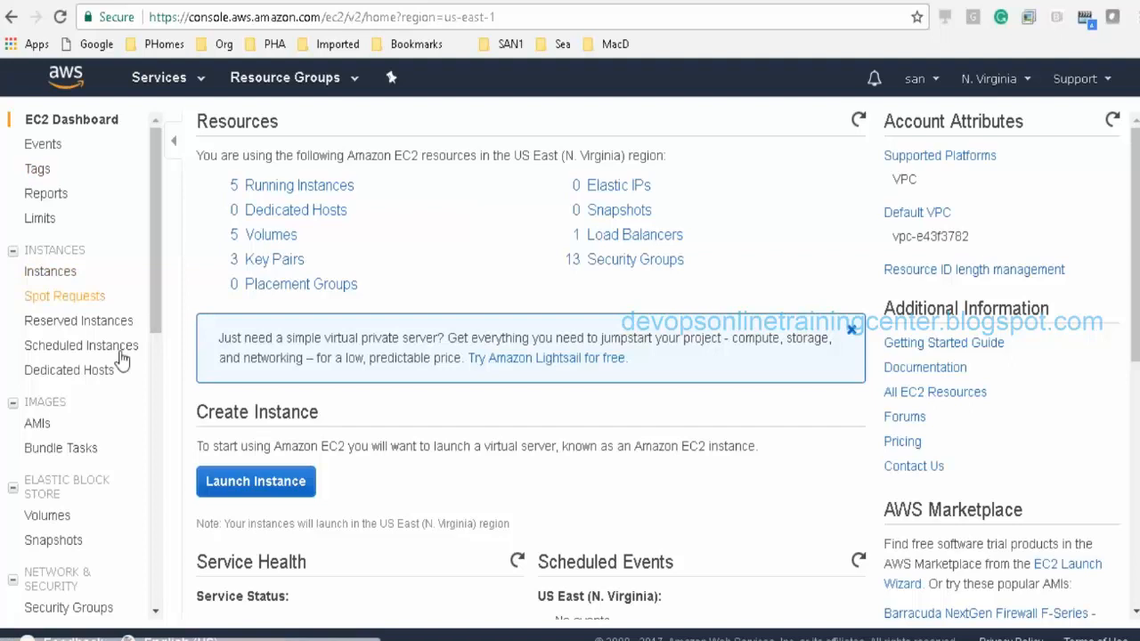
left_click(253, 485)
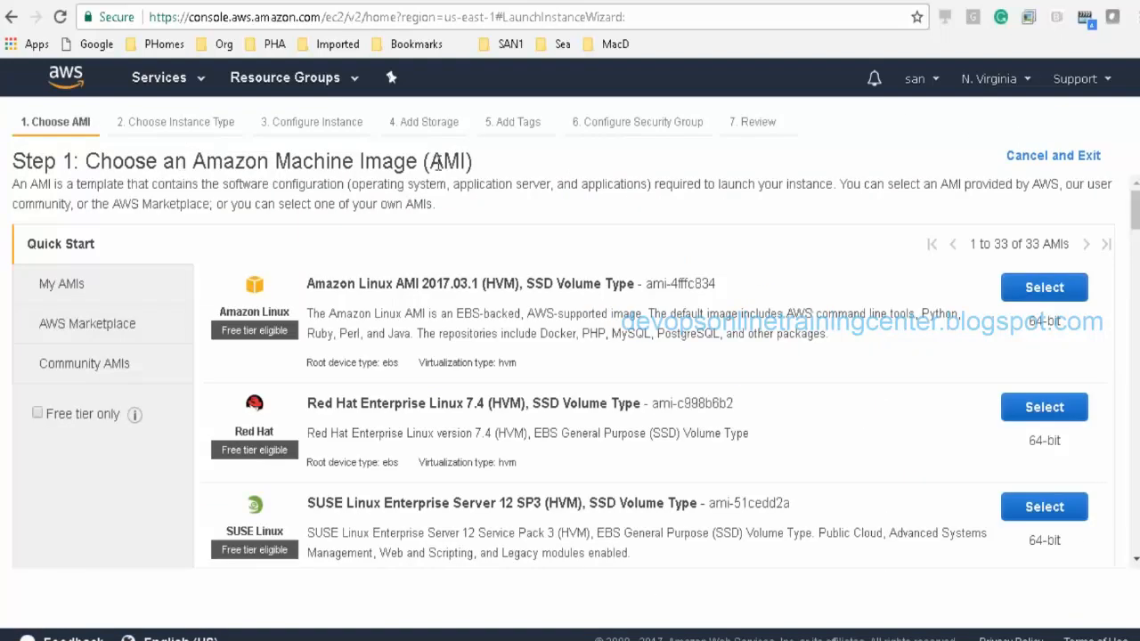
double_click(388, 287)
left_click_drag(423, 284, 482, 285)
triple_click(406, 285)
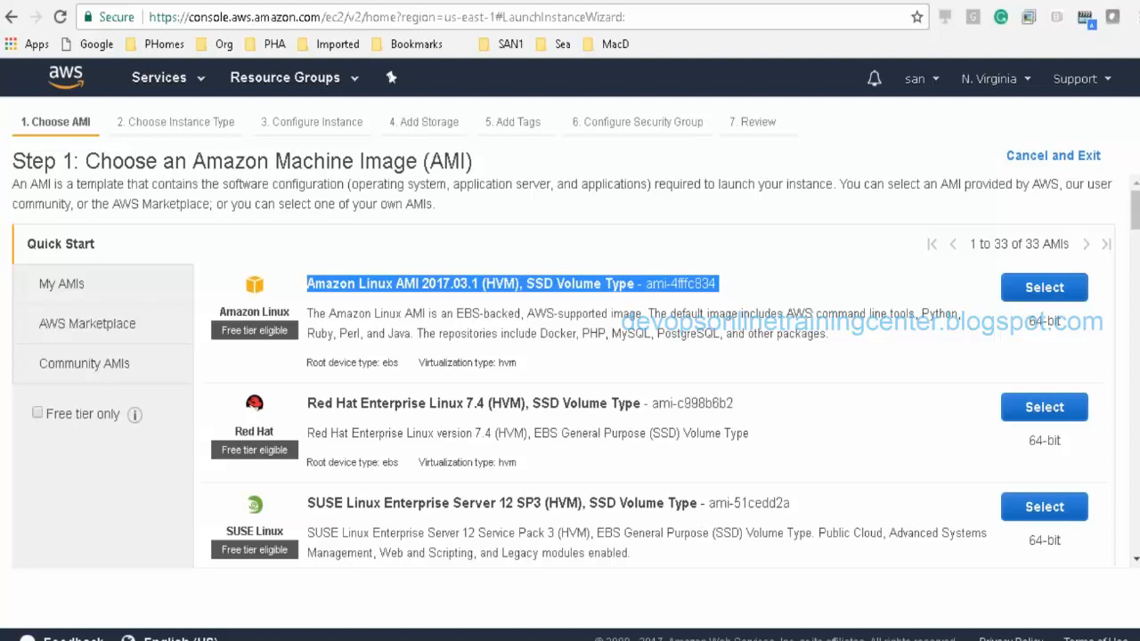
Step: Switch to the Class1-Demo notes in Notepad and add the line "AMI -->" below the server 3 entry
left_click(62, 640)
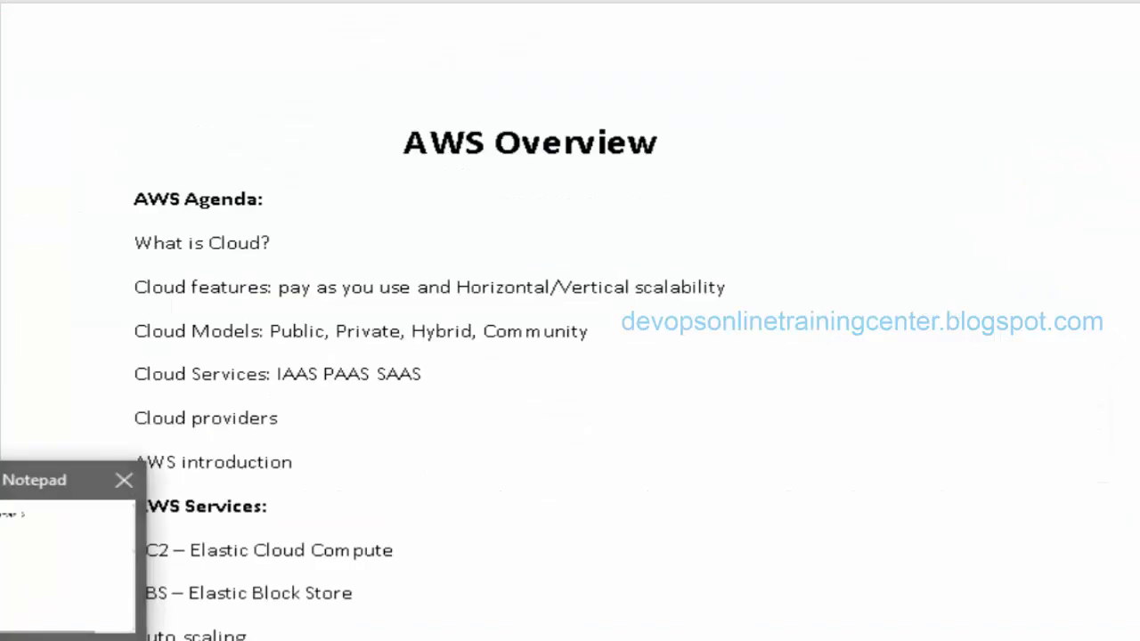
left_click(40, 639)
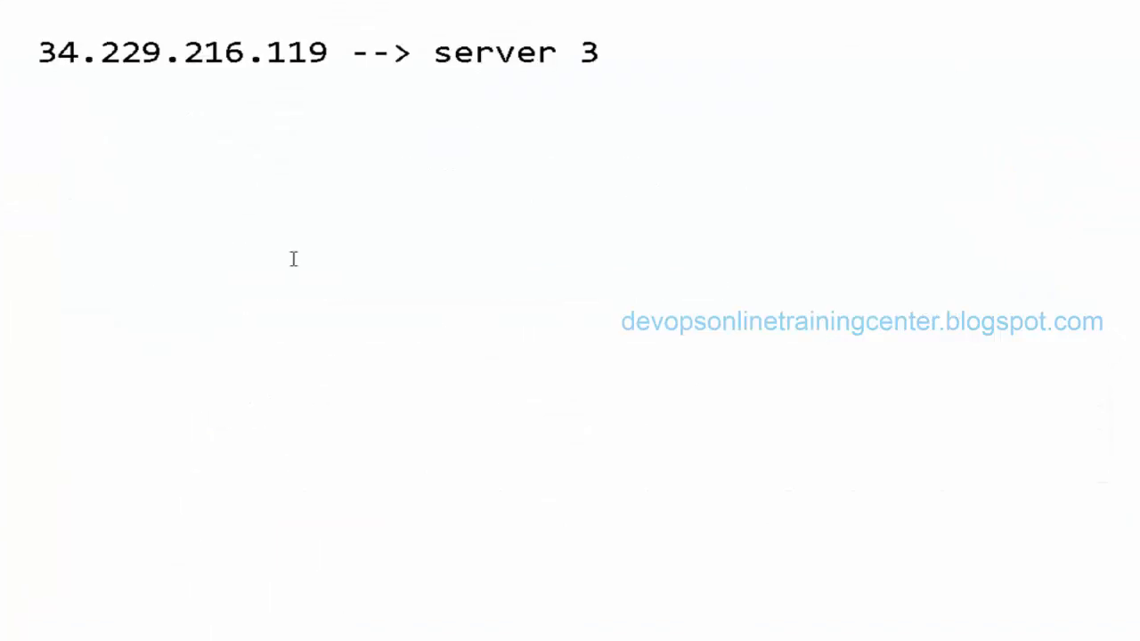
type("AMI -->")
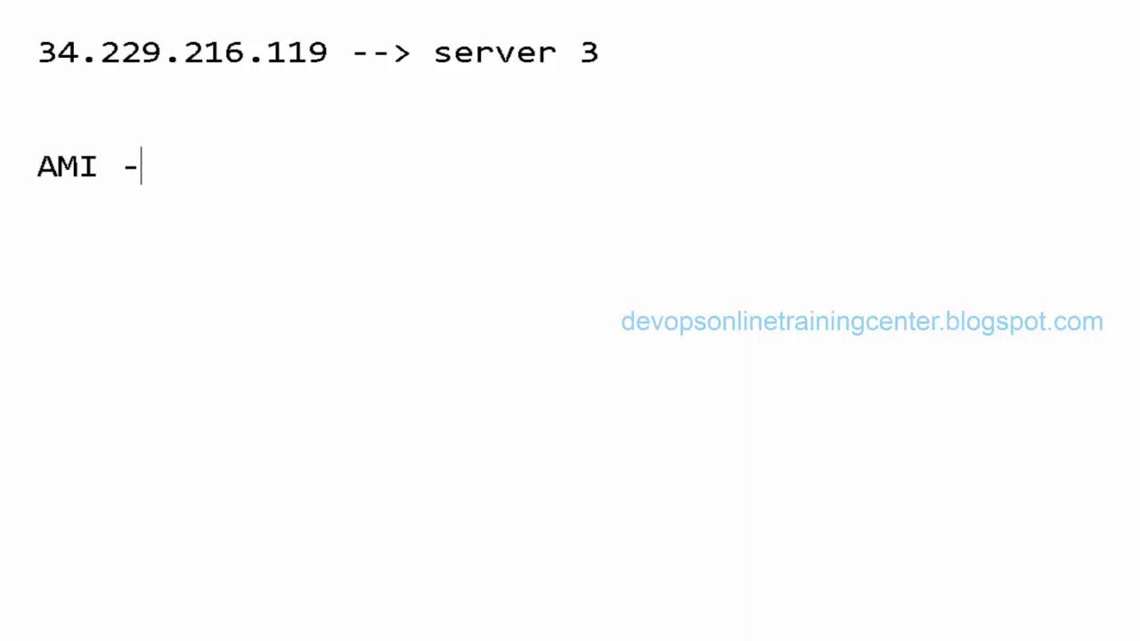